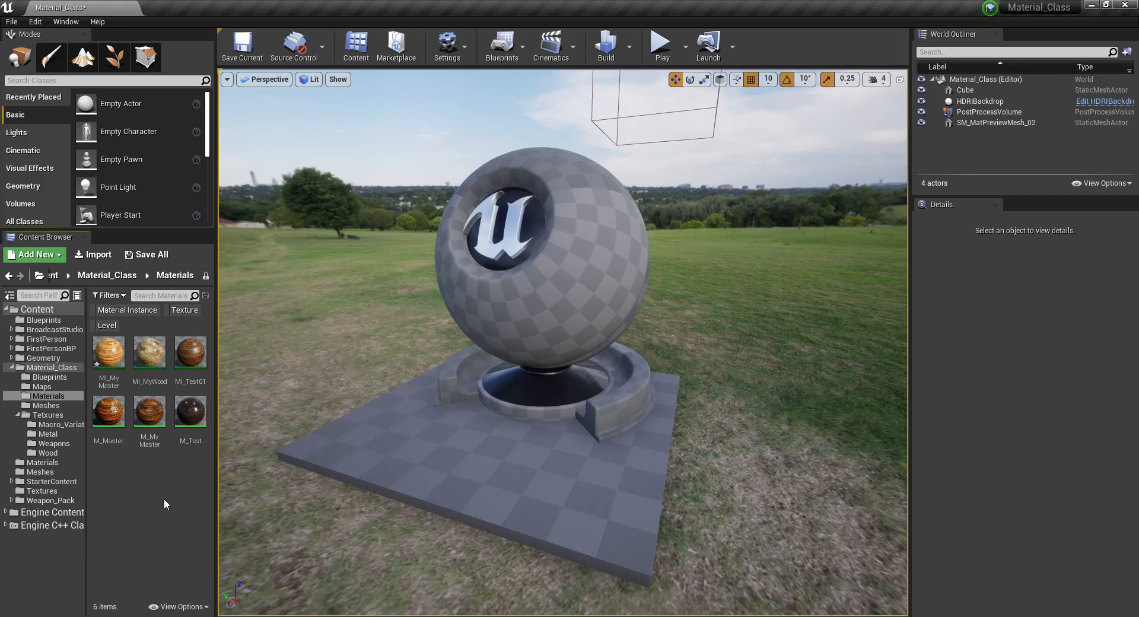
Create a new material named M_MasterNew in the Materials folder and open it for editing.
{"action": "right_click", "coordinate": [140, 497]}
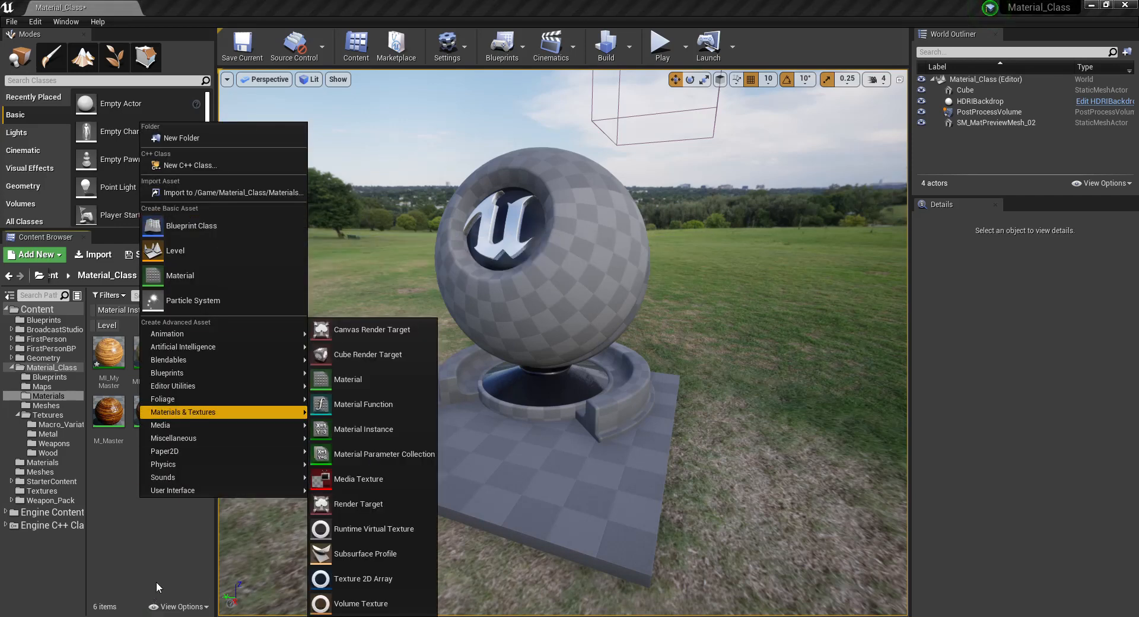
{"action": "left_click", "coordinate": [152, 521]}
{"action": "right_click", "coordinate": [152, 521]}
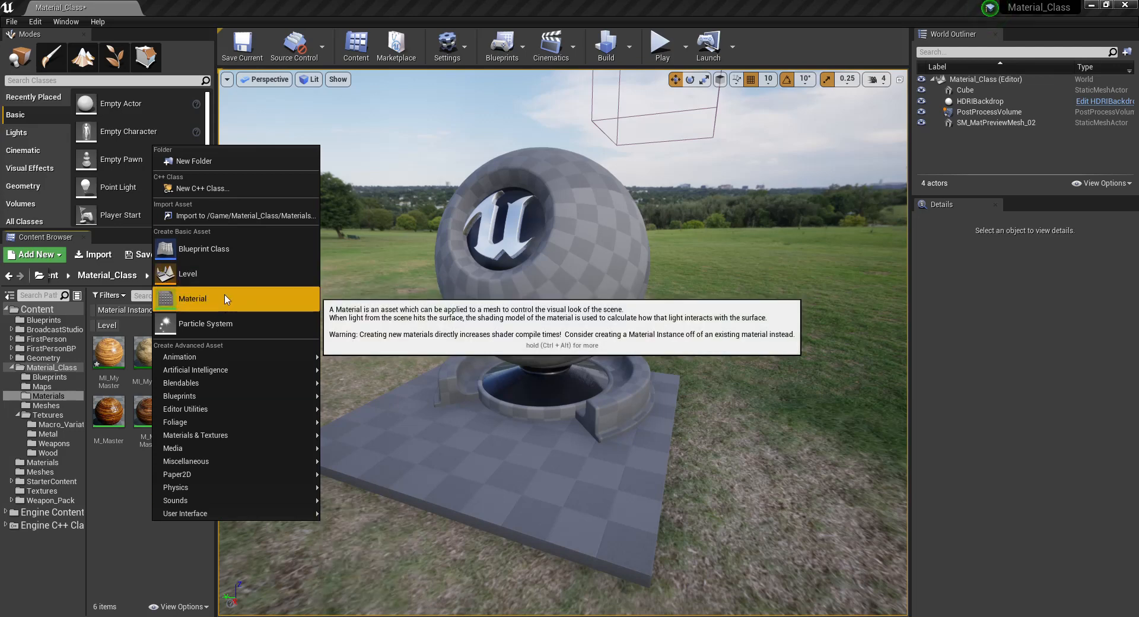
{"action": "left_click", "coordinate": [187, 299]}
{"action": "type", "text": "M"}
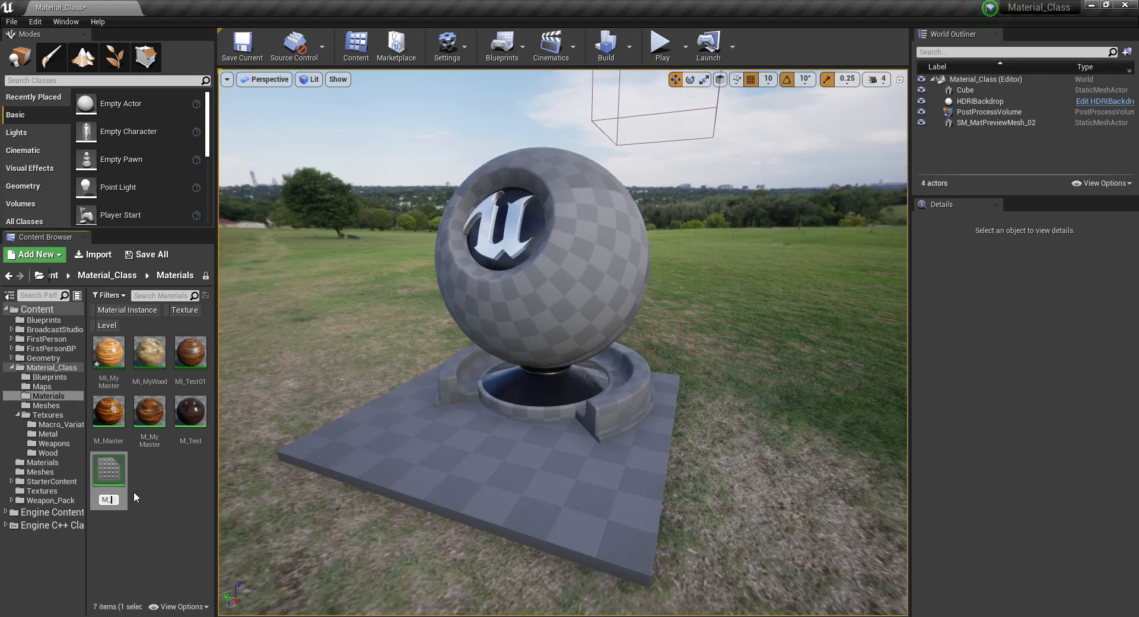
{"action": "type", "text": "_Master"}
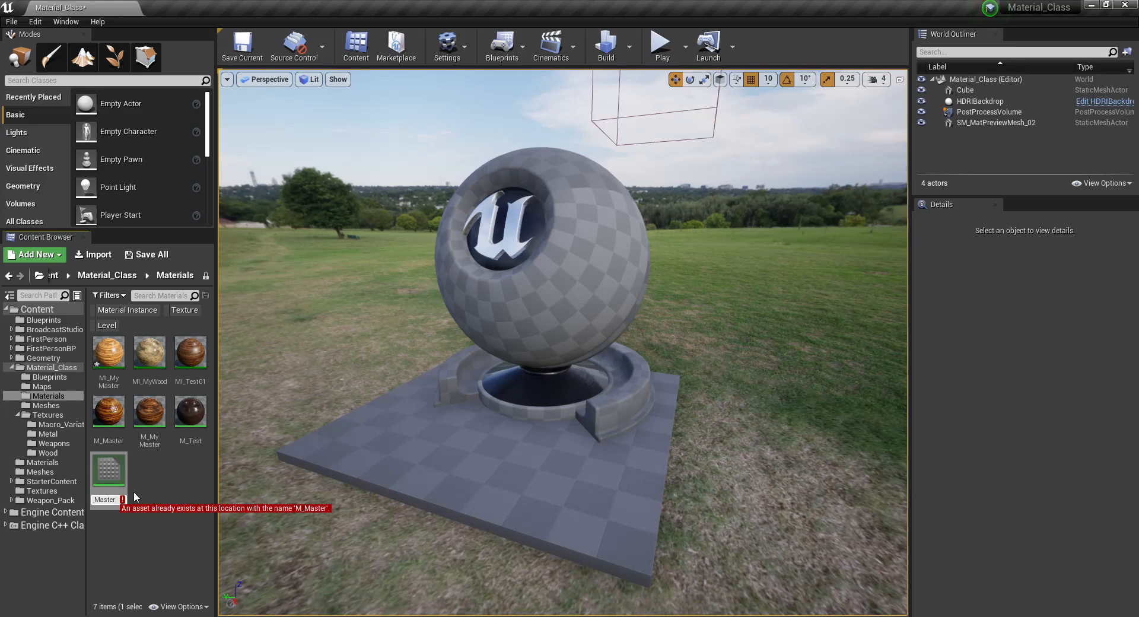
{"action": "type", "text": "New"}
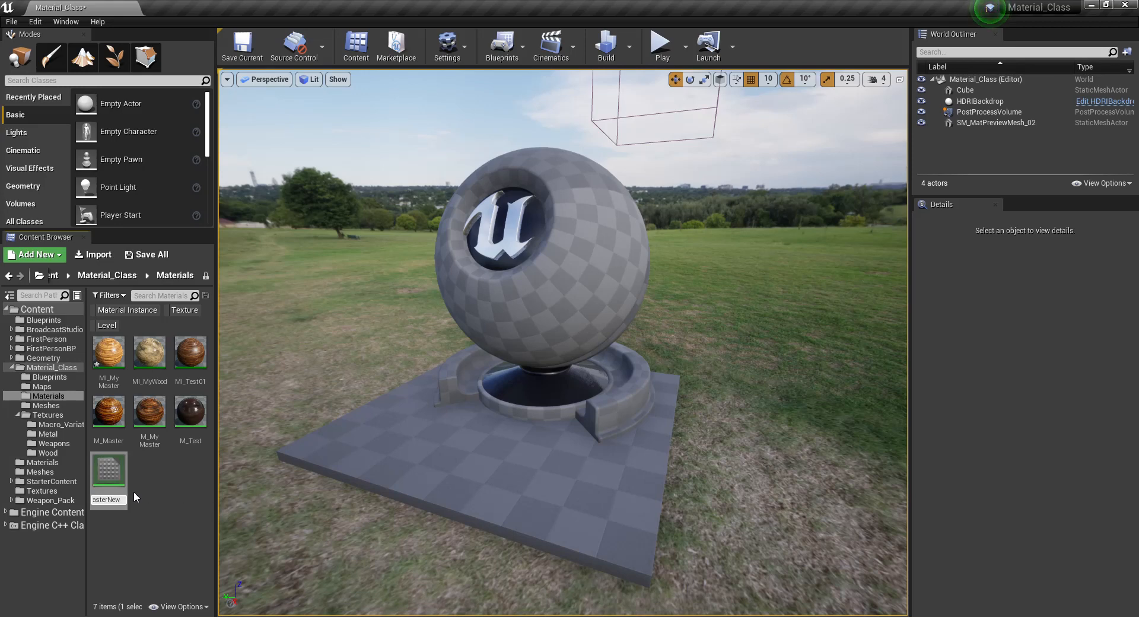
{"action": "key", "text": "Return"}
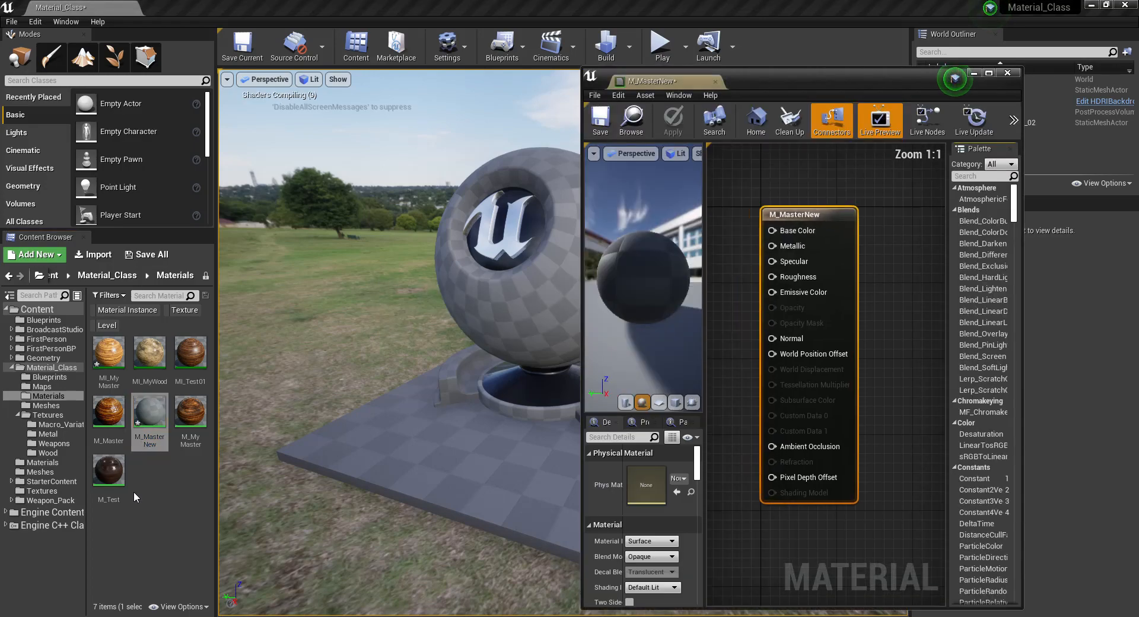
Maximize the M_MasterNew editor window, widen the node graph and give the material details more height than the preview.
{"action": "double_click", "coordinate": [775, 79]}
{"action": "right_click_drag", "start_coordinate": [517, 230], "coordinate": [877, 245]}
{"action": "right_click_drag", "start_coordinate": [482, 308], "coordinate": [520, 341]}
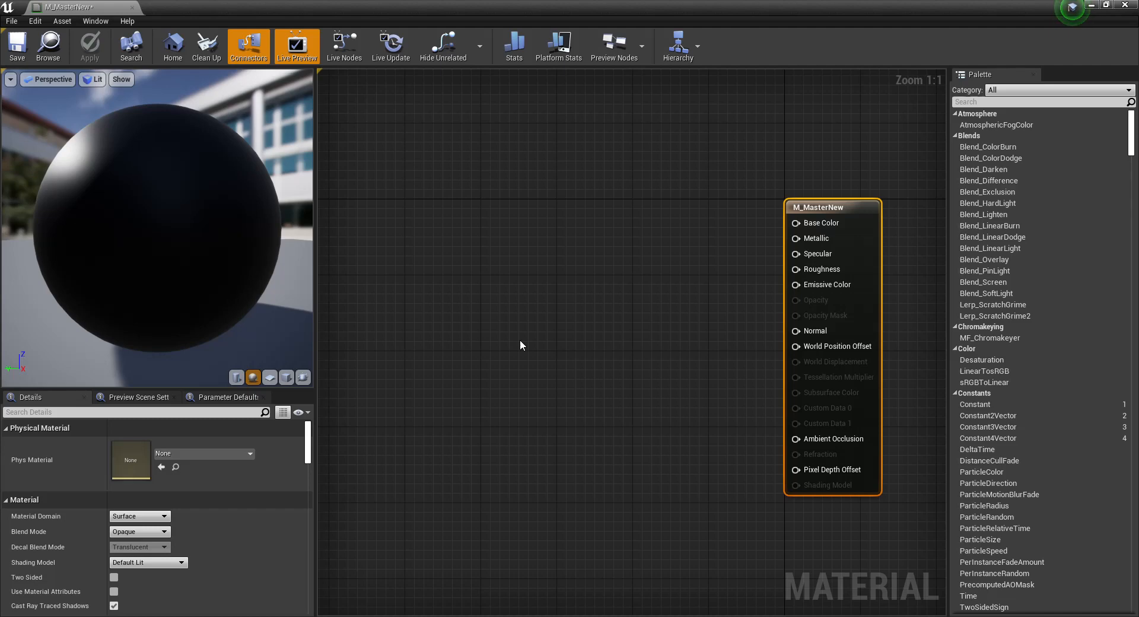
{"action": "right_click_drag", "start_coordinate": [520, 302], "coordinate": [485, 272]}
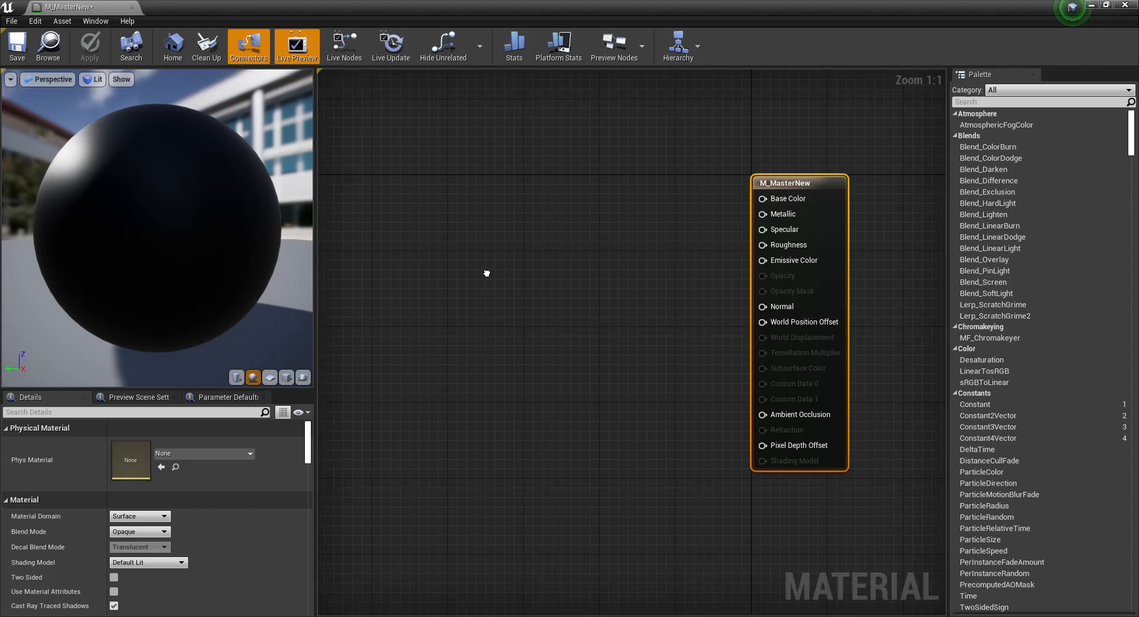
{"action": "left_click_drag", "start_coordinate": [316, 299], "coordinate": [203, 300]}
{"action": "right_click_drag", "start_coordinate": [425, 291], "coordinate": [556, 315]}
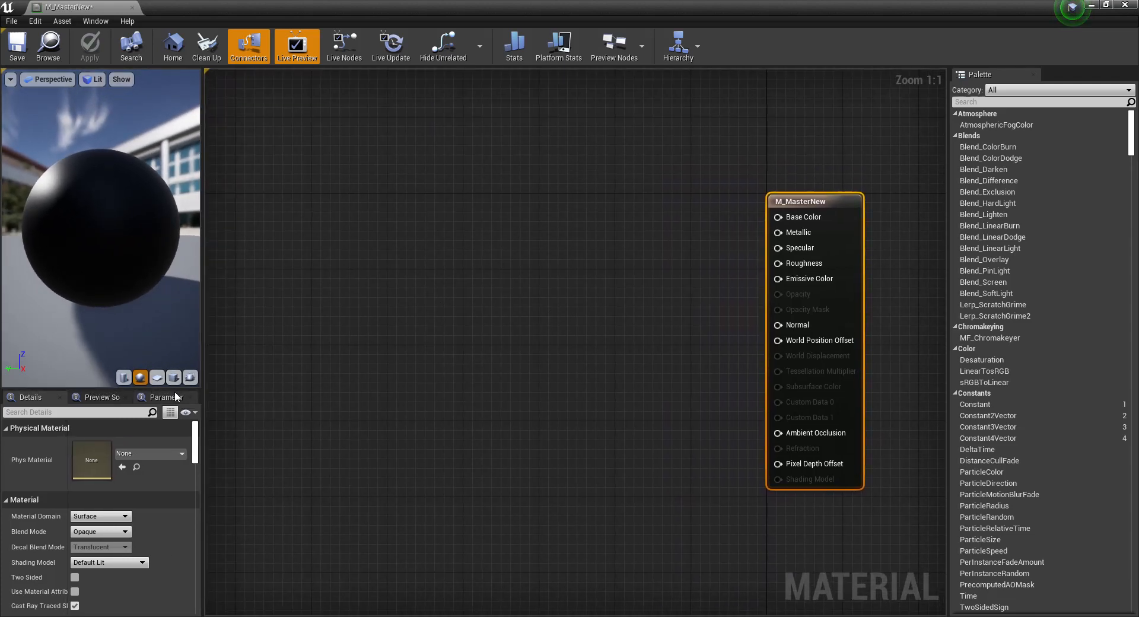
{"action": "left_click_drag", "start_coordinate": [178, 390], "coordinate": [208, 350]}
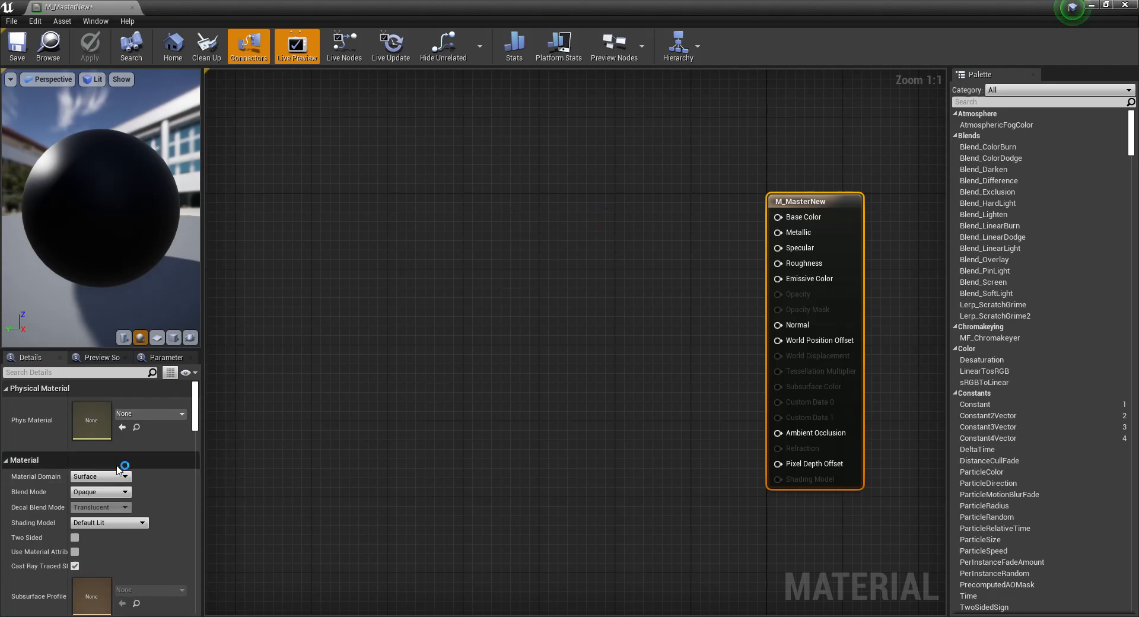
Examine the material's properties, including the Material Domain and Blend Mode options, keeping Surface and Opaque.
{"action": "scroll", "coordinate": [148, 505], "scroll_direction": "down", "scroll_amount": 3}
{"action": "scroll", "coordinate": [149, 503], "scroll_direction": "down", "scroll_amount": 6}
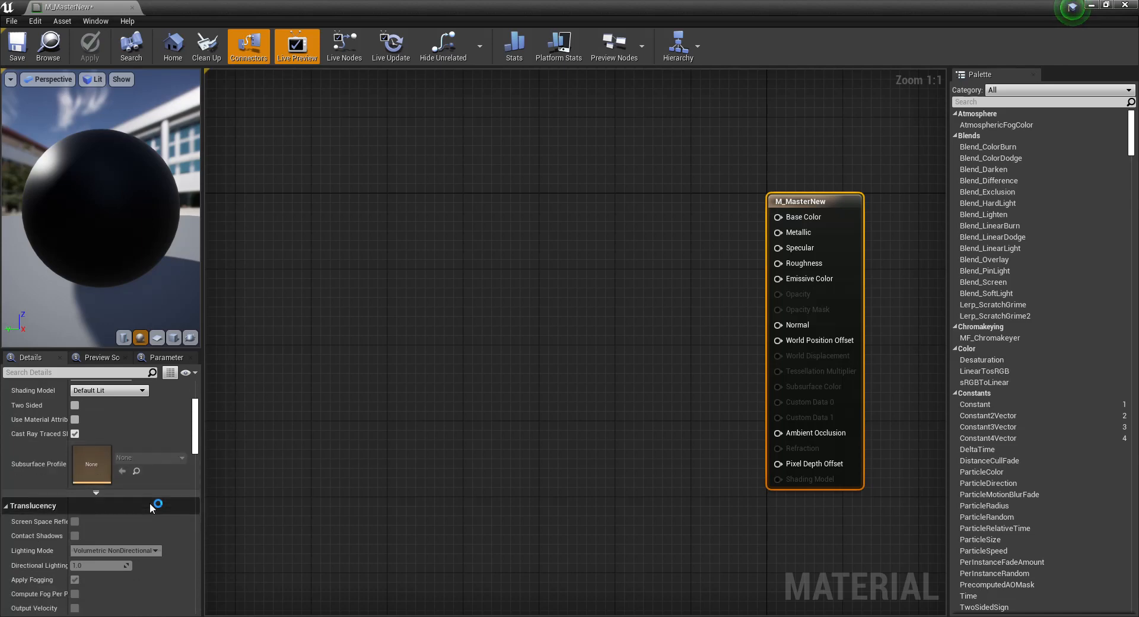
{"action": "scroll", "coordinate": [150, 503], "scroll_direction": "up", "scroll_amount": 10}
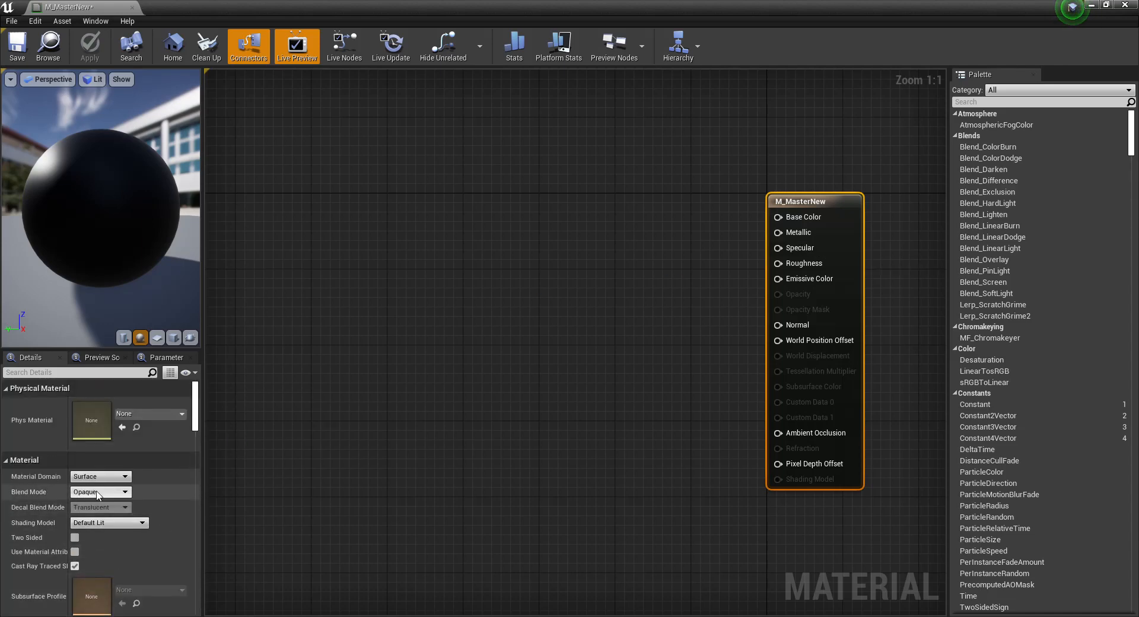
{"action": "left_click", "coordinate": [107, 477]}
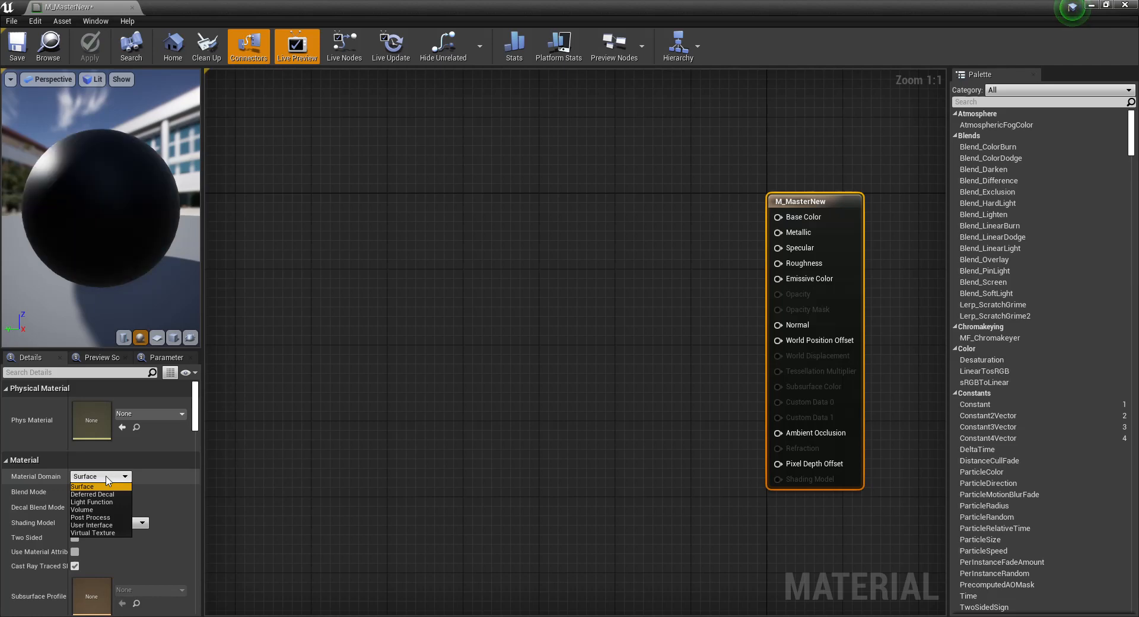
{"action": "left_click", "coordinate": [107, 484]}
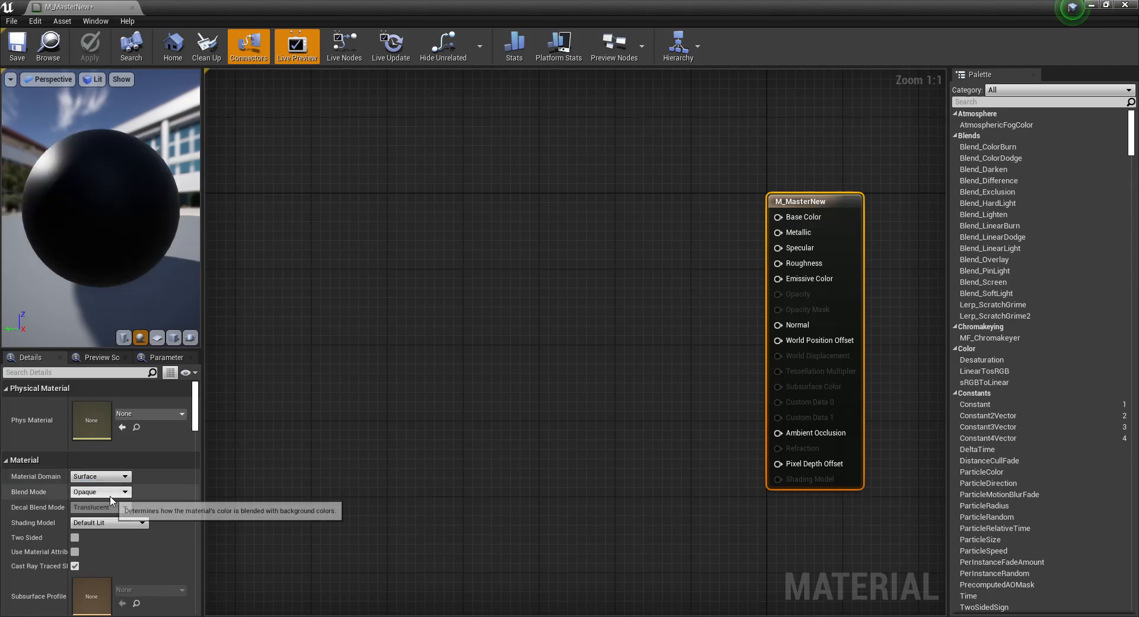
{"action": "left_click", "coordinate": [109, 493]}
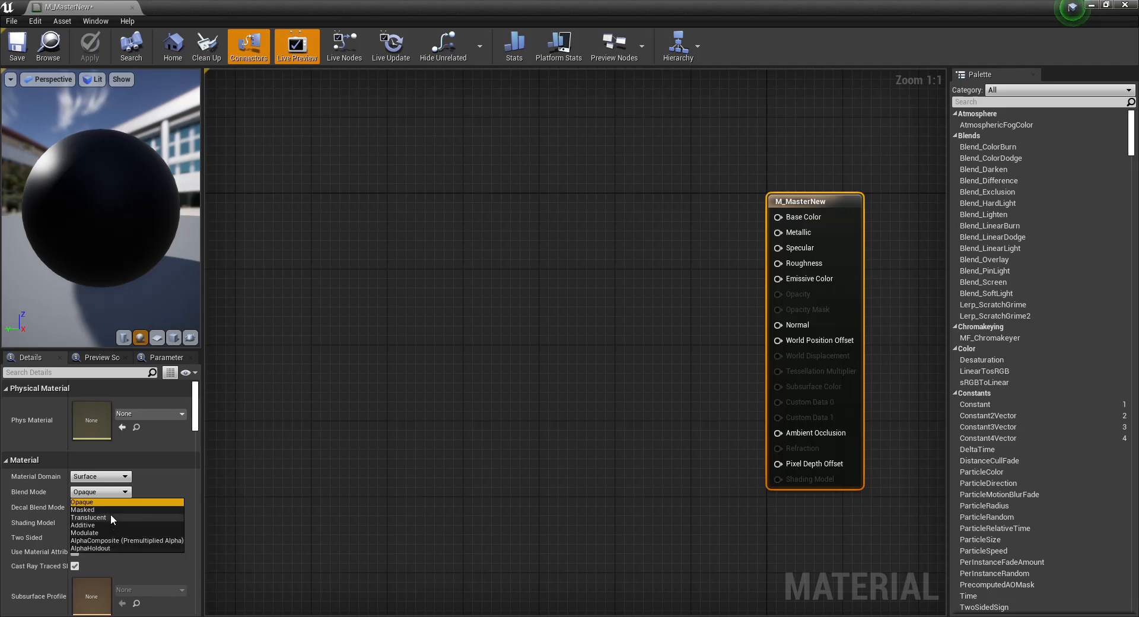
{"action": "left_click", "coordinate": [109, 503]}
{"action": "left_click", "coordinate": [360, 472]}
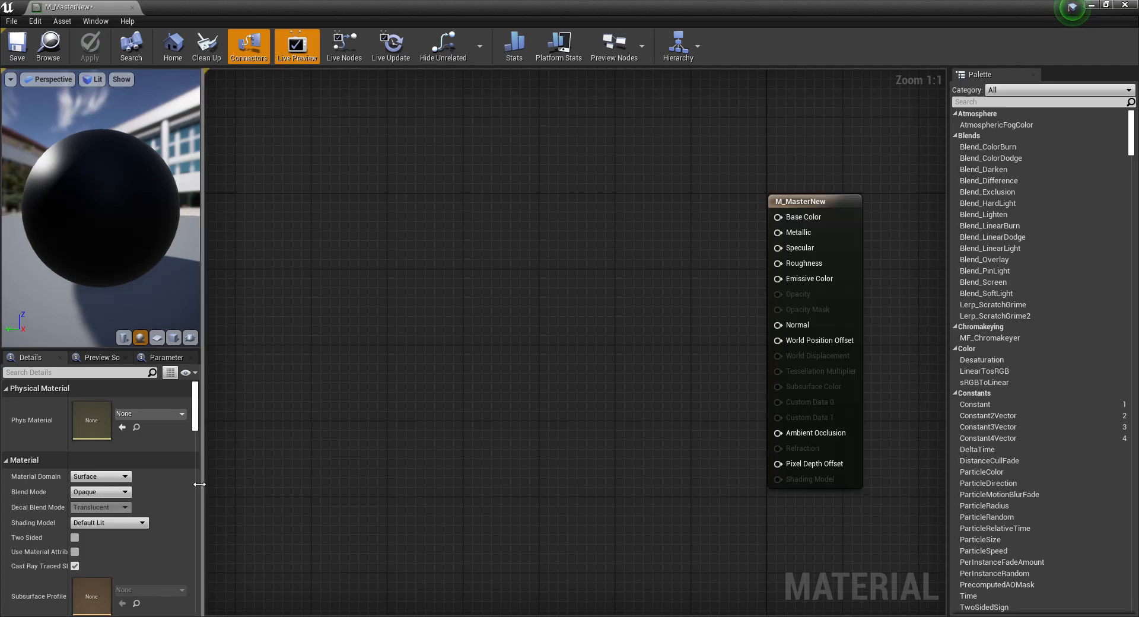
Widen the preview viewport and rotate the preview light so the highlight falls near the sphere's center.
{"action": "right_click_drag", "start_coordinate": [480, 325], "coordinate": [490, 336]}
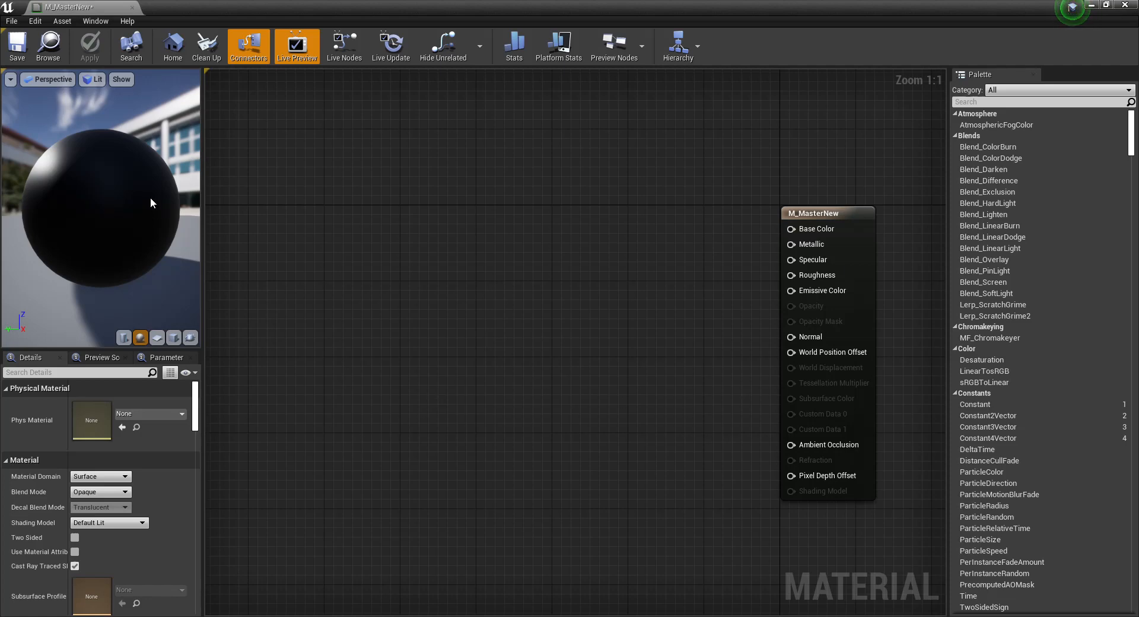
{"action": "mouse_move", "coordinate": [77, 208]}
{"action": "left_mouse_down"}
{"action": "mouse_move", "coordinate": [163, 210]}
{"action": "mouse_move", "coordinate": [95, 203]}
{"action": "left_mouse_up"}
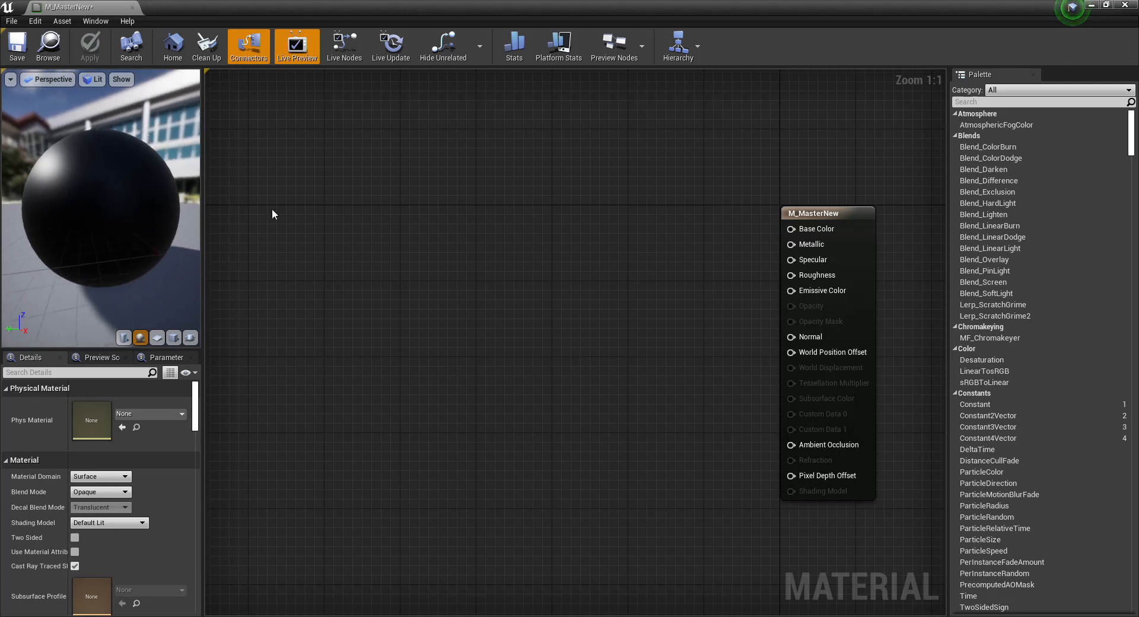
{"action": "left_click_drag", "start_coordinate": [204, 214], "coordinate": [237, 216]}
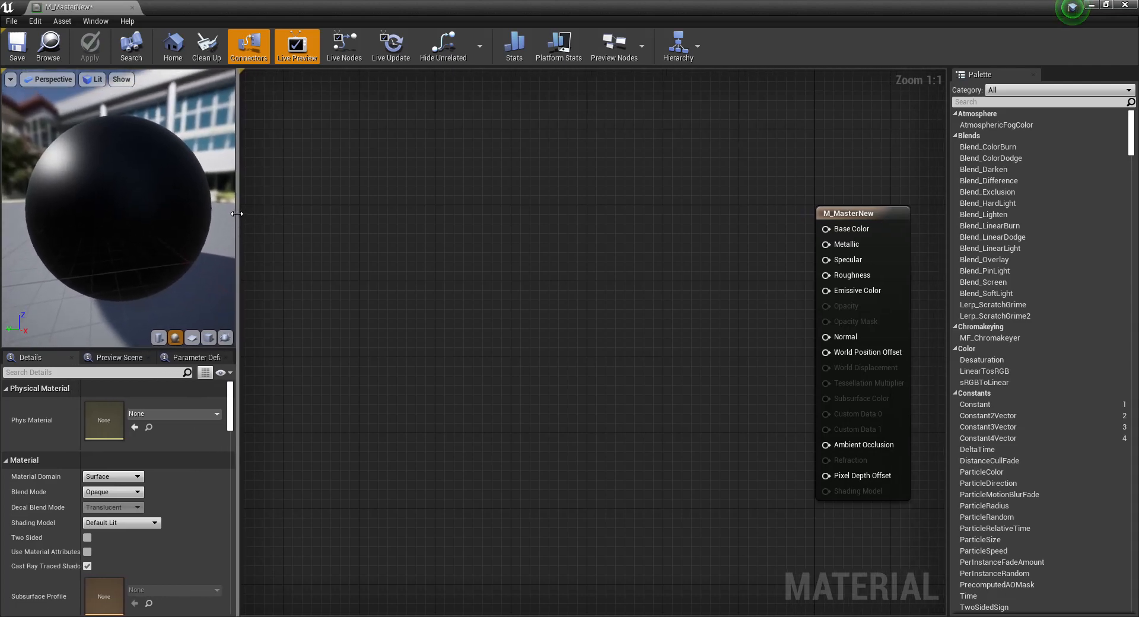
{"action": "scroll", "coordinate": [167, 230], "scroll_direction": "down", "scroll_amount": 4}
{"action": "mouse_move", "coordinate": [168, 231]}
{"action": "left_mouse_down"}
{"action": "mouse_move", "coordinate": [125, 227]}
{"action": "mouse_move", "coordinate": [165, 224]}
{"action": "left_mouse_up"}
{"action": "mouse_move", "coordinate": [165, 224]}
{"action": "right_mouse_down"}
{"action": "mouse_move", "coordinate": [165, 212]}
{"action": "mouse_move", "coordinate": [164, 228]}
{"action": "right_mouse_up"}
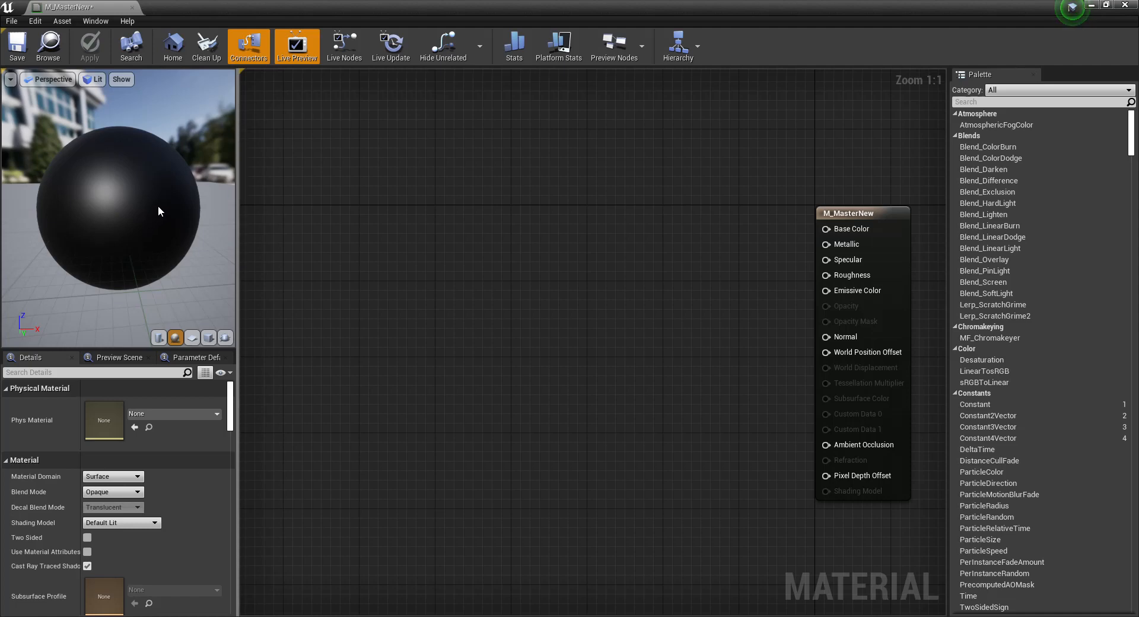
{"action": "key", "text": "l"}
{"action": "mouse_move", "coordinate": [159, 206]}
{"action": "left_mouse_down"}
{"action": "mouse_move", "coordinate": [104, 199]}
{"action": "mouse_move", "coordinate": [136, 169]}
{"action": "mouse_move", "coordinate": [166, 218]}
{"action": "mouse_move", "coordinate": [187, 203]}
{"action": "mouse_move", "coordinate": [176, 167]}
{"action": "mouse_move", "coordinate": [138, 184]}
{"action": "mouse_move", "coordinate": [101, 175]}
{"action": "mouse_move", "coordinate": [137, 181]}
{"action": "mouse_move", "coordinate": [183, 160]}
{"action": "mouse_move", "coordinate": [148, 184]}
{"action": "mouse_move", "coordinate": [104, 181]}
{"action": "mouse_move", "coordinate": [157, 187]}
{"action": "mouse_move", "coordinate": [113, 186]}
{"action": "mouse_move", "coordinate": [122, 191]}
{"action": "left_mouse_up"}
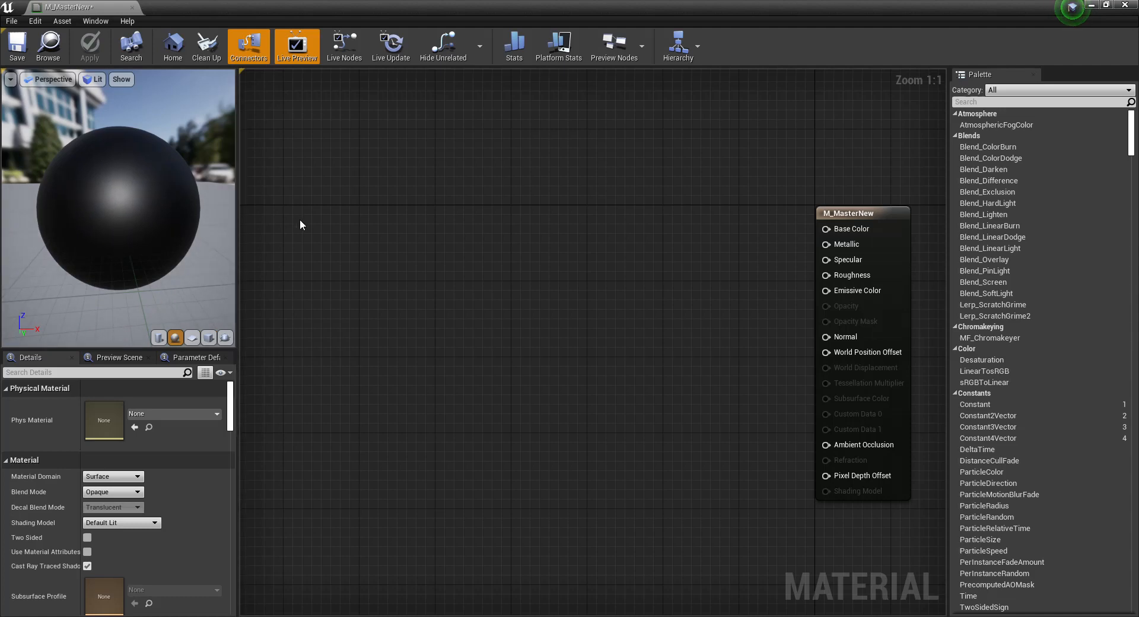
{"action": "left_click_drag", "start_coordinate": [117, 230], "coordinate": [217, 213]}
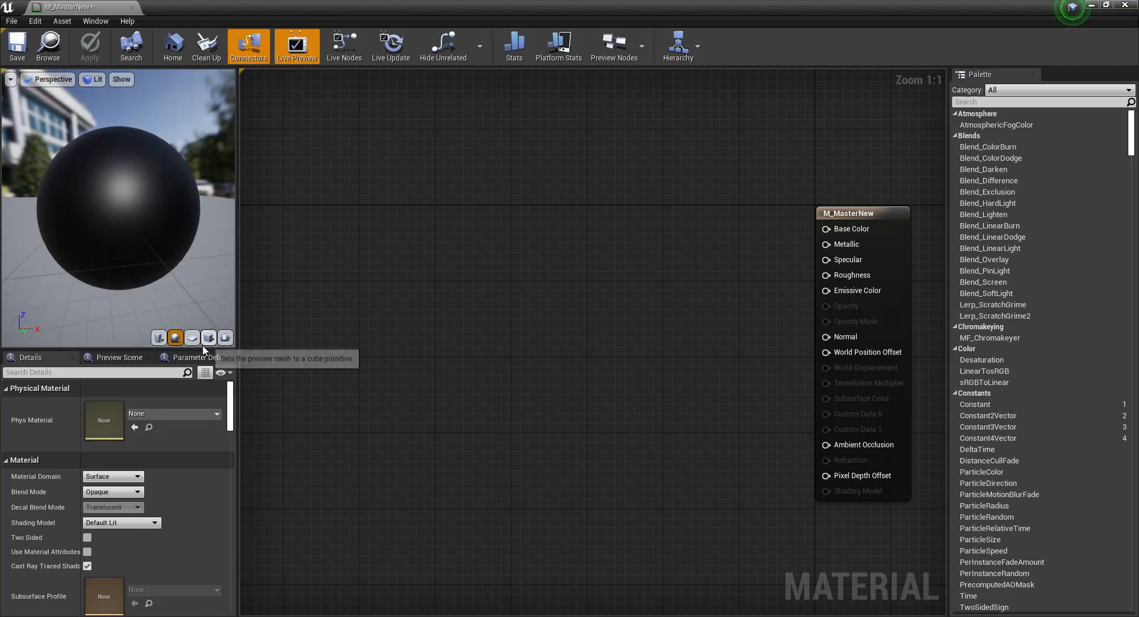
Try the cylinder, sphere, plane and cube primitives as the material's preview mesh.
{"action": "left_click", "coordinate": [158, 337]}
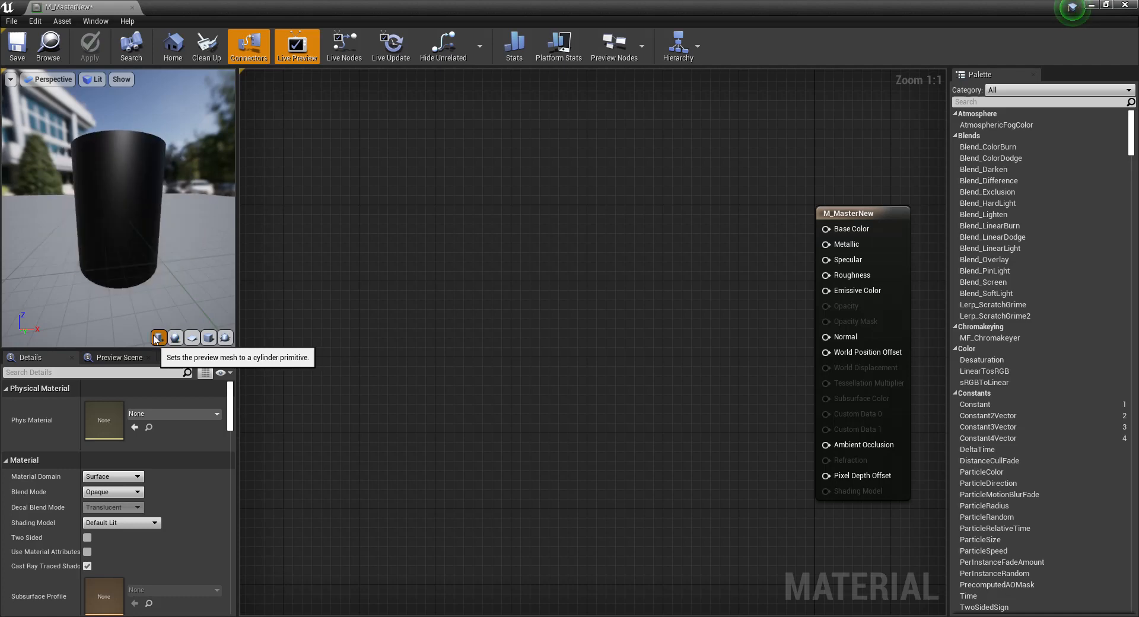
{"action": "left_click", "coordinate": [176, 337]}
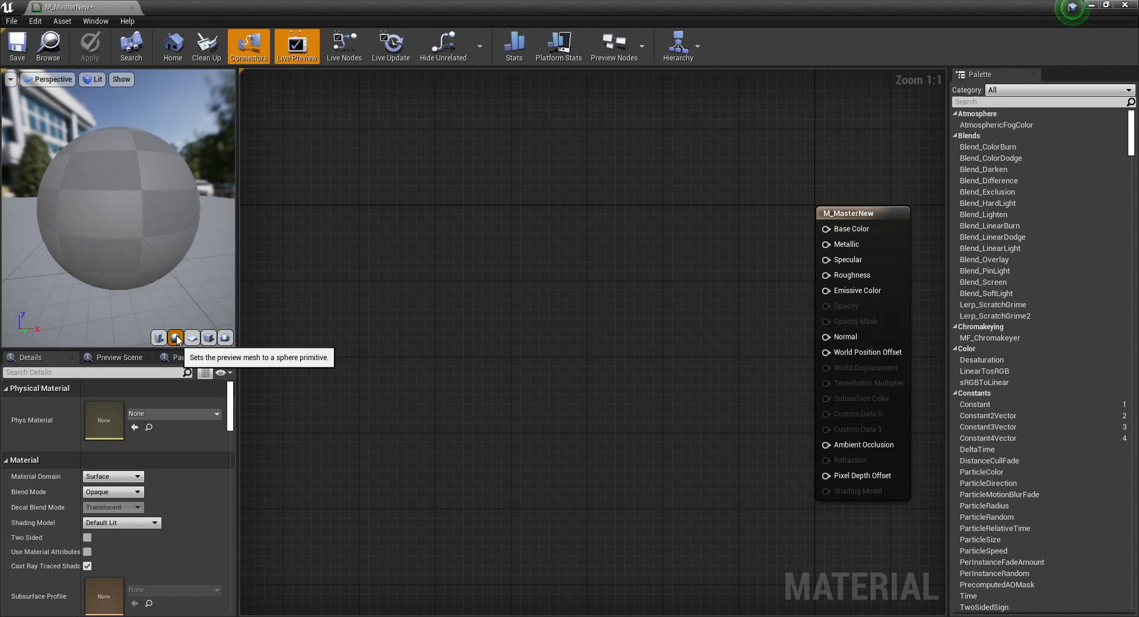
{"action": "left_click", "coordinate": [192, 337]}
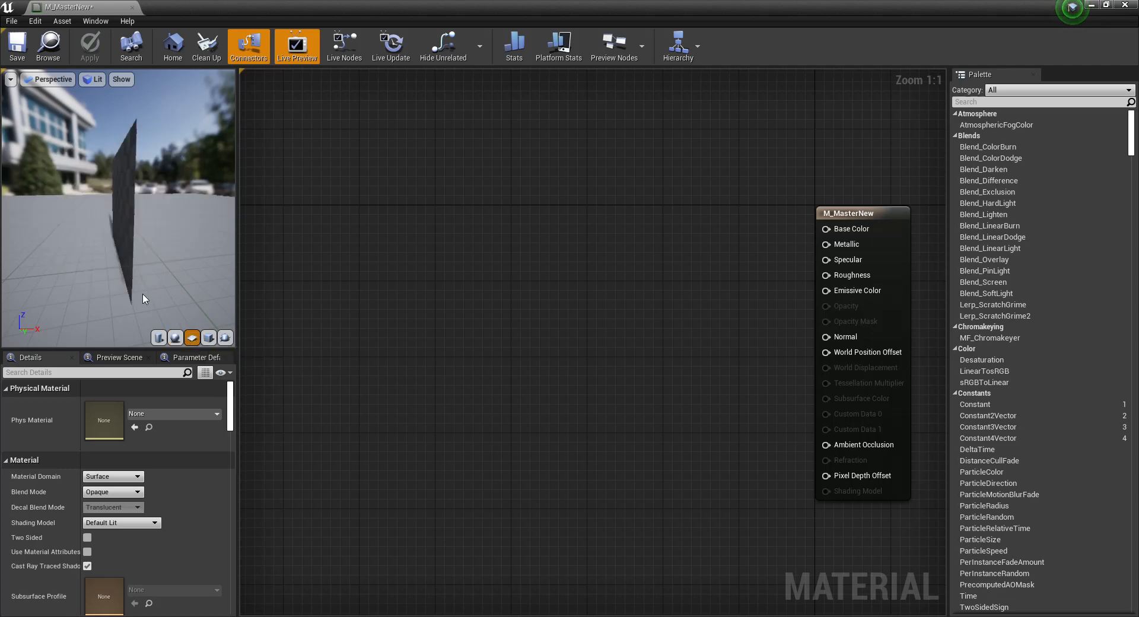
{"action": "left_click_drag", "start_coordinate": [142, 299], "coordinate": [217, 302]}
{"action": "right_click_drag", "start_coordinate": [217, 303], "coordinate": [217, 324]}
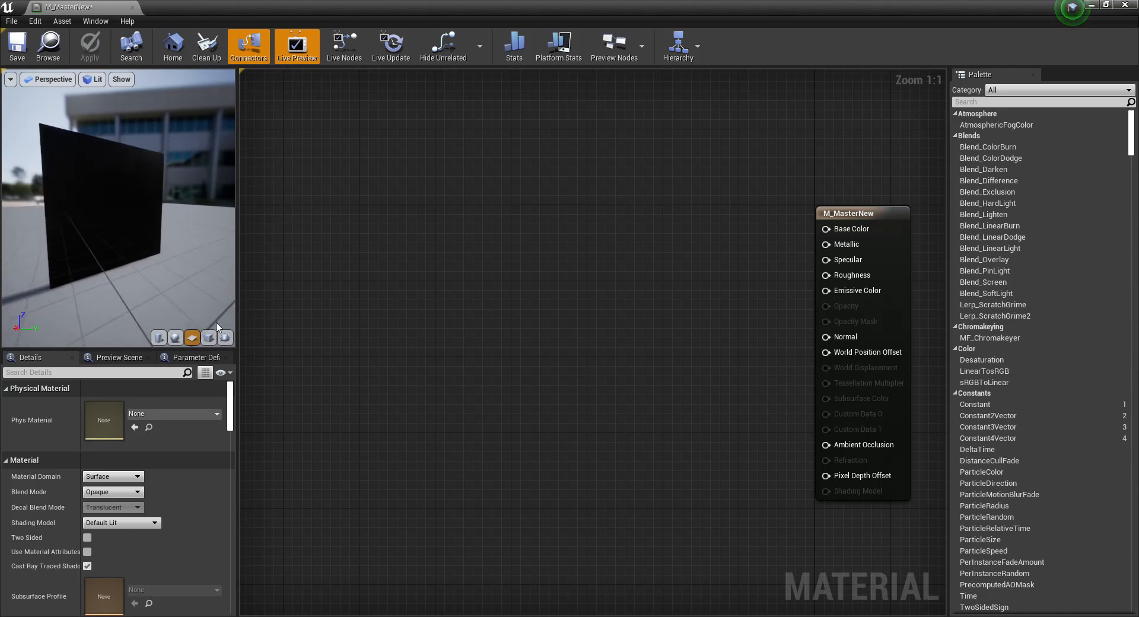
{"action": "left_click", "coordinate": [208, 338]}
{"action": "left_click_drag", "start_coordinate": [157, 244], "coordinate": [207, 261]}
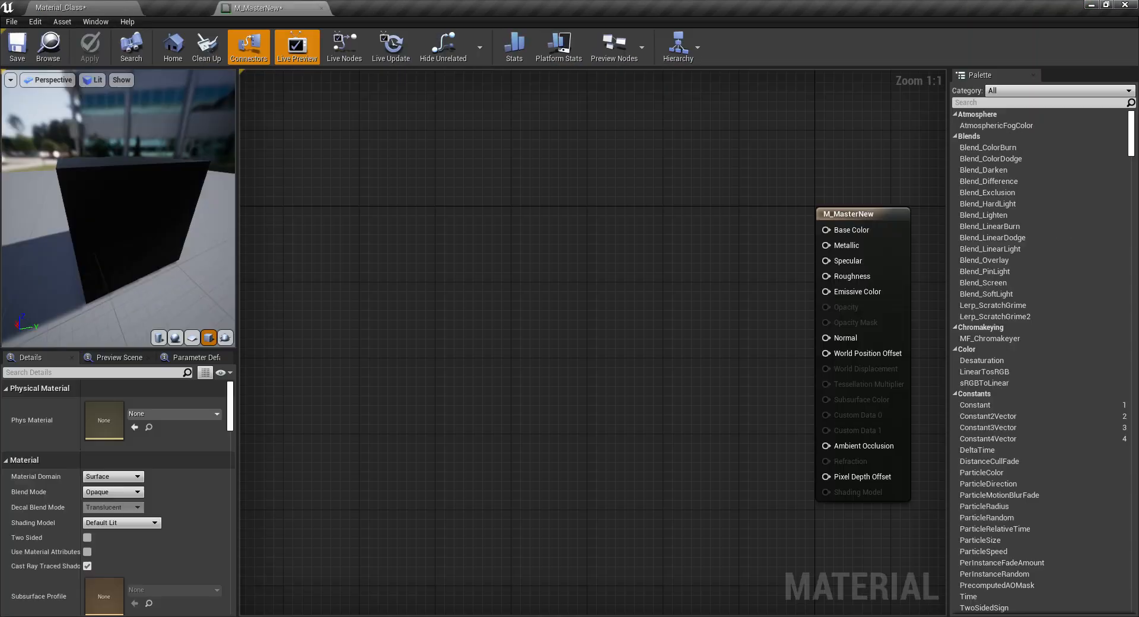
Locate the level's SM_MatPreviewMesh_02 in its asset folder and use it as M_MasterNew's preview mesh.
{"action": "left_click", "coordinate": [77, 7]}
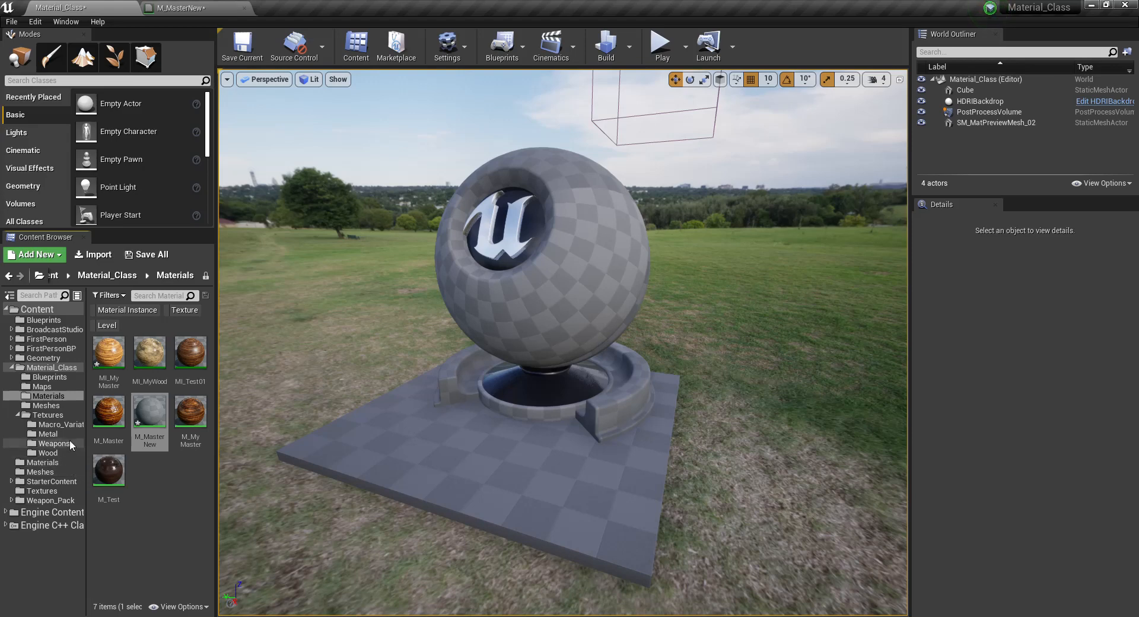
{"action": "left_click", "coordinate": [543, 329]}
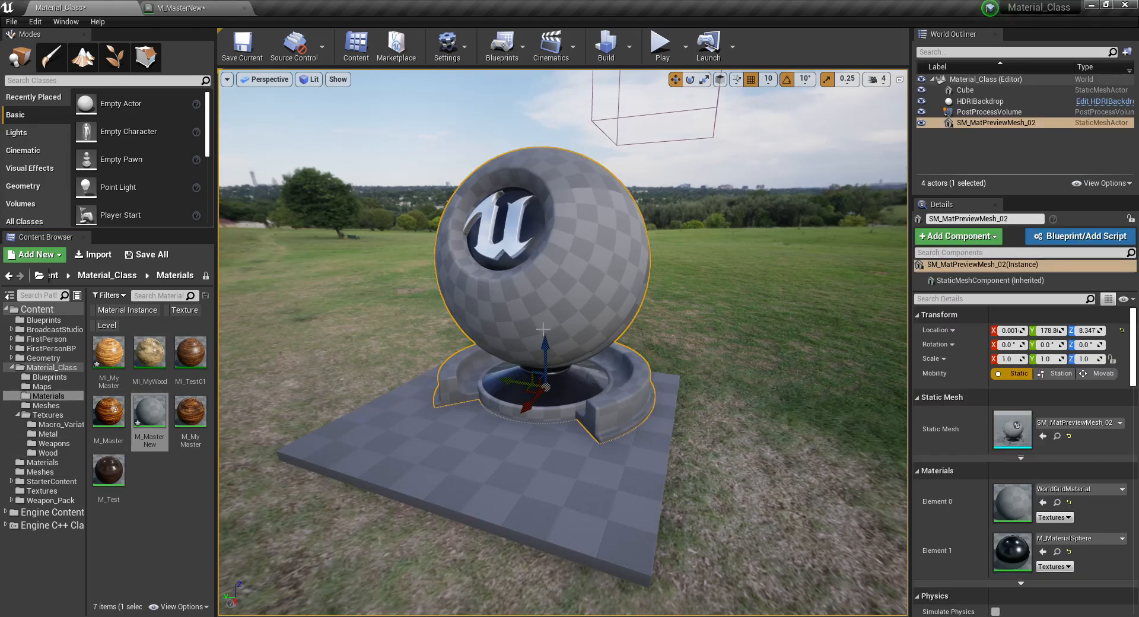
{"action": "key", "text": "ctrl+b"}
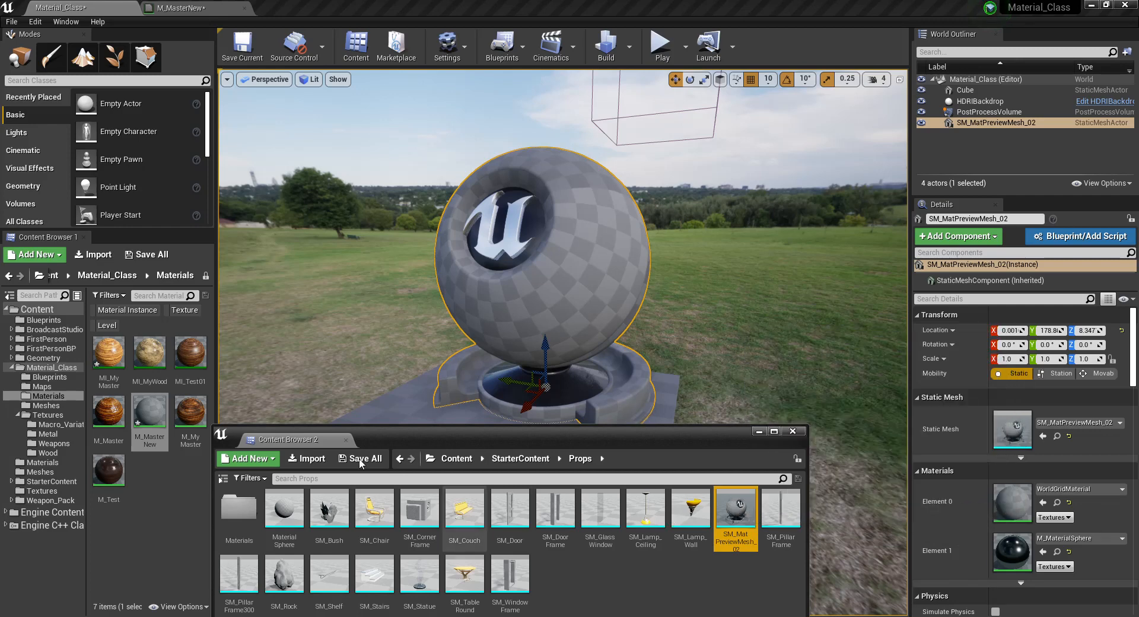
{"action": "left_click", "coordinate": [195, 8]}
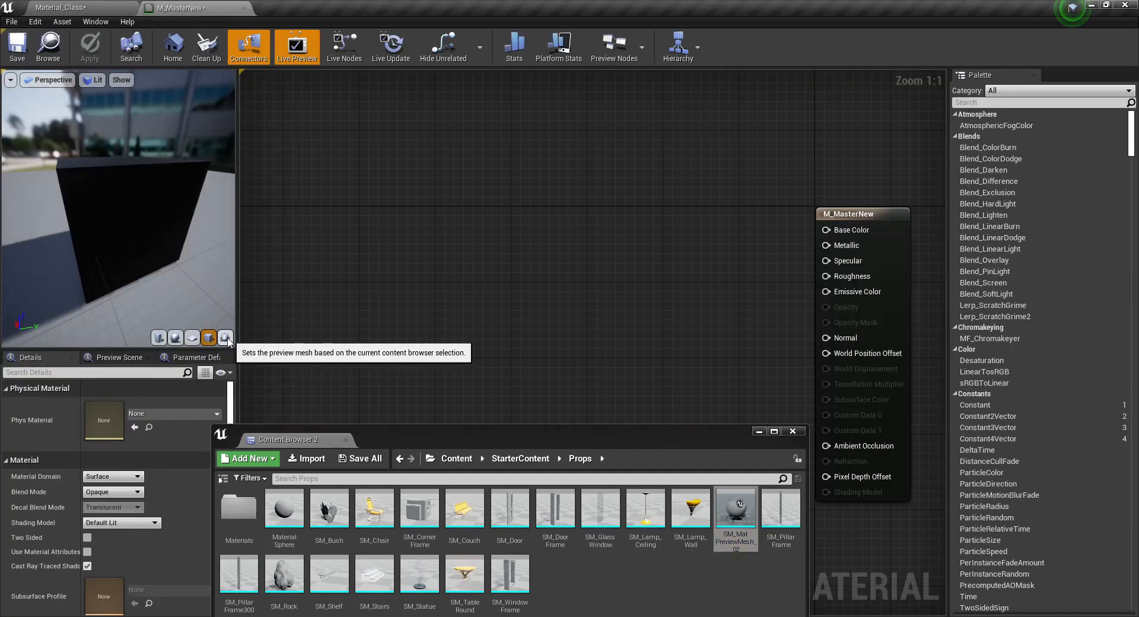
{"action": "left_click", "coordinate": [226, 339]}
{"action": "left_click_drag", "start_coordinate": [165, 236], "coordinate": [210, 259]}
{"action": "scroll", "coordinate": [165, 236], "scroll_direction": "down", "scroll_amount": 4}
{"action": "scroll", "coordinate": [165, 233], "scroll_direction": "up", "scroll_amount": 2}
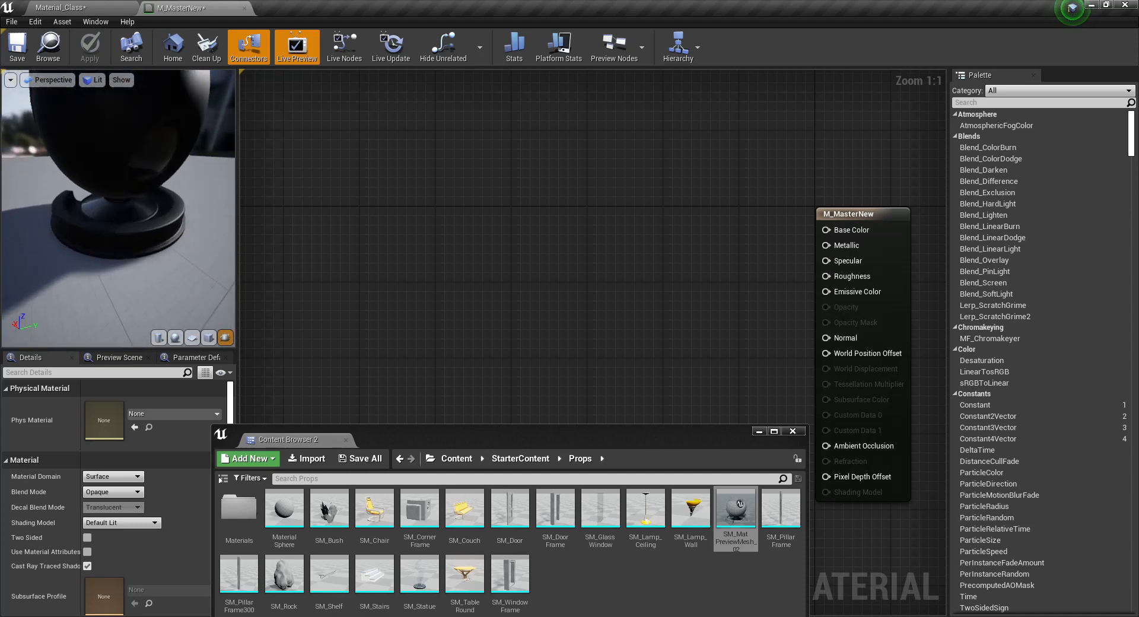
{"action": "scroll", "coordinate": [172, 216], "scroll_direction": "up", "scroll_amount": 4}
{"action": "middle_click_drag", "start_coordinate": [173, 215], "coordinate": [173, 181]}
{"action": "left_click_drag", "start_coordinate": [172, 216], "coordinate": [189, 190]}
Set the preview mesh to the sphere primitive and close the extra Content Browser window.
{"action": "left_click", "coordinate": [176, 338]}
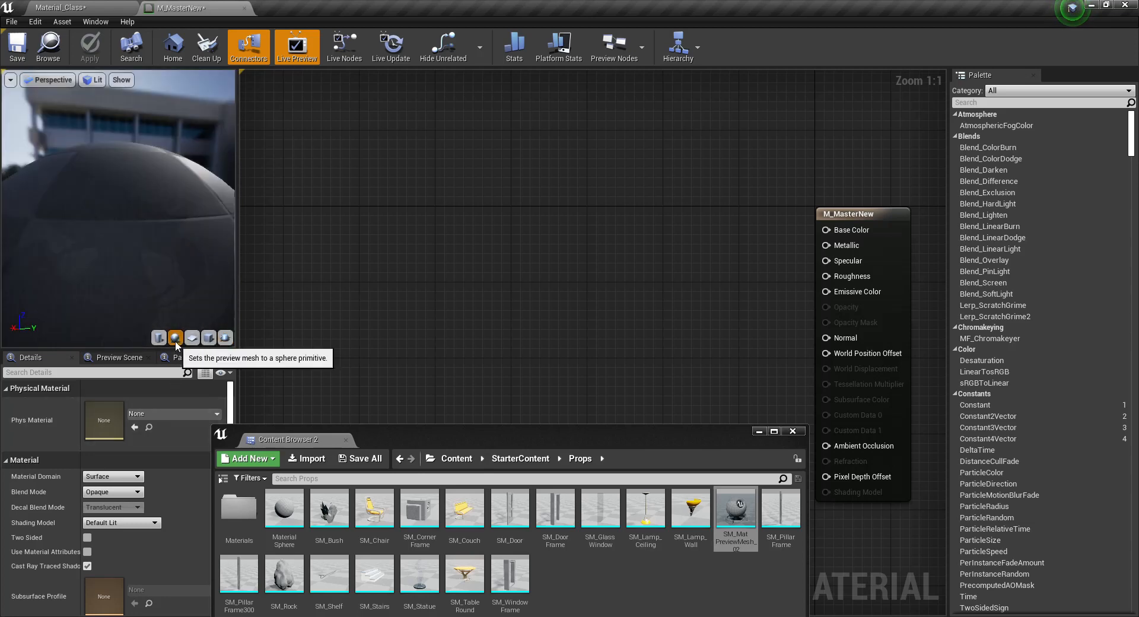
{"action": "left_click_drag", "start_coordinate": [155, 287], "coordinate": [156, 270]}
{"action": "right_click_drag", "start_coordinate": [156, 270], "coordinate": [156, 234]}
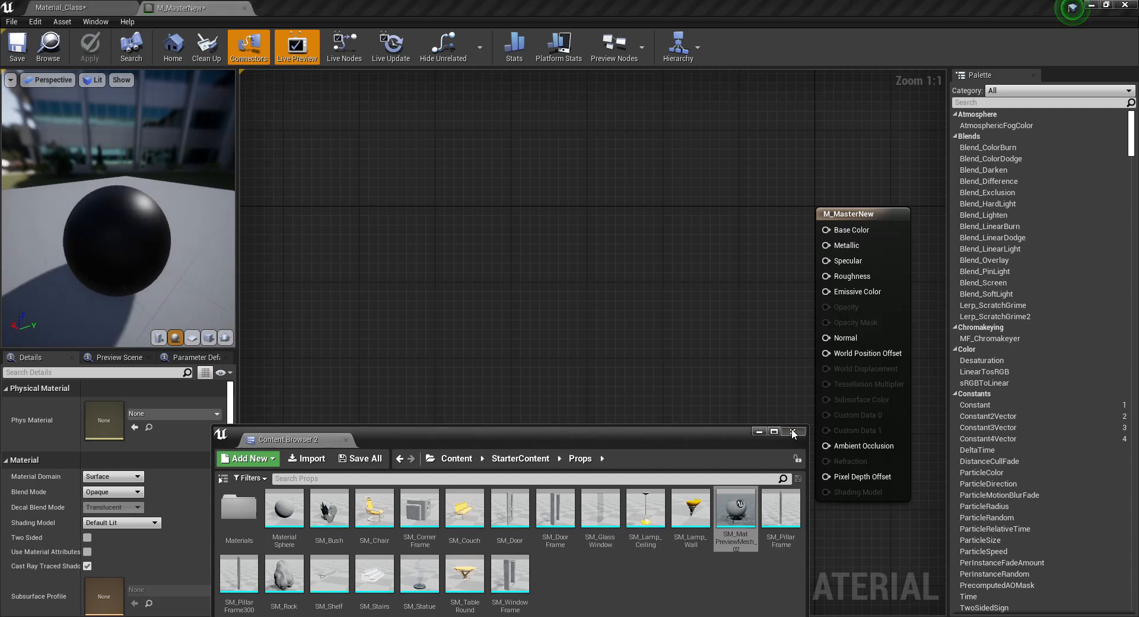
{"action": "left_click", "coordinate": [792, 430]}
{"action": "right_click_drag", "start_coordinate": [470, 424], "coordinate": [427, 405]}
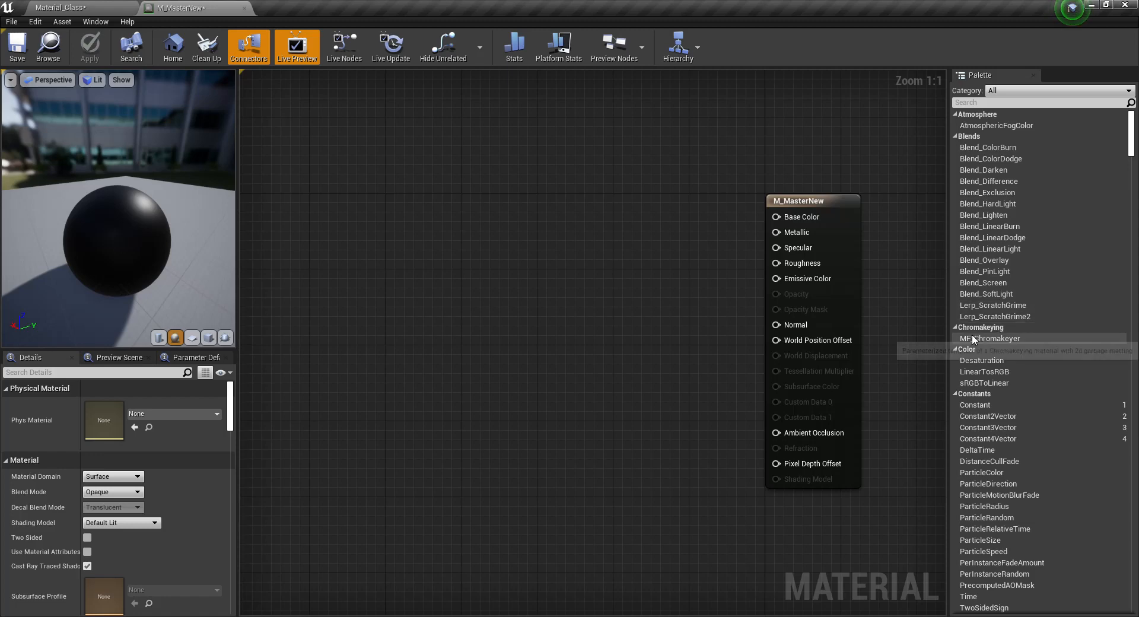
Collapse the Chromakeying, Color, Constants and Coordinates categories in the material node palette.
{"action": "left_click", "coordinate": [955, 328]}
{"action": "left_click", "coordinate": [955, 337]}
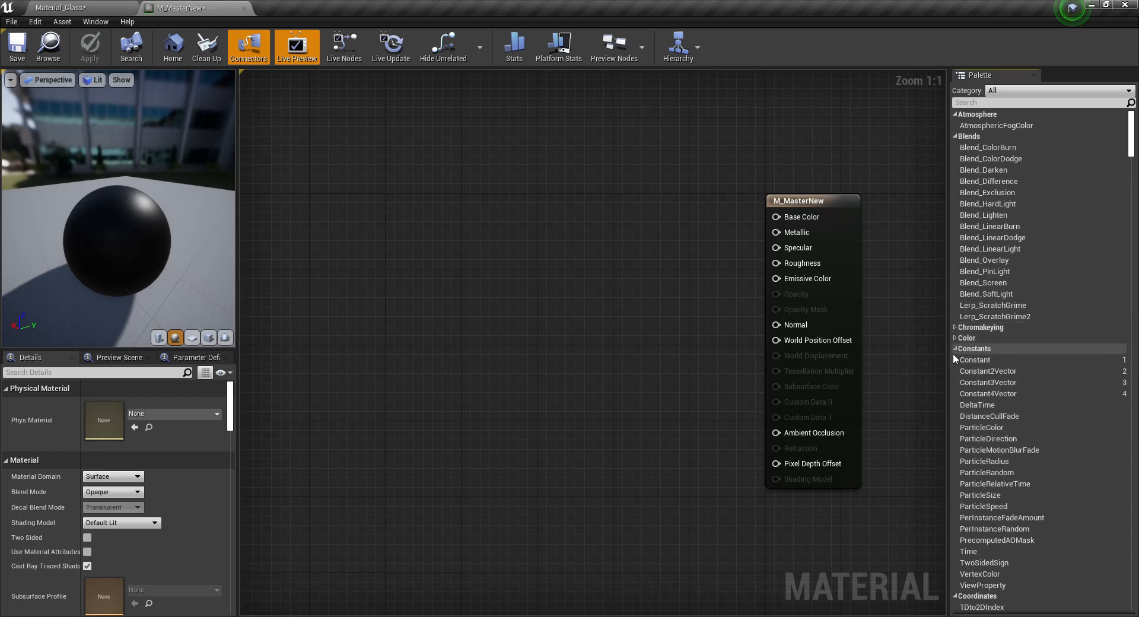
{"action": "left_click", "coordinate": [955, 348]}
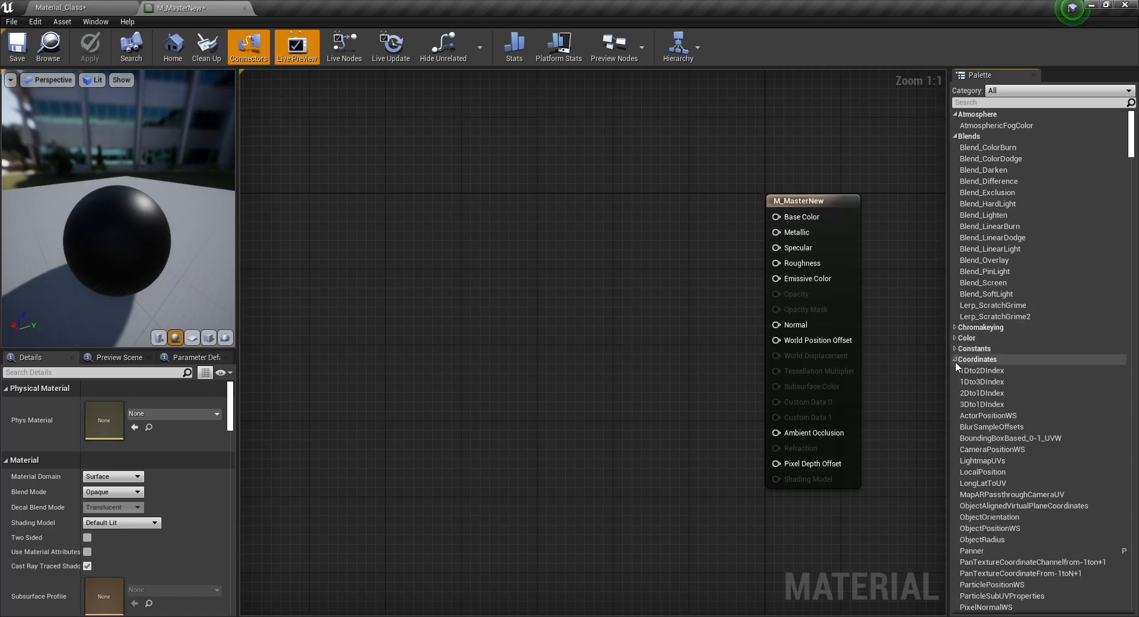
{"action": "left_click", "coordinate": [955, 359]}
{"action": "left_click", "coordinate": [959, 371]}
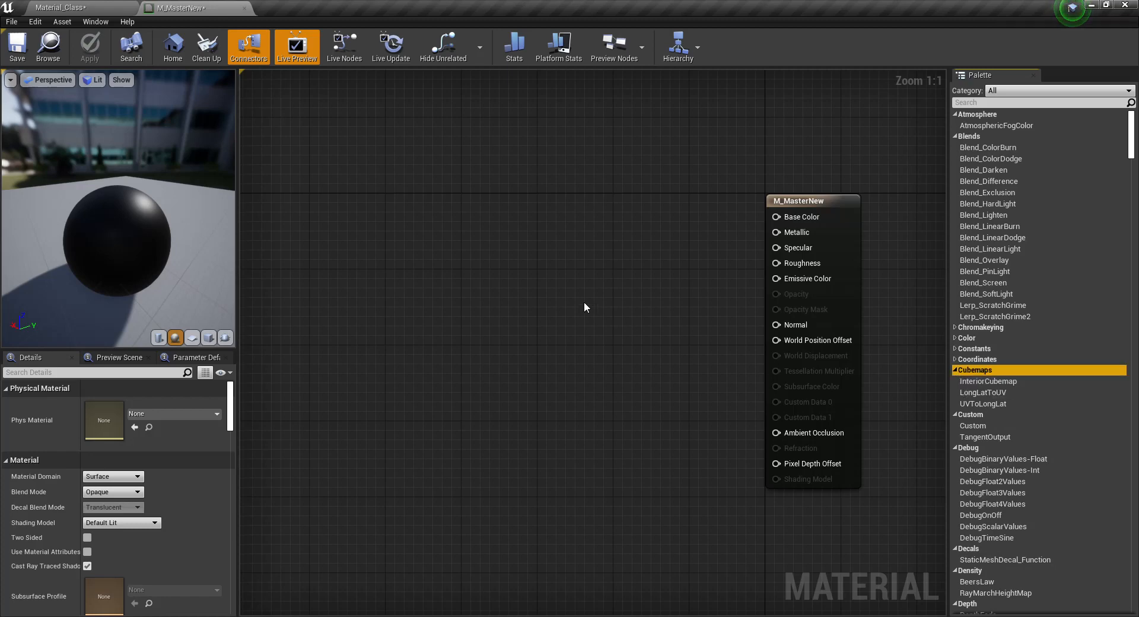
{"action": "right_click_drag", "start_coordinate": [582, 280], "coordinate": [536, 273]}
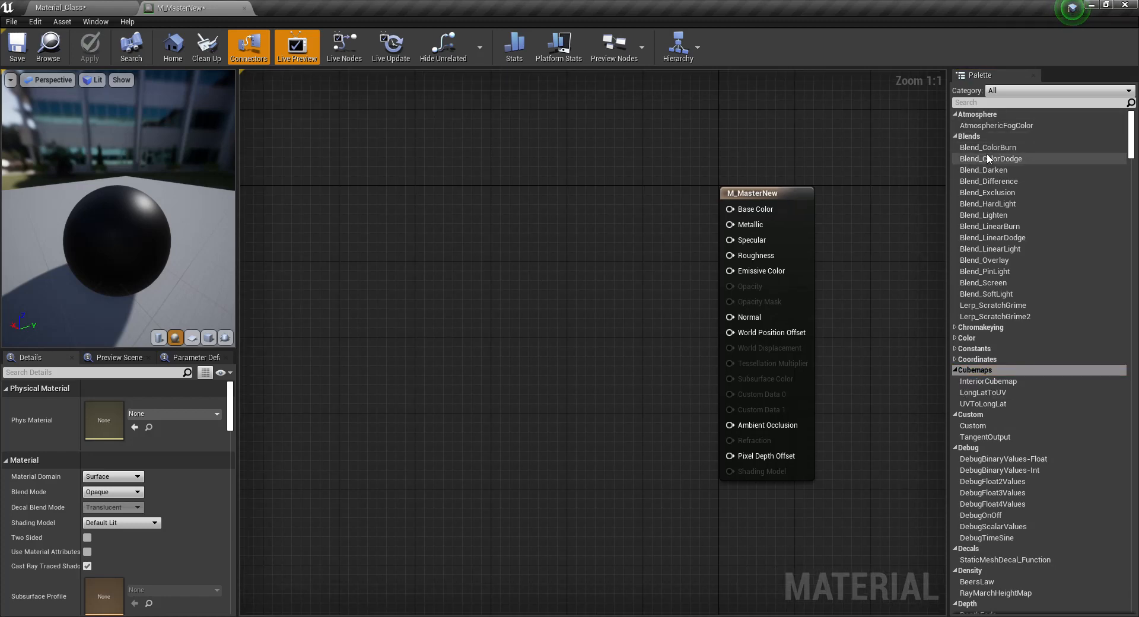
Search the graph's node list for "mask", "add" and "texture", and close it without adding a node.
{"action": "right_click", "coordinate": [523, 230]}
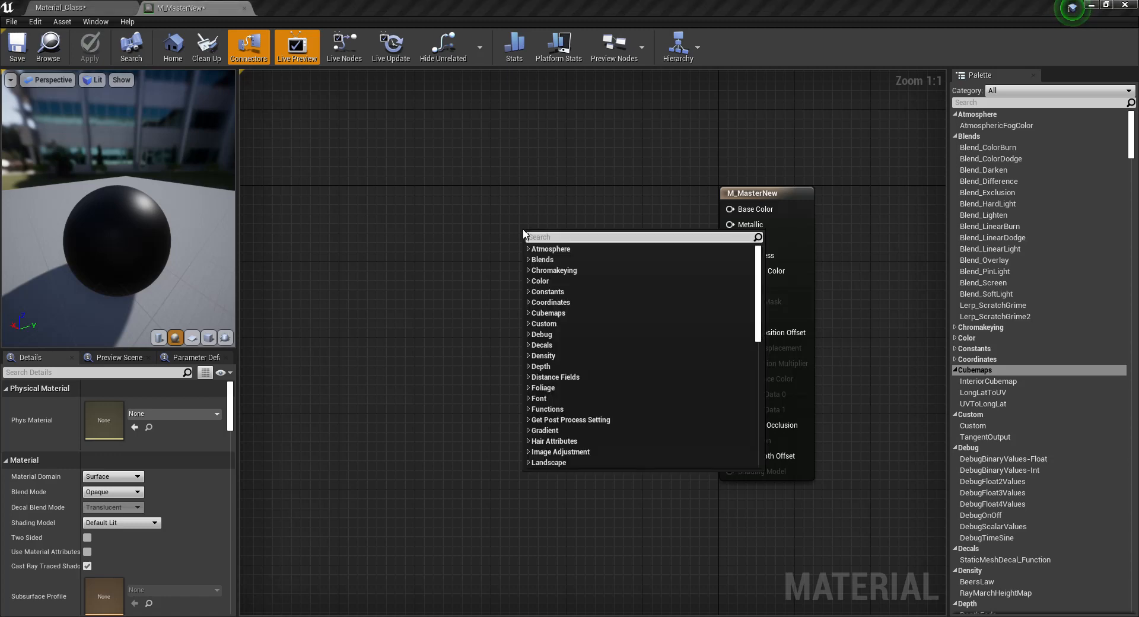
{"action": "type", "text": "mask"}
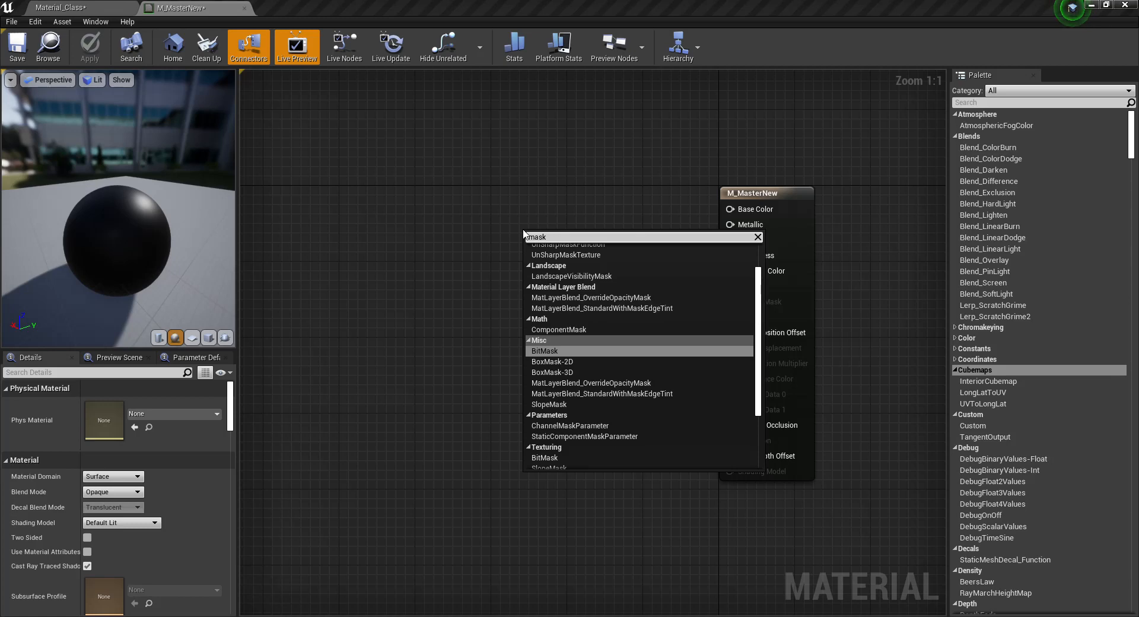
{"action": "key", "text": "BackSpace"}
{"action": "key", "text": "BackSpace"}
{"action": "key", "text": "BackSpace"}
{"action": "key", "text": "BackSpace"}
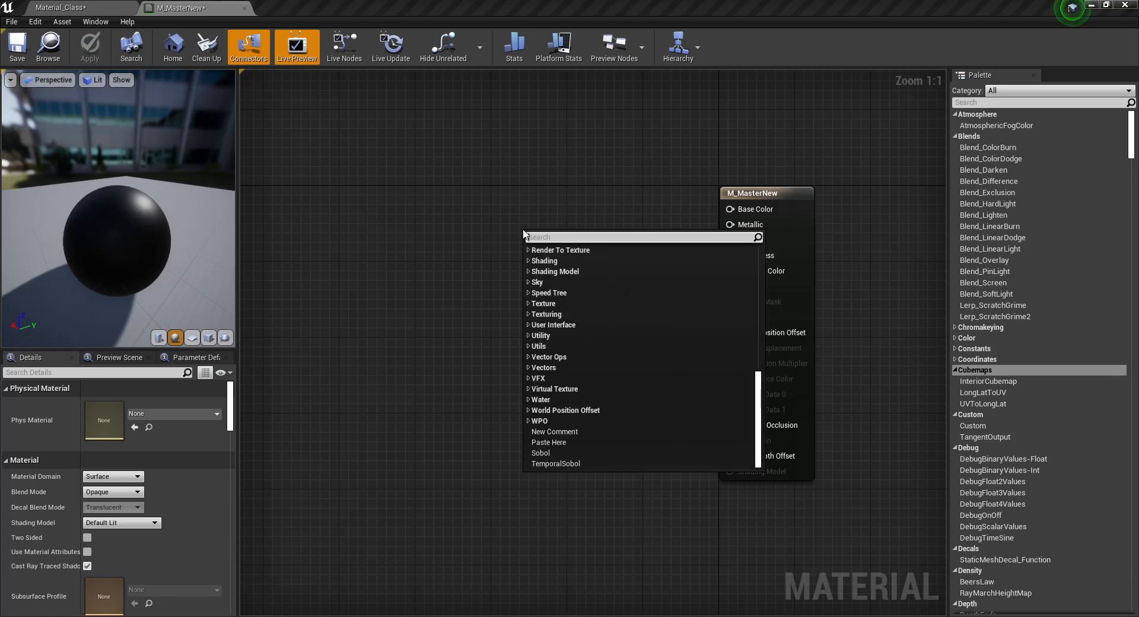
{"action": "type", "text": "add"}
{"action": "key", "text": "BackSpace"}
{"action": "key", "text": "BackSpace"}
{"action": "key", "text": "BackSpace"}
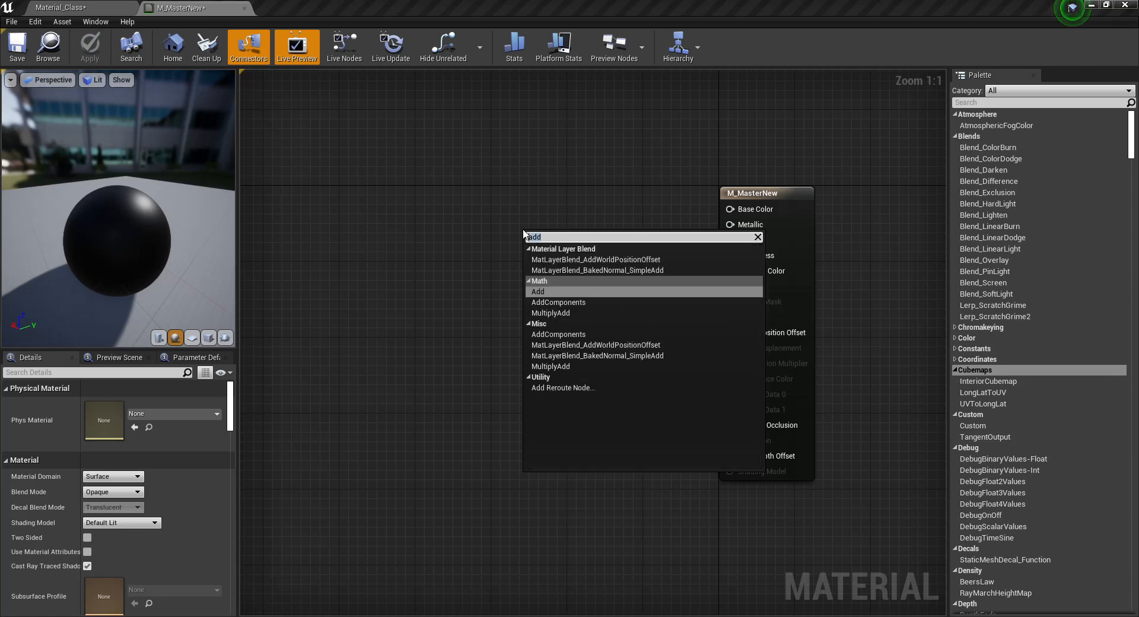
{"action": "type", "text": "texture"}
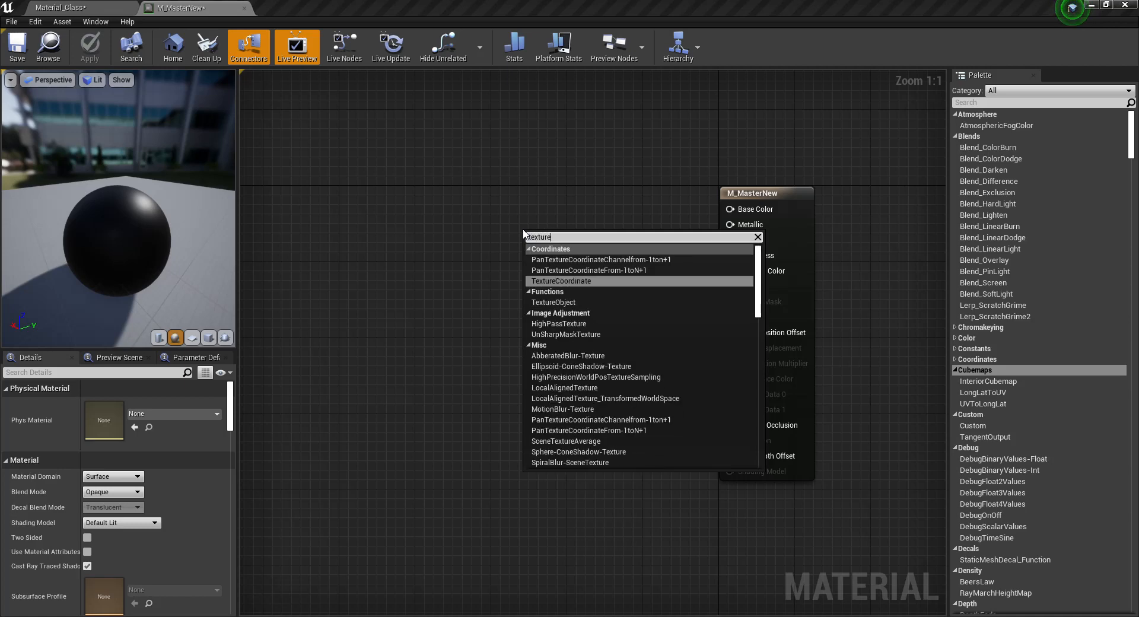
{"action": "left_click", "coordinate": [508, 237]}
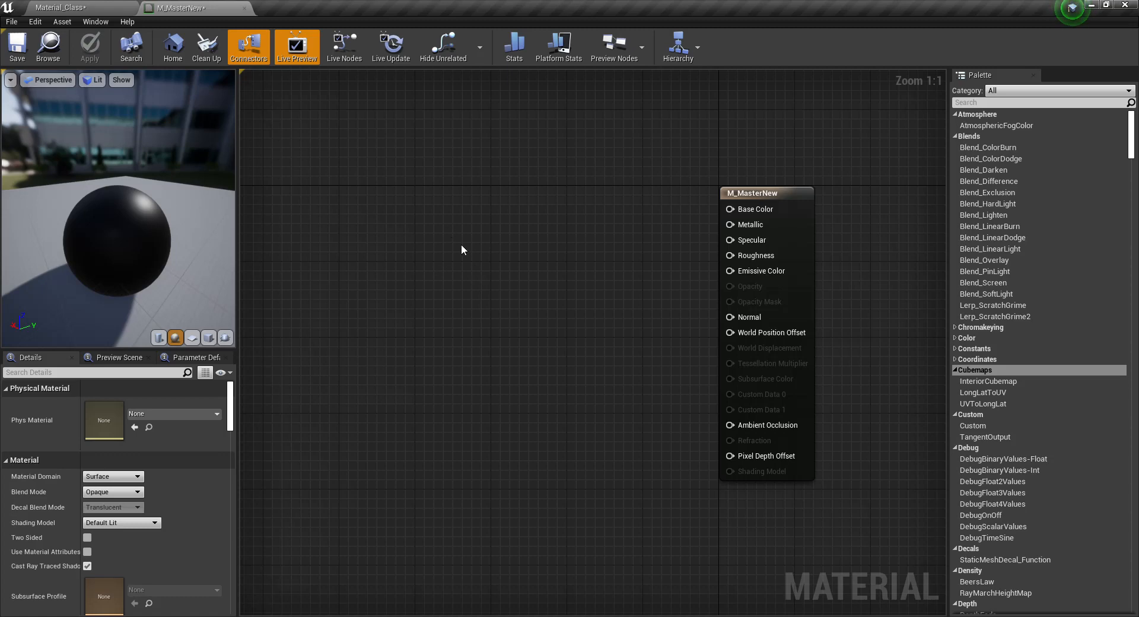
{"action": "right_click_drag", "start_coordinate": [453, 281], "coordinate": [481, 286]}
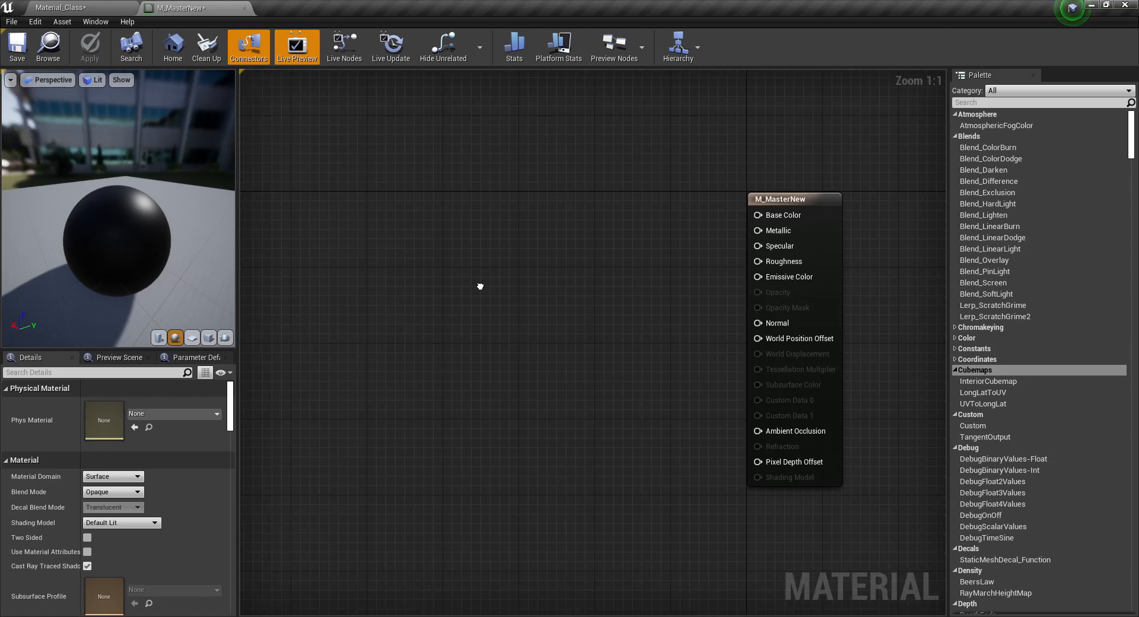
Open T_Wood_Pine_D from the level project's Wood textures folder, examine the texture, and close it.
{"action": "left_click", "coordinate": [823, 217]}
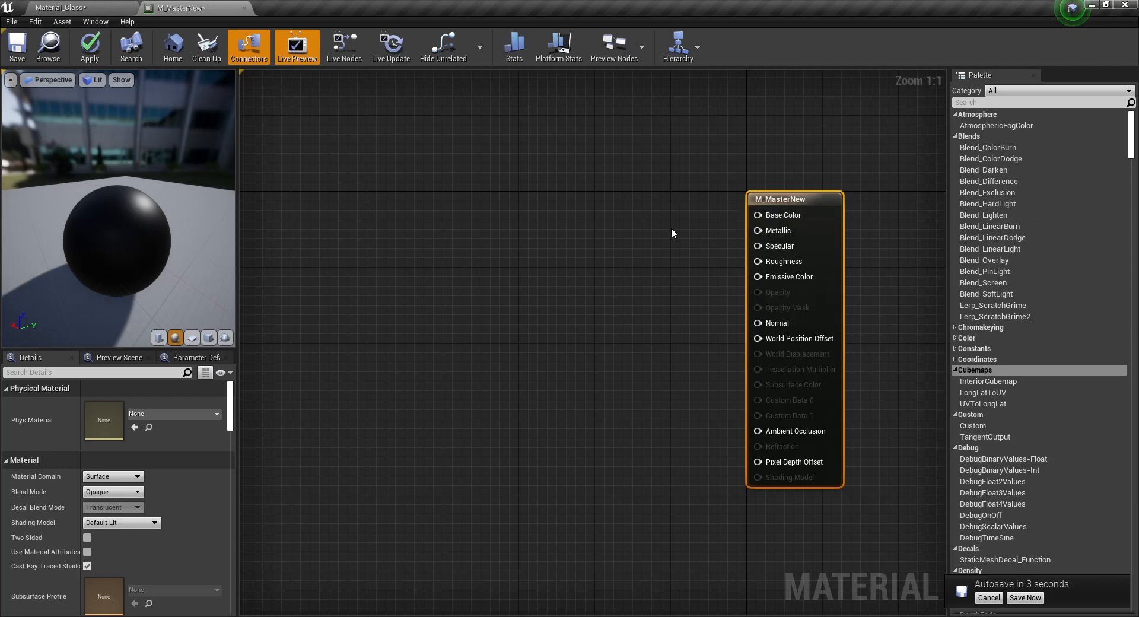
{"action": "left_click", "coordinate": [59, 7]}
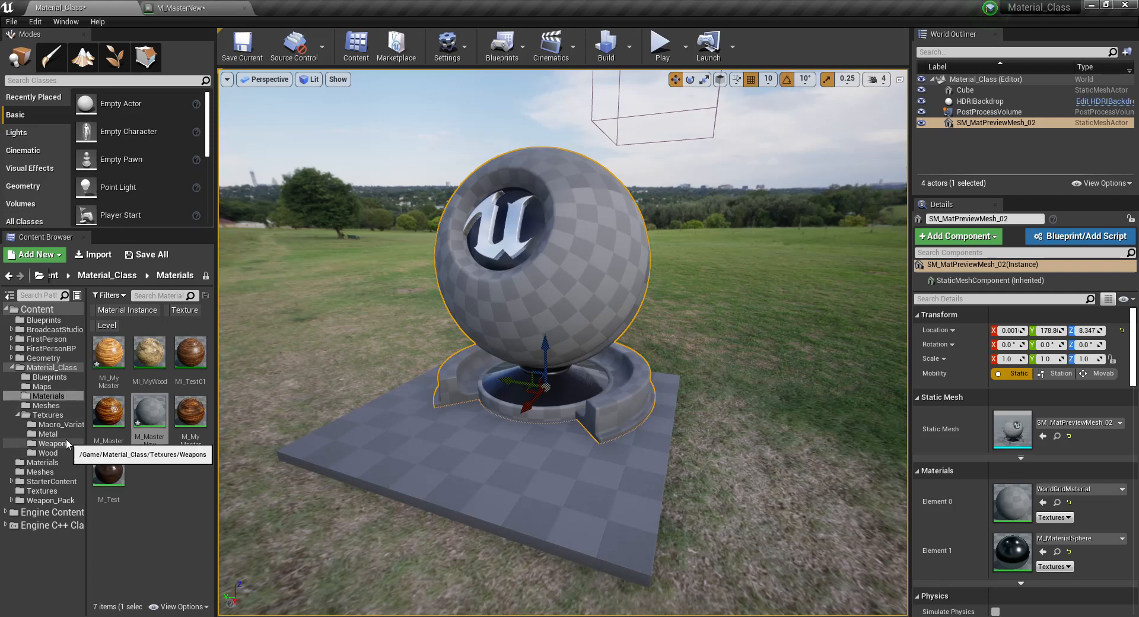
{"action": "left_click", "coordinate": [47, 415]}
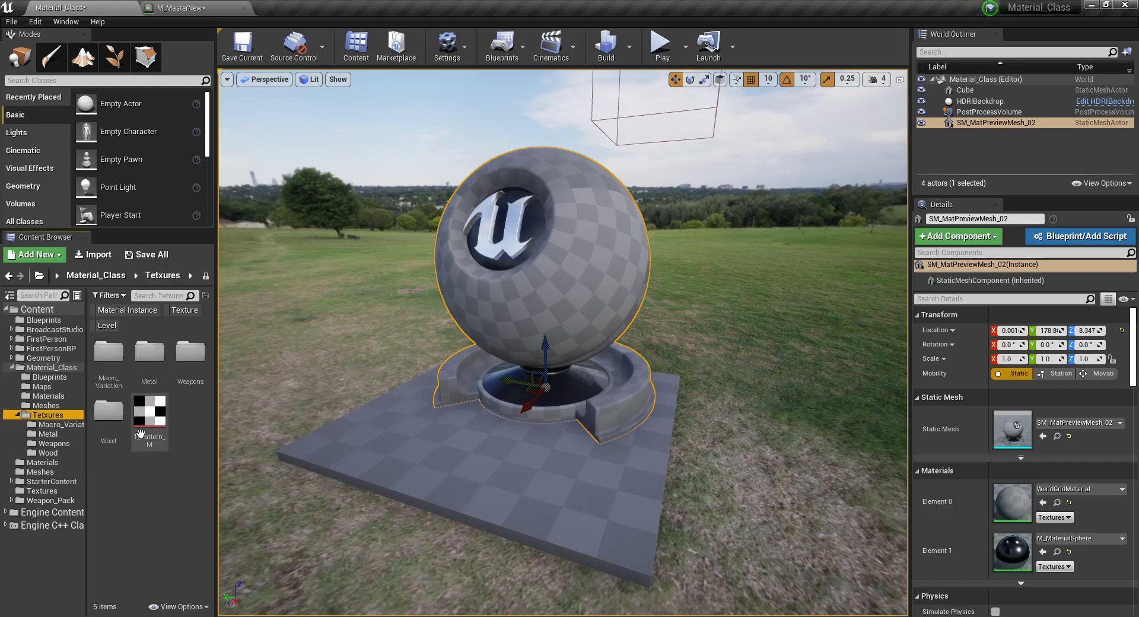
{"action": "double_click", "coordinate": [122, 438]}
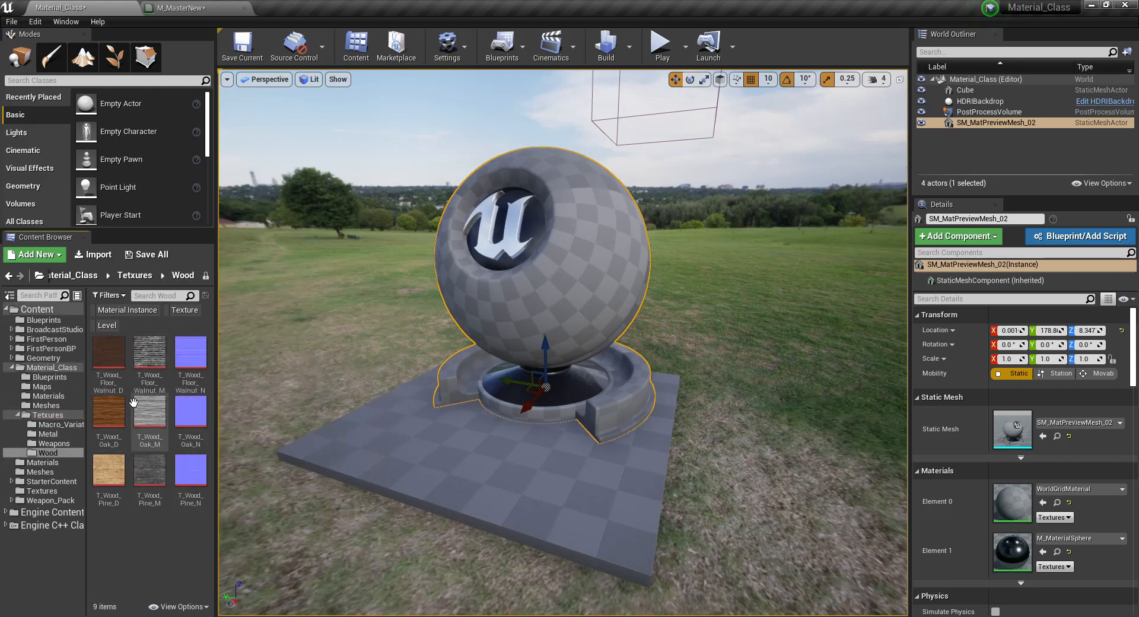
{"action": "double_click", "coordinate": [111, 478]}
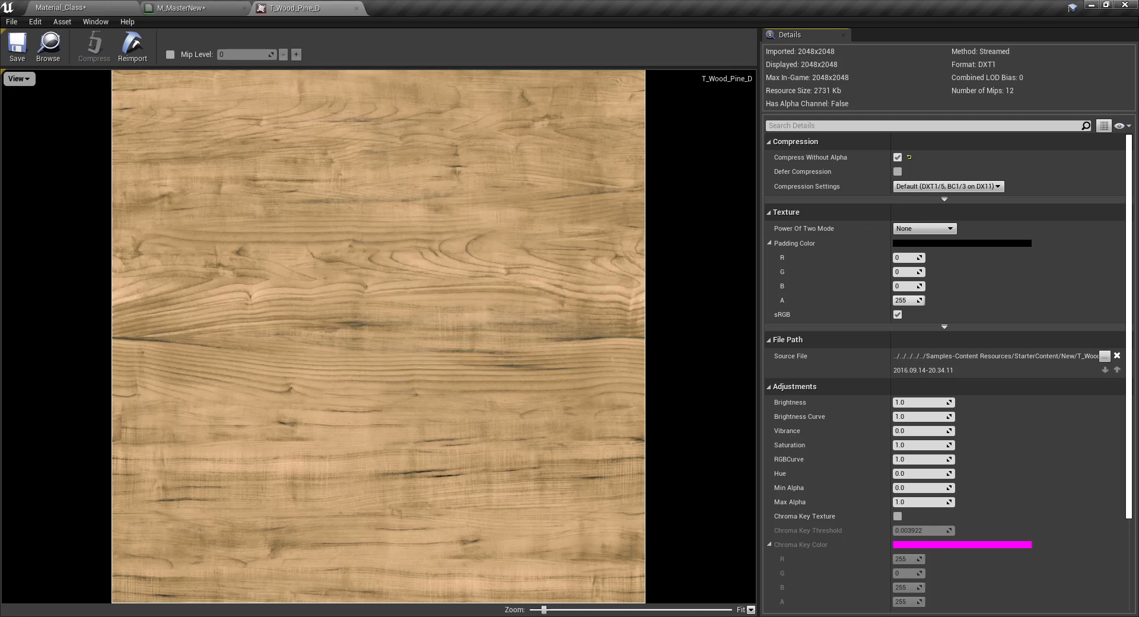
{"action": "left_click", "coordinate": [356, 8]}
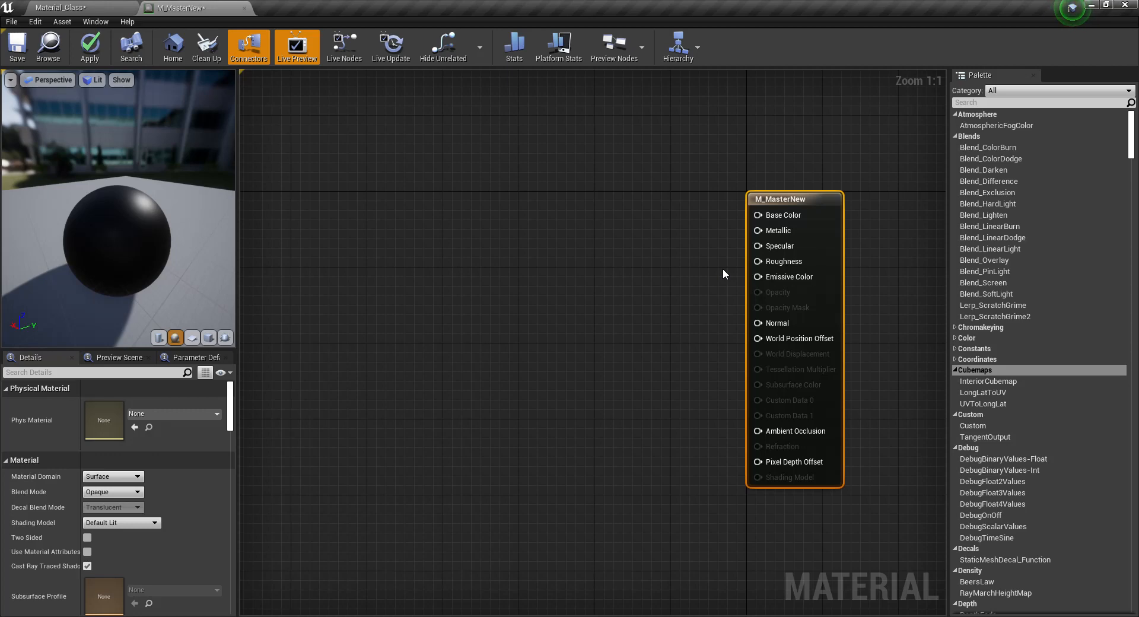
Reposition the M_MasterNew result node slightly within the material graph.
{"action": "left_click_drag", "start_coordinate": [808, 226], "coordinate": [835, 235]}
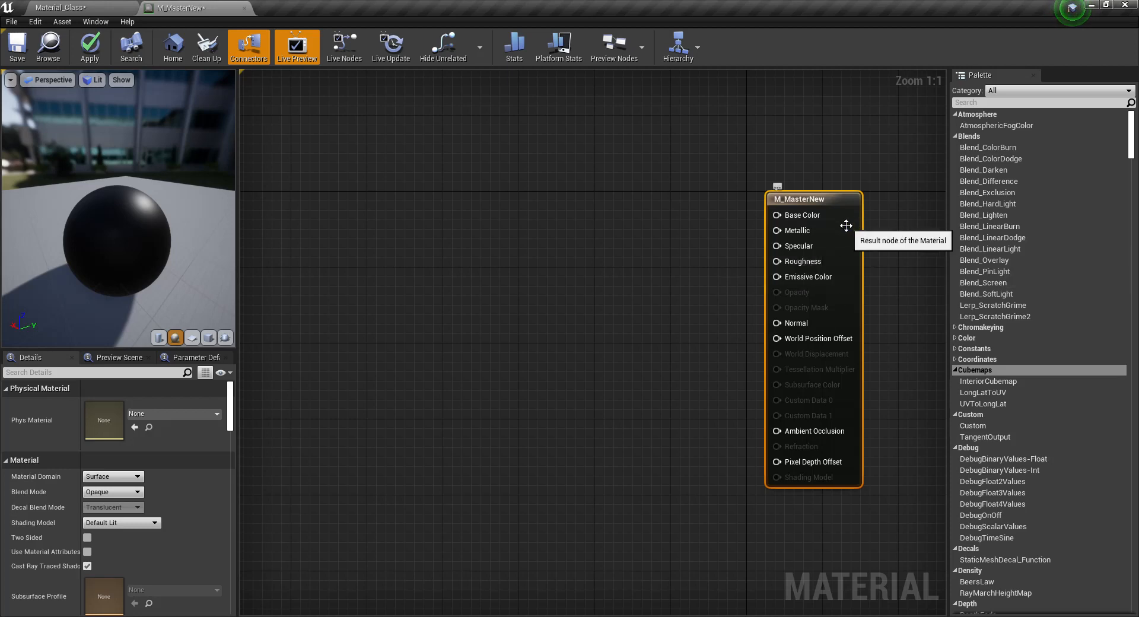
{"action": "mouse_move", "coordinate": [844, 226]}
{"action": "left_mouse_down"}
{"action": "mouse_move", "coordinate": [837, 241]}
{"action": "mouse_move", "coordinate": [839, 218]}
{"action": "left_mouse_up"}
Compare the diffuse and normal textures of the walnut, oak and pine sets in the Wood folder.
{"action": "left_click", "coordinate": [110, 4]}
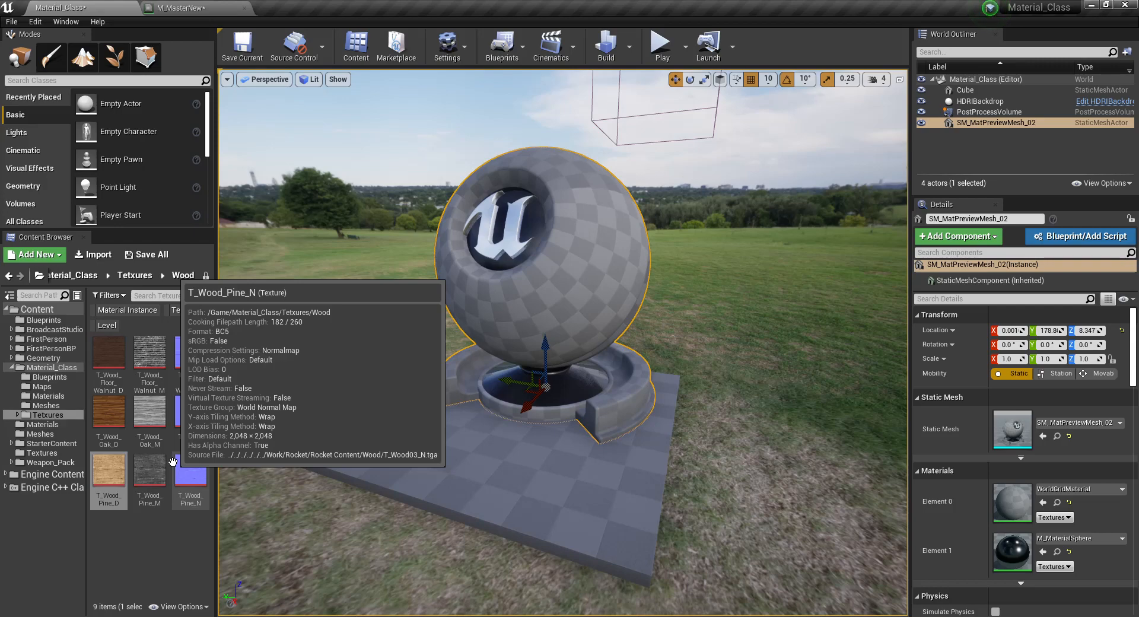
{"action": "left_click", "coordinate": [191, 359]}
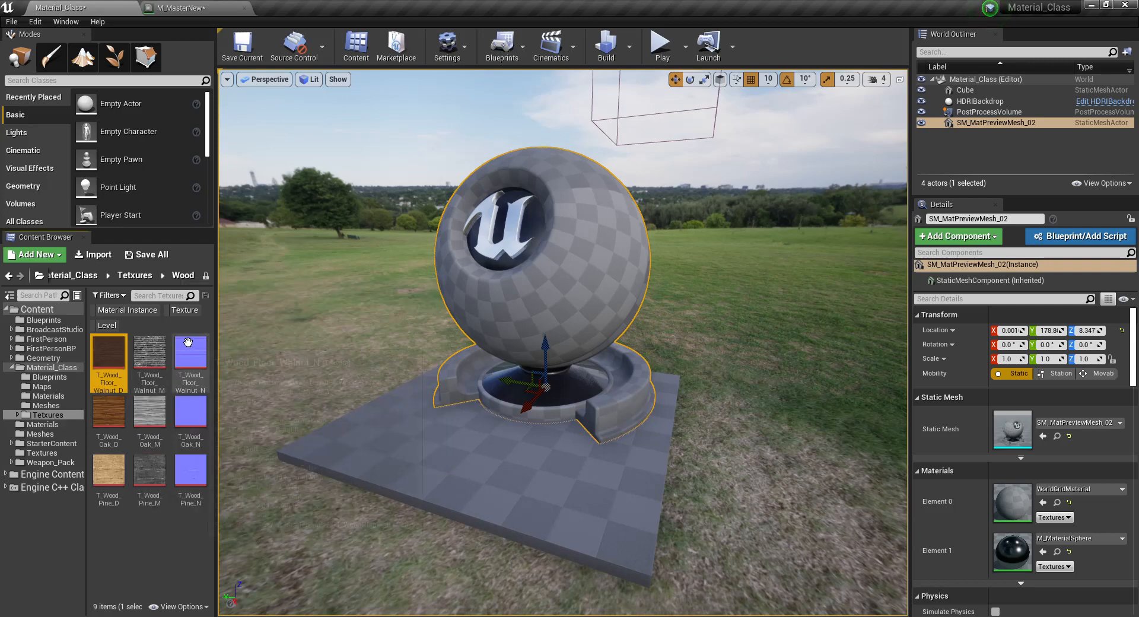
{"action": "left_click", "coordinate": [112, 414]}
{"action": "left_click", "coordinate": [184, 404]}
{"action": "left_click", "coordinate": [109, 465]}
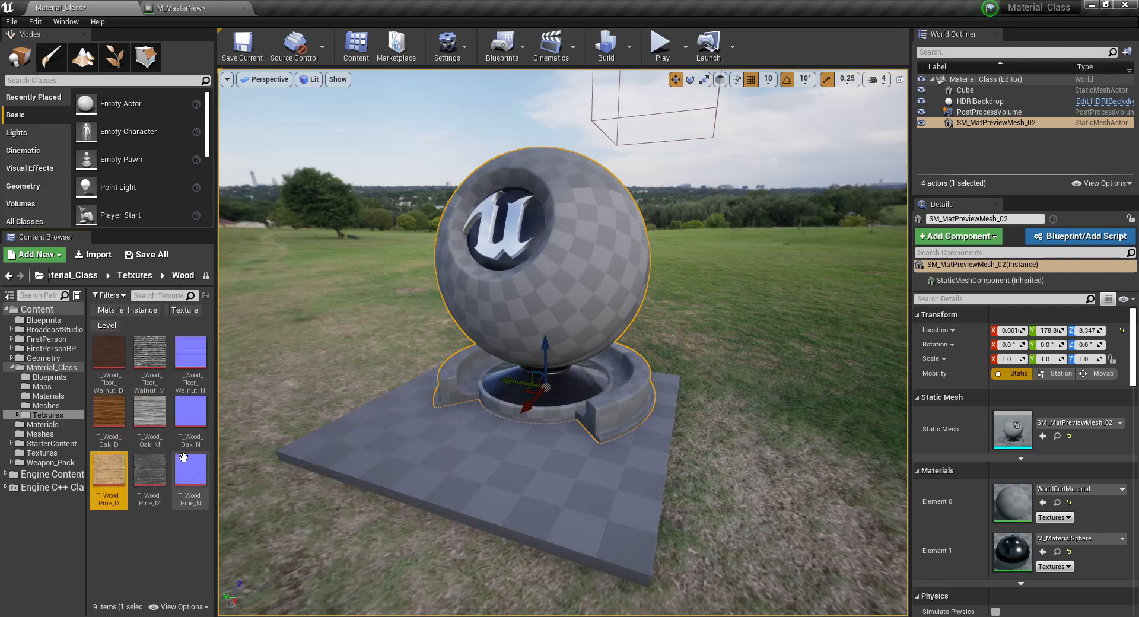
{"action": "left_click", "coordinate": [184, 461]}
{"action": "left_click", "coordinate": [109, 354]}
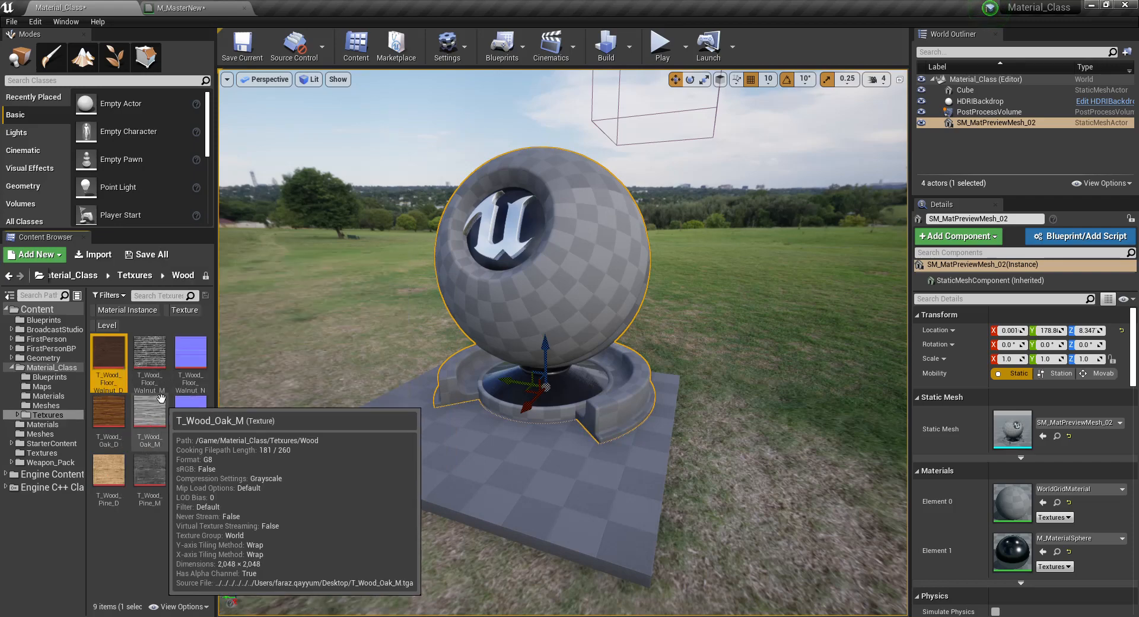
Inspect the walnut floor's mask, diffuse and normal textures and select all three together.
{"action": "left_click", "coordinate": [153, 363]}
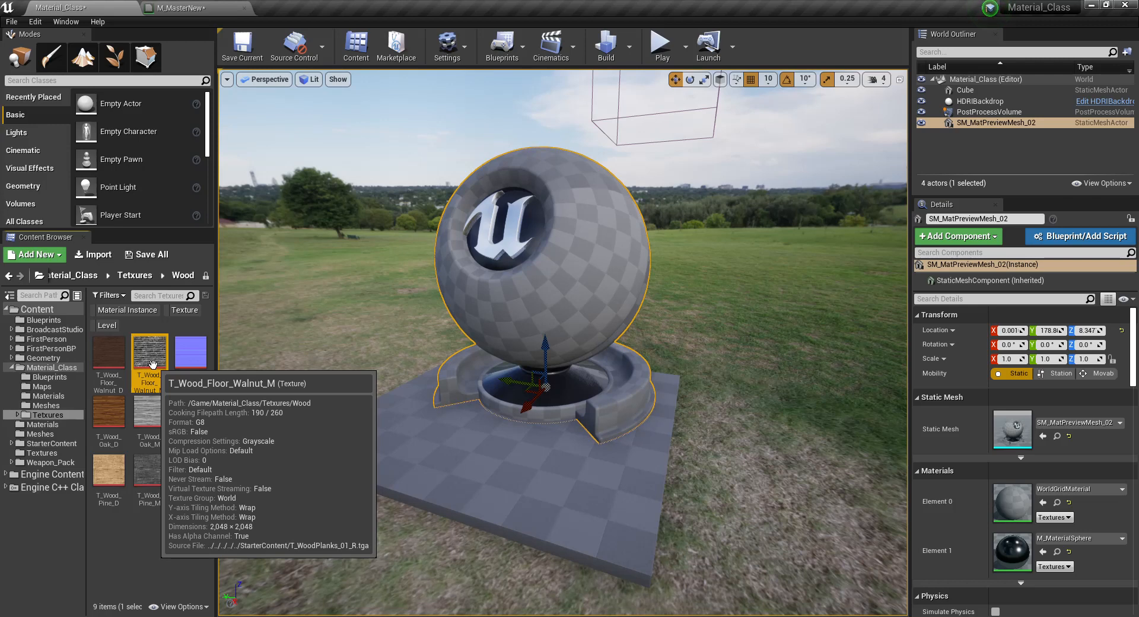
{"action": "left_click", "coordinate": [108, 365]}
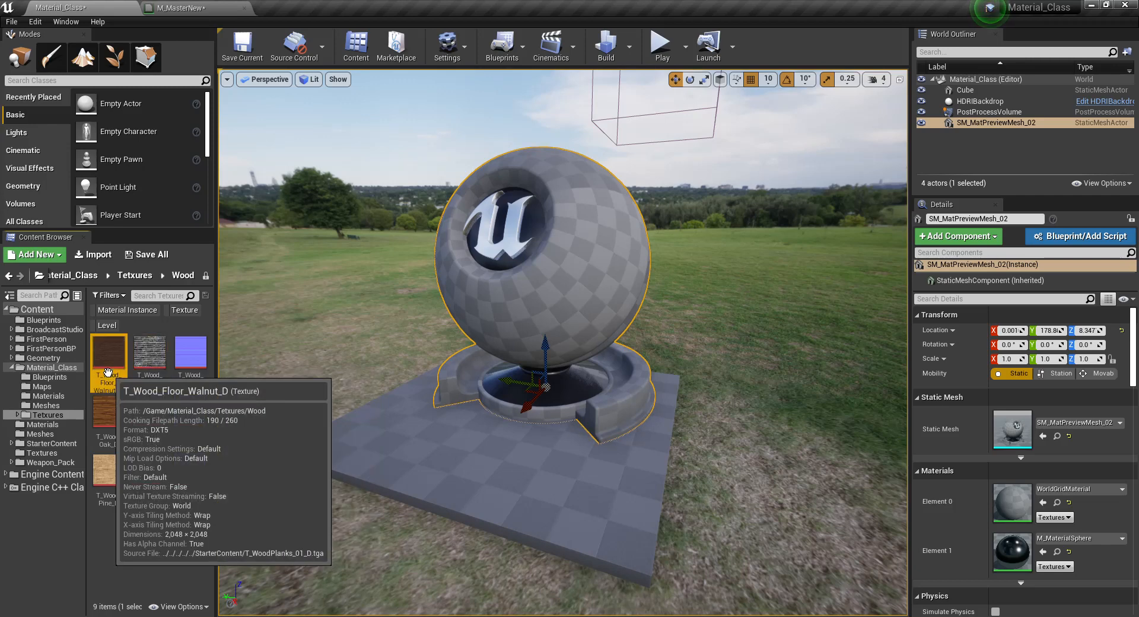
{"action": "left_click", "coordinate": [192, 345]}
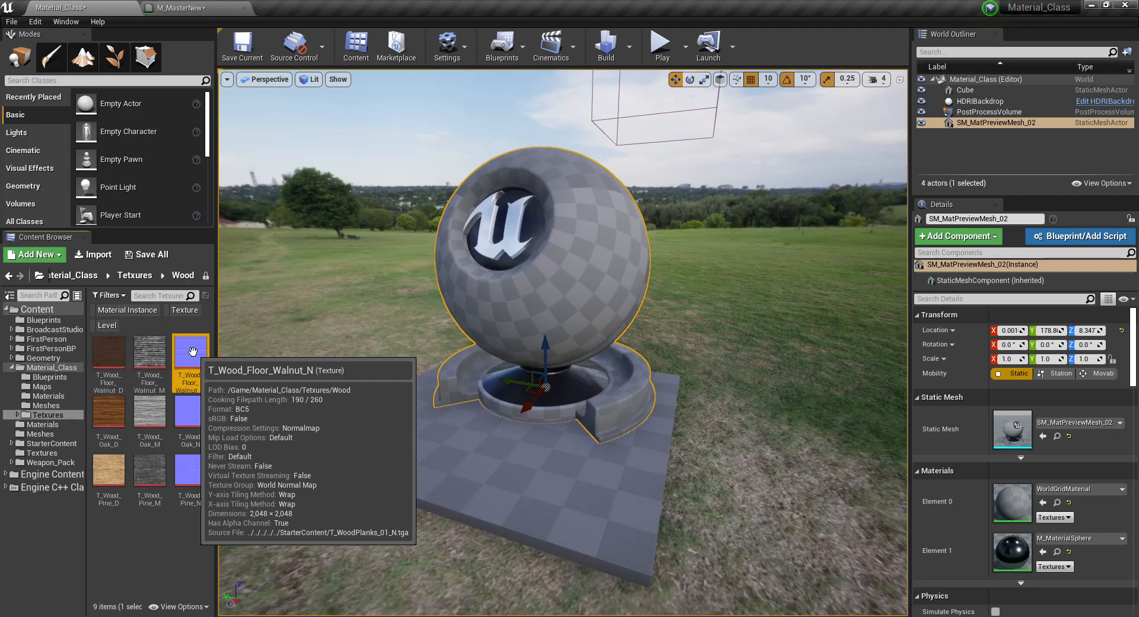
{"action": "left_click", "coordinate": [110, 348], "text": "shift"}
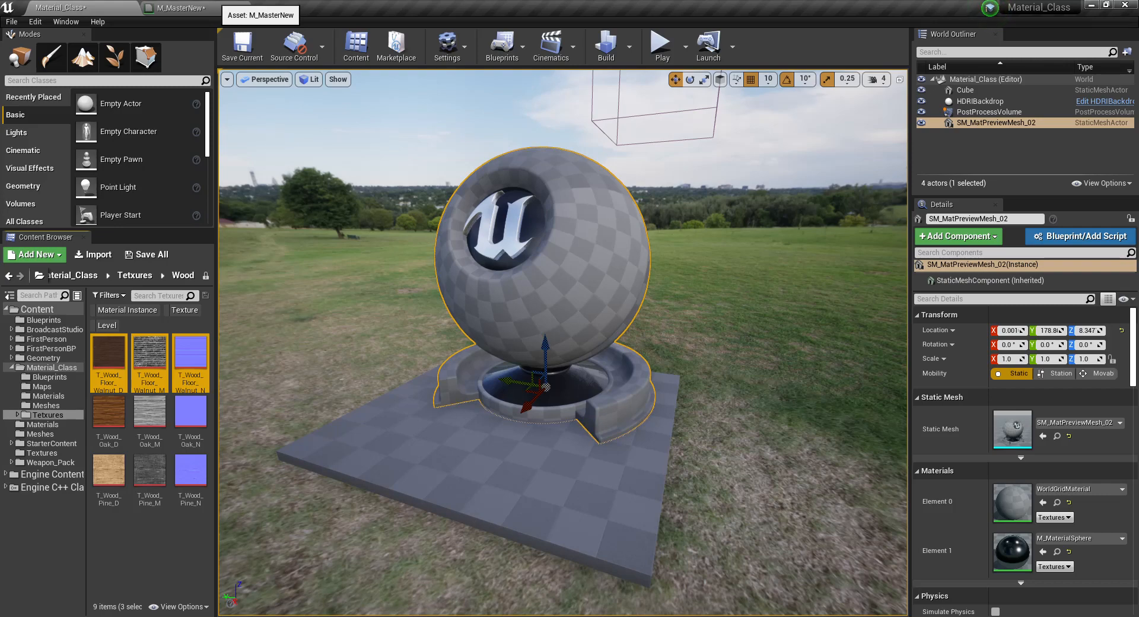
In M_MasterNew, find TextureSample by searching the palette for "texture sample", add it to the graph, and delete it.
{"action": "left_click", "coordinate": [202, 7]}
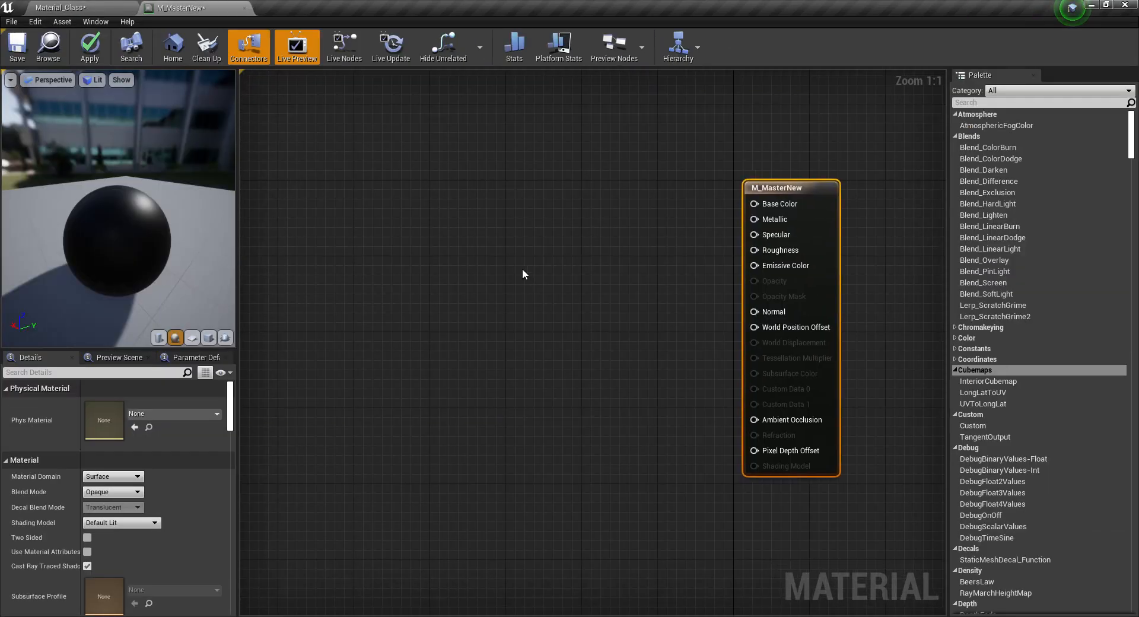
{"action": "left_click", "coordinate": [978, 102]}
{"action": "type", "text": "te"}
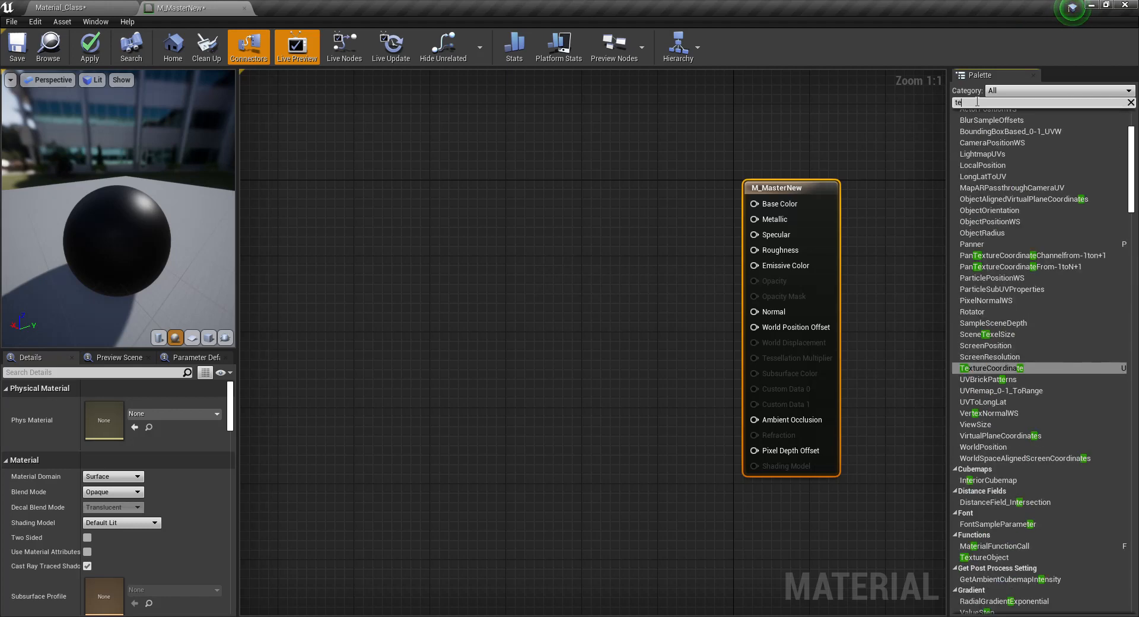
{"action": "type", "text": "xture sample"}
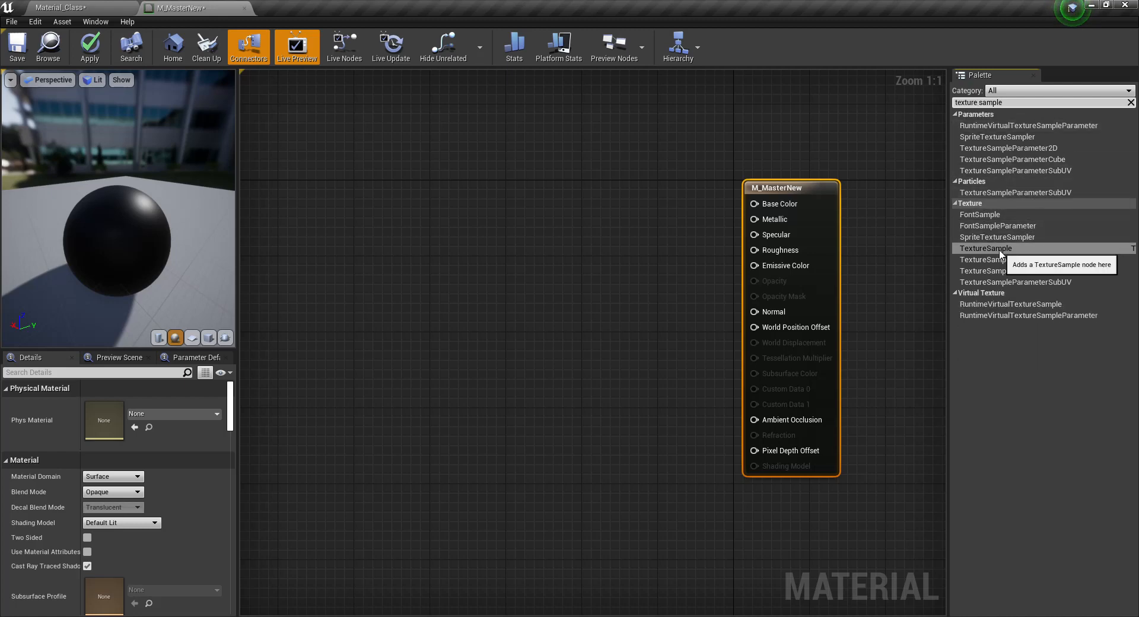
{"action": "left_click_drag", "start_coordinate": [1009, 248], "coordinate": [585, 258]}
{"action": "key", "text": "Delete"}
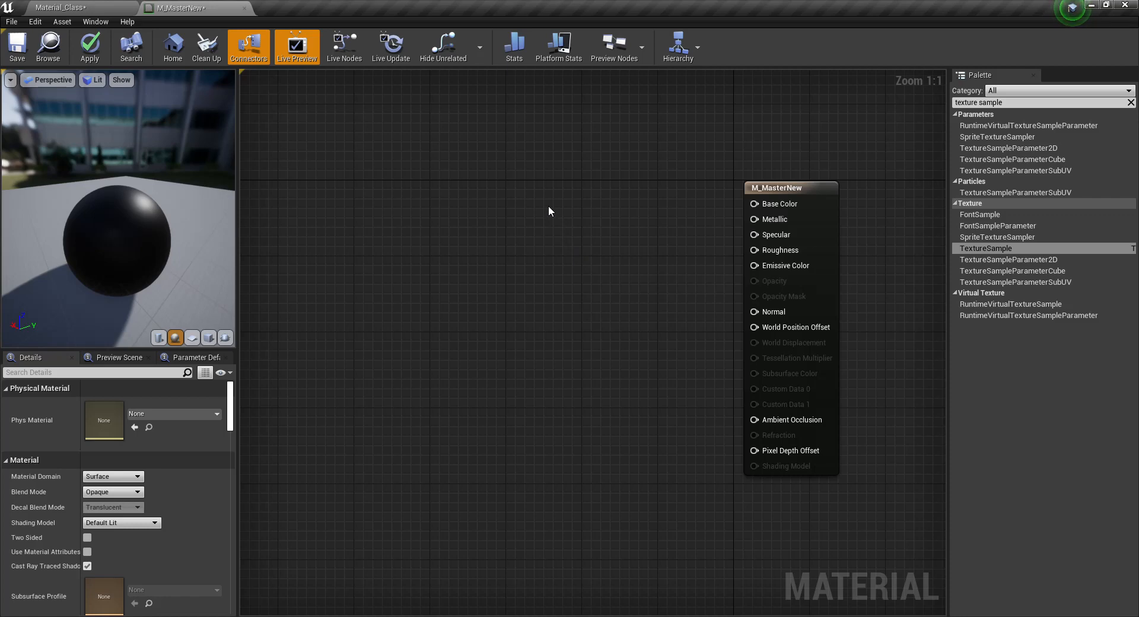
Place a Texture Sample node directly in the graph without the palette, move it slightly, and delete it.
{"action": "key", "text": "ctrl+v"}
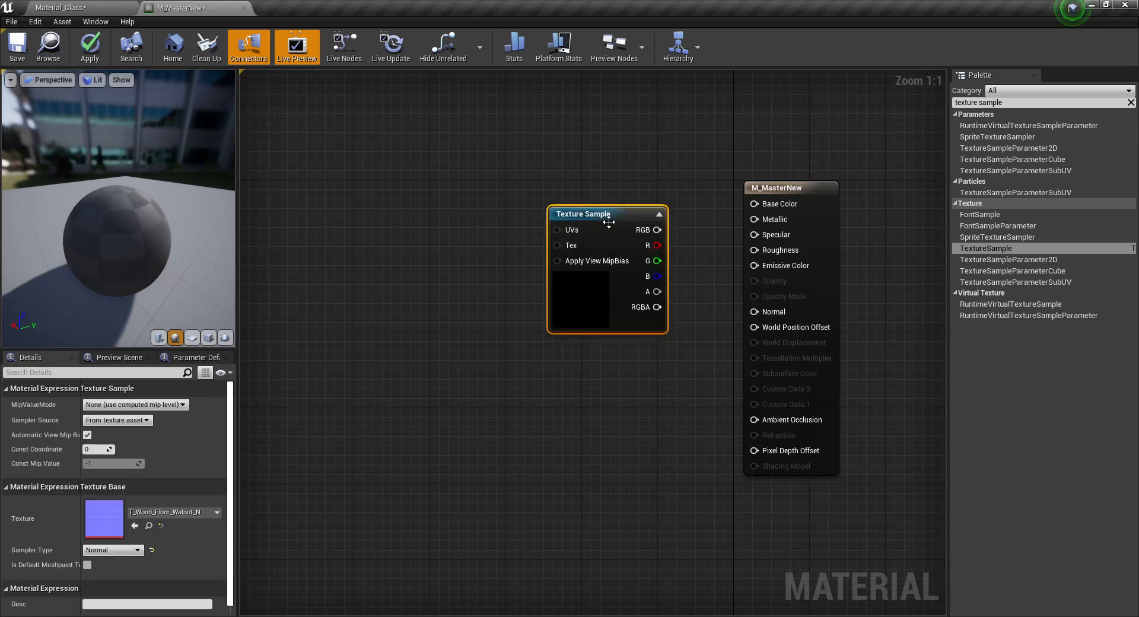
{"action": "left_click_drag", "start_coordinate": [609, 224], "coordinate": [587, 212]}
{"action": "key", "text": "Delete"}
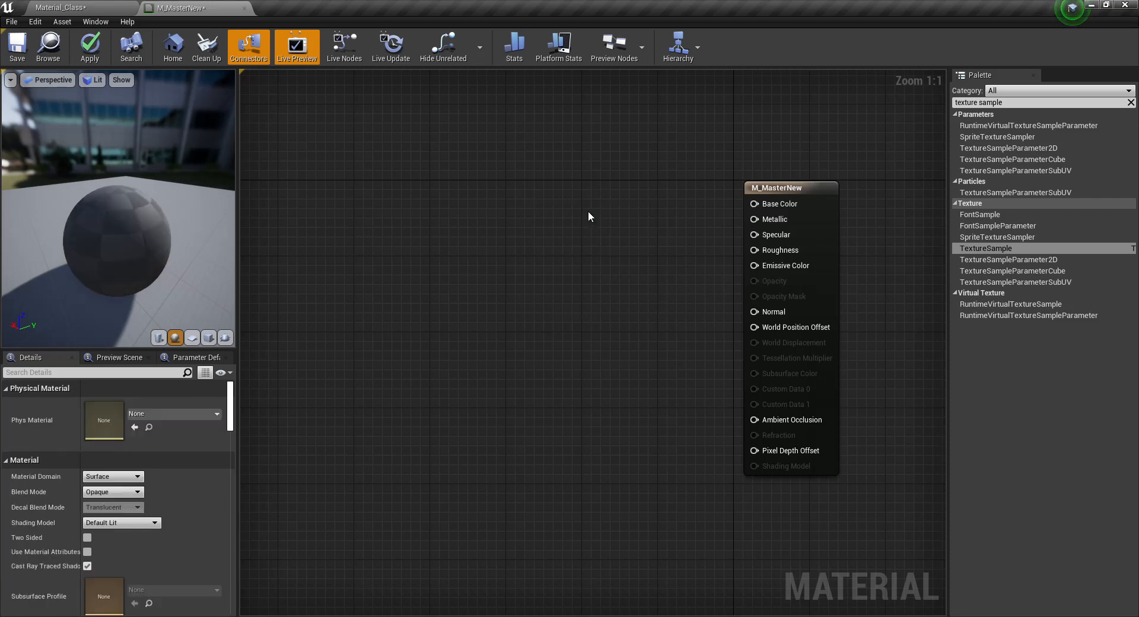
Search the graph's own node list for "texture sample" and dismiss the list without adding a node.
{"action": "right_click", "coordinate": [589, 213]}
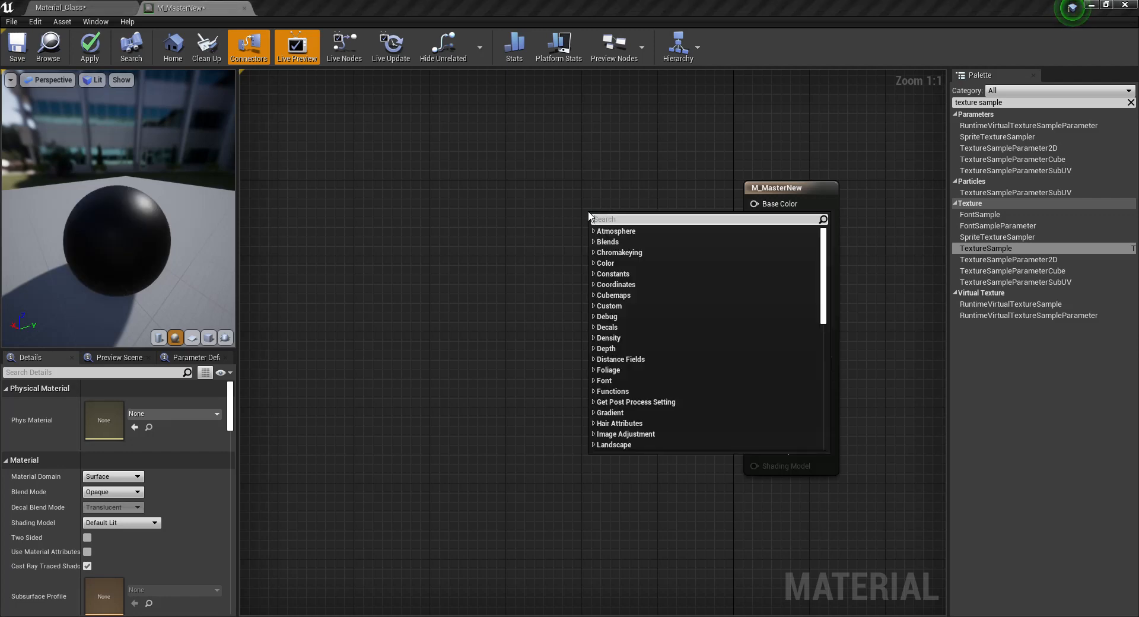
{"action": "type", "text": "texture"}
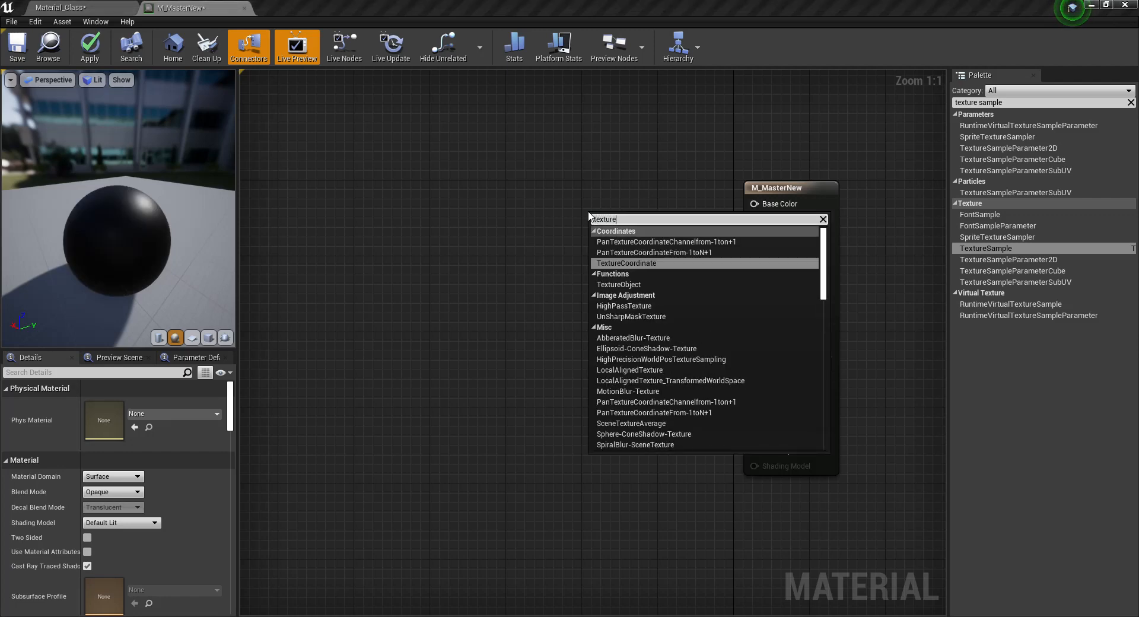
{"action": "type", "text": " sample"}
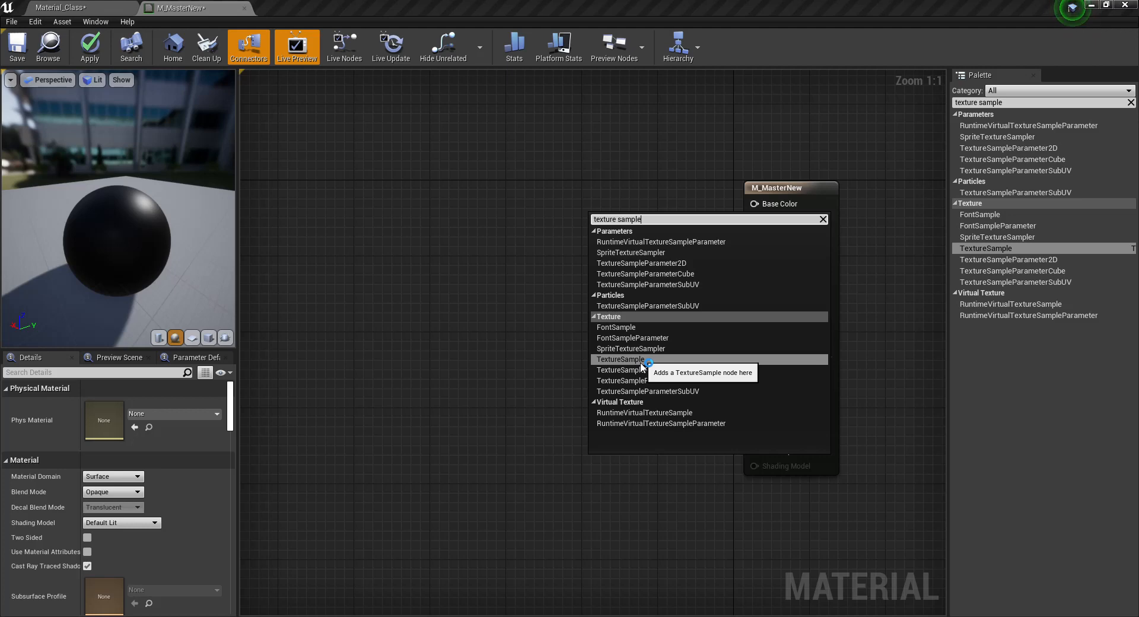
{"action": "left_click", "coordinate": [450, 308]}
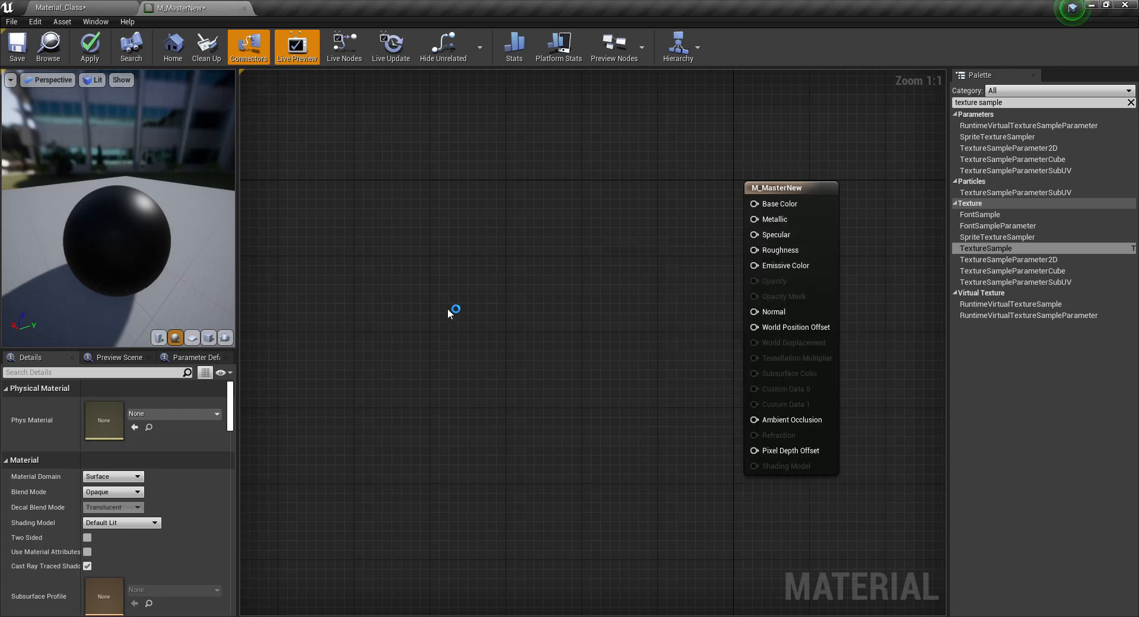
Add the three selected walnut floor textures to the M_MasterNew graph as Texture Sample nodes and spread them apart.
{"action": "right_click_drag", "start_coordinate": [596, 273], "coordinate": [613, 275]}
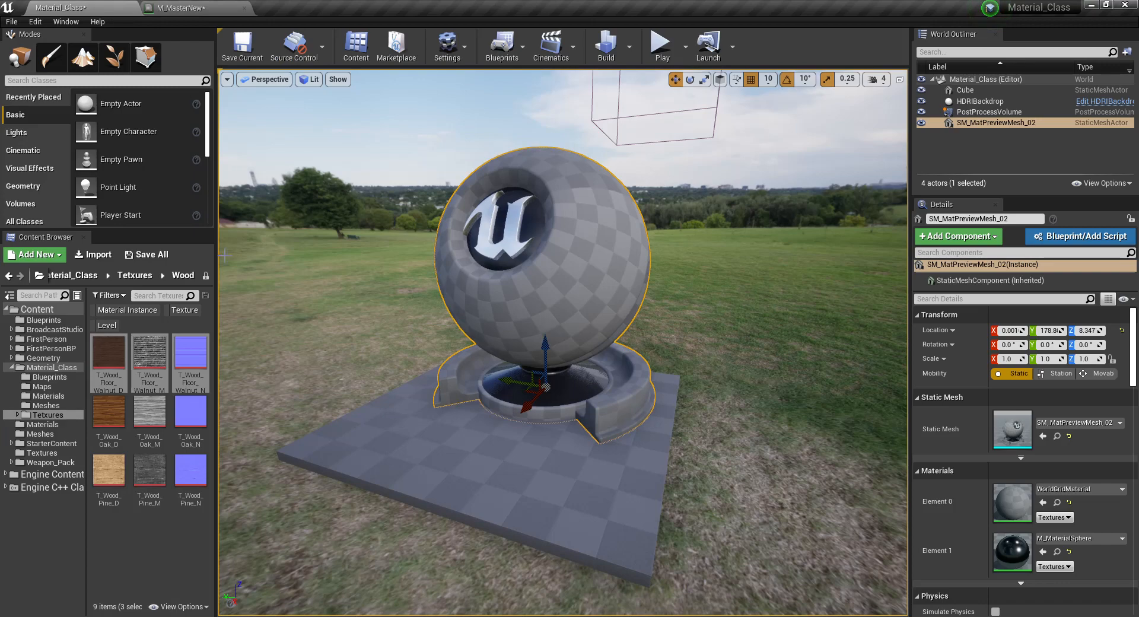
{"action": "left_click_drag", "start_coordinate": [108, 358], "coordinate": [518, 254]}
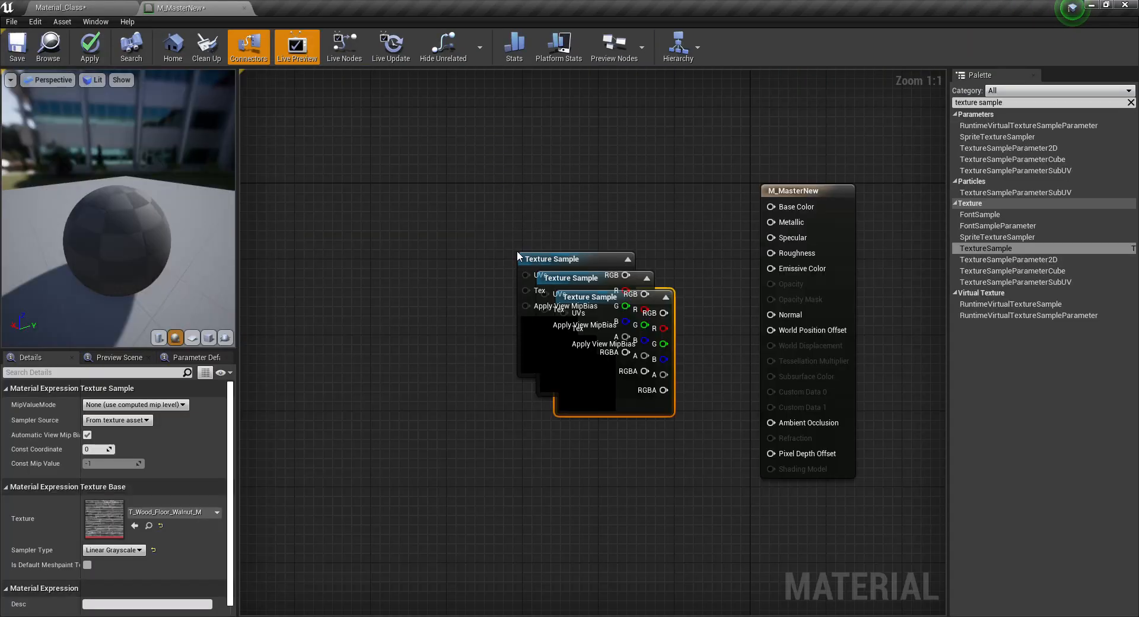
{"action": "left_click_drag", "start_coordinate": [603, 451], "coordinate": [594, 516]}
{"action": "left_click_drag", "start_coordinate": [529, 260], "coordinate": [526, 126]}
{"action": "left_click", "coordinate": [574, 270]}
{"action": "left_click_drag", "start_coordinate": [574, 271], "coordinate": [429, 90]}
{"action": "left_click_drag", "start_coordinate": [558, 213], "coordinate": [368, 394]}
{"action": "left_click_drag", "start_coordinate": [419, 172], "coordinate": [543, 172]}
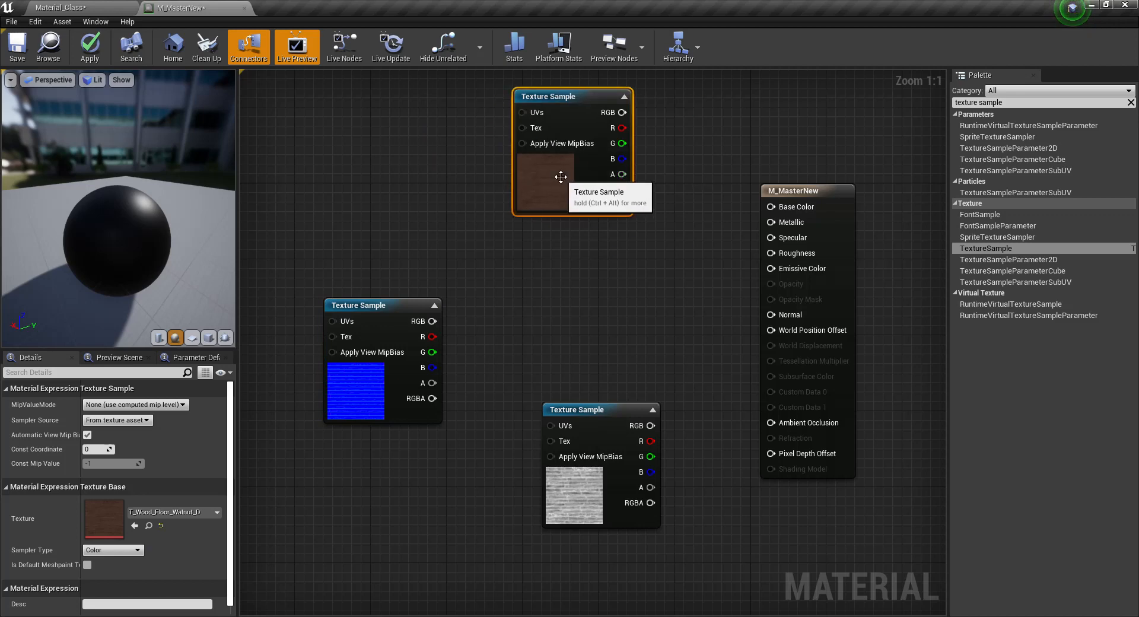
Stack the Texture Sample nodes in a column beside the material node, ordered diffuse, mask, normal from top to bottom.
{"action": "left_click_drag", "start_coordinate": [593, 421], "coordinate": [564, 449]}
{"action": "left_click_drag", "start_coordinate": [359, 399], "coordinate": [414, 540]}
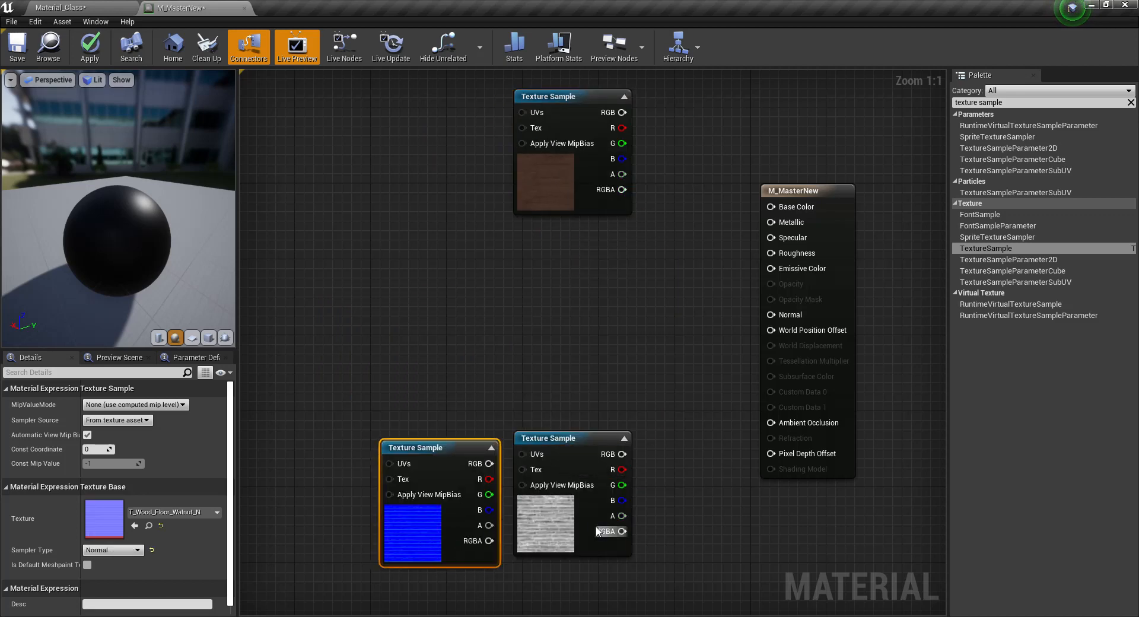
{"action": "left_click_drag", "start_coordinate": [550, 538], "coordinate": [558, 356]}
{"action": "left_click_drag", "start_coordinate": [426, 522], "coordinate": [567, 484]}
{"action": "right_click_drag", "start_coordinate": [574, 403], "coordinate": [591, 404]}
{"action": "left_click_drag", "start_coordinate": [591, 202], "coordinate": [601, 221]}
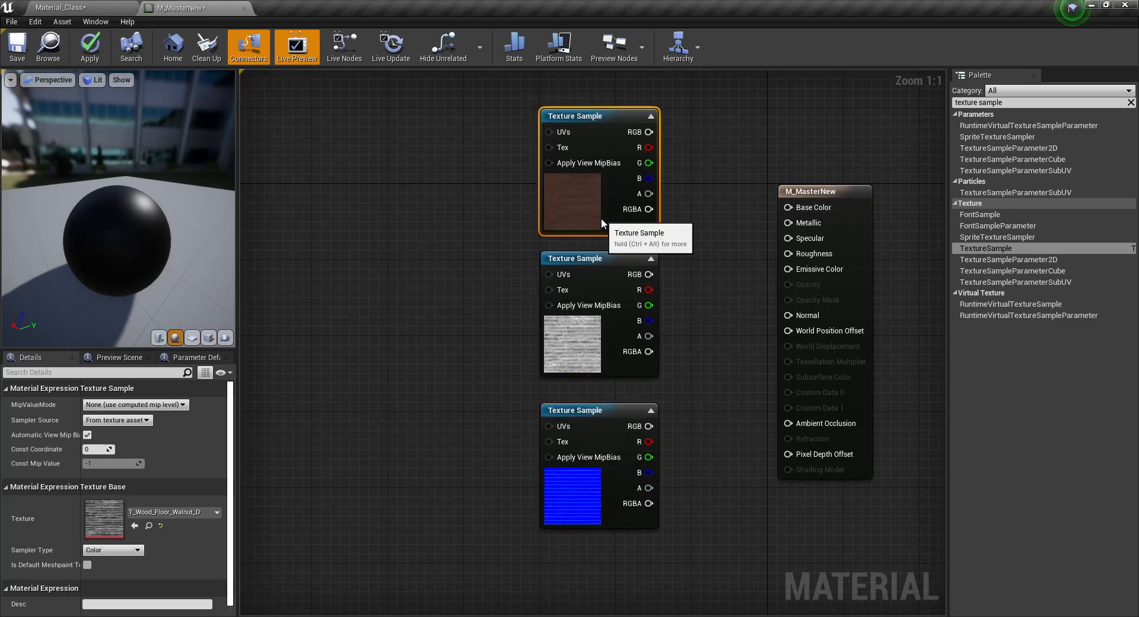
Connect the RGB outputs of the diffuse, mask and normal nodes to Base Color, Roughness and Normal respectively.
{"action": "left_click_drag", "start_coordinate": [649, 132], "coordinate": [789, 207]}
{"action": "left_click_drag", "start_coordinate": [648, 274], "coordinate": [789, 254]}
{"action": "left_click_drag", "start_coordinate": [648, 426], "coordinate": [803, 318]}
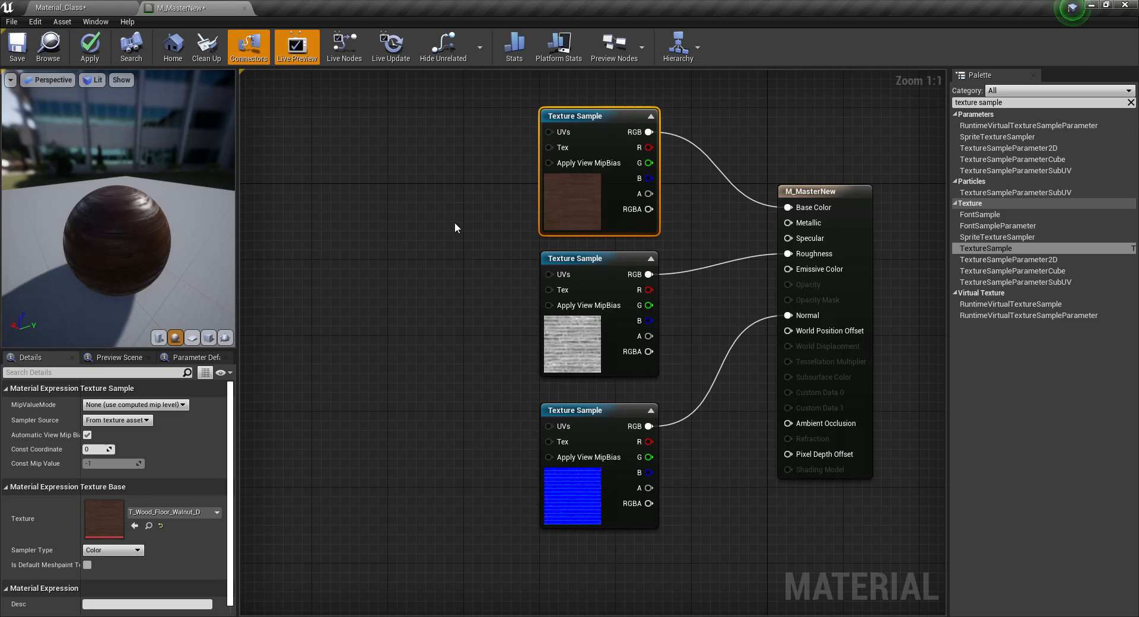
Select all three Texture Sample nodes together, save the material, and clear the selection.
{"action": "left_click", "coordinate": [596, 344], "text": "ctrl"}
{"action": "left_click", "coordinate": [599, 515], "text": "ctrl"}
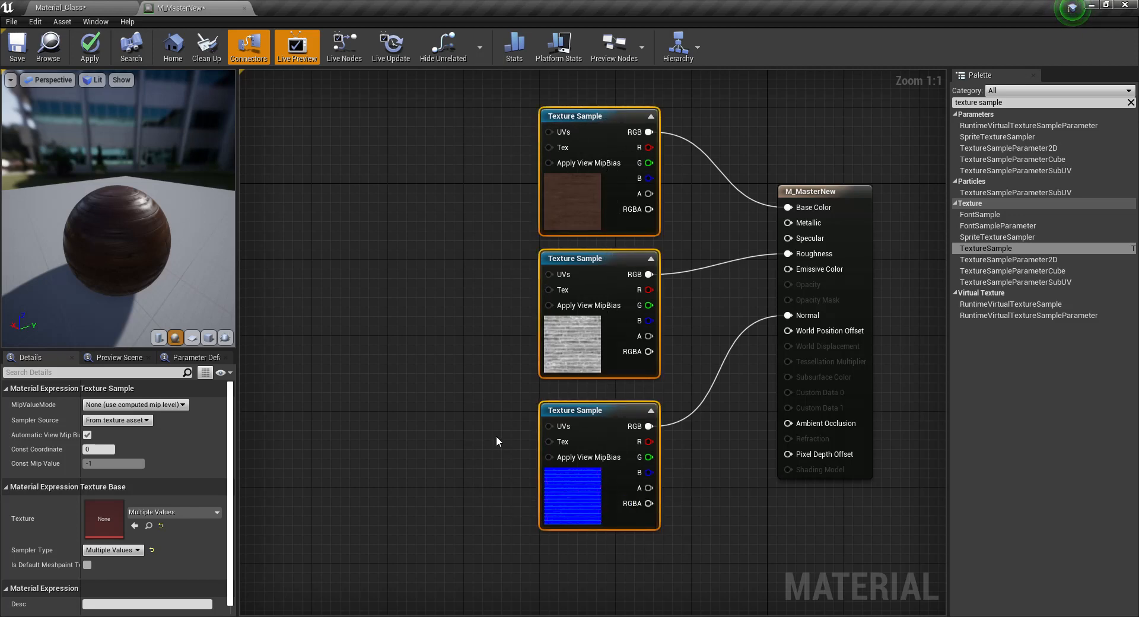
{"action": "left_click", "coordinate": [451, 316]}
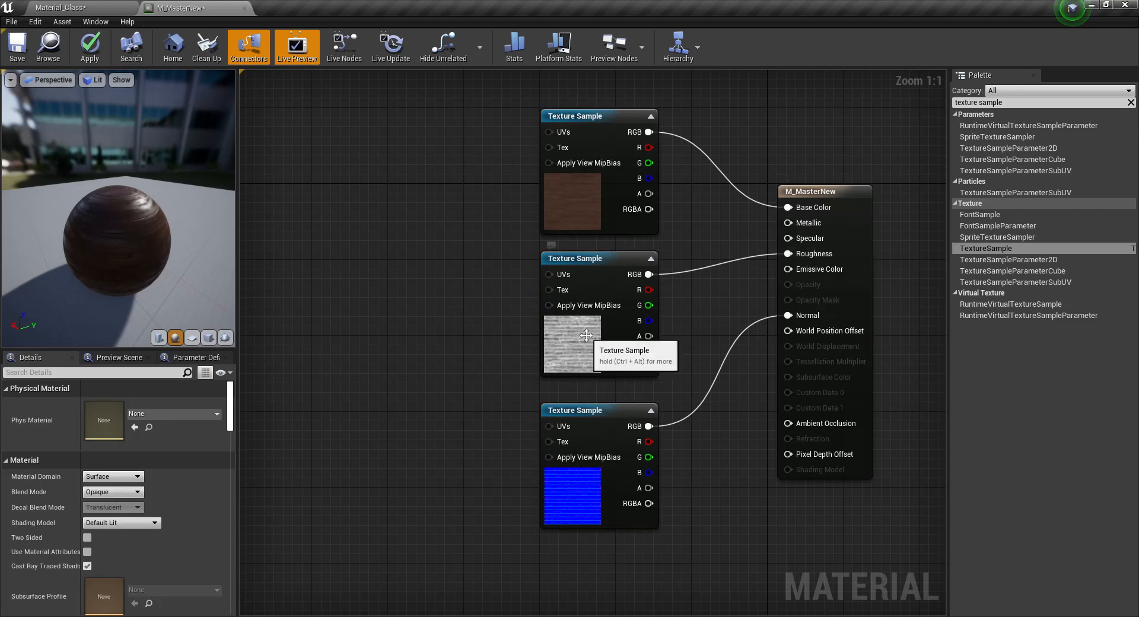
{"action": "left_click_drag", "start_coordinate": [503, 105], "coordinate": [582, 502]}
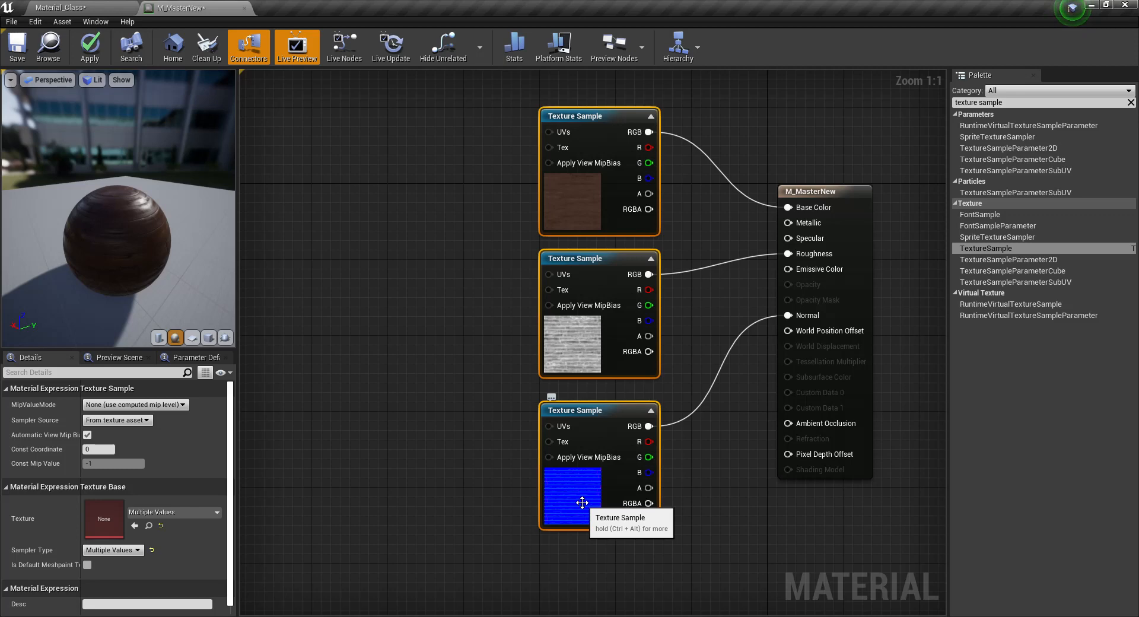
{"action": "left_click", "coordinate": [20, 47]}
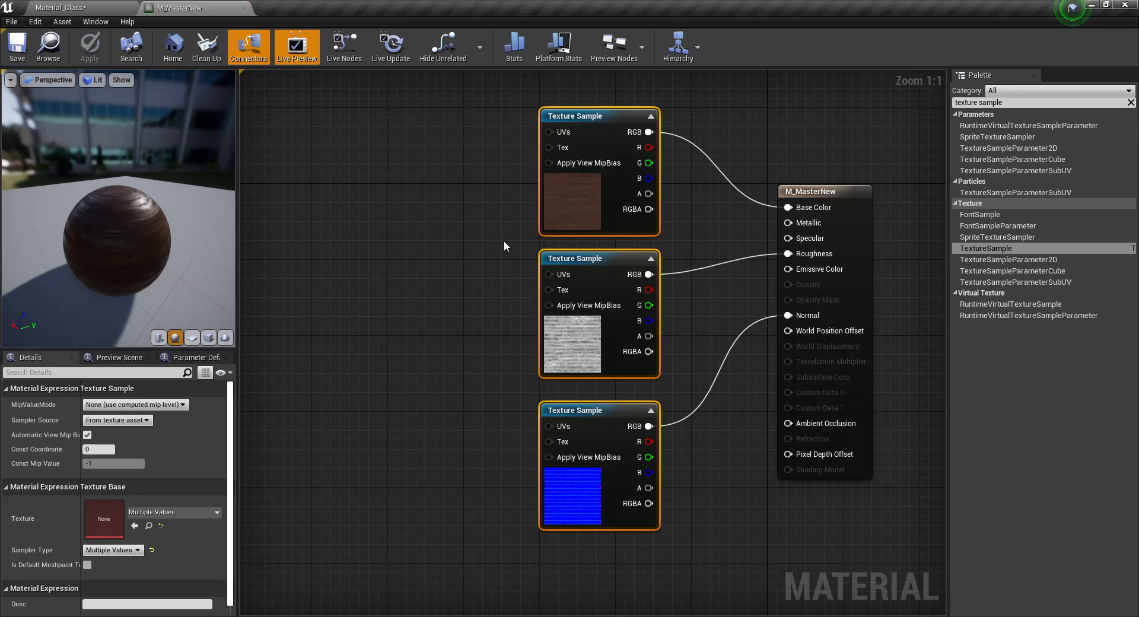
{"action": "left_click", "coordinate": [447, 241]}
{"action": "key", "text": "ctrl+b"}
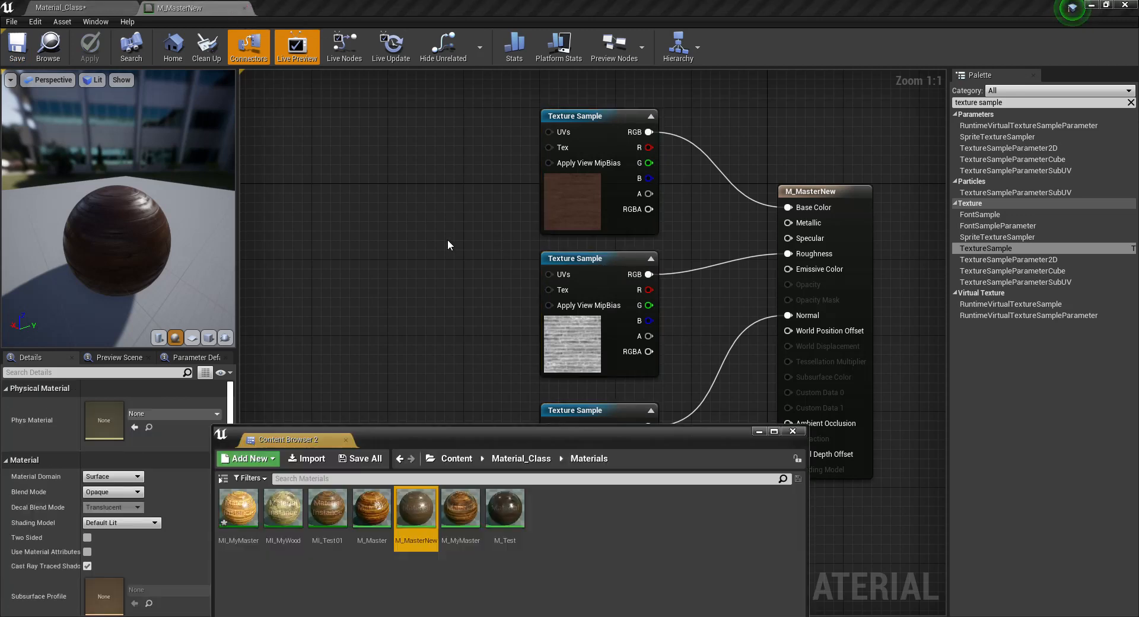
{"action": "left_click", "coordinate": [793, 432]}
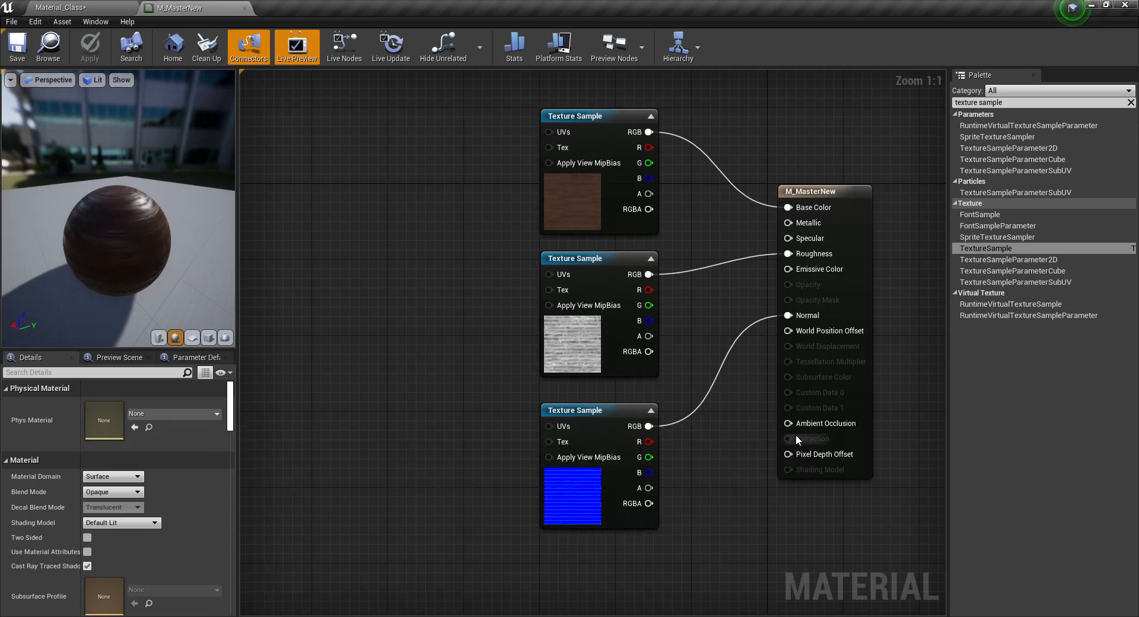
{"action": "right_click_drag", "start_coordinate": [423, 387], "coordinate": [436, 397]}
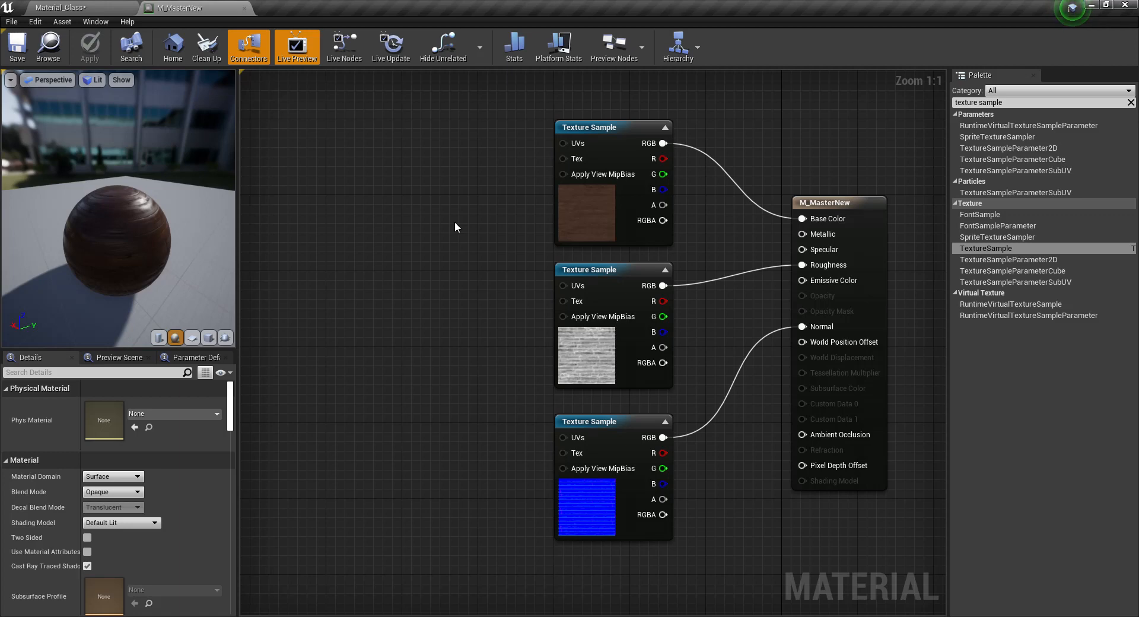
Open a floating content browser on the Materials folder over the Material_Class level and apply M_MasterNew to the preview mesh's Element 1.
{"action": "key", "text": "ctrl+b"}
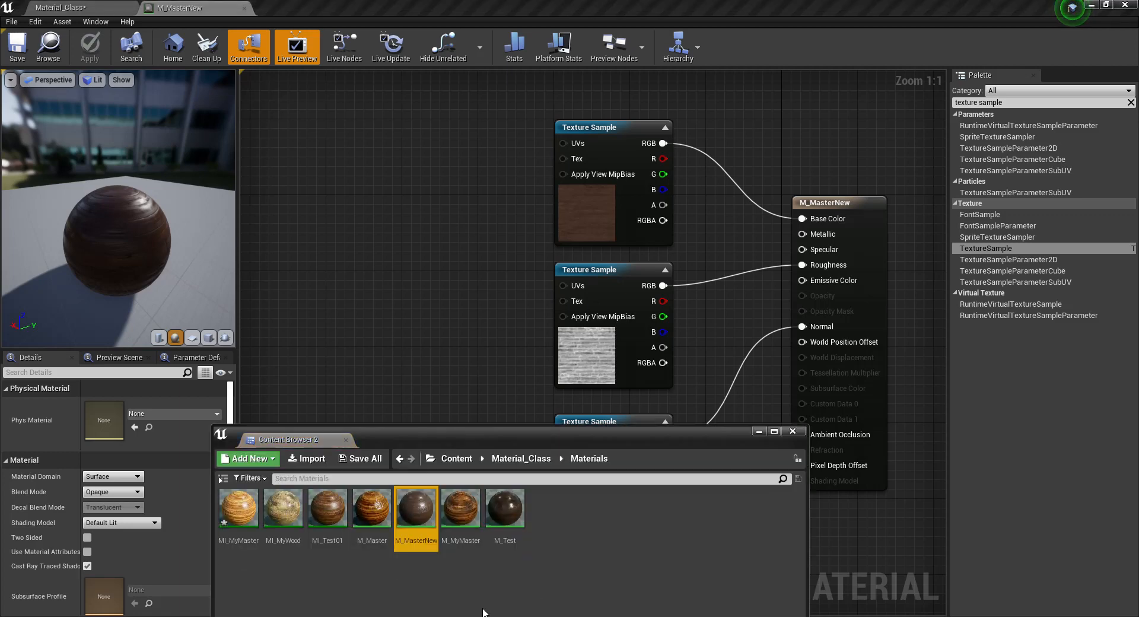
{"action": "left_click_drag", "start_coordinate": [536, 442], "coordinate": [588, 345]}
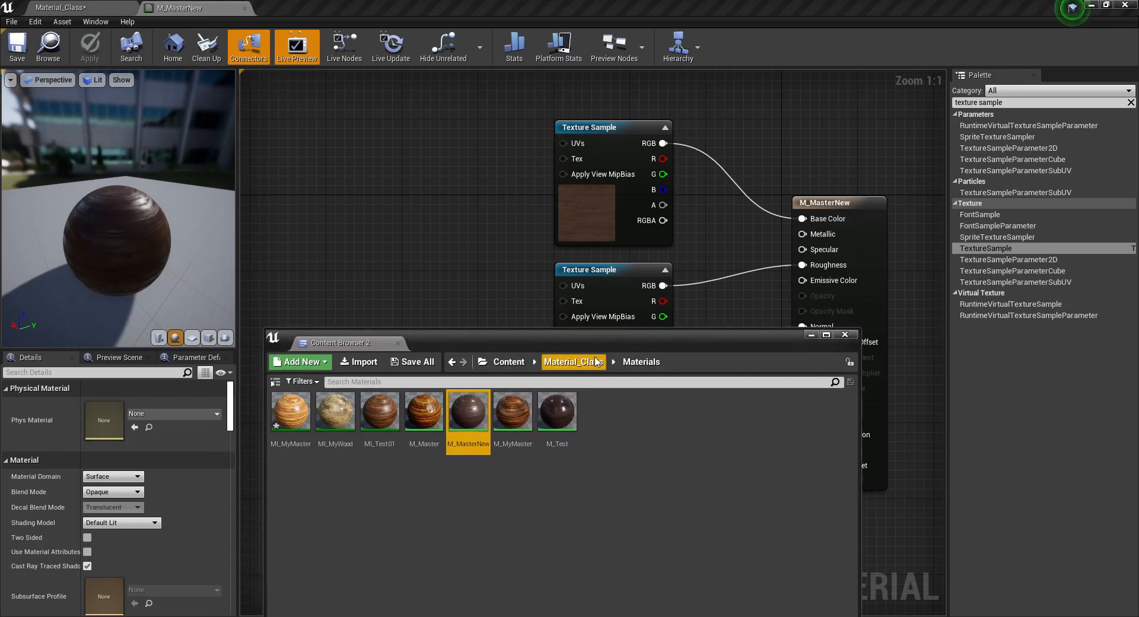
{"action": "left_click", "coordinate": [77, 8]}
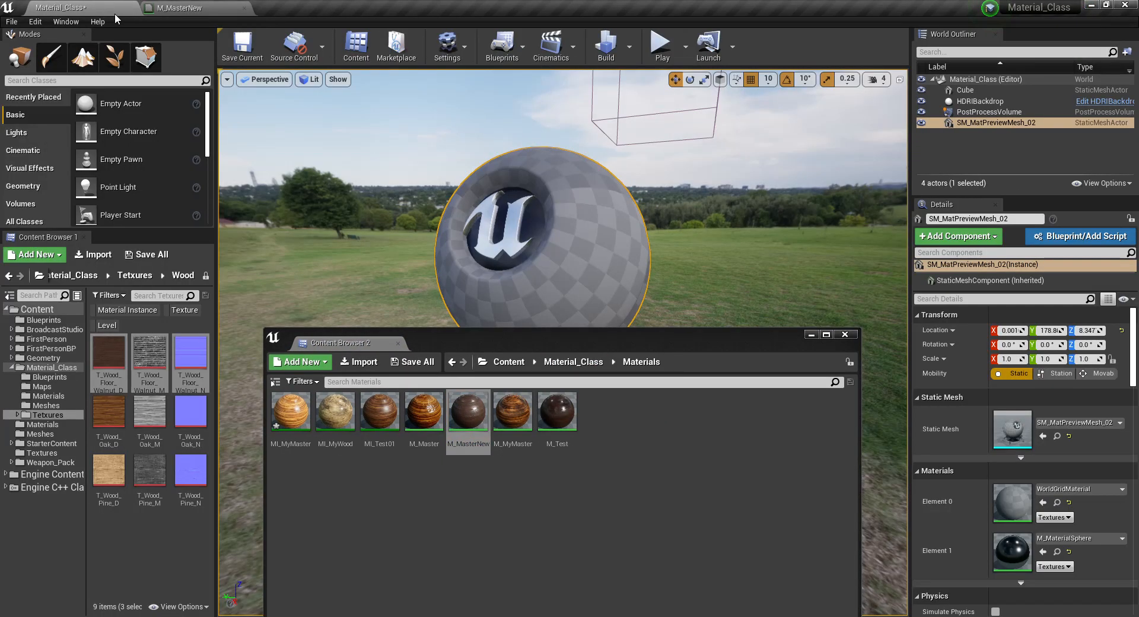
{"action": "left_click_drag", "start_coordinate": [582, 343], "coordinate": [587, 413]}
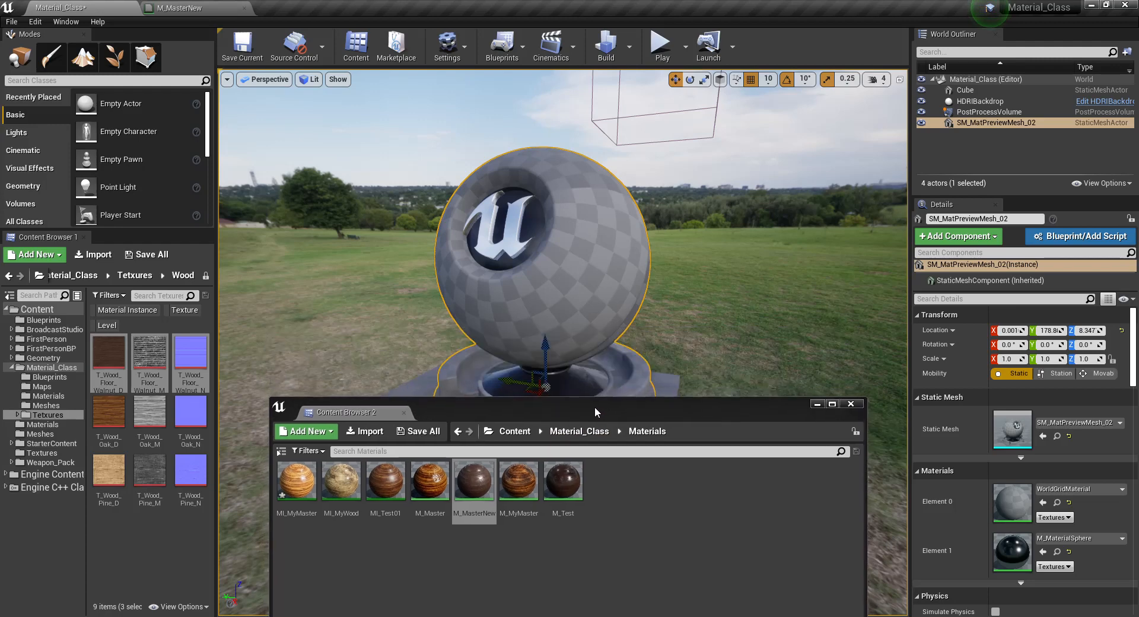
{"action": "mouse_move", "coordinate": [473, 481]}
{"action": "left_mouse_down"}
{"action": "mouse_move", "coordinate": [579, 288]}
{"action": "mouse_move", "coordinate": [478, 482]}
{"action": "left_mouse_up"}
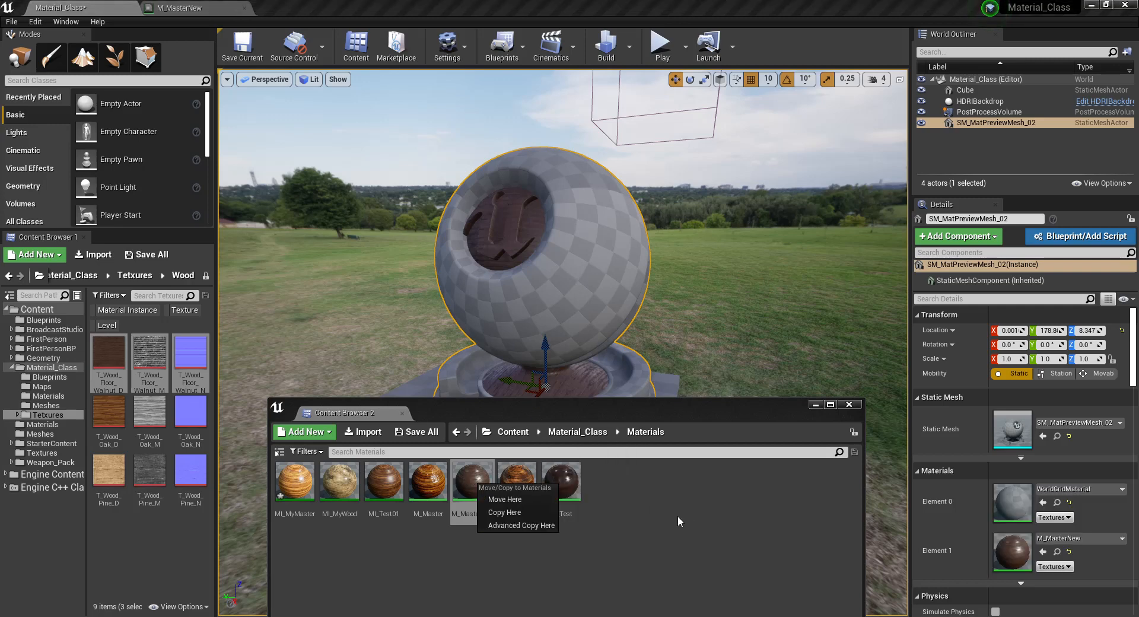
{"action": "left_click", "coordinate": [677, 515]}
{"action": "right_click_drag", "start_coordinate": [615, 305], "coordinate": [614, 305]}
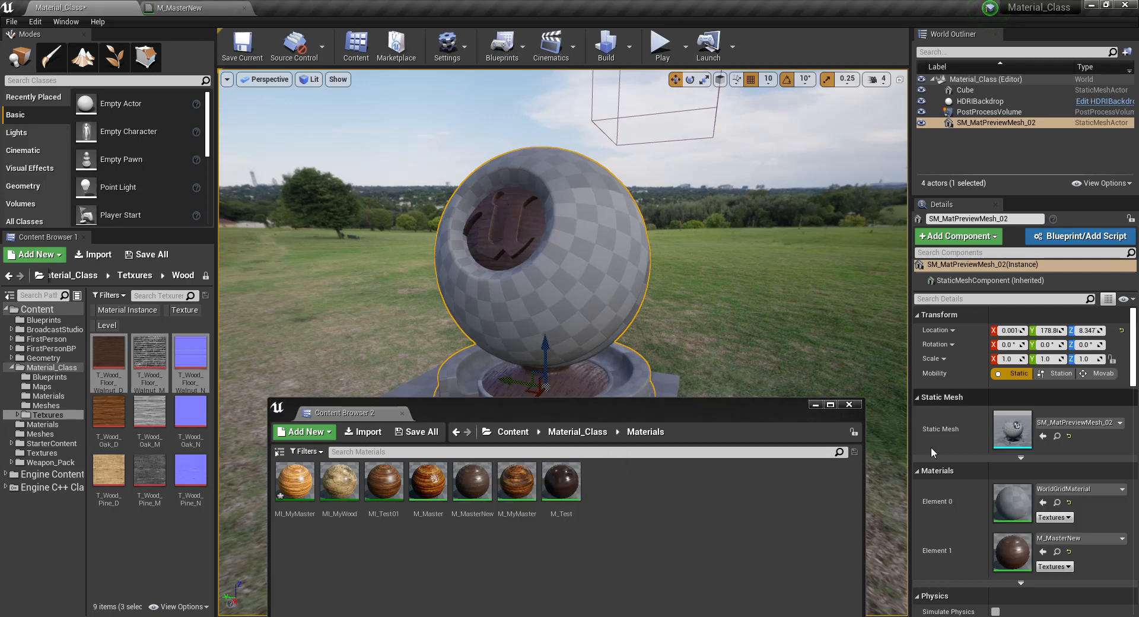
Select M_MasterNew in the Materials folder and assign it to the preview mesh's Element 0.
{"action": "left_click_drag", "start_coordinate": [469, 492], "coordinate": [485, 541]}
{"action": "left_click", "coordinate": [678, 503]}
{"action": "left_click", "coordinate": [475, 490]}
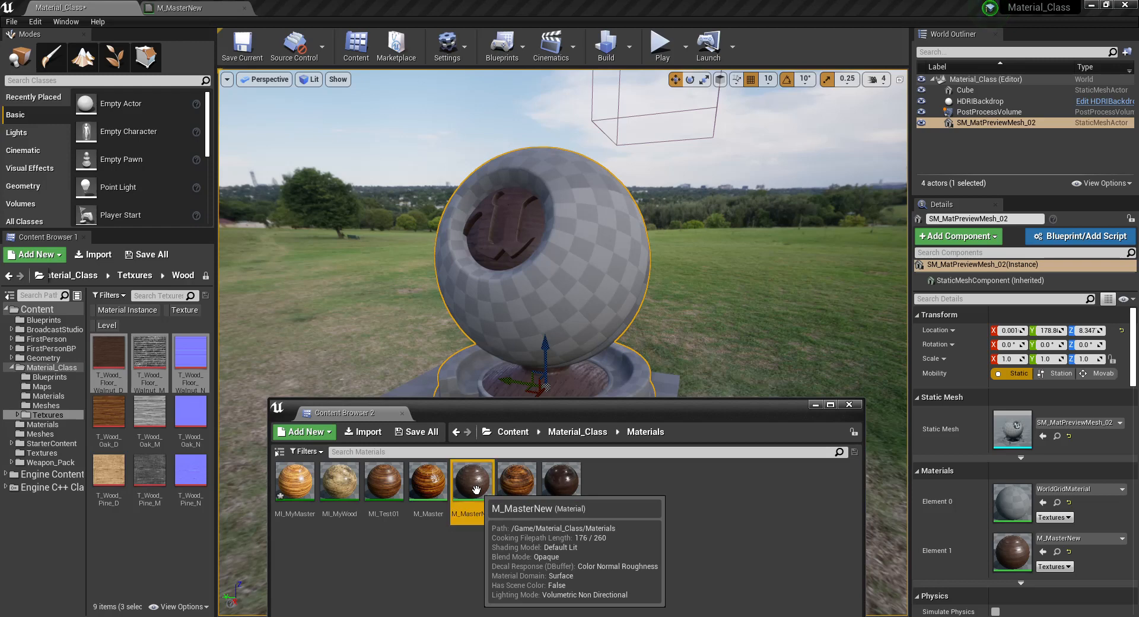
{"action": "left_click", "coordinate": [1043, 503]}
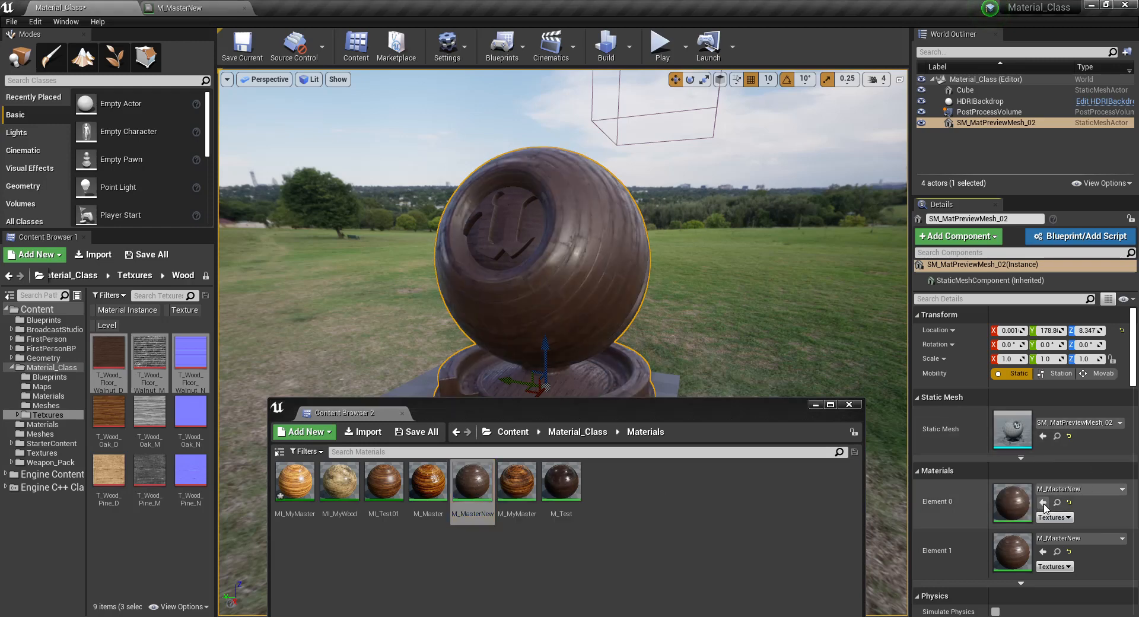
Inspect the walnut surface on the preview mesh up close and from the side, and minimize the floating content browser.
{"action": "key", "text": "w"}
{"action": "mouse_move", "coordinate": [563, 237]}
{"action": "right_mouse_down"}
{"action": "mouse_move", "coordinate": [552, 234]}
{"action": "mouse_move", "coordinate": [570, 223]}
{"action": "right_mouse_up"}
{"action": "right_click_drag", "start_coordinate": [714, 292], "coordinate": [715, 290]}
{"action": "key", "text": "a"}
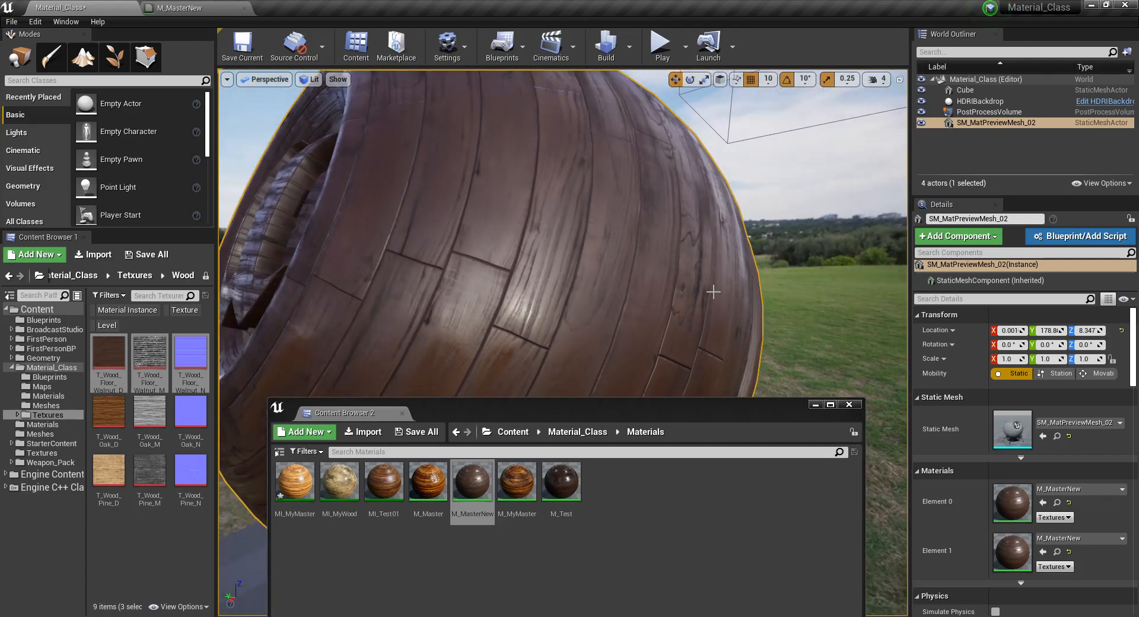
{"action": "key", "text": "s"}
{"action": "right_click_drag", "start_coordinate": [656, 241], "coordinate": [675, 271]}
{"action": "key", "text": "a"}
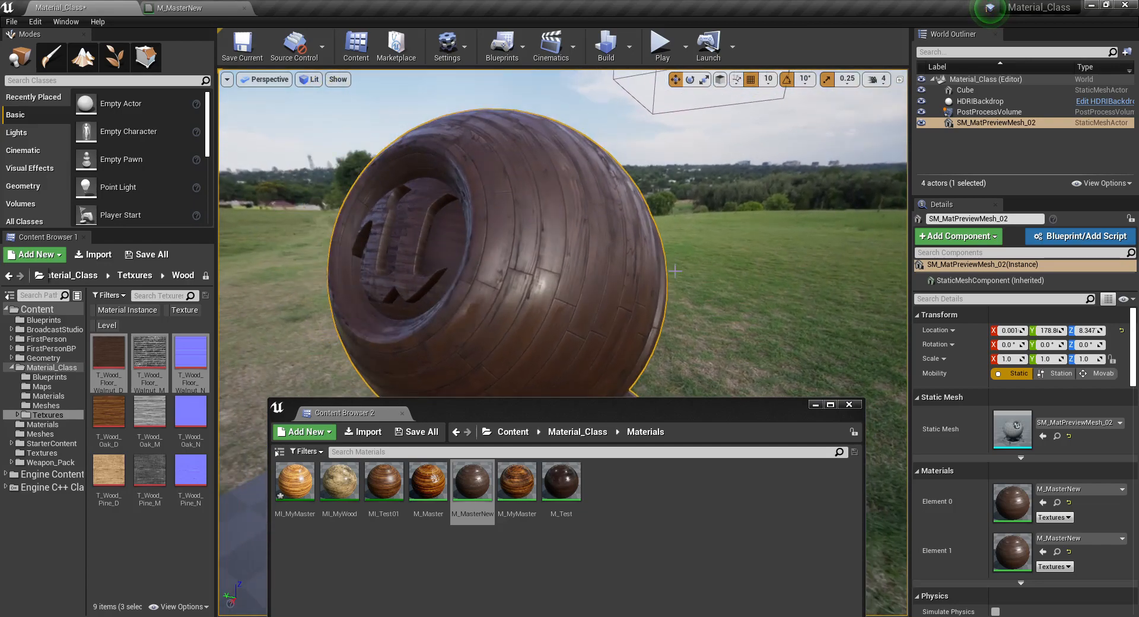
{"action": "left_click", "coordinate": [815, 404]}
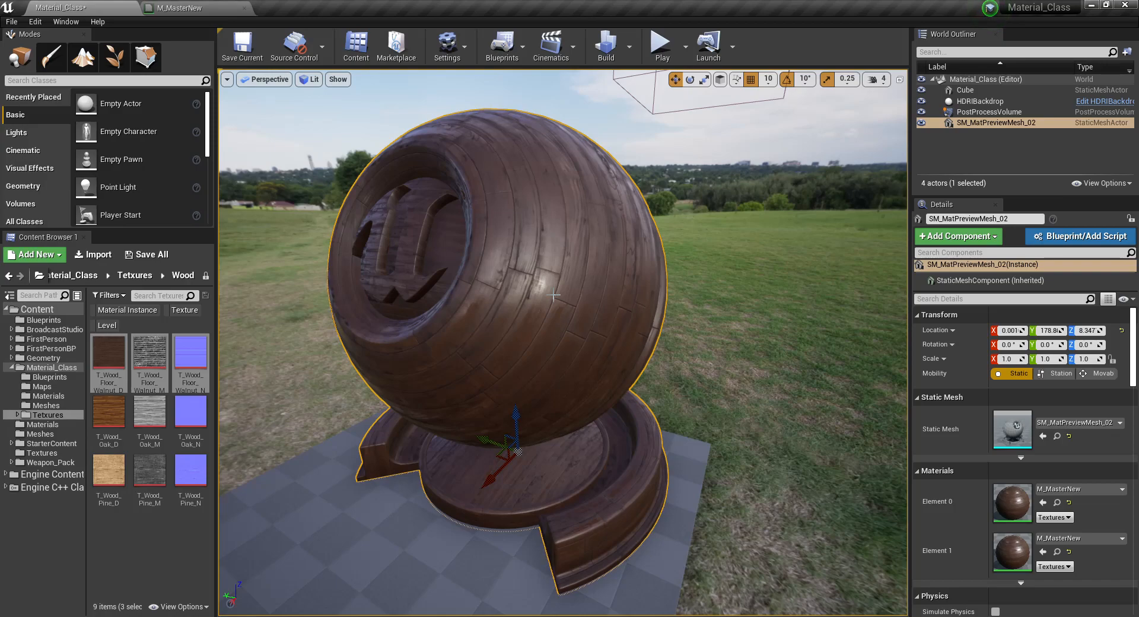
Return to M_MasterNew and move the three Texture Sample nodes together farther away from the material node.
{"action": "left_click", "coordinate": [233, 7]}
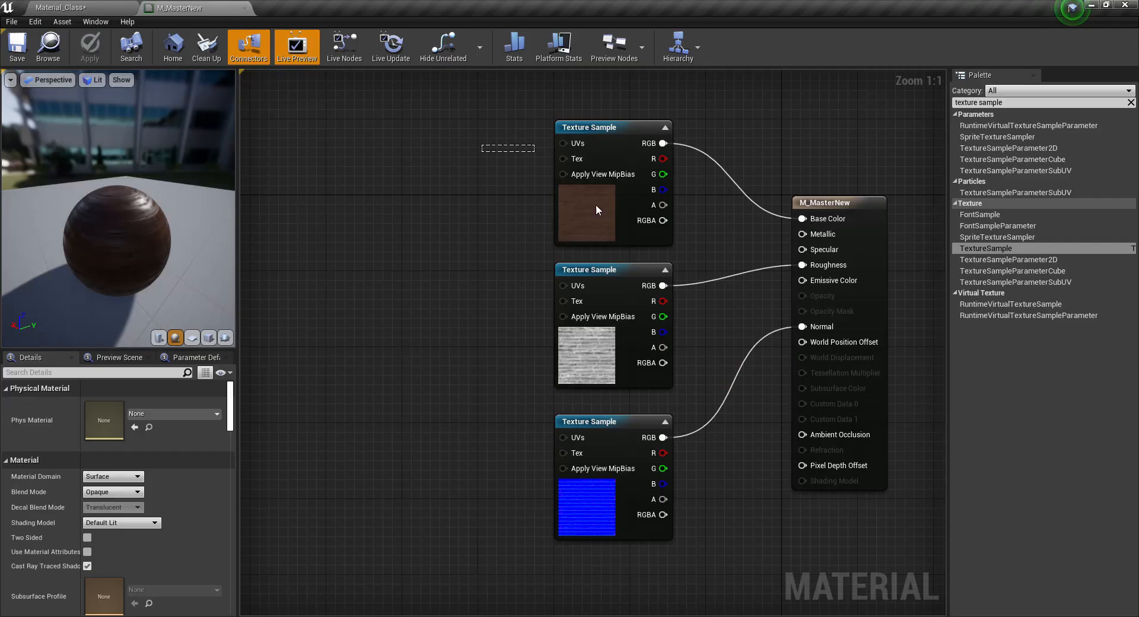
{"action": "left_click_drag", "start_coordinate": [596, 207], "coordinate": [634, 514]}
{"action": "left_click_drag", "start_coordinate": [598, 489], "coordinate": [490, 483]}
{"action": "left_click", "coordinate": [593, 356]}
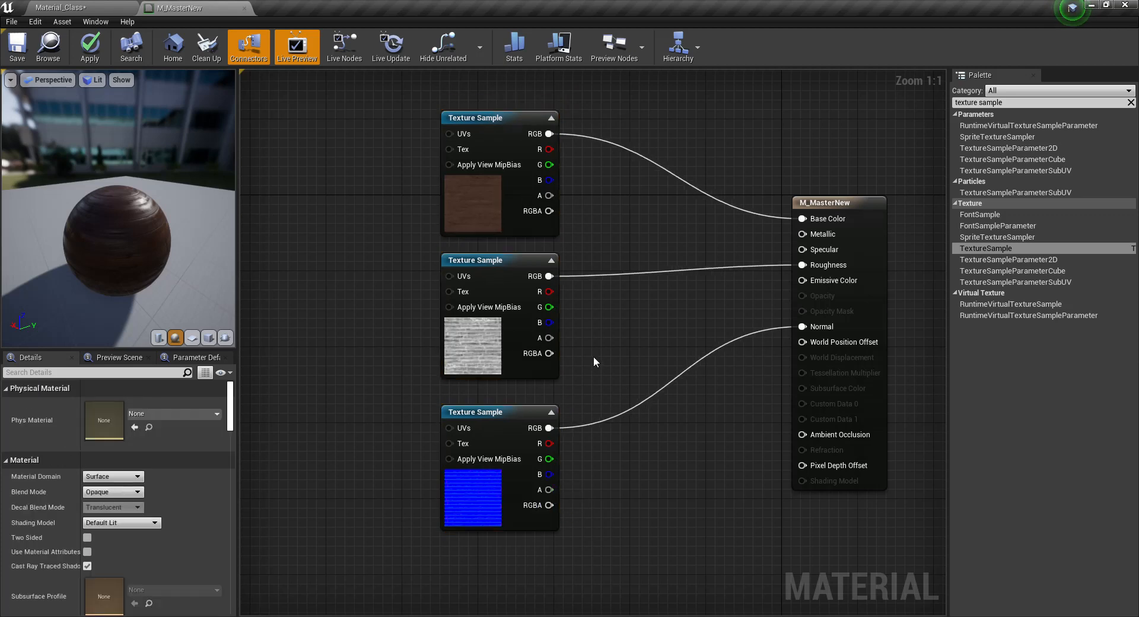
Review the assigned texture and sampler type of the diffuse, mask and normal Texture Sample nodes.
{"action": "left_click", "coordinate": [472, 209]}
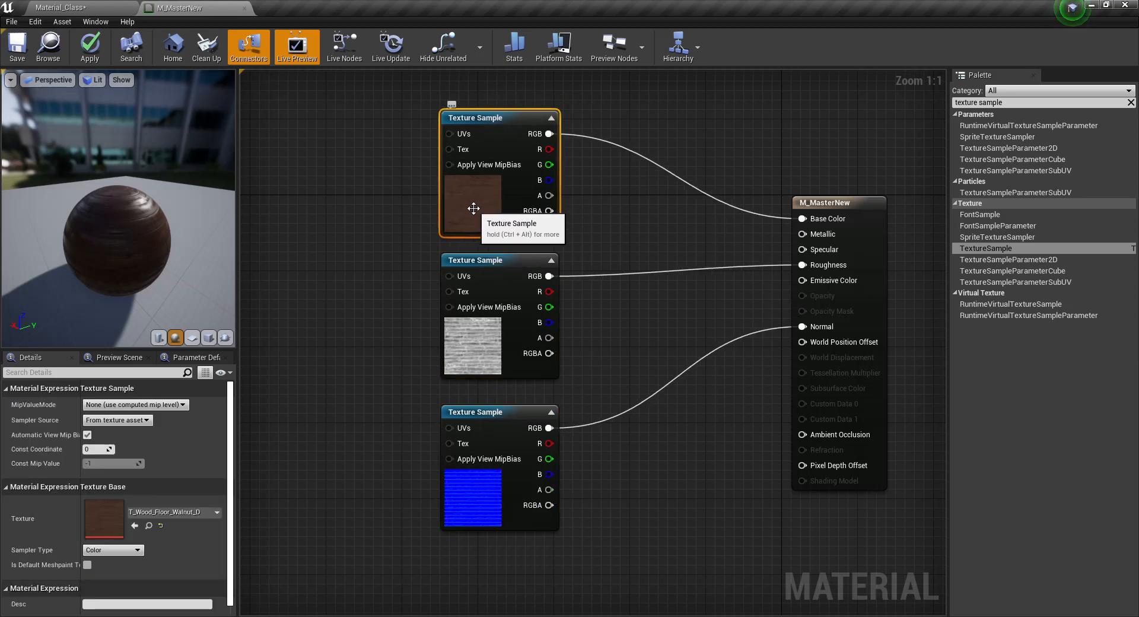
{"action": "left_click", "coordinate": [484, 348]}
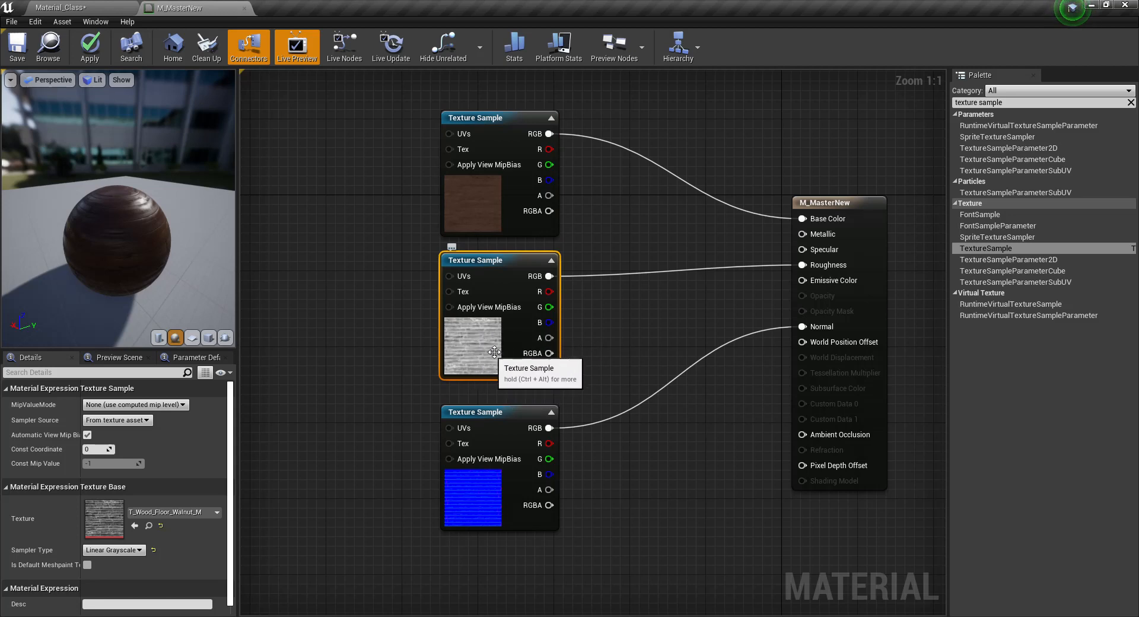
{"action": "mouse_move", "coordinate": [500, 500]}
{"action": "left_mouse_down"}
{"action": "mouse_move", "coordinate": [505, 487]}
{"action": "mouse_move", "coordinate": [493, 488]}
{"action": "mouse_move", "coordinate": [507, 502]}
{"action": "mouse_move", "coordinate": [511, 492]}
{"action": "mouse_move", "coordinate": [490, 498]}
{"action": "left_mouse_up"}
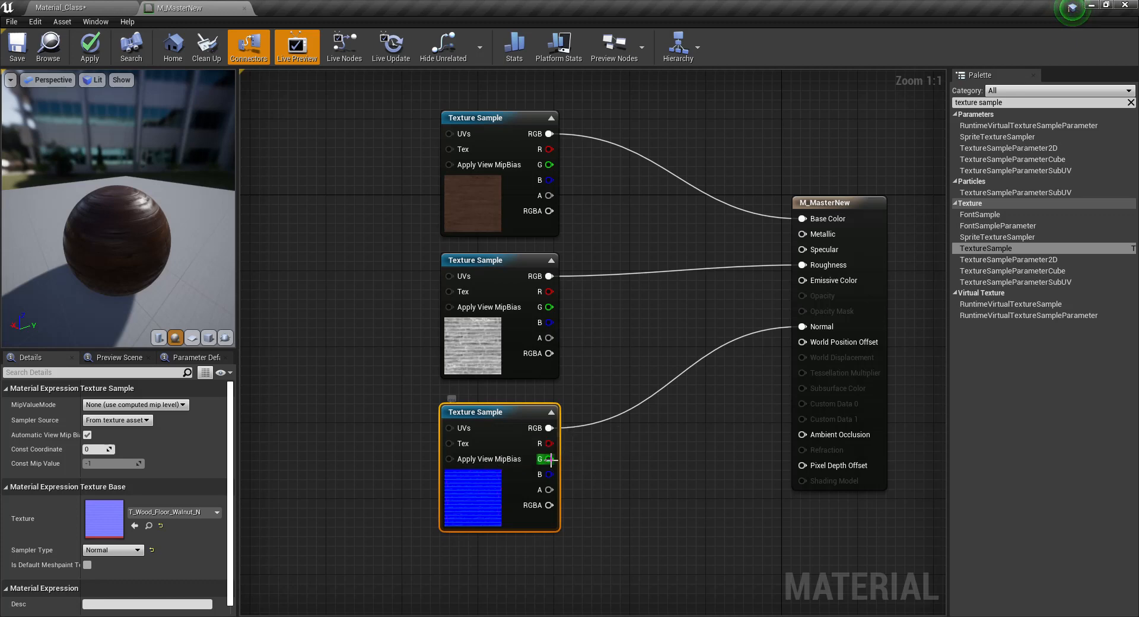
Break the diffuse node's link to Base Color and reconnect its RGB output to the same input.
{"action": "left_click", "coordinate": [801, 219], "text": "alt"}
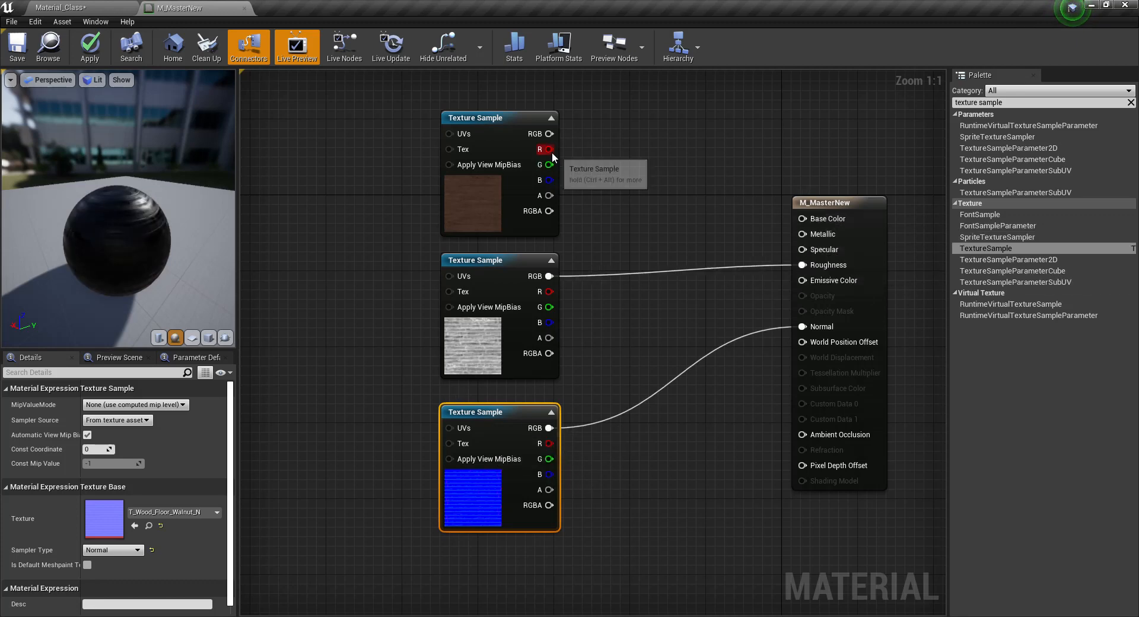
{"action": "left_click_drag", "start_coordinate": [549, 134], "coordinate": [806, 219]}
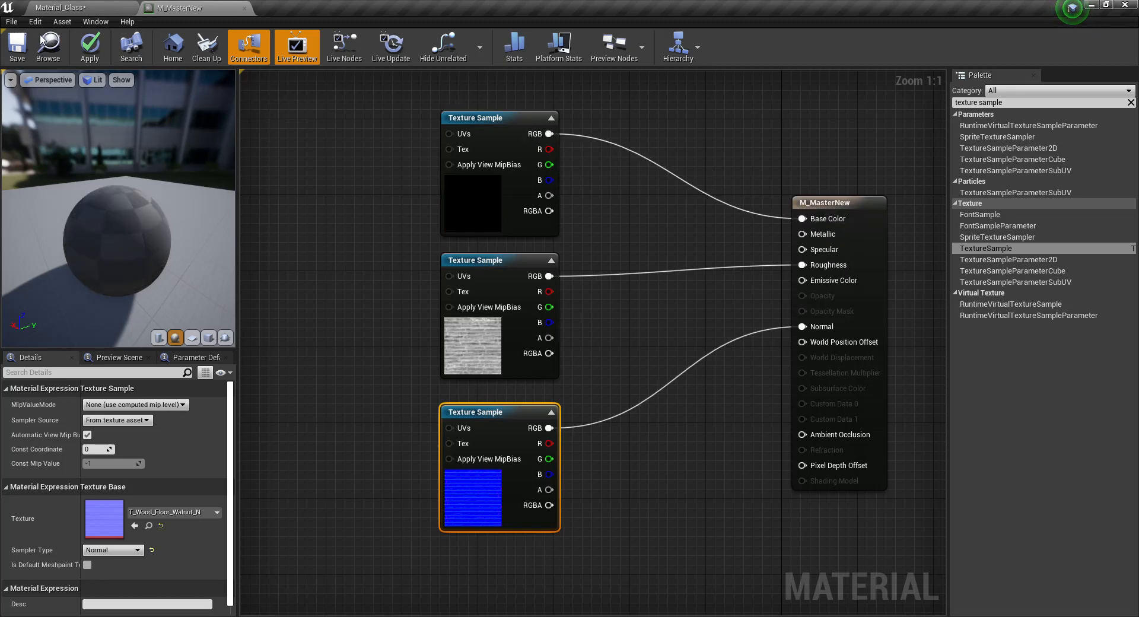
Save M_MasterNew, check the updated mesh in the Material_Class level, and return to the material graph.
{"action": "left_click", "coordinate": [16, 53]}
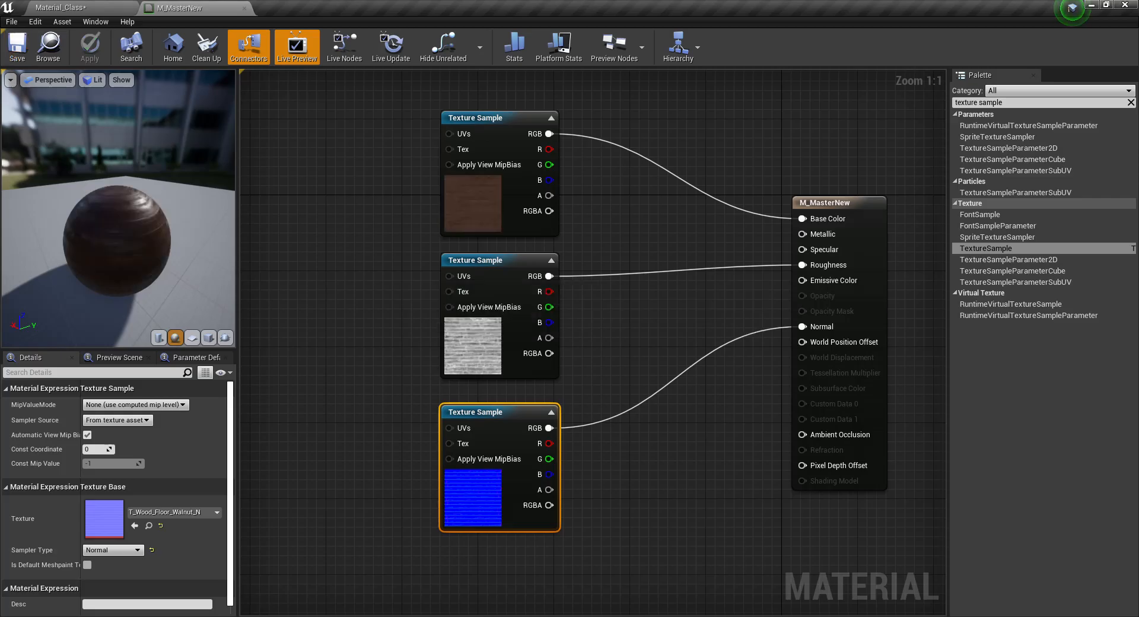
{"action": "left_click", "coordinate": [62, 8]}
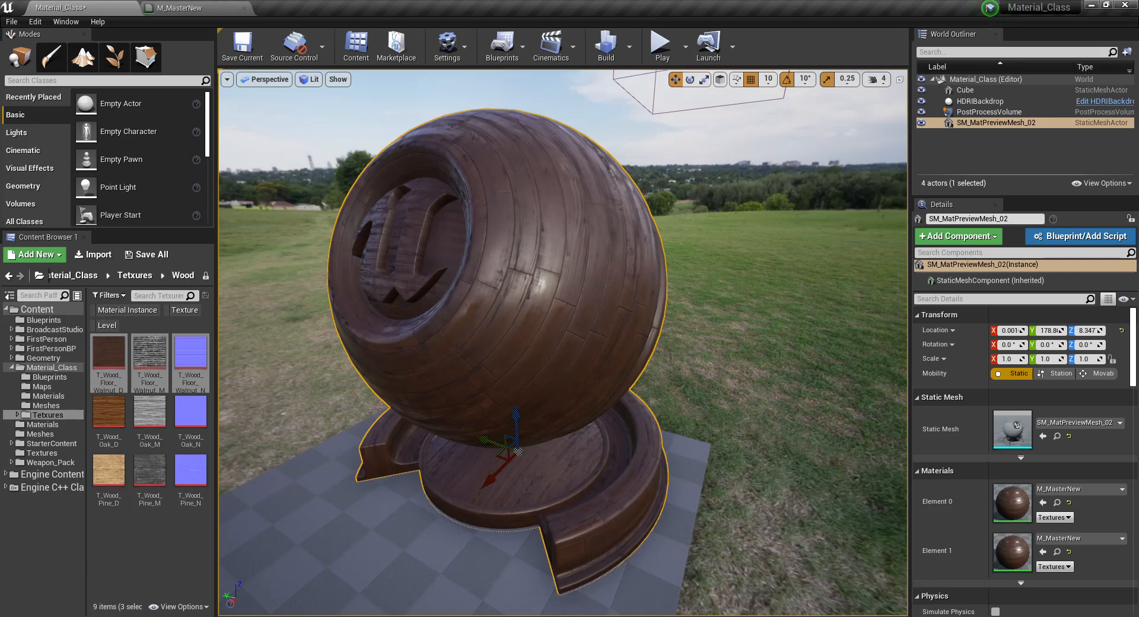
{"action": "left_click", "coordinate": [190, 8]}
{"action": "left_click", "coordinate": [611, 235]}
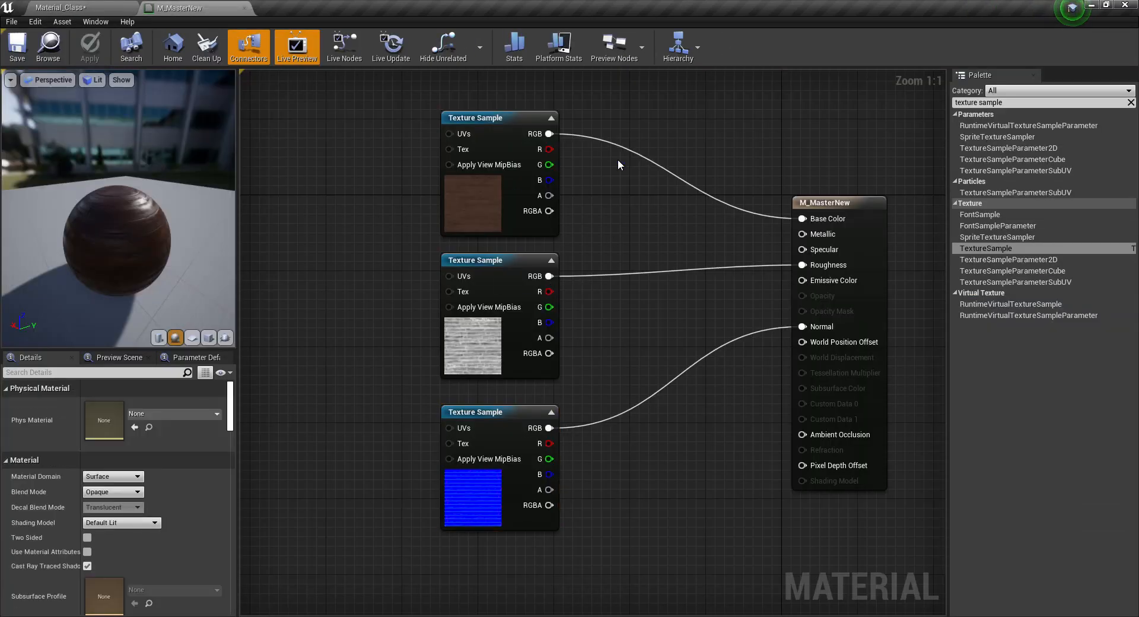
Break the texture links to the Base Color, Roughness and Normal inputs of the material node.
{"action": "left_click", "coordinate": [802, 218], "text": "alt"}
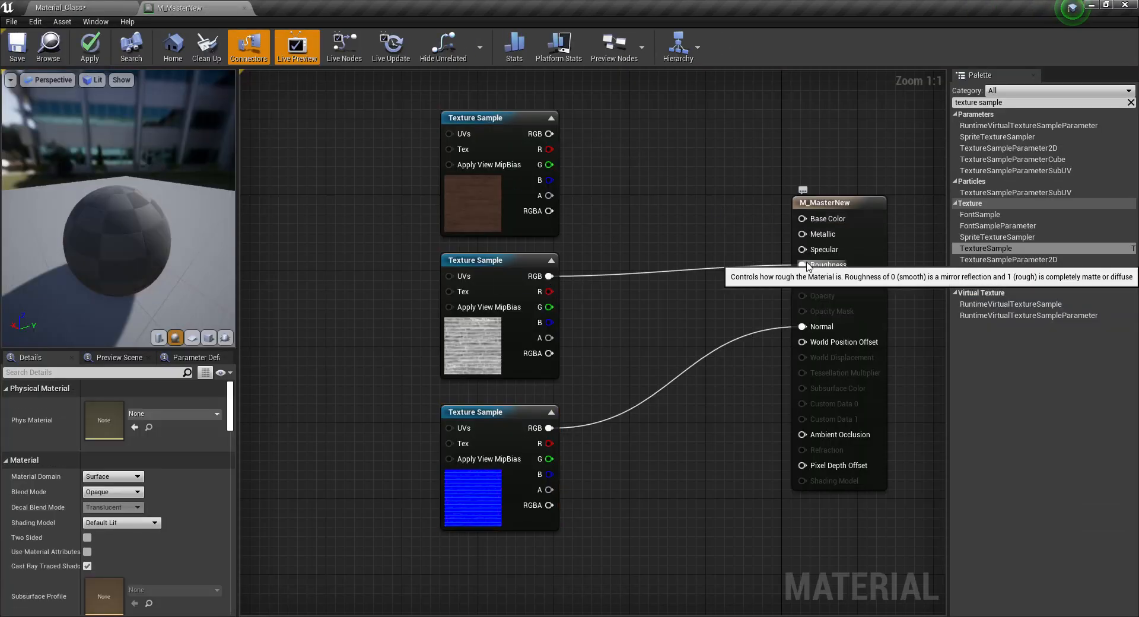
{"action": "left_click", "coordinate": [802, 265], "text": "alt"}
{"action": "left_click", "coordinate": [802, 326], "text": "alt"}
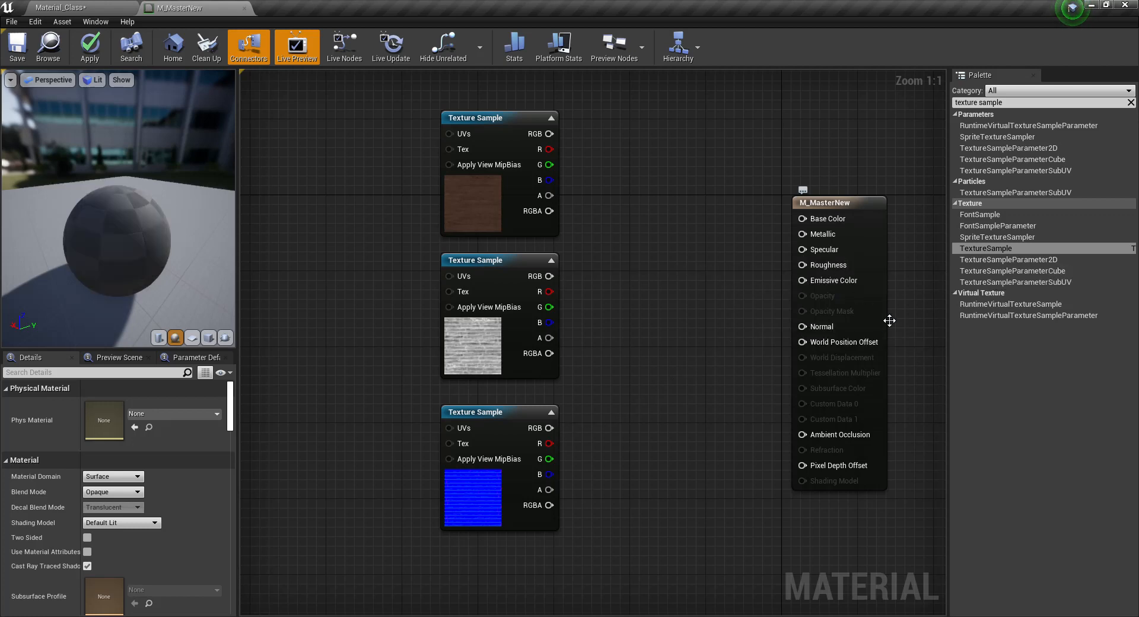
Move the material node slightly away from the texture nodes and shift the diffuse Texture Sample node up.
{"action": "left_click_drag", "start_coordinate": [885, 320], "coordinate": [913, 300]}
{"action": "right_click_drag", "start_coordinate": [611, 380], "coordinate": [548, 425]}
{"action": "left_click_drag", "start_coordinate": [415, 251], "coordinate": [414, 202]}
{"action": "right_click_drag", "start_coordinate": [345, 254], "coordinate": [544, 227]}
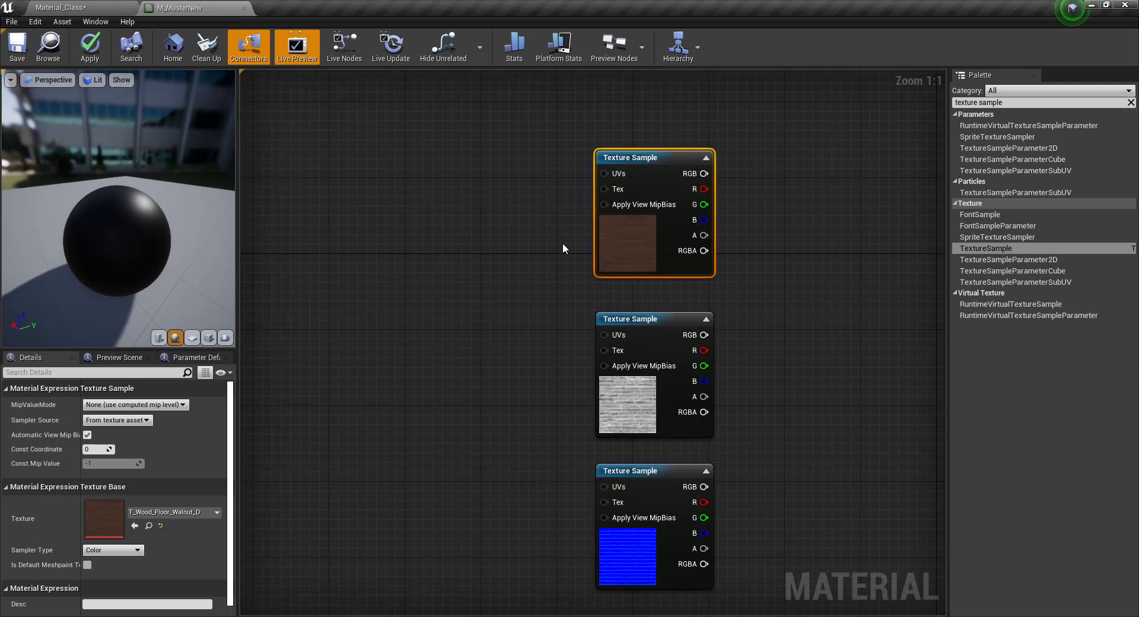
{"action": "right_click_drag", "start_coordinate": [504, 264], "coordinate": [664, 256]}
{"action": "scroll", "coordinate": [496, 246], "scroll_direction": "down", "scroll_amount": 2}
{"action": "scroll", "coordinate": [529, 254], "scroll_direction": "up", "scroll_amount": 1}
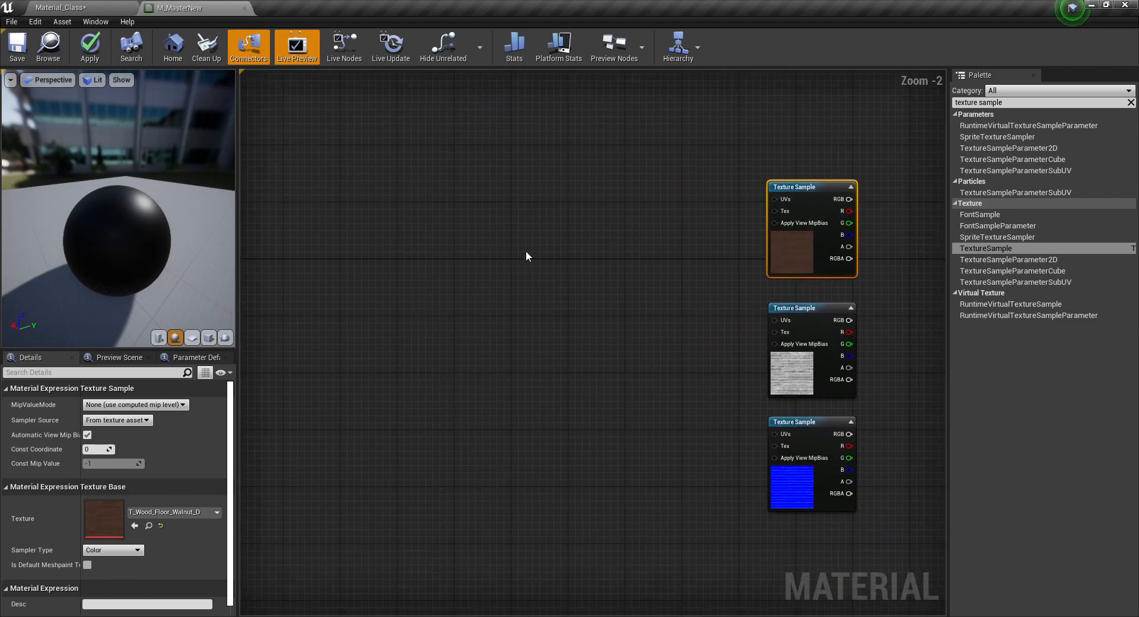
{"action": "right_click", "coordinate": [418, 224]}
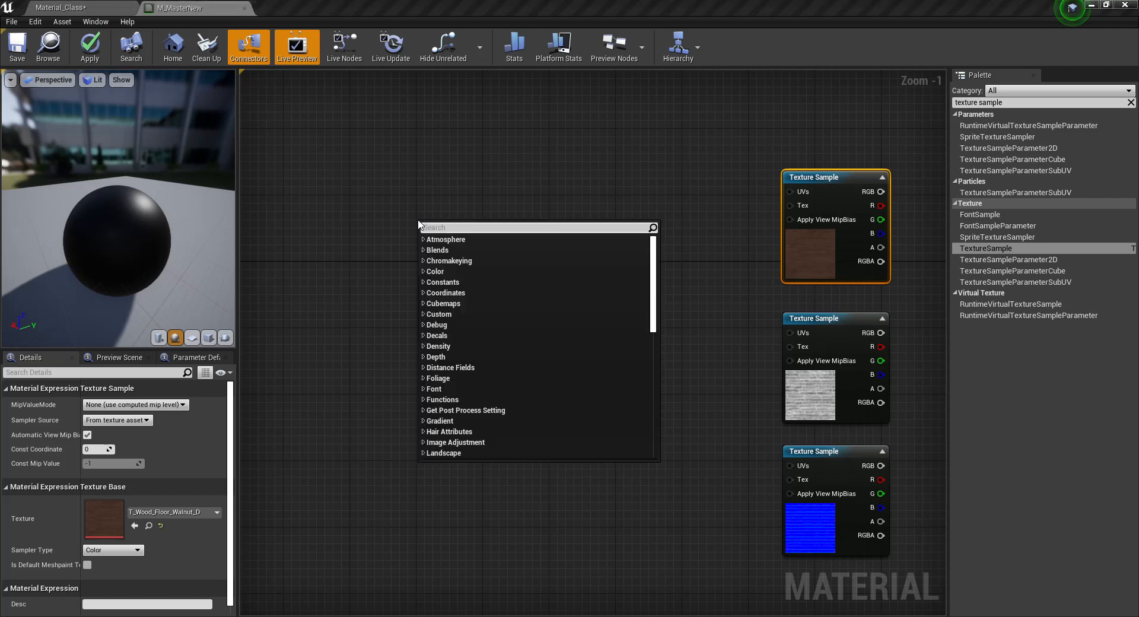
{"action": "type", "text": "coor"}
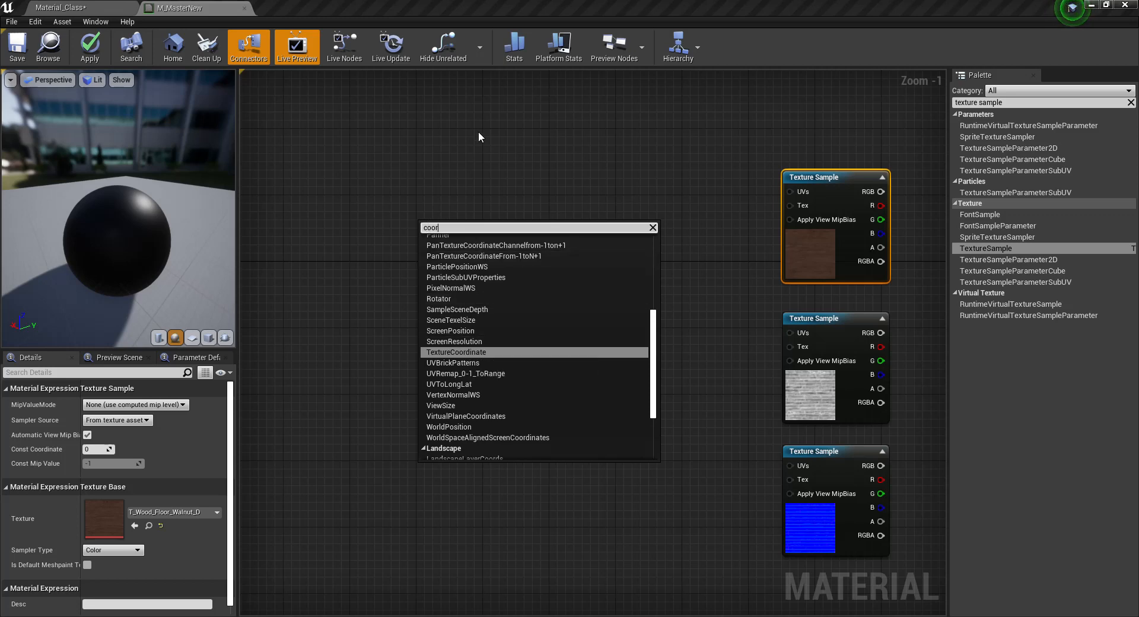
{"action": "left_click", "coordinate": [504, 256]}
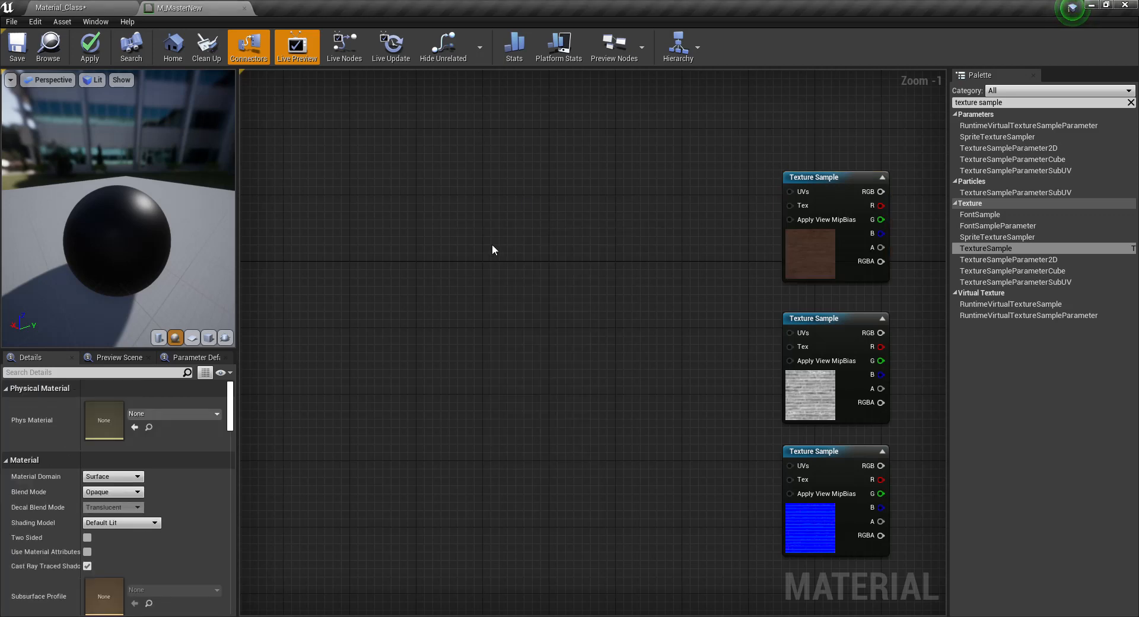
Add a Texture Coordinate node well ahead of the diffuse Texture Sample and clear the node palette's search text.
{"action": "left_click", "coordinate": [479, 229]}
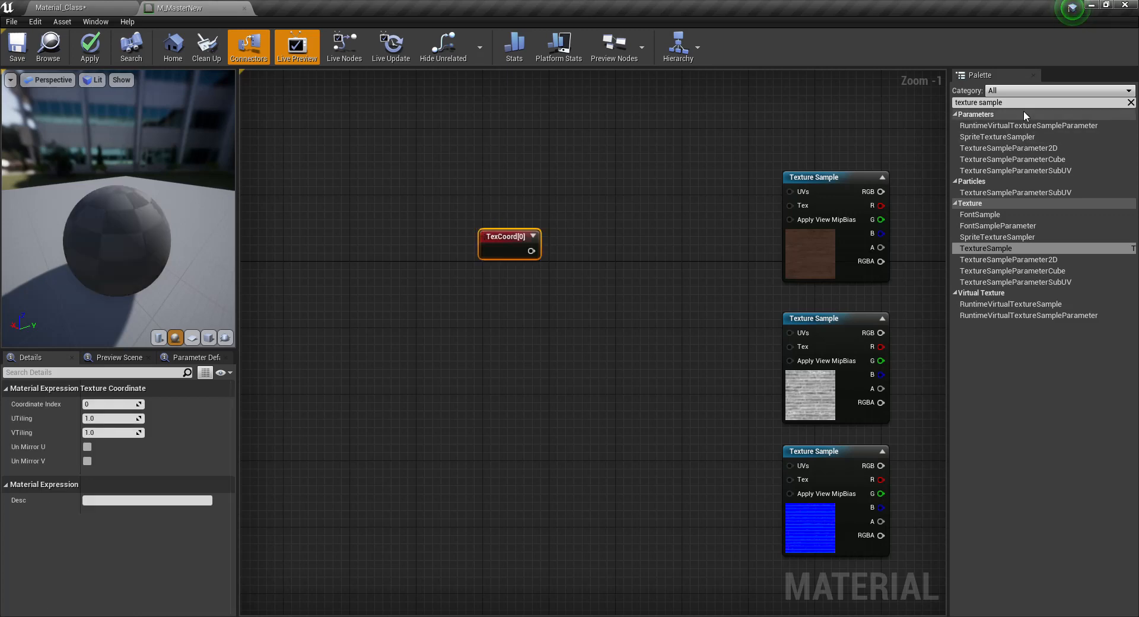
{"action": "left_click", "coordinate": [1131, 102]}
{"action": "left_click_drag", "start_coordinate": [512, 259], "coordinate": [419, 209]}
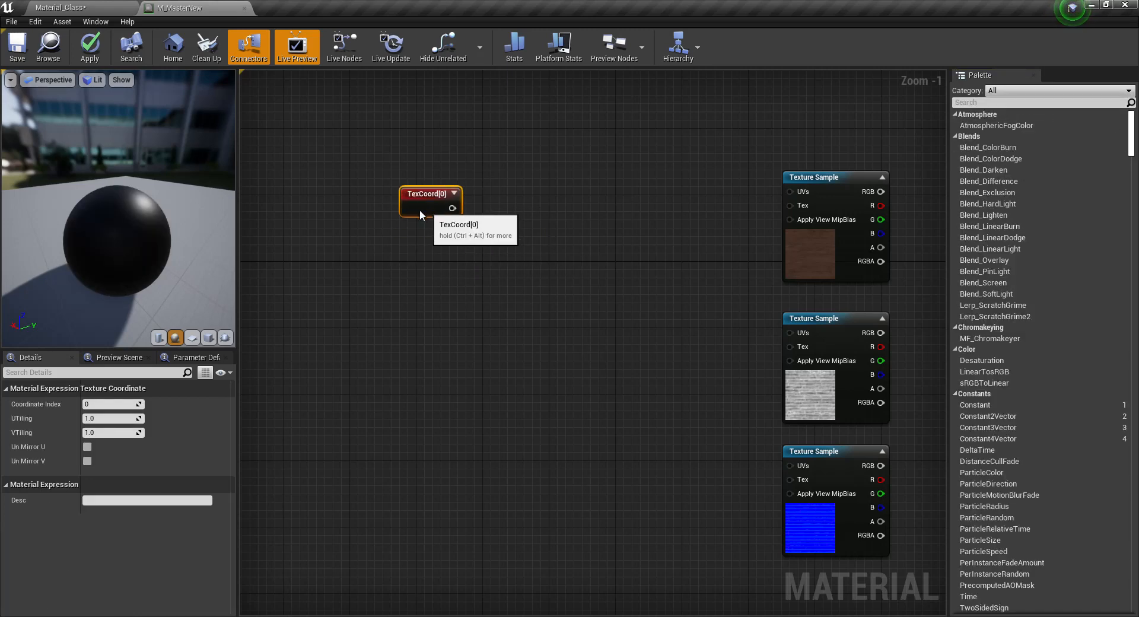
Expand the TexCoord node's preview, examine its UV gradient up close, and collapse the preview.
{"action": "right_click_drag", "start_coordinate": [422, 213], "coordinate": [477, 262]}
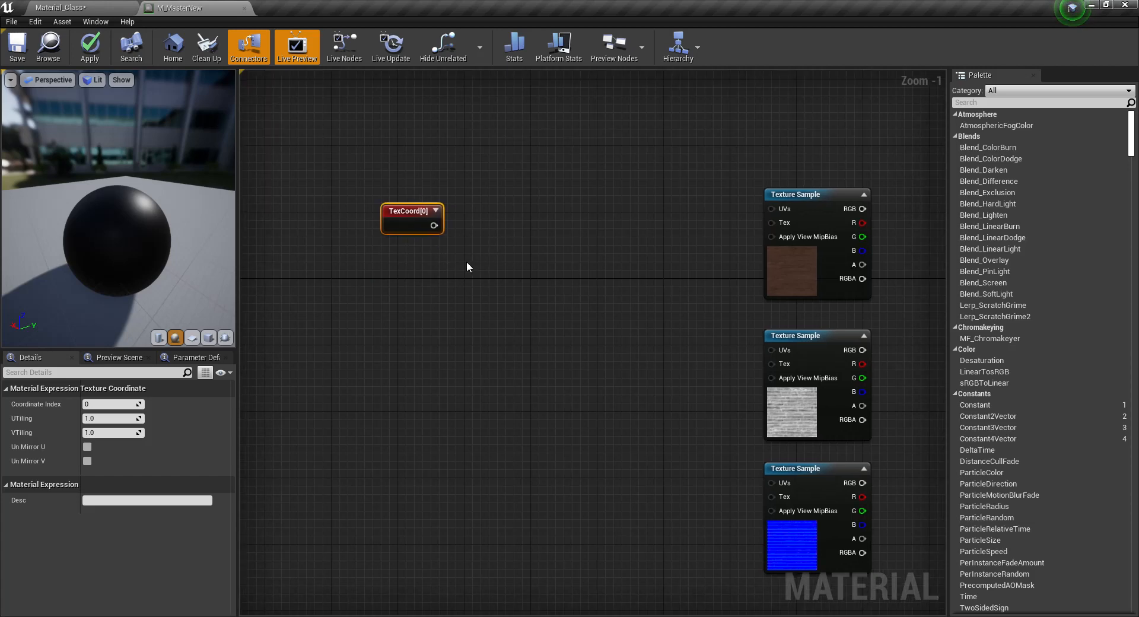
{"action": "left_click", "coordinate": [435, 211]}
{"action": "scroll", "coordinate": [415, 240], "scroll_direction": "up", "scroll_amount": 6}
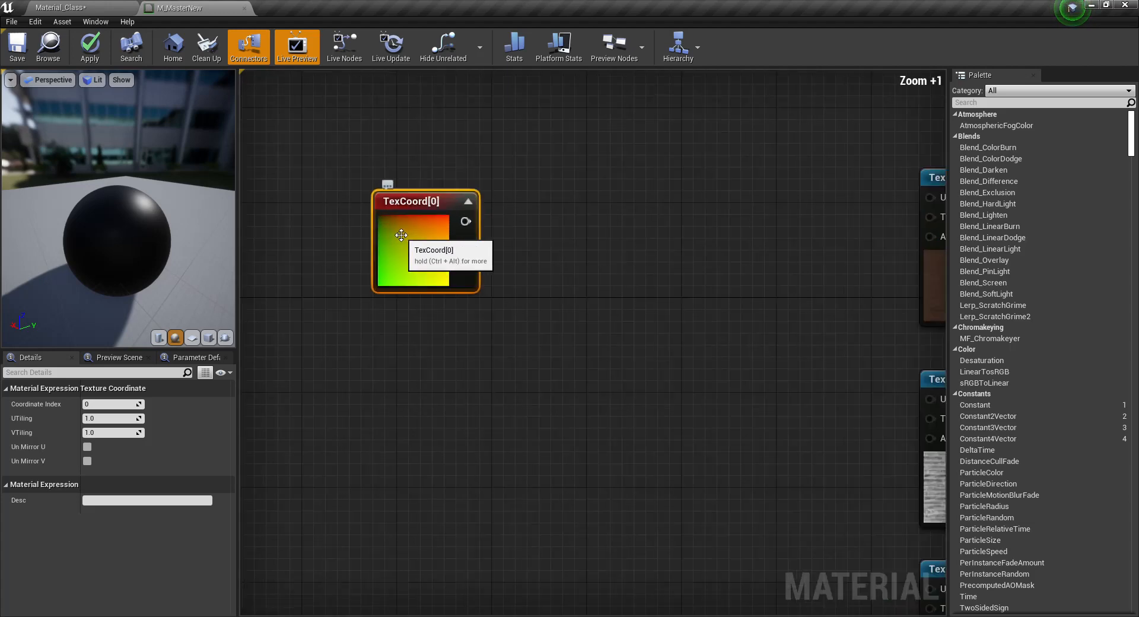
{"action": "right_click_drag", "start_coordinate": [388, 257], "coordinate": [474, 243]}
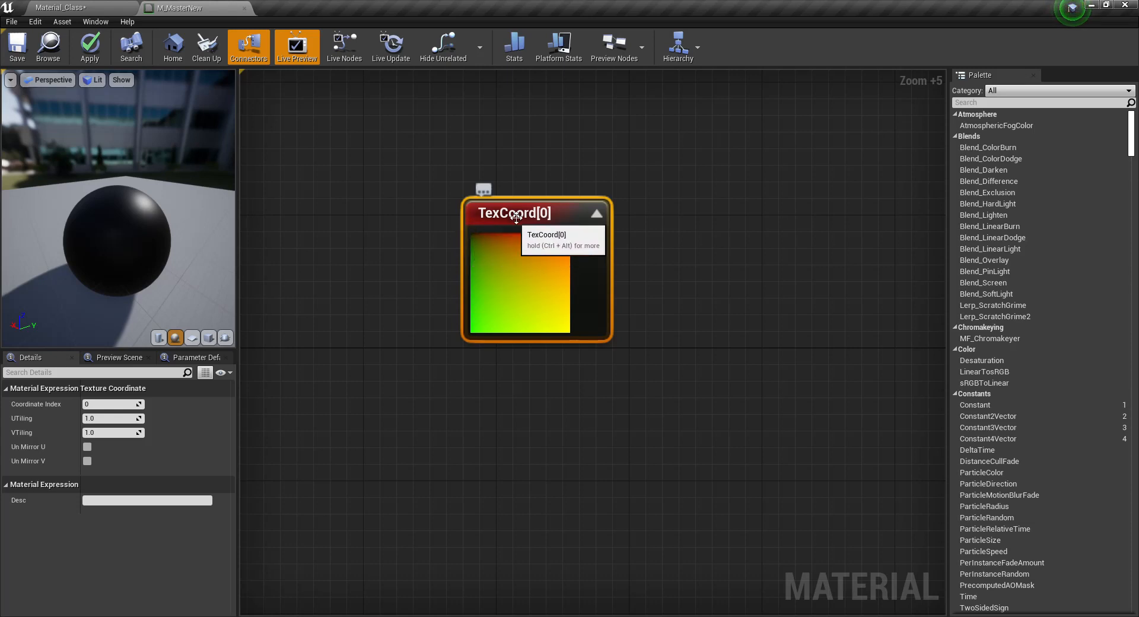
{"action": "left_click_drag", "start_coordinate": [544, 223], "coordinate": [545, 207]}
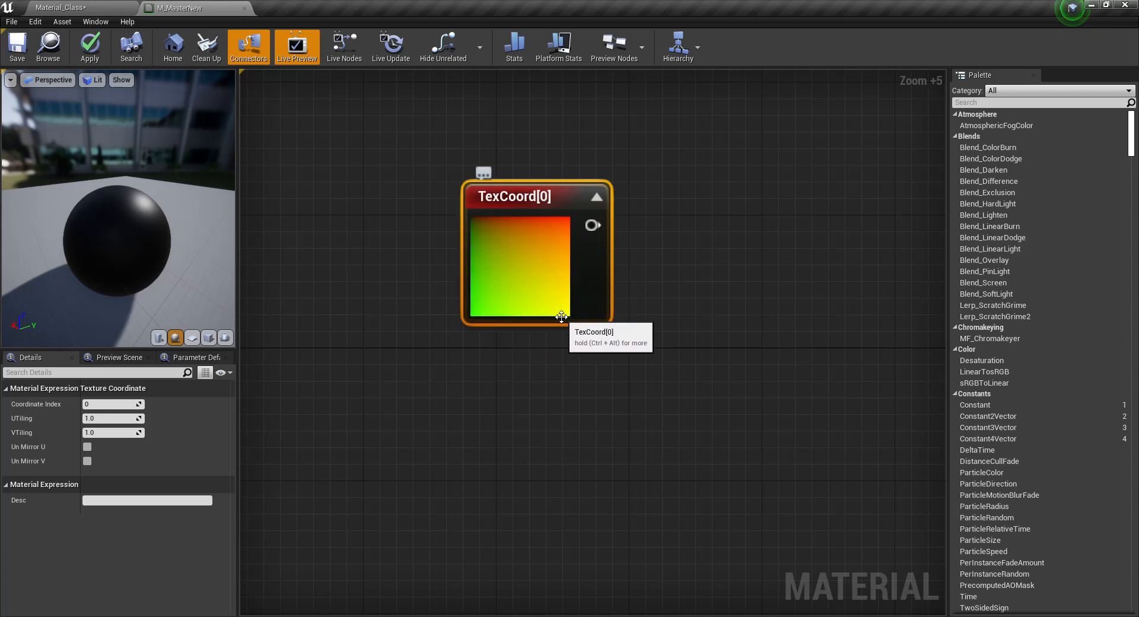
{"action": "left_click", "coordinate": [599, 200]}
Reposition the TexCoord node closer to the Texture Sample nodes and deselect it.
{"action": "right_click_drag", "start_coordinate": [735, 286], "coordinate": [592, 267]}
{"action": "scroll", "coordinate": [599, 257], "scroll_direction": "down", "scroll_amount": 4}
{"action": "right_click_drag", "start_coordinate": [668, 272], "coordinate": [460, 262]}
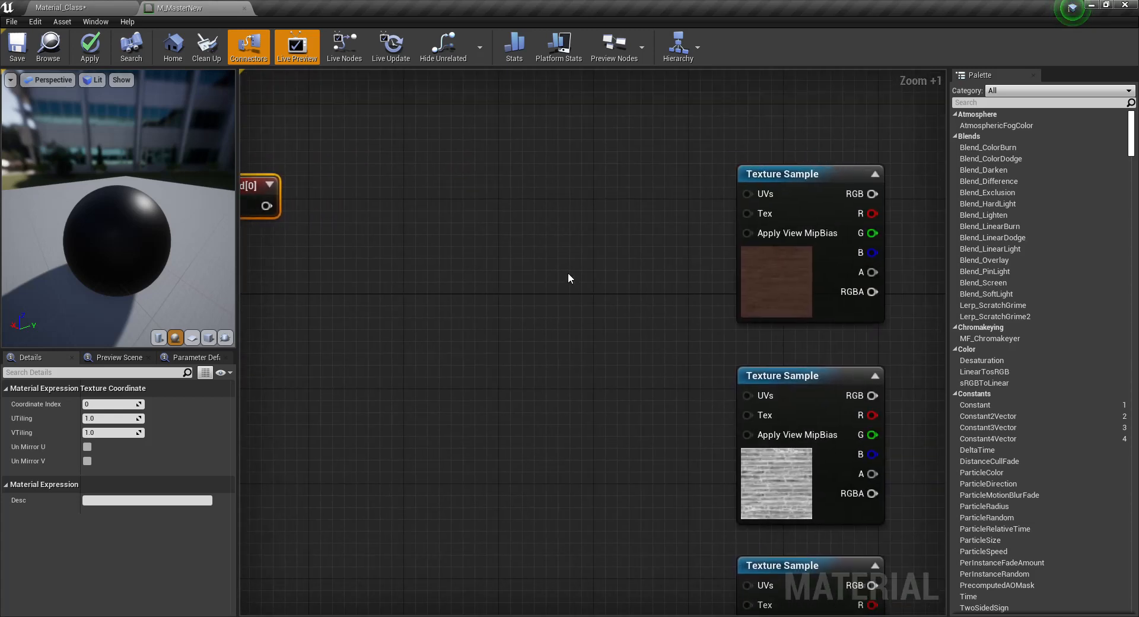
{"action": "right_click_drag", "start_coordinate": [568, 272], "coordinate": [687, 262]}
{"action": "left_click_drag", "start_coordinate": [341, 188], "coordinate": [392, 236]}
{"action": "left_click_drag", "start_coordinate": [371, 217], "coordinate": [382, 213]}
{"action": "right_click_drag", "start_coordinate": [495, 249], "coordinate": [466, 267]}
{"action": "left_click", "coordinate": [466, 268]}
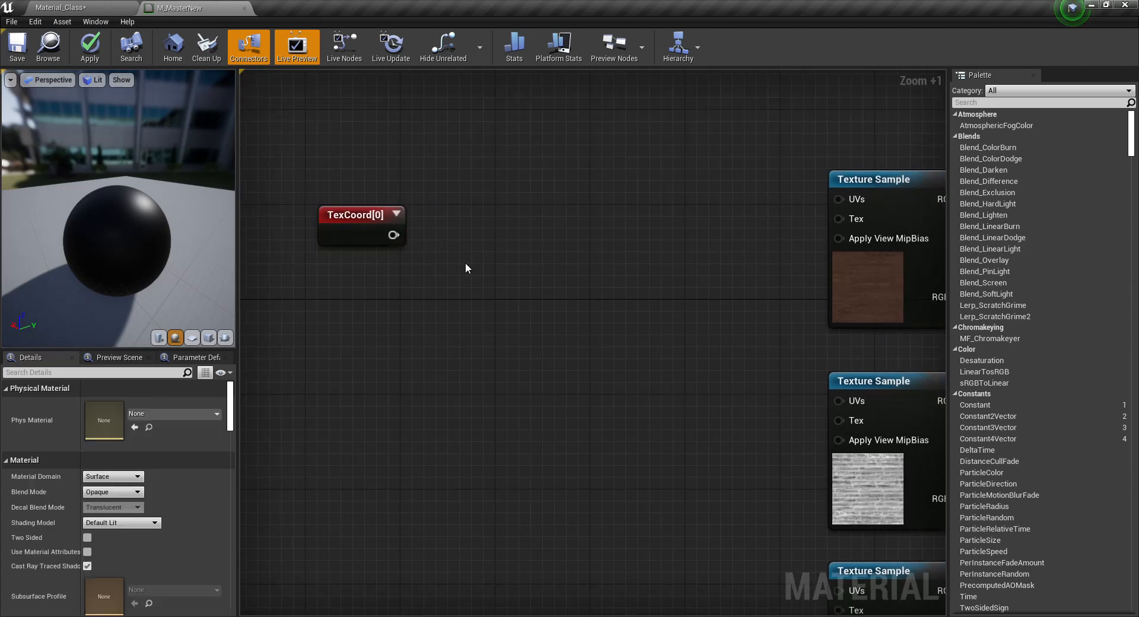
{"action": "left_click", "coordinate": [537, 230]}
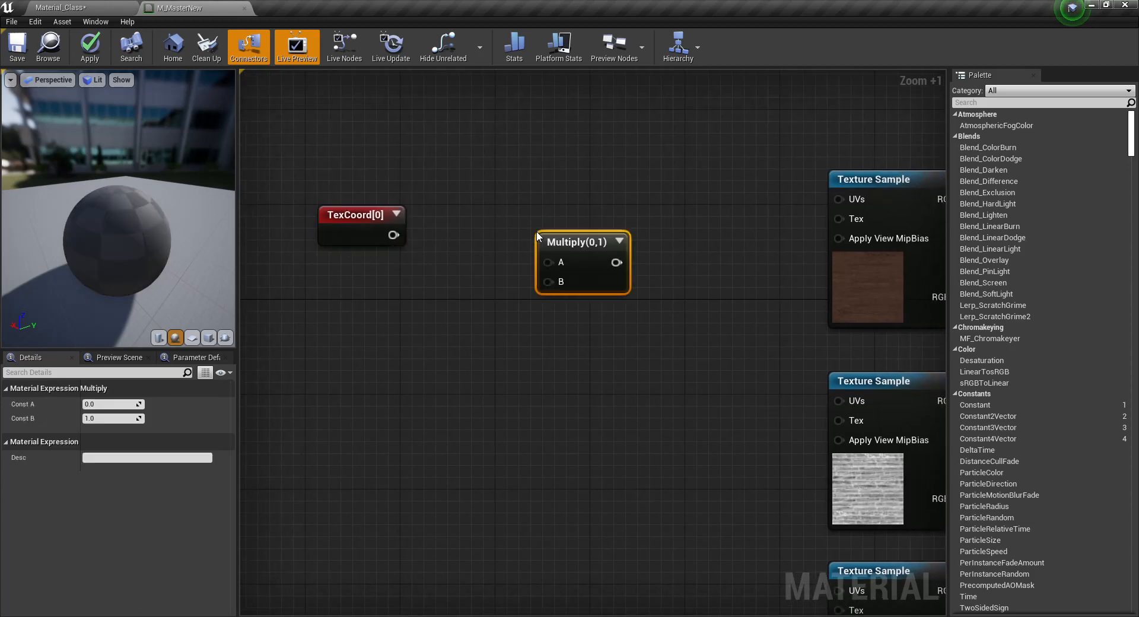
{"action": "left_click_drag", "start_coordinate": [587, 244], "coordinate": [567, 230]}
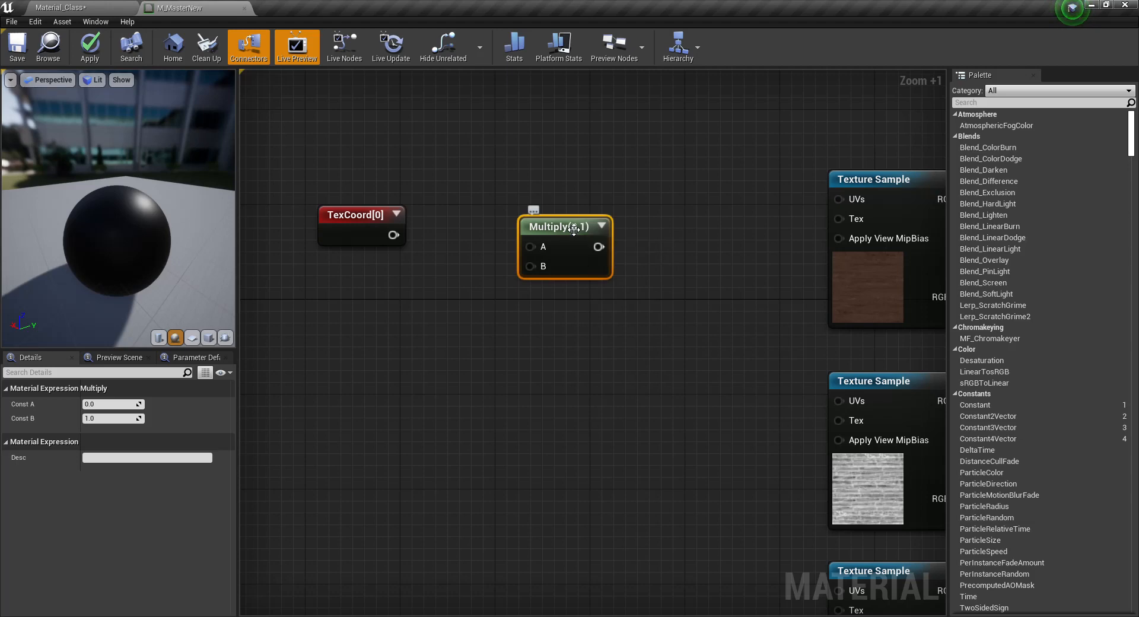
{"action": "key", "text": "Delete"}
Add a Multiply node between TexCoord and the diffuse Texture Sample, and connect the TexCoord output to its A input.
{"action": "left_click", "coordinate": [556, 226]}
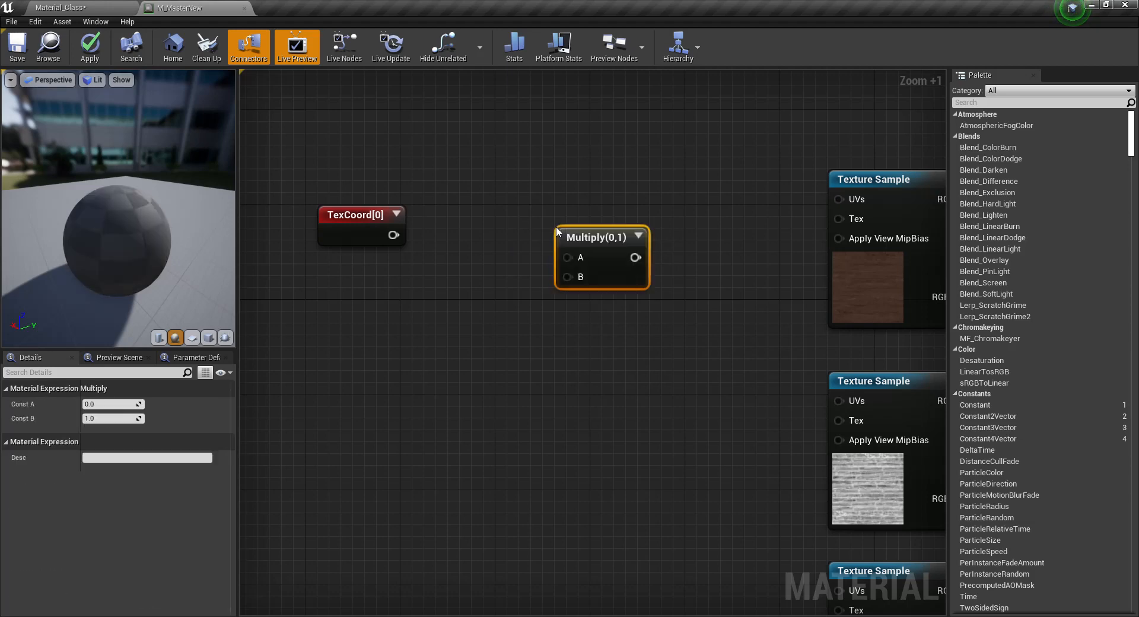
{"action": "left_click_drag", "start_coordinate": [604, 233], "coordinate": [579, 224]}
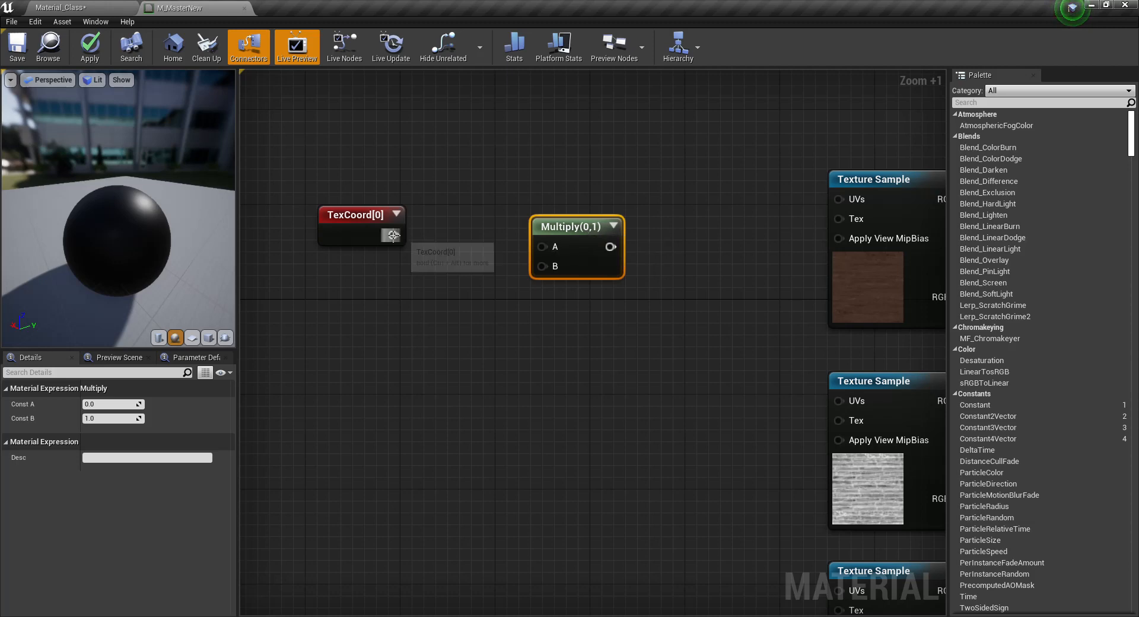
{"action": "left_click_drag", "start_coordinate": [393, 235], "coordinate": [538, 244]}
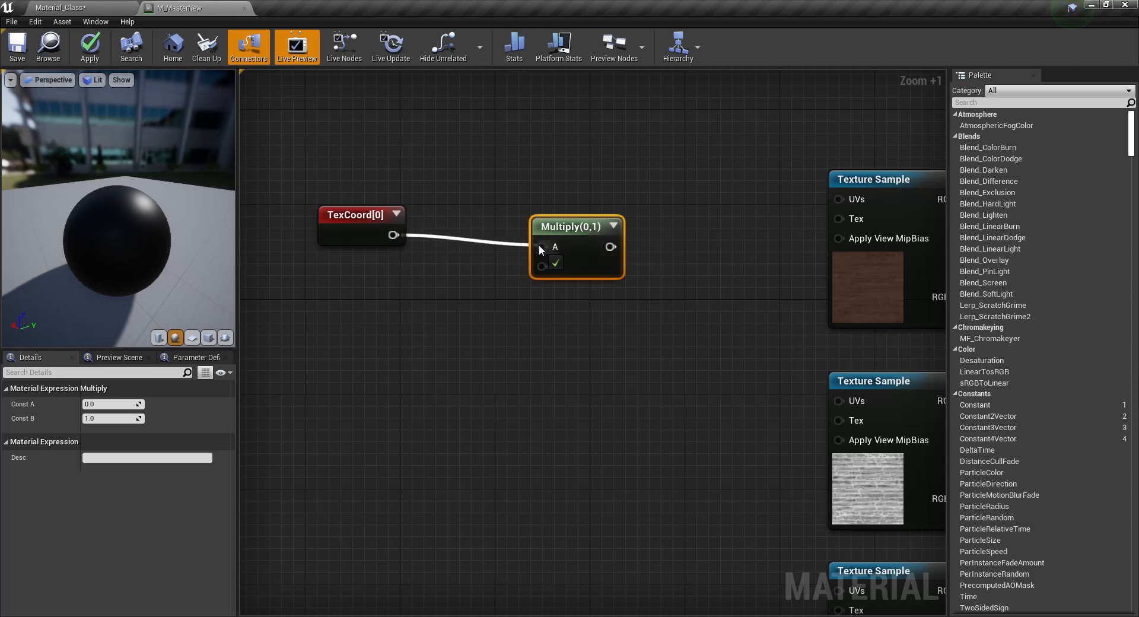
{"action": "left_click", "coordinate": [461, 289]}
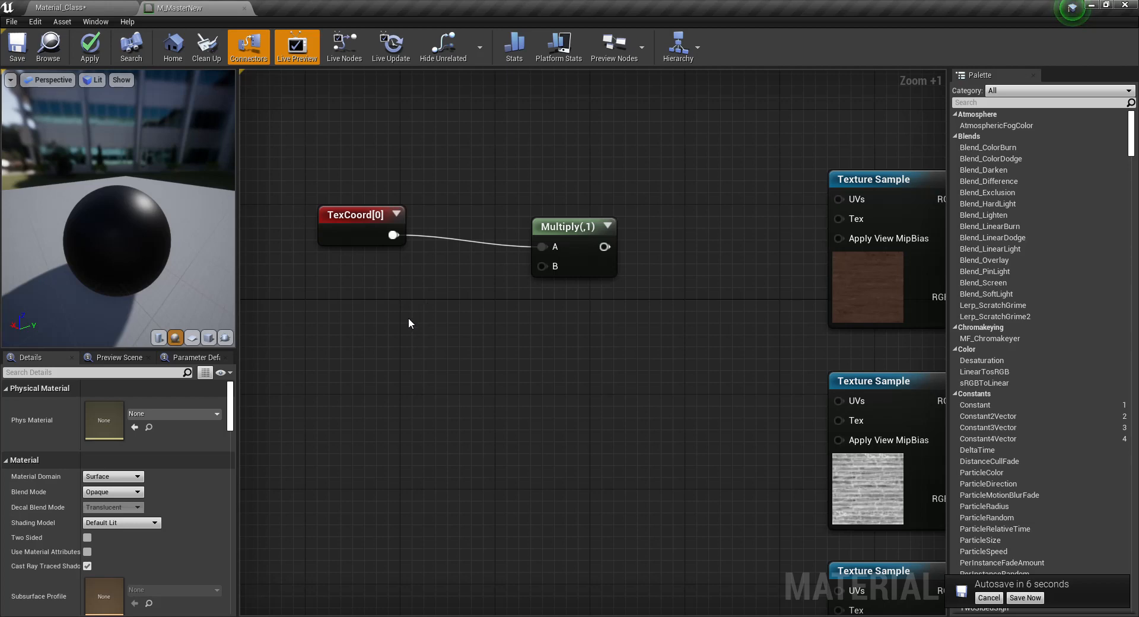
Add a Constant node feeding Multiply's B input and connect Multiply's output to the diffuse Texture Sample's UVs.
{"action": "left_click", "coordinate": [404, 318]}
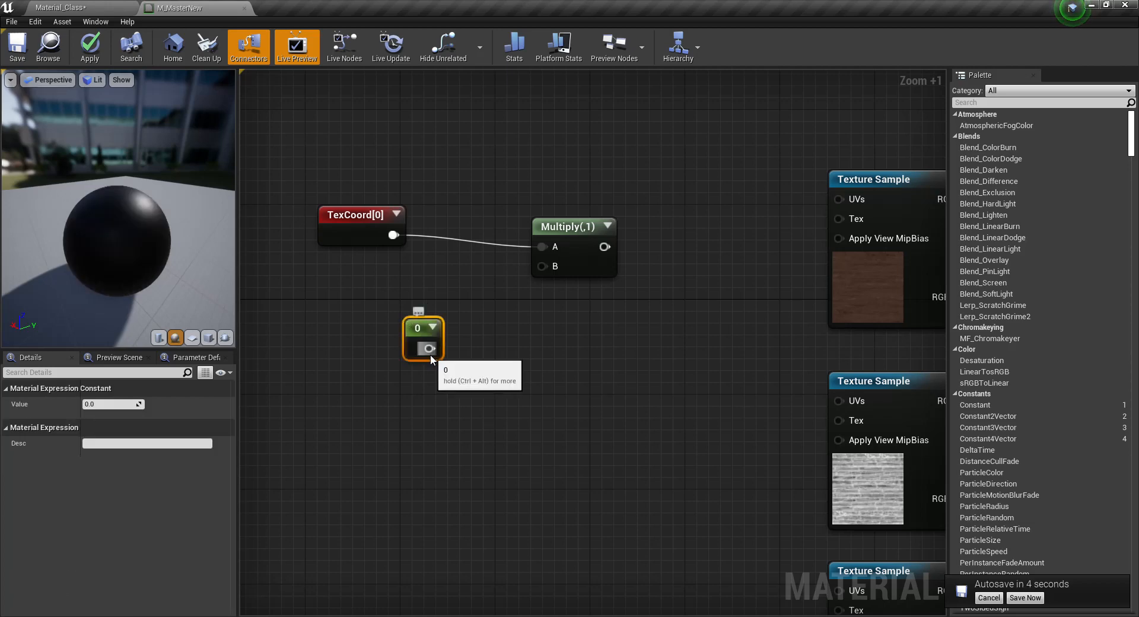
{"action": "left_click_drag", "start_coordinate": [431, 356], "coordinate": [543, 265]}
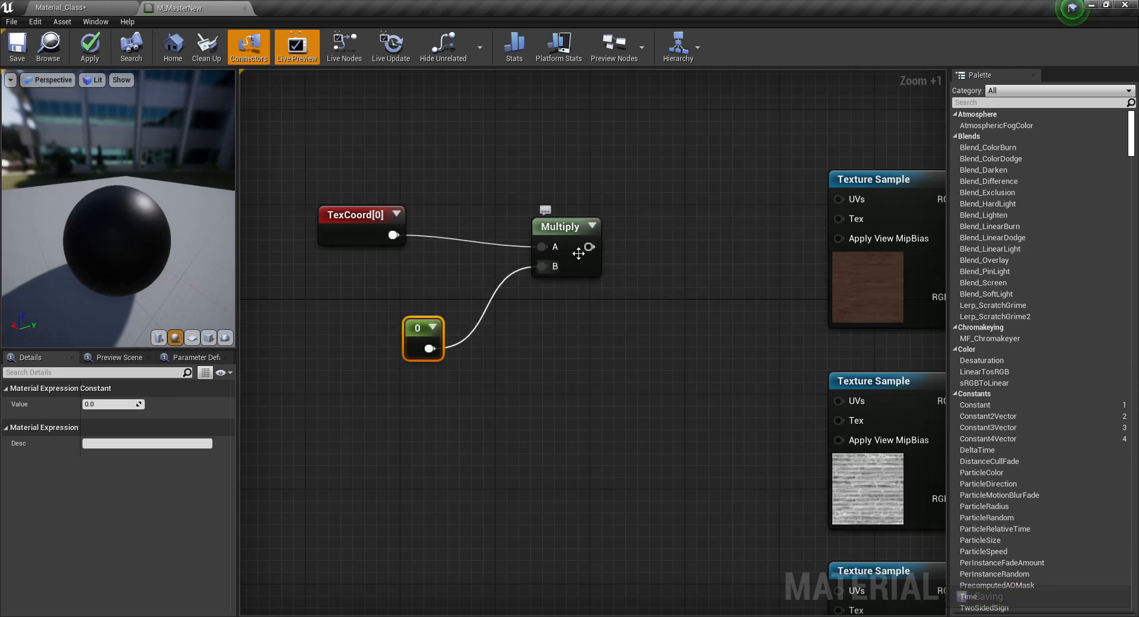
{"action": "left_click_drag", "start_coordinate": [588, 246], "coordinate": [845, 195]}
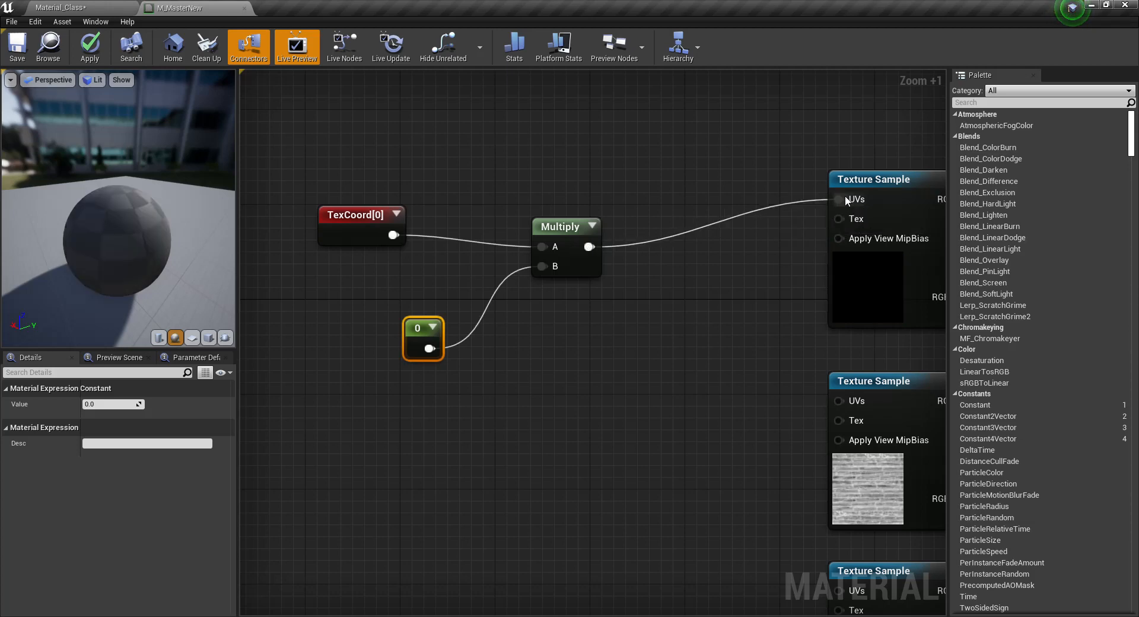
Rearrange the TexCoord and Constant nodes so they sit one above the other ahead of the Multiply node.
{"action": "right_click_drag", "start_coordinate": [499, 335], "coordinate": [607, 302]}
{"action": "left_click_drag", "start_coordinate": [521, 294], "coordinate": [468, 278]}
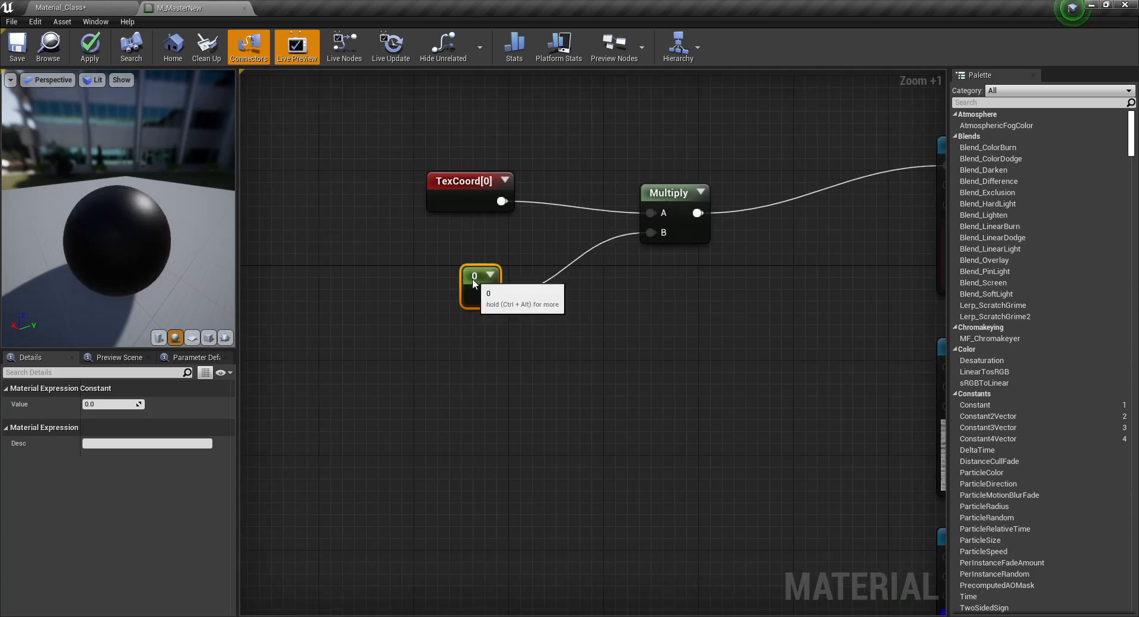
{"action": "left_click_drag", "start_coordinate": [458, 201], "coordinate": [470, 190]}
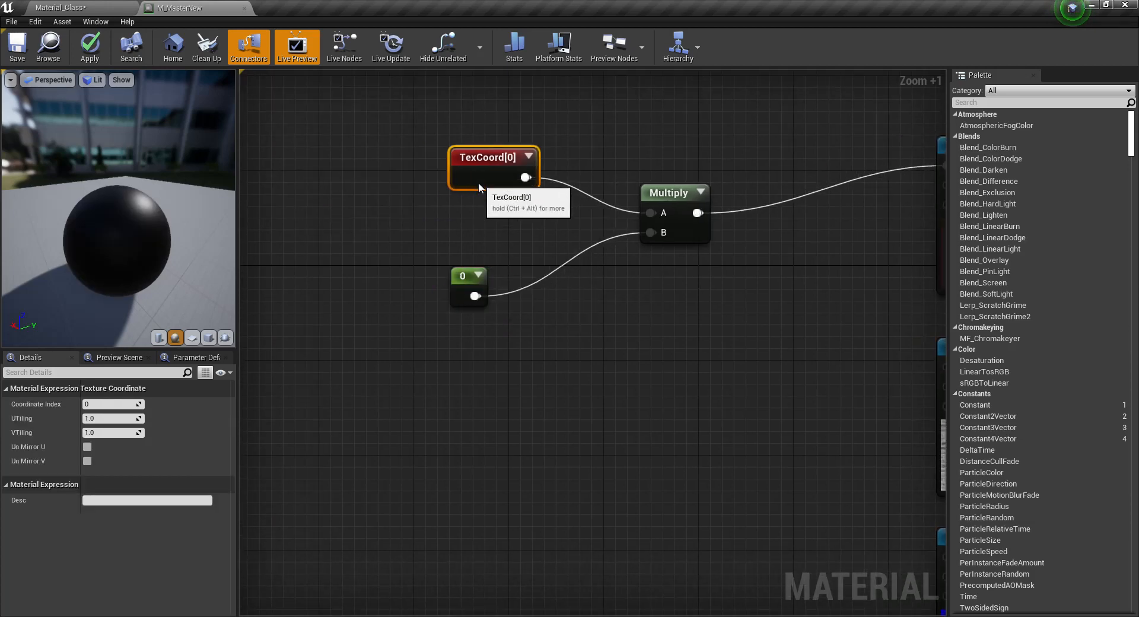
{"action": "left_click", "coordinate": [463, 276]}
{"action": "left_click_drag", "start_coordinate": [464, 276], "coordinate": [467, 276]}
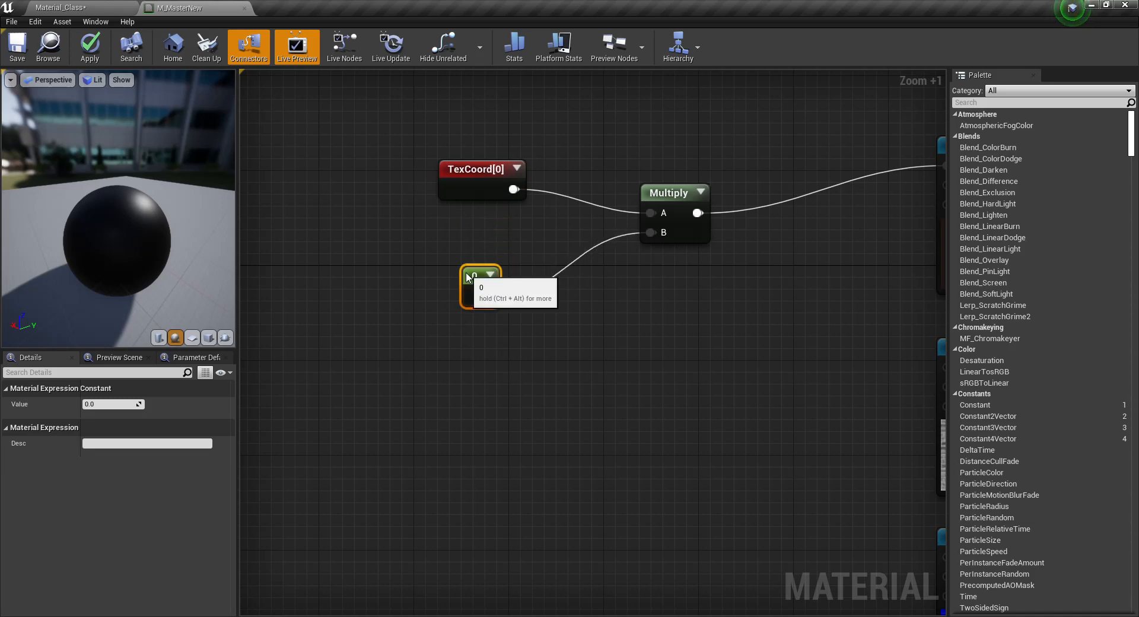
Start previewing the diffuse Texture Sample node and rotate the view of the preview sphere.
{"action": "right_click_drag", "start_coordinate": [512, 269], "coordinate": [340, 265]}
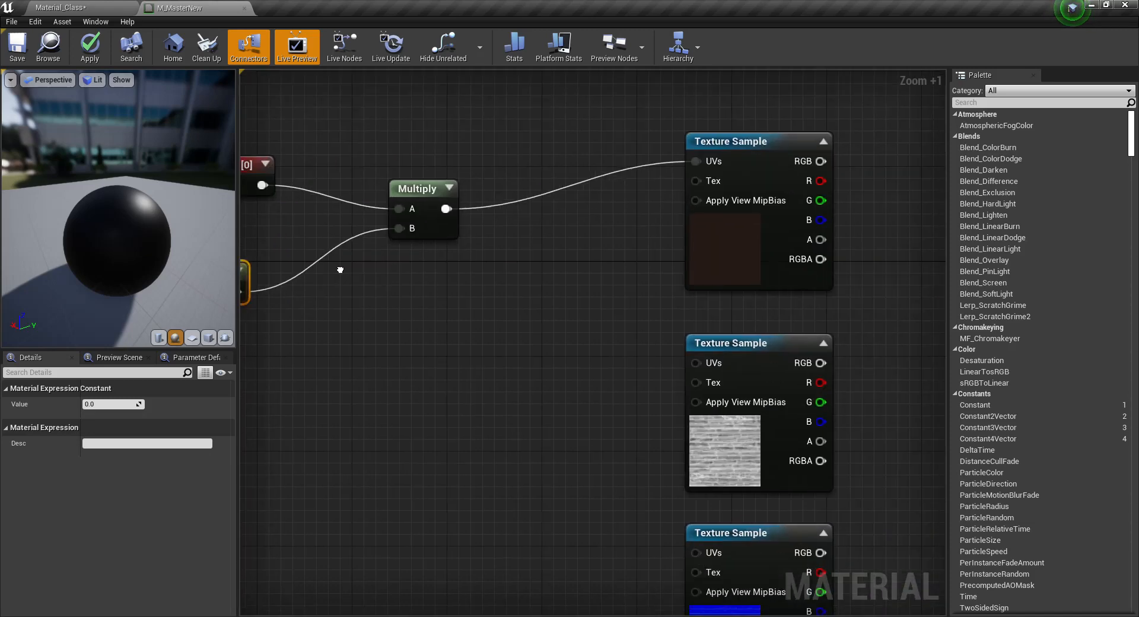
{"action": "scroll", "coordinate": [636, 273], "scroll_direction": "down", "scroll_amount": 2}
{"action": "right_click_drag", "start_coordinate": [636, 272], "coordinate": [525, 267]}
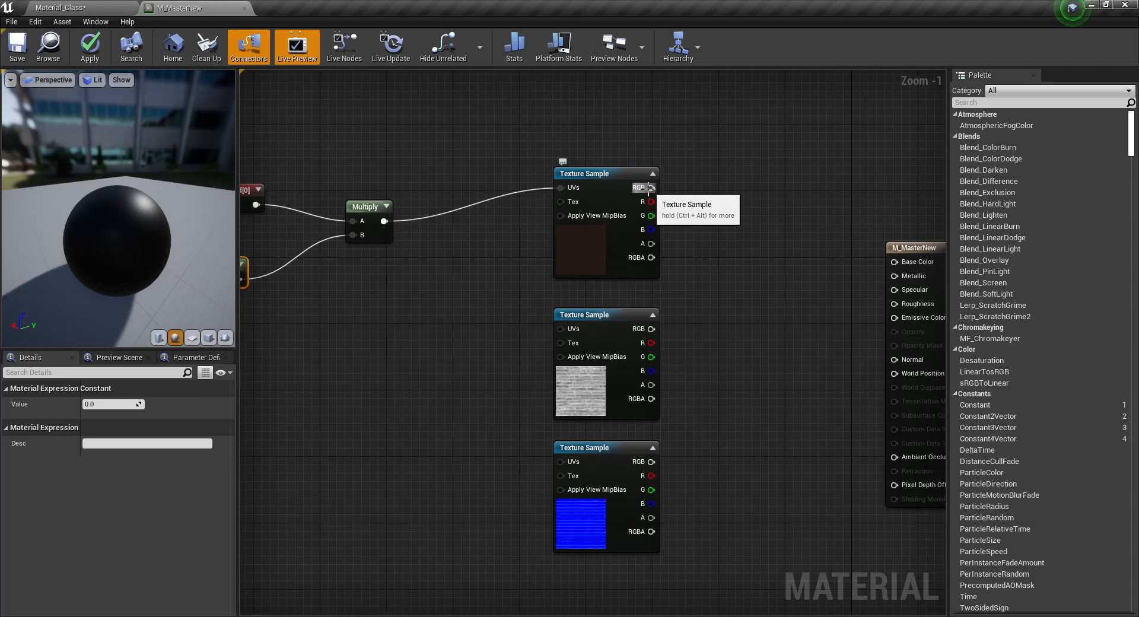
{"action": "left_click_drag", "start_coordinate": [651, 188], "coordinate": [749, 221]}
{"action": "key", "text": "Escape"}
{"action": "left_click", "coordinate": [625, 173]}
{"action": "right_click", "coordinate": [625, 173]}
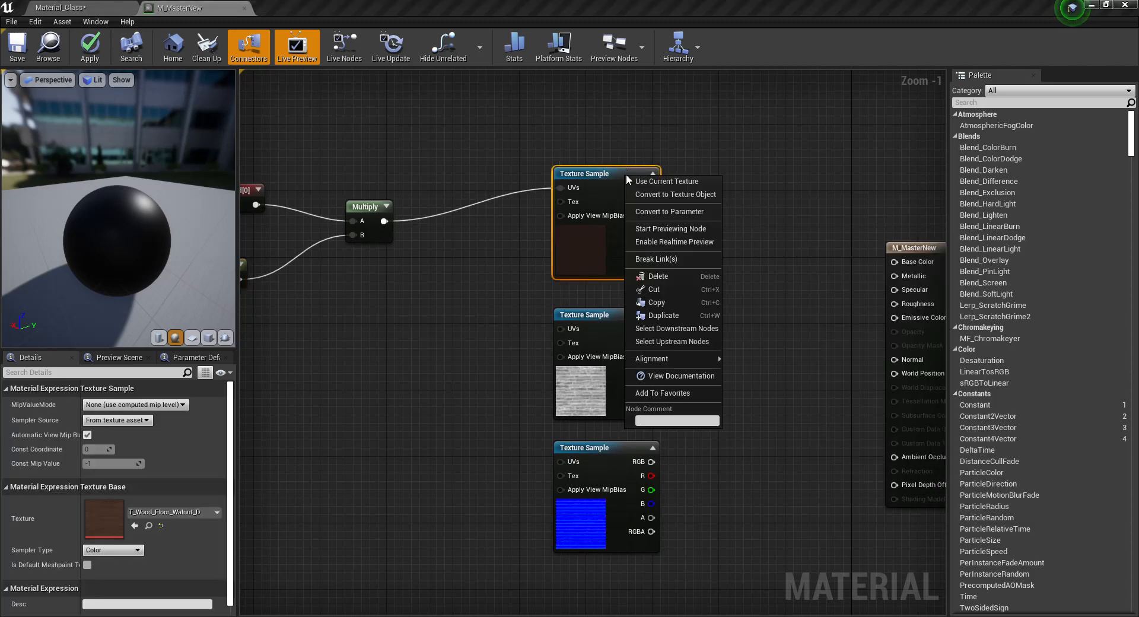
{"action": "right_click", "coordinate": [608, 177]}
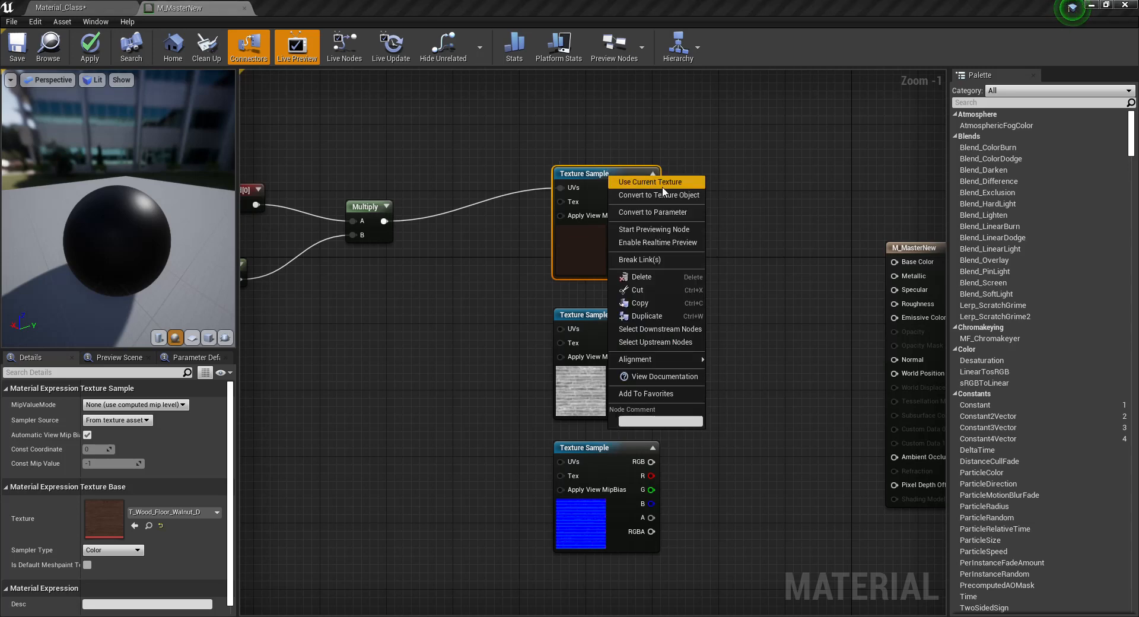
{"action": "left_click", "coordinate": [671, 229]}
{"action": "right_click_drag", "start_coordinate": [671, 228], "coordinate": [806, 225]}
{"action": "left_click_drag", "start_coordinate": [154, 220], "coordinate": [60, 220]}
Set the Constant node's value to 1 and inspect the walnut texture up close on the preview sphere.
{"action": "right_click_drag", "start_coordinate": [431, 327], "coordinate": [497, 333]}
{"action": "left_click", "coordinate": [423, 273]}
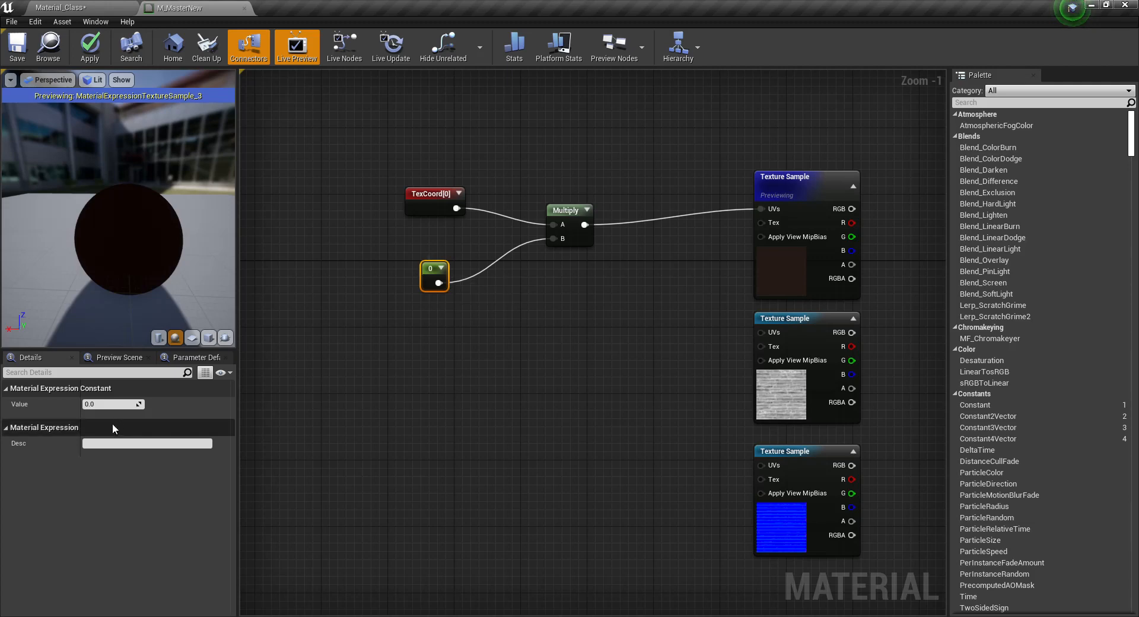
{"action": "left_click", "coordinate": [113, 403]}
{"action": "type", "text": "1"}
{"action": "key", "text": "Return"}
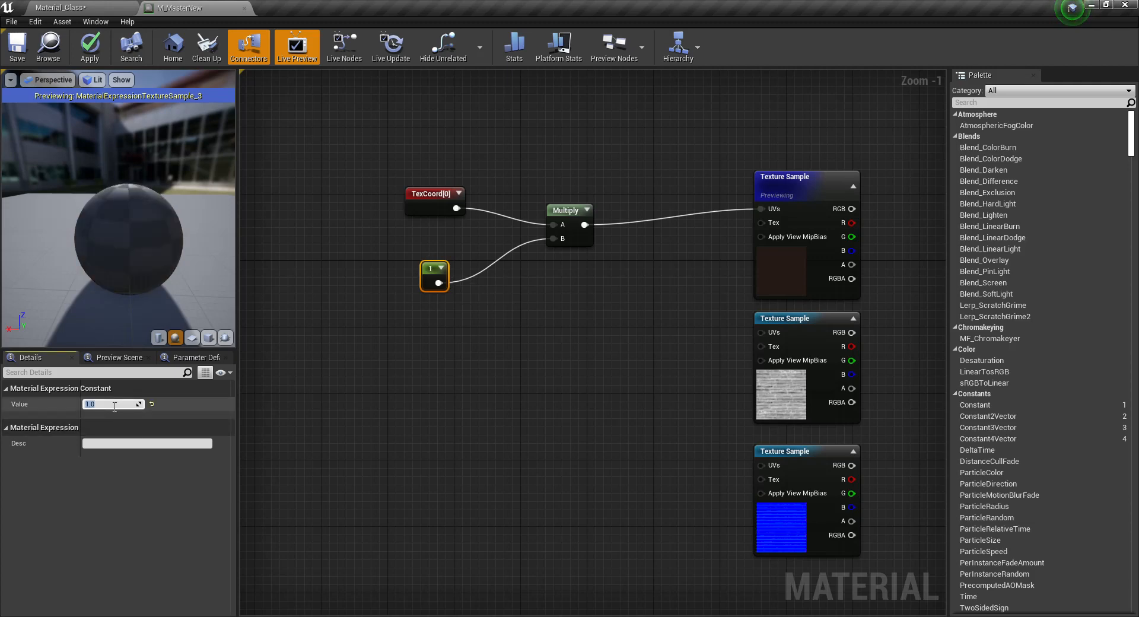
{"action": "scroll", "coordinate": [146, 255], "scroll_direction": "up", "scroll_amount": 3}
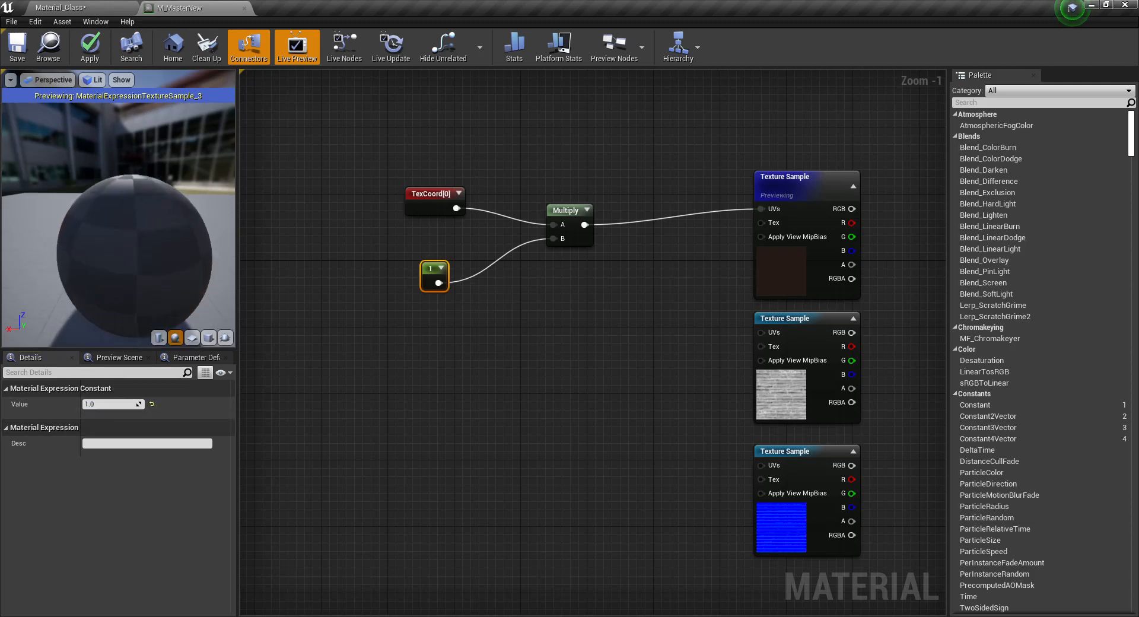
{"action": "left_click_drag", "start_coordinate": [148, 257], "coordinate": [229, 237]}
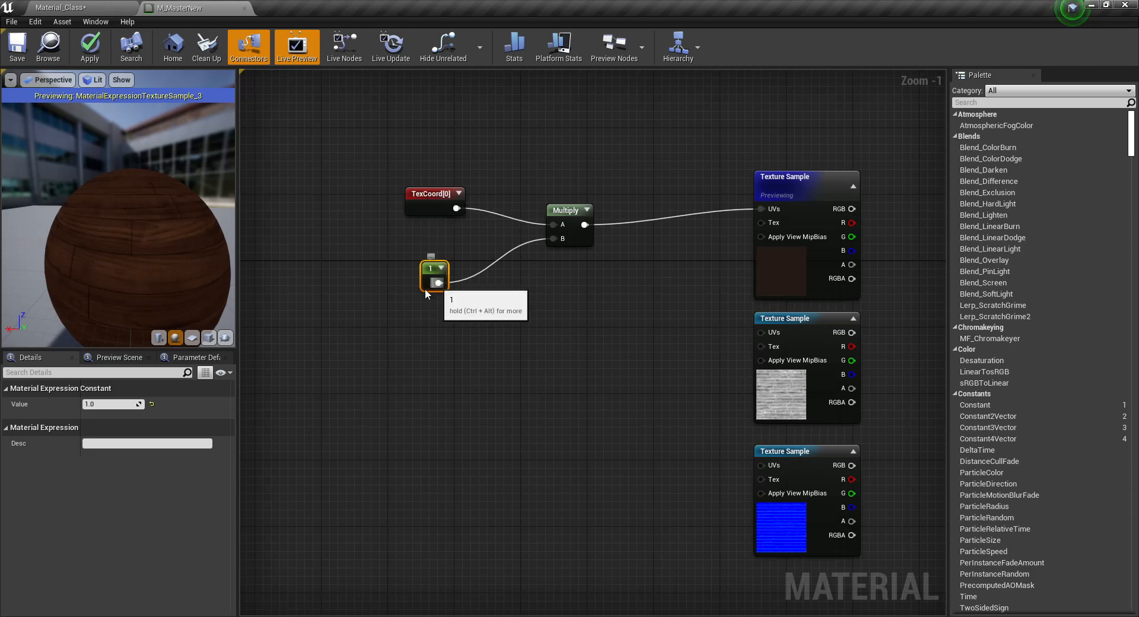
{"action": "left_click_drag", "start_coordinate": [158, 271], "coordinate": [178, 242]}
Connect the diffuse Texture Sample's RGB output to the Base Color input of M_MasterNew.
{"action": "right_click_drag", "start_coordinate": [620, 315], "coordinate": [456, 322]}
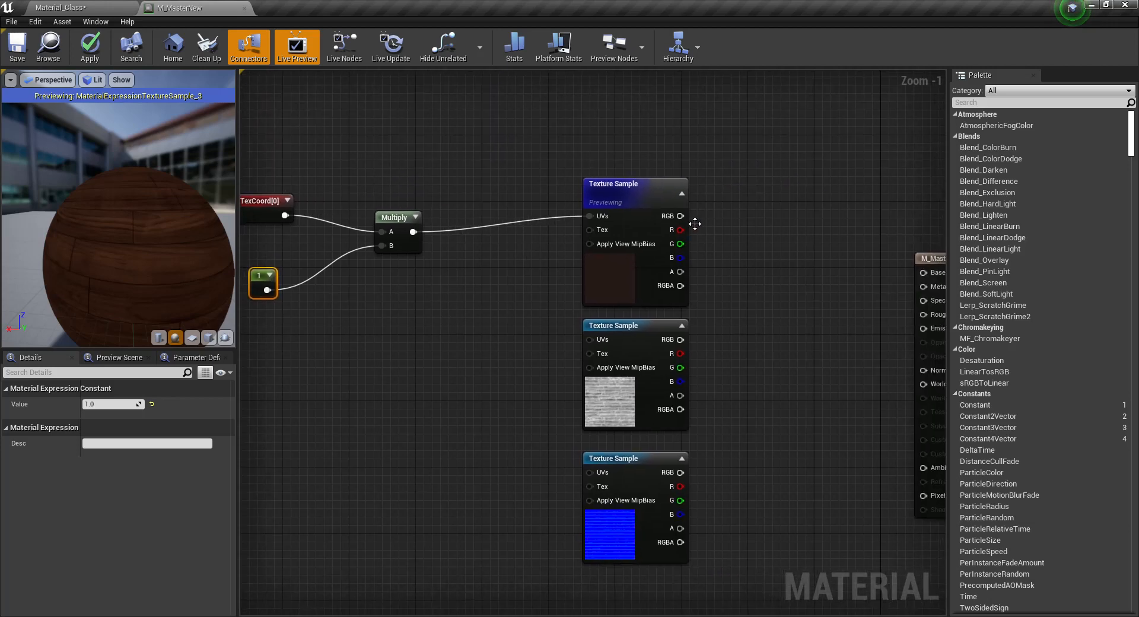
{"action": "left_click_drag", "start_coordinate": [680, 216], "coordinate": [927, 277]}
{"action": "right_click_drag", "start_coordinate": [442, 351], "coordinate": [605, 349]}
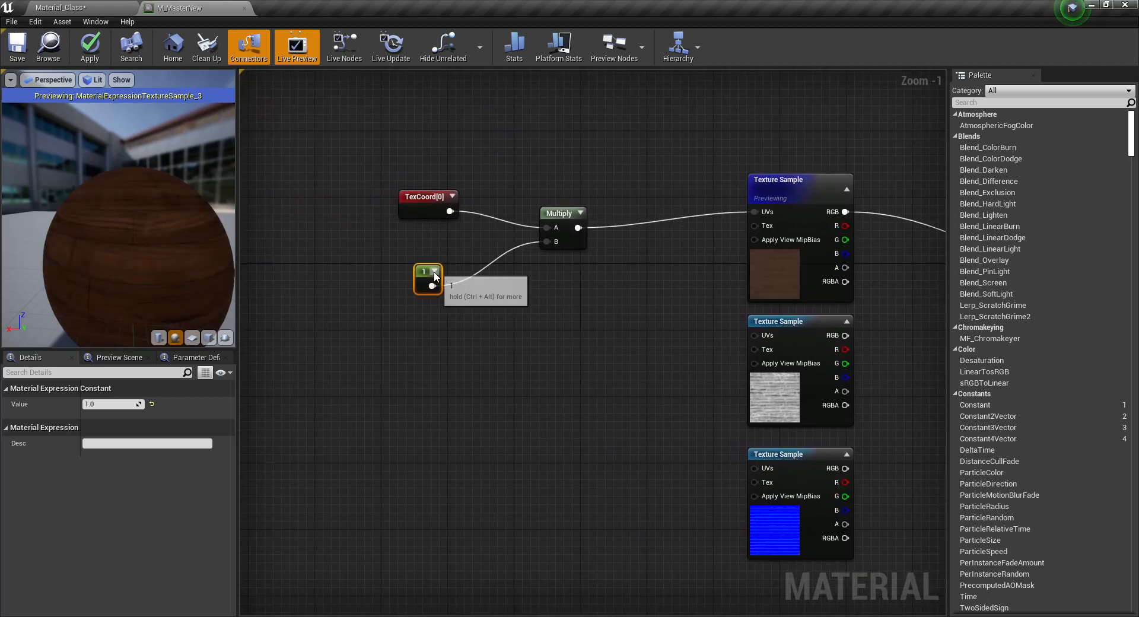
Set the Constant node's value to 4 and inspect the tiling on the preview sphere.
{"action": "mouse_move", "coordinate": [435, 276]}
{"action": "left_mouse_down"}
{"action": "mouse_move", "coordinate": [406, 277]}
{"action": "mouse_move", "coordinate": [448, 291]}
{"action": "mouse_move", "coordinate": [420, 288]}
{"action": "left_mouse_up"}
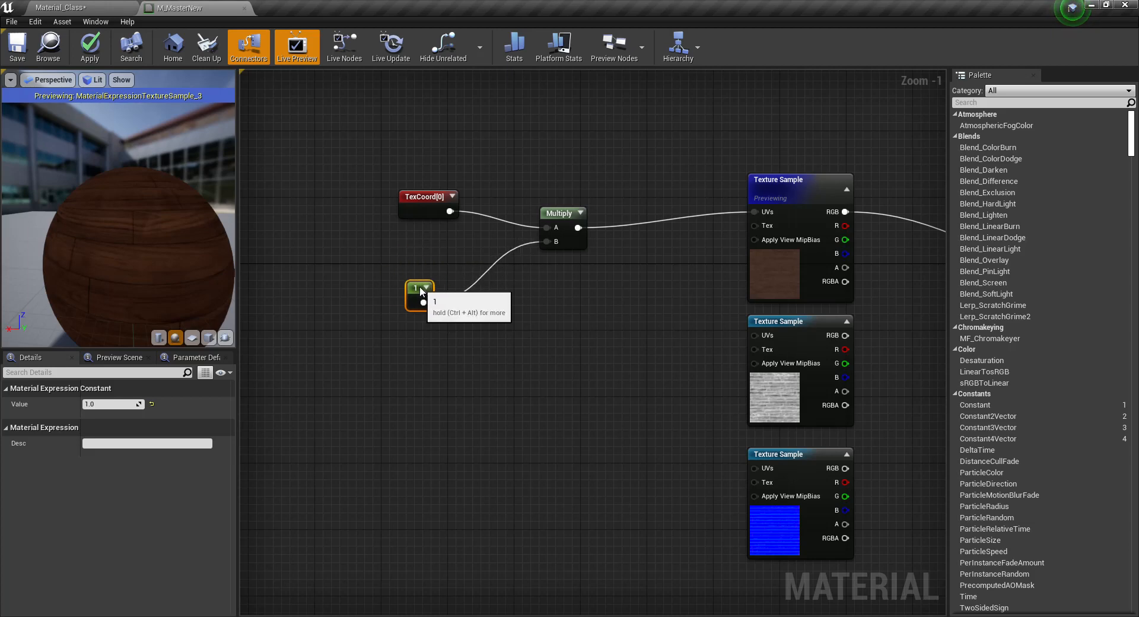
{"action": "left_click", "coordinate": [122, 404]}
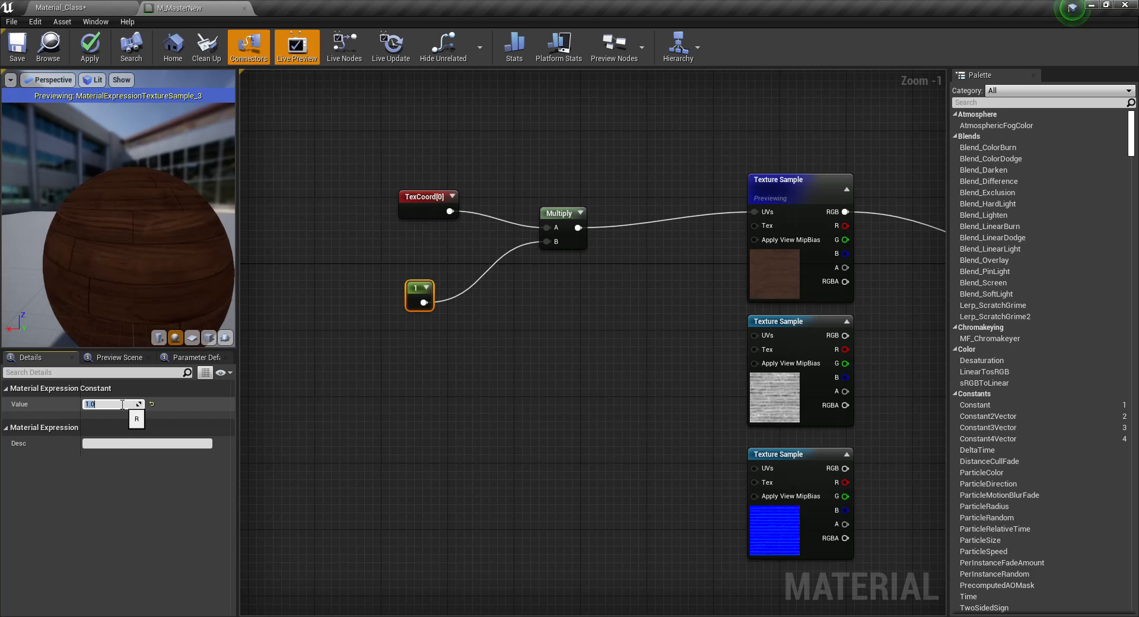
{"action": "key", "text": "Return"}
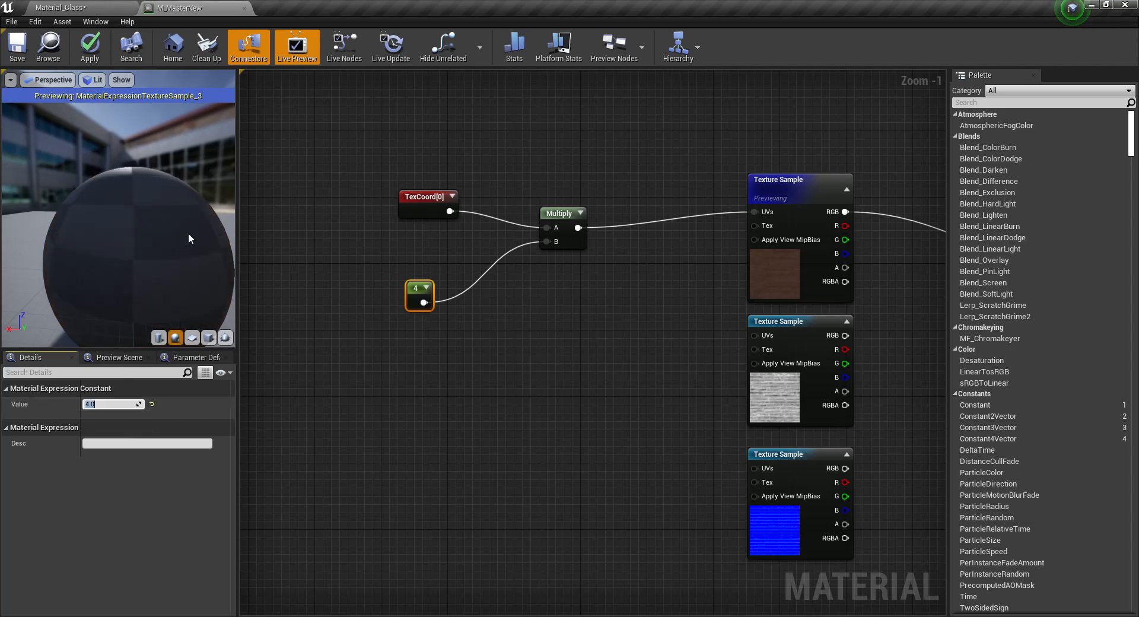
{"action": "right_click_drag", "start_coordinate": [189, 233], "coordinate": [191, 244]}
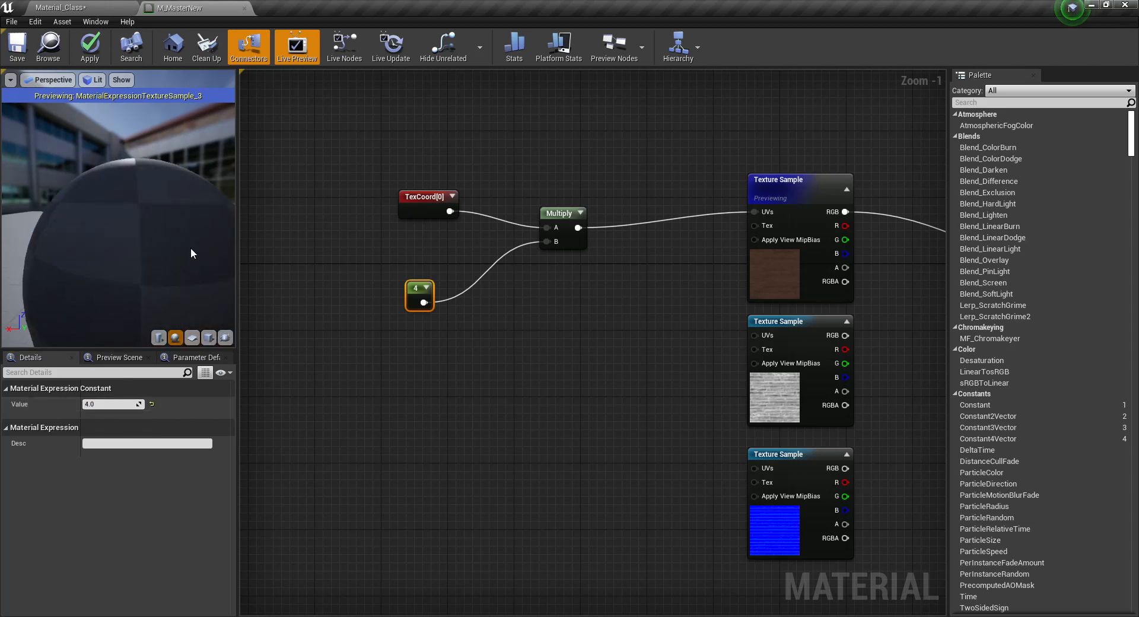
{"action": "left_click_drag", "start_coordinate": [191, 249], "coordinate": [178, 255]}
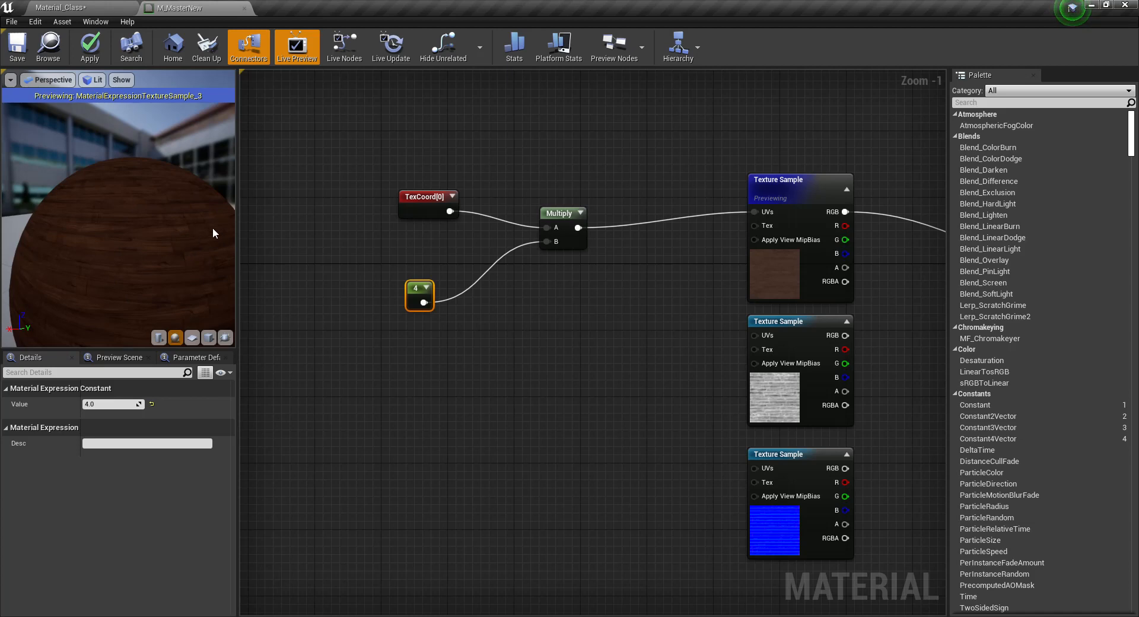
Move the Multiply node up slightly so its A input lines up with the TexCoord output.
{"action": "mouse_move", "coordinate": [559, 217]}
{"action": "left_mouse_down"}
{"action": "mouse_move", "coordinate": [573, 209]}
{"action": "mouse_move", "coordinate": [564, 202]}
{"action": "left_mouse_up"}
{"action": "right_click_drag", "start_coordinate": [645, 234], "coordinate": [495, 222]}
{"action": "scroll", "coordinate": [500, 240], "scroll_direction": "down", "scroll_amount": 1}
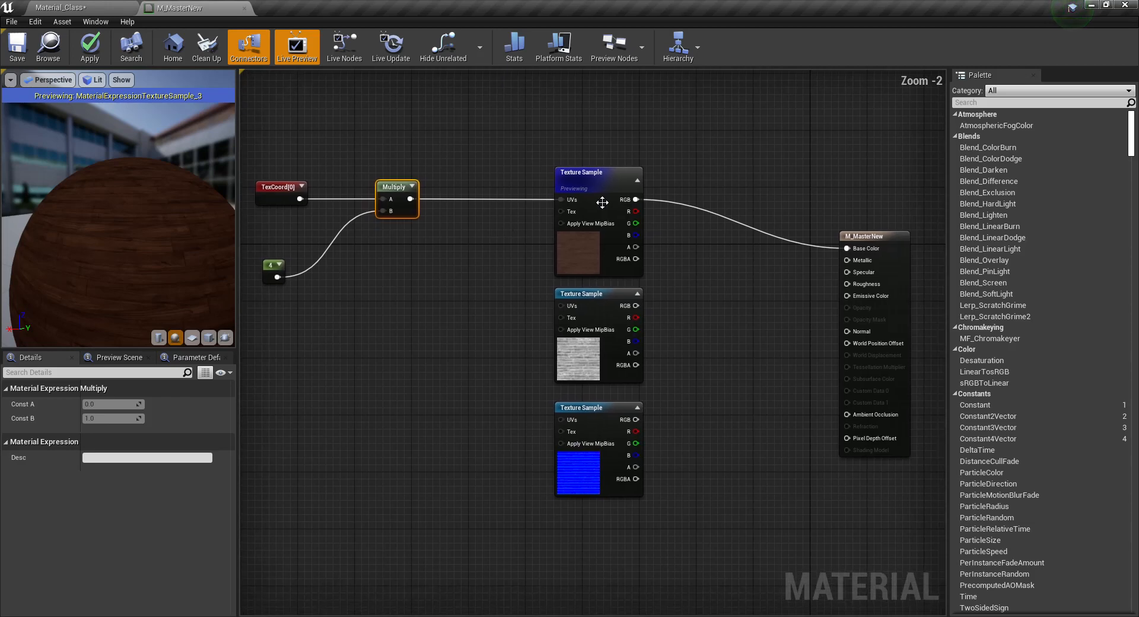
Stop previewing the diffuse Texture Sample and move the Constant node closer to the Multiply node.
{"action": "right_click", "coordinate": [597, 172]}
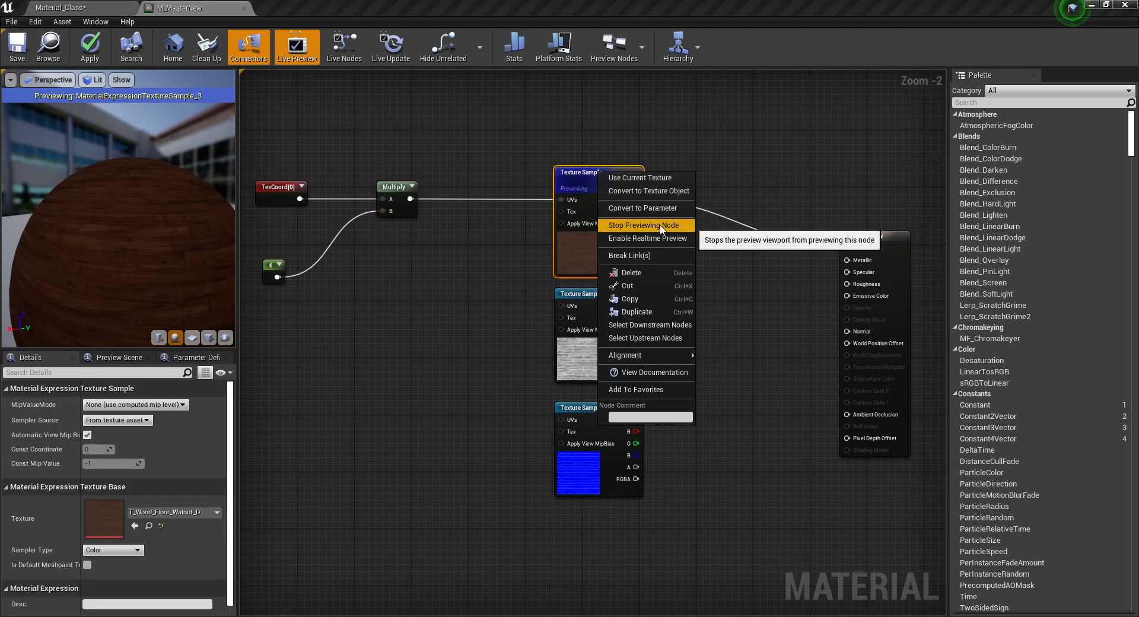
{"action": "left_click", "coordinate": [640, 225]}
{"action": "right_click_drag", "start_coordinate": [373, 251], "coordinate": [545, 287]}
{"action": "scroll", "coordinate": [578, 248], "scroll_direction": "up", "scroll_amount": 2}
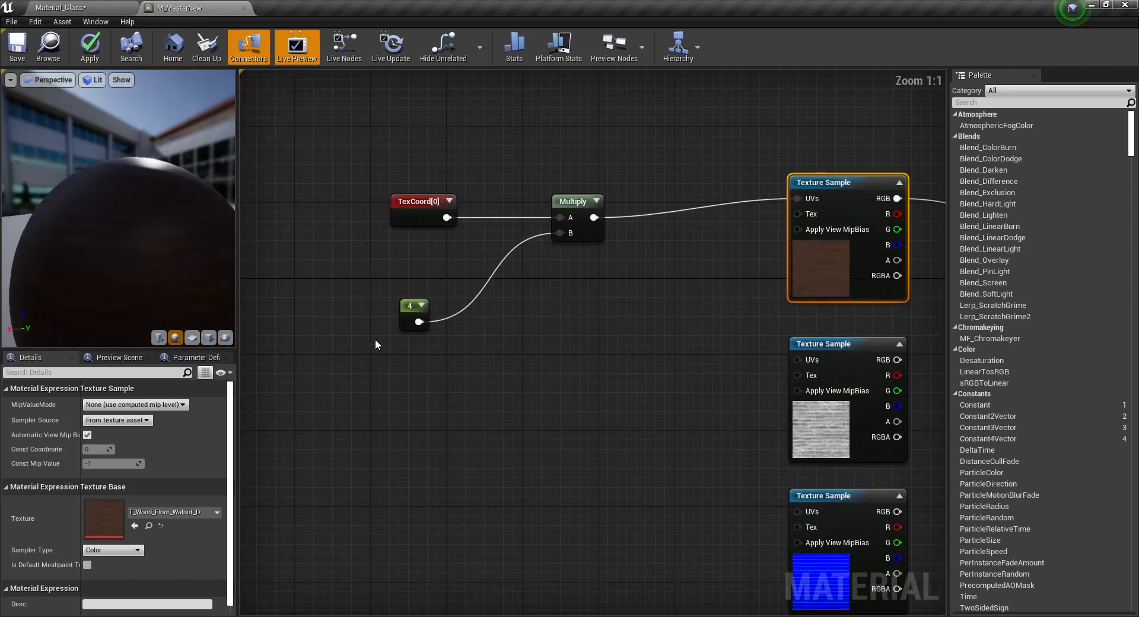
{"action": "left_click_drag", "start_coordinate": [404, 318], "coordinate": [428, 294]}
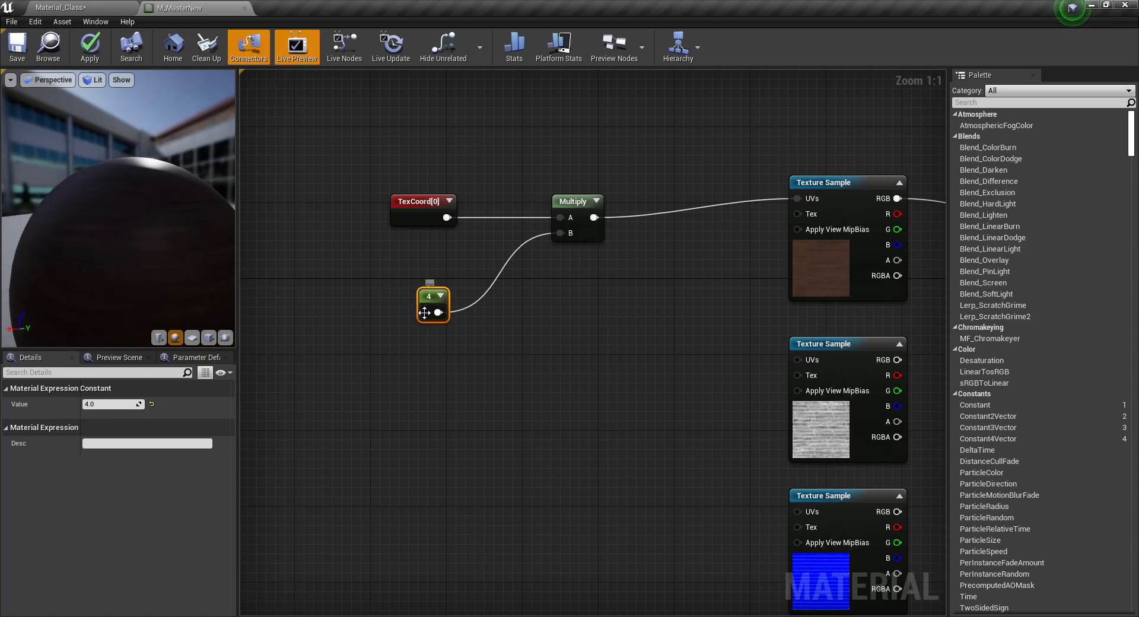
Save M_MasterNew and check the tiled texture on the preview mesh in the Material_Class level.
{"action": "left_click", "coordinate": [60, 8]}
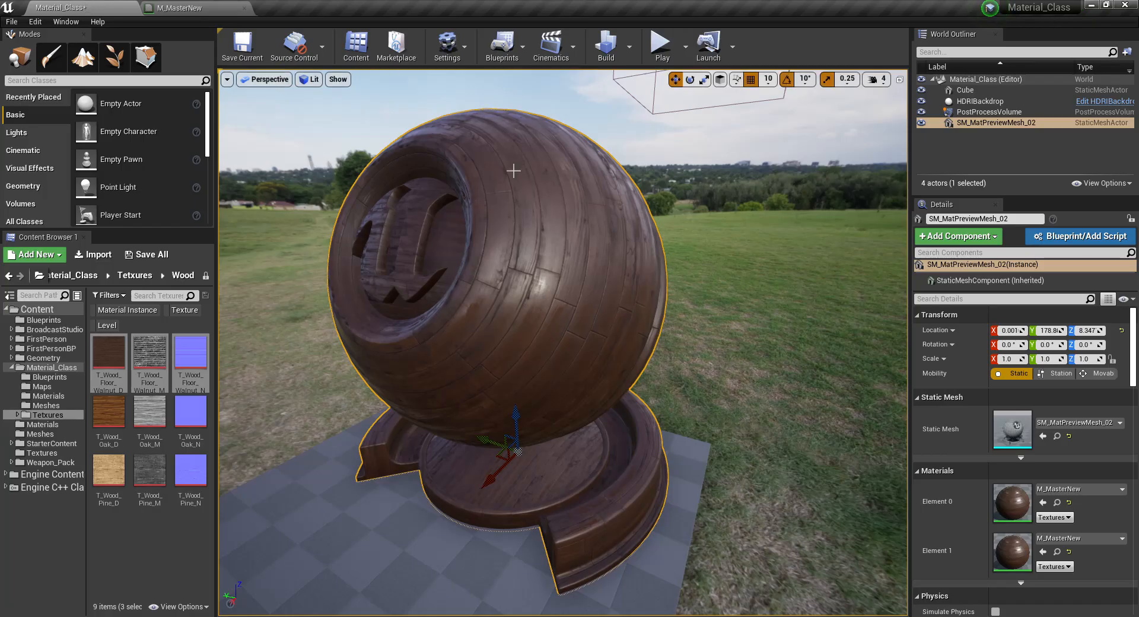
{"action": "left_click", "coordinate": [184, 7]}
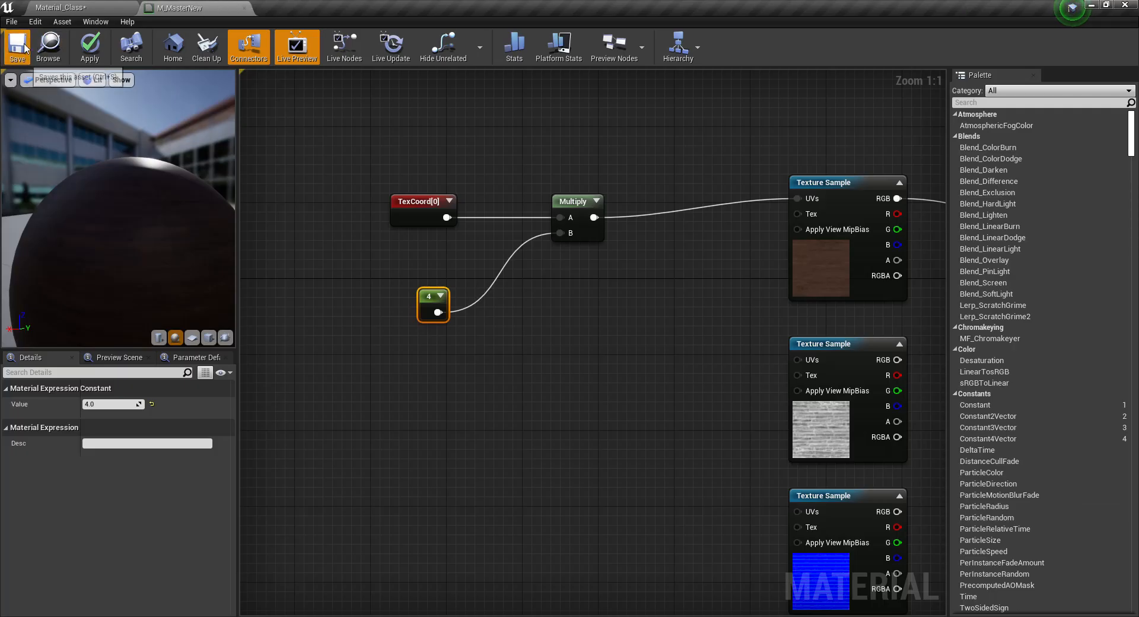
{"action": "left_click", "coordinate": [18, 46]}
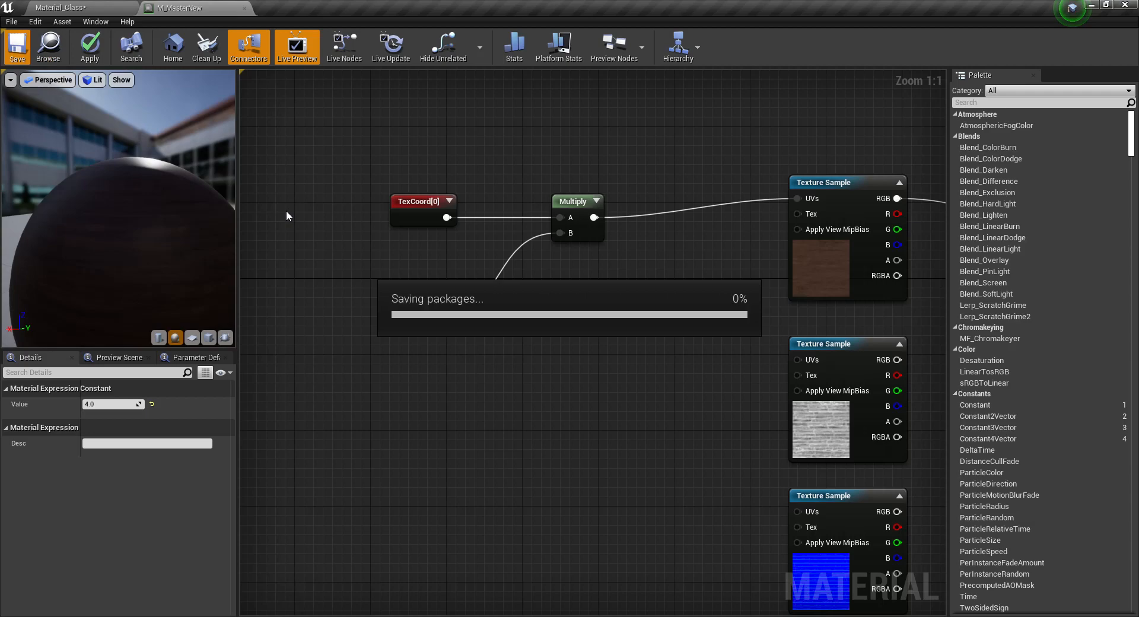
{"action": "left_click", "coordinate": [59, 8]}
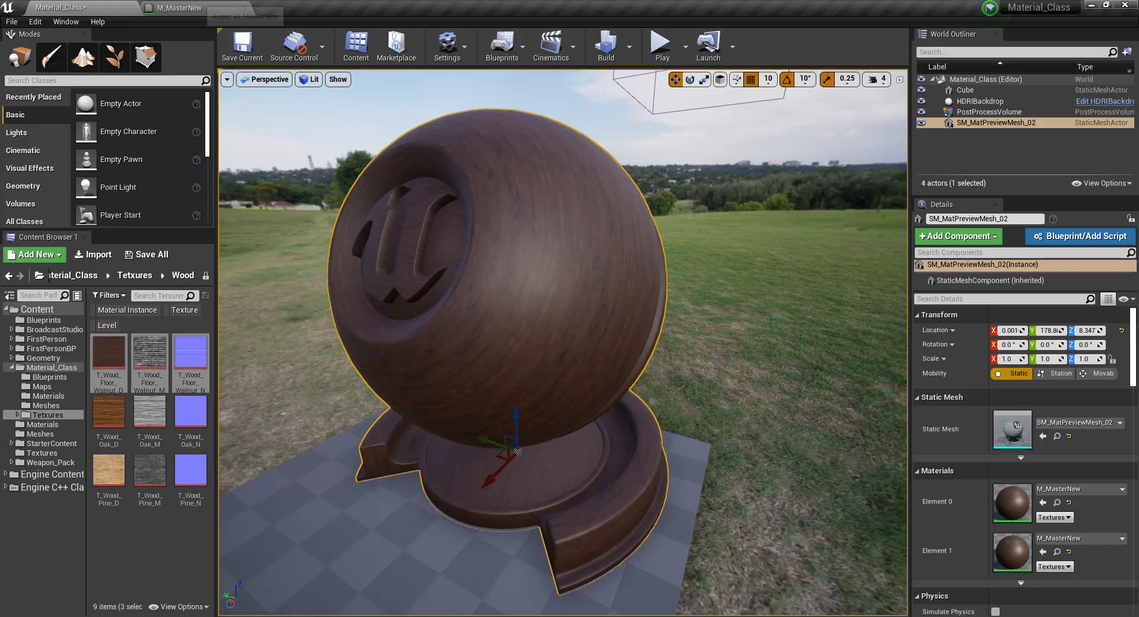
{"action": "left_click", "coordinate": [184, 8]}
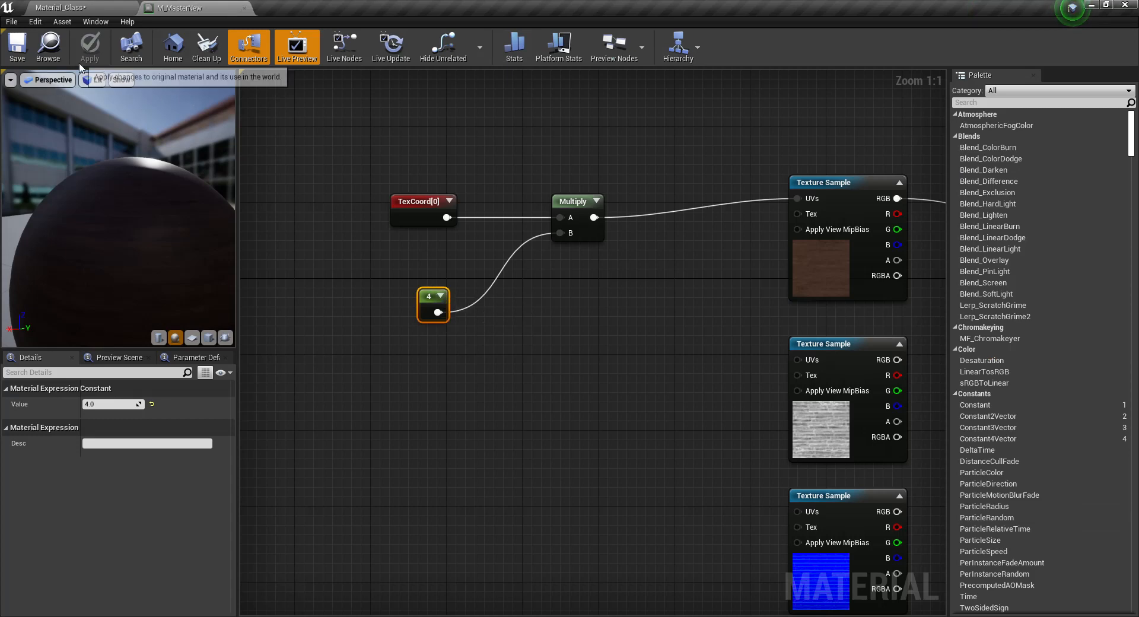
{"action": "left_click", "coordinate": [59, 8]}
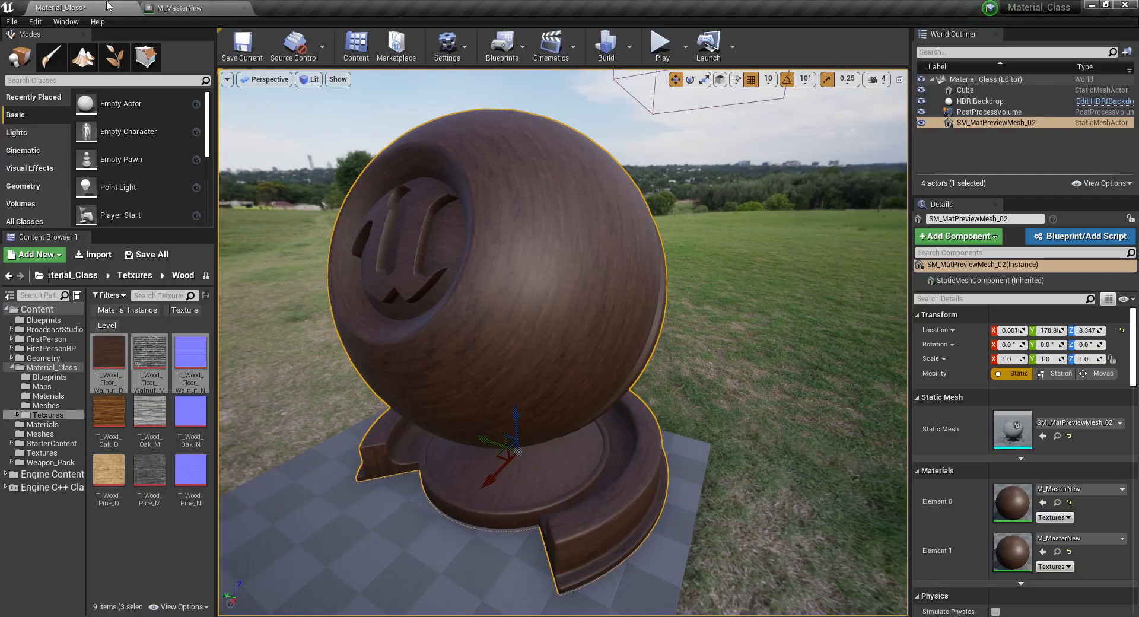
Convert the Constant node feeding Multiply's B input to a parameter named Base Scale.
{"action": "left_click", "coordinate": [184, 7]}
{"action": "right_click_drag", "start_coordinate": [713, 371], "coordinate": [719, 376]}
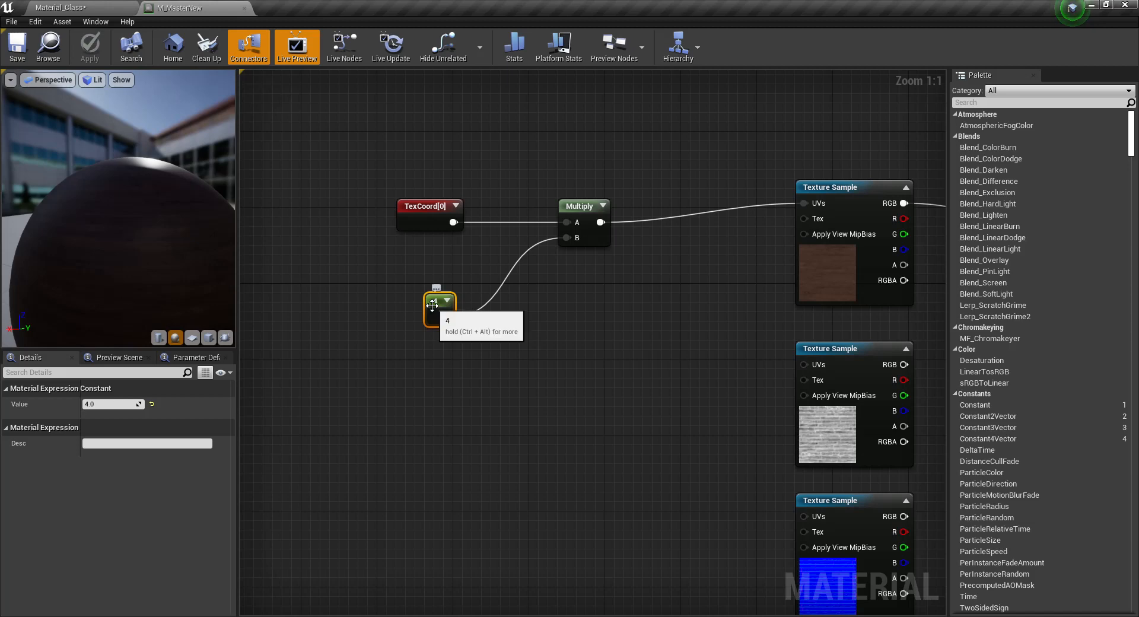
{"action": "right_click", "coordinate": [433, 303]}
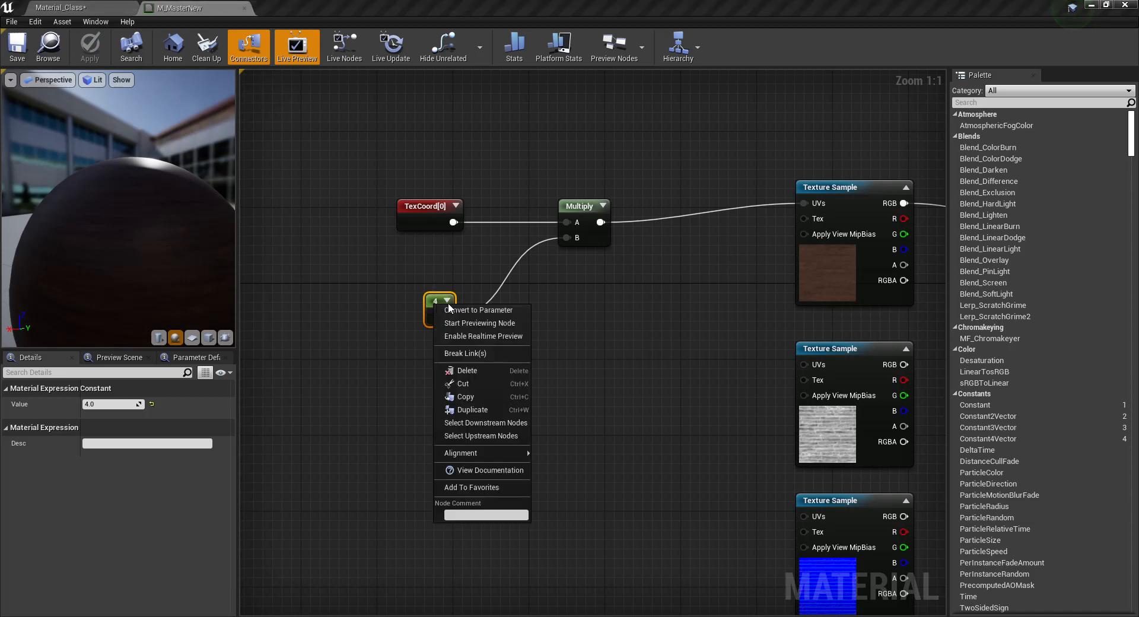
{"action": "left_click", "coordinate": [489, 310]}
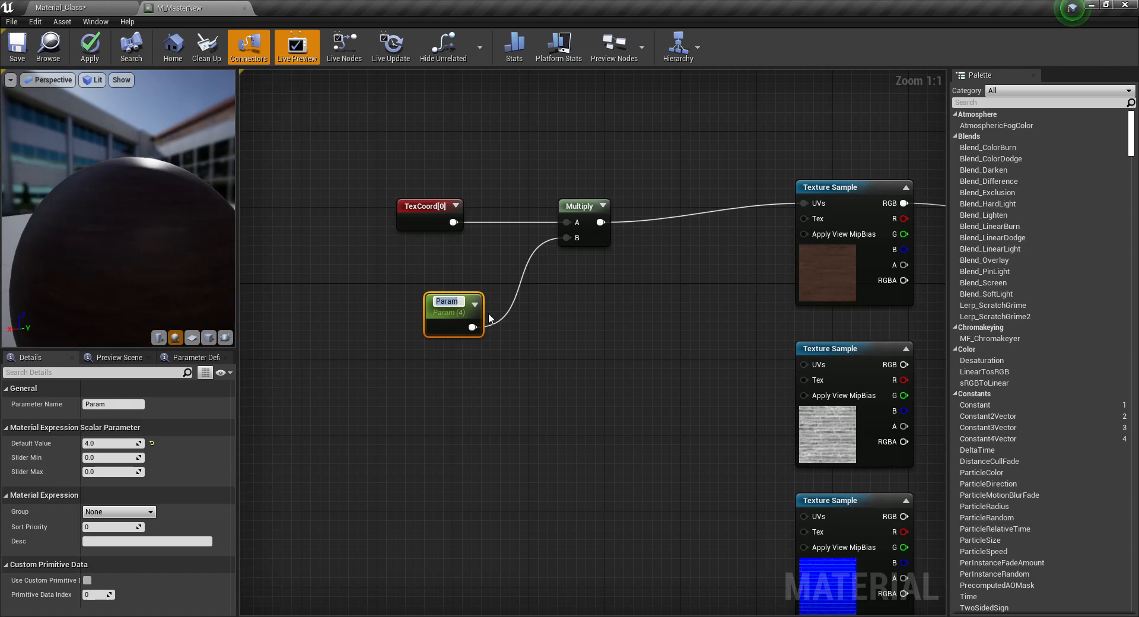
{"action": "type", "text": "Base Scale"}
{"action": "key", "text": "Return"}
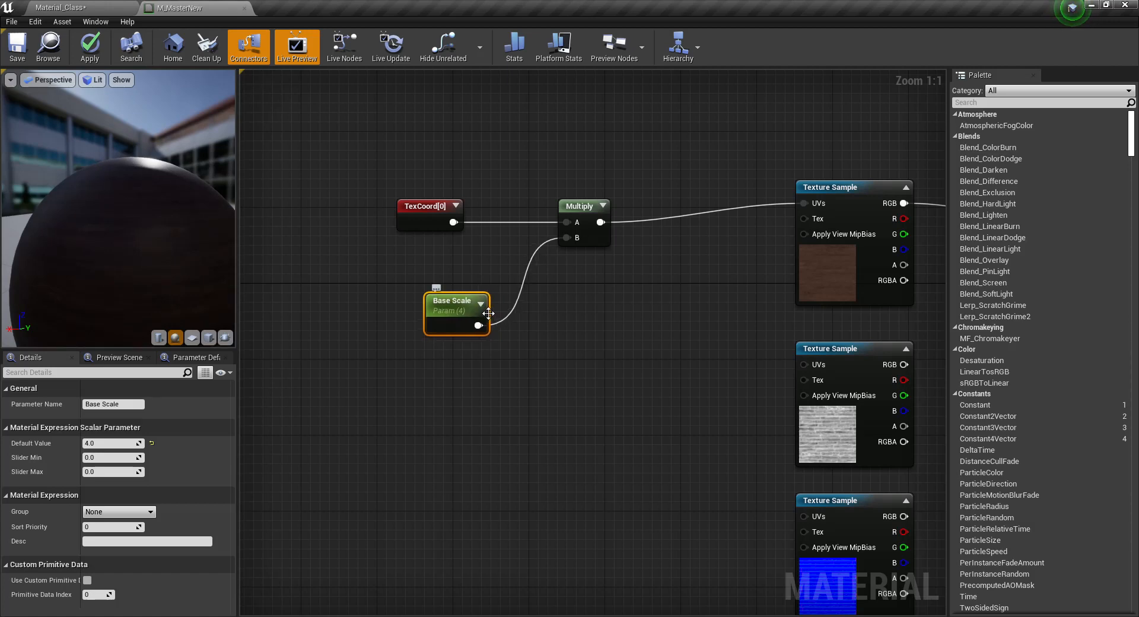
Save M_MasterNew with the Base Scale parameter, take a brief look at the level and return to the material graph.
{"action": "right_click_drag", "start_coordinate": [507, 409], "coordinate": [502, 359]}
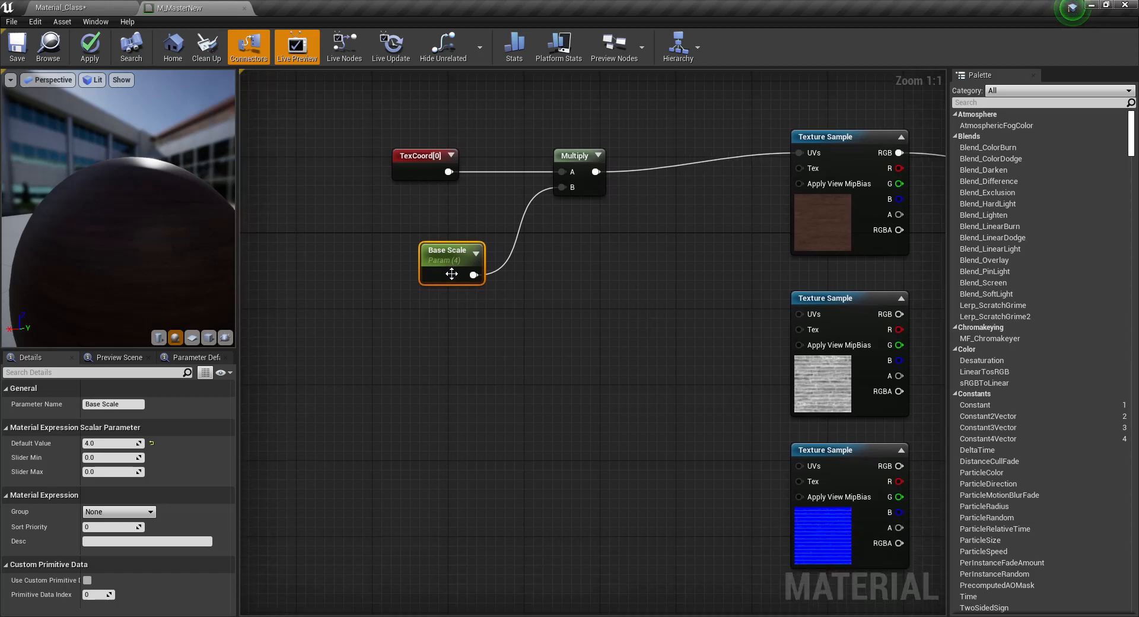
{"action": "right_click_drag", "start_coordinate": [612, 291], "coordinate": [631, 313]}
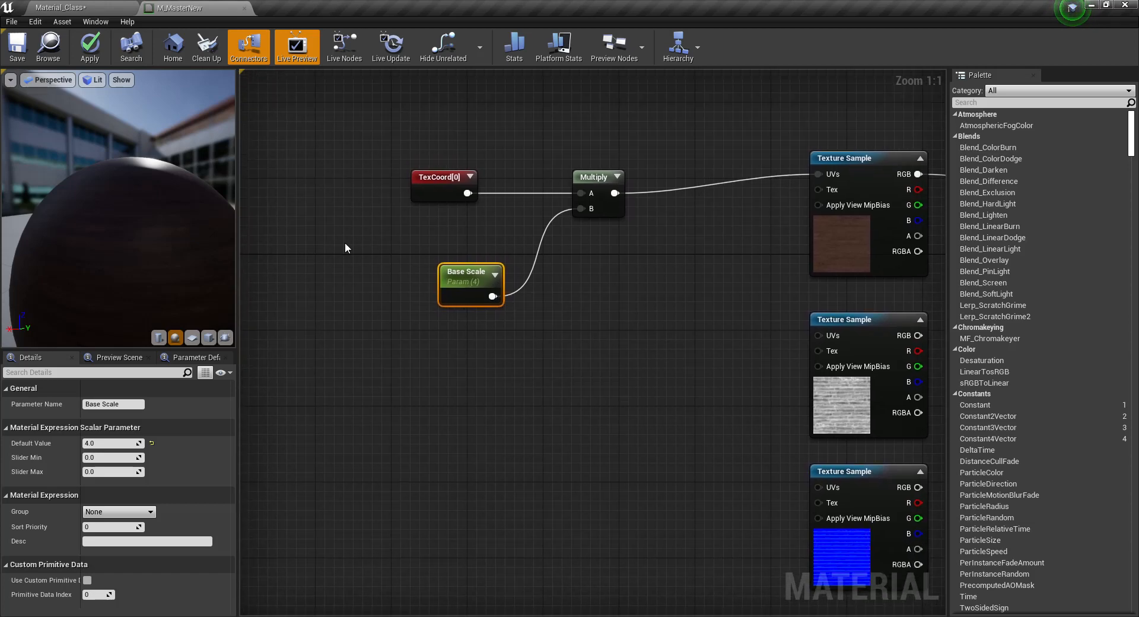
{"action": "left_click", "coordinate": [17, 46]}
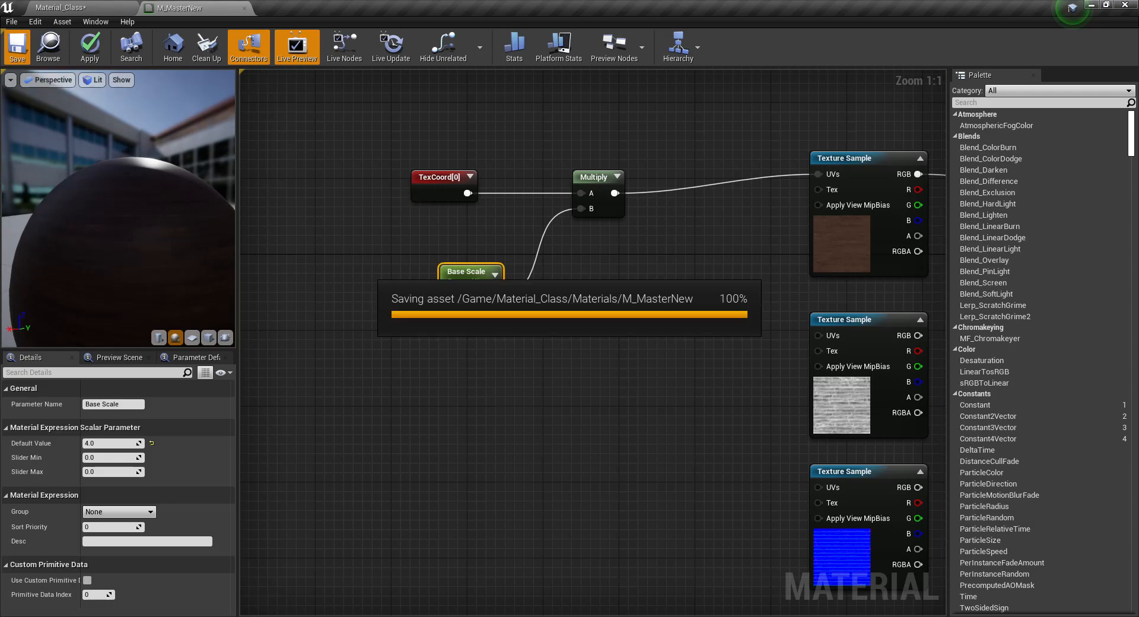
{"action": "left_click", "coordinate": [65, 7]}
{"action": "left_click", "coordinate": [176, 5]}
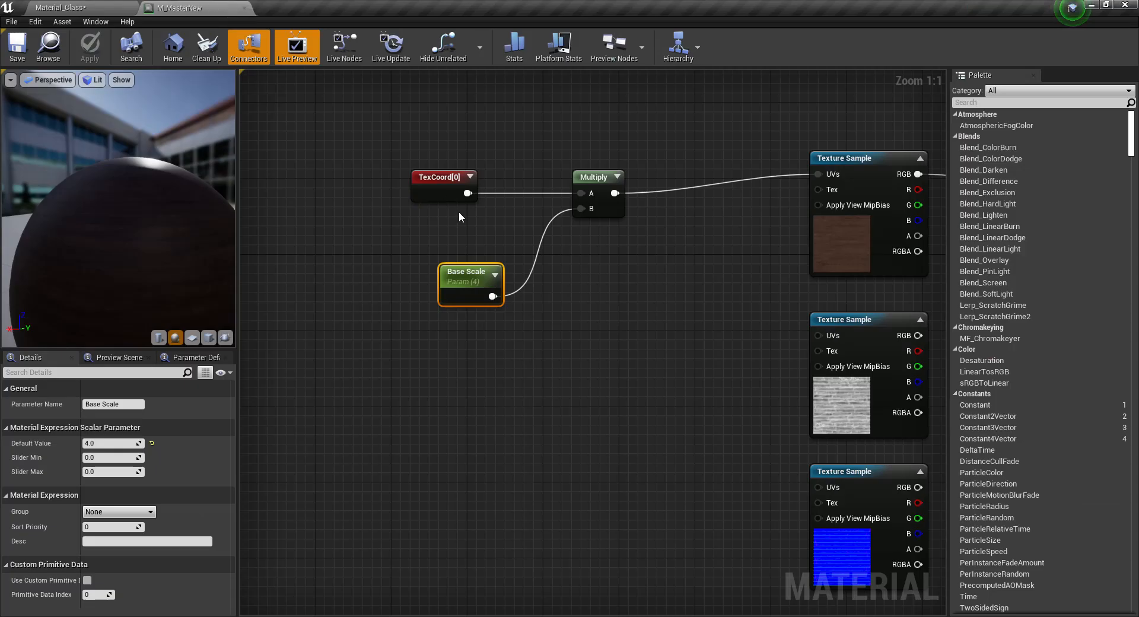
Create a material instance from M_MasterNew in the Materials folder and name it MI_WoodNew.
{"action": "left_click", "coordinate": [511, 386]}
{"action": "key", "text": "ctrl+b"}
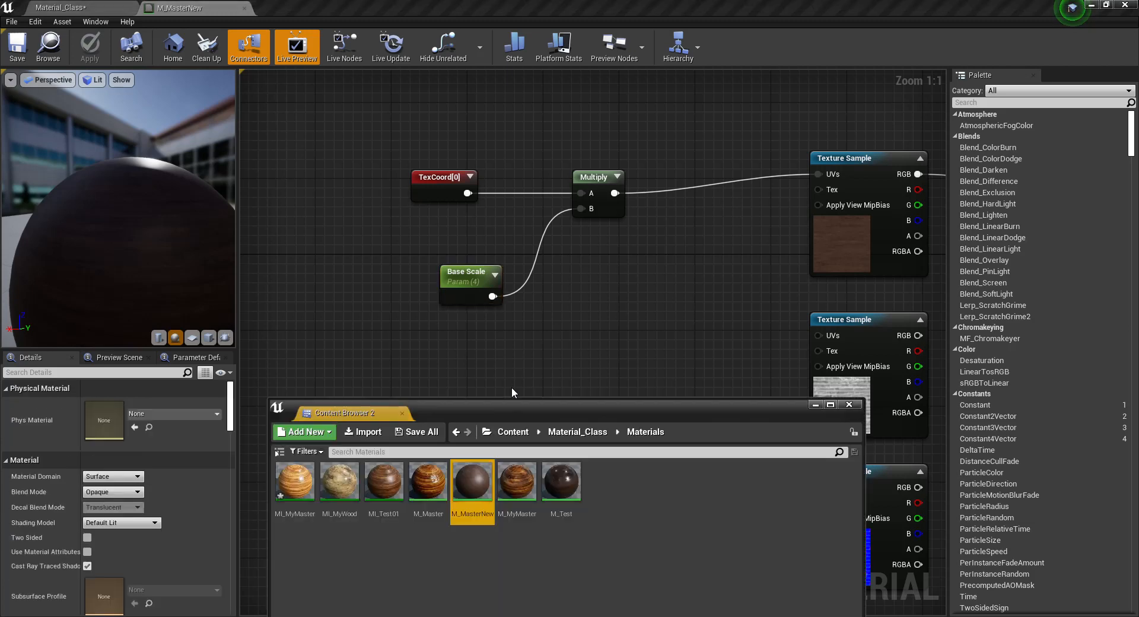
{"action": "right_click", "coordinate": [480, 477]}
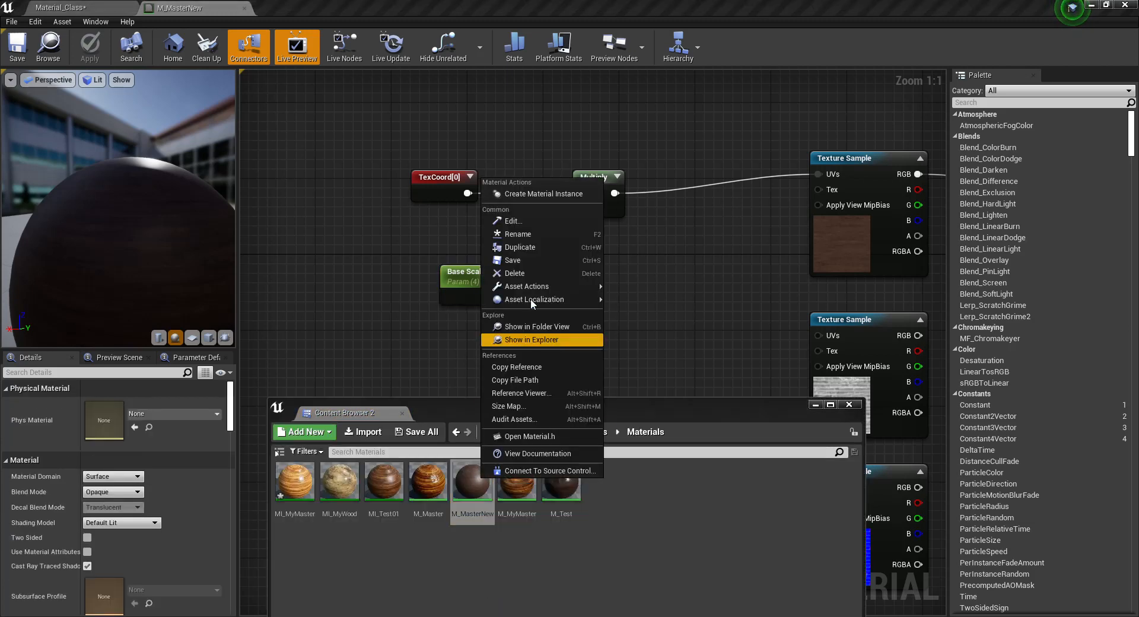
{"action": "left_click", "coordinate": [552, 194]}
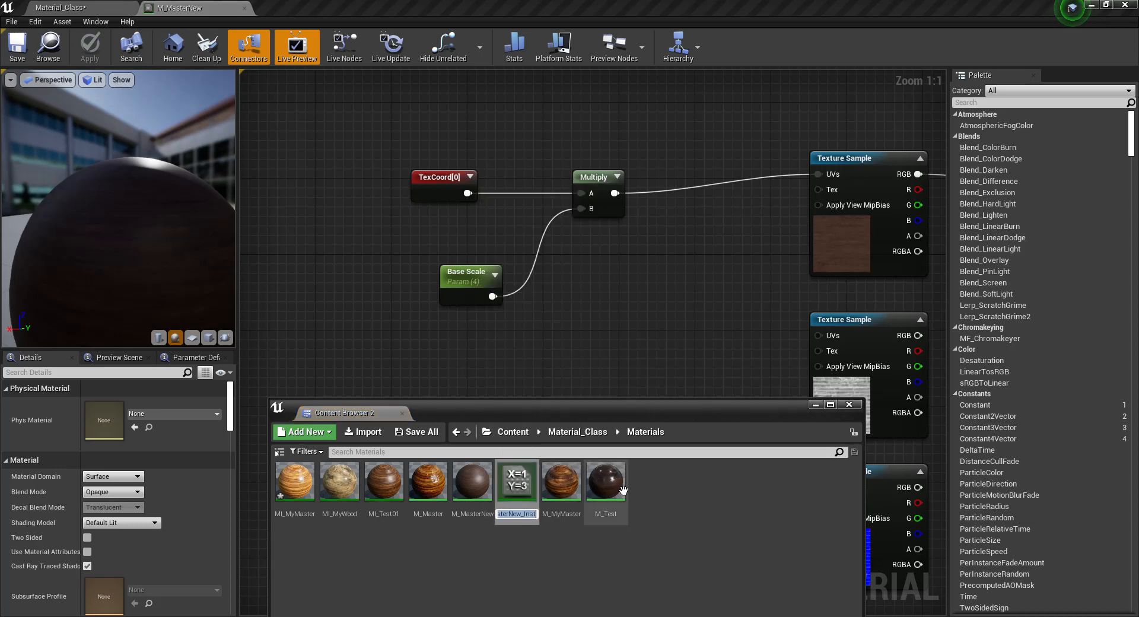
{"action": "type", "text": "M"}
{"action": "type", "text": "I"}
{"action": "type", "text": "_"}
{"action": "type", "text": "Ma"}
{"action": "key", "text": "BackSpace"}
{"action": "key", "text": "BackSpace"}
{"action": "type", "text": "WoodNew"}
{"action": "key", "text": "Return"}
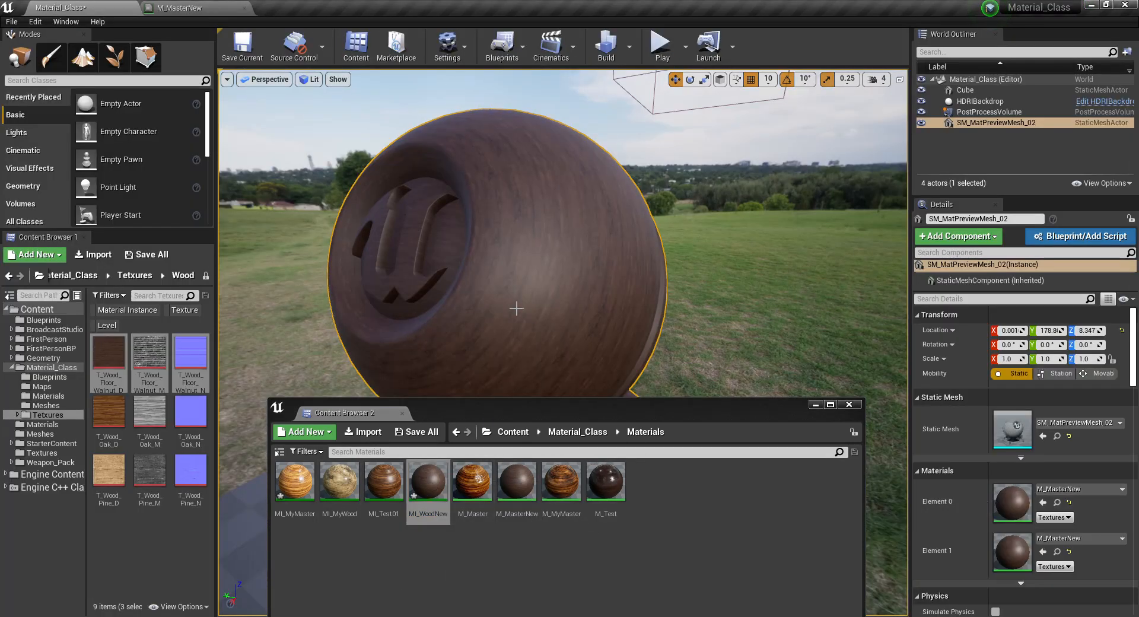
Assign MI_WoodNew to material Element 0 of SM_MatPreviewMesh_02 and open the instance for editing.
{"action": "left_click", "coordinate": [1042, 502]}
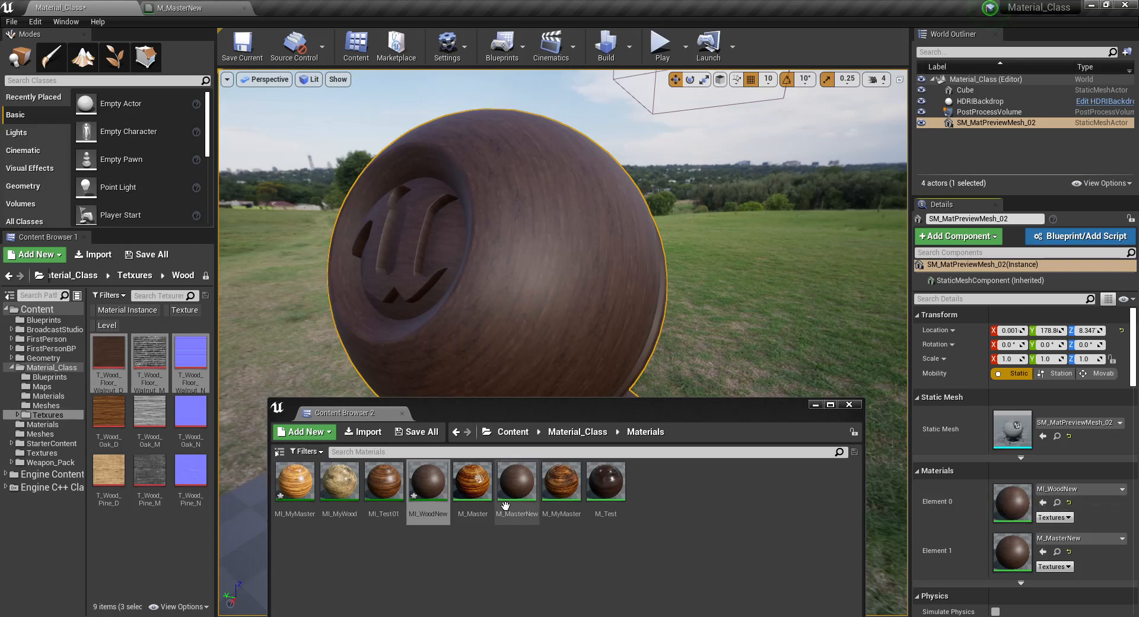
{"action": "left_click_drag", "start_coordinate": [568, 412], "coordinate": [610, 422]}
{"action": "double_click", "coordinate": [484, 493]}
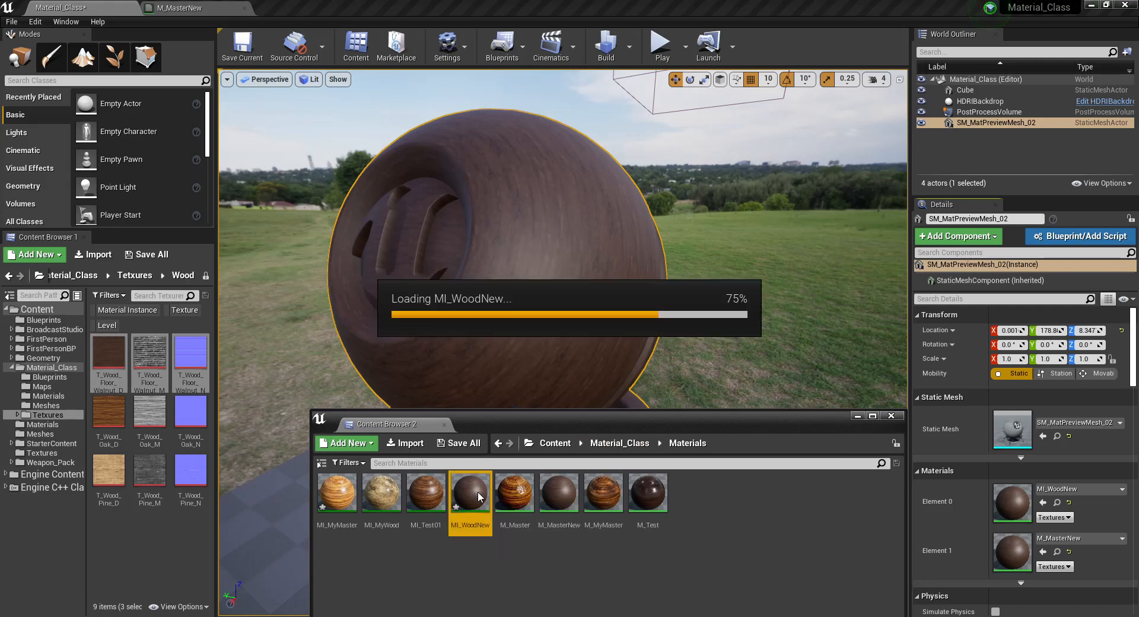
Dismiss the floating content browser and place the MI_WoodNew editor beside the preview mesh.
{"action": "left_click_drag", "start_coordinate": [303, 8], "coordinate": [579, 159]}
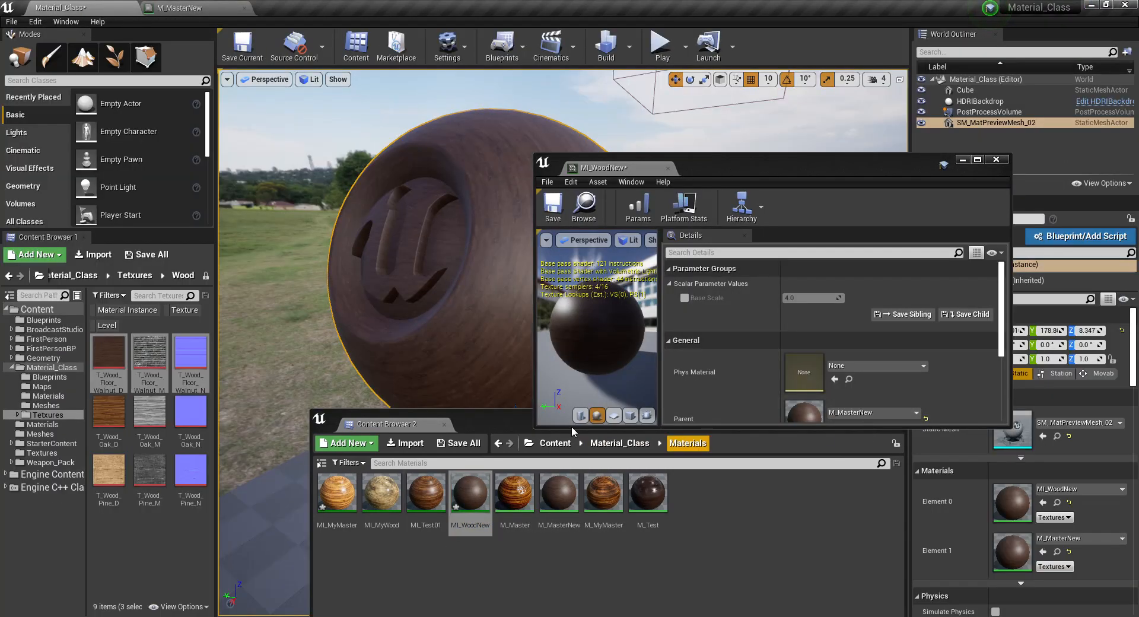
{"action": "left_click_drag", "start_coordinate": [497, 414], "coordinate": [398, 414]}
{"action": "left_click", "coordinate": [796, 417]}
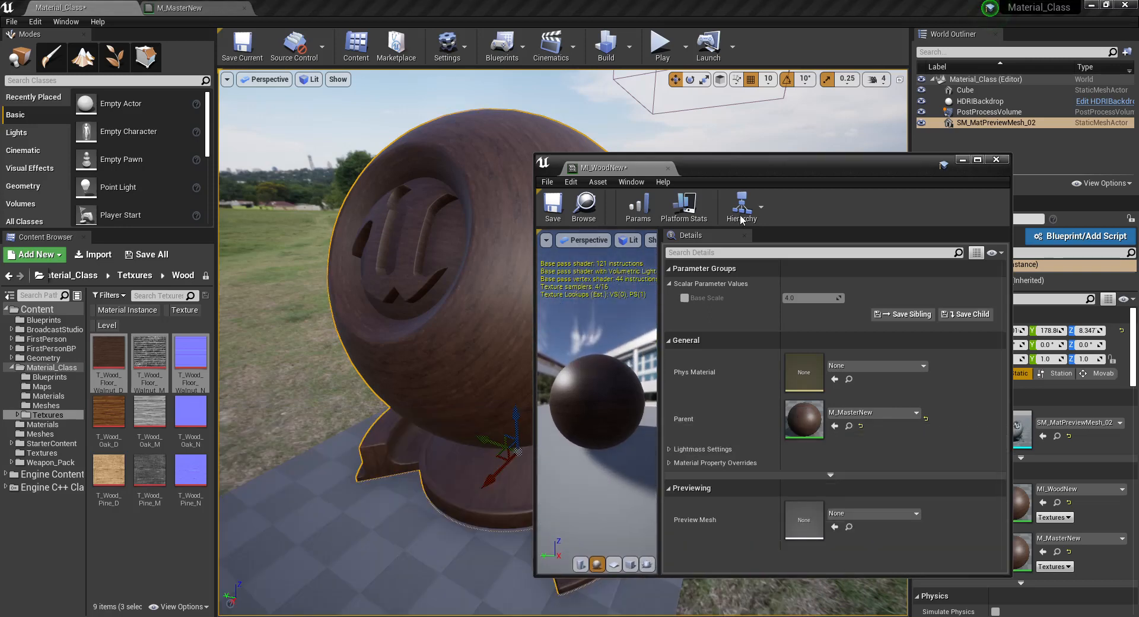
{"action": "left_click_drag", "start_coordinate": [800, 160], "coordinate": [914, 128]}
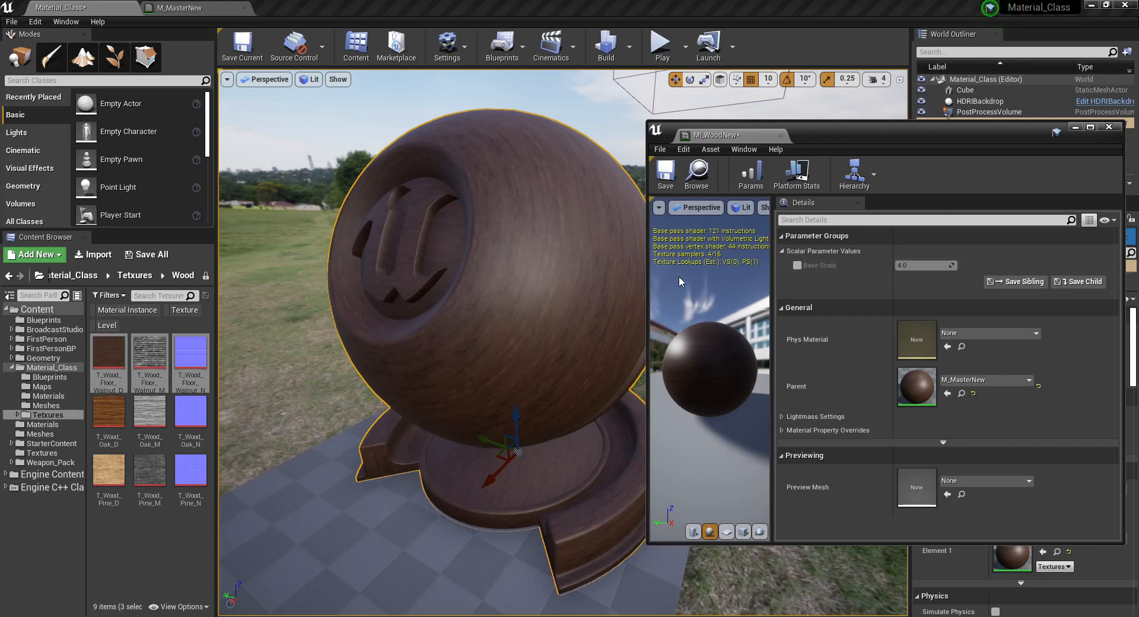
Inspect the Base Scale parameter node in the M_MasterNew graph and return to the level.
{"action": "left_click", "coordinate": [179, 8]}
{"action": "left_click", "coordinate": [449, 281]}
{"action": "mouse_move", "coordinate": [450, 281]}
{"action": "left_mouse_down"}
{"action": "mouse_move", "coordinate": [475, 276]}
{"action": "mouse_move", "coordinate": [433, 265]}
{"action": "mouse_move", "coordinate": [463, 265]}
{"action": "left_mouse_up"}
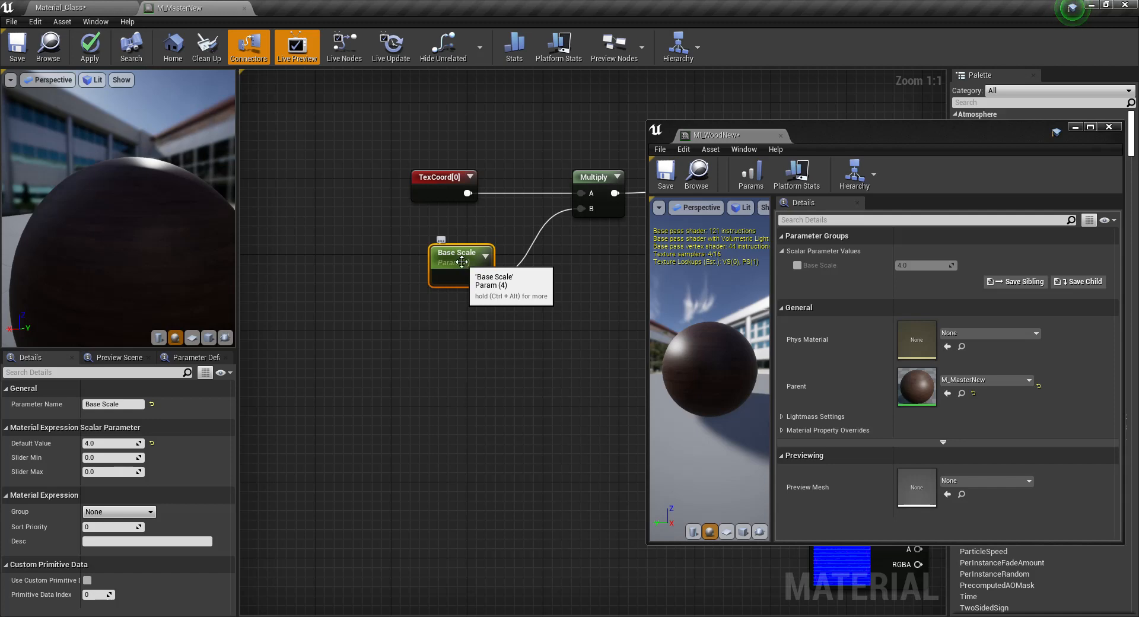
{"action": "left_click", "coordinate": [121, 8]}
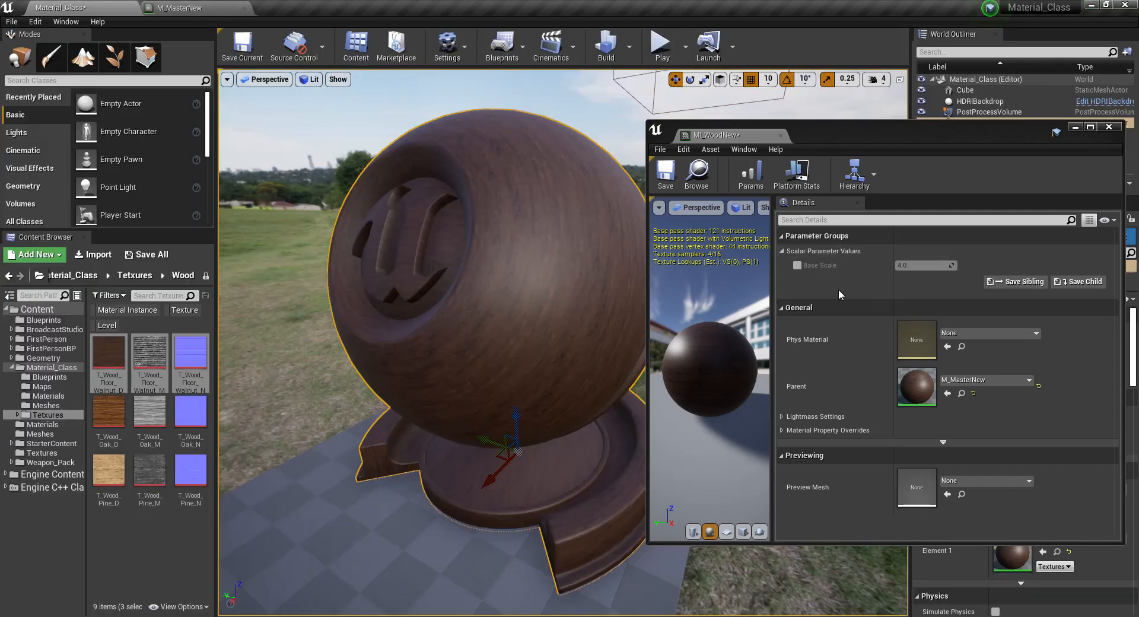
Override Base Scale in MI_WoodNew with 0.865353, return to the M_MasterNew graph and close the instance editor.
{"action": "left_click", "coordinate": [797, 265]}
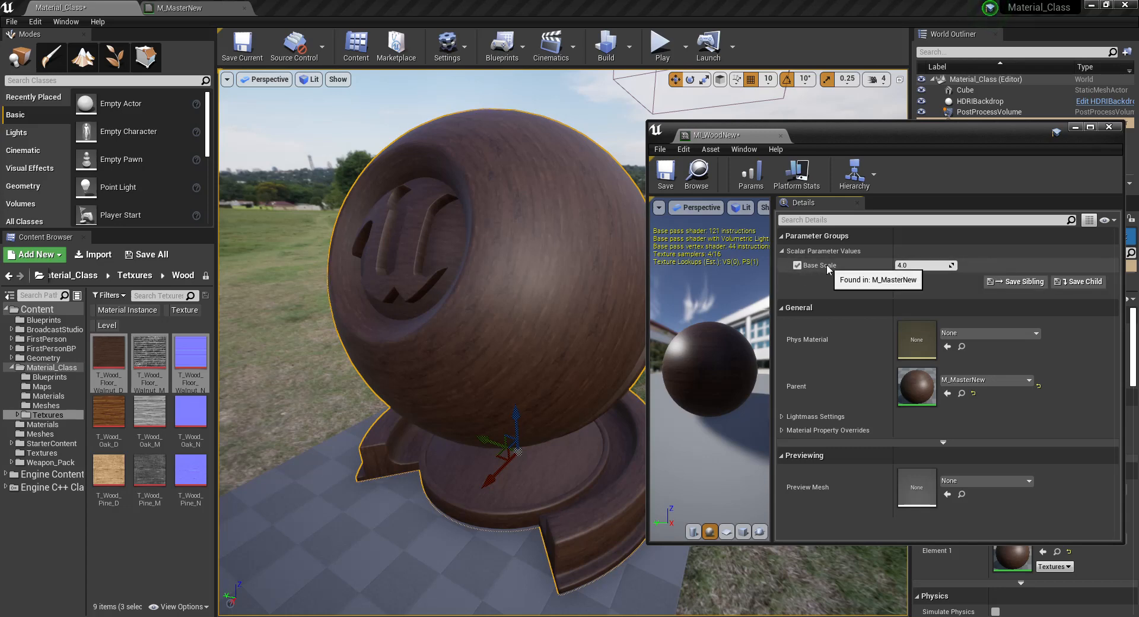
{"action": "mouse_move", "coordinate": [911, 266]}
{"action": "left_mouse_down"}
{"action": "mouse_move", "coordinate": [940, 266]}
{"action": "mouse_move", "coordinate": [904, 266]}
{"action": "left_mouse_up"}
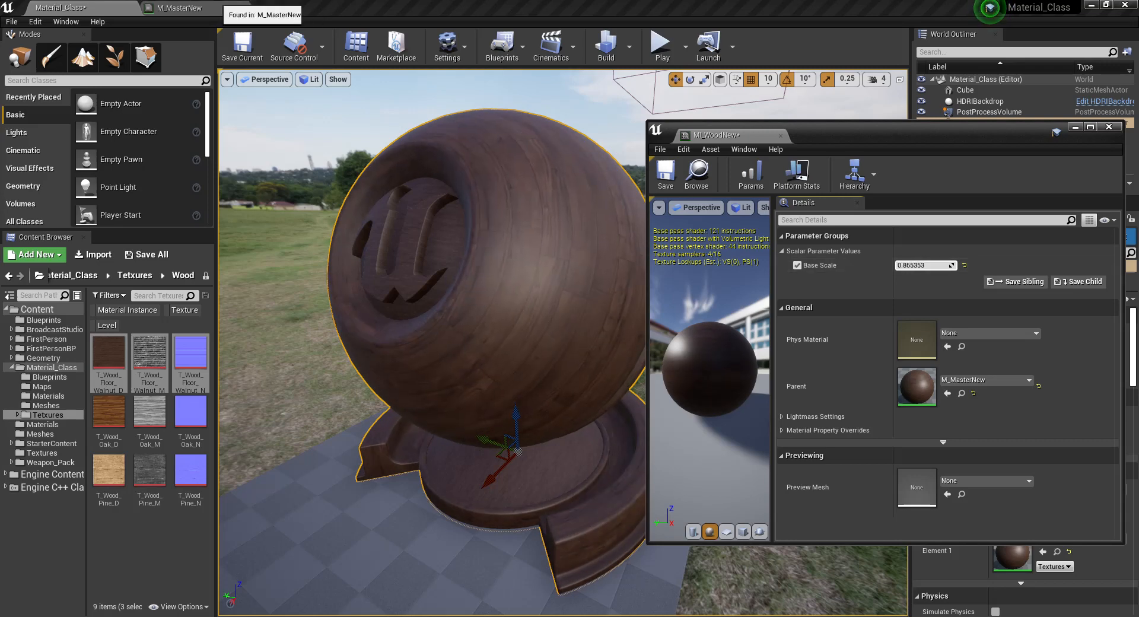
{"action": "left_click", "coordinate": [196, 8]}
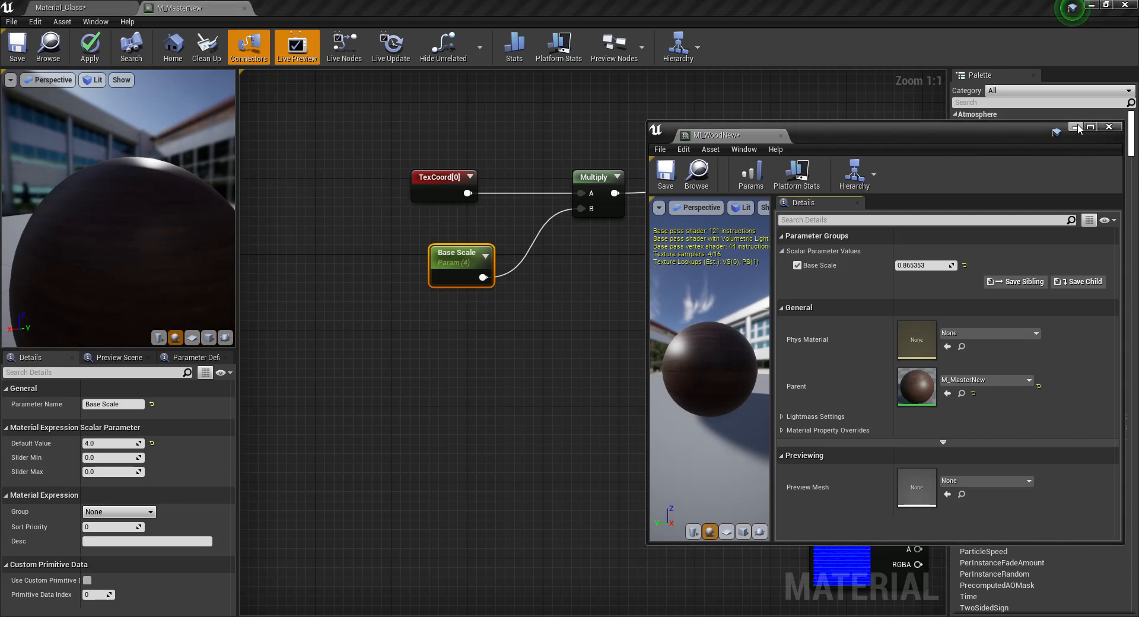
{"action": "left_click", "coordinate": [1109, 127]}
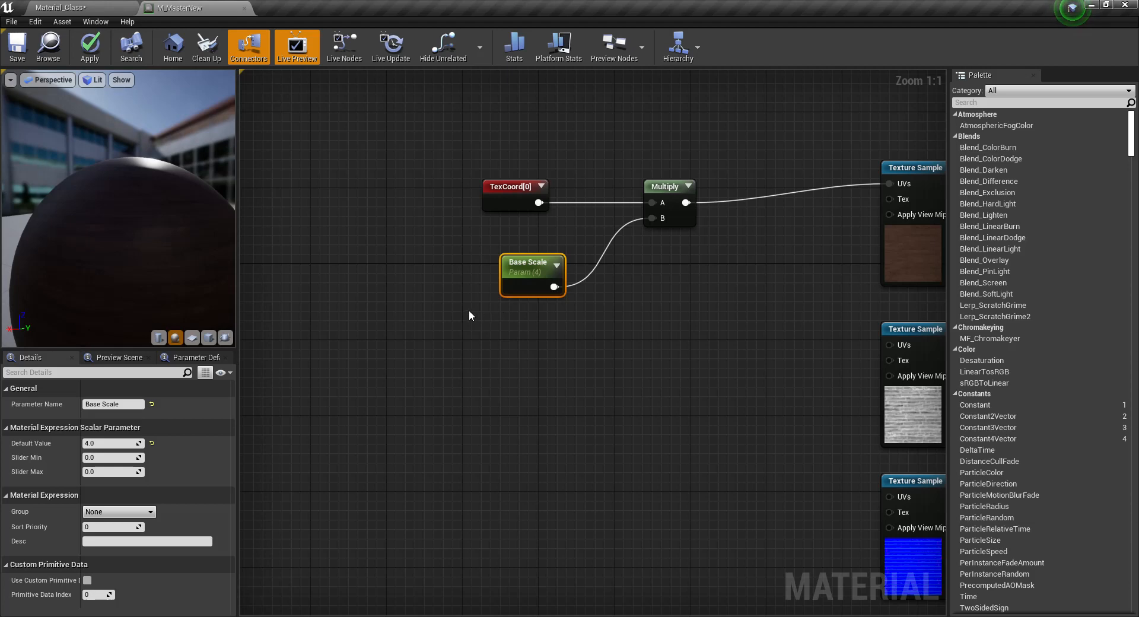
Move the TexCoord, Base Scale and Multiply nodes farther from the texture samples and disconnect Multiply's output from the first Texture Sample.
{"action": "left_click_drag", "start_coordinate": [469, 309], "coordinate": [481, 172]}
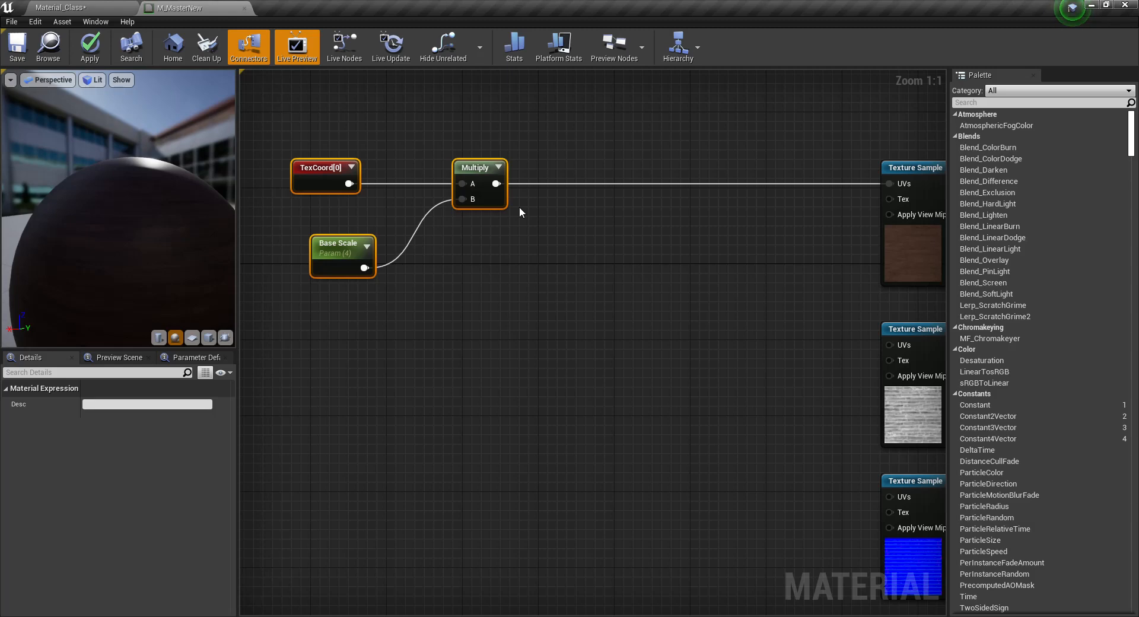
{"action": "left_click", "coordinate": [496, 184], "text": "alt"}
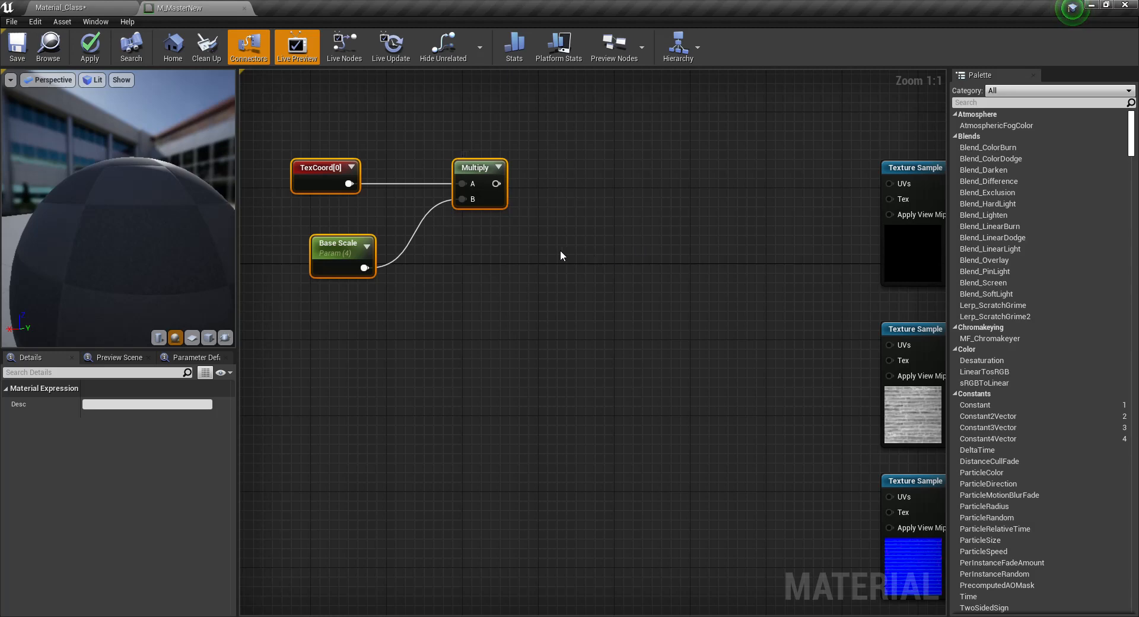
{"action": "right_click_drag", "start_coordinate": [530, 255], "coordinate": [543, 265]}
{"action": "mouse_move", "coordinate": [489, 185]}
{"action": "left_mouse_down"}
{"action": "mouse_move", "coordinate": [501, 186]}
{"action": "mouse_move", "coordinate": [481, 194]}
{"action": "left_mouse_up"}
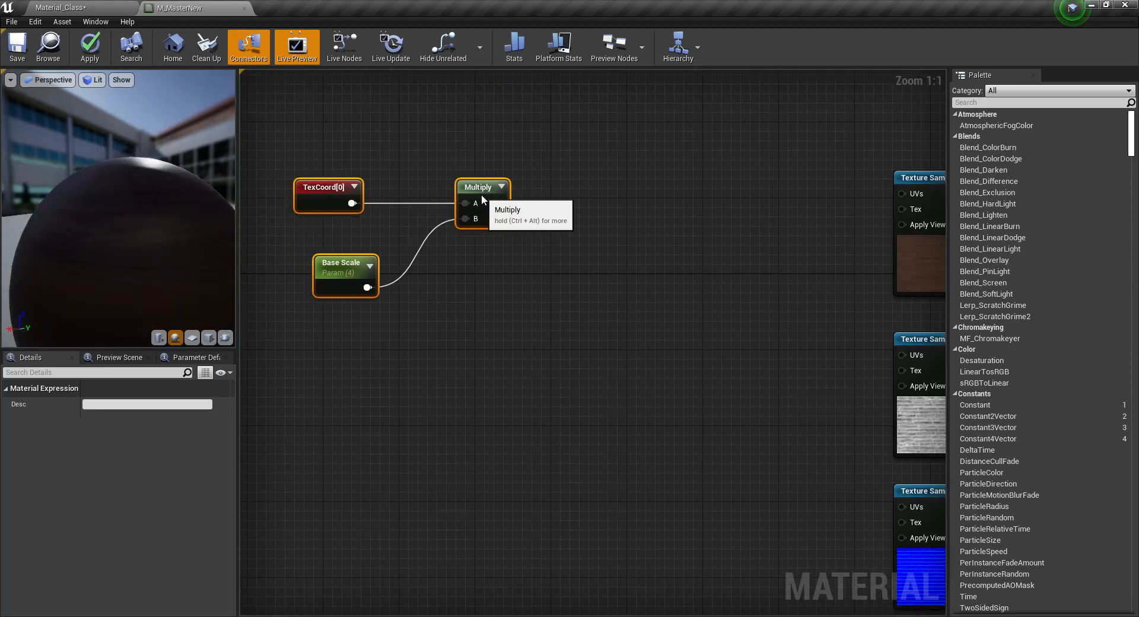
{"action": "left_click", "coordinate": [575, 279]}
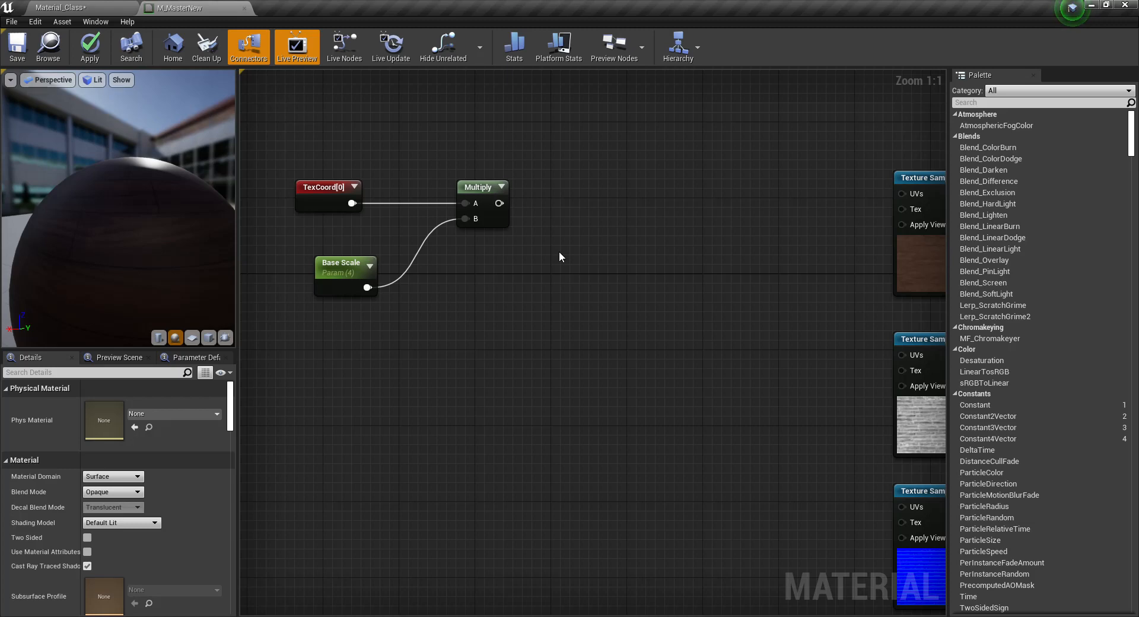
Add a scalar parameter named X Scale beside the Multiply node.
{"action": "left_click", "coordinate": [559, 251]}
{"action": "type", "text": "ssssss"}
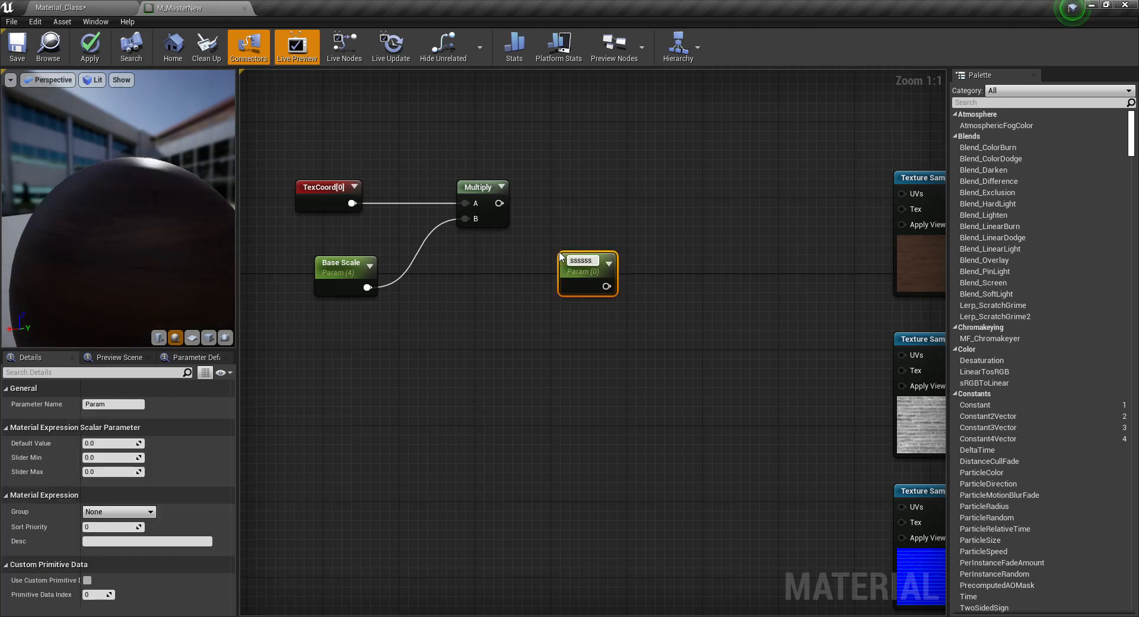
{"action": "key", "text": "ctrl+a"}
{"action": "key", "text": "BackSpace"}
{"action": "type", "text": "X Scale"}
{"action": "key", "text": "Return"}
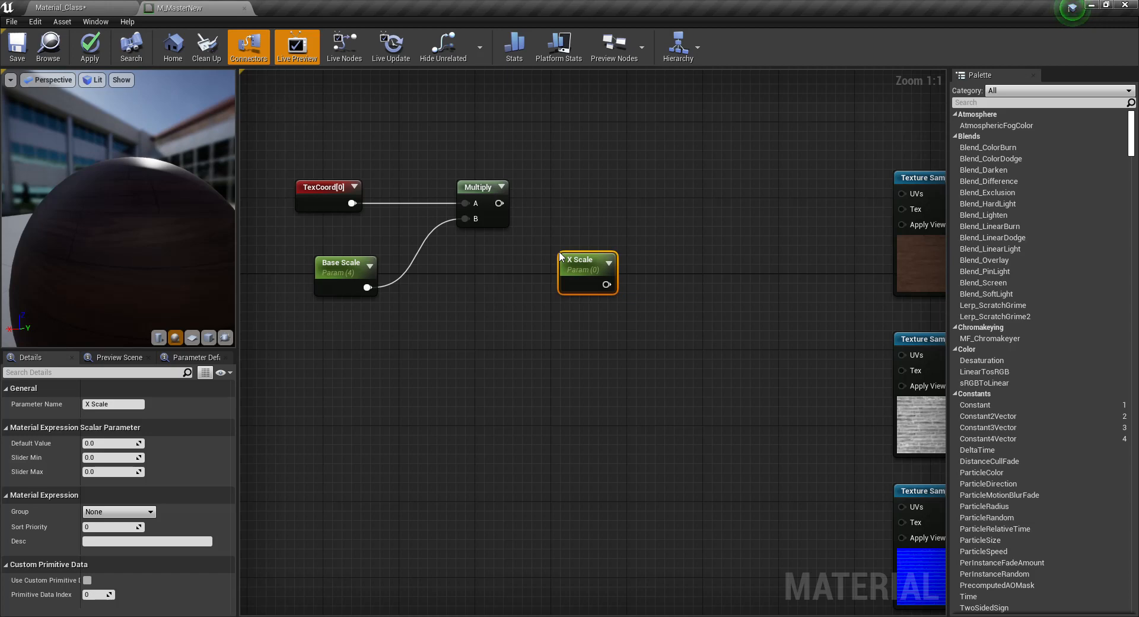
{"action": "left_click_drag", "start_coordinate": [577, 270], "coordinate": [554, 259]}
Add a scalar parameter named Y Scale below X Scale and move both parameters under the Multiply node.
{"action": "left_click", "coordinate": [554, 337]}
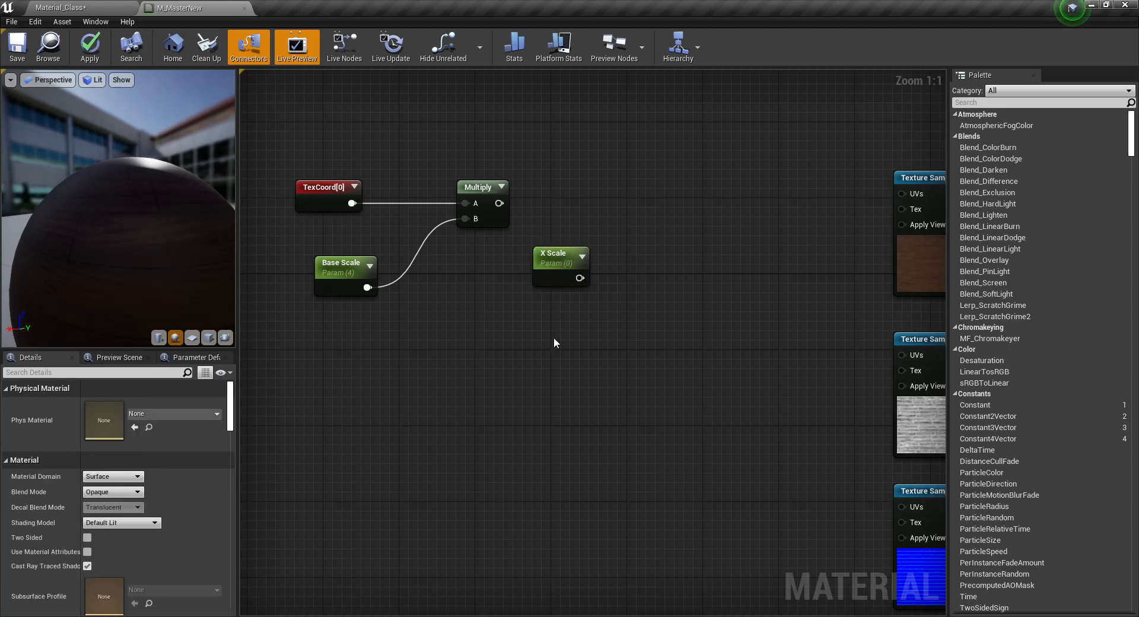
{"action": "left_click", "coordinate": [553, 336]}
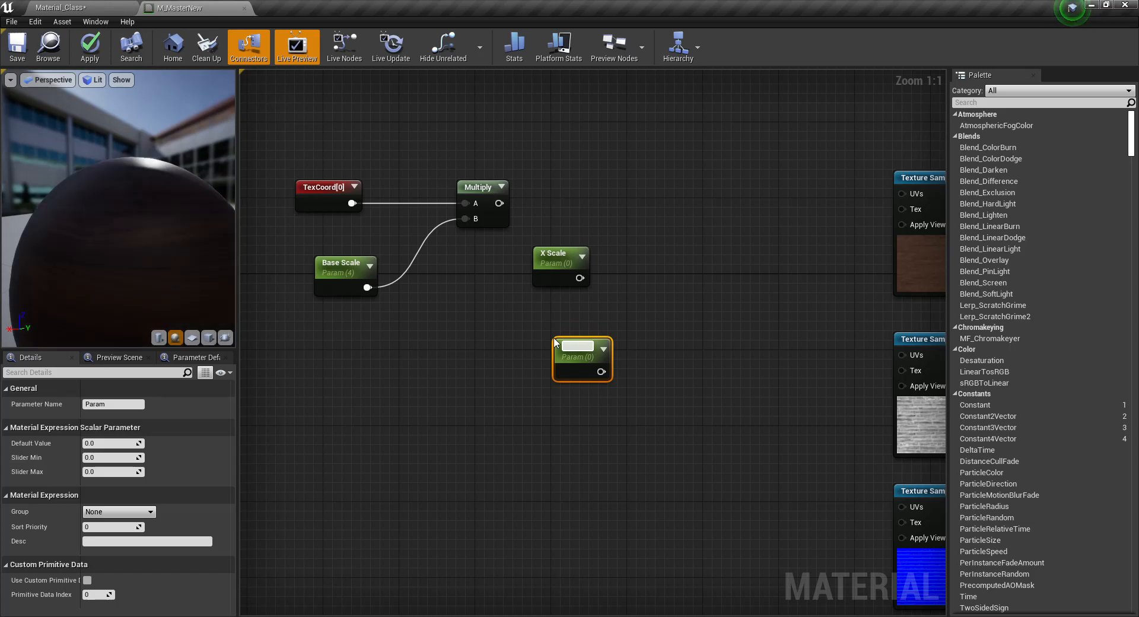
{"action": "type", "text": "Y Scale"}
{"action": "key", "text": "Return"}
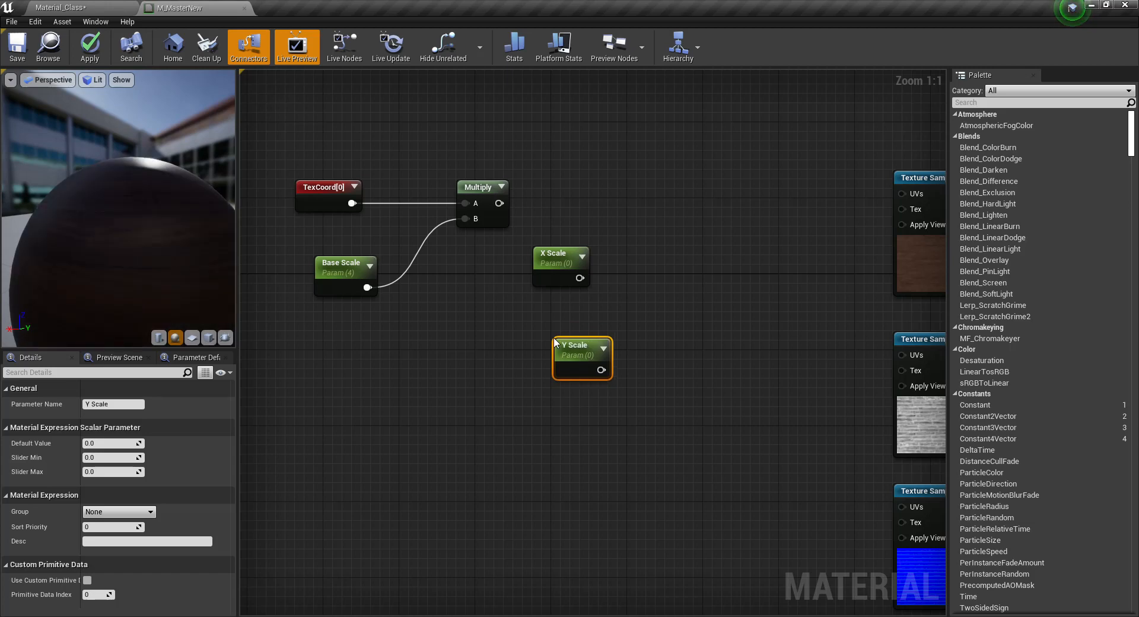
{"action": "left_click_drag", "start_coordinate": [589, 353], "coordinate": [565, 320]}
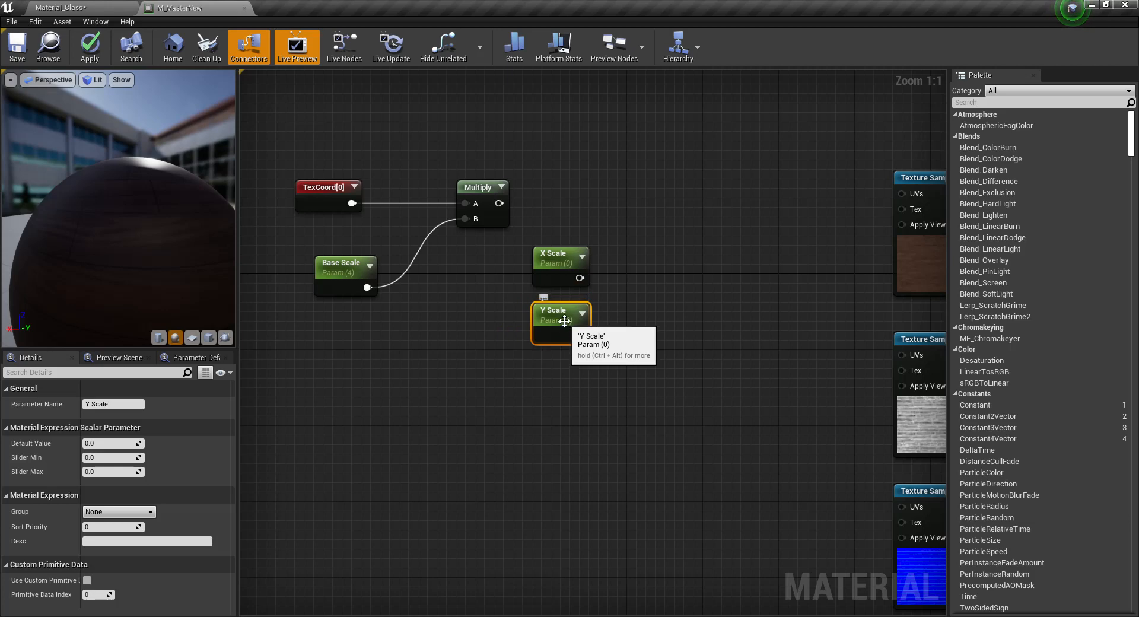
{"action": "left_click_drag", "start_coordinate": [506, 354], "coordinate": [513, 285]}
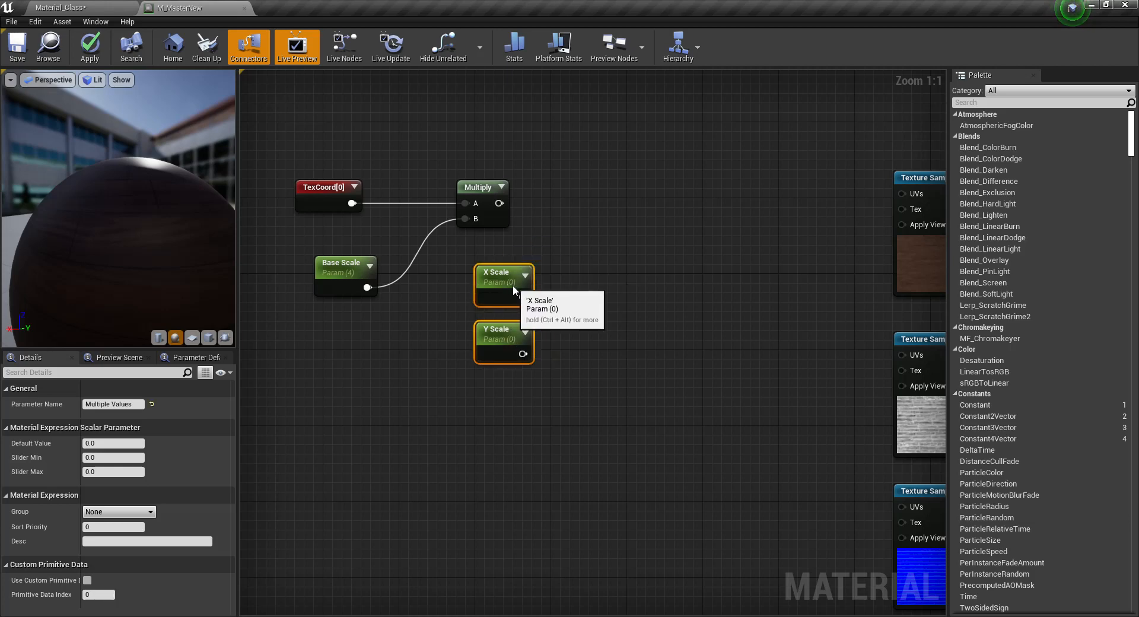
{"action": "left_click", "coordinate": [620, 316]}
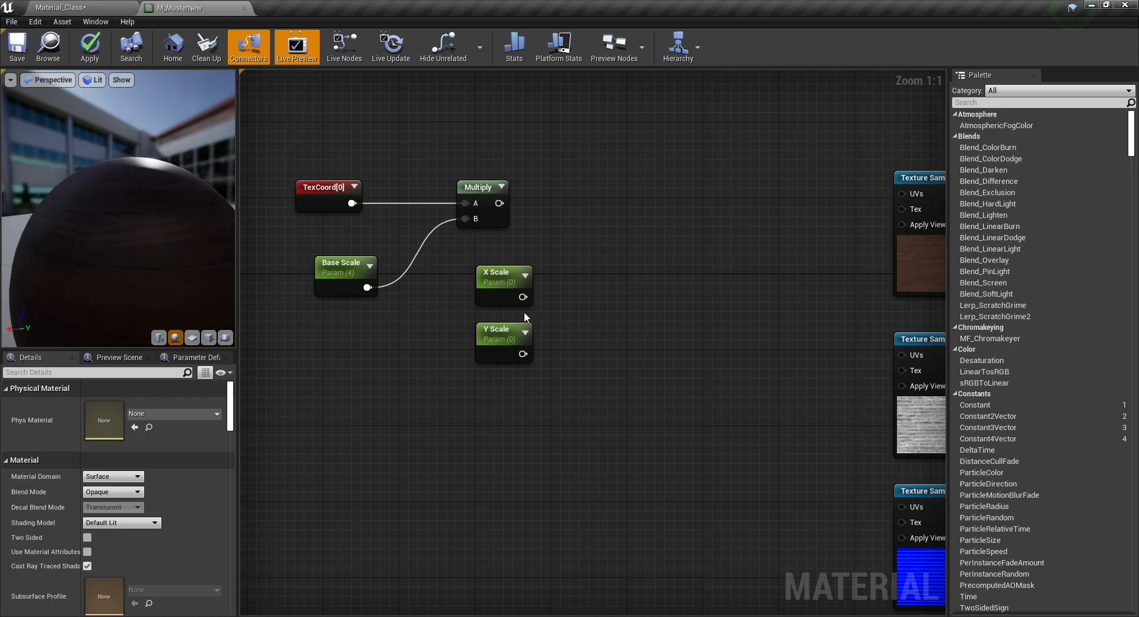
{"action": "left_click", "coordinate": [501, 285]}
{"action": "left_click_drag", "start_coordinate": [457, 270], "coordinate": [509, 377]}
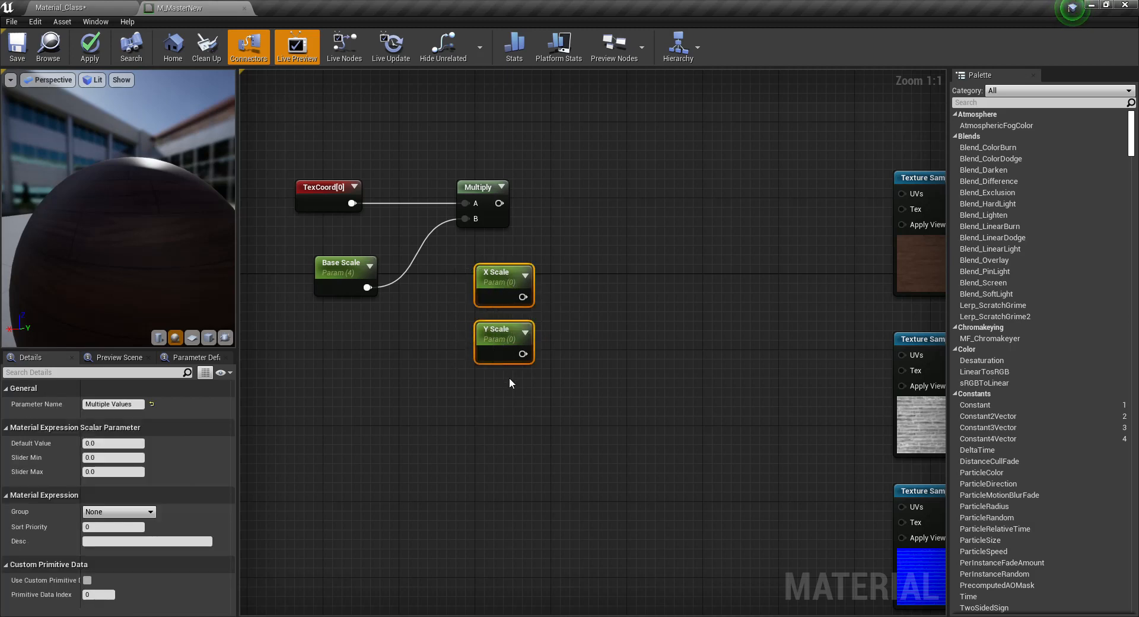
{"action": "left_click", "coordinate": [584, 311]}
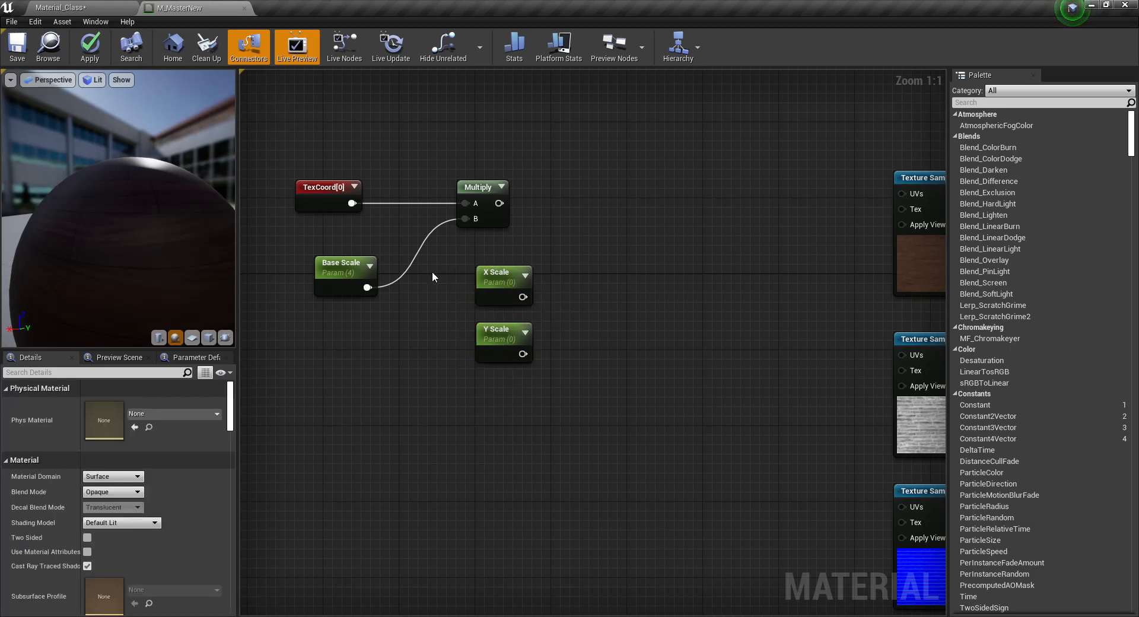
{"action": "left_click_drag", "start_coordinate": [453, 258], "coordinate": [518, 400]}
{"action": "left_click_drag", "start_coordinate": [437, 387], "coordinate": [500, 364]}
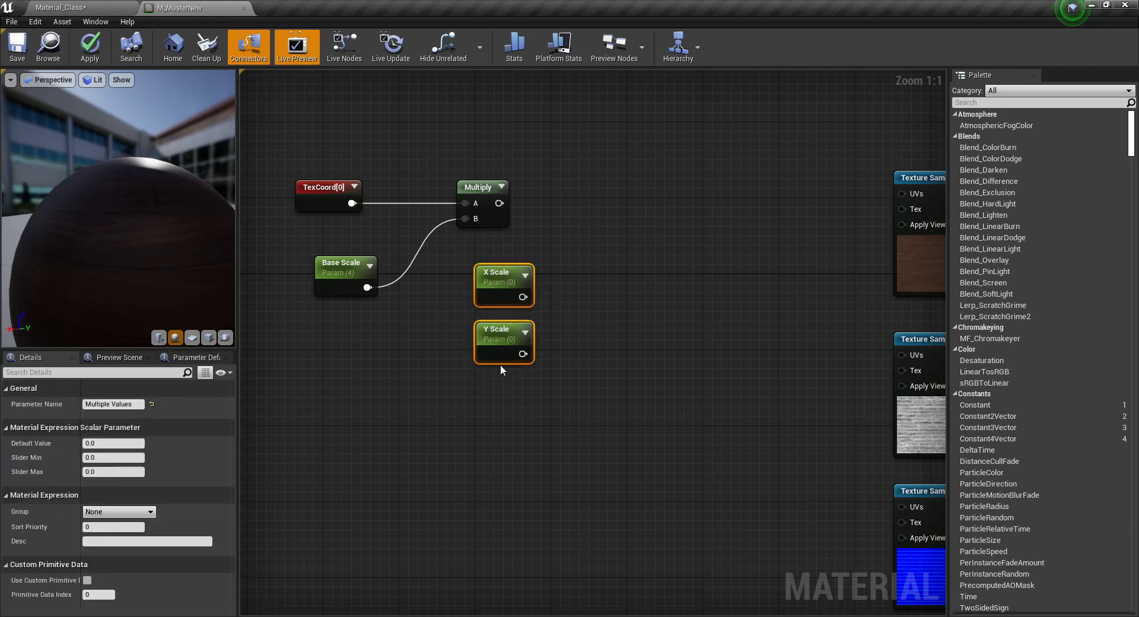
{"action": "left_click", "coordinate": [571, 314]}
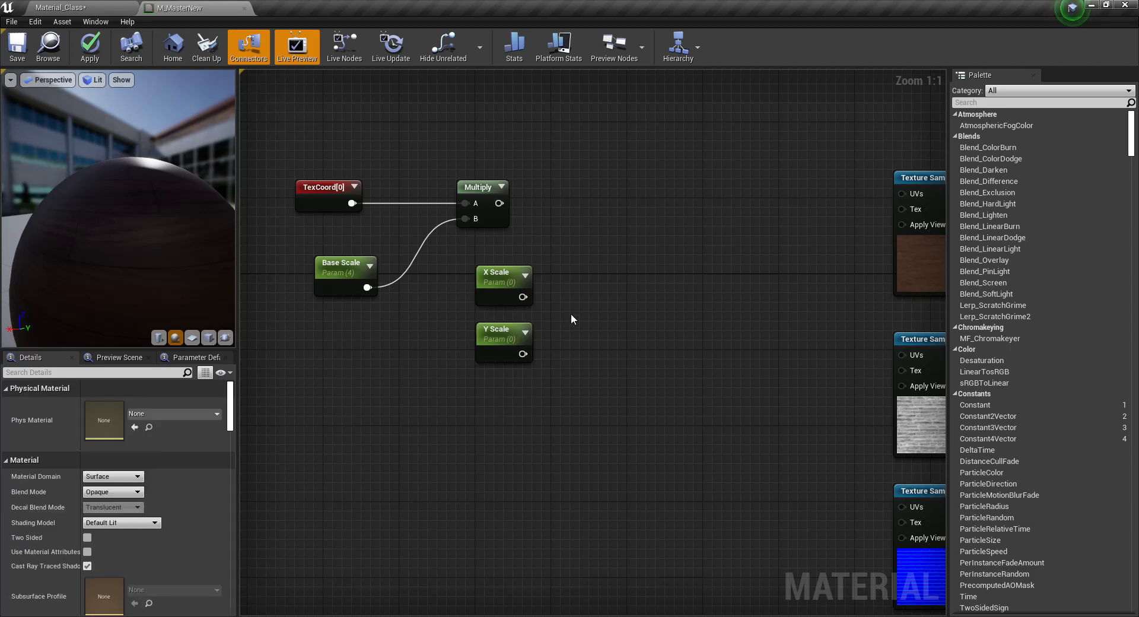
Add an AppendVector node and connect X Scale to its A input and Y Scale to its B input.
{"action": "right_click", "coordinate": [574, 305]}
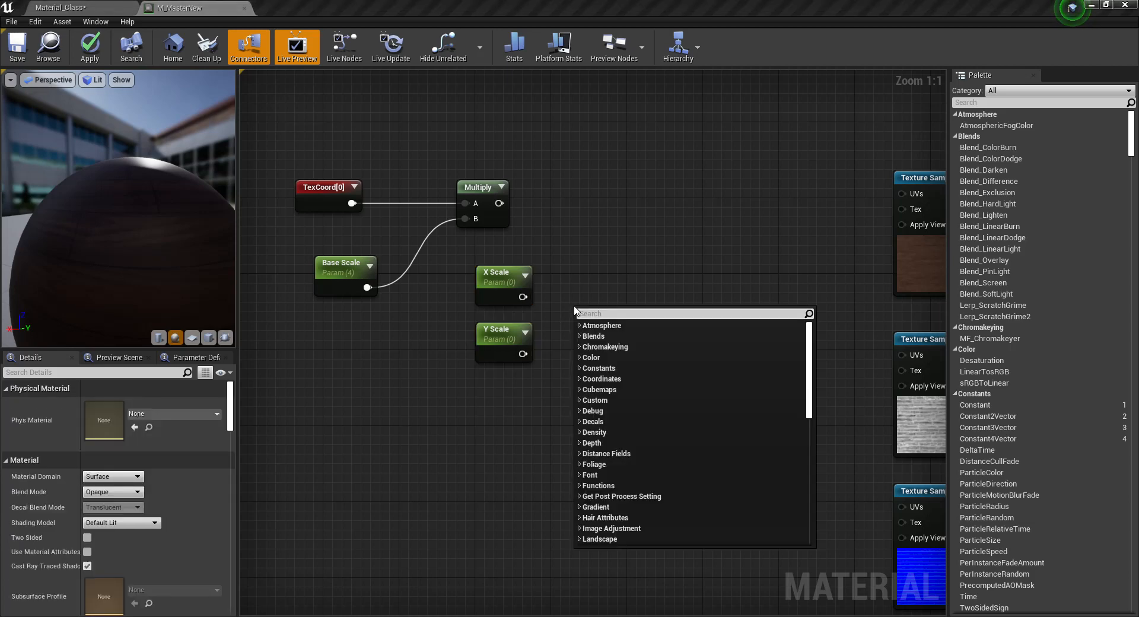
{"action": "type", "text": "append"}
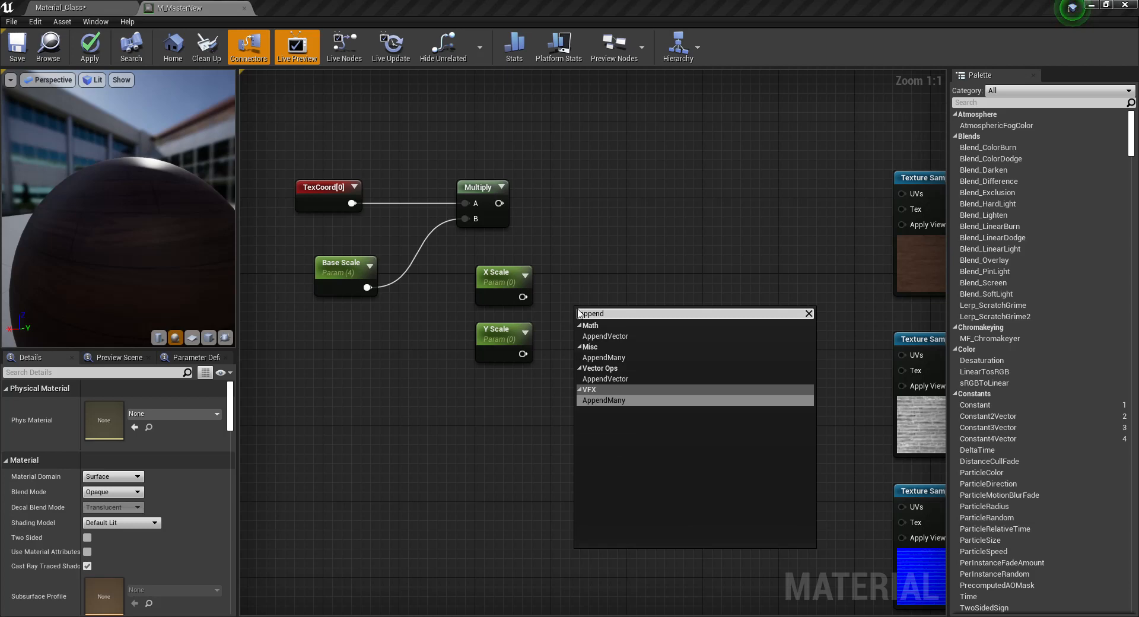
{"action": "left_click", "coordinate": [624, 378]}
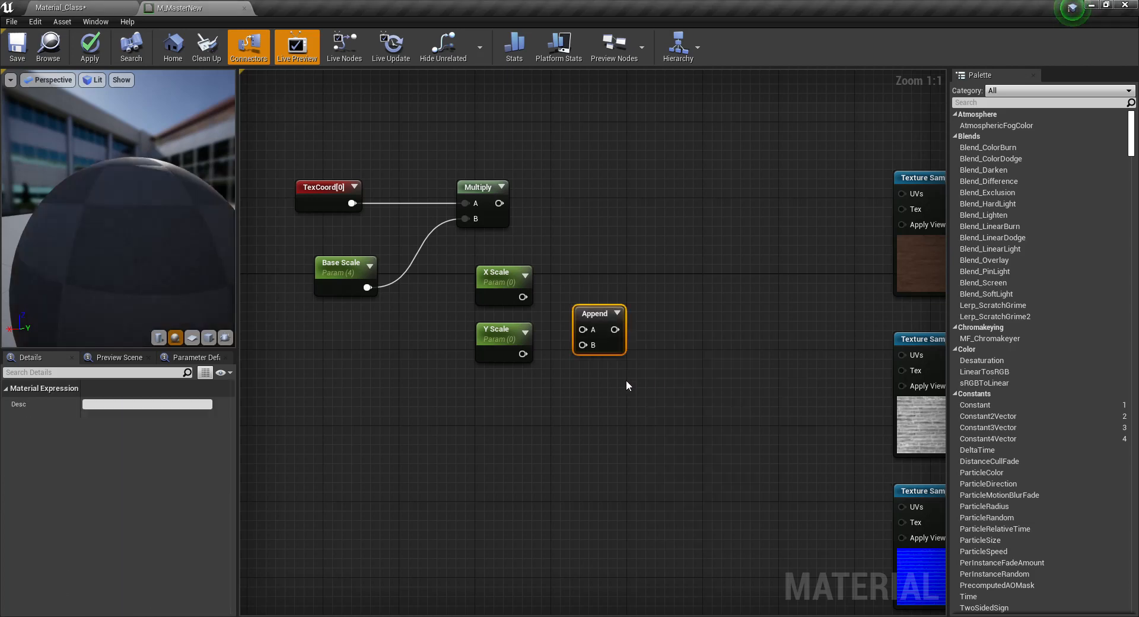
{"action": "left_click_drag", "start_coordinate": [522, 297], "coordinate": [607, 317]}
{"action": "left_click_drag", "start_coordinate": [523, 353], "coordinate": [607, 298]}
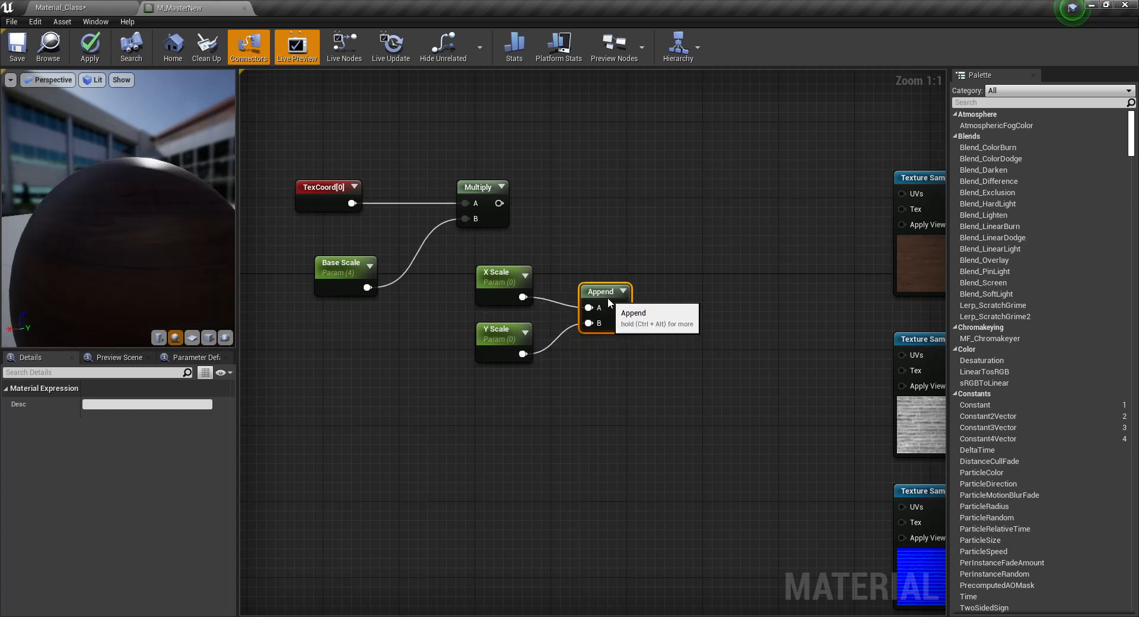
Combine the first Multiply and Append in a second Multiply, feed it to the first Texture Sample's UVs, and save M_MasterNew.
{"action": "right_click_drag", "start_coordinate": [645, 325], "coordinate": [617, 321]}
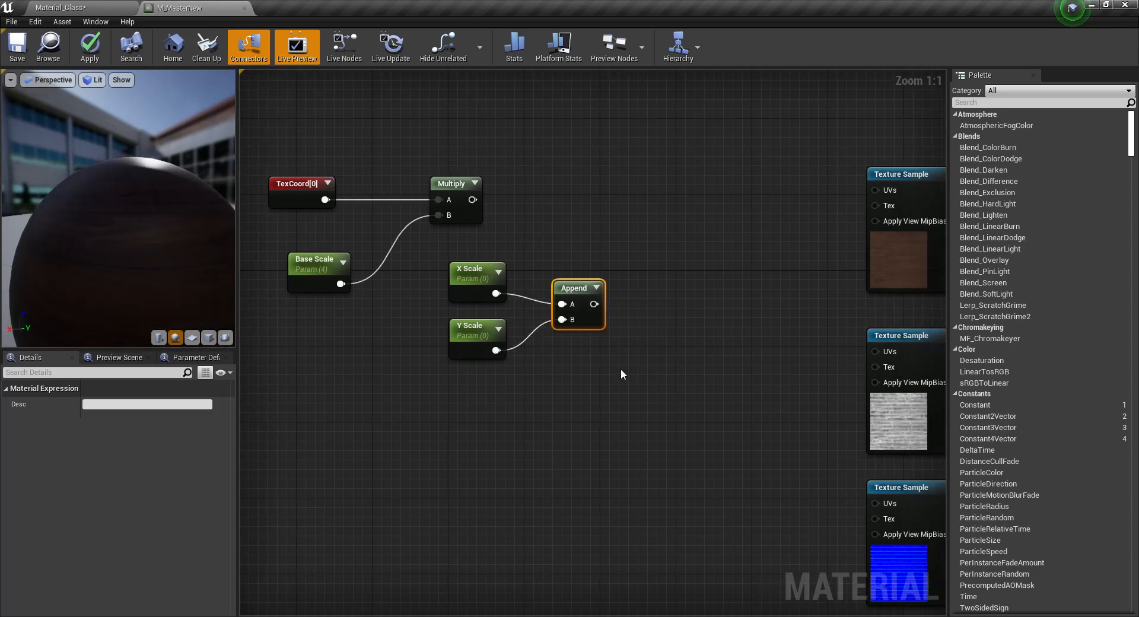
{"action": "right_click_drag", "start_coordinate": [621, 369], "coordinate": [602, 378]}
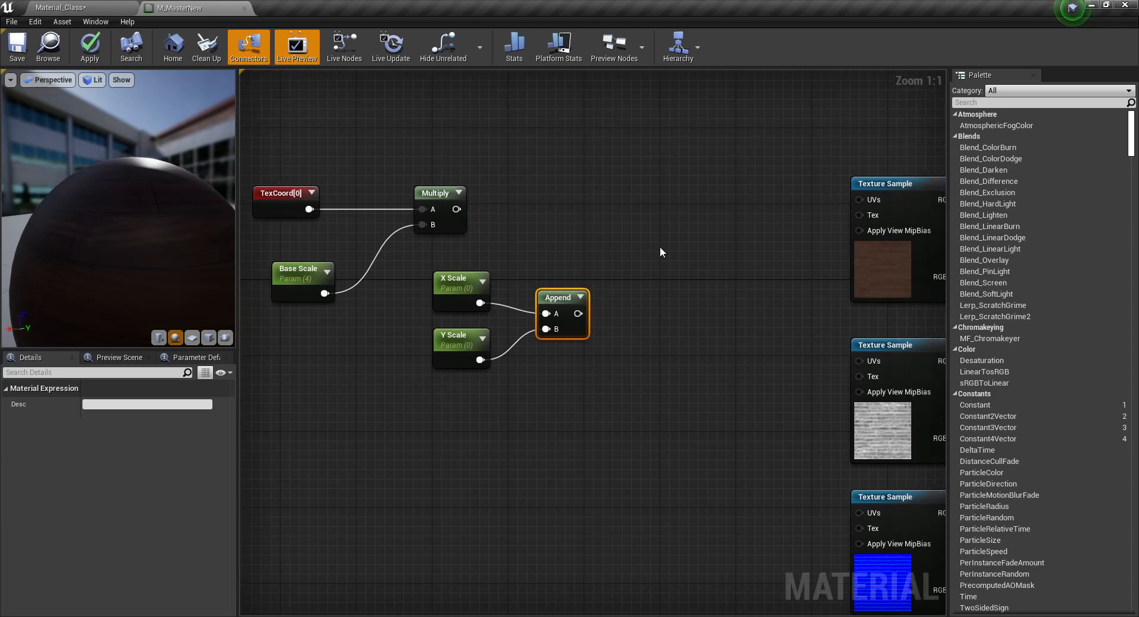
{"action": "left_click", "coordinate": [614, 208]}
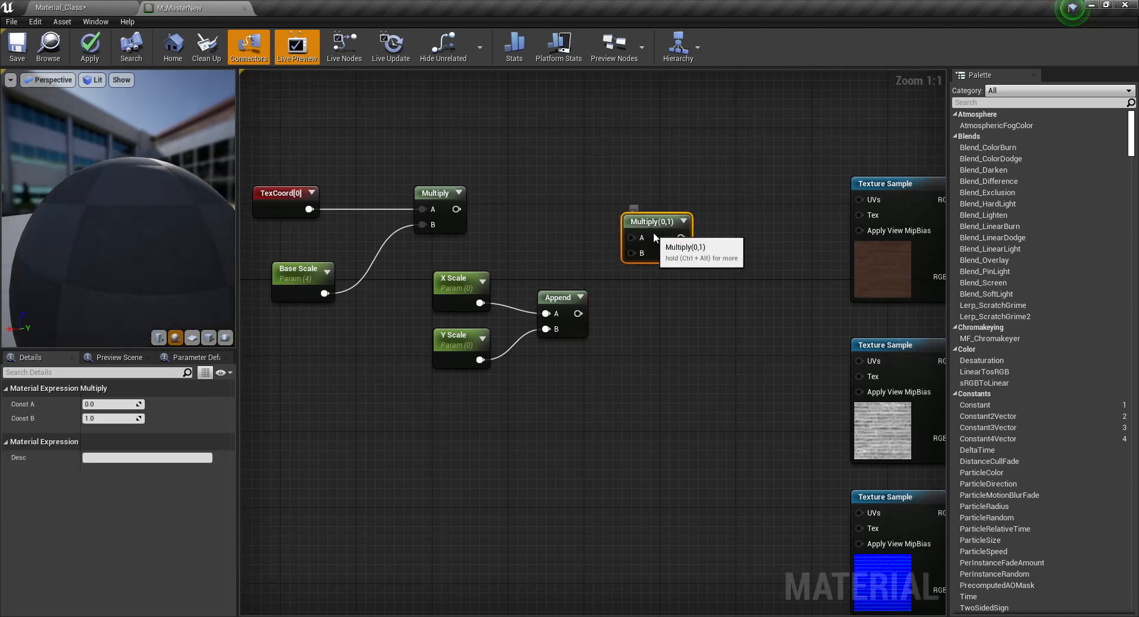
{"action": "left_click_drag", "start_coordinate": [578, 313], "coordinate": [423, 201]}
{"action": "left_click", "coordinate": [434, 195]}
{"action": "left_click_drag", "start_coordinate": [684, 208], "coordinate": [866, 201]}
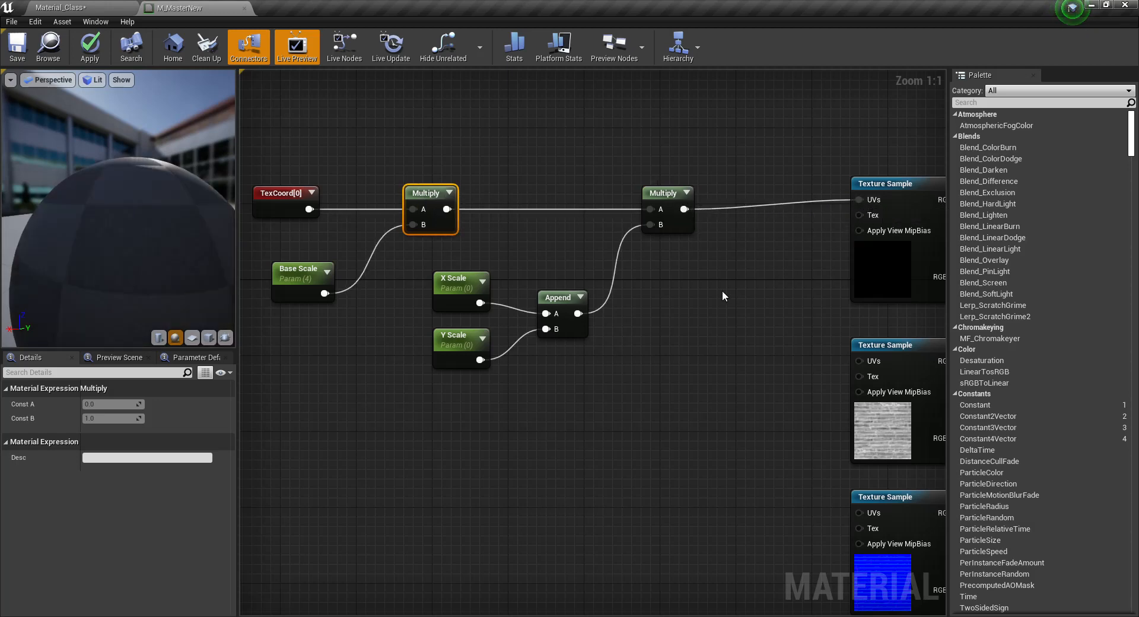
{"action": "right_click_drag", "start_coordinate": [667, 317], "coordinate": [787, 316]}
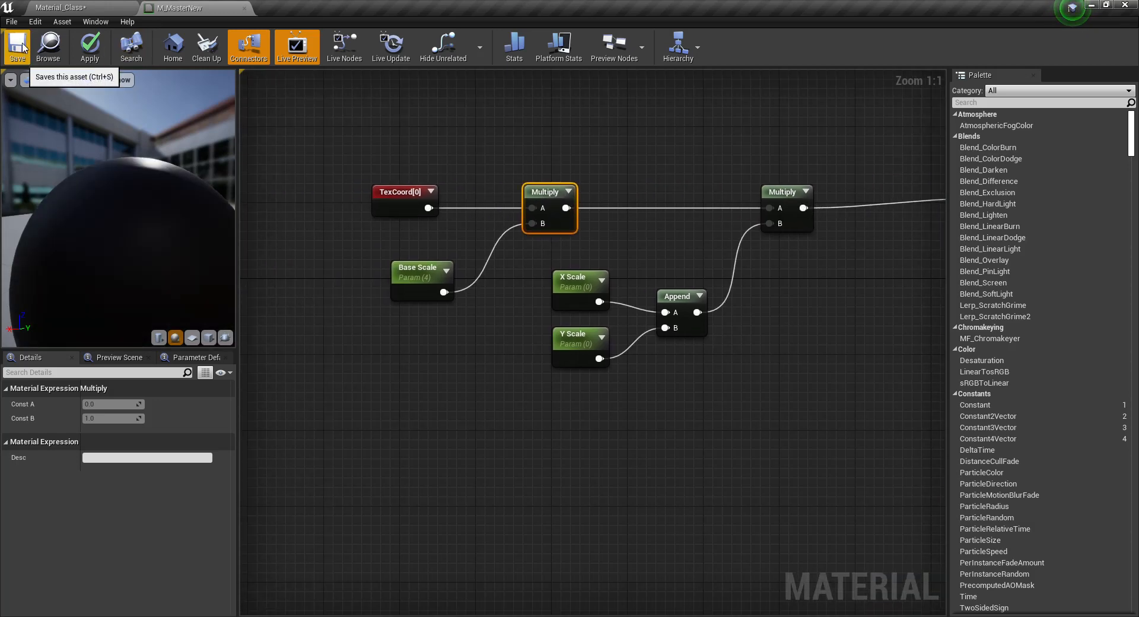
{"action": "left_click", "coordinate": [18, 46]}
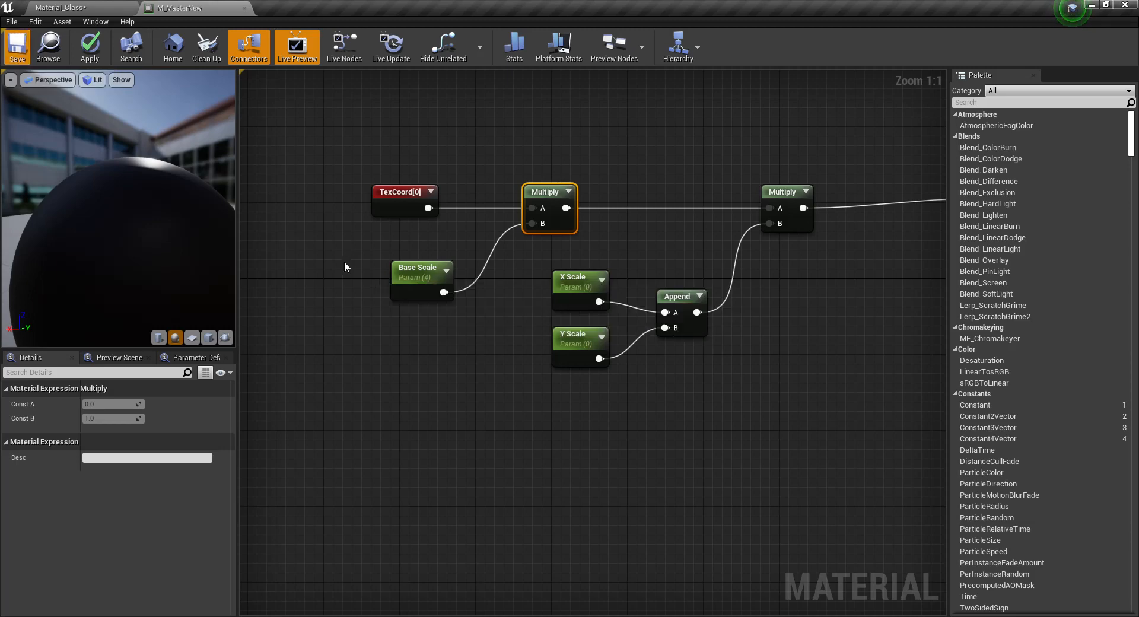
Set the default value of both the X Scale and Y Scale parameters to 1 and save the material.
{"action": "left_click", "coordinate": [584, 293]}
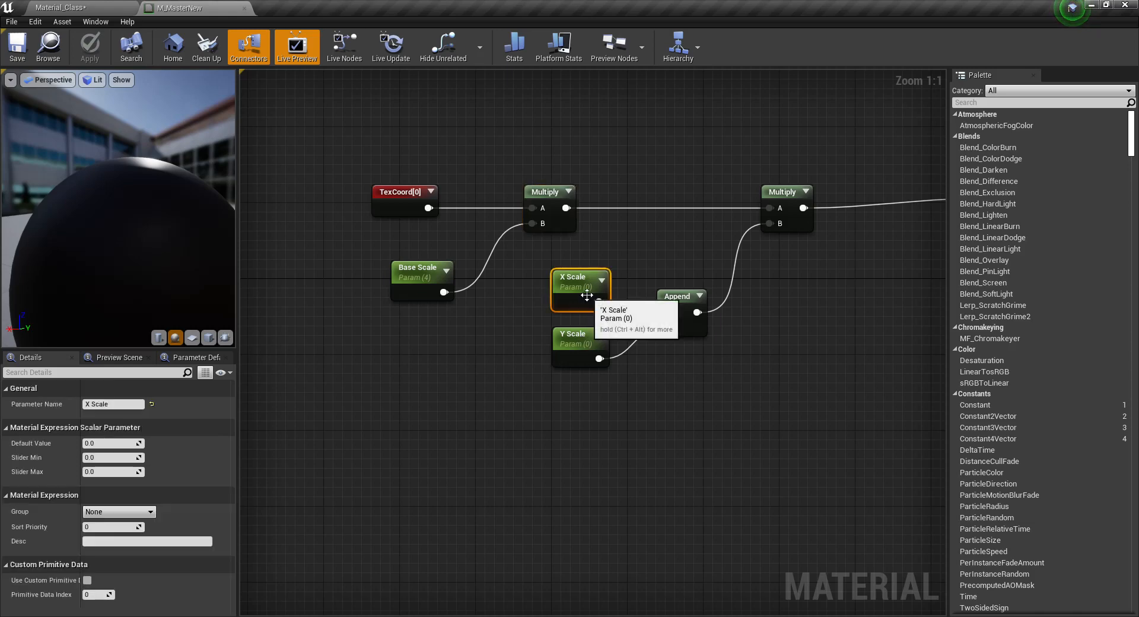
{"action": "left_click", "coordinate": [113, 443]}
{"action": "type", "text": "1"}
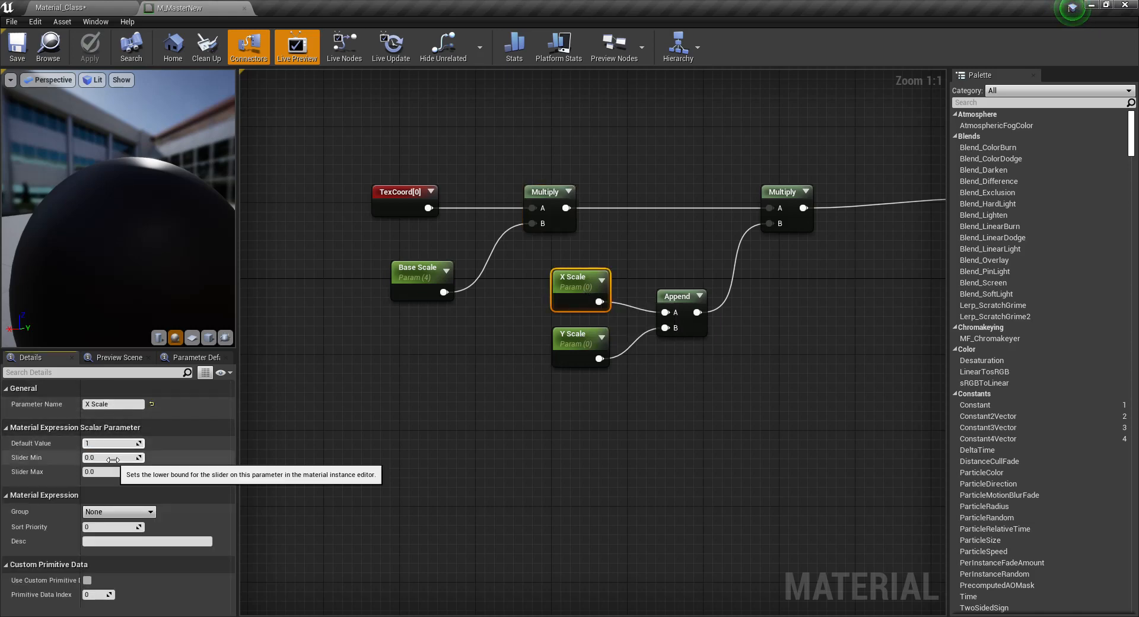
{"action": "left_click", "coordinate": [575, 353]}
{"action": "left_click", "coordinate": [113, 443]}
{"action": "type", "text": "1"}
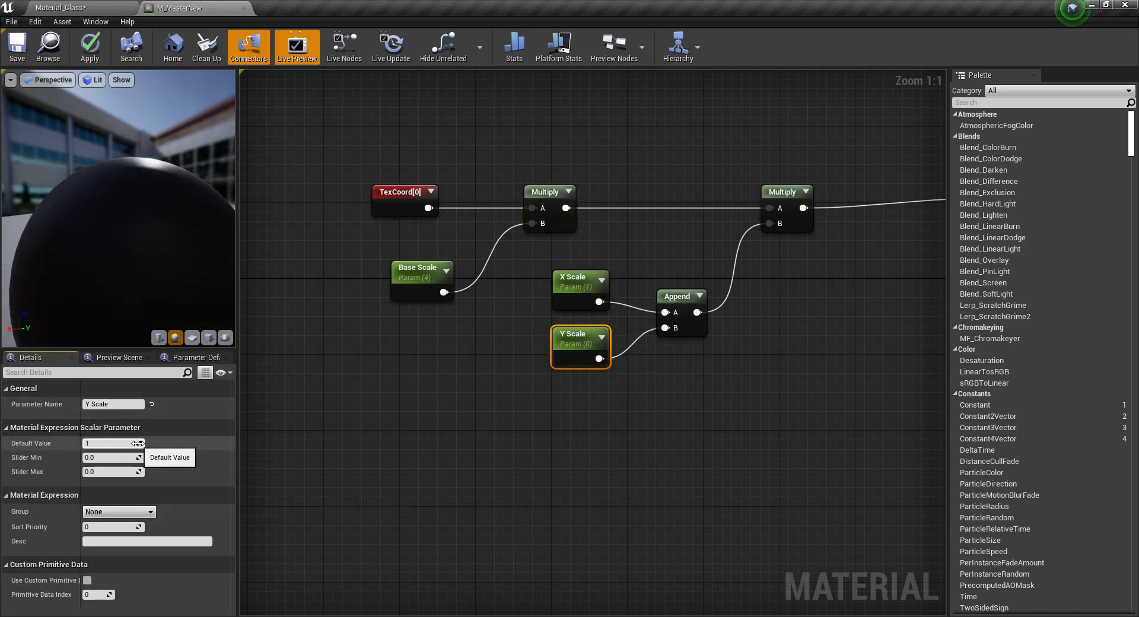
{"action": "key", "text": "Return"}
{"action": "left_click", "coordinate": [17, 46]}
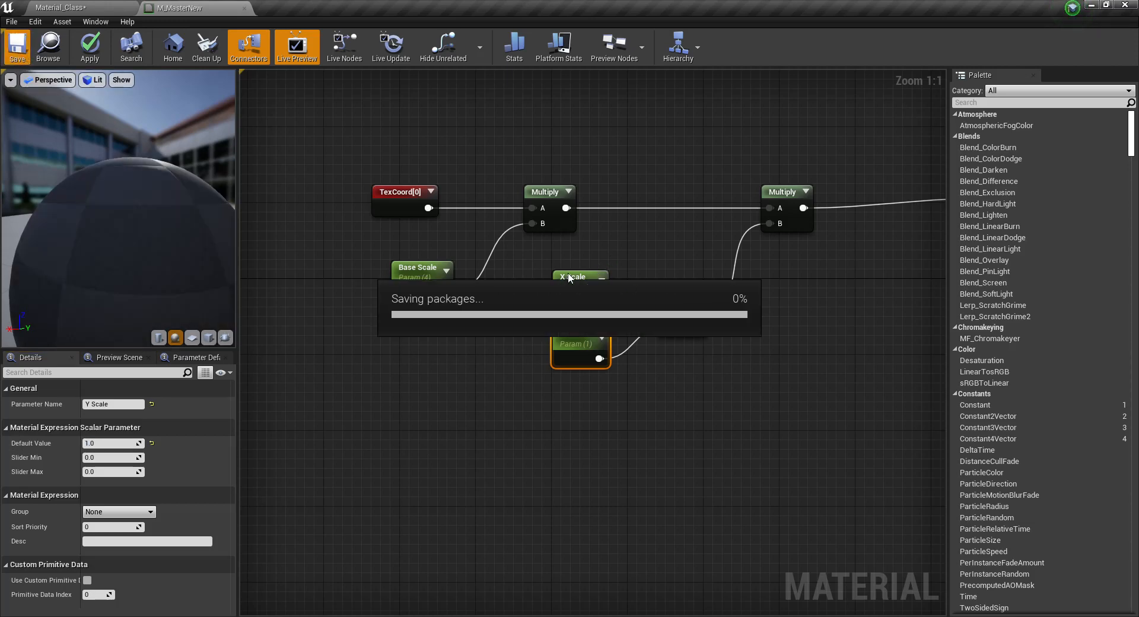
Disconnect TexCoord from the first Multiply, the first Multiply from the second, and the second Multiply's output.
{"action": "left_click_drag", "start_coordinate": [554, 260], "coordinate": [719, 386]}
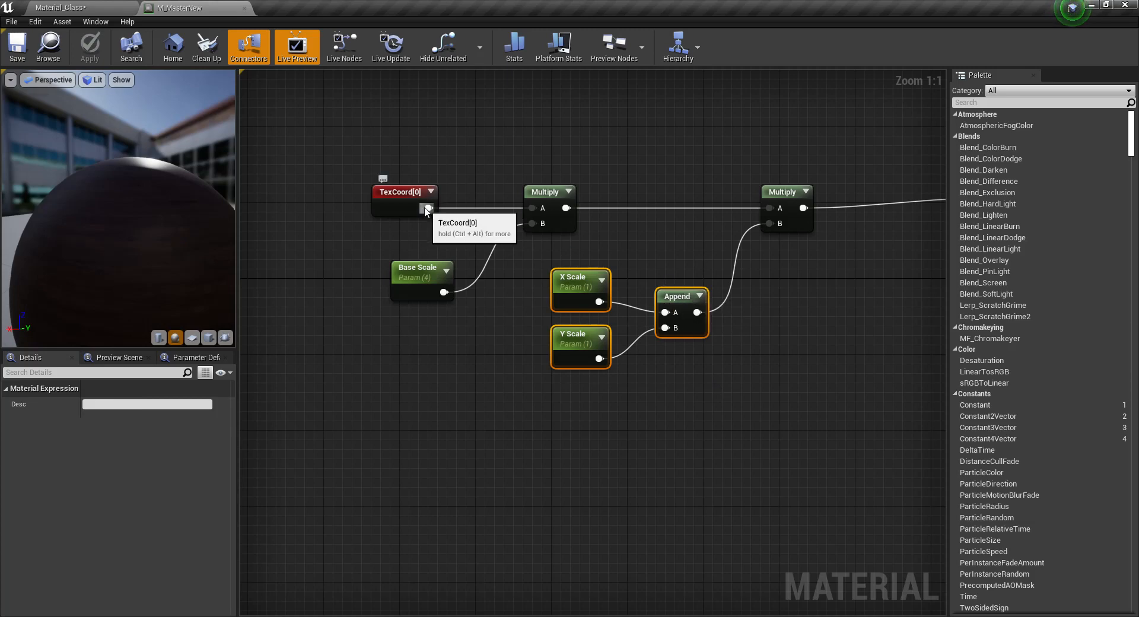
{"action": "left_click", "coordinate": [547, 204]}
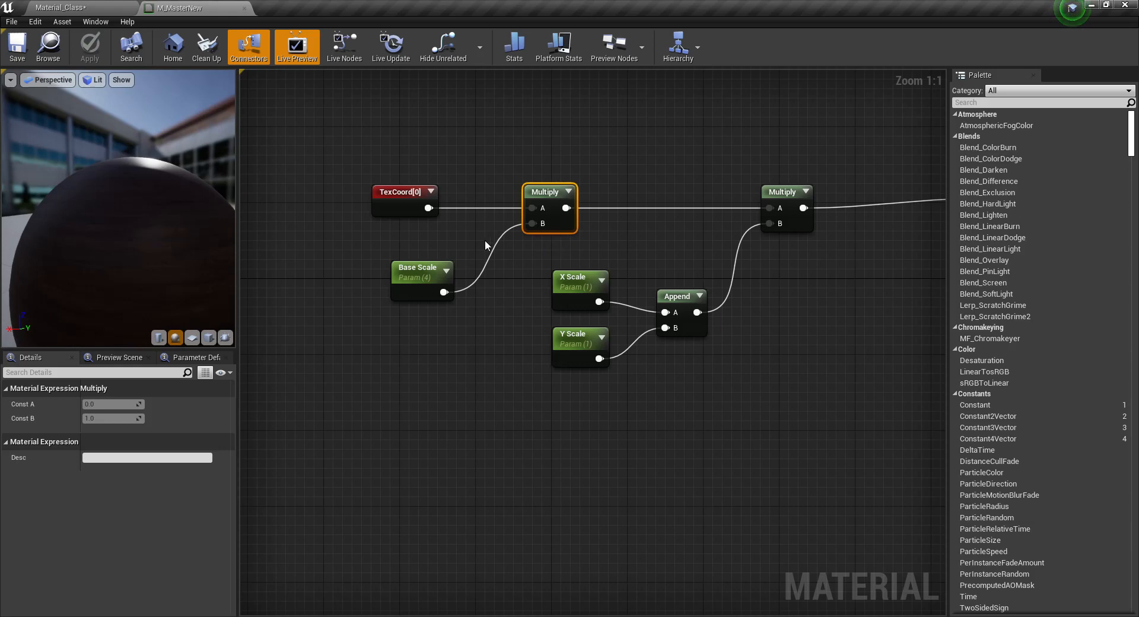
{"action": "left_click", "coordinate": [532, 208], "text": "alt"}
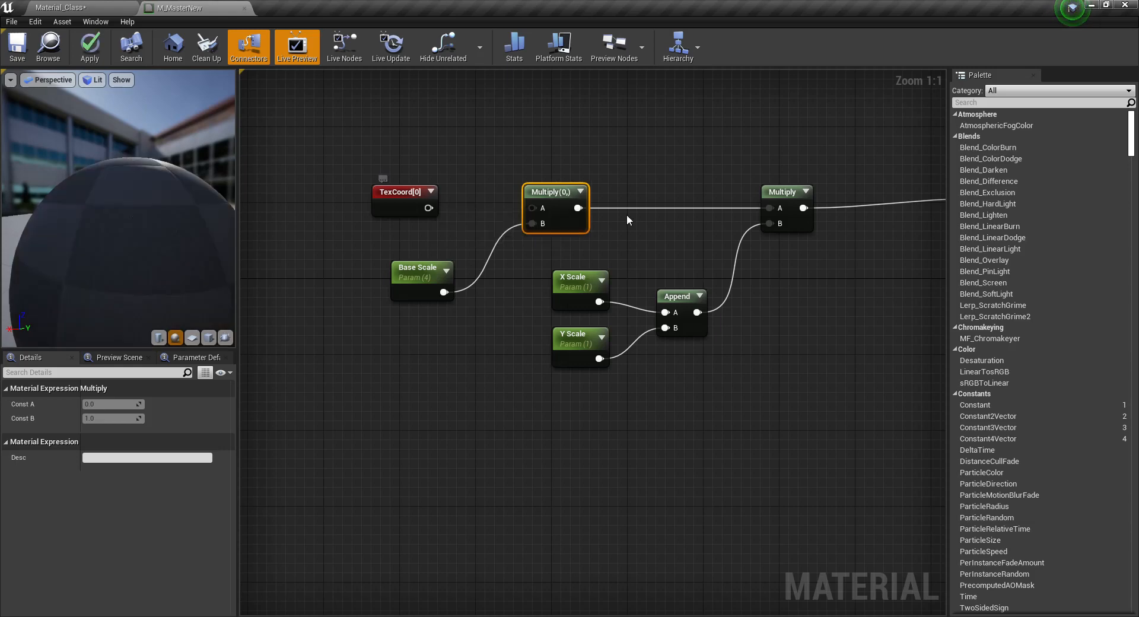
{"action": "left_click", "coordinate": [769, 207], "text": "alt"}
{"action": "left_click", "coordinate": [814, 207], "text": "alt"}
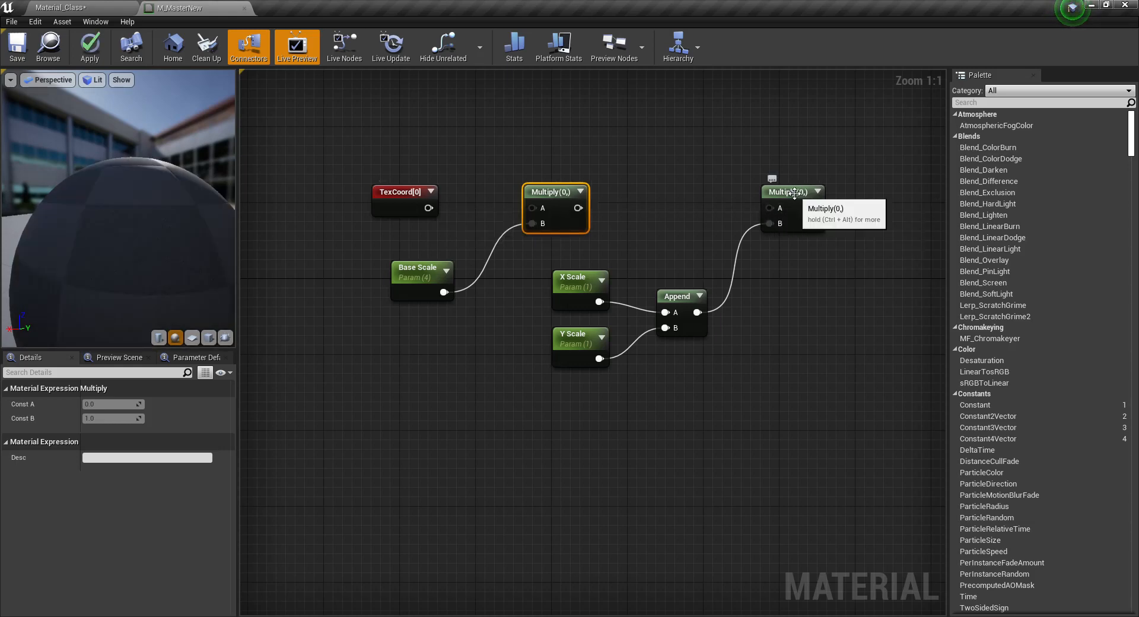
Swap the node groups so X Scale, Y Scale, Append and their Multiply follow TexCoord, with Base Scale and its Multiply further right.
{"action": "left_click_drag", "start_coordinate": [533, 394], "coordinate": [737, 278]}
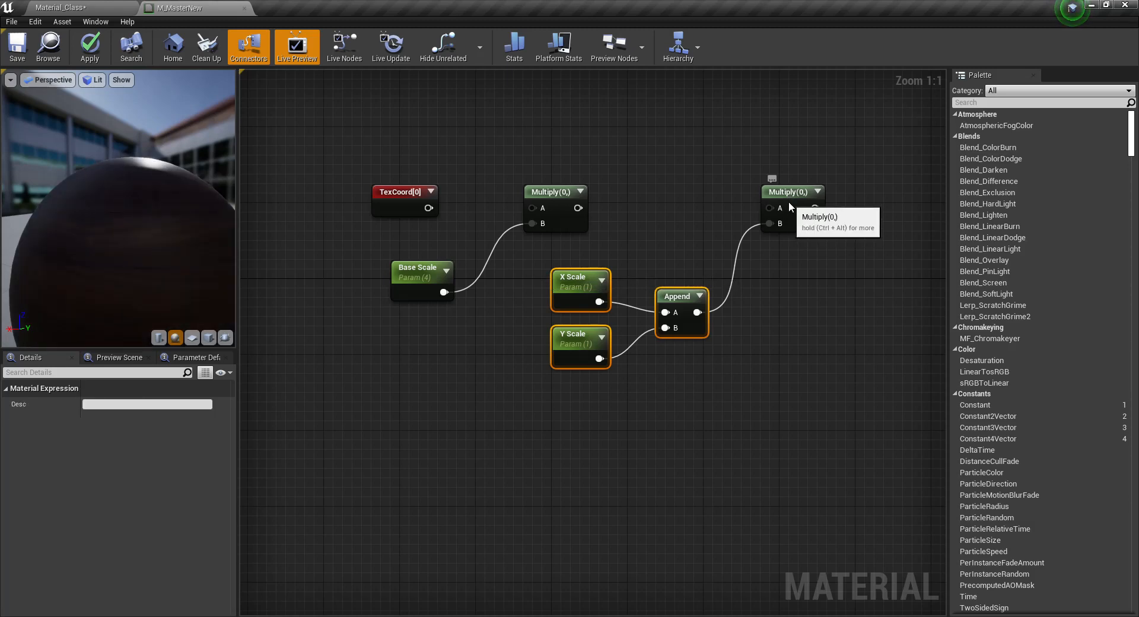
{"action": "left_click", "coordinate": [785, 210], "text": "ctrl"}
{"action": "left_click_drag", "start_coordinate": [785, 211], "coordinate": [510, 344]}
{"action": "left_click", "coordinate": [416, 272]}
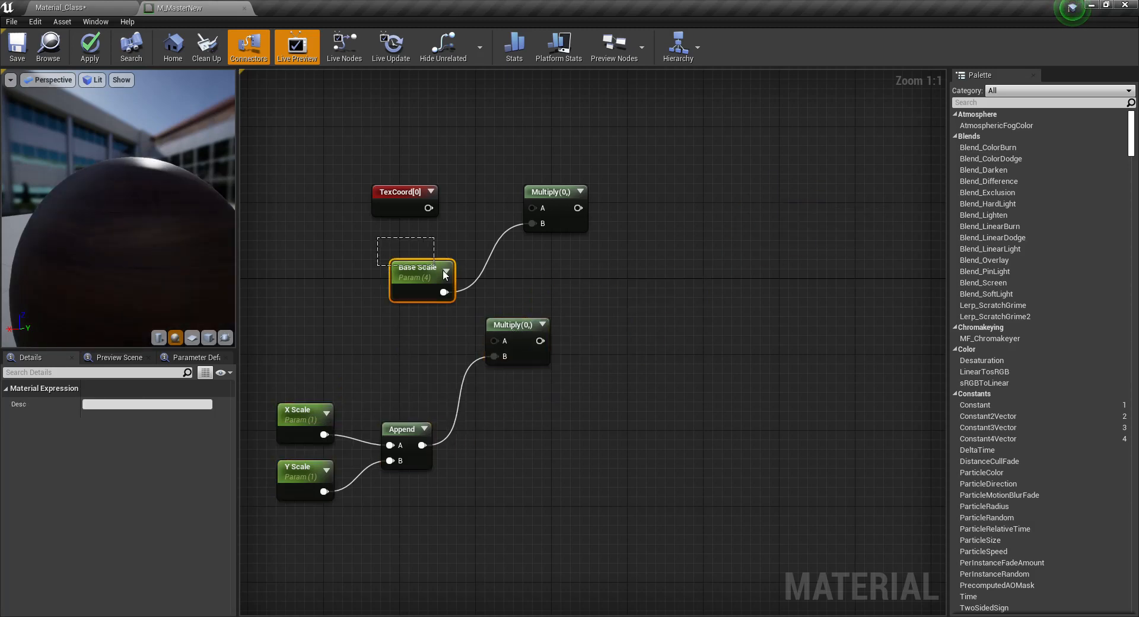
{"action": "left_click", "coordinate": [554, 201], "text": "ctrl"}
{"action": "left_click_drag", "start_coordinate": [425, 283], "coordinate": [691, 273]}
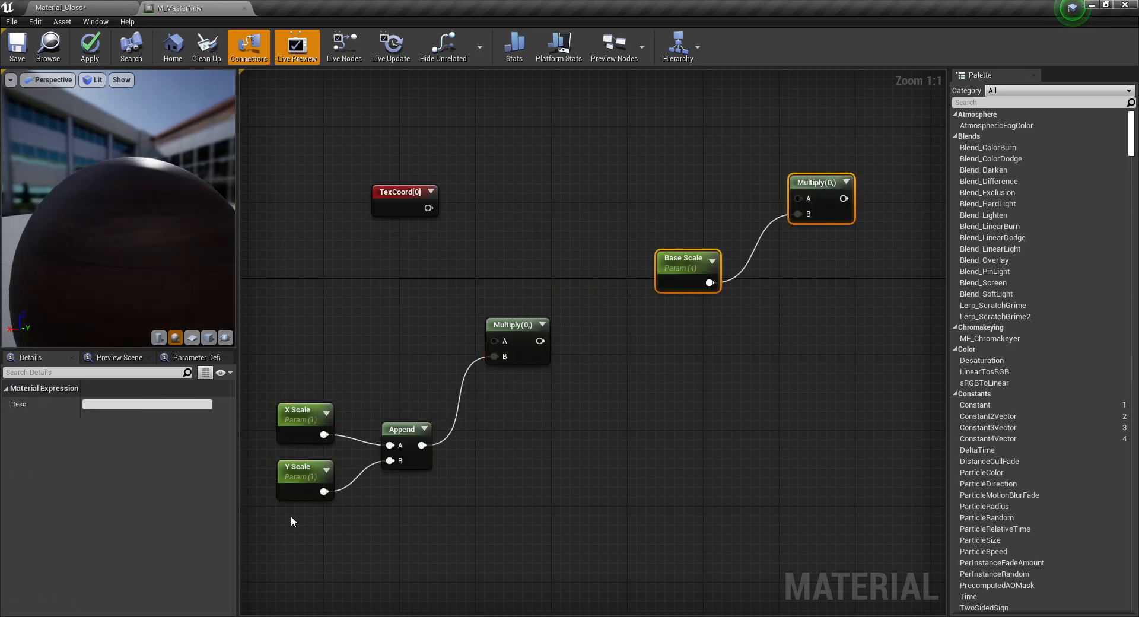
{"action": "left_click_drag", "start_coordinate": [291, 521], "coordinate": [519, 333]}
{"action": "left_click_drag", "start_coordinate": [517, 332], "coordinate": [555, 199]}
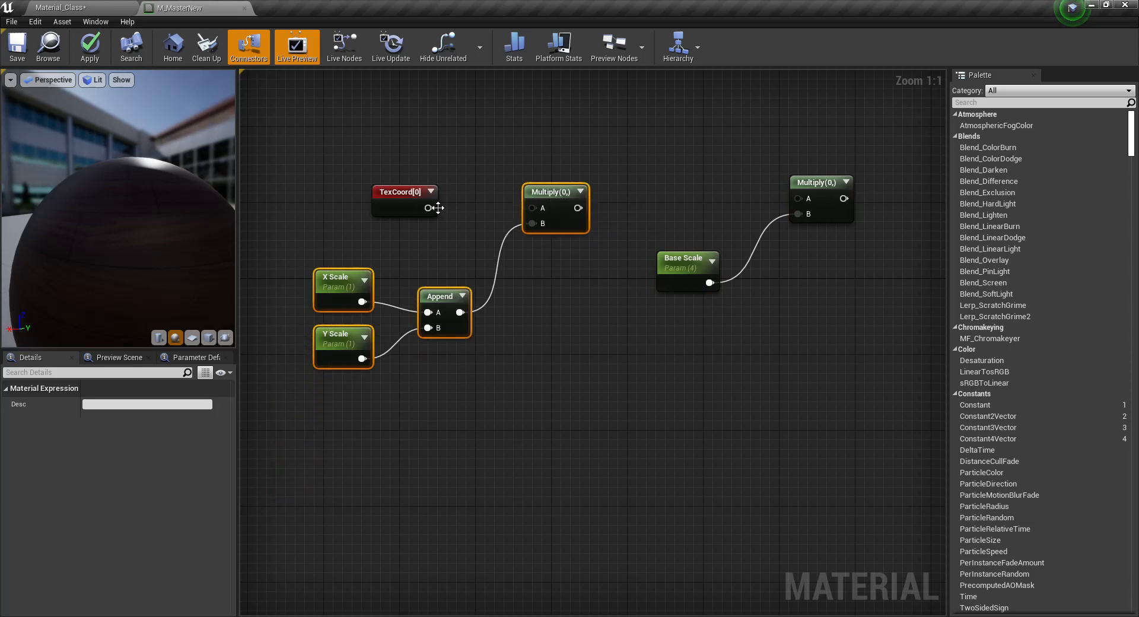
Connect TexCoord to the Append group's Multiply and feed that result into the A input of the Base Scale Multiply, moved closer.
{"action": "left_click_drag", "start_coordinate": [436, 207], "coordinate": [532, 207]}
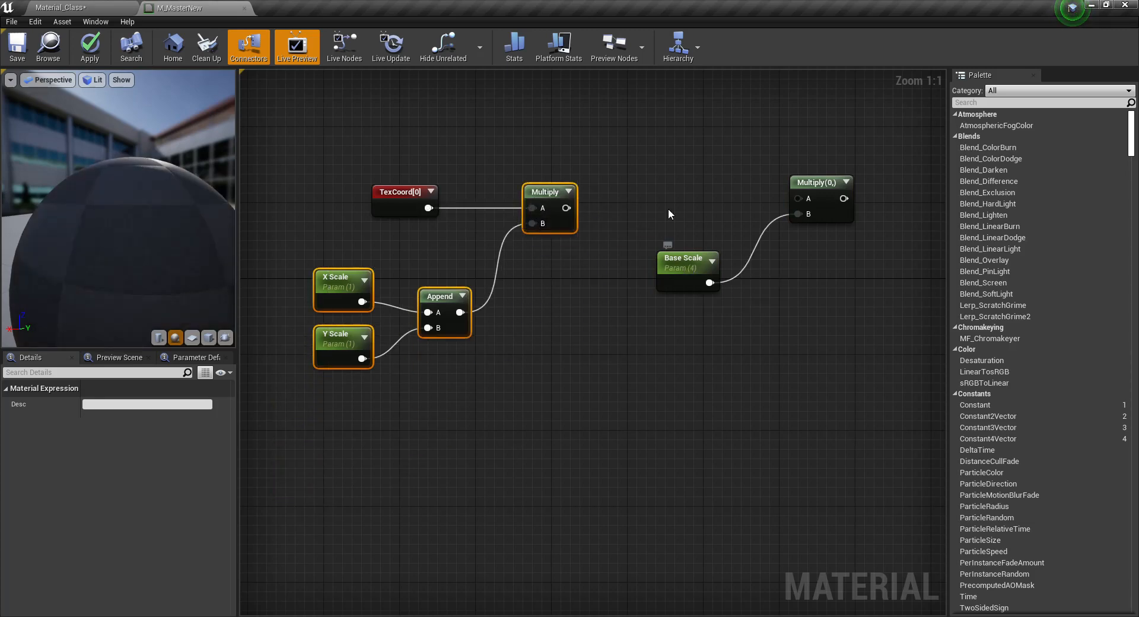
{"action": "left_click_drag", "start_coordinate": [669, 211], "coordinate": [849, 311]}
{"action": "left_click_drag", "start_coordinate": [820, 195], "coordinate": [697, 216]}
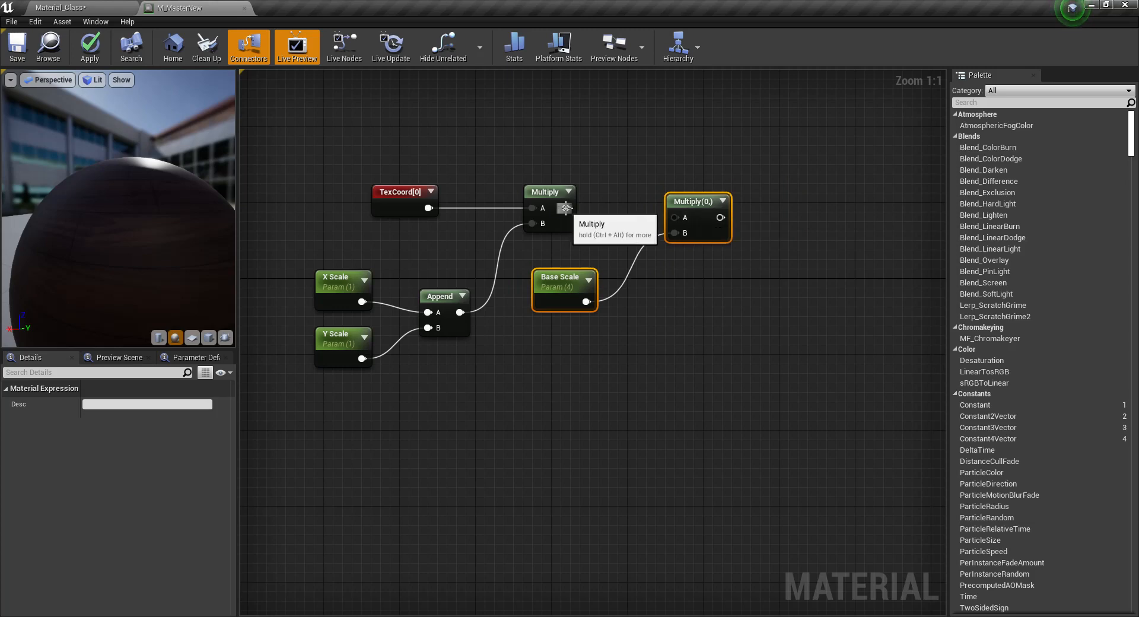
{"action": "left_click_drag", "start_coordinate": [566, 207], "coordinate": [697, 205]}
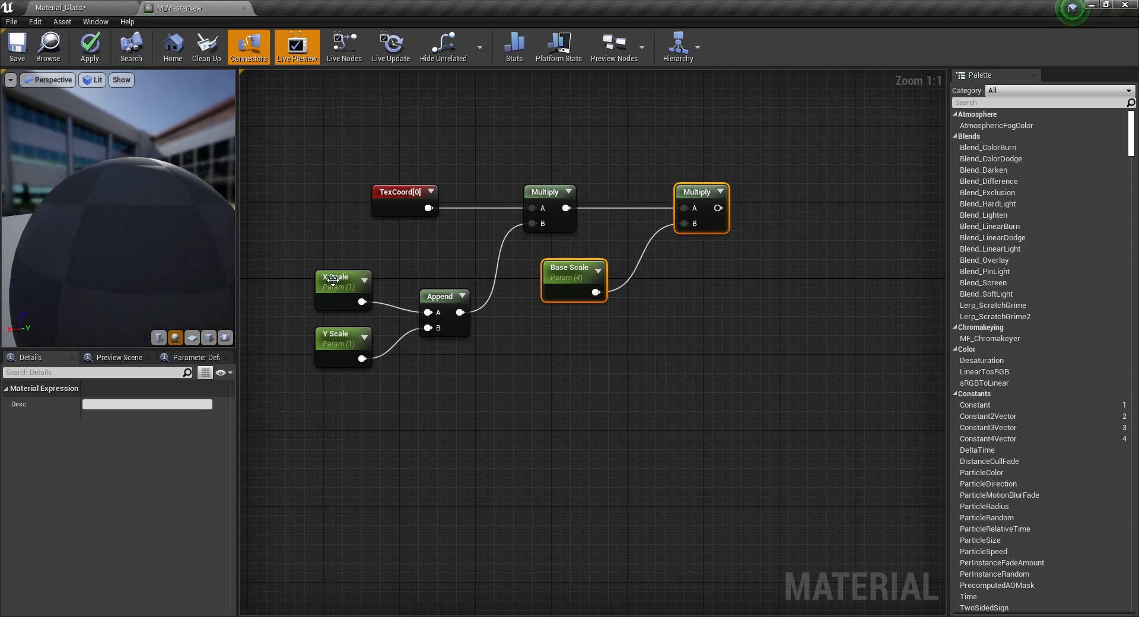
Set the default value of both the X Scale and Y Scale parameters to 0.
{"action": "left_click", "coordinate": [333, 279]}
{"action": "left_click", "coordinate": [564, 274]}
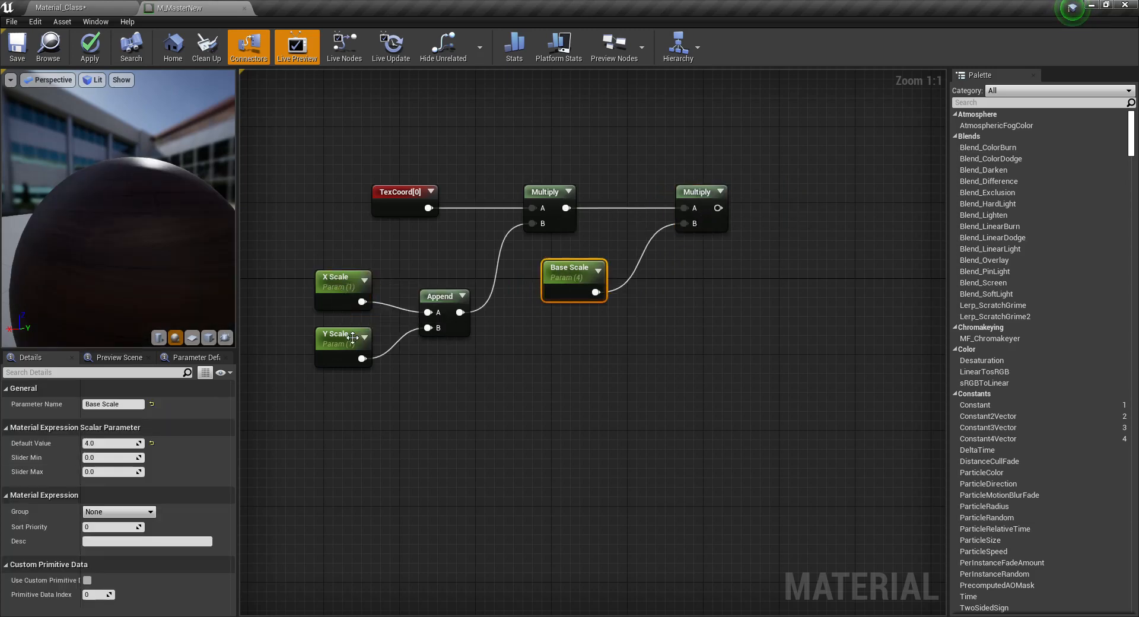
{"action": "left_click", "coordinate": [332, 288]}
{"action": "left_click", "coordinate": [118, 443]}
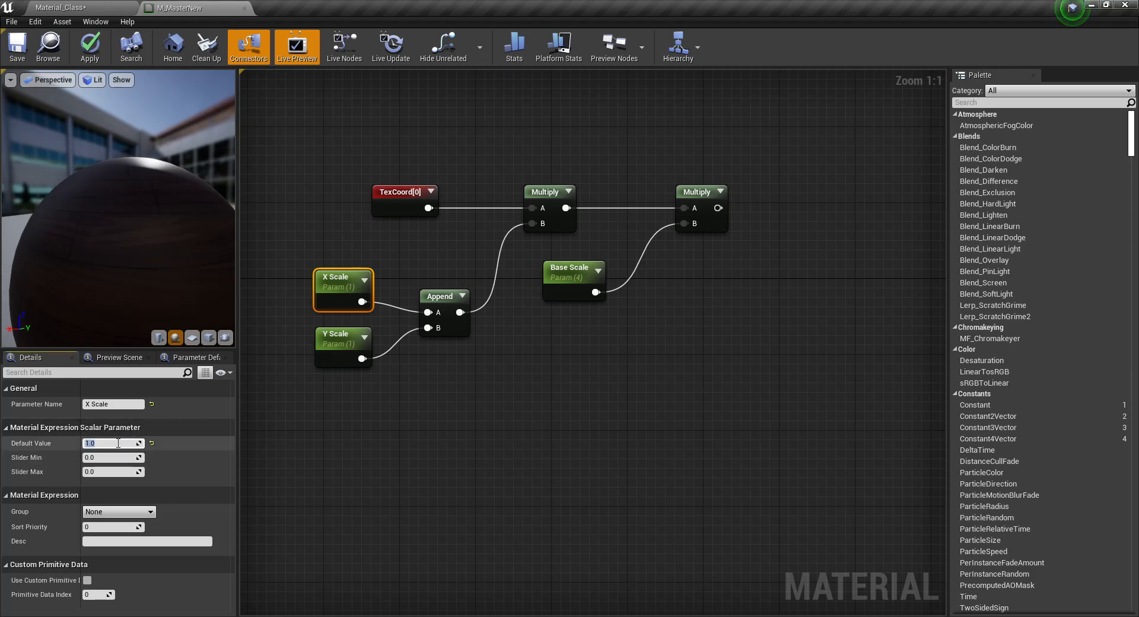
{"action": "type", "text": "0"}
{"action": "left_click", "coordinate": [320, 360]}
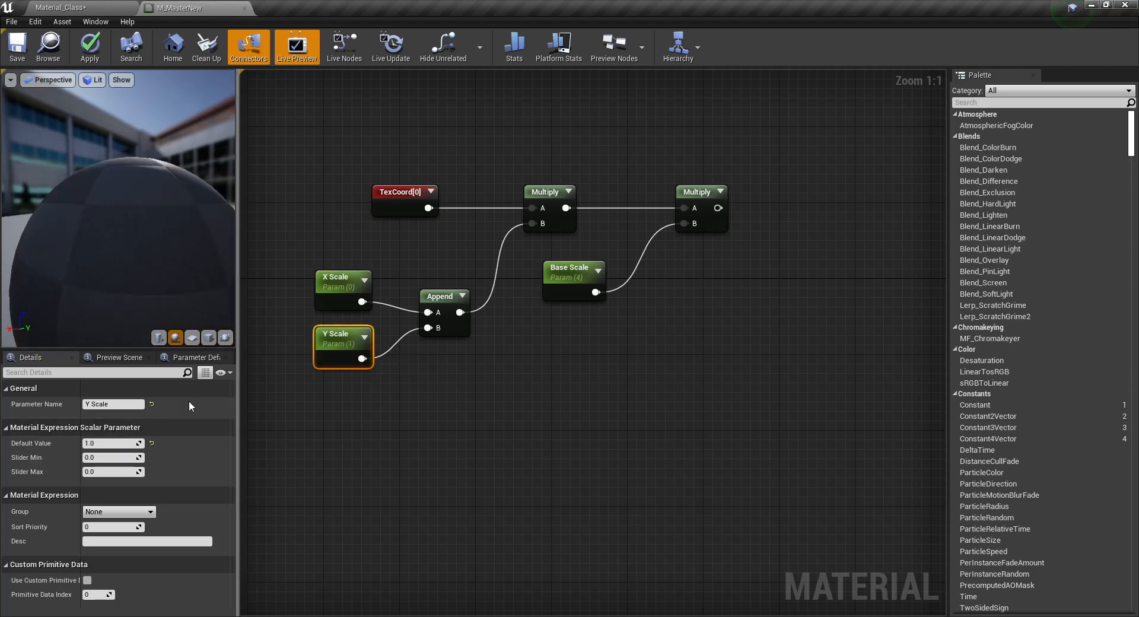
{"action": "left_click", "coordinate": [113, 442]}
{"action": "type", "text": "0"}
{"action": "key", "text": "Return"}
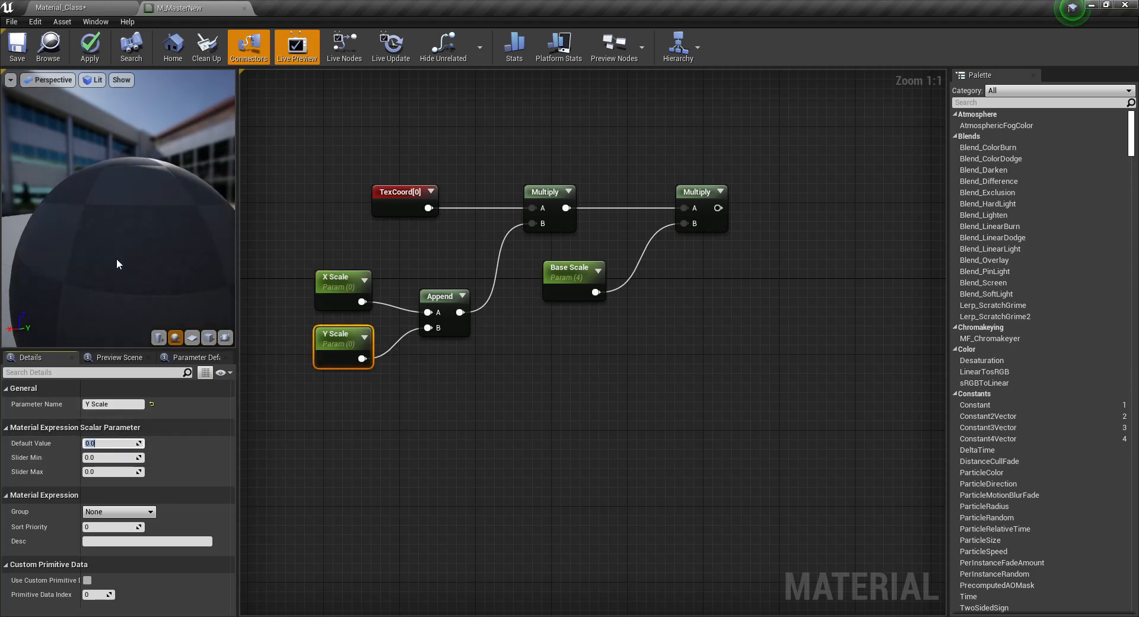
Spread the X Scale and Y Scale nodes slightly apart vertically and move Base Scale lower beneath the Multiply nodes.
{"action": "scroll", "coordinate": [134, 272], "scroll_direction": "down", "scroll_amount": 5}
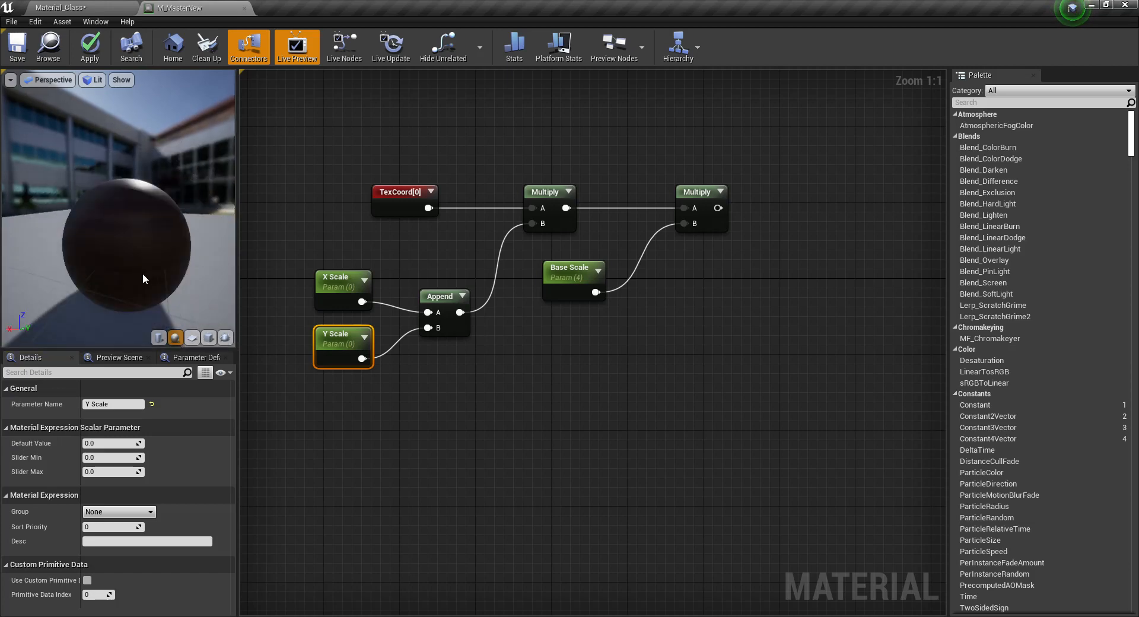
{"action": "left_click_drag", "start_coordinate": [143, 273], "coordinate": [219, 275]}
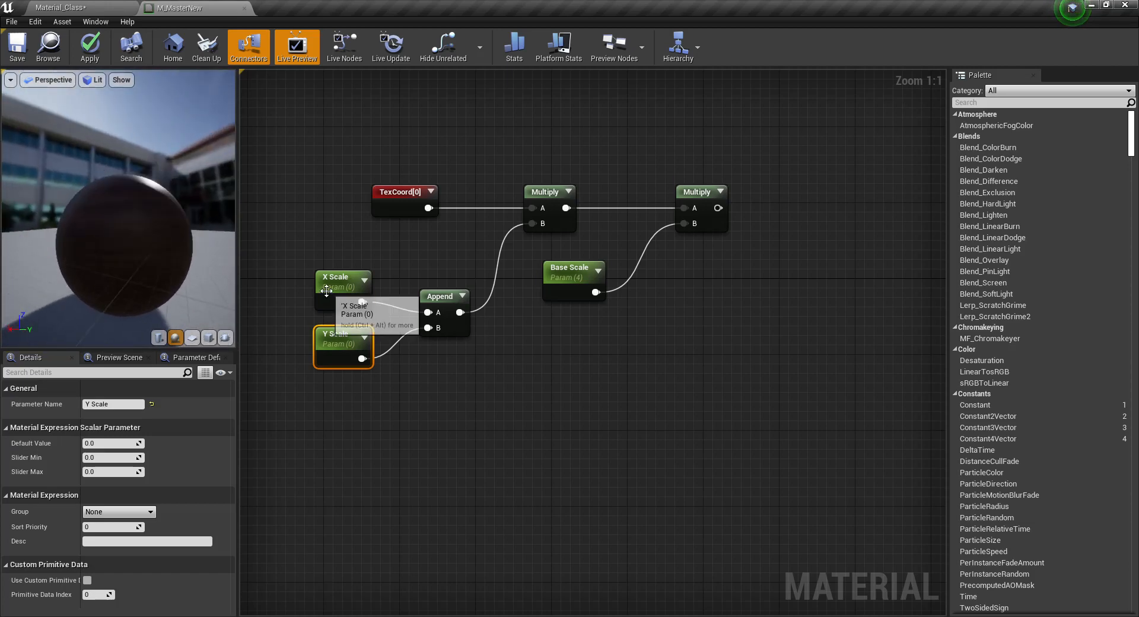
{"action": "left_click_drag", "start_coordinate": [326, 291], "coordinate": [324, 281]}
{"action": "left_click_drag", "start_coordinate": [338, 350], "coordinate": [339, 359]}
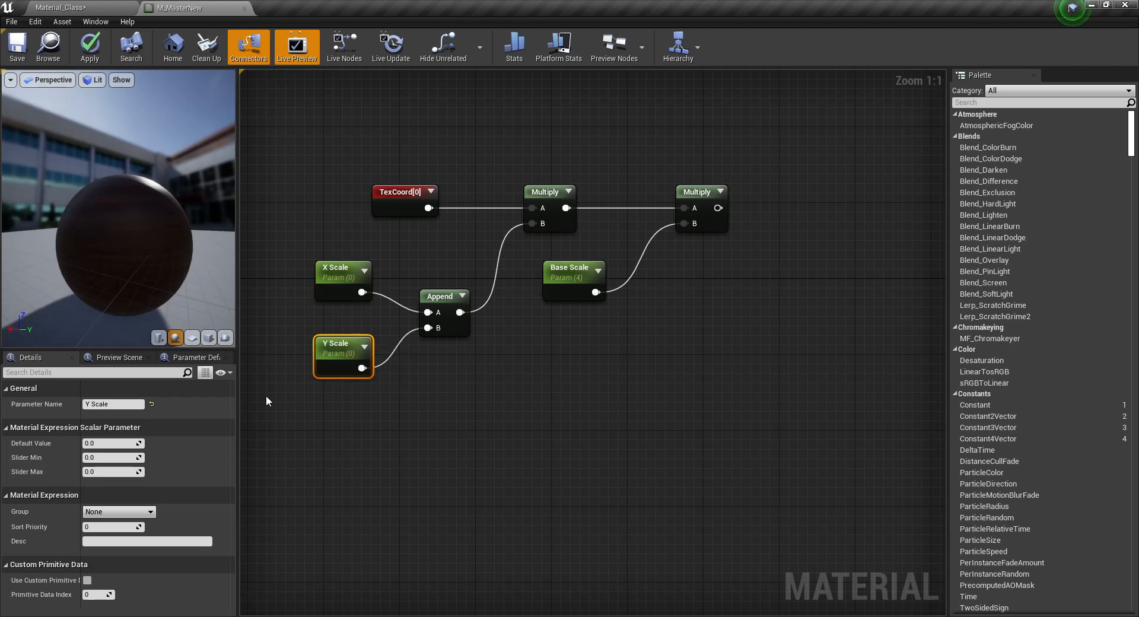
{"action": "left_click_drag", "start_coordinate": [548, 283], "coordinate": [542, 321]}
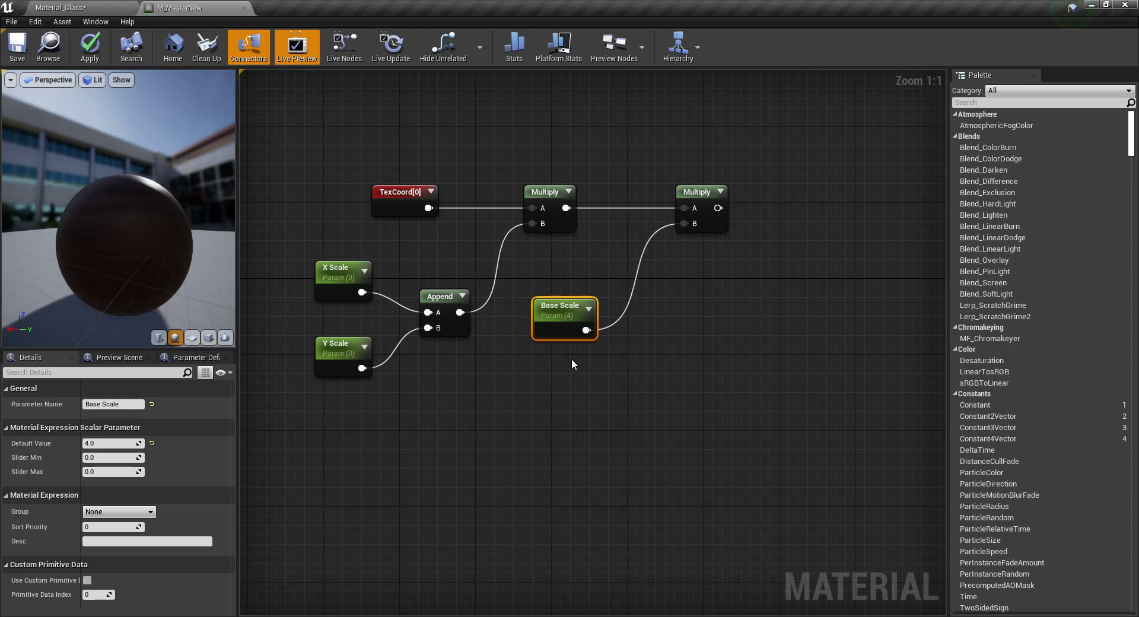
Disconnect TexCoord from the Multiply and widen the gap between it and the scale, Append and Multiply nodes.
{"action": "right_click_drag", "start_coordinate": [583, 375], "coordinate": [716, 386]}
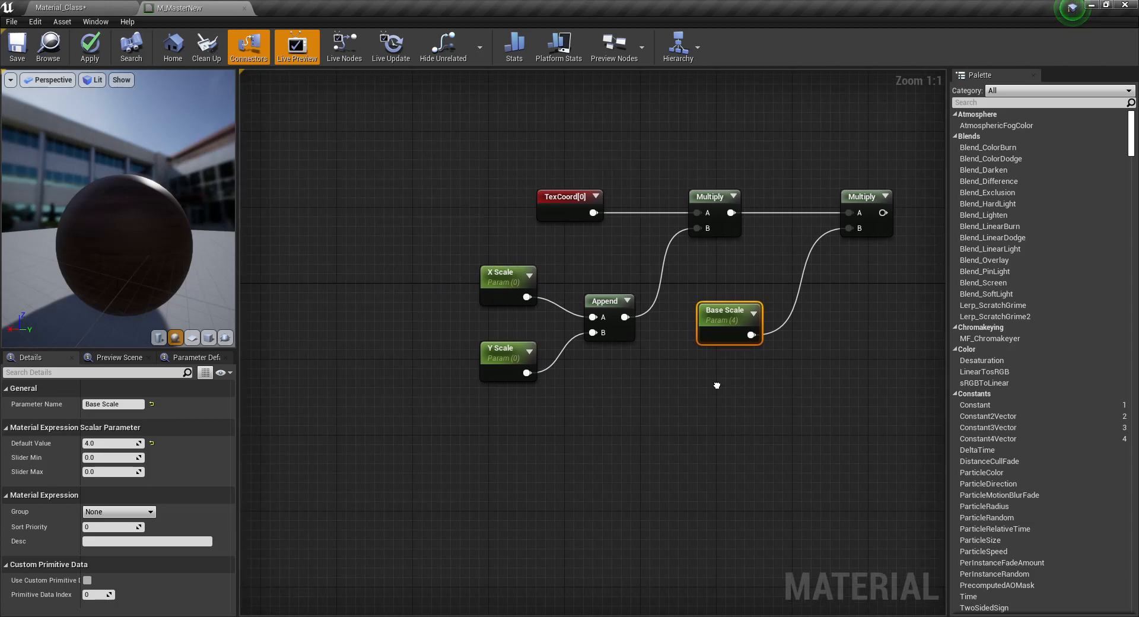
{"action": "left_click_drag", "start_coordinate": [558, 199], "coordinate": [339, 198]}
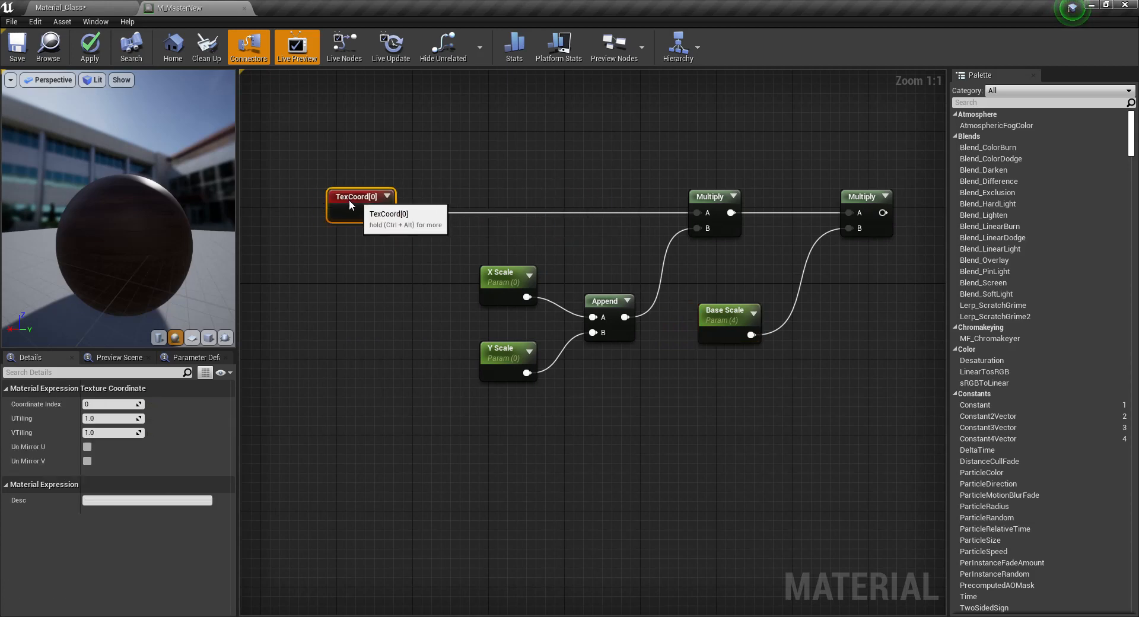
{"action": "right_click_drag", "start_coordinate": [447, 245], "coordinate": [546, 243]}
{"action": "left_click", "coordinate": [475, 211], "text": "alt"}
{"action": "left_click_drag", "start_coordinate": [455, 207], "coordinate": [407, 203]}
{"action": "mouse_move", "coordinate": [578, 236]}
{"action": "right_mouse_down"}
{"action": "mouse_move", "coordinate": [541, 233]}
{"action": "mouse_move", "coordinate": [586, 229]}
{"action": "right_mouse_up"}
{"action": "right_click_drag", "start_coordinate": [618, 172], "coordinate": [552, 191]}
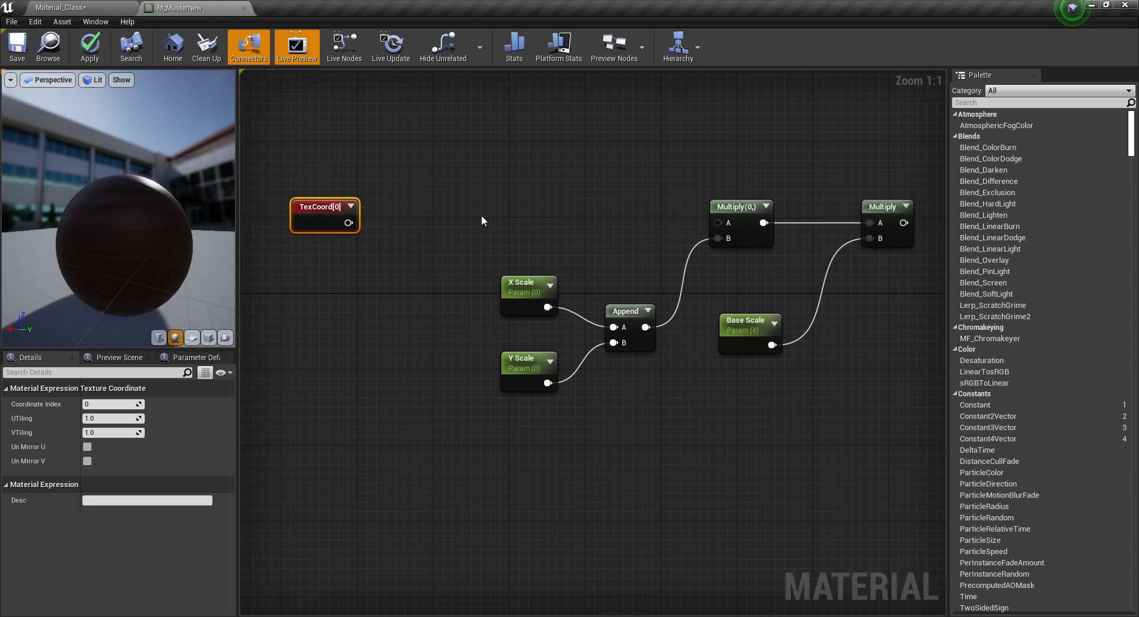
{"action": "left_click_drag", "start_coordinate": [489, 181], "coordinate": [875, 425]}
{"action": "mouse_move", "coordinate": [520, 312]}
{"action": "left_mouse_down"}
{"action": "mouse_move", "coordinate": [520, 332]}
{"action": "mouse_move", "coordinate": [529, 319]}
{"action": "left_mouse_up"}
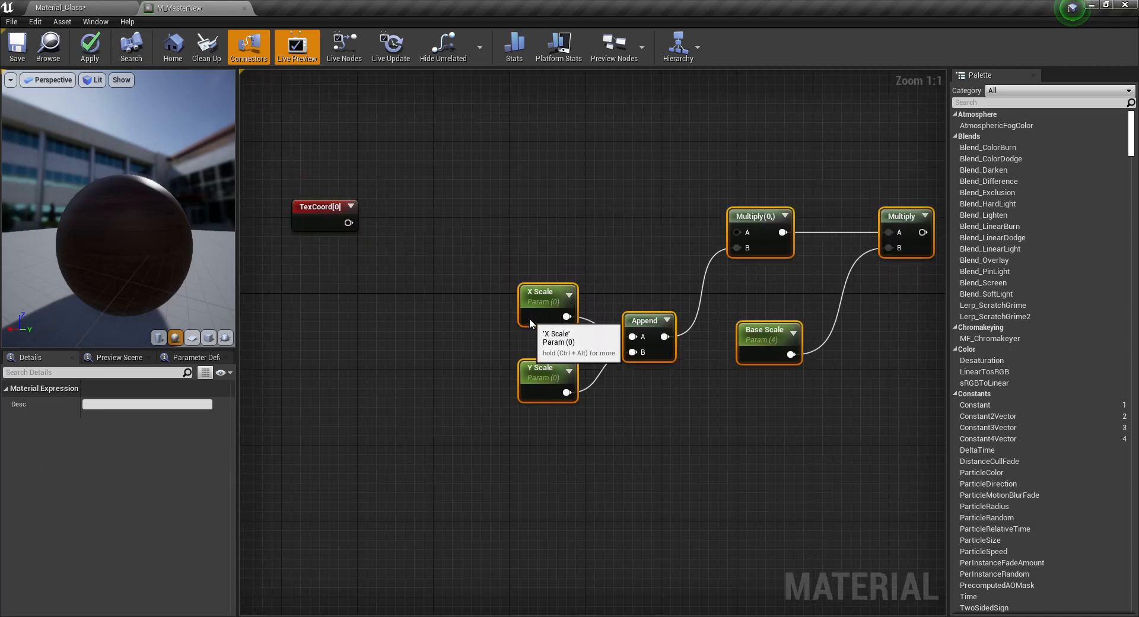
{"action": "right_click_drag", "start_coordinate": [345, 287], "coordinate": [349, 291]}
{"action": "left_click", "coordinate": [308, 217]}
{"action": "left_click", "coordinate": [476, 199]}
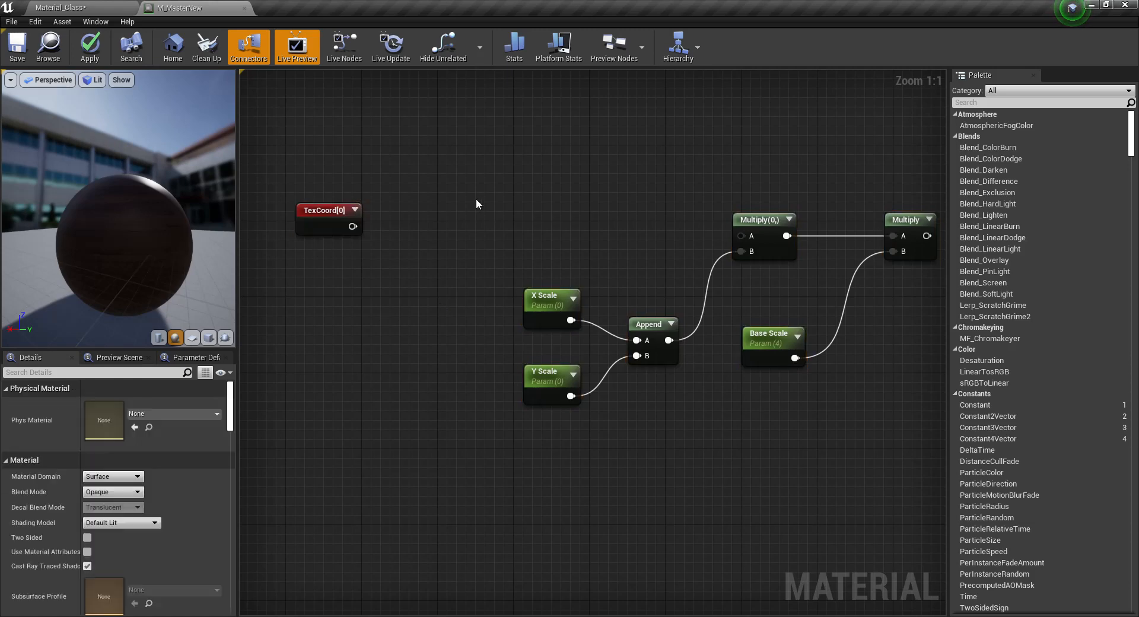
{"action": "left_click", "coordinate": [771, 228]}
{"action": "left_click", "coordinate": [905, 233]}
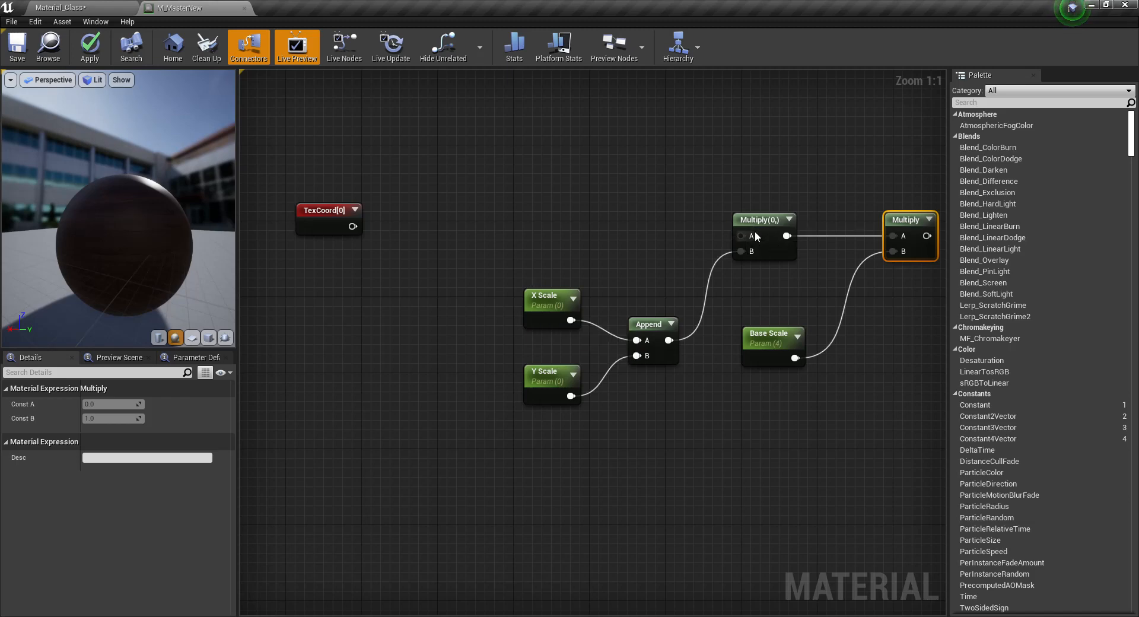
{"action": "left_click", "coordinate": [761, 223]}
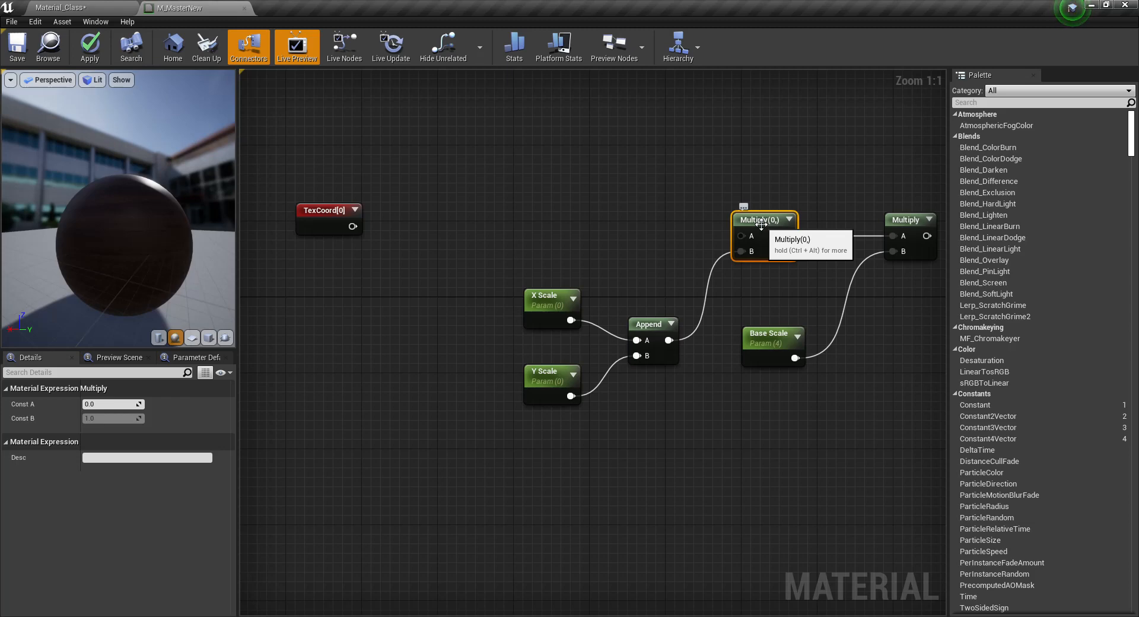
Add another scalar parameter named X Scale in the gap between TexCoord and the existing X Scale node.
{"action": "right_click_drag", "start_coordinate": [431, 294], "coordinate": [452, 306]}
{"action": "left_click", "coordinate": [468, 288]}
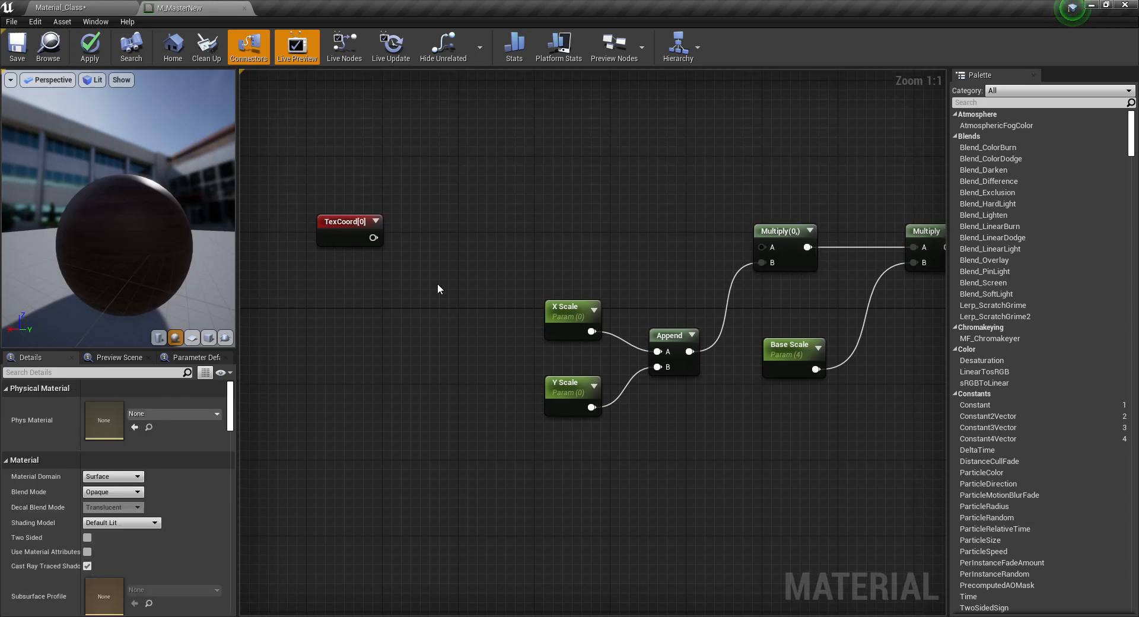
{"action": "left_click", "coordinate": [398, 298]}
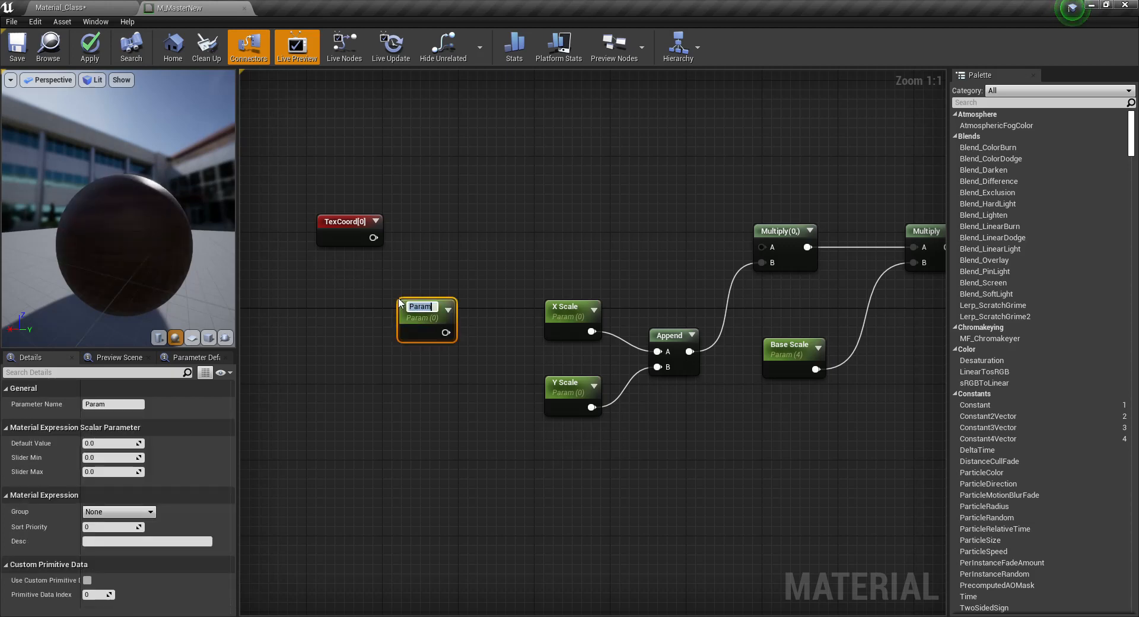
{"action": "type", "text": "X Scale"}
{"action": "key", "text": "Return"}
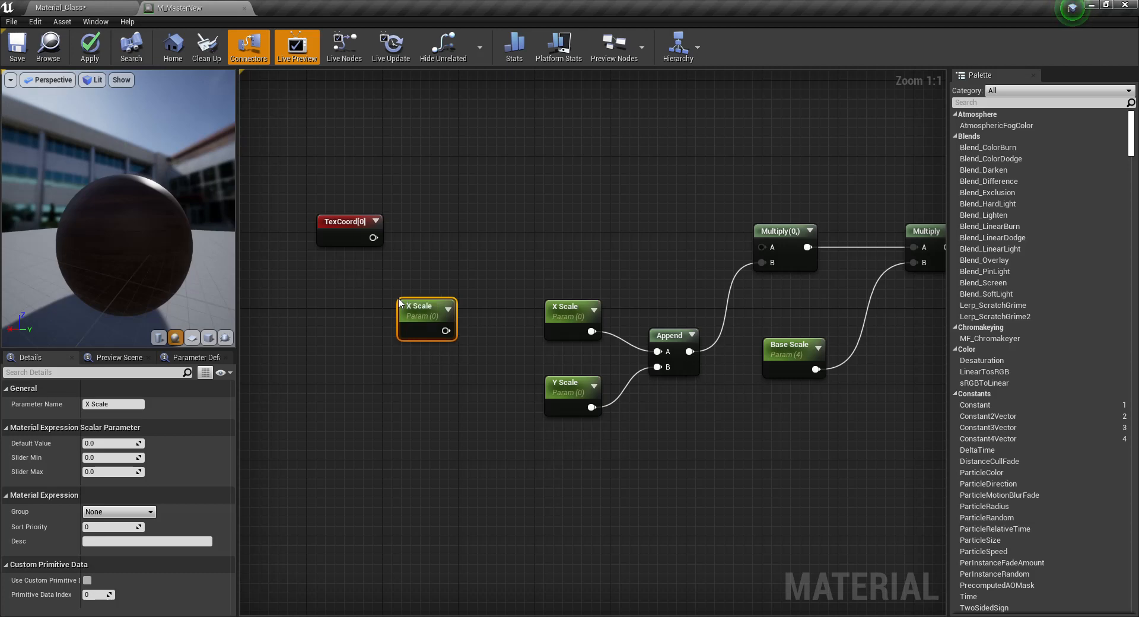
Add a second scalar parameter named Y Scale beneath the new X Scale node.
{"action": "left_click", "coordinate": [422, 397]}
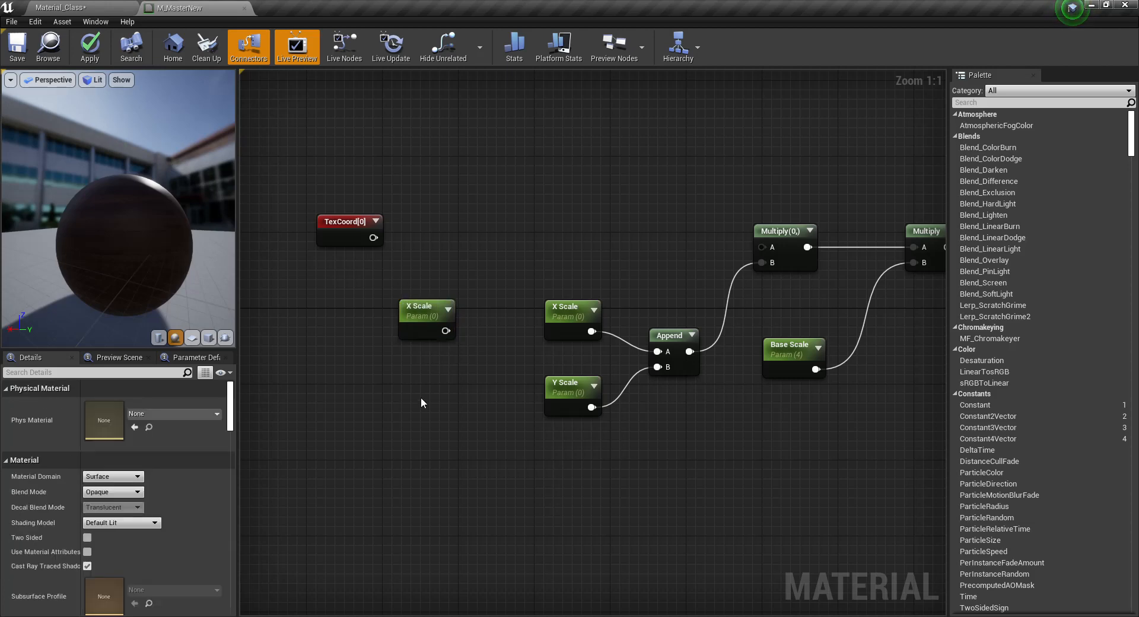
{"action": "left_click", "coordinate": [421, 397]}
{"action": "type", "text": "Y Sc"}
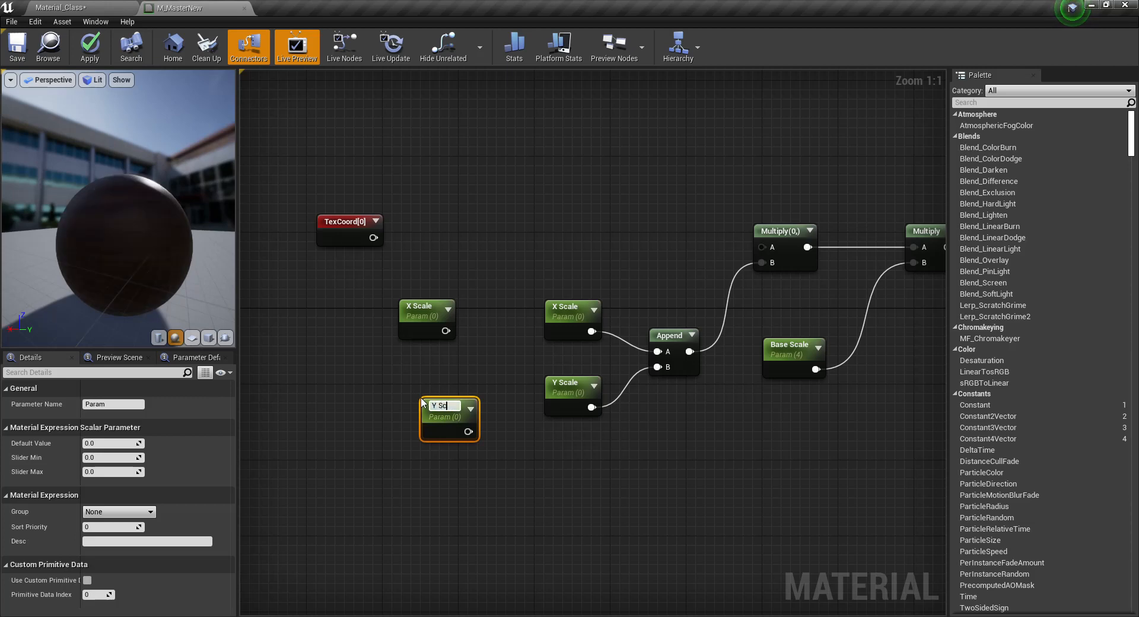
{"action": "type", "text": "ale"}
{"action": "key", "text": "Return"}
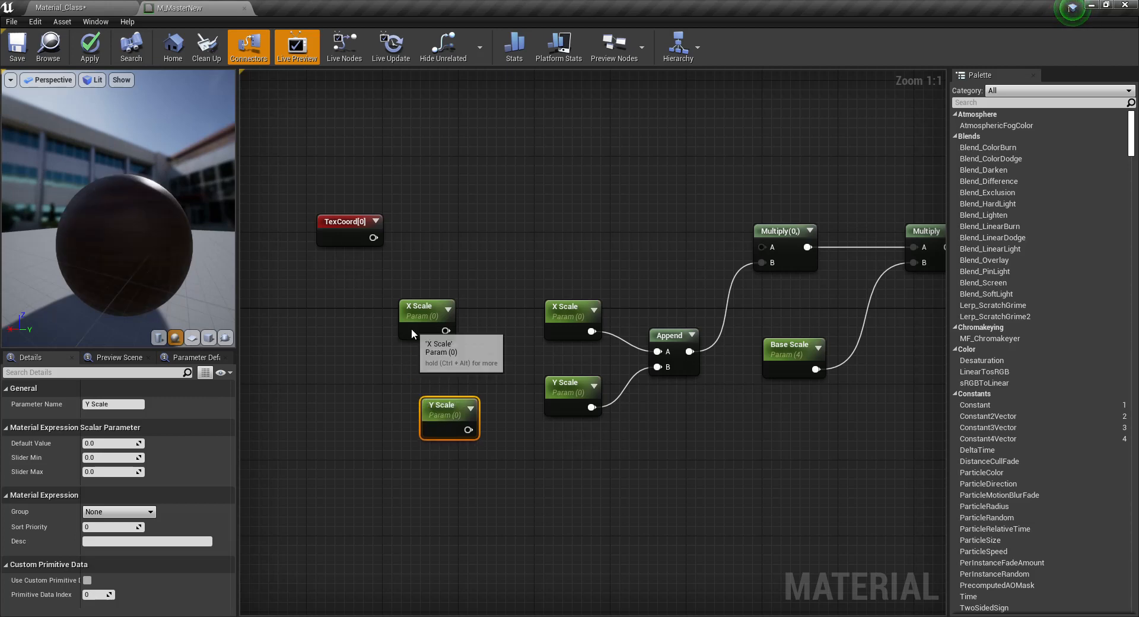
Stack the new X Scale and Y Scale nodes in a column directly beneath TexCoord.
{"action": "left_click_drag", "start_coordinate": [428, 327], "coordinate": [394, 326]}
{"action": "left_click", "coordinate": [455, 419]}
{"action": "left_click_drag", "start_coordinate": [456, 419], "coordinate": [395, 380]}
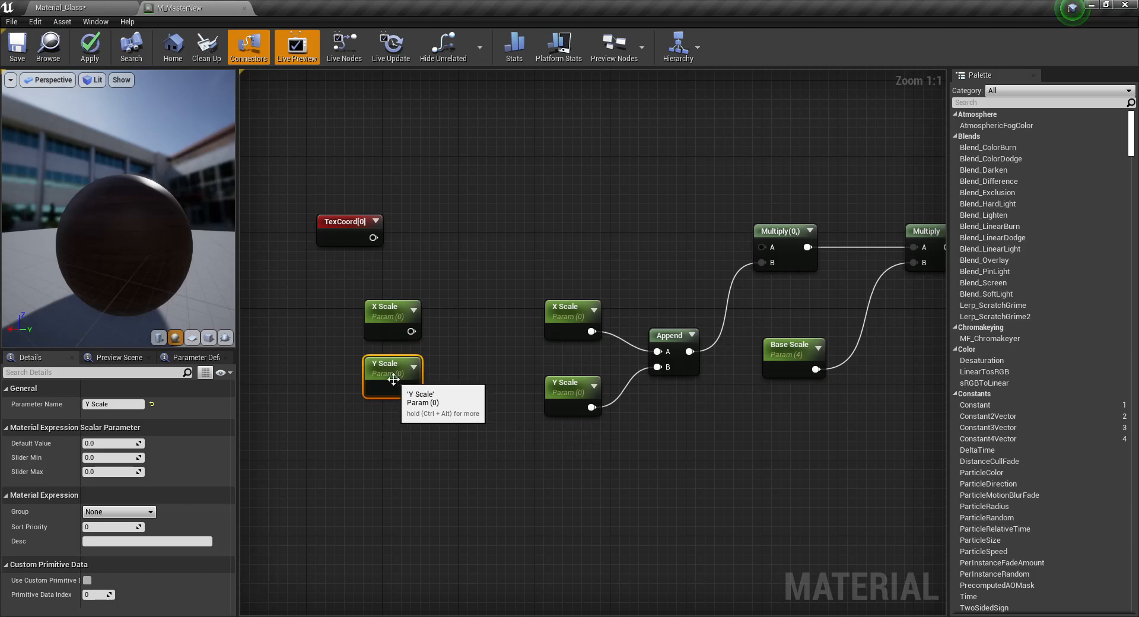
{"action": "left_click_drag", "start_coordinate": [348, 411], "coordinate": [333, 334]}
{"action": "left_click", "coordinate": [452, 334]}
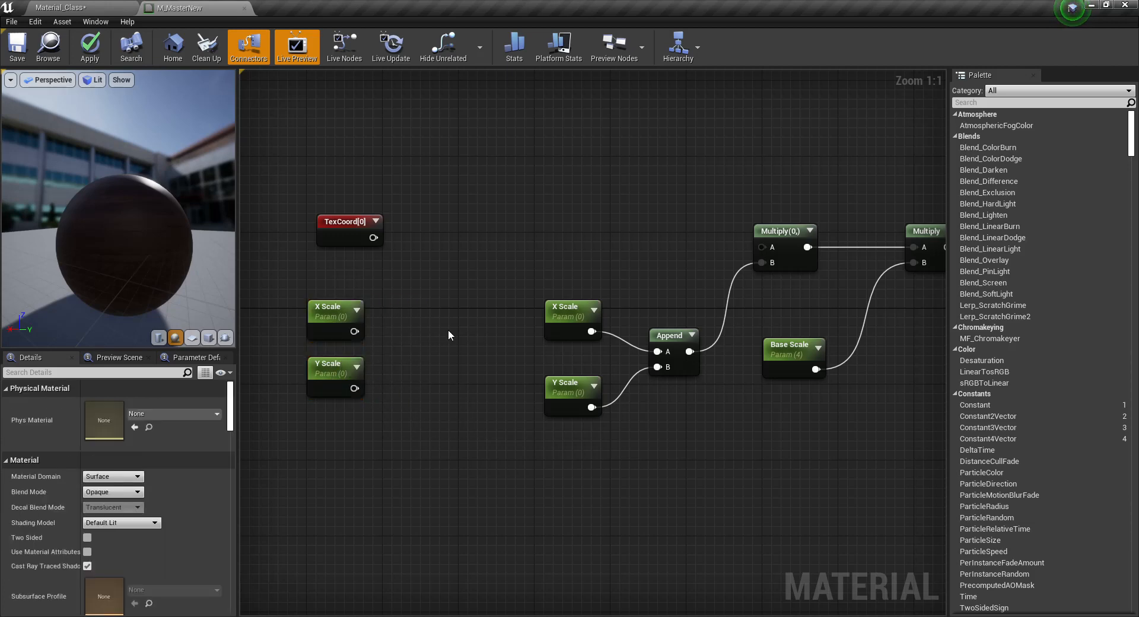
{"action": "left_click_drag", "start_coordinate": [273, 287], "coordinate": [383, 410]}
{"action": "left_click", "coordinate": [434, 332]}
{"action": "left_click", "coordinate": [446, 292]}
{"action": "left_click_drag", "start_coordinate": [471, 300], "coordinate": [449, 315]}
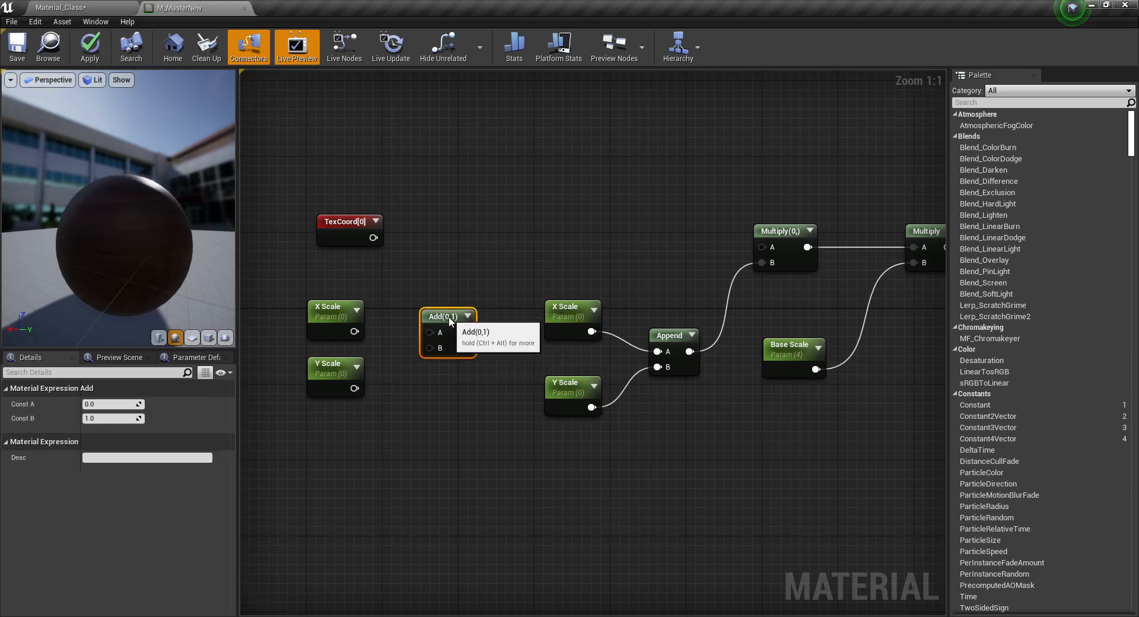
{"action": "right_click_drag", "start_coordinate": [469, 321], "coordinate": [535, 324]}
{"action": "left_click", "coordinate": [392, 225]}
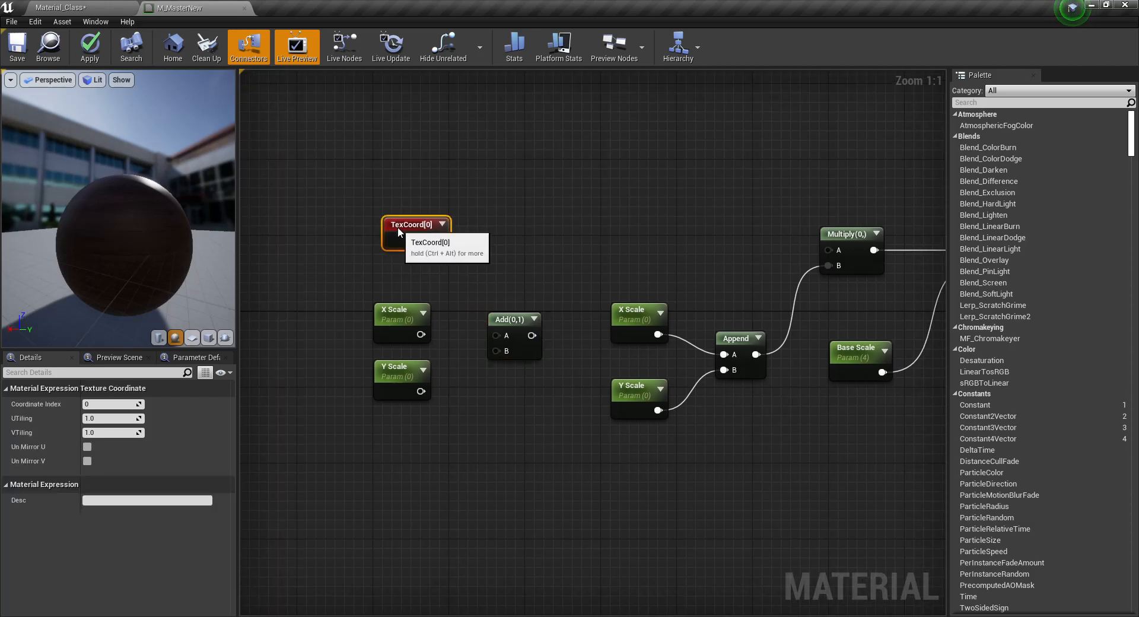
{"action": "mouse_move", "coordinate": [515, 323]}
{"action": "left_mouse_down"}
{"action": "mouse_move", "coordinate": [524, 313]}
{"action": "mouse_move", "coordinate": [514, 315]}
{"action": "left_mouse_up"}
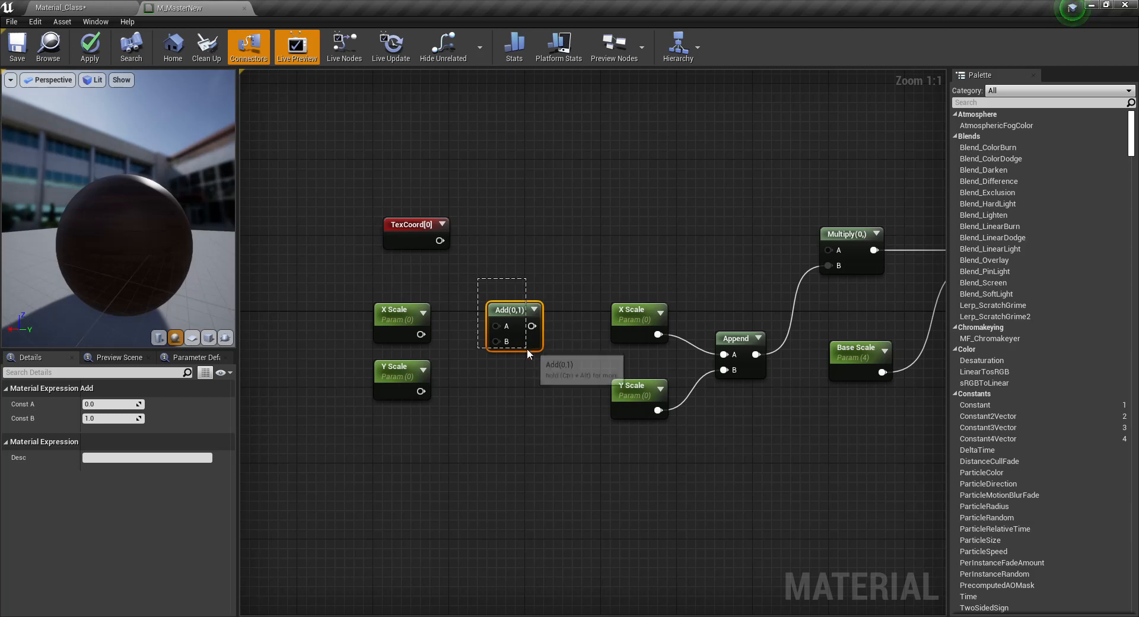
{"action": "key", "text": "Delete"}
Duplicate the Append node beside the new scale parameters and connect X Scale to its A input and Y Scale to B.
{"action": "left_click", "coordinate": [738, 346]}
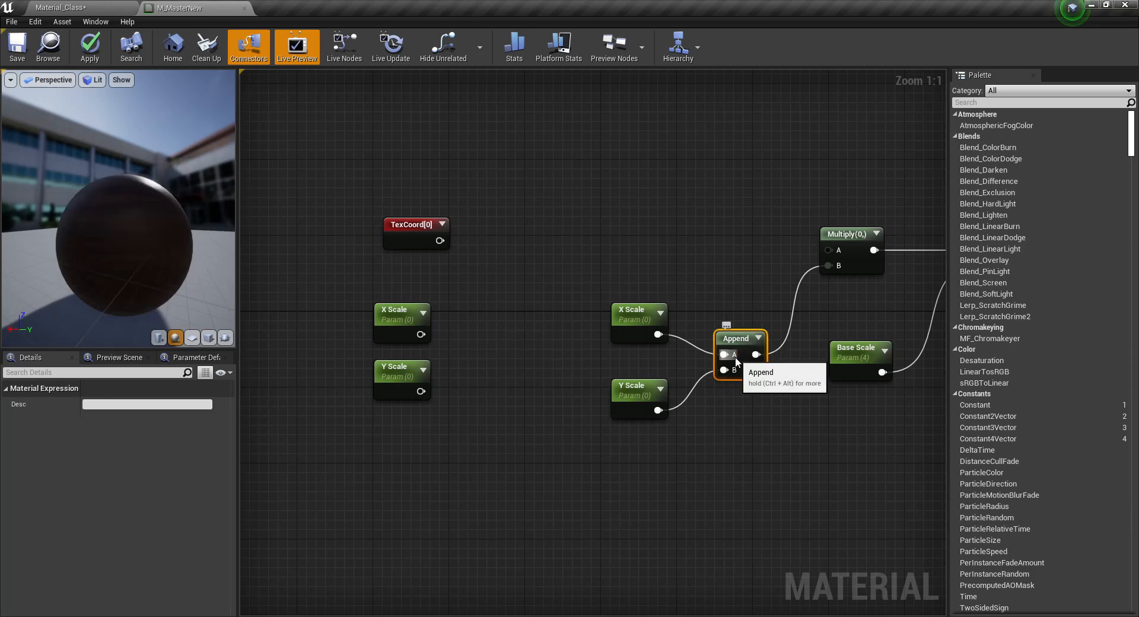
{"action": "key", "text": "ctrl+c"}
{"action": "key", "text": "ctrl+v"}
{"action": "left_click_drag", "start_coordinate": [771, 409], "coordinate": [514, 334]}
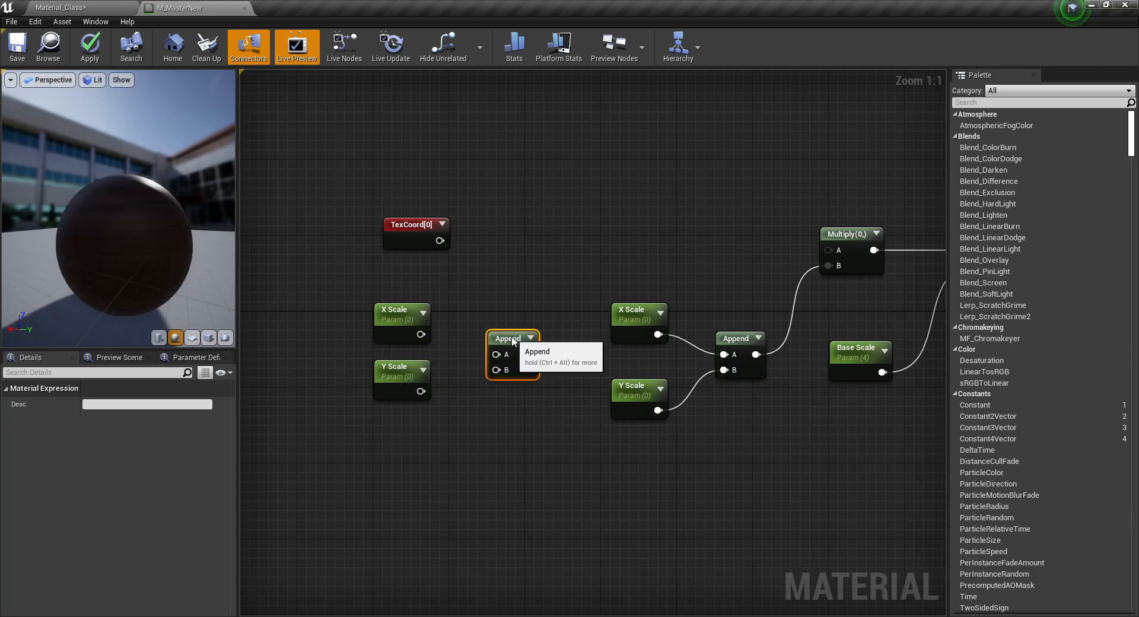
{"action": "left_click", "coordinate": [756, 349]}
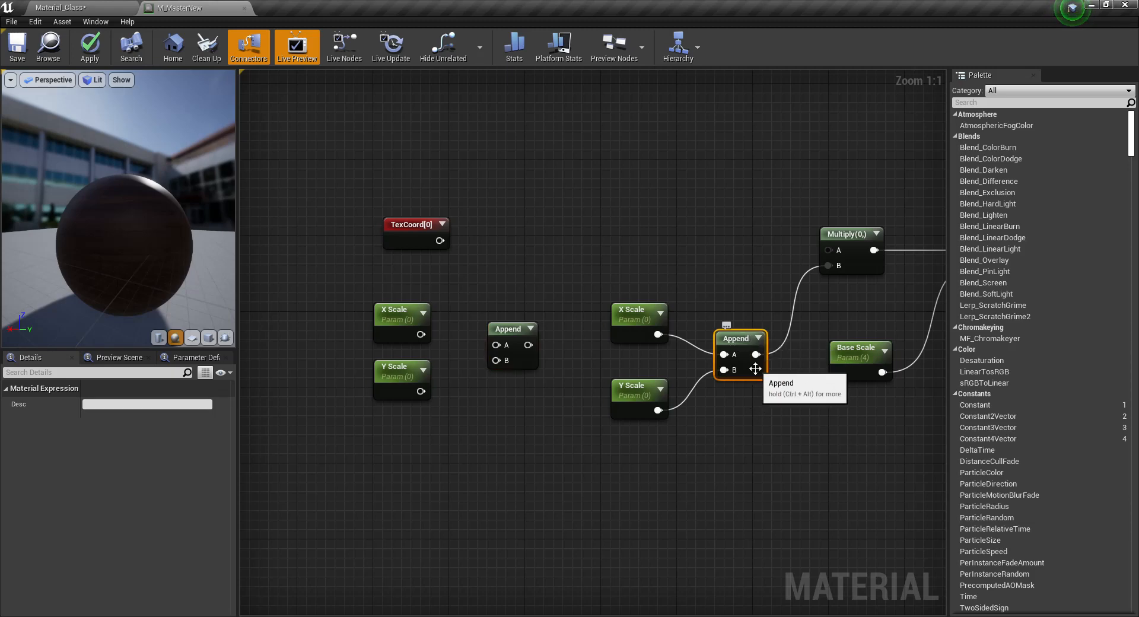
{"action": "left_click_drag", "start_coordinate": [419, 334], "coordinate": [497, 345]}
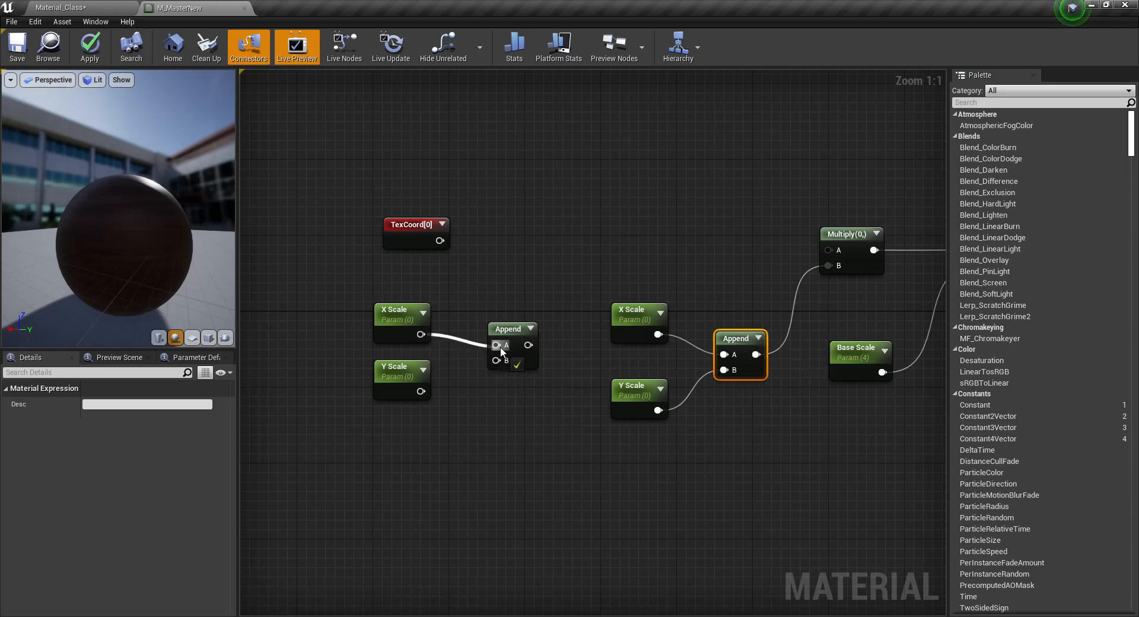
{"action": "left_click_drag", "start_coordinate": [421, 390], "coordinate": [492, 315]}
{"action": "left_click", "coordinate": [564, 258]}
{"action": "right_click", "coordinate": [560, 237]}
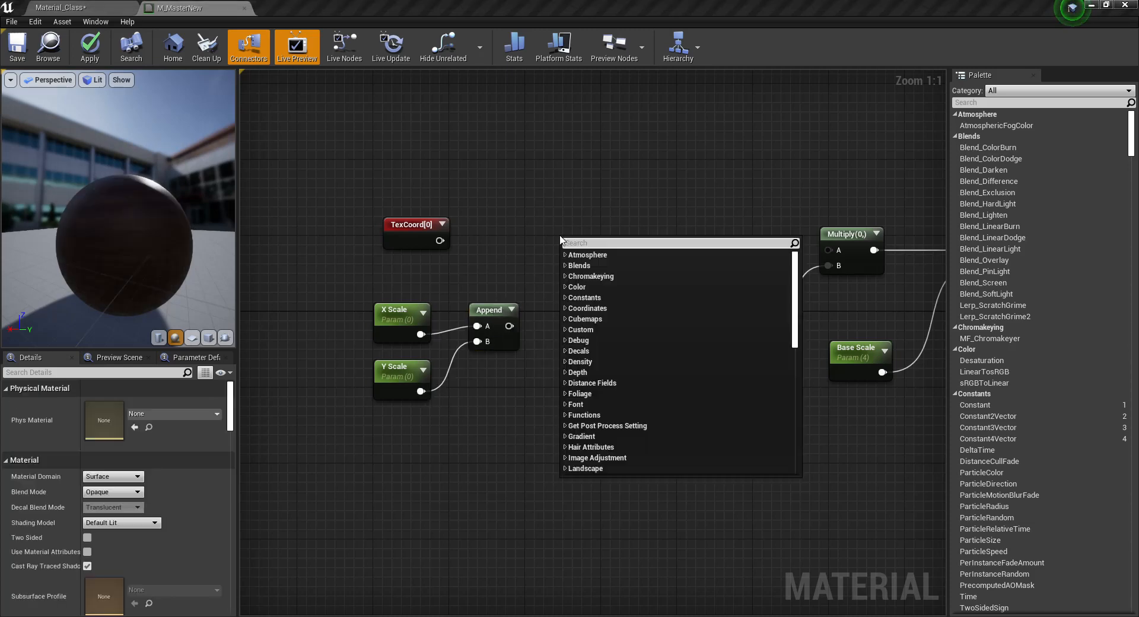
{"action": "type", "text": "adfdd"}
{"action": "left_click_drag", "start_coordinate": [617, 240], "coordinate": [463, 241]}
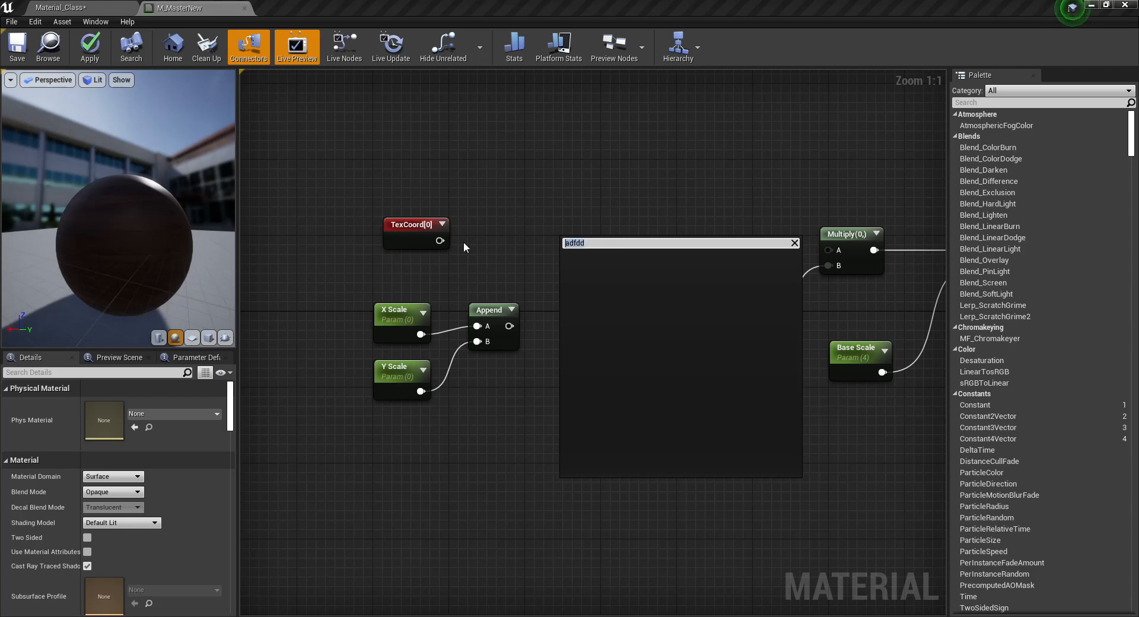
{"action": "type", "text": "add"}
{"action": "left_click", "coordinate": [442, 225]}
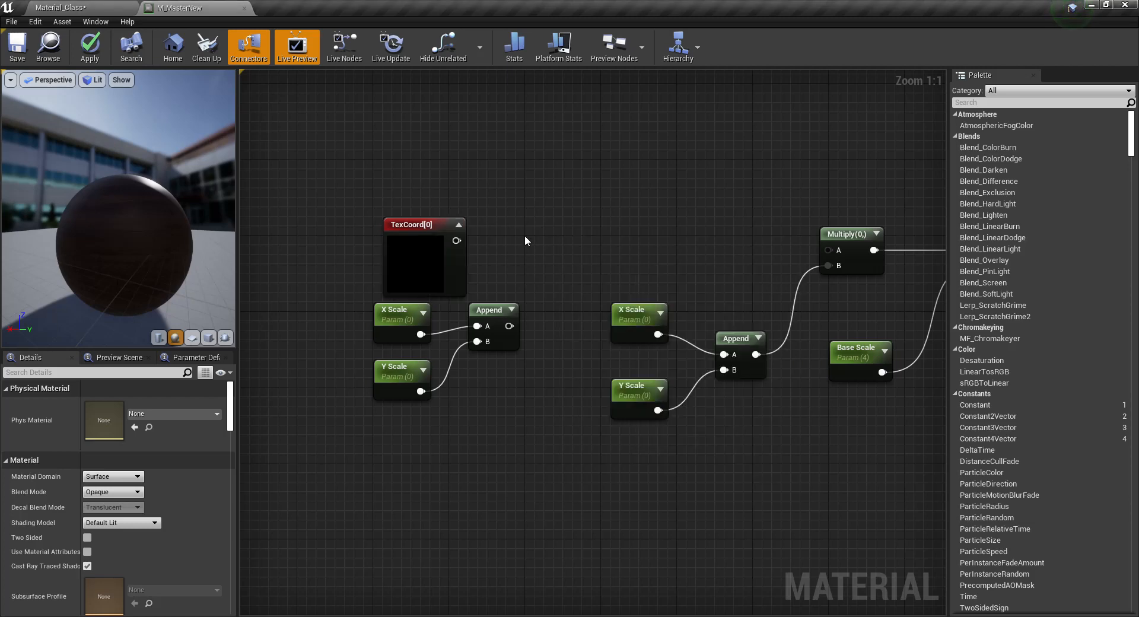
{"action": "left_click", "coordinate": [458, 225]}
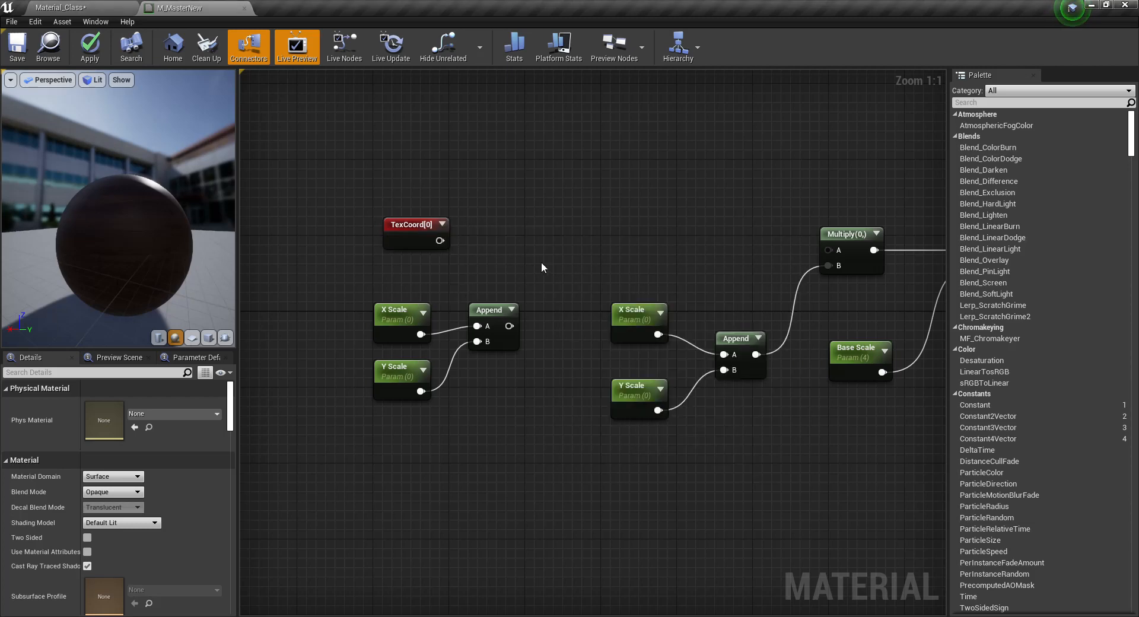
Place an Add node that combines TexCoord as A and the new Append as B, feeding input A of the first Multiply.
{"action": "left_click", "coordinate": [528, 250]}
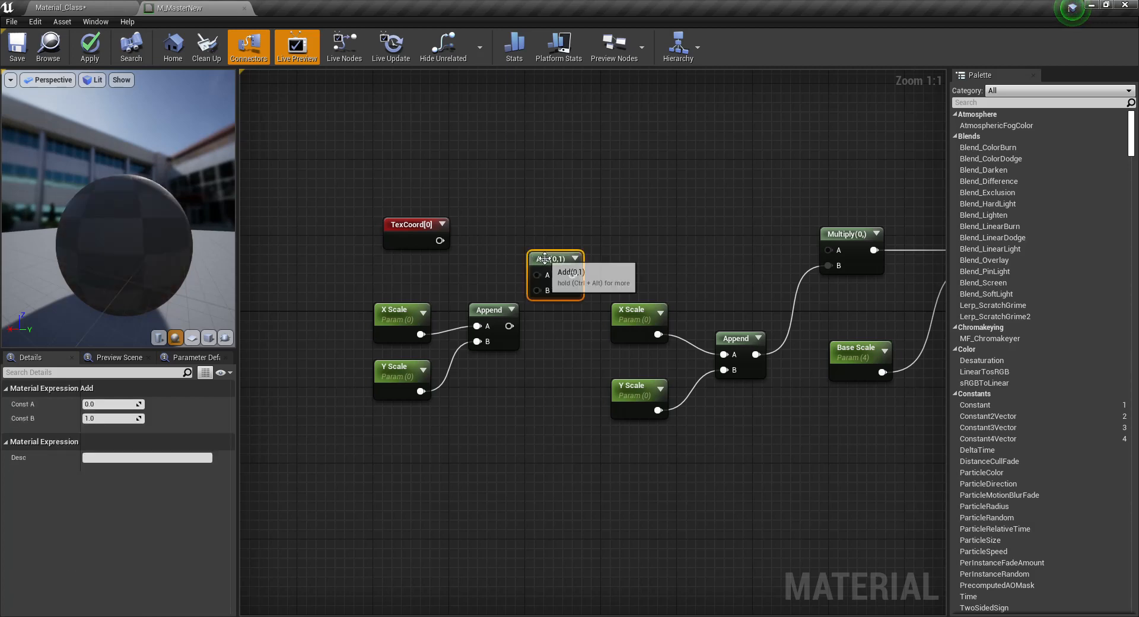
{"action": "left_click_drag", "start_coordinate": [440, 240], "coordinate": [543, 259]}
{"action": "left_click_drag", "start_coordinate": [509, 326], "coordinate": [544, 275]}
{"action": "right_click_drag", "start_coordinate": [606, 281], "coordinate": [458, 264]}
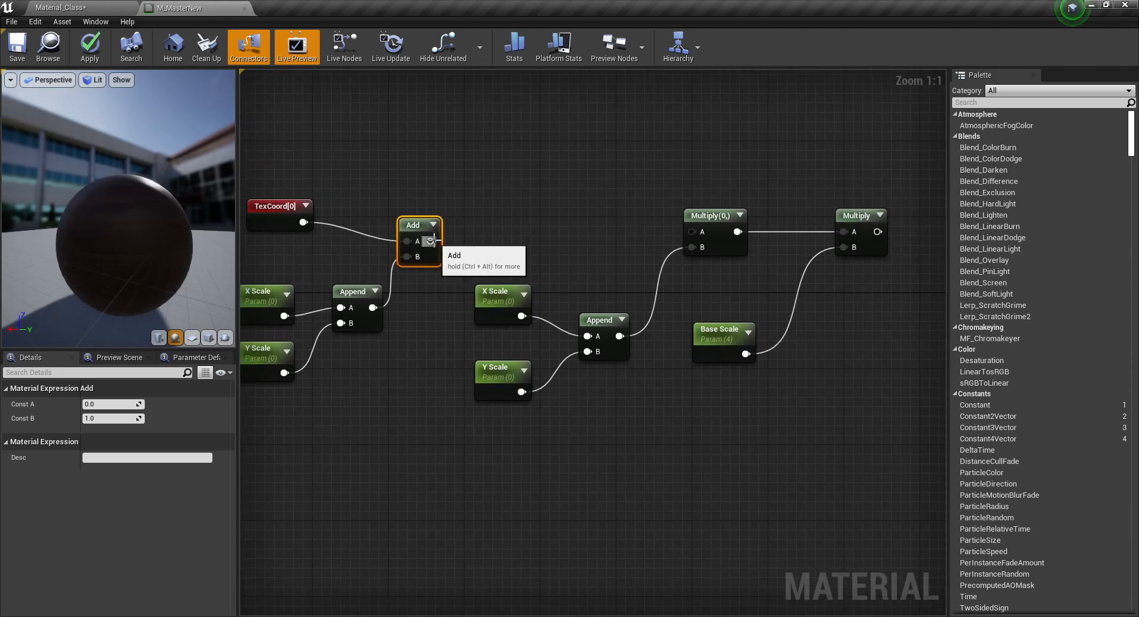
{"action": "left_click_drag", "start_coordinate": [431, 241], "coordinate": [694, 234]}
Move the whole UV network, from TexCoord to the last Multiply, into place beside the three Texture Sample nodes.
{"action": "scroll", "coordinate": [650, 249], "scroll_direction": "down", "scroll_amount": 3}
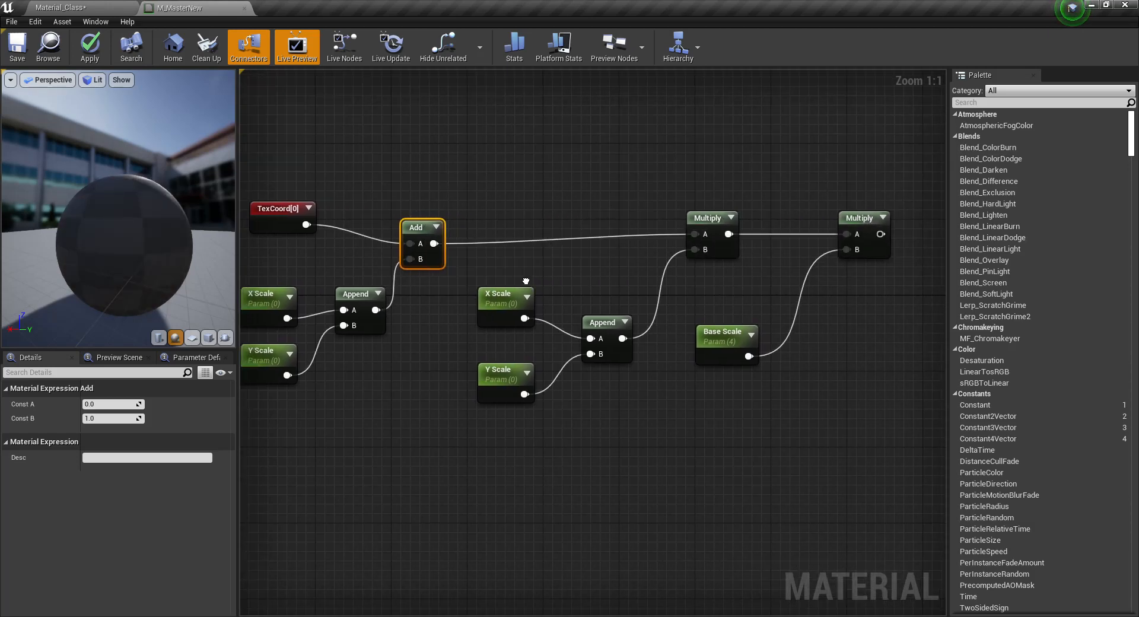
{"action": "left_click_drag", "start_coordinate": [356, 386], "coordinate": [893, 195]}
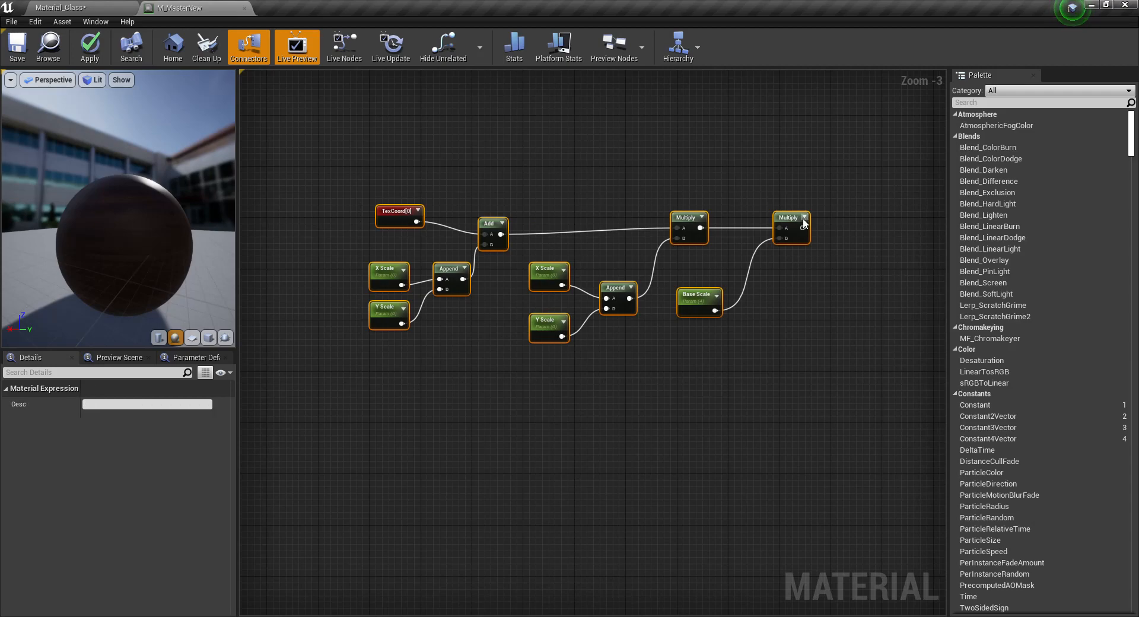
{"action": "left_click_drag", "start_coordinate": [784, 220], "coordinate": [714, 284]}
{"action": "scroll", "coordinate": [714, 412], "scroll_direction": "down", "scroll_amount": 4}
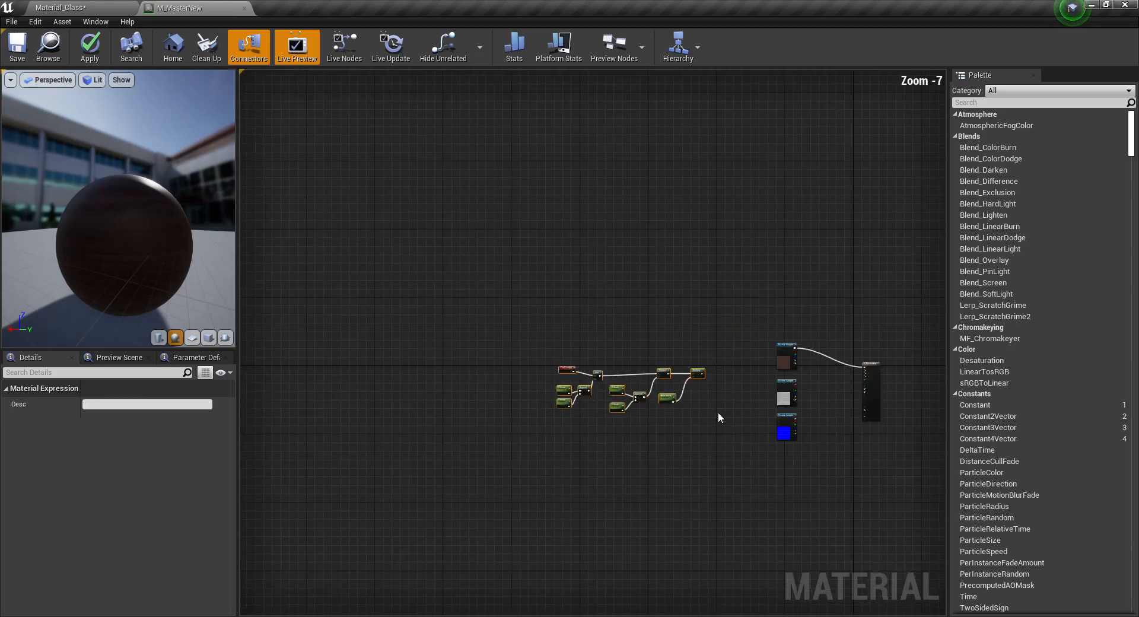
{"action": "scroll", "coordinate": [718, 412], "scroll_direction": "up", "scroll_amount": 4}
{"action": "right_click_drag", "start_coordinate": [554, 270], "coordinate": [603, 249]}
Connect the last Multiply's output to the UVs input of all three Texture Sample nodes.
{"action": "left_click_drag", "start_coordinate": [597, 252], "coordinate": [830, 287]}
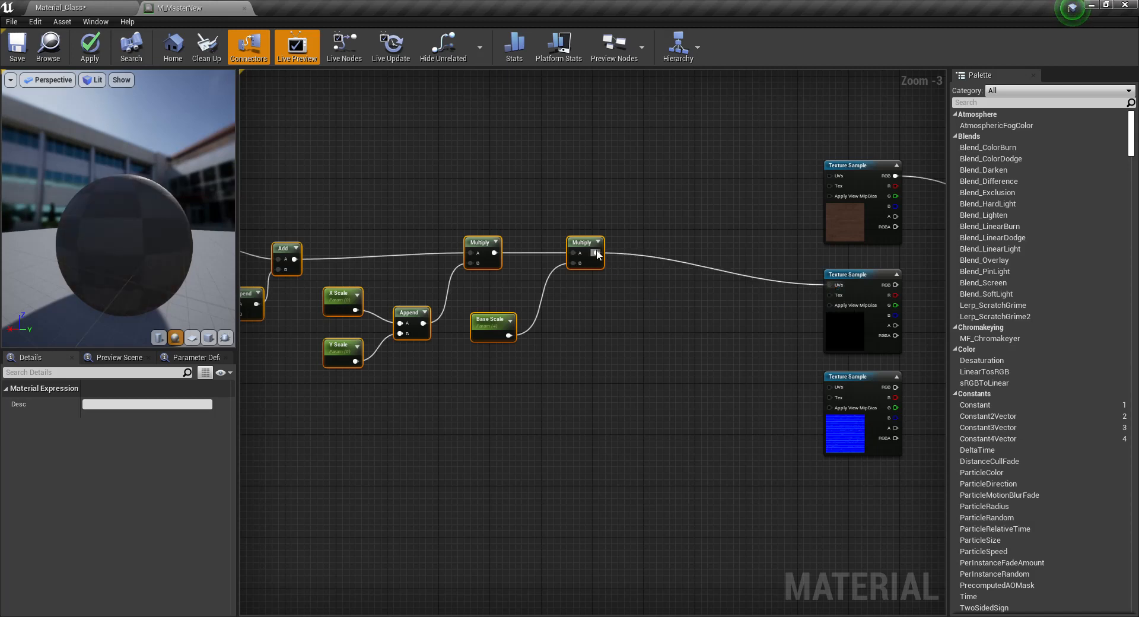
{"action": "left_click_drag", "start_coordinate": [596, 252], "coordinate": [832, 175]}
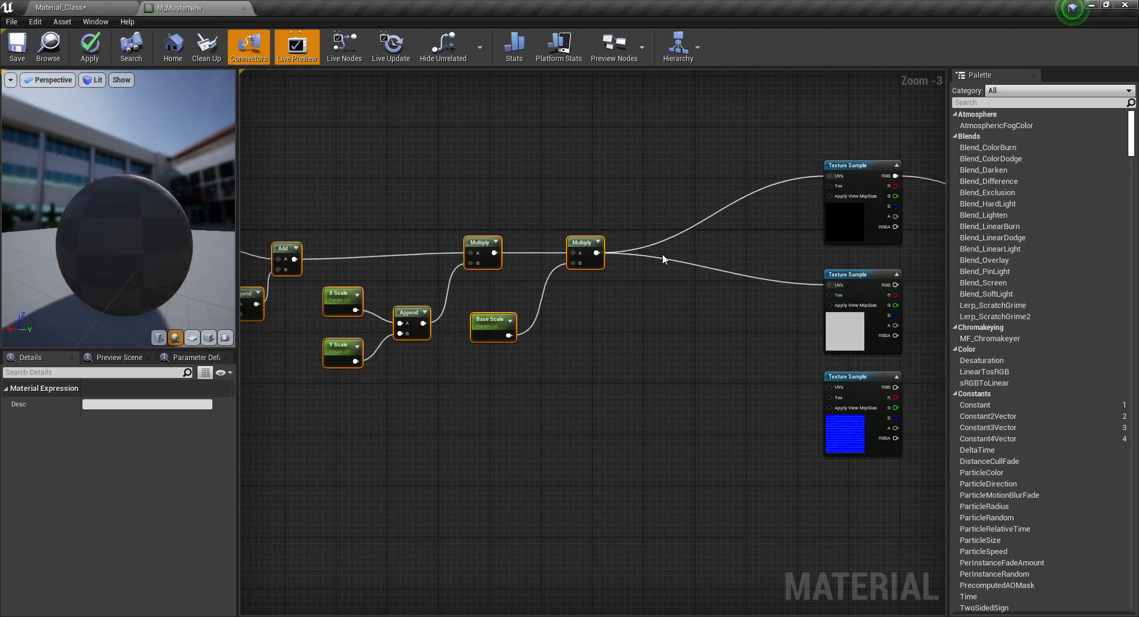
{"action": "left_click_drag", "start_coordinate": [597, 252], "coordinate": [837, 388]}
Connect the middle texture's RGB output to Roughness and the blue normal texture's RGB output to Normal.
{"action": "right_click_drag", "start_coordinate": [775, 378], "coordinate": [567, 343]}
{"action": "right_click_drag", "start_coordinate": [728, 304], "coordinate": [652, 323]}
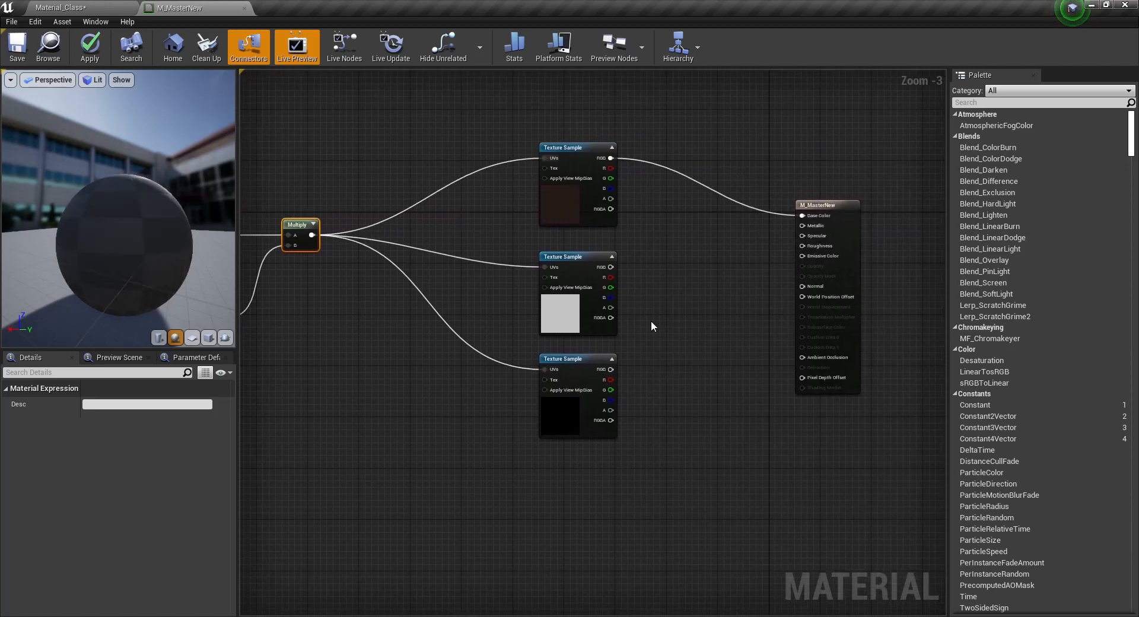
{"action": "left_click_drag", "start_coordinate": [611, 267], "coordinate": [803, 247]}
{"action": "left_click_drag", "start_coordinate": [611, 369], "coordinate": [805, 286]}
Assign both X Scale nodes, both Y Scale nodes and Base Scale to a parameter group named UV Controls.
{"action": "right_click_drag", "start_coordinate": [477, 375], "coordinate": [776, 371]}
{"action": "right_click_drag", "start_coordinate": [439, 412], "coordinate": [582, 407]}
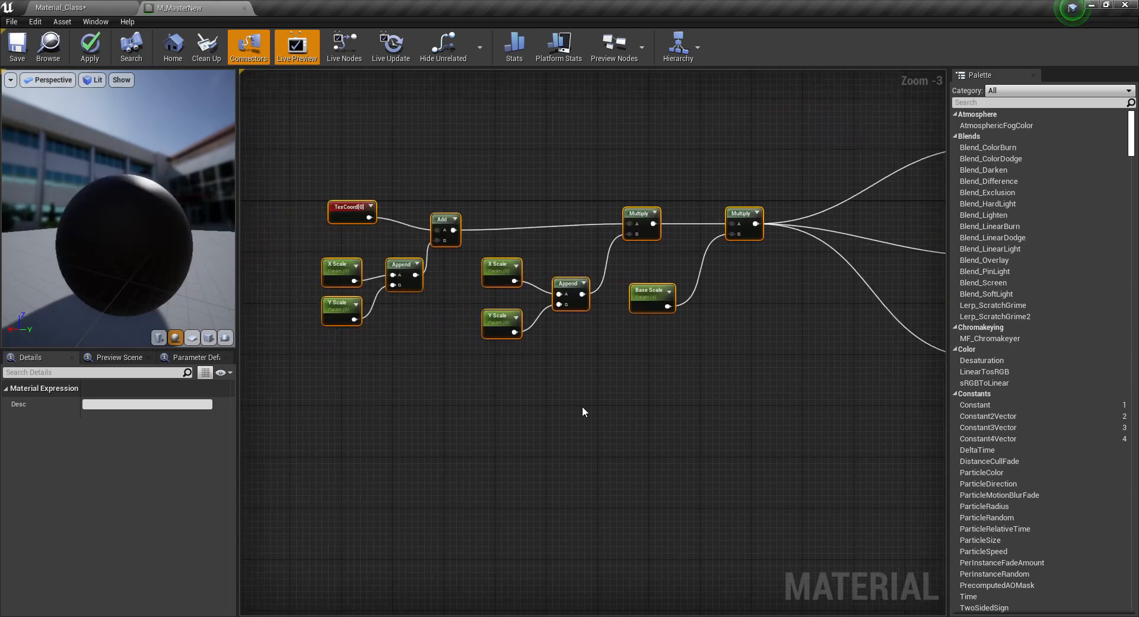
{"action": "right_click_drag", "start_coordinate": [396, 368], "coordinate": [482, 381]}
{"action": "left_click", "coordinate": [488, 386]}
{"action": "scroll", "coordinate": [487, 389], "scroll_direction": "up", "scroll_amount": 2}
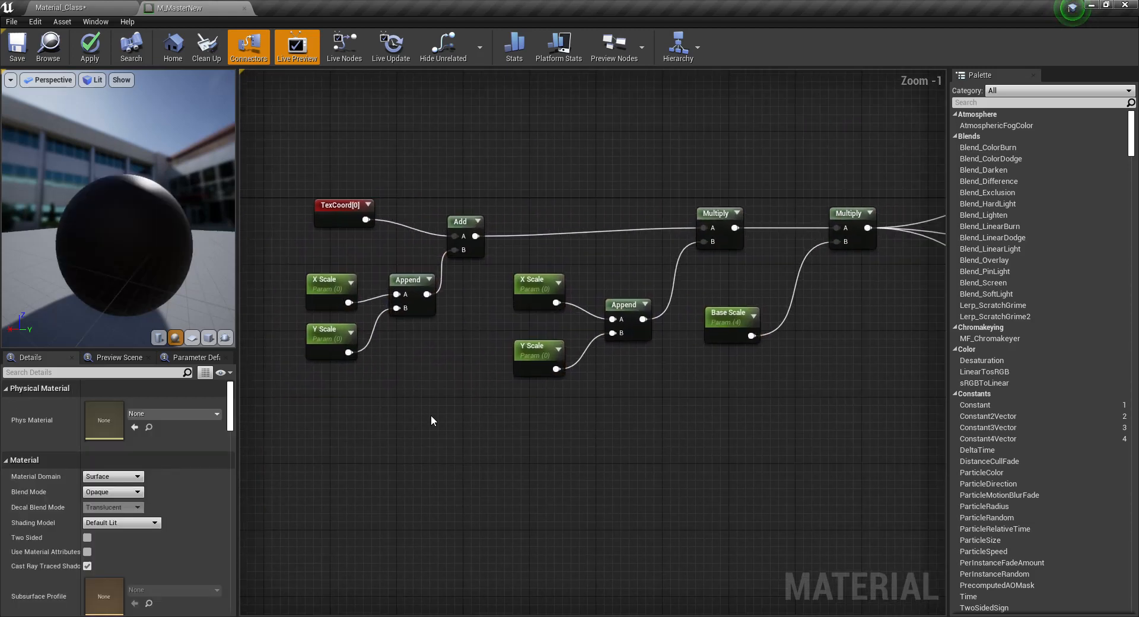
{"action": "left_click_drag", "start_coordinate": [340, 385], "coordinate": [360, 289]}
{"action": "left_click_drag", "start_coordinate": [506, 427], "coordinate": [568, 295], "text": "shift"}
{"action": "left_click", "coordinate": [751, 350], "text": "shift"}
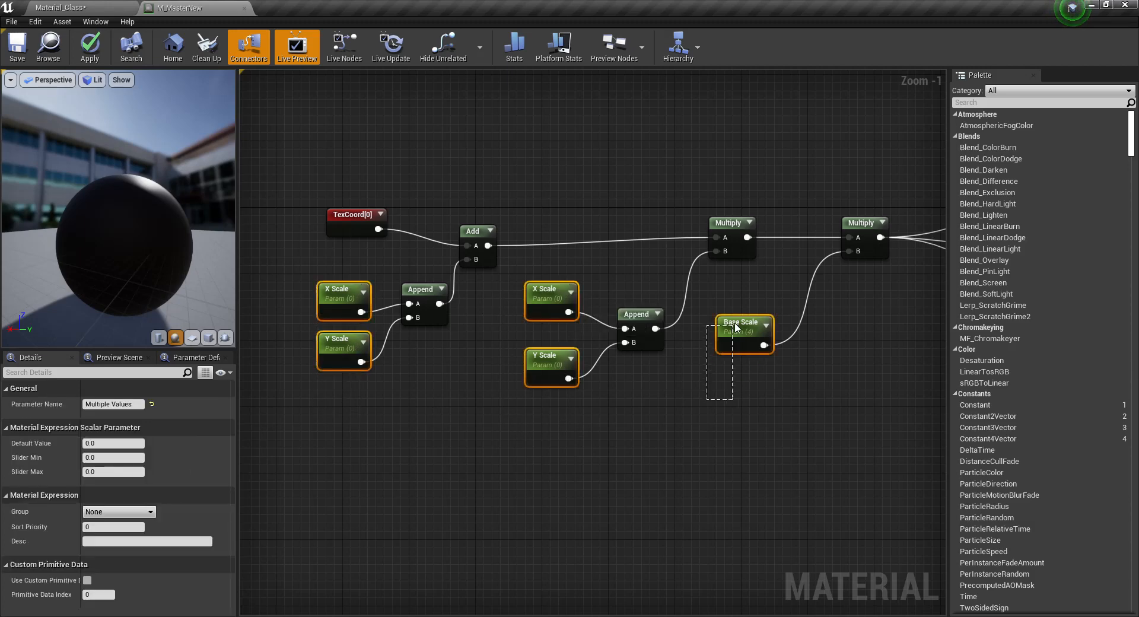
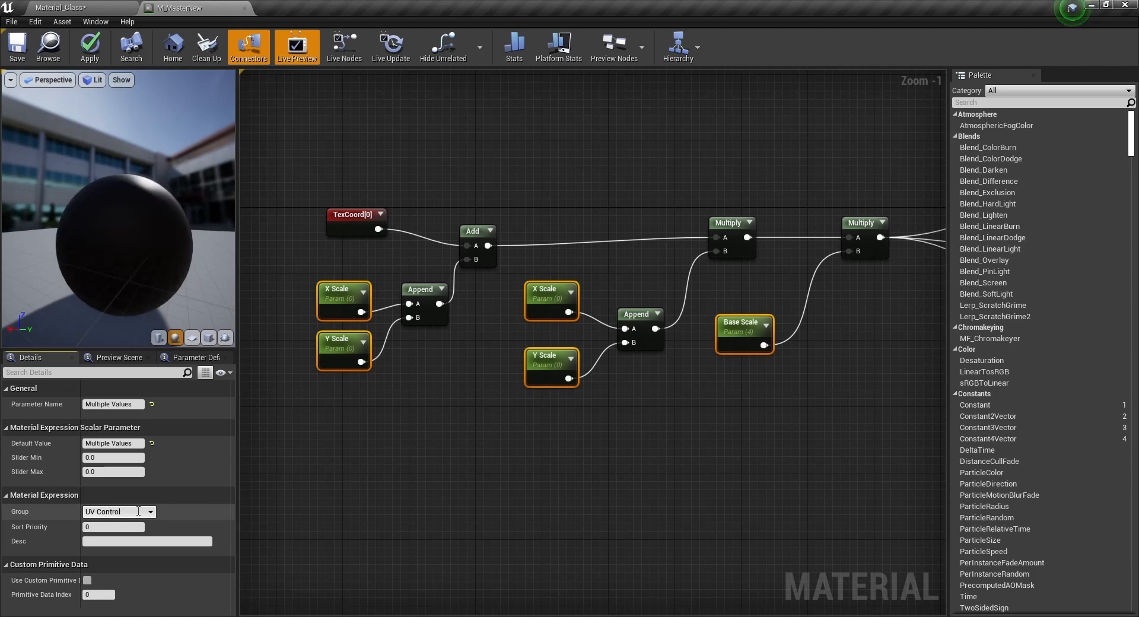
{"action": "key", "text": "Return"}
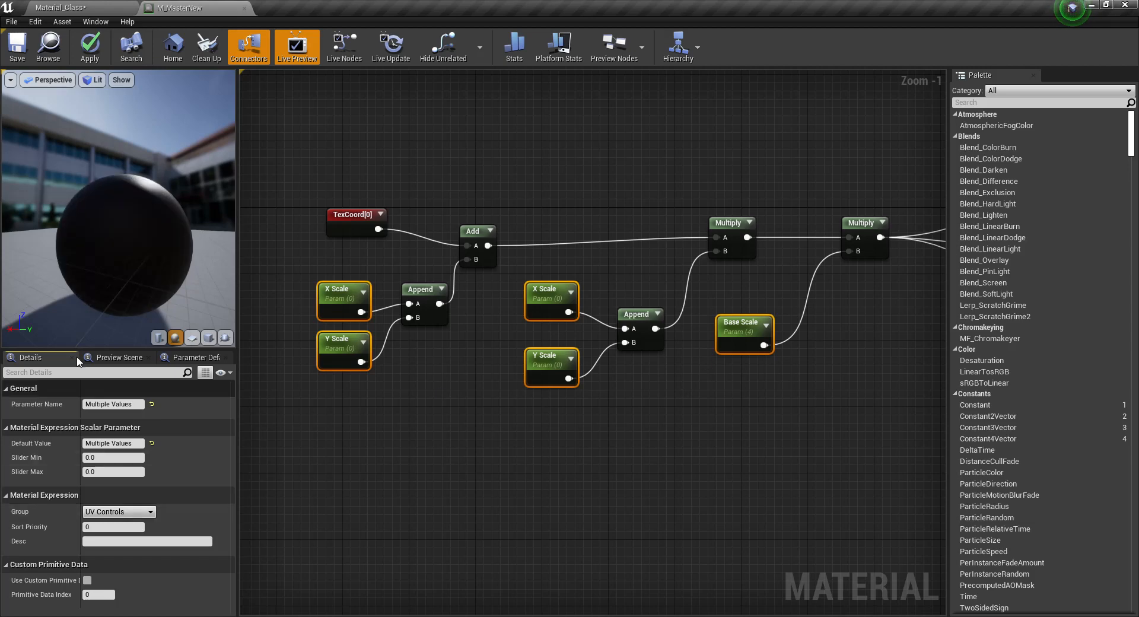
Move the TexCoord node level with the A input of the Add node.
{"action": "mouse_move", "coordinate": [89, 273]}
{"action": "left_mouse_down"}
{"action": "mouse_move", "coordinate": [136, 261]}
{"action": "mouse_move", "coordinate": [109, 265]}
{"action": "left_mouse_up"}
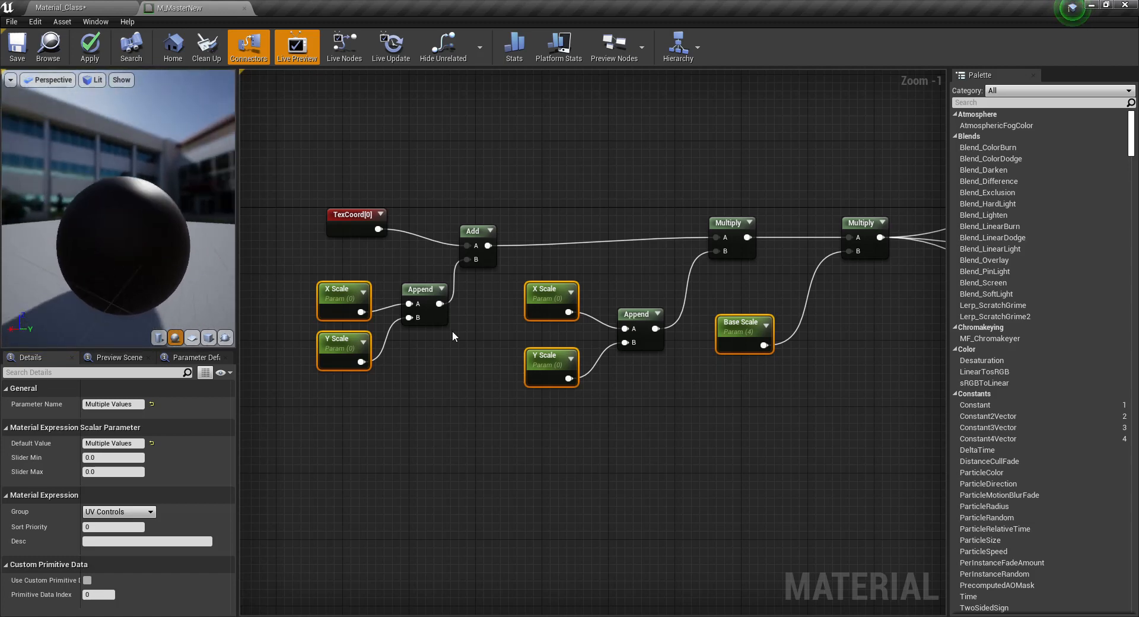
{"action": "scroll", "coordinate": [350, 386], "scroll_direction": "up", "scroll_amount": 1}
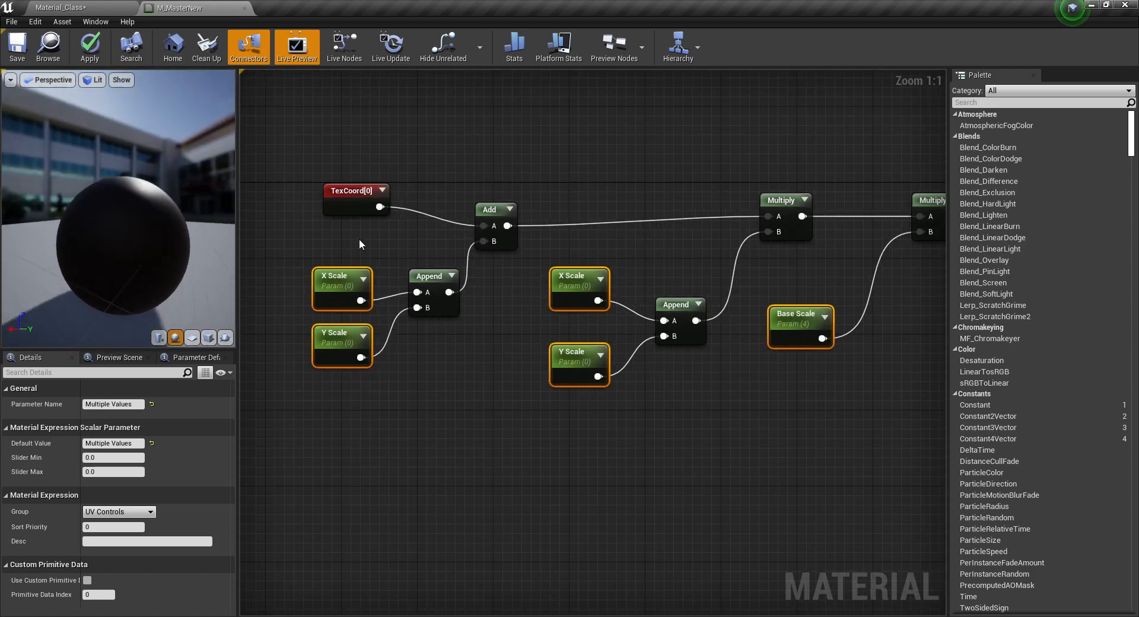
{"action": "left_click", "coordinate": [352, 220]}
{"action": "left_click_drag", "start_coordinate": [350, 222], "coordinate": [341, 222]}
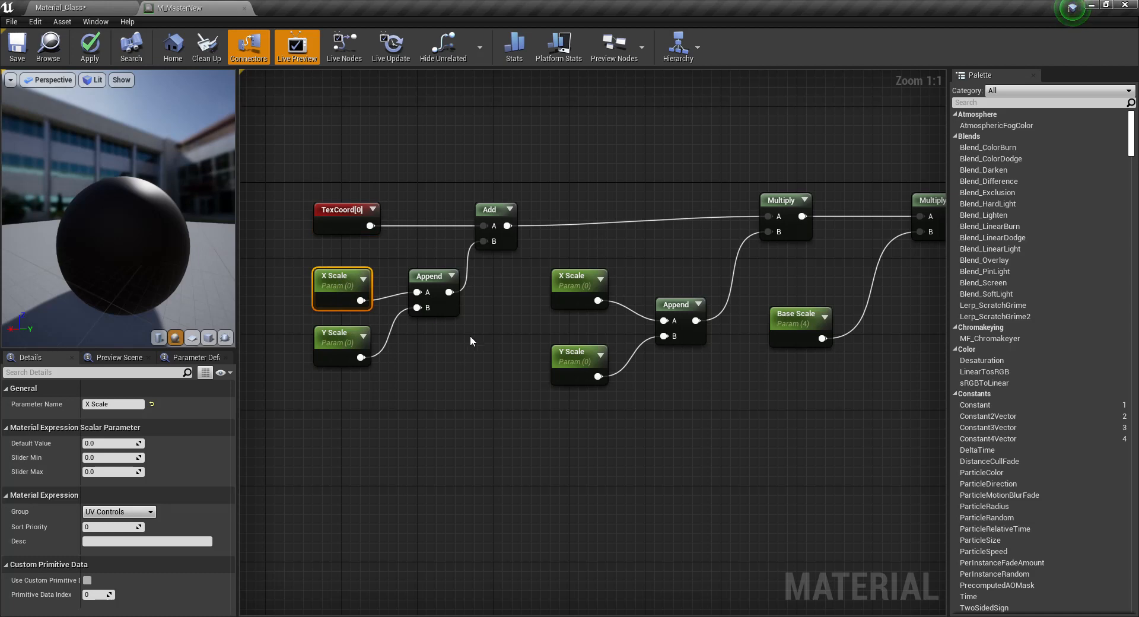
Set the Base Scale parameter's default value to 1 and save the M_MasterNew material.
{"action": "right_click_drag", "start_coordinate": [470, 342], "coordinate": [372, 312]}
{"action": "right_click_drag", "start_coordinate": [590, 353], "coordinate": [541, 356]}
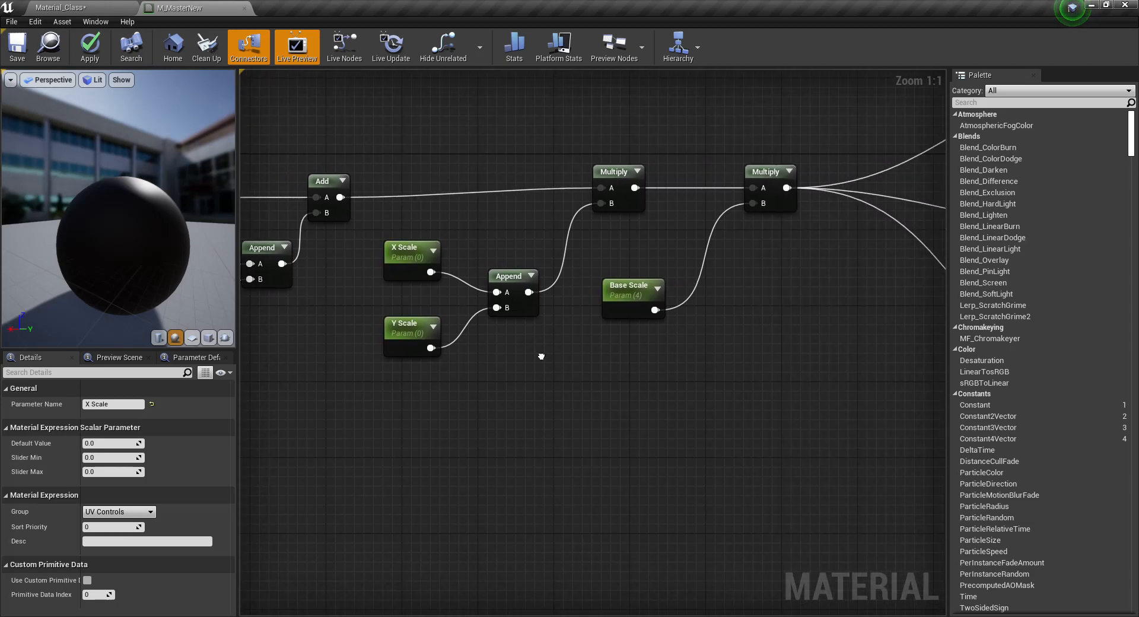
{"action": "left_click", "coordinate": [629, 301]}
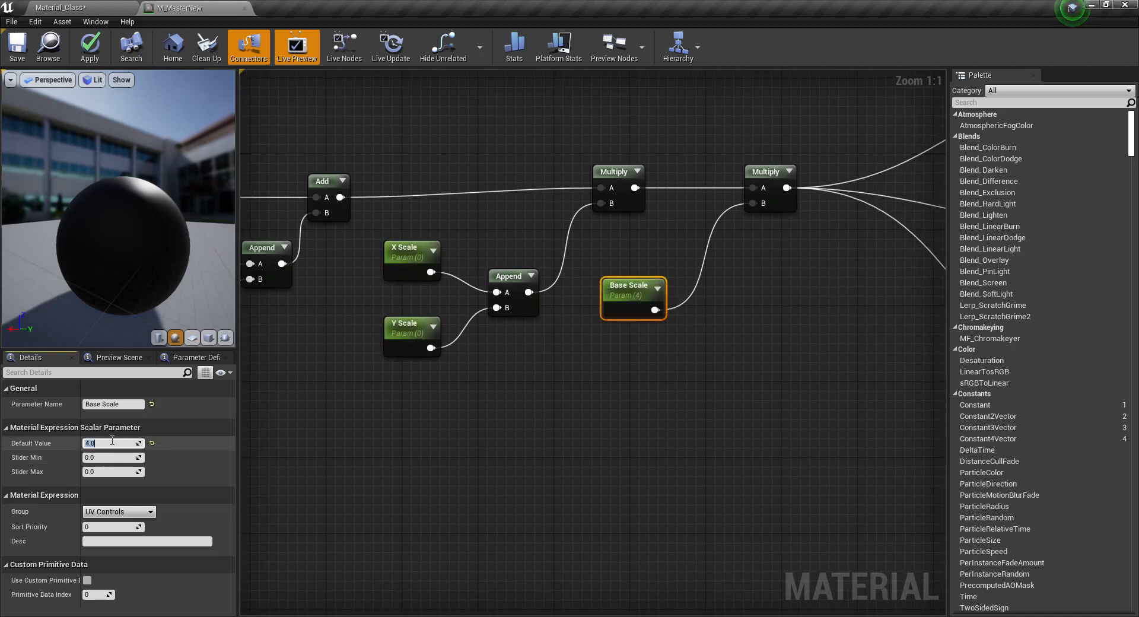
{"action": "key", "text": "Return"}
{"action": "right_click_drag", "start_coordinate": [590, 396], "coordinate": [516, 424]}
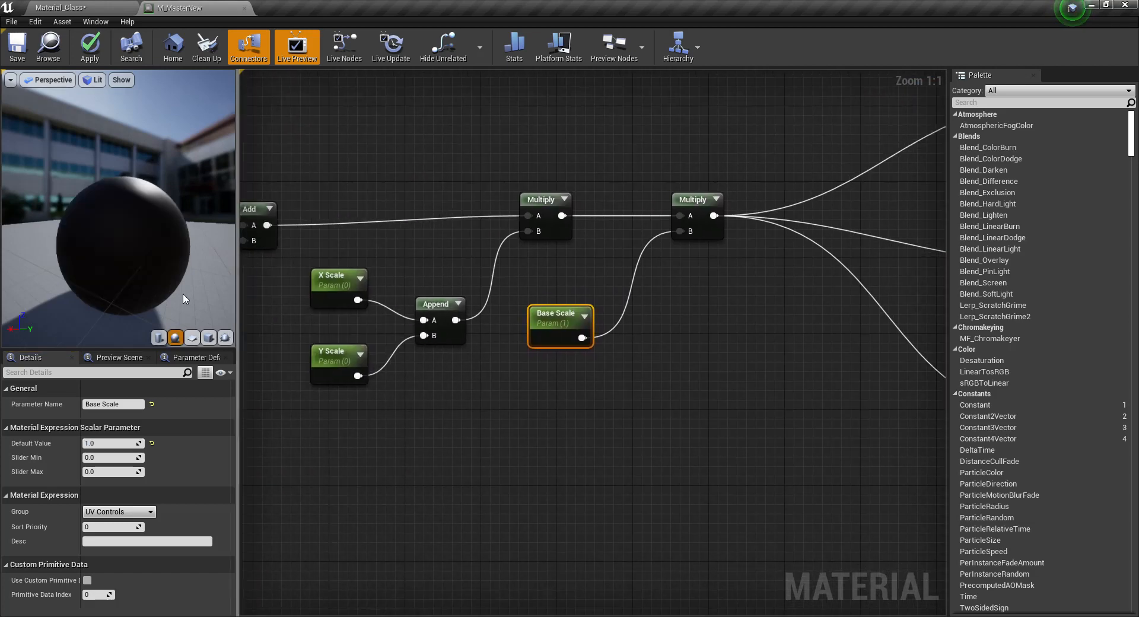
{"action": "left_click_drag", "start_coordinate": [182, 293], "coordinate": [51, 248]}
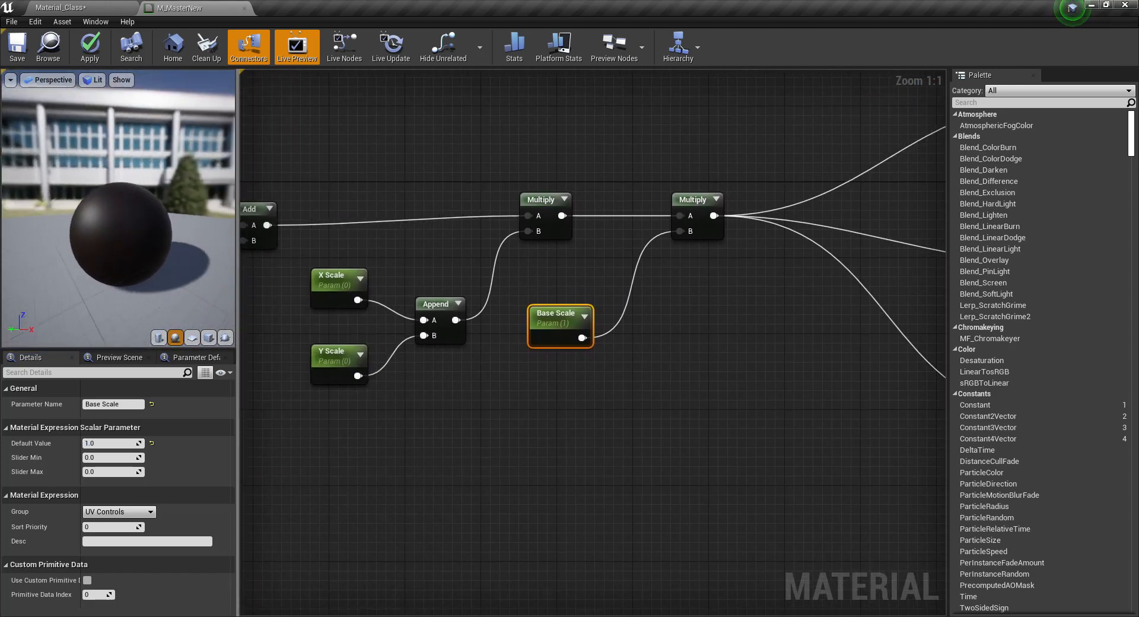
{"action": "right_click_drag", "start_coordinate": [50, 248], "coordinate": [83, 276]}
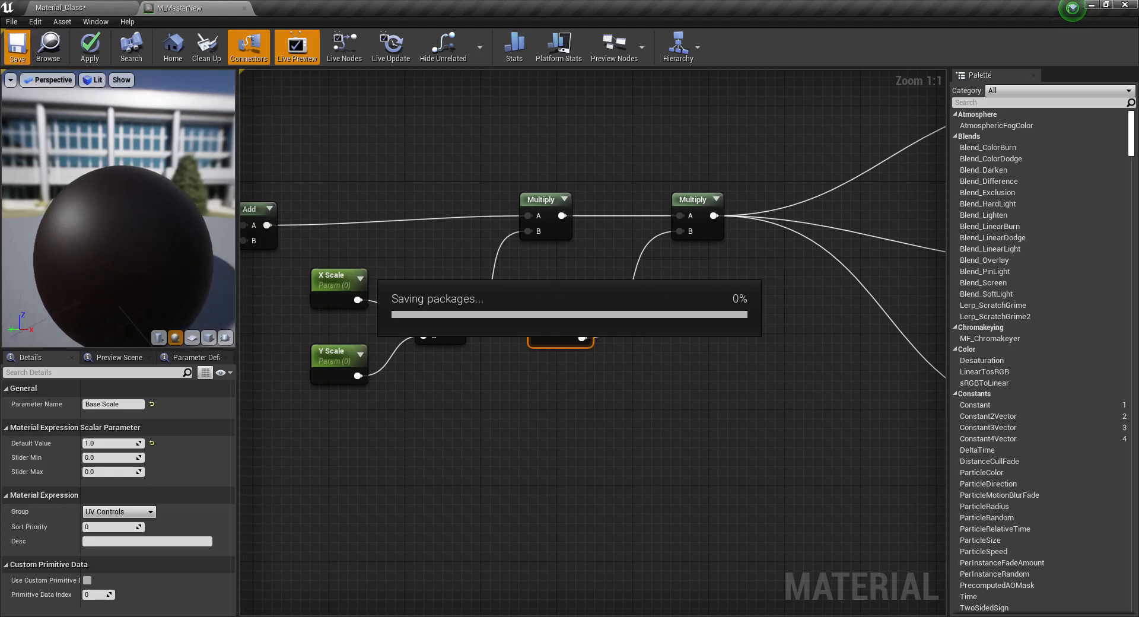
Set the default values of the X Scale and Y Scale parameters feeding the Multiply branch to 1 and save the material.
{"action": "left_click", "coordinate": [326, 277]}
{"action": "type", "text": "1"}
{"action": "key", "text": "Return"}
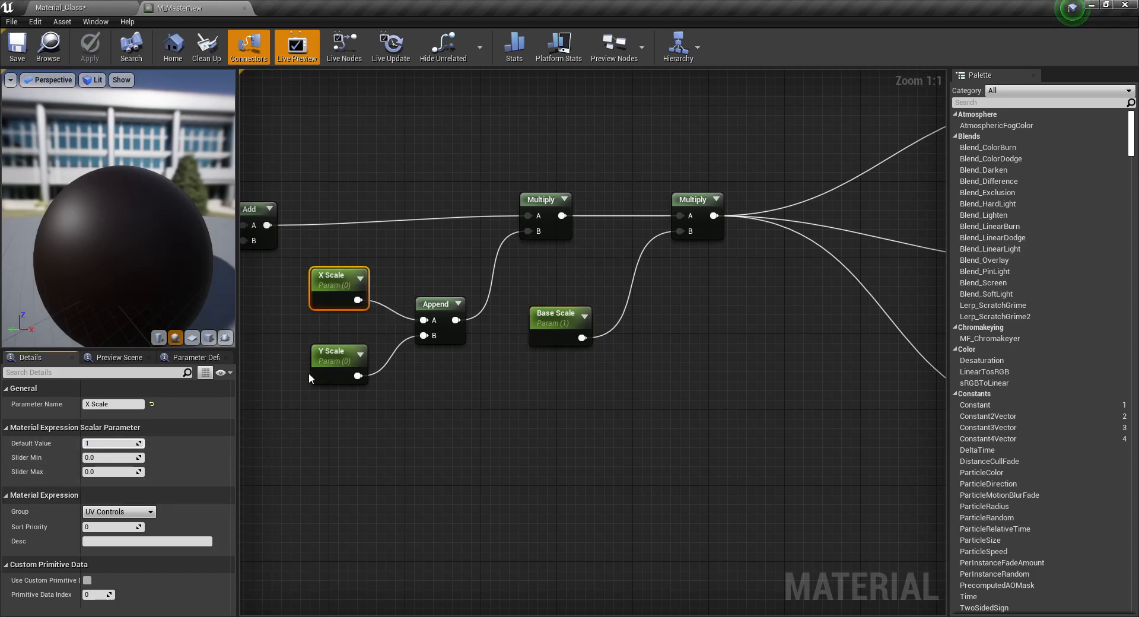
{"action": "left_click", "coordinate": [316, 369]}
{"action": "left_click", "coordinate": [119, 444]}
{"action": "type", "text": "1"}
{"action": "key", "text": "Return"}
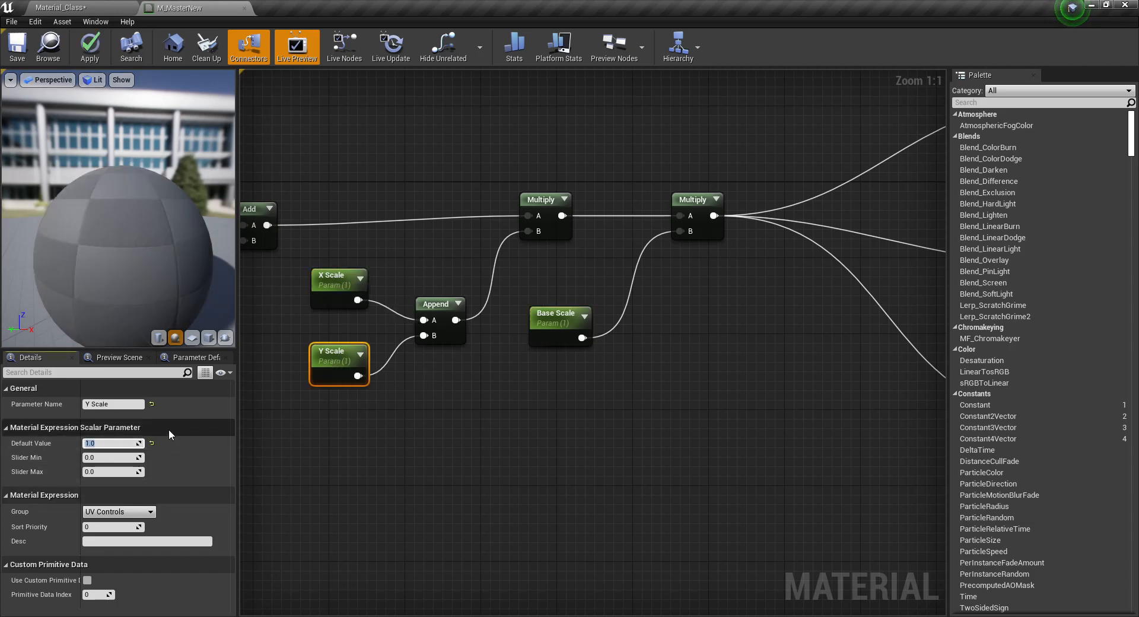
{"action": "right_click_drag", "start_coordinate": [160, 279], "coordinate": [159, 255]}
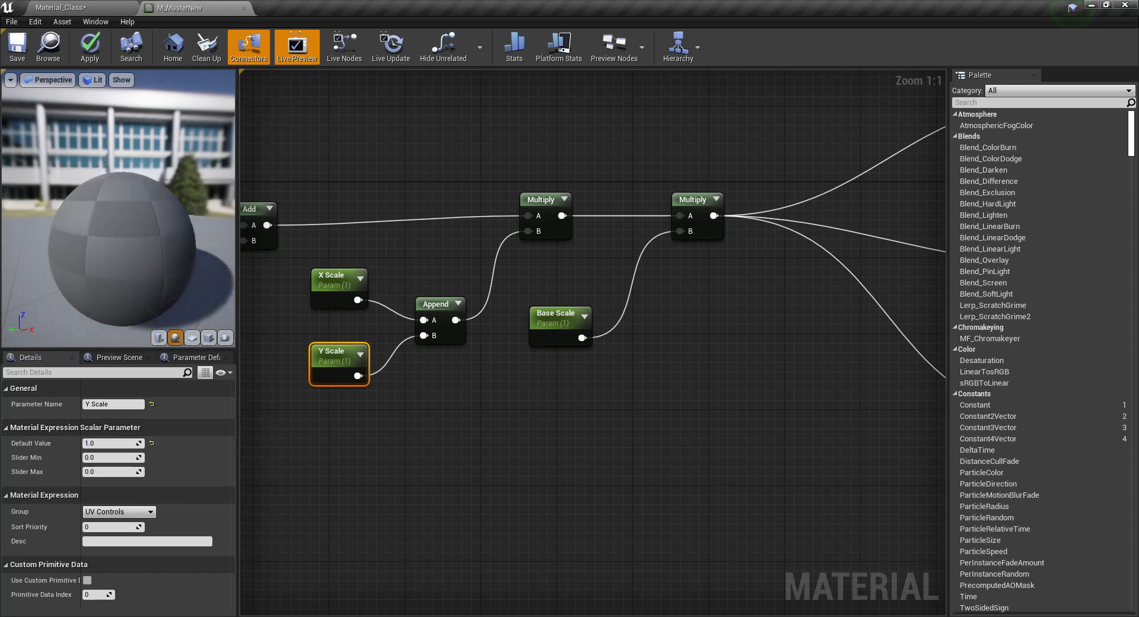
{"action": "left_click", "coordinate": [554, 325]}
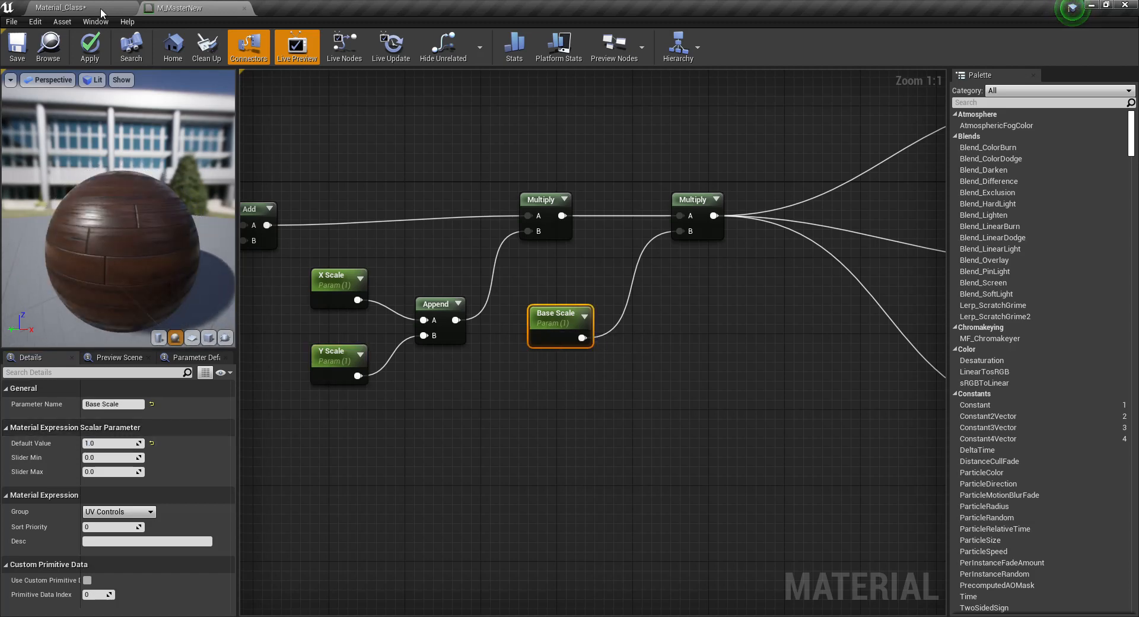
{"action": "left_click", "coordinate": [17, 47]}
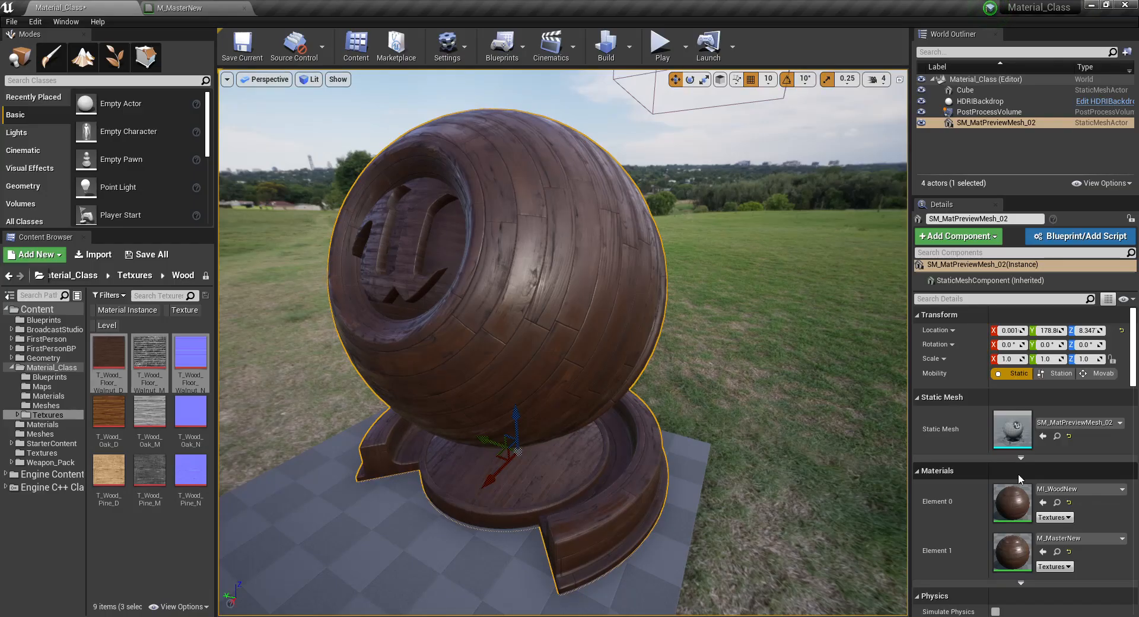
Open the preview mesh's MI_WoodNew material instance beside the level view and override its Base Scale with about 0.865.
{"action": "double_click", "coordinate": [1020, 500]}
{"action": "left_click_drag", "start_coordinate": [311, 10], "coordinate": [582, 103]}
{"action": "right_click_drag", "start_coordinate": [470, 327], "coordinate": [502, 321]}
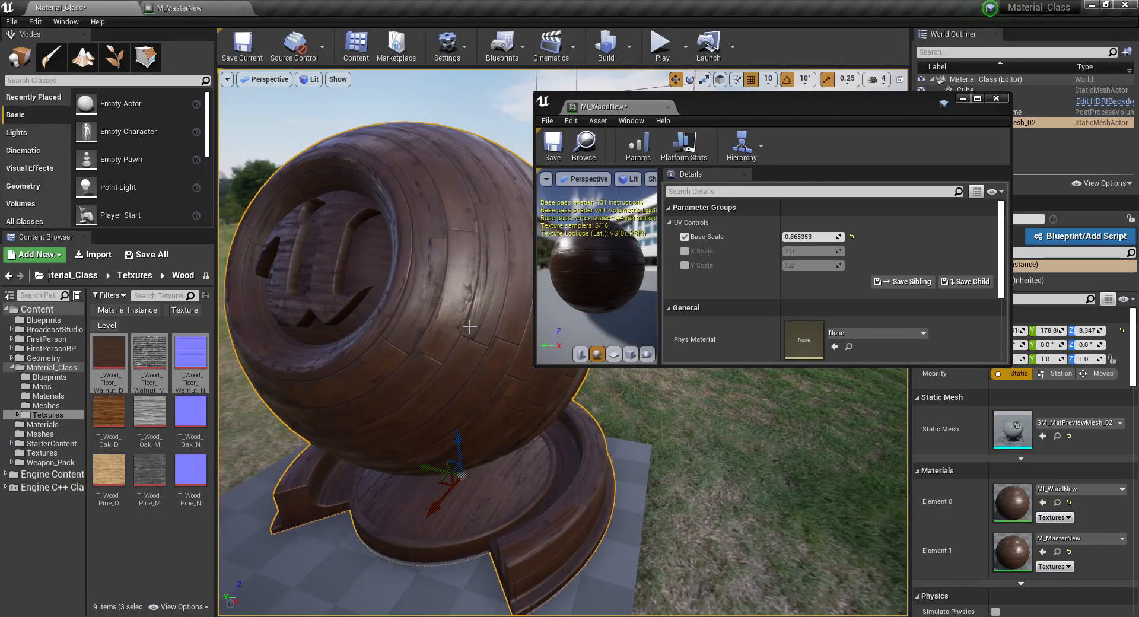
{"action": "key", "text": "F11"}
{"action": "right_click_drag", "start_coordinate": [459, 322], "coordinate": [459, 311]}
{"action": "key", "text": "Escape"}
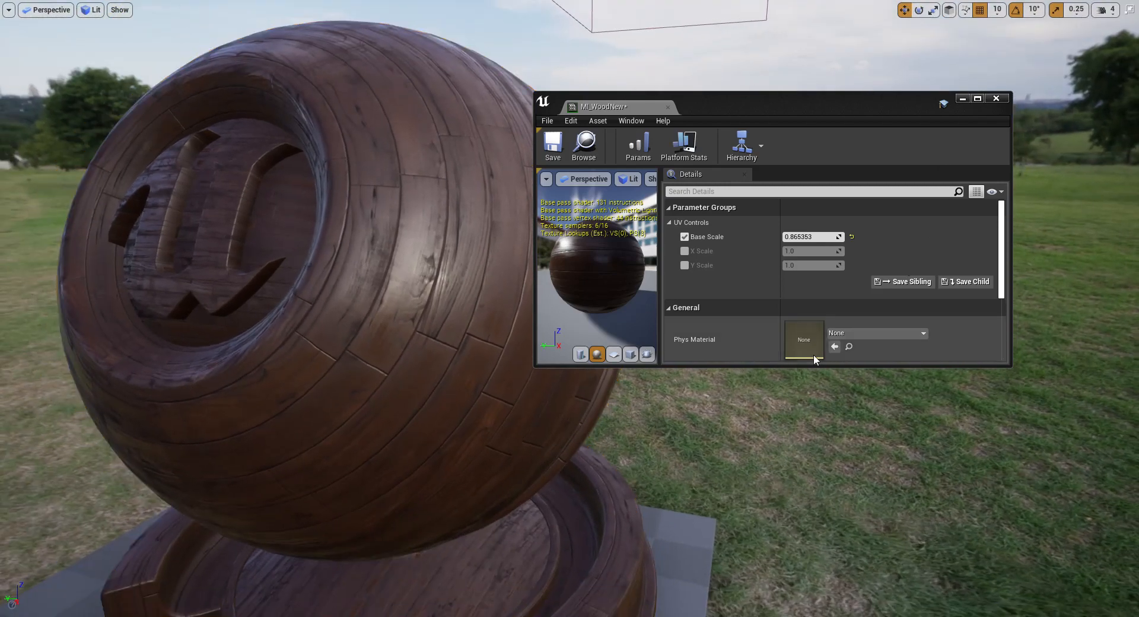
Enlarge and reposition the MI_WoodNew window, and set Base Scale to about 1.07.
{"action": "left_click_drag", "start_coordinate": [780, 367], "coordinate": [783, 555]}
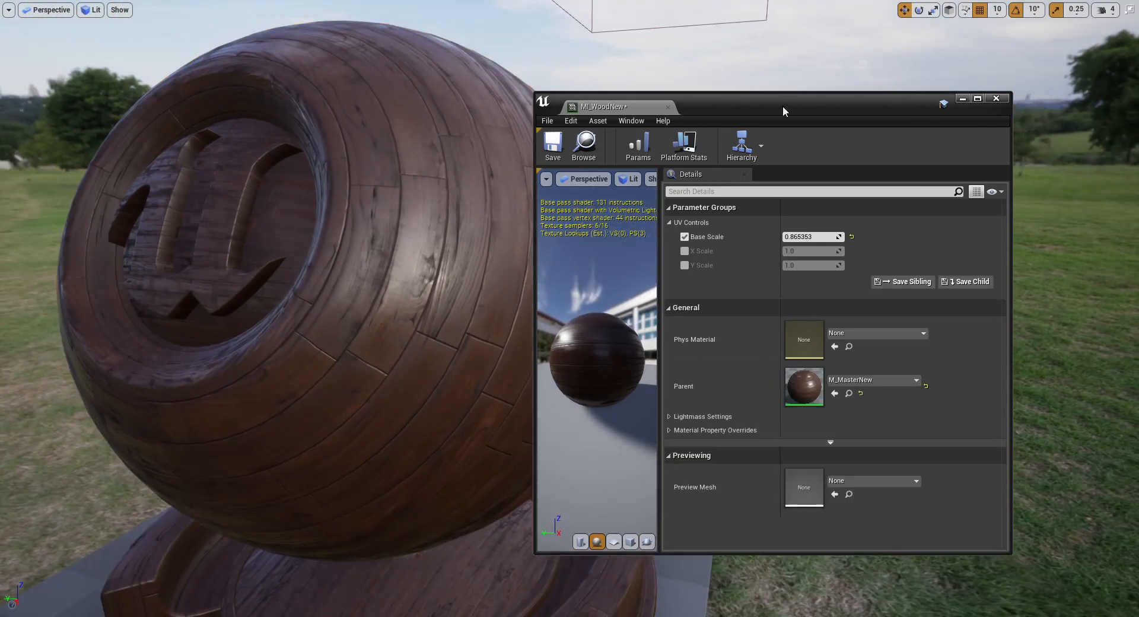
{"action": "left_click_drag", "start_coordinate": [781, 109], "coordinate": [857, 75]}
{"action": "mouse_move", "coordinate": [888, 202]}
{"action": "left_mouse_down"}
{"action": "mouse_move", "coordinate": [962, 202]}
{"action": "mouse_move", "coordinate": [888, 203]}
{"action": "mouse_move", "coordinate": [943, 202]}
{"action": "mouse_move", "coordinate": [903, 202]}
{"action": "left_mouse_up"}
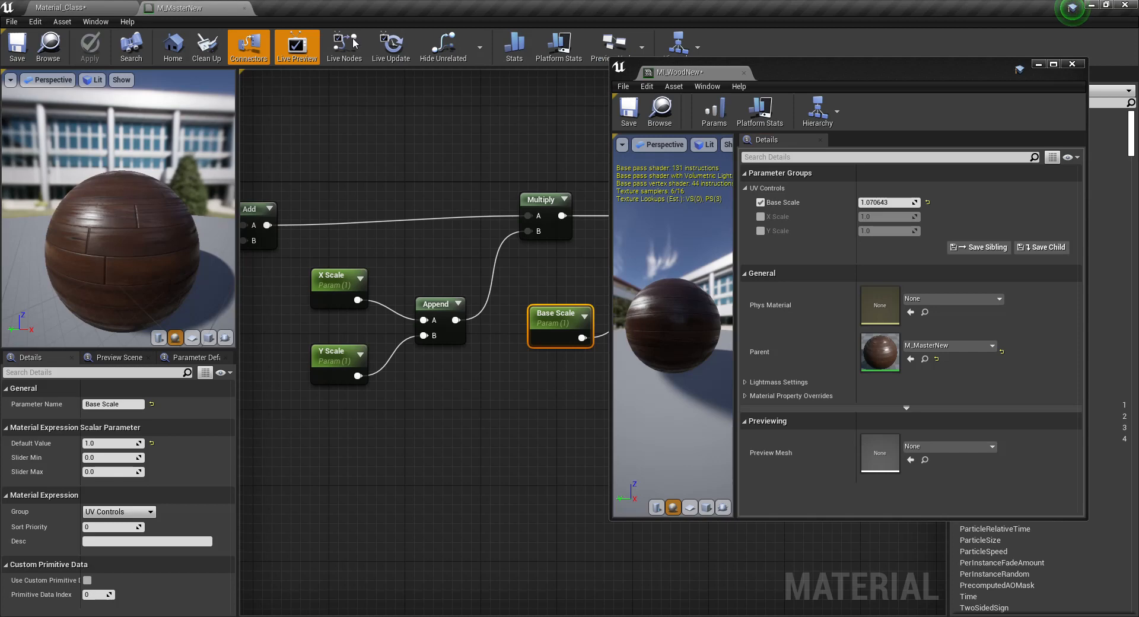
Compare the X Scale and Y Scale parameter pairs feeding the Add and Multiply nodes in the M_MasterNew graph.
{"action": "right_click_drag", "start_coordinate": [354, 281], "coordinate": [636, 224]}
{"action": "left_click_drag", "start_coordinate": [336, 318], "coordinate": [418, 215]}
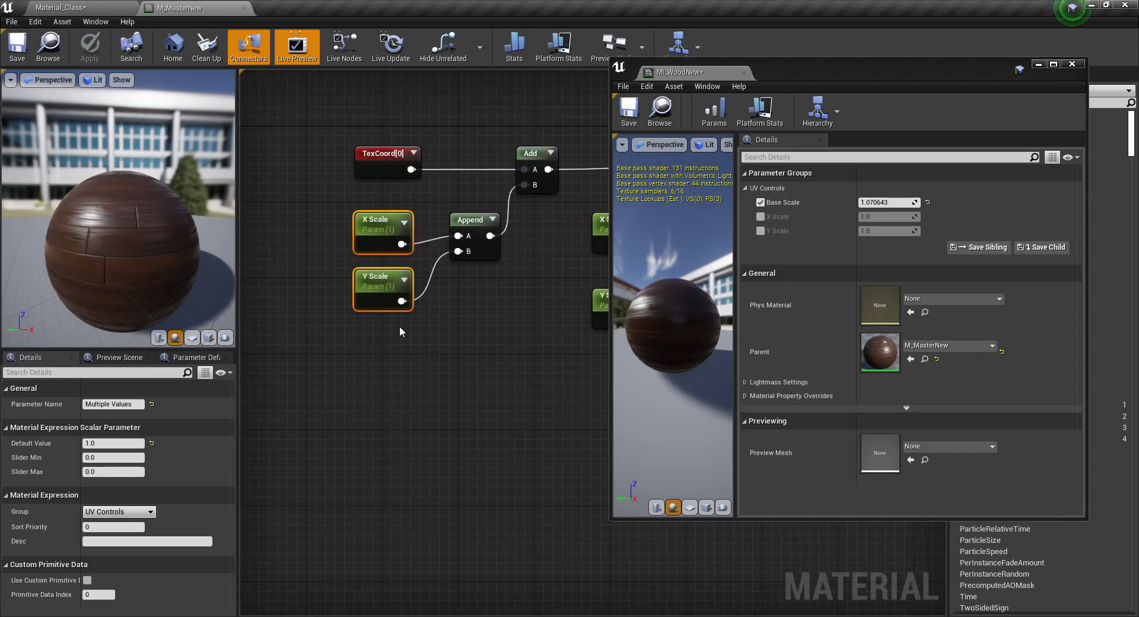
{"action": "right_click_drag", "start_coordinate": [400, 331], "coordinate": [198, 337]}
{"action": "left_click_drag", "start_coordinate": [335, 345], "coordinate": [412, 221]}
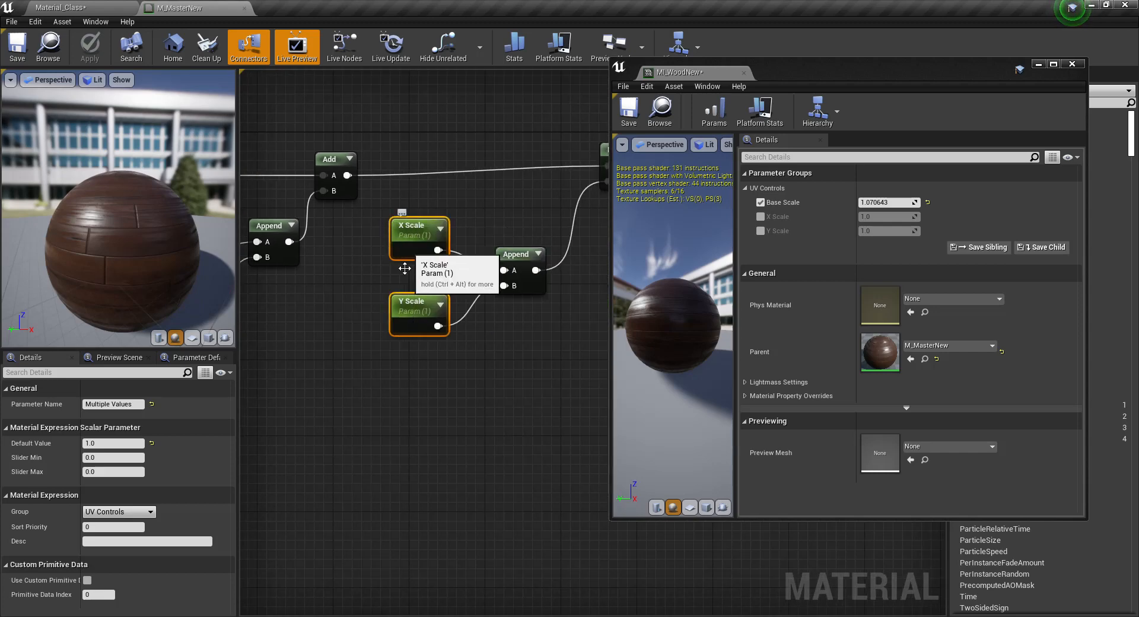
{"action": "right_click_drag", "start_coordinate": [453, 383], "coordinate": [434, 365]}
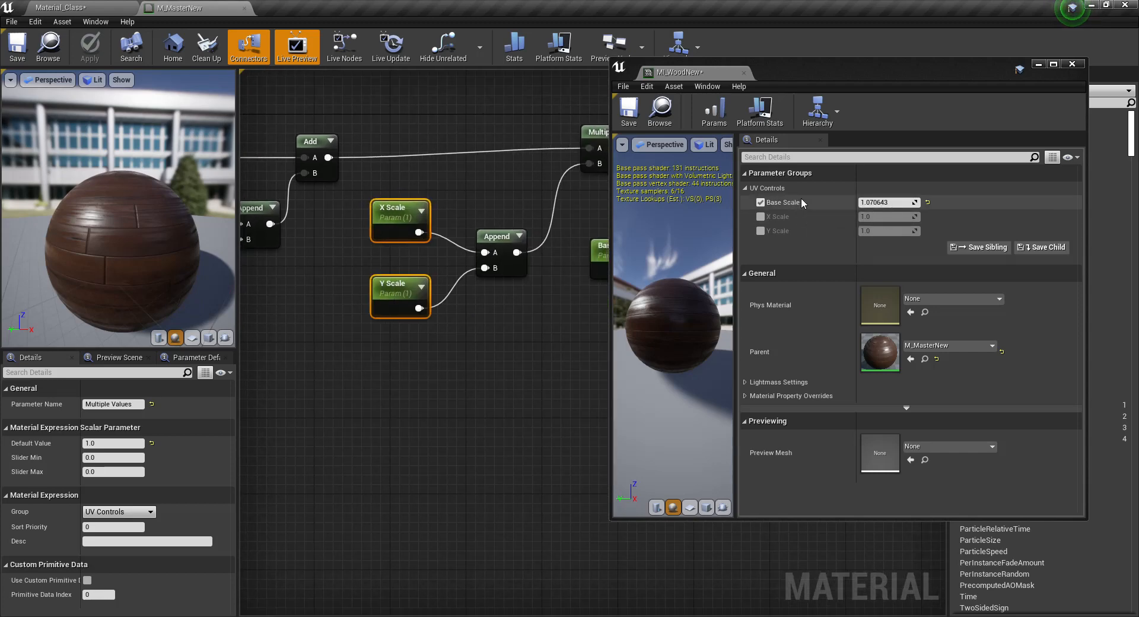
{"action": "right_click_drag", "start_coordinate": [305, 336], "coordinate": [529, 361]}
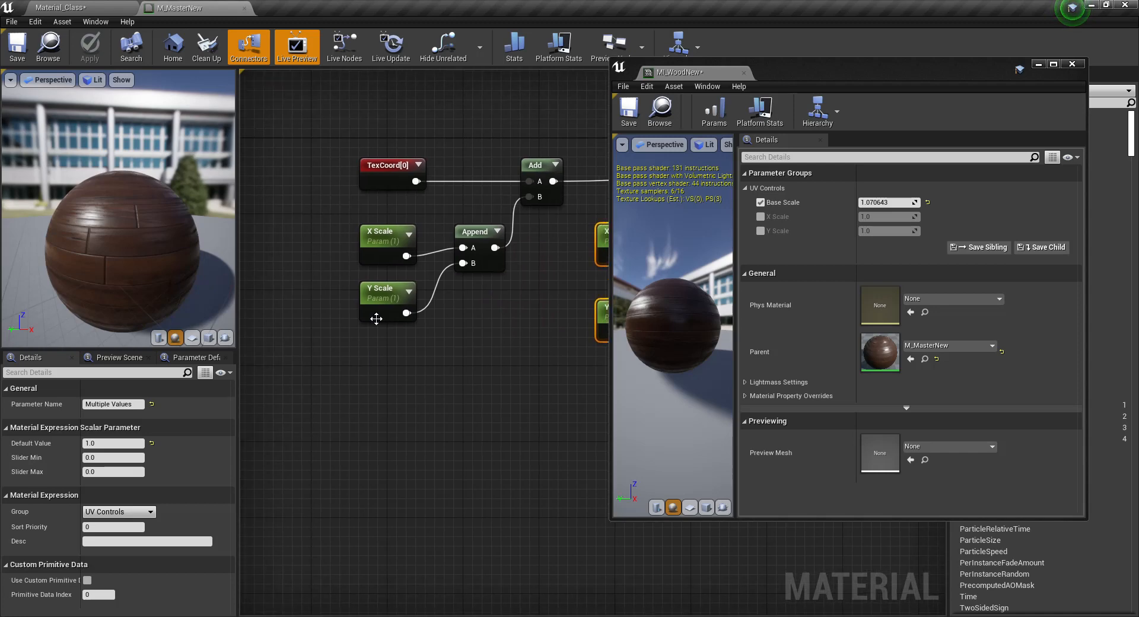
{"action": "left_click", "coordinate": [376, 319]}
{"action": "right_click_drag", "start_coordinate": [371, 318], "coordinate": [496, 352]}
Rename the X Scale parameter in the Add node's branch to "X Offset".
{"action": "left_click", "coordinate": [382, 248]}
{"action": "left_click", "coordinate": [118, 404]}
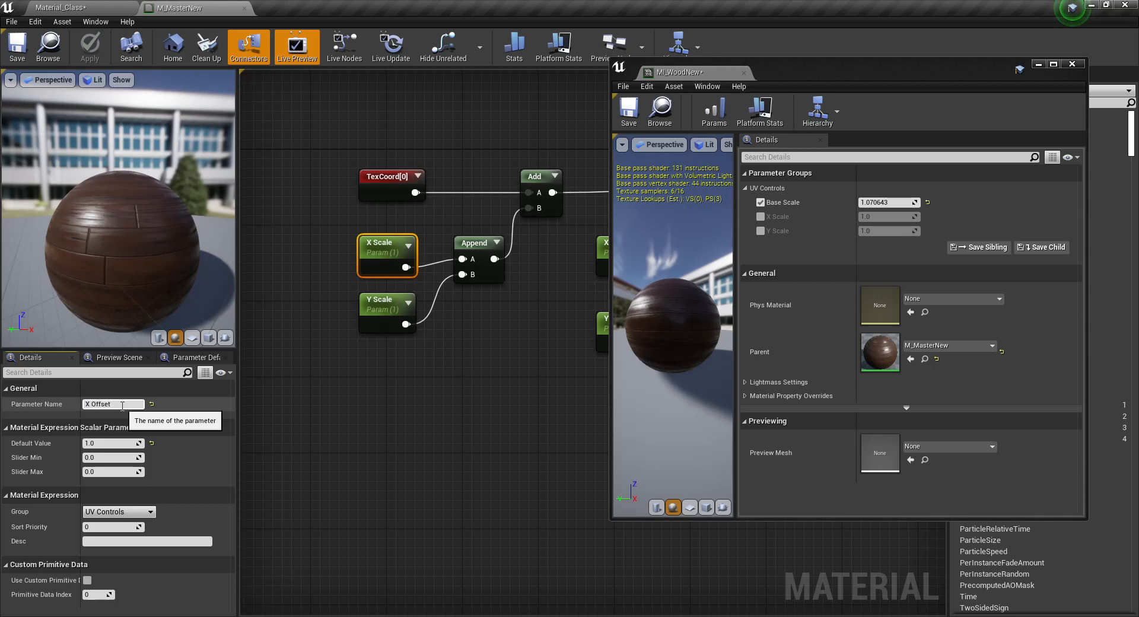
{"action": "type", "text": "X Offset"}
{"action": "key", "text": "Return"}
Rename the Y Scale parameter in the Add node's branch to "Y Offset" and save the master material.
{"action": "left_click", "coordinate": [370, 310]}
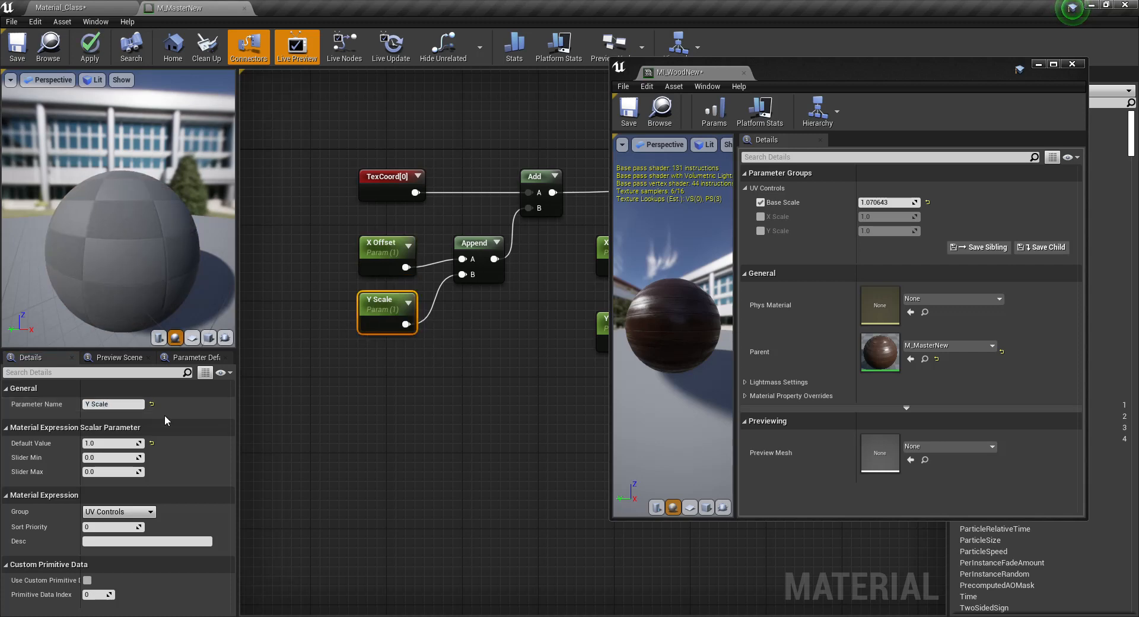
{"action": "left_click", "coordinate": [127, 404]}
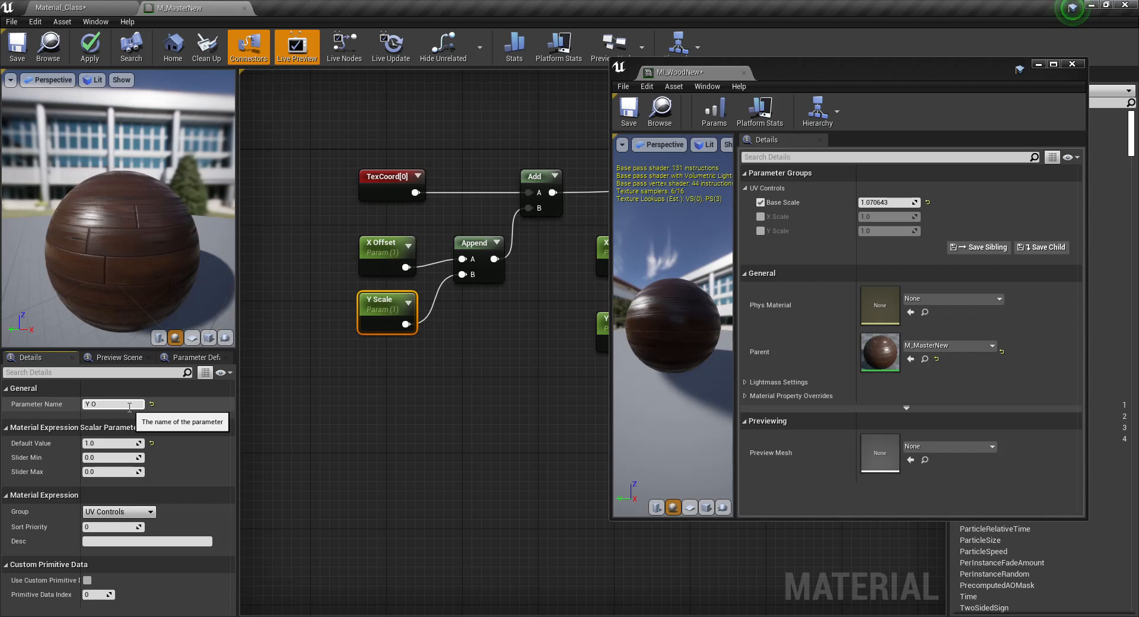
{"action": "type", "text": "Y Offset"}
{"action": "key", "text": "Return"}
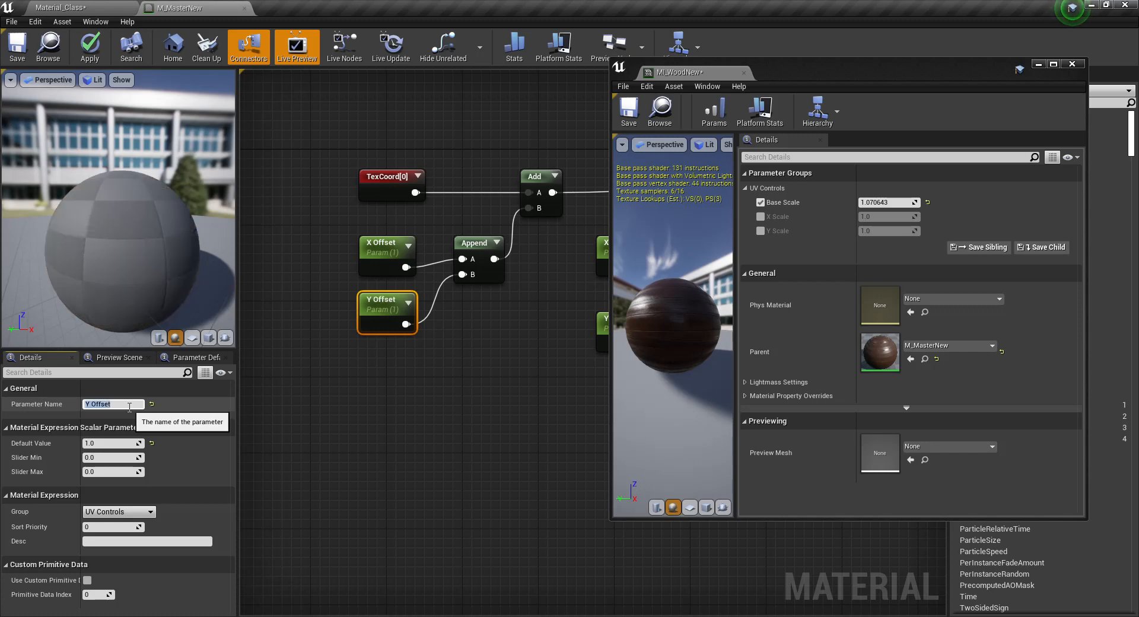
{"action": "left_click", "coordinate": [20, 59]}
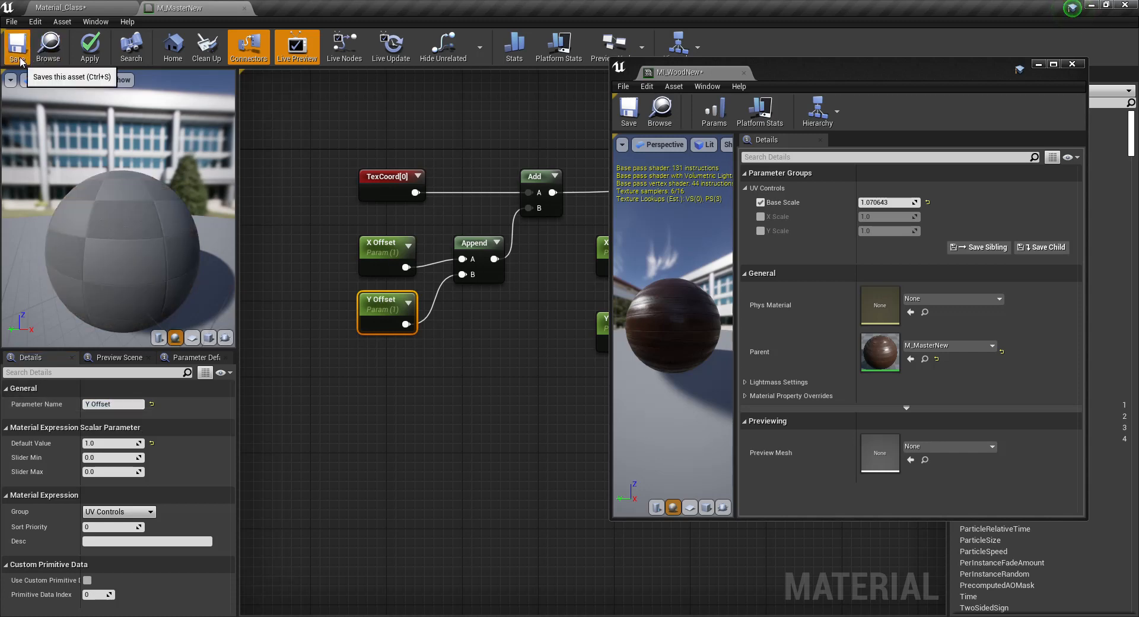
{"action": "left_click", "coordinate": [18, 50]}
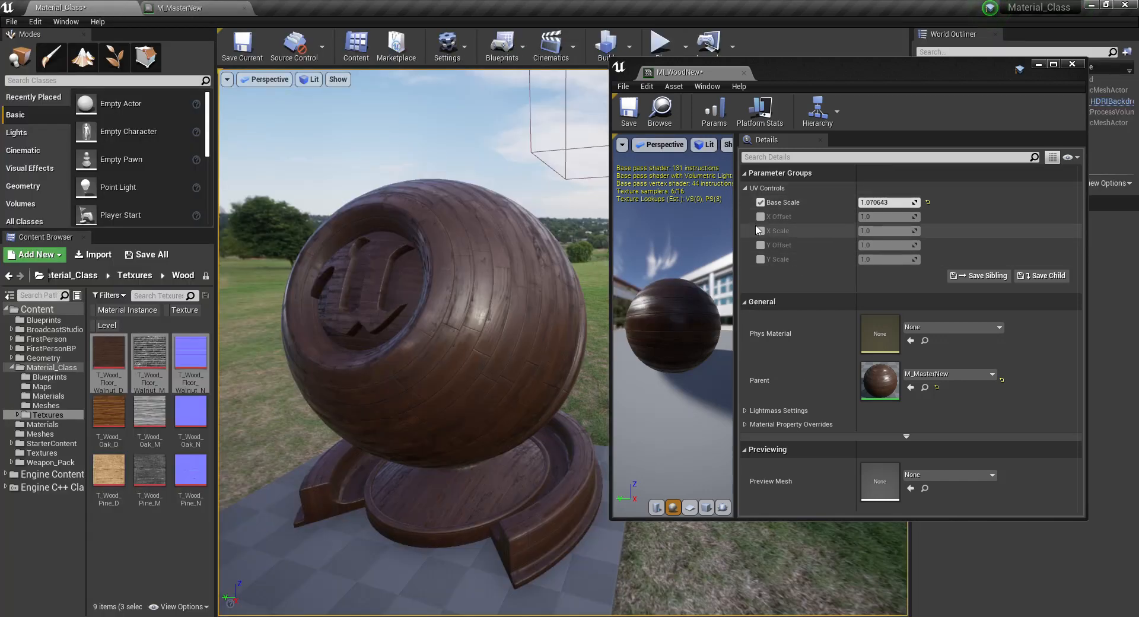
Enable the X Offset, X Scale, Y Offset and Y Scale overrides in the MI_WoodNew instance.
{"action": "left_click", "coordinate": [761, 217]}
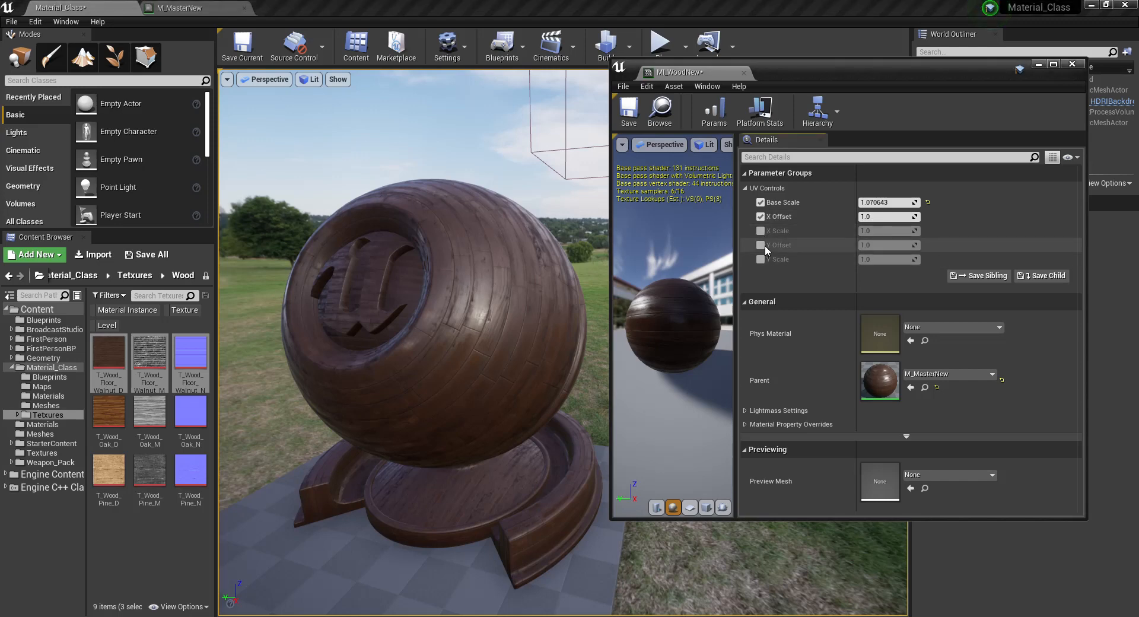
{"action": "left_click", "coordinate": [761, 231]}
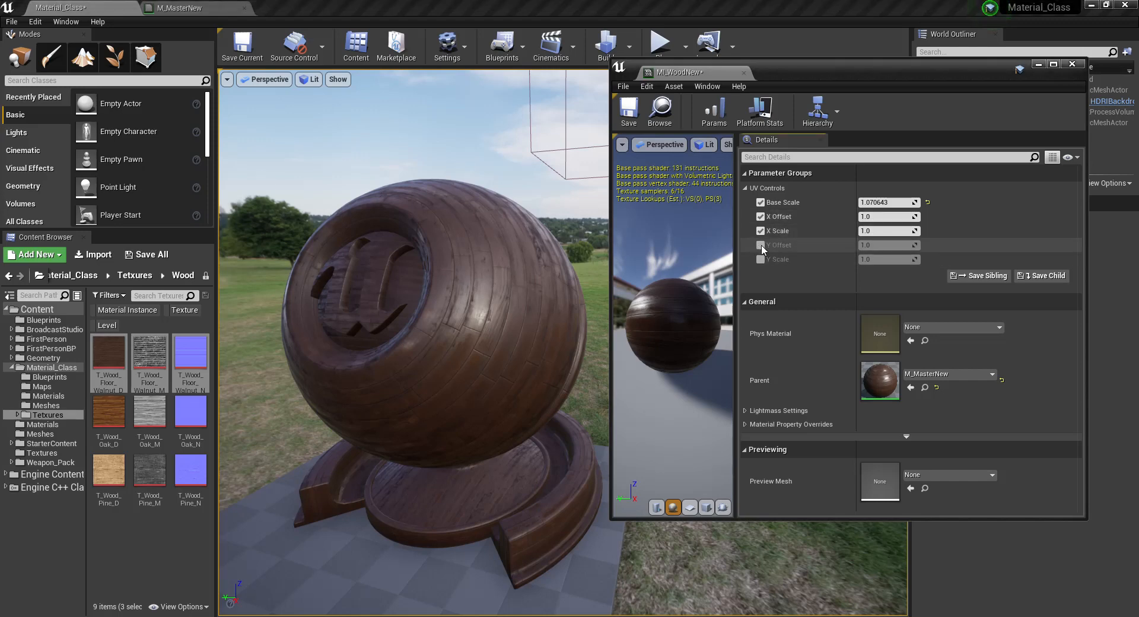
{"action": "left_click", "coordinate": [761, 245]}
{"action": "left_click", "coordinate": [760, 259]}
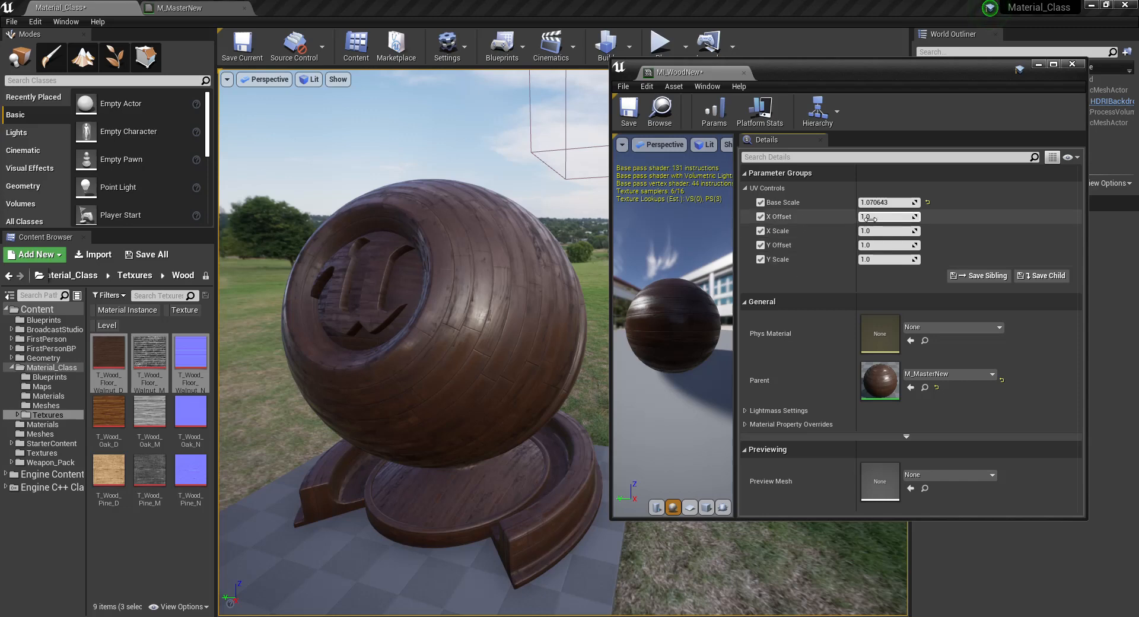
Set X Offset to about 2.12, Y Offset to about 1.35, Y Scale to about 1.37 and X Scale to about 21.
{"action": "left_click_drag", "start_coordinate": [877, 216], "coordinate": [888, 260]}
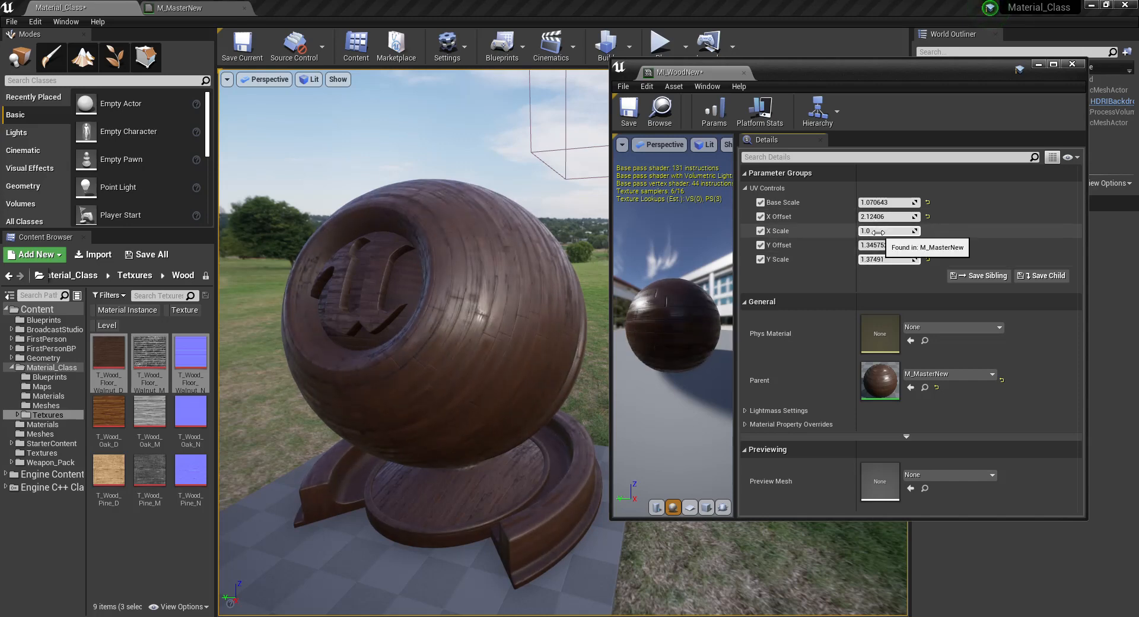
{"action": "left_click_drag", "start_coordinate": [874, 231], "coordinate": [914, 231]}
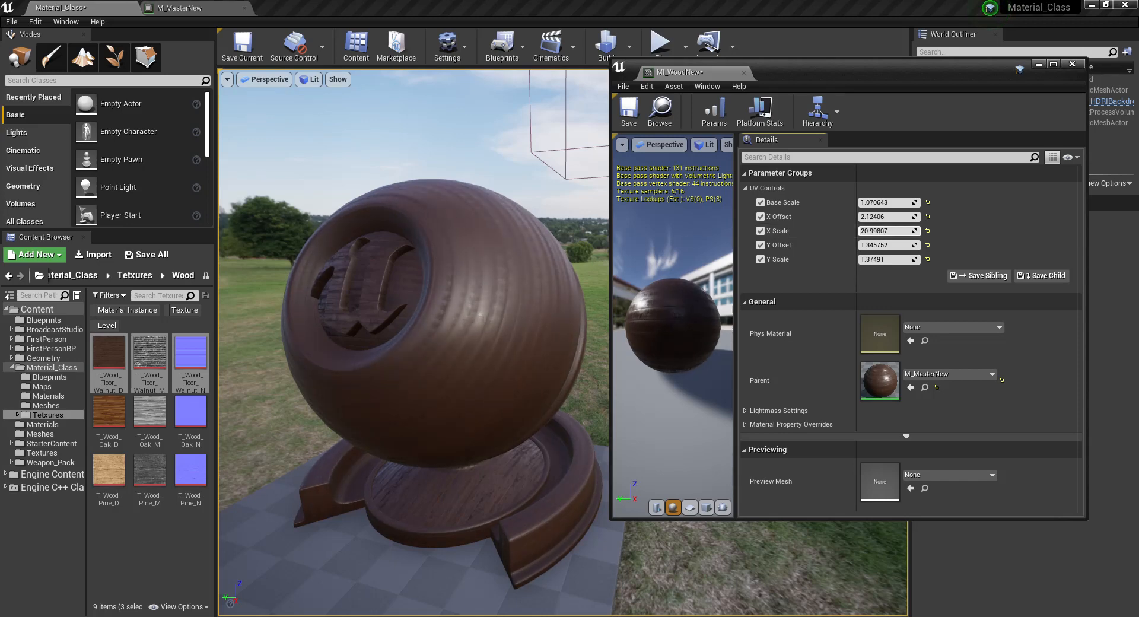
Set both the X Scale and Y Scale overrides of the wood instance to 1.
{"action": "left_click", "coordinate": [888, 232]}
{"action": "type", "text": "1"}
{"action": "key", "text": "Return"}
{"action": "left_click", "coordinate": [894, 260]}
{"action": "type", "text": "1"}
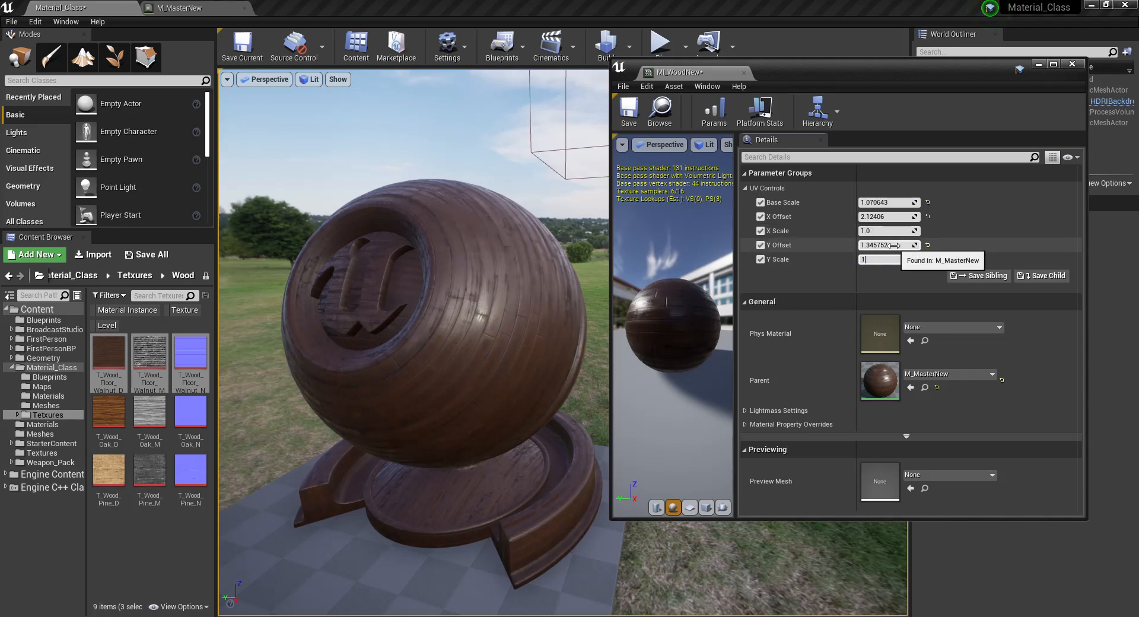
{"action": "key", "text": "Return"}
Reset the Y Offset override and set its value to 0.
{"action": "left_click", "coordinate": [928, 244]}
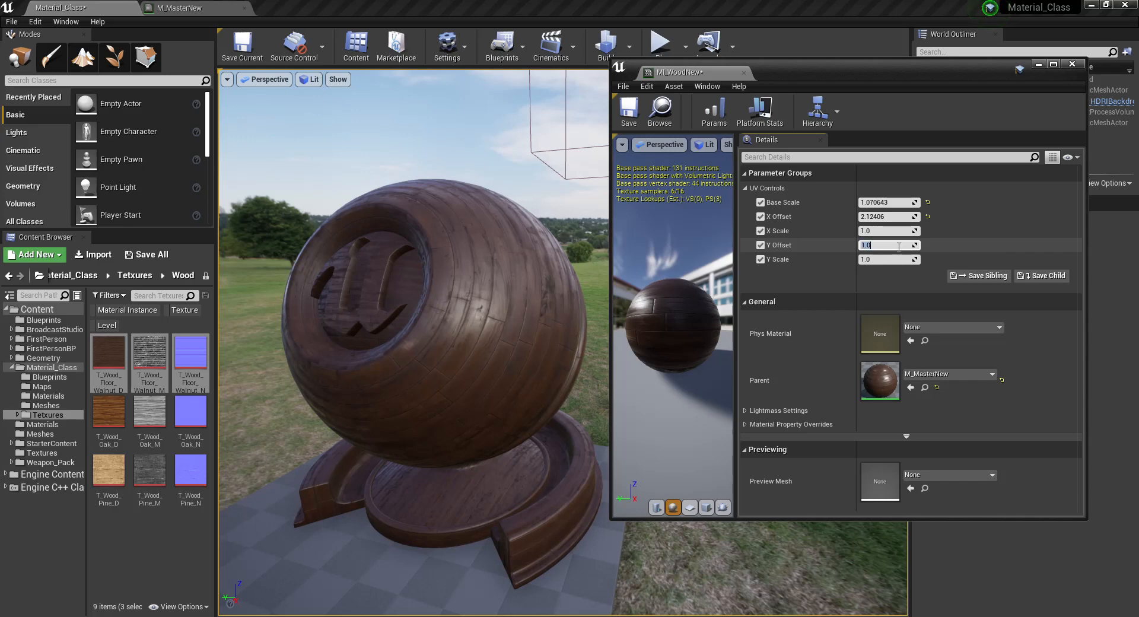
{"action": "type", "text": "0"}
{"action": "key", "text": "Return"}
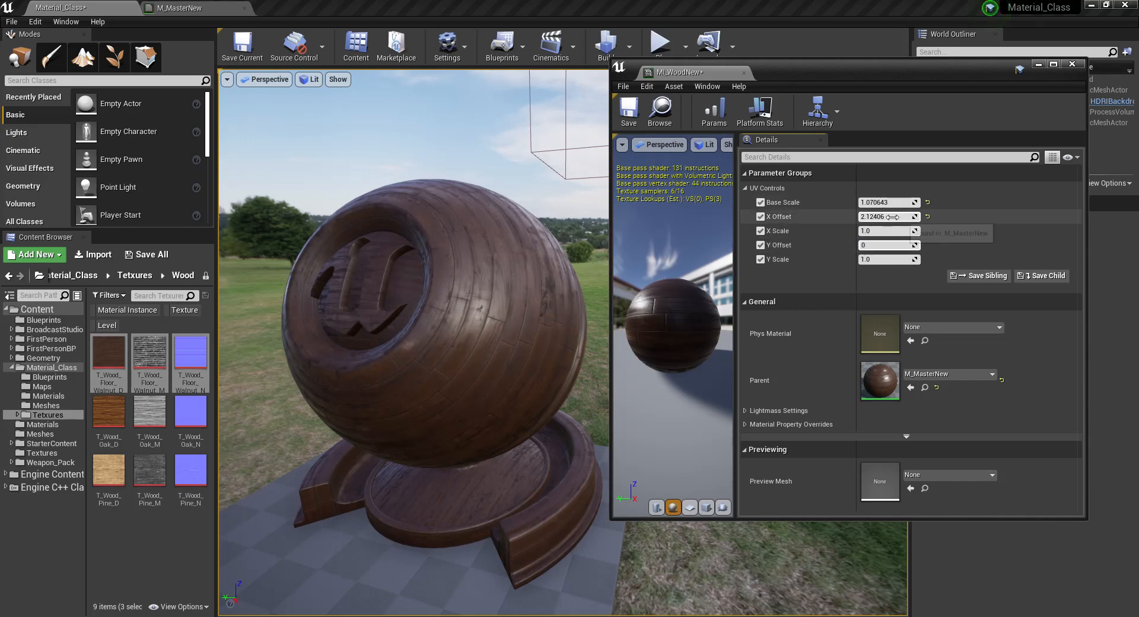
Set the X Offset override to 0 and the Base Scale override to 1 in the MI_WoodNew instance.
{"action": "left_click", "coordinate": [893, 217]}
{"action": "type", "text": "0"}
{"action": "key", "text": "Return"}
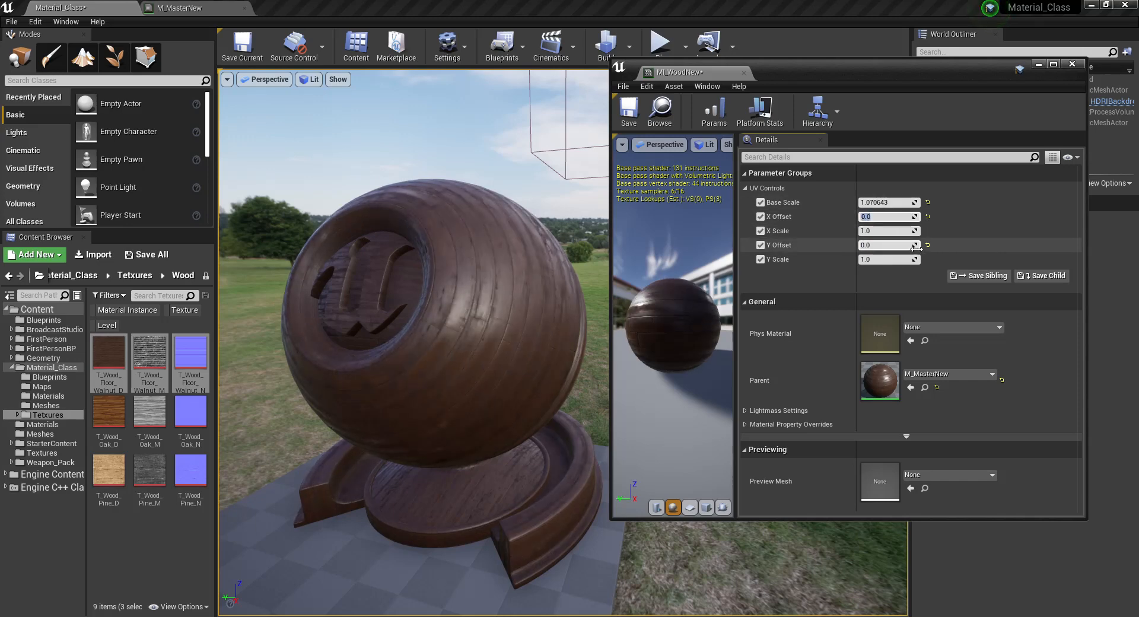
{"action": "left_click", "coordinate": [894, 203]}
{"action": "type", "text": "1"}
{"action": "key", "text": "Return"}
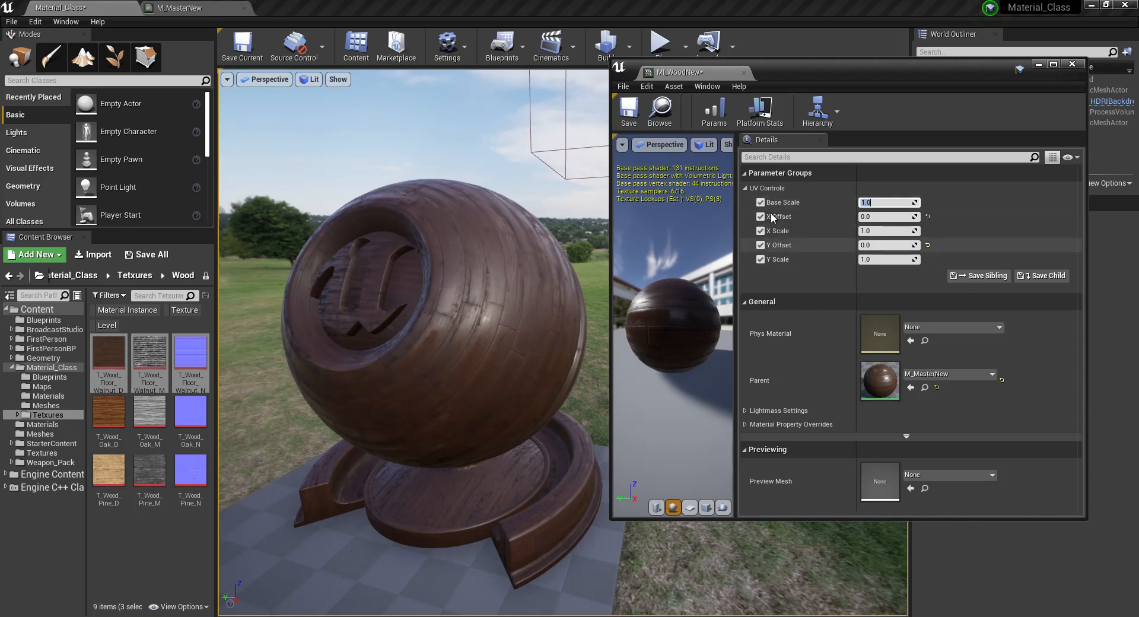
In the M_MasterNew graph, set the default values of the X Offset and Y Offset parameters to 0.
{"action": "left_click", "coordinate": [180, 8]}
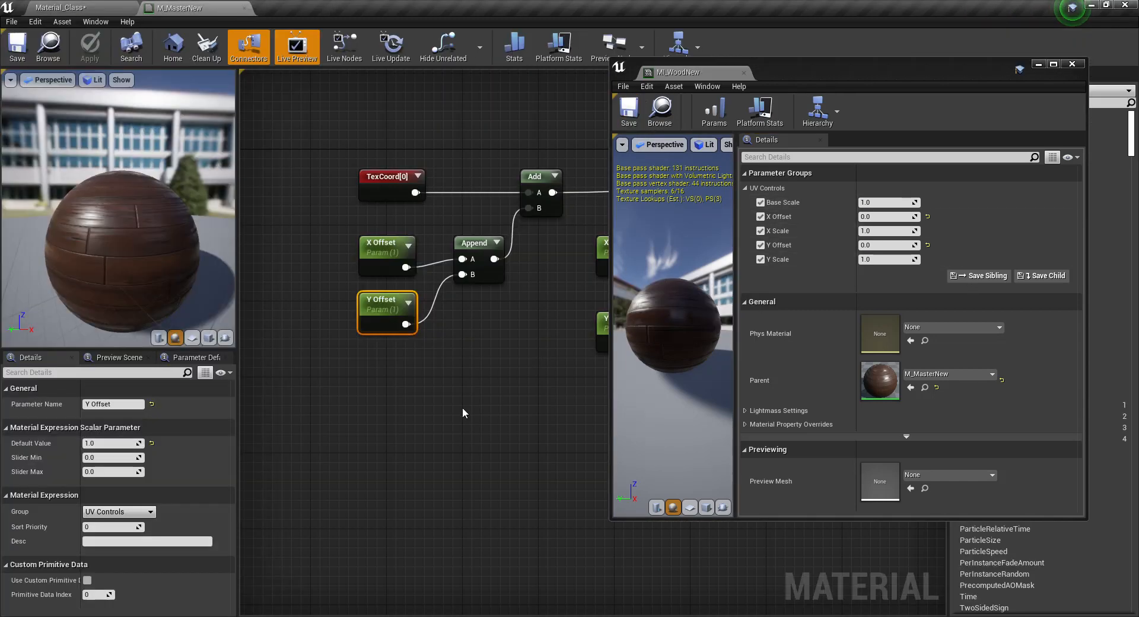
{"action": "right_click_drag", "start_coordinate": [465, 414], "coordinate": [436, 382]}
{"action": "left_click", "coordinate": [314, 341]}
{"action": "left_click", "coordinate": [340, 219]}
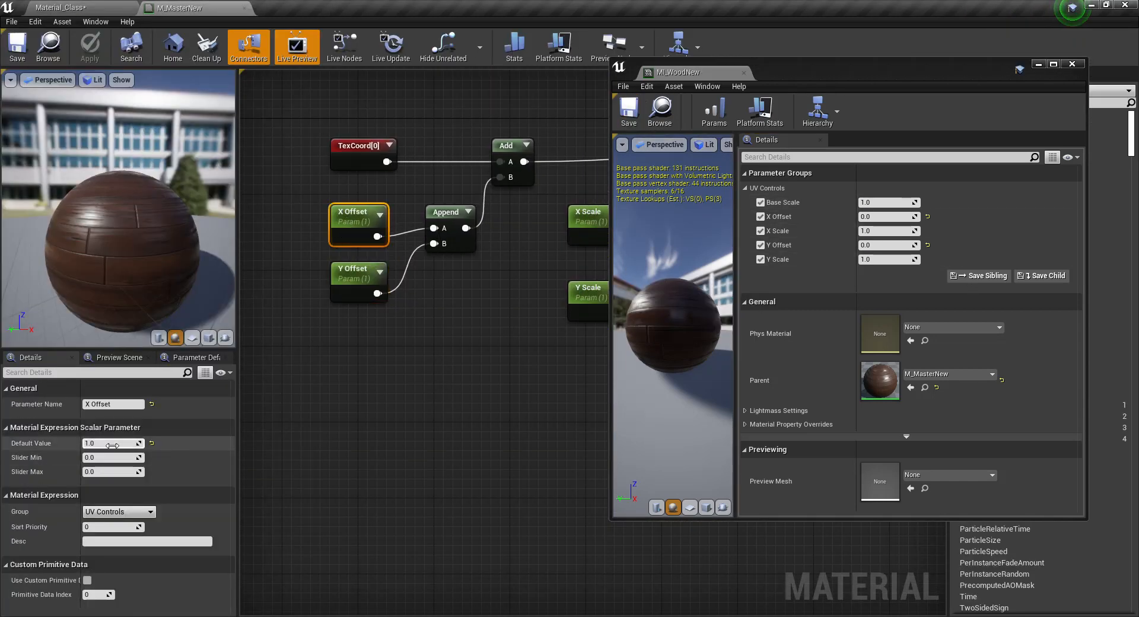
{"action": "type", "text": "0"}
{"action": "left_click", "coordinate": [343, 297]}
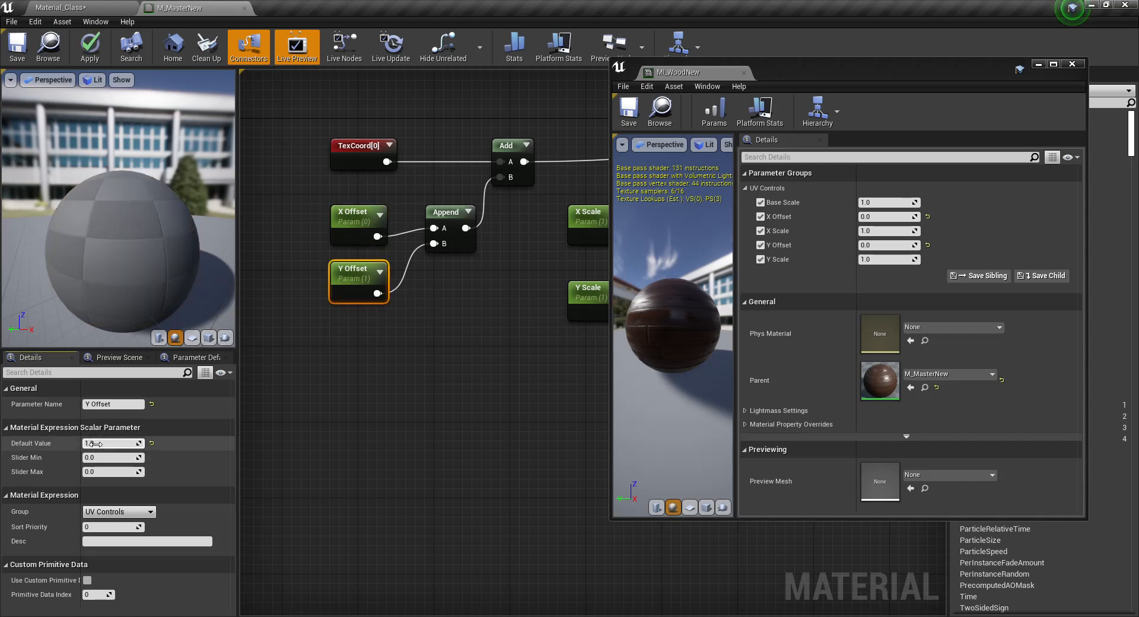
{"action": "right_click_drag", "start_coordinate": [498, 348], "coordinate": [465, 362]}
Move the MI_WoodNew window clear of the node graph and change the X Scale parameter's sort priority.
{"action": "left_click_drag", "start_coordinate": [893, 69], "coordinate": [932, 132]}
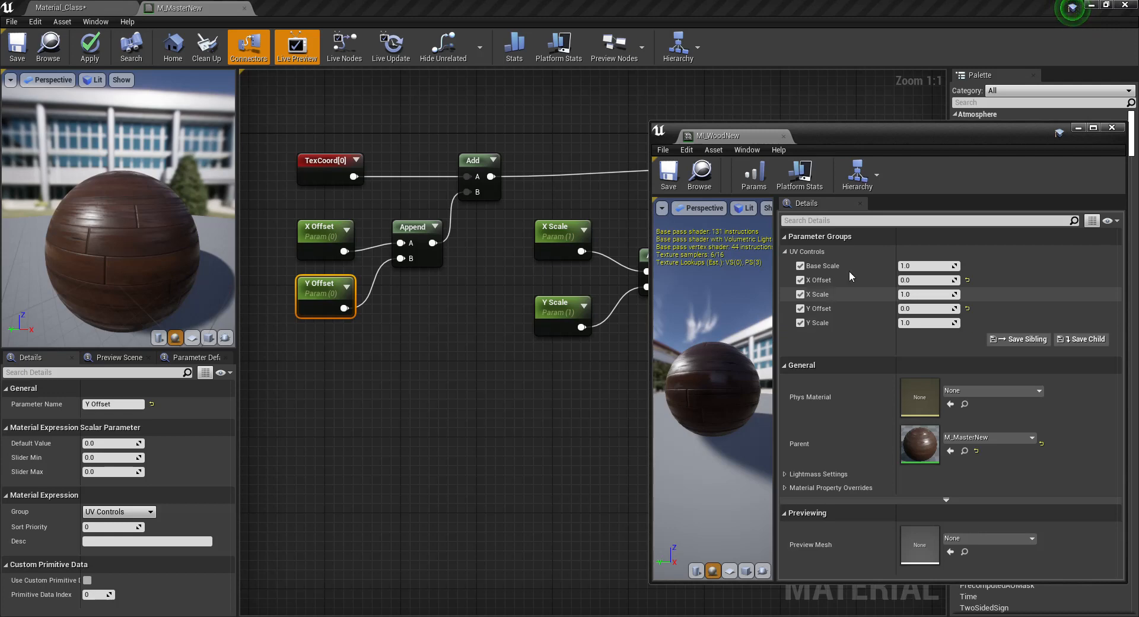
{"action": "left_click_drag", "start_coordinate": [923, 133], "coordinate": [748, 433]}
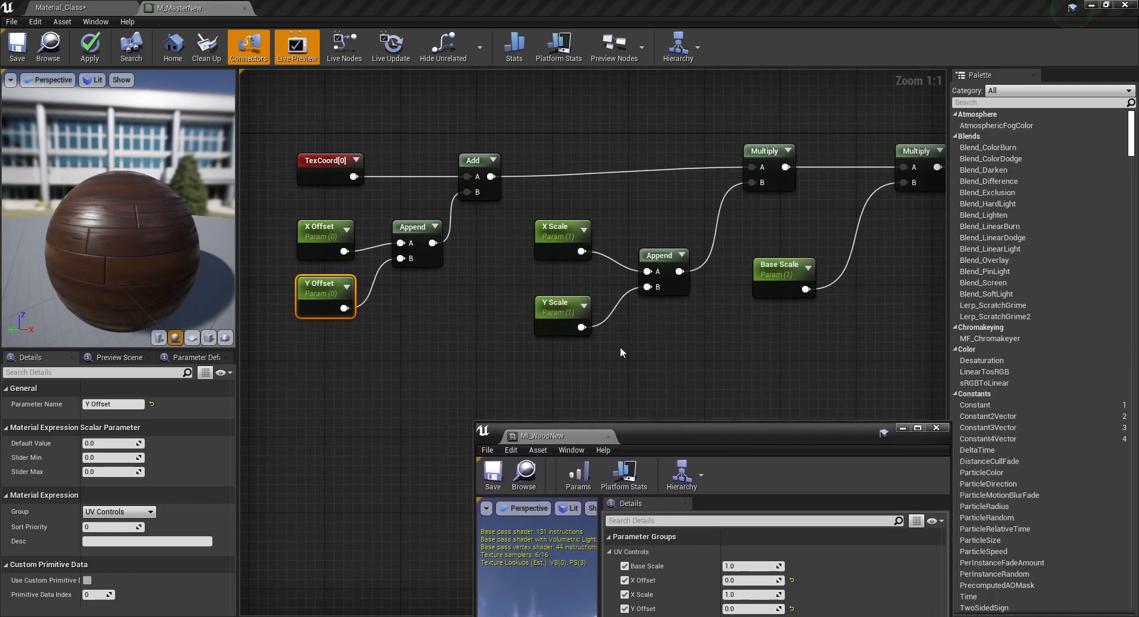
{"action": "left_click", "coordinate": [546, 252]}
{"action": "right_click_drag", "start_coordinate": [444, 336], "coordinate": [465, 302]}
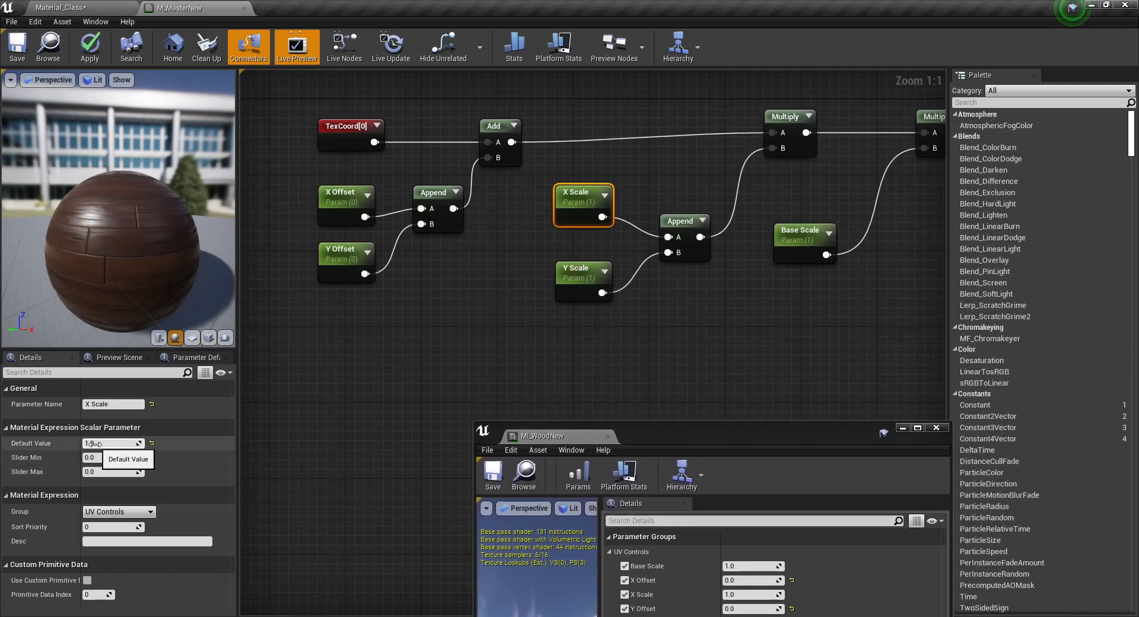
{"action": "left_click", "coordinate": [107, 526]}
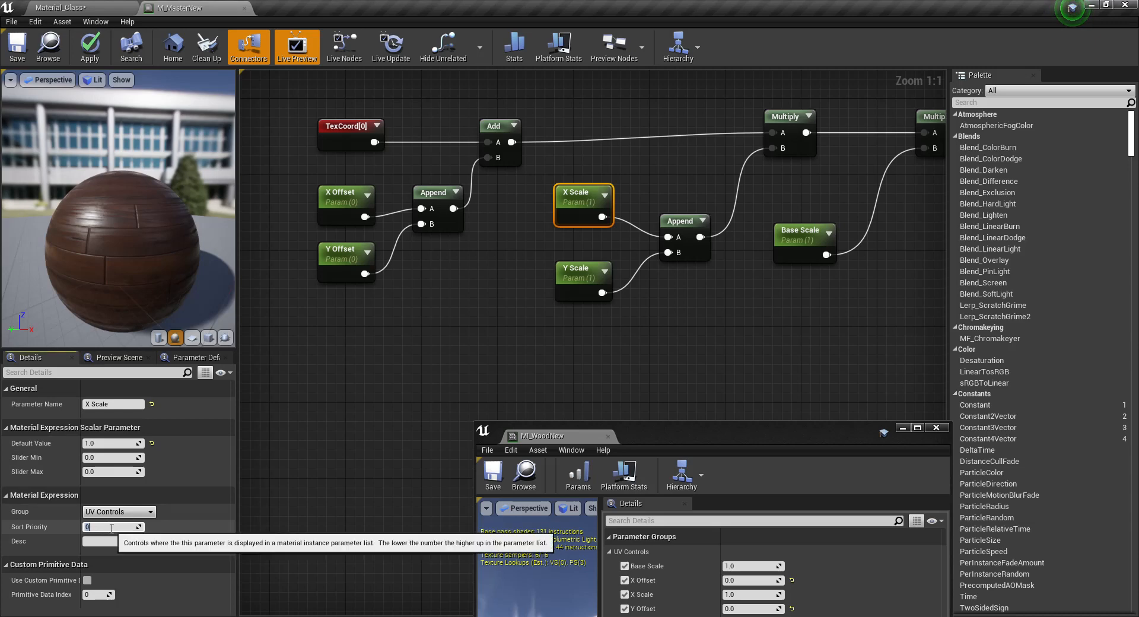
Set the sort priority of the Y Scale parameter to 2.
{"action": "left_click", "coordinate": [578, 269]}
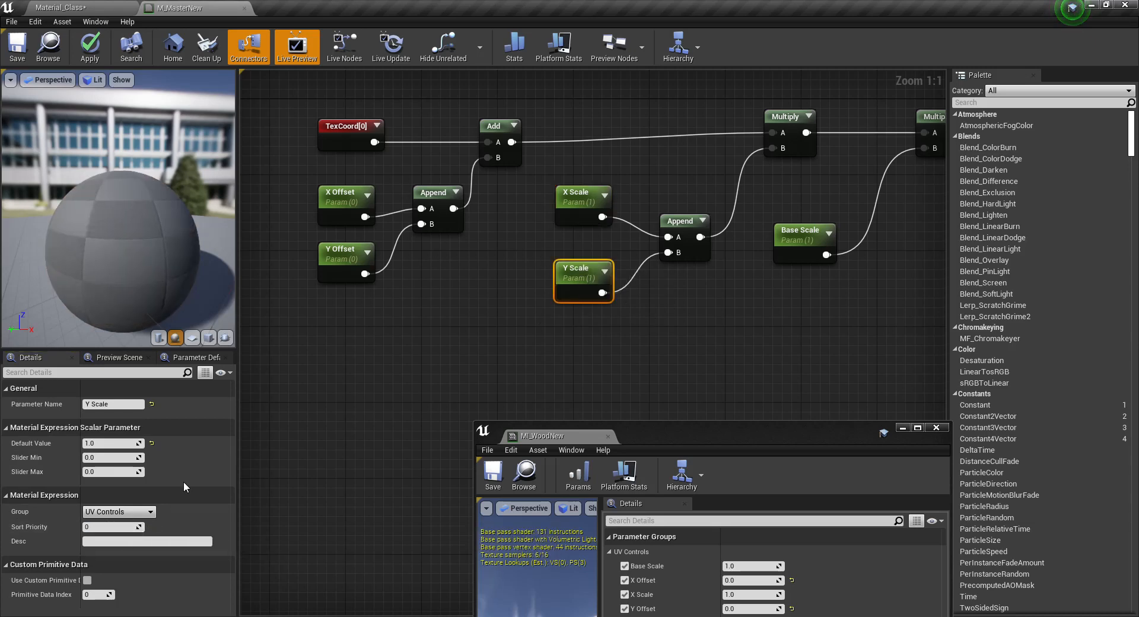
{"action": "left_click", "coordinate": [98, 541]}
{"action": "left_click", "coordinate": [104, 527]}
{"action": "type", "text": "2"}
{"action": "key", "text": "Return"}
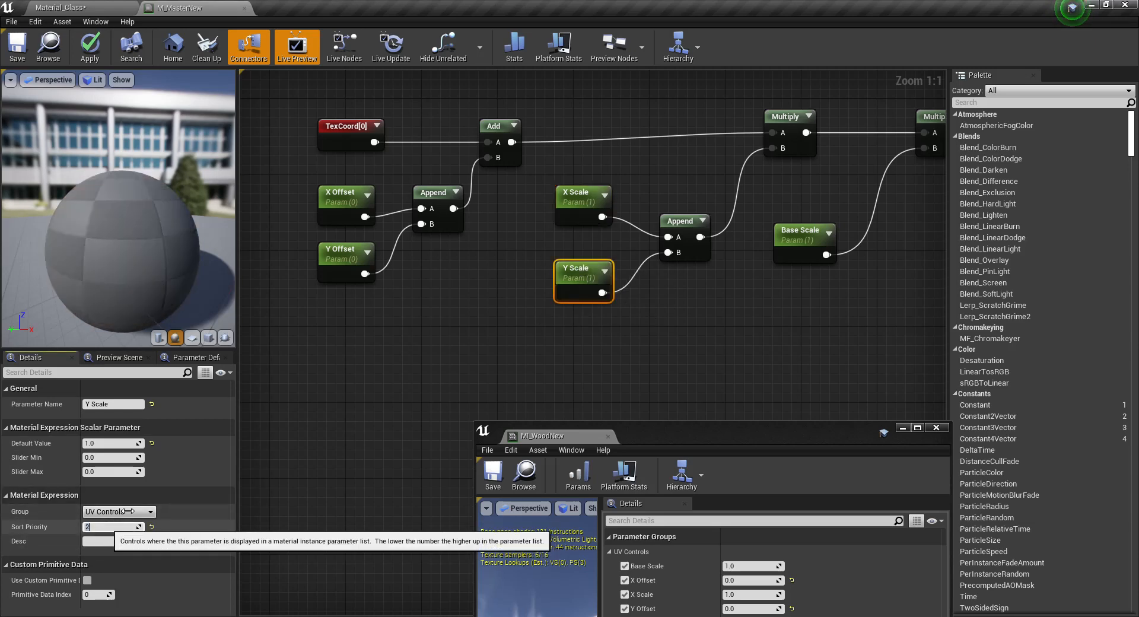
Set the sort priority of the X Offset parameter to 3 and of the Y Offset parameter to 4.
{"action": "right_click_drag", "start_coordinate": [379, 328], "coordinate": [431, 333]}
{"action": "left_click", "coordinate": [397, 221]}
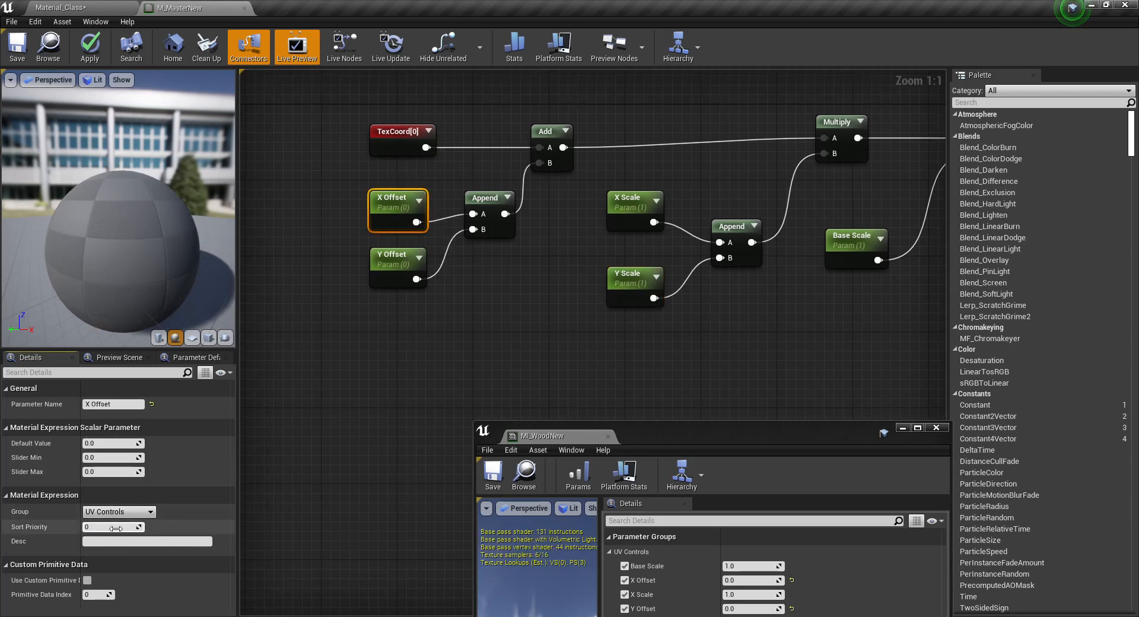
{"action": "left_click", "coordinate": [116, 528]}
{"action": "key", "text": "Return"}
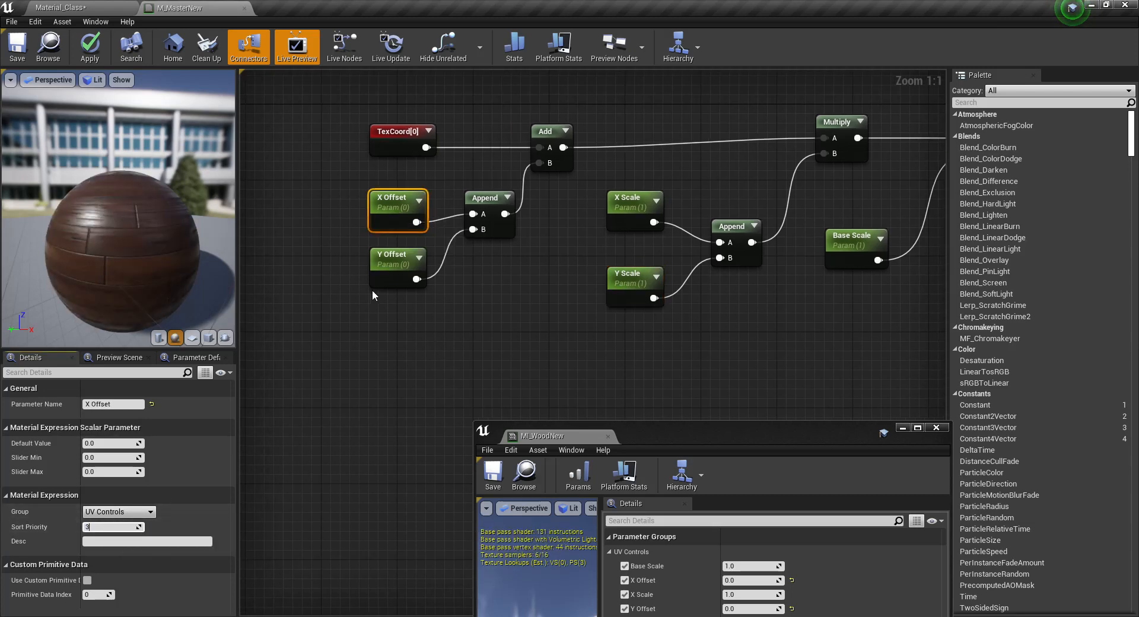
{"action": "left_click", "coordinate": [396, 274]}
{"action": "left_click", "coordinate": [115, 528]}
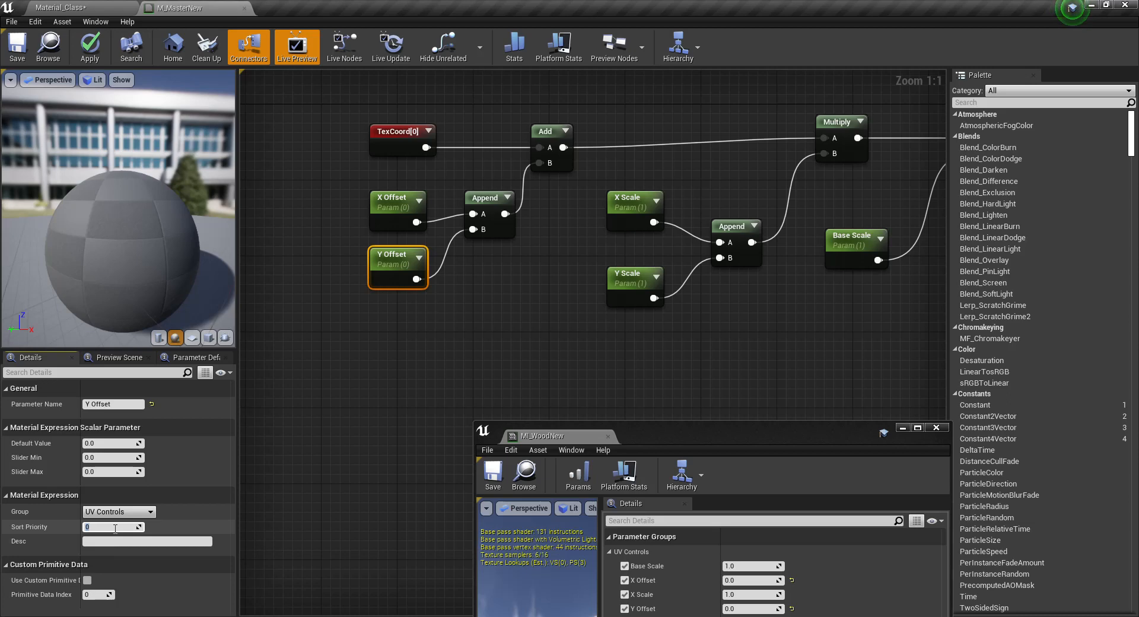
{"action": "type", "text": "4"}
{"action": "right_click_drag", "start_coordinate": [369, 402], "coordinate": [344, 344]}
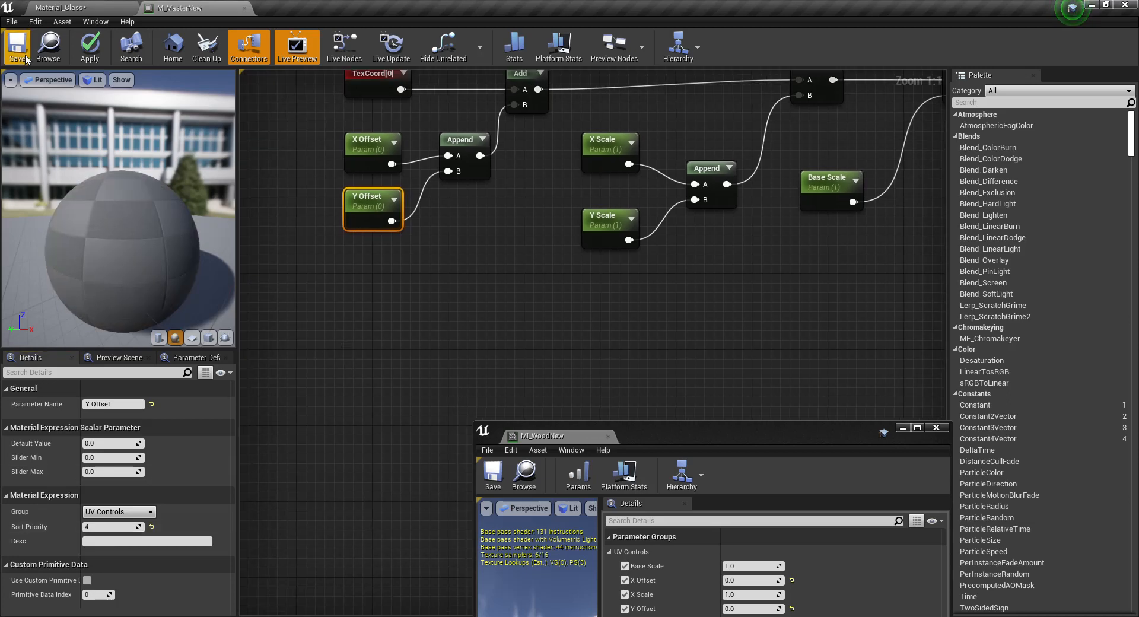
Save M_MasterNew, check the order of the UV Controls in the MI_WoodNew window and minimize that window.
{"action": "left_click", "coordinate": [26, 56]}
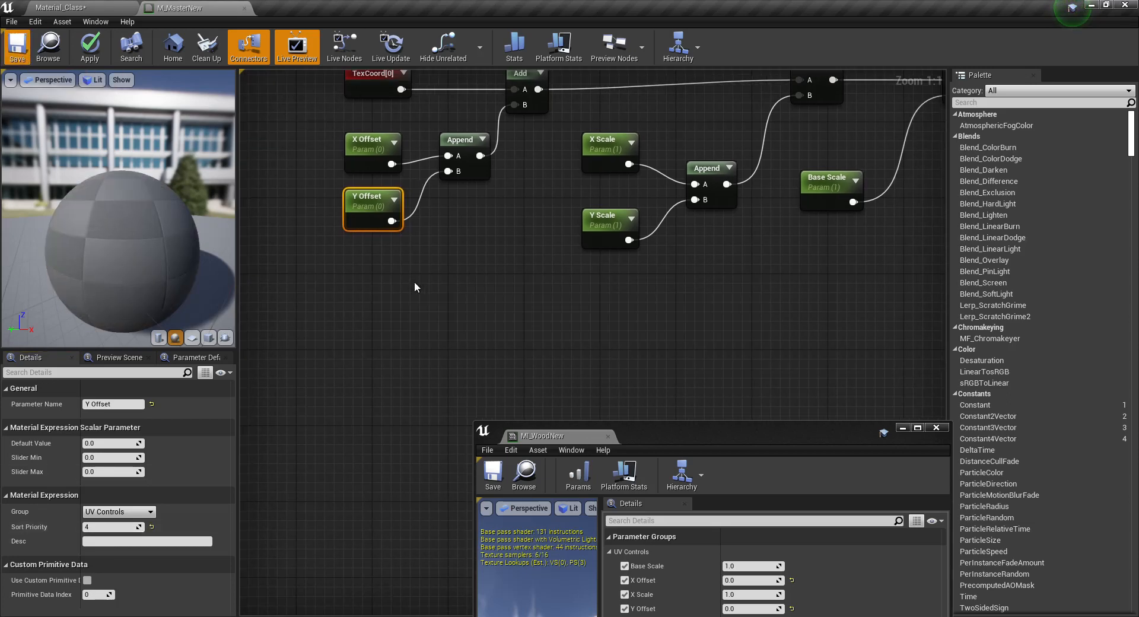
{"action": "left_click_drag", "start_coordinate": [809, 422], "coordinate": [829, 202]}
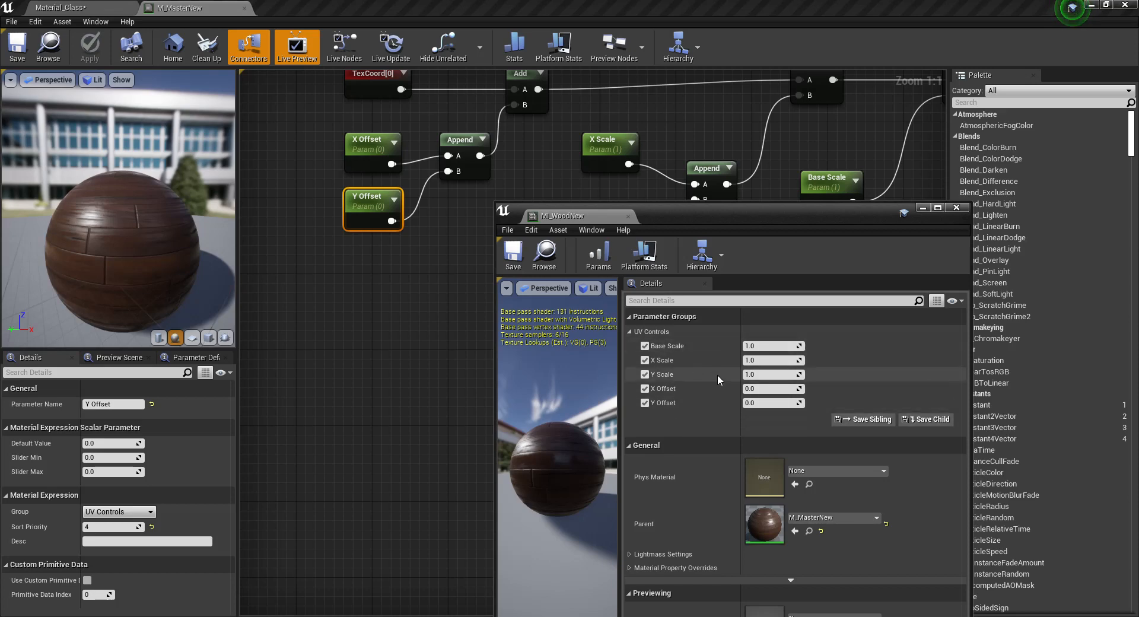
{"action": "left_click", "coordinate": [923, 207]}
Move the TexCoord, X Offset, Y Offset, Append and Add nodes up slightly to align Add with the Multiply nodes.
{"action": "right_click_drag", "start_coordinate": [728, 393], "coordinate": [625, 325]}
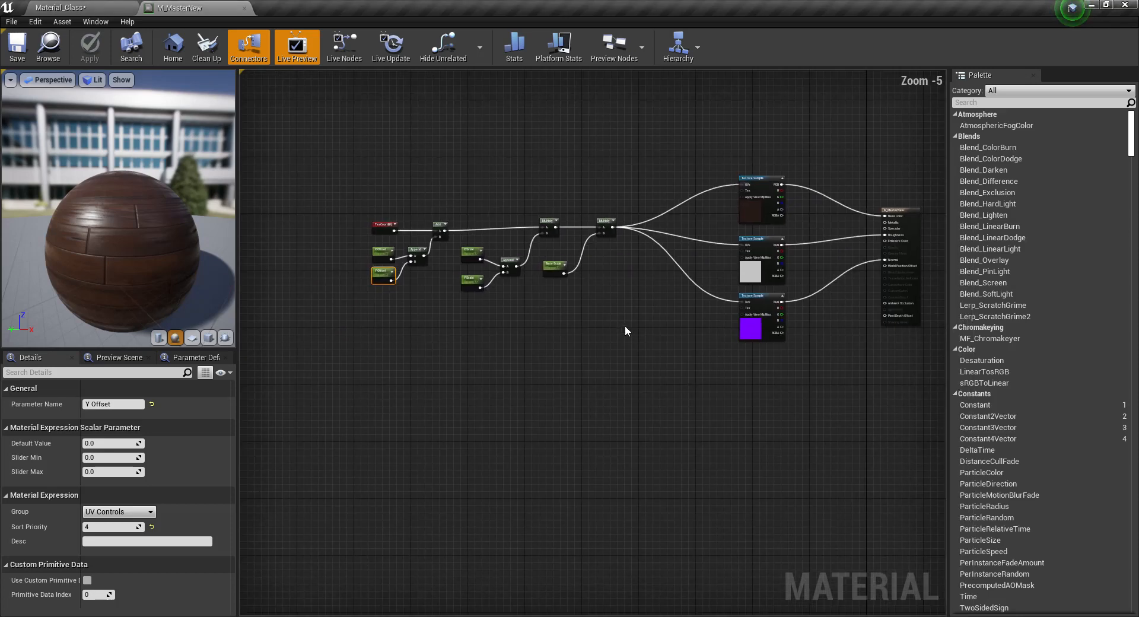
{"action": "right_click_drag", "start_coordinate": [547, 303], "coordinate": [576, 298]}
{"action": "right_click_drag", "start_coordinate": [467, 301], "coordinate": [475, 307]}
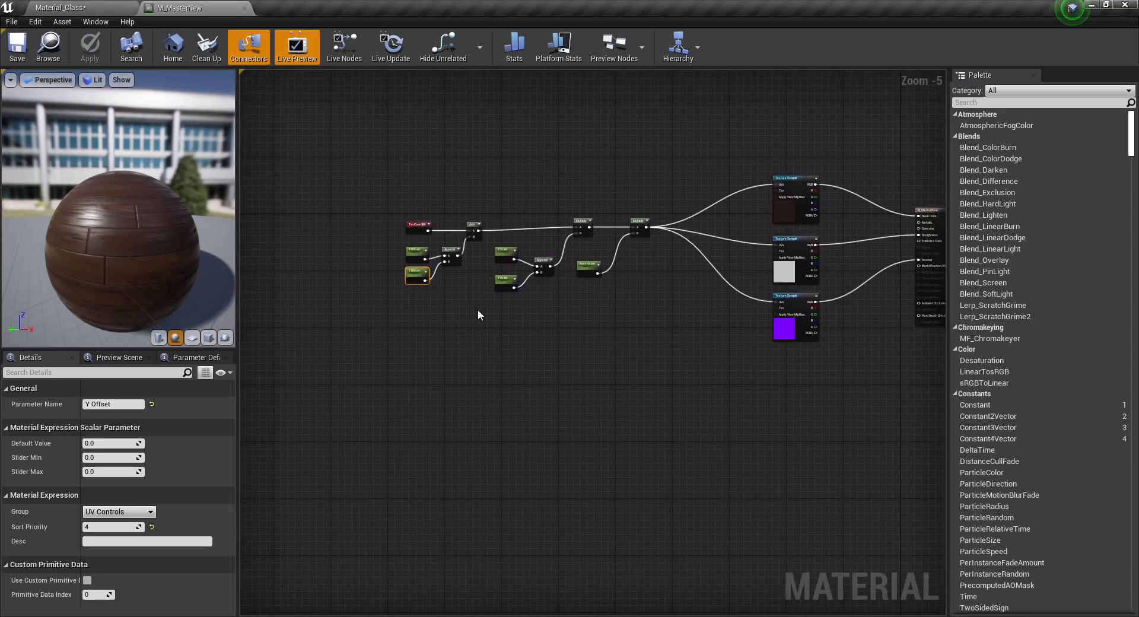
{"action": "scroll", "coordinate": [478, 308], "scroll_direction": "up", "scroll_amount": 2}
{"action": "left_click_drag", "start_coordinate": [349, 362], "coordinate": [714, 189]}
{"action": "left_click", "coordinate": [264, 181]}
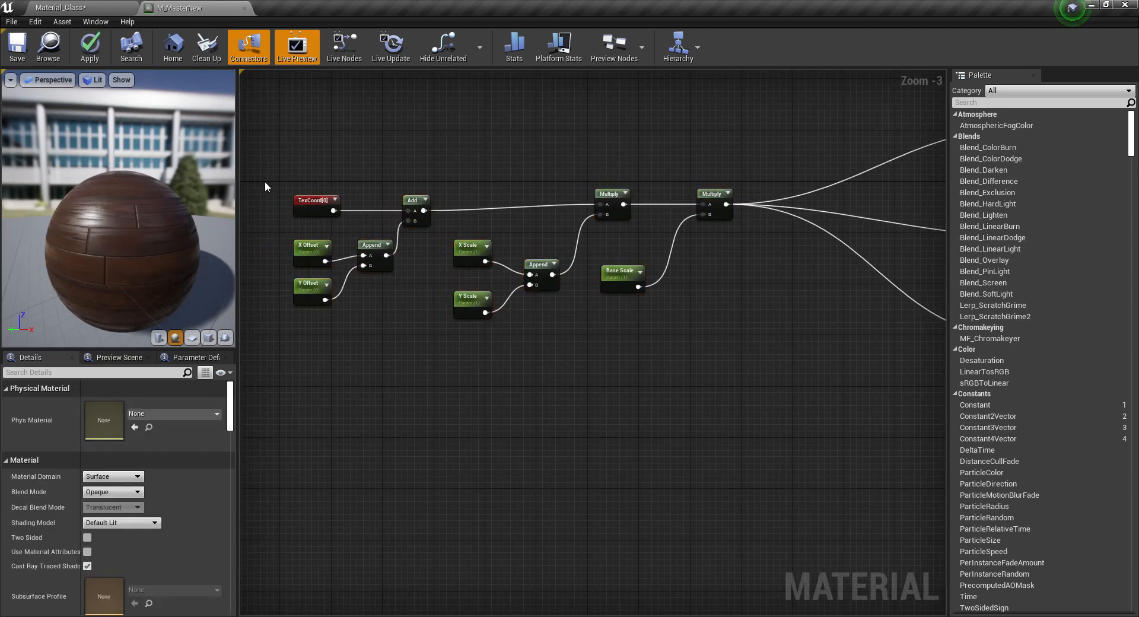
{"action": "left_click_drag", "start_coordinate": [412, 356], "coordinate": [413, 357]}
{"action": "left_click_drag", "start_coordinate": [410, 201], "coordinate": [413, 194]}
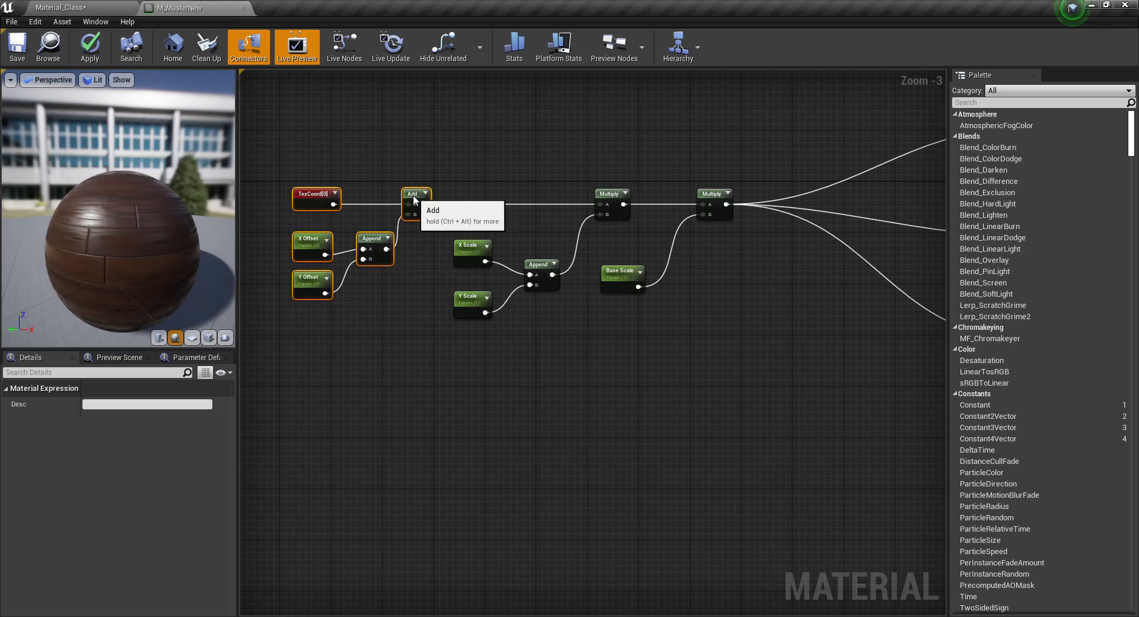
Enclose all the UV nodes, from TexCoord to the last Multiply, in a comment box titled "Texture UVs".
{"action": "left_click_drag", "start_coordinate": [301, 164], "coordinate": [701, 303]}
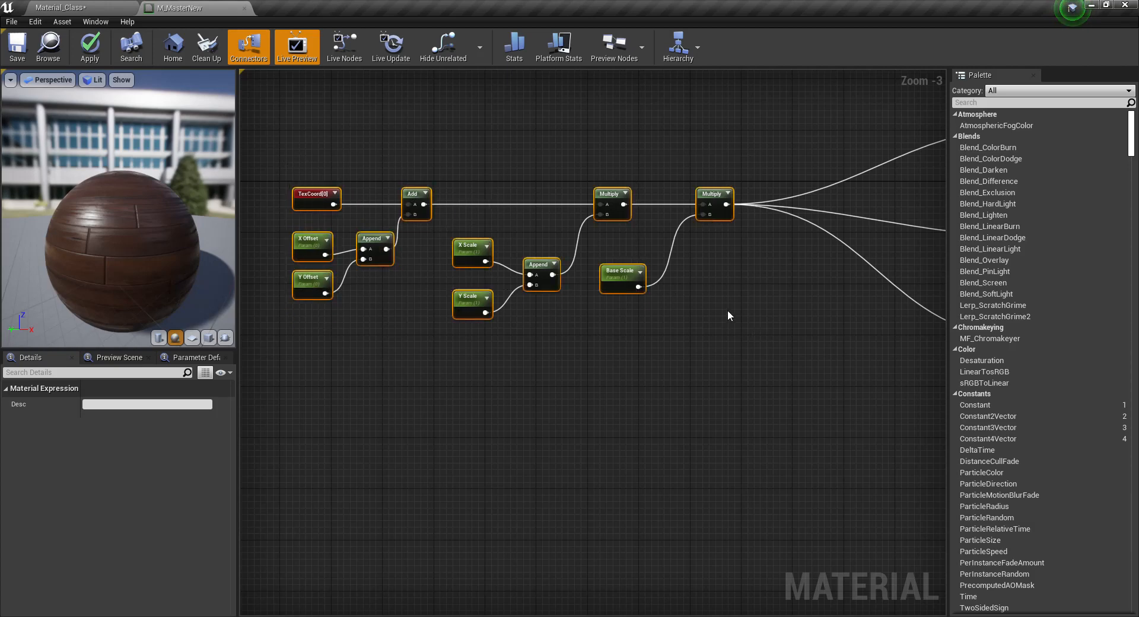
{"action": "key", "text": "c"}
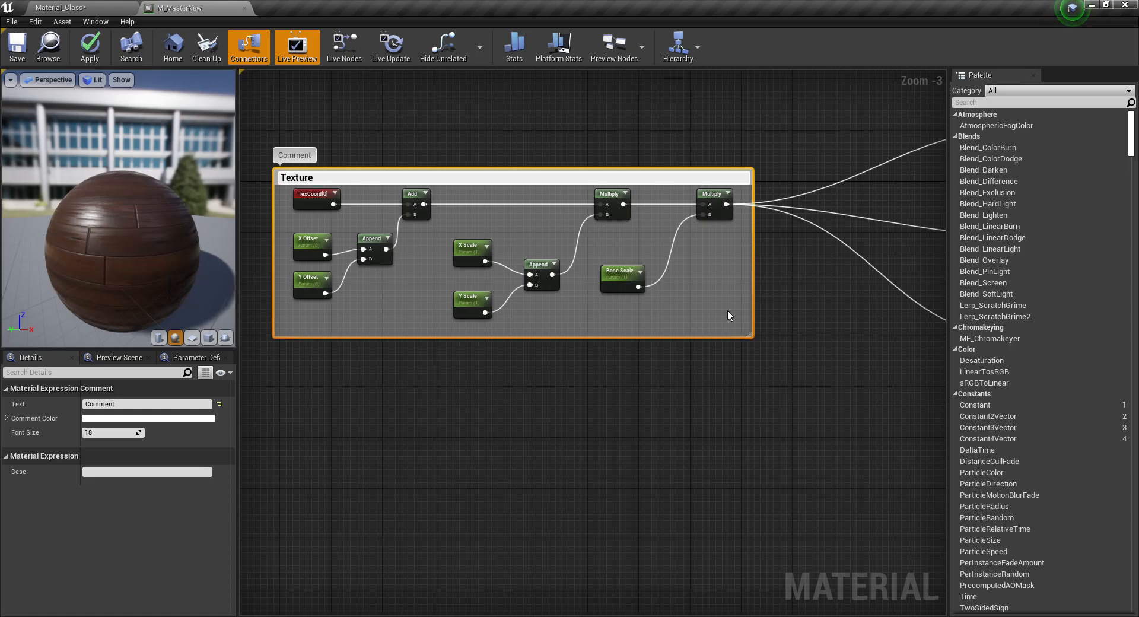
{"action": "type", "text": "Texture UVs"}
{"action": "key", "text": "Return"}
Convert the three Texture Sample nodes feeding Base Color, Roughness and Normal to parameters.
{"action": "scroll", "coordinate": [755, 353], "scroll_direction": "down", "scroll_amount": 2}
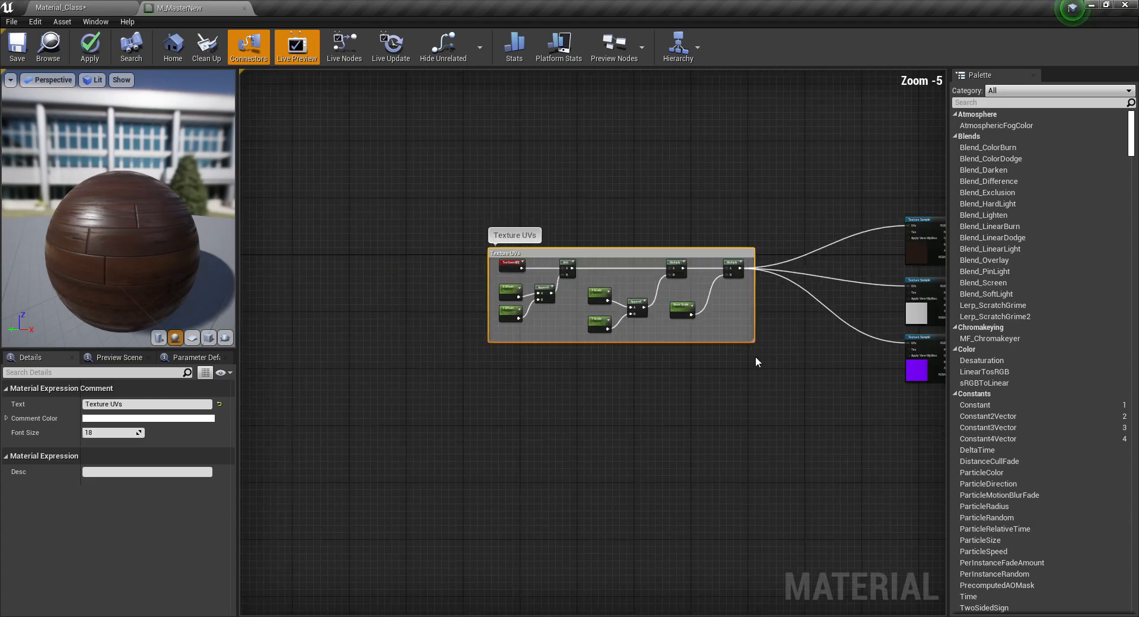
{"action": "right_click_drag", "start_coordinate": [752, 362], "coordinate": [553, 354]}
{"action": "scroll", "coordinate": [735, 333], "scroll_direction": "up", "scroll_amount": 4}
{"action": "right_click_drag", "start_coordinate": [734, 333], "coordinate": [582, 416]}
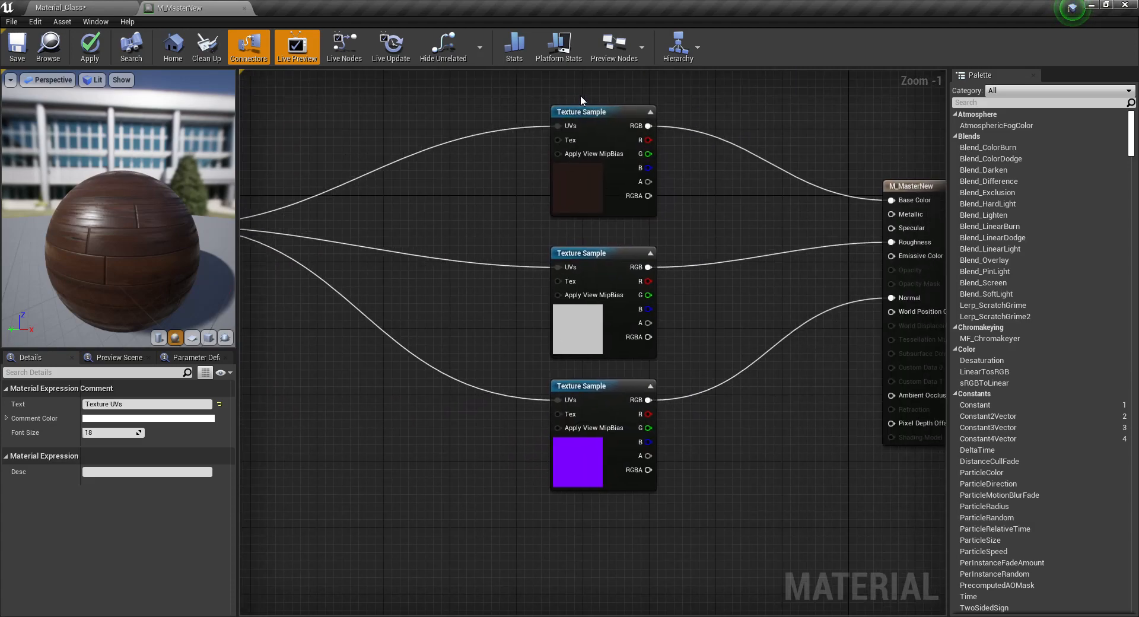
{"action": "left_click", "coordinate": [599, 120]}
{"action": "right_click", "coordinate": [605, 119]}
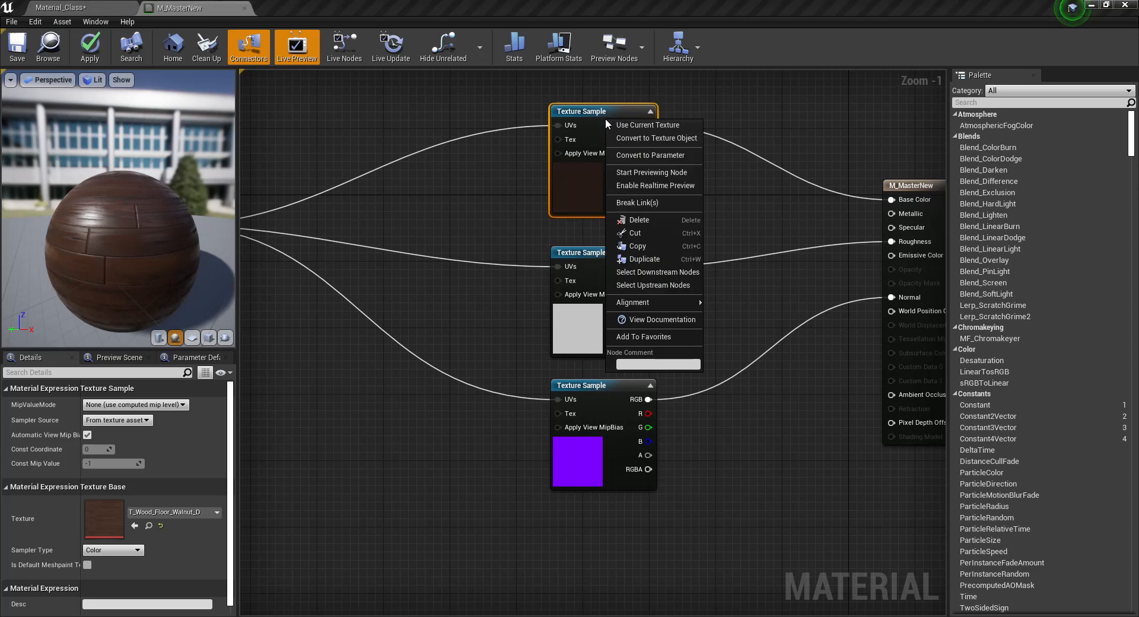
{"action": "left_click_drag", "start_coordinate": [598, 87], "coordinate": [621, 498]}
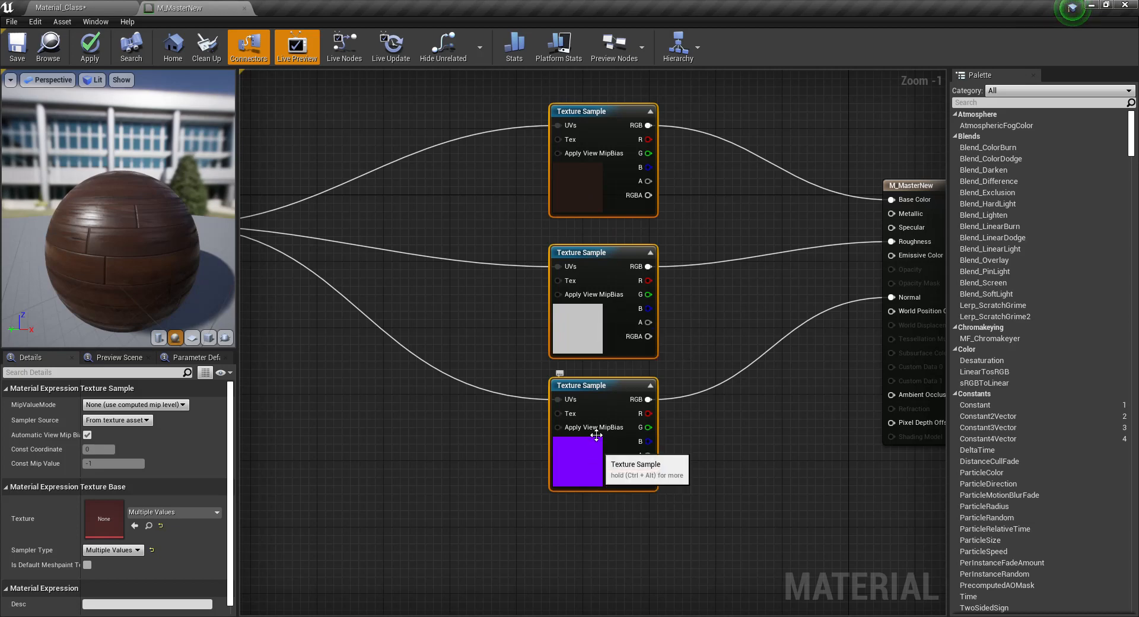
{"action": "right_click", "coordinate": [604, 392]}
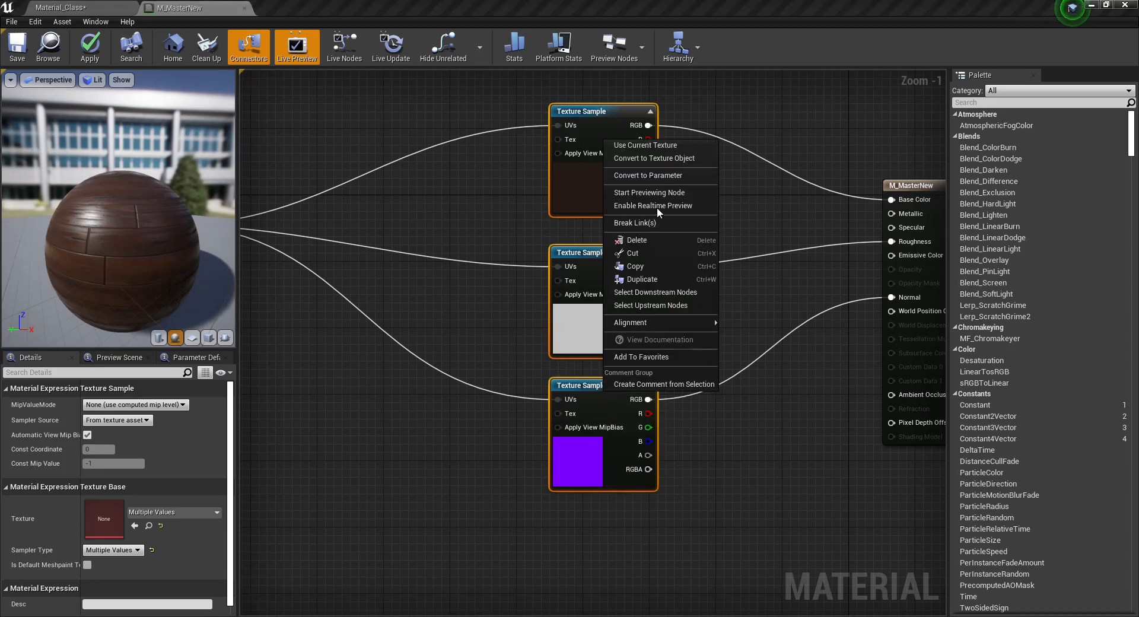
{"action": "left_click", "coordinate": [663, 176]}
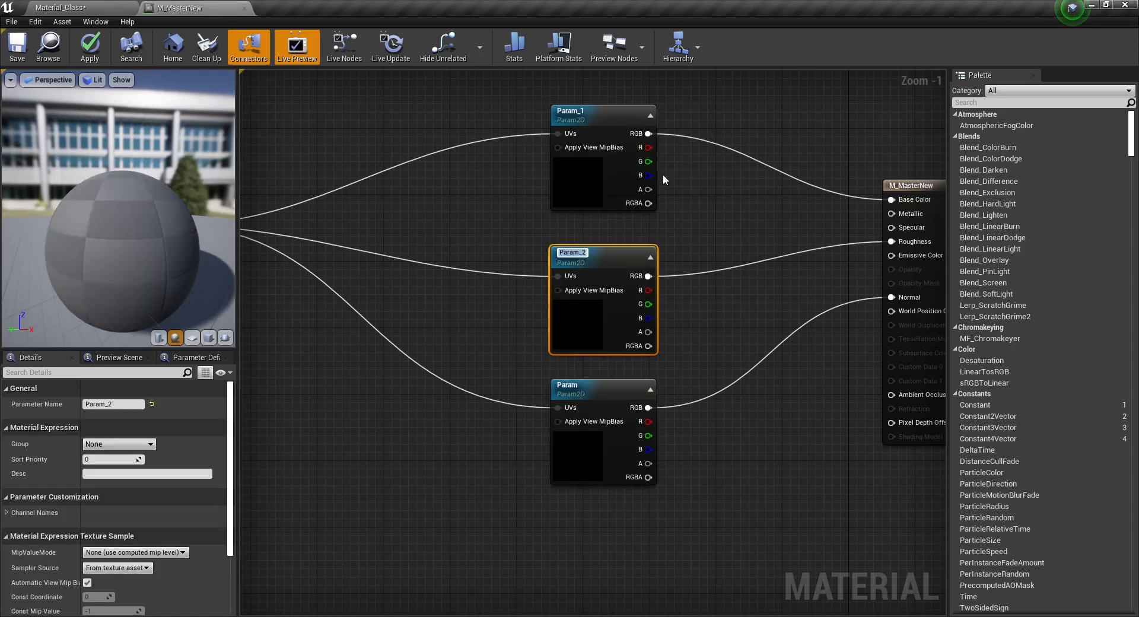
Rename the texture parameter connected to Base Color as Albedo.
{"action": "left_click", "coordinate": [688, 205]}
{"action": "left_click", "coordinate": [613, 132]}
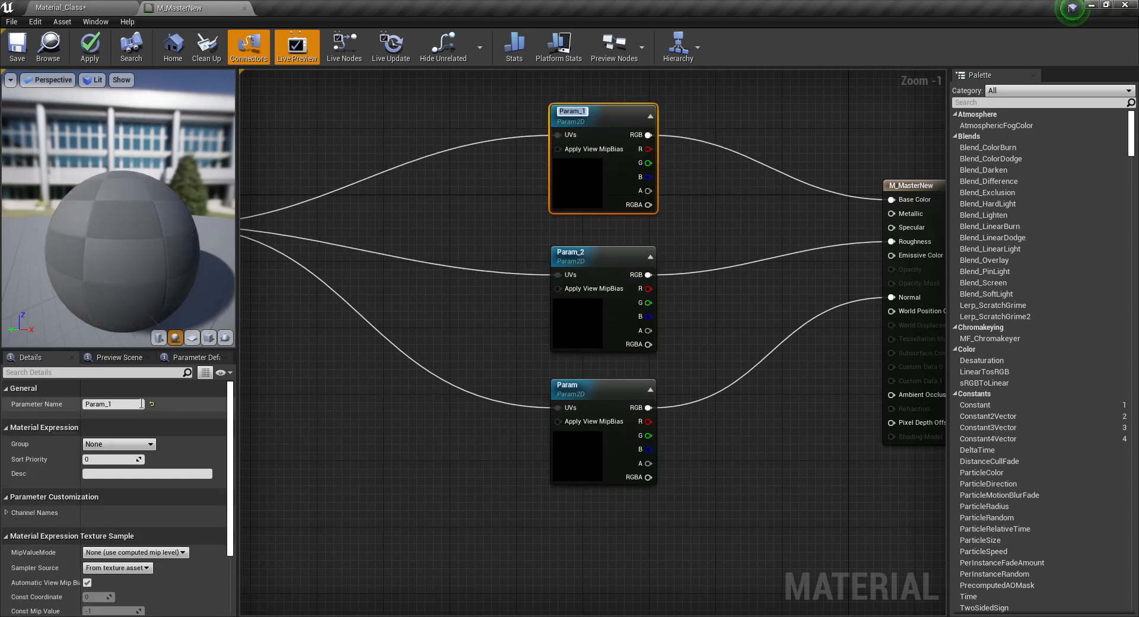
{"action": "double_click", "coordinate": [586, 111]}
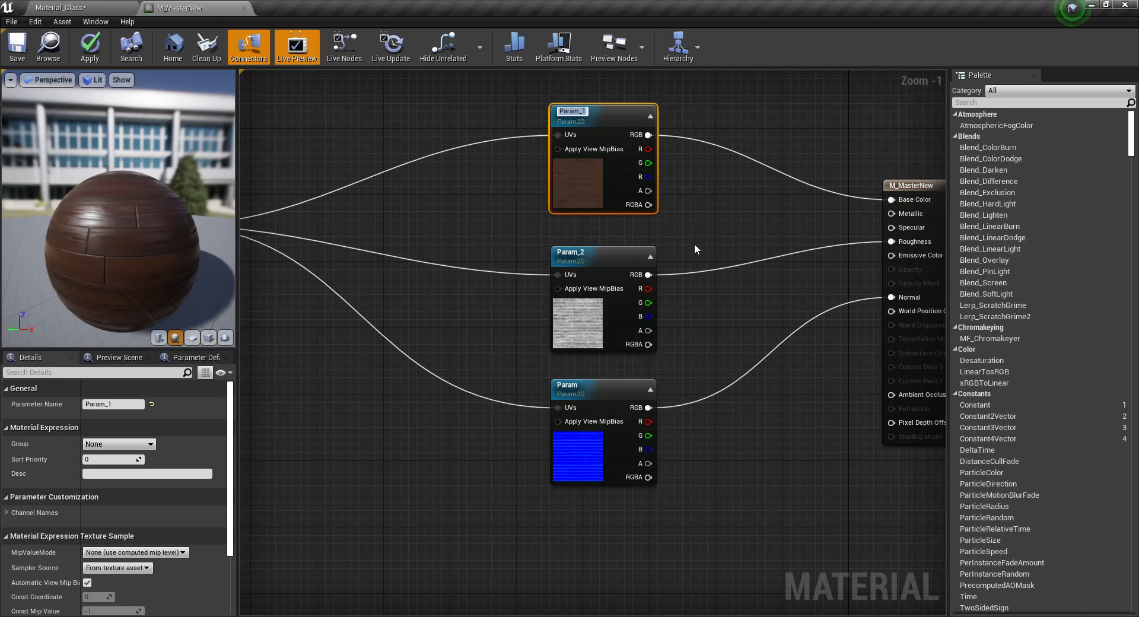
{"action": "type", "text": "Albedo"}
{"action": "key", "text": "Return"}
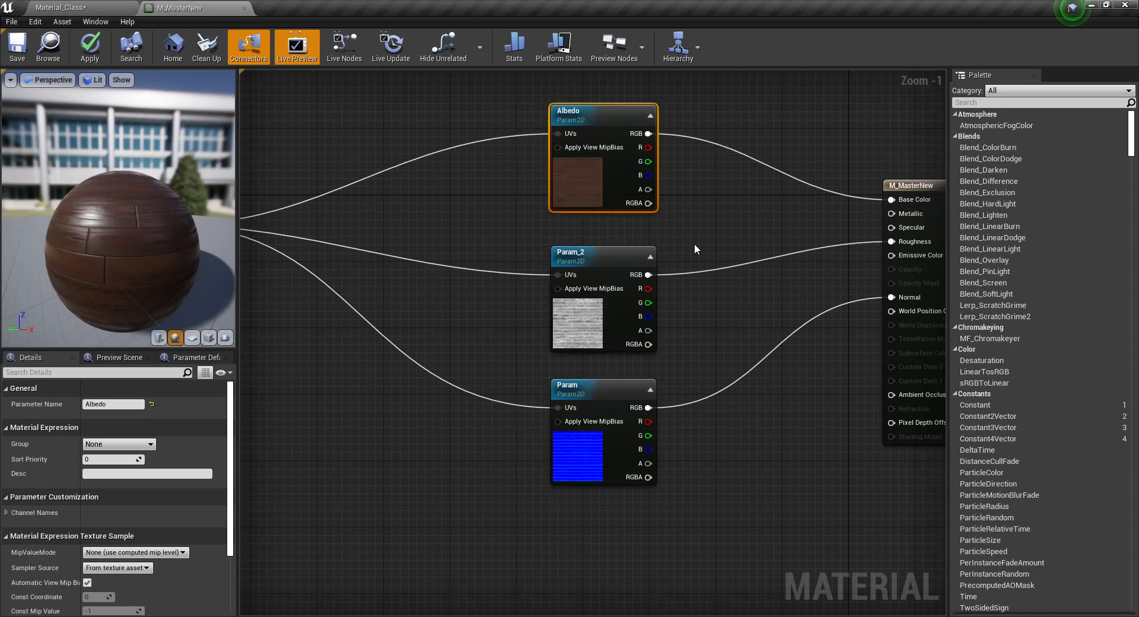
Rename the texture parameter connected to the Roughness input as Roughness.
{"action": "left_click", "coordinate": [623, 256]}
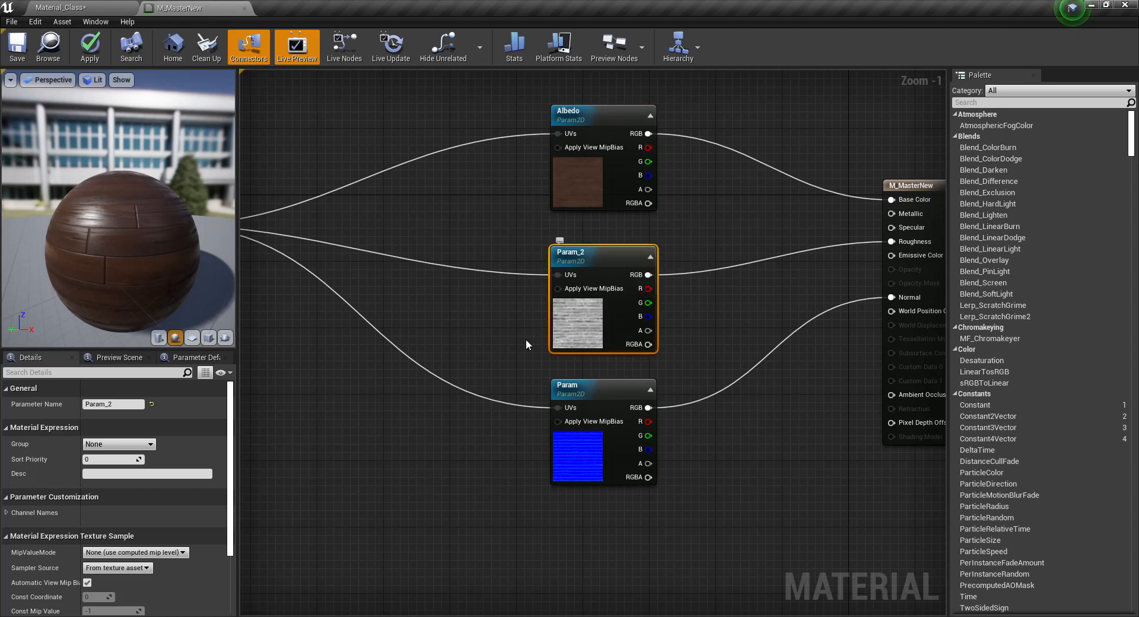
{"action": "left_click", "coordinate": [124, 405]}
{"action": "type", "text": "Roughness"}
{"action": "key", "text": "Return"}
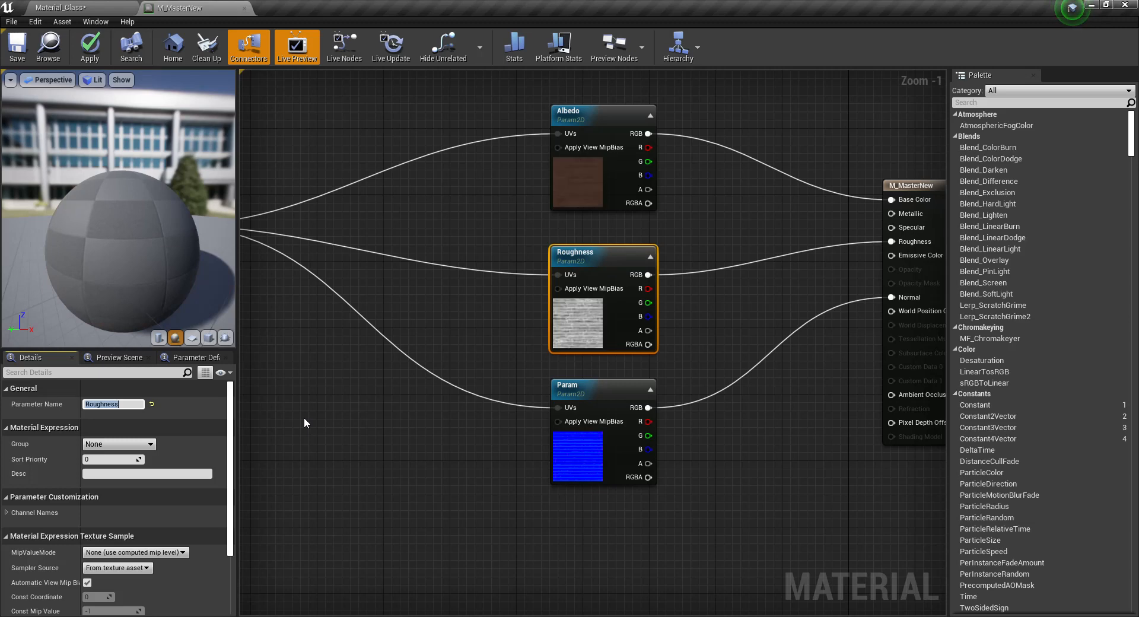
Rename the texture parameter connected to the Normal input as Normal and save the material.
{"action": "left_click", "coordinate": [124, 405]}
{"action": "double_click", "coordinate": [608, 391]}
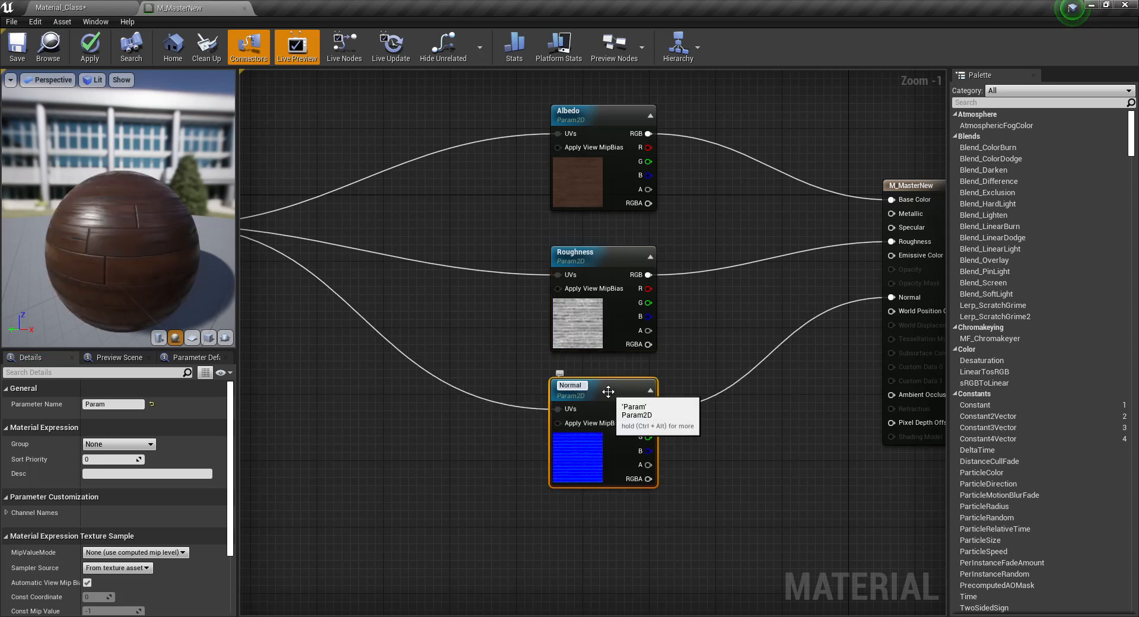
{"action": "key", "text": "Return"}
{"action": "left_click", "coordinate": [483, 368]}
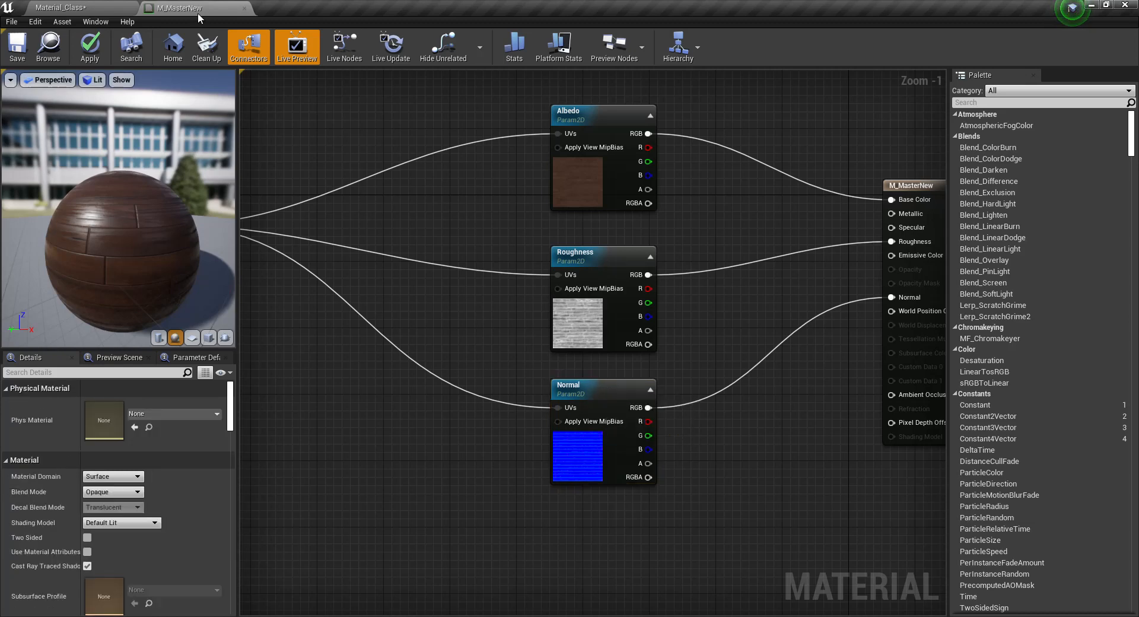
{"action": "left_click", "coordinate": [19, 49]}
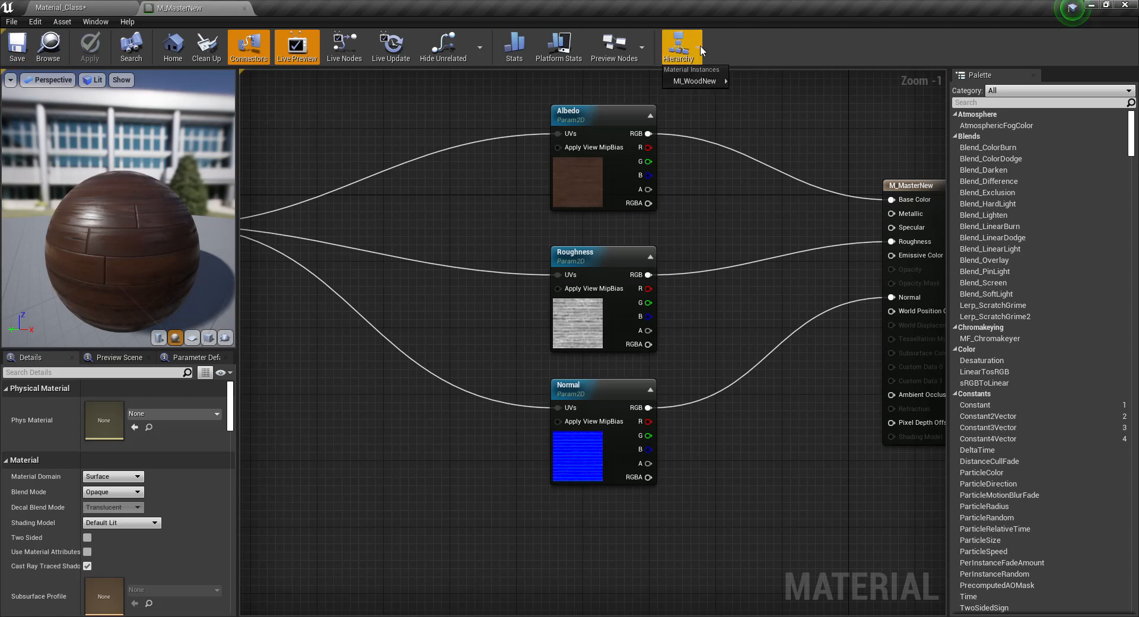
Open the MI_WoodNew instance for editing and enable its Albedo, Normal and Roughness texture parameter overrides.
{"action": "mouse_move", "coordinate": [697, 80]}
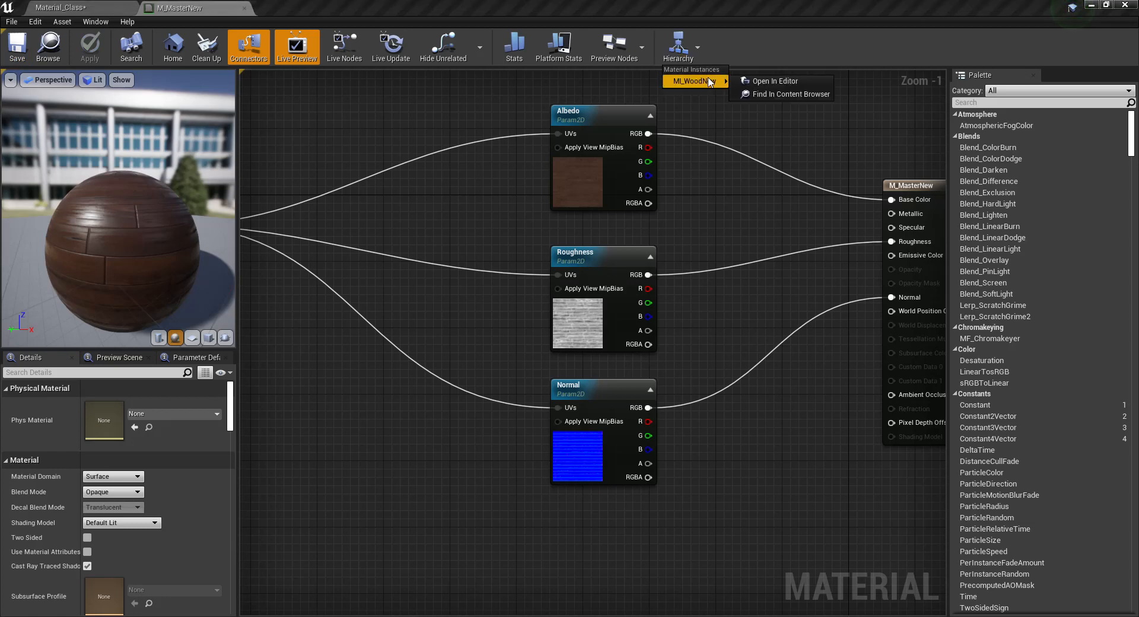
{"action": "left_click", "coordinate": [771, 83]}
{"action": "left_click_drag", "start_coordinate": [783, 219], "coordinate": [871, 105]}
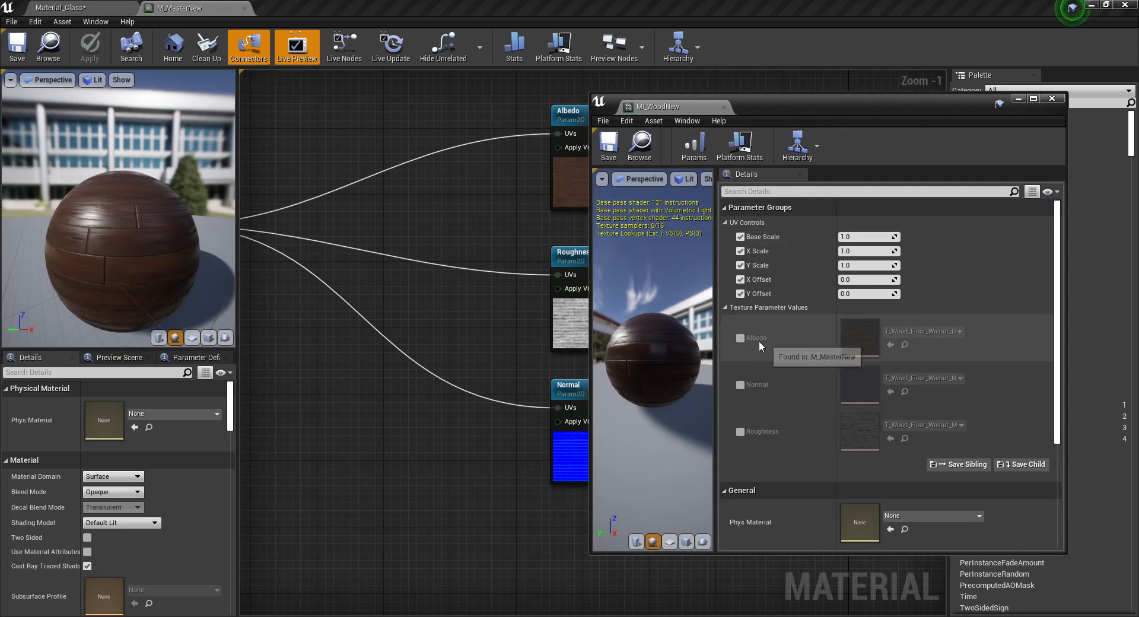
{"action": "left_click", "coordinate": [741, 336]}
{"action": "left_click", "coordinate": [741, 385]}
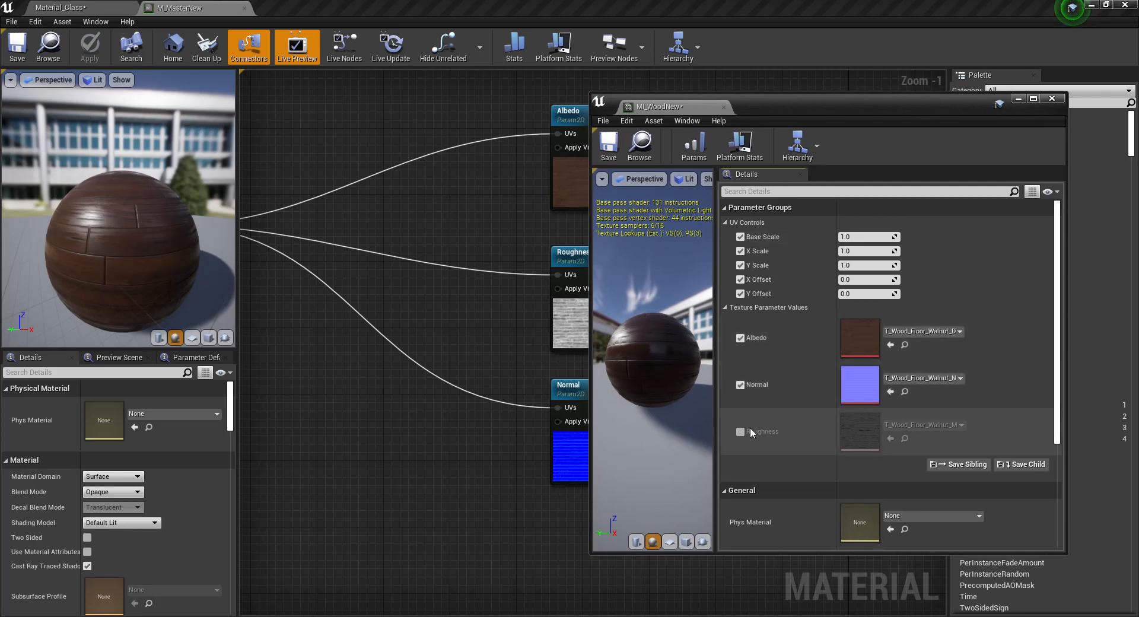
{"action": "left_click", "coordinate": [740, 432]}
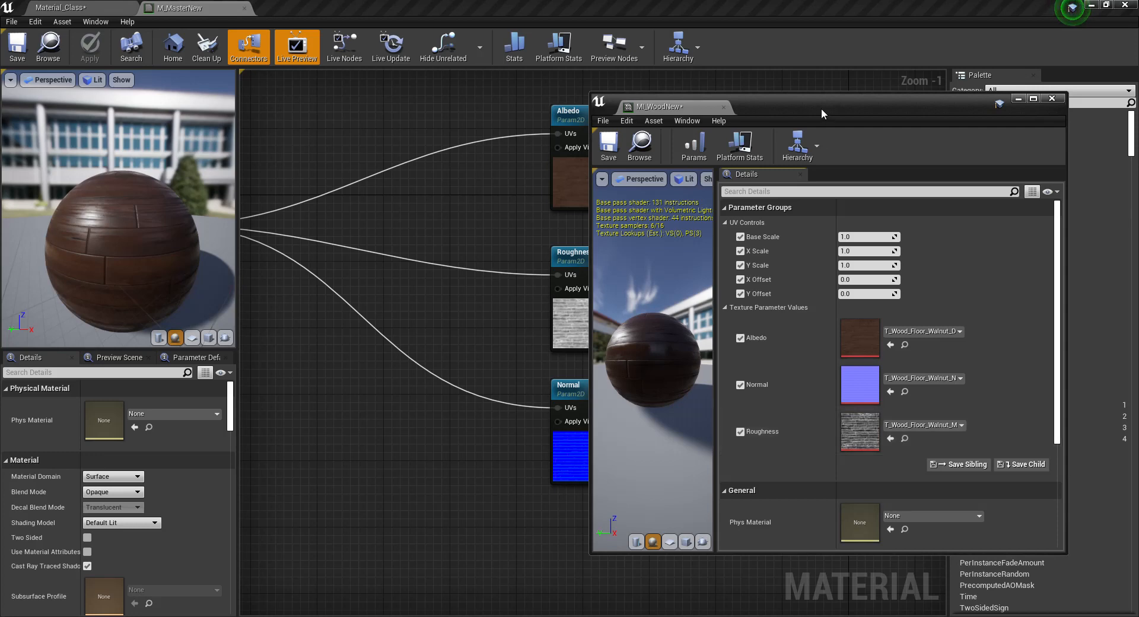
Assign the Albedo, Roughness and Normal nodes in M_MasterNew to a parameter group named Textures and save the material.
{"action": "left_click_drag", "start_coordinate": [821, 108], "coordinate": [952, 262]}
{"action": "left_click_drag", "start_coordinate": [579, 489], "coordinate": [627, 112]}
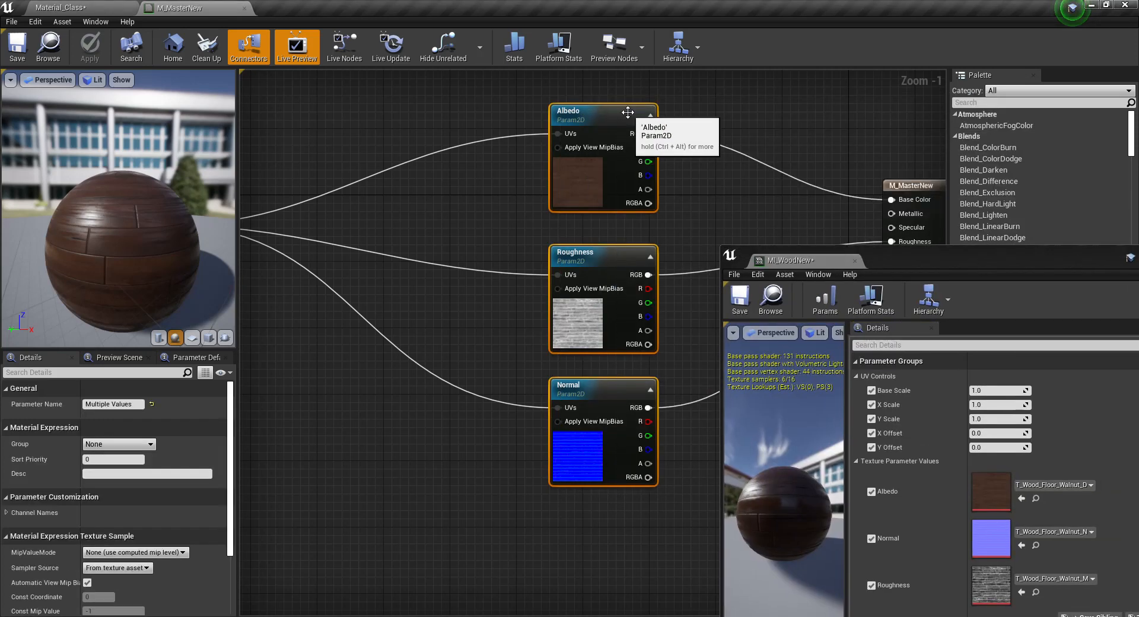
{"action": "scroll", "coordinate": [122, 459], "scroll_direction": "down", "scroll_amount": 3}
{"action": "scroll", "coordinate": [123, 459], "scroll_direction": "up", "scroll_amount": 3}
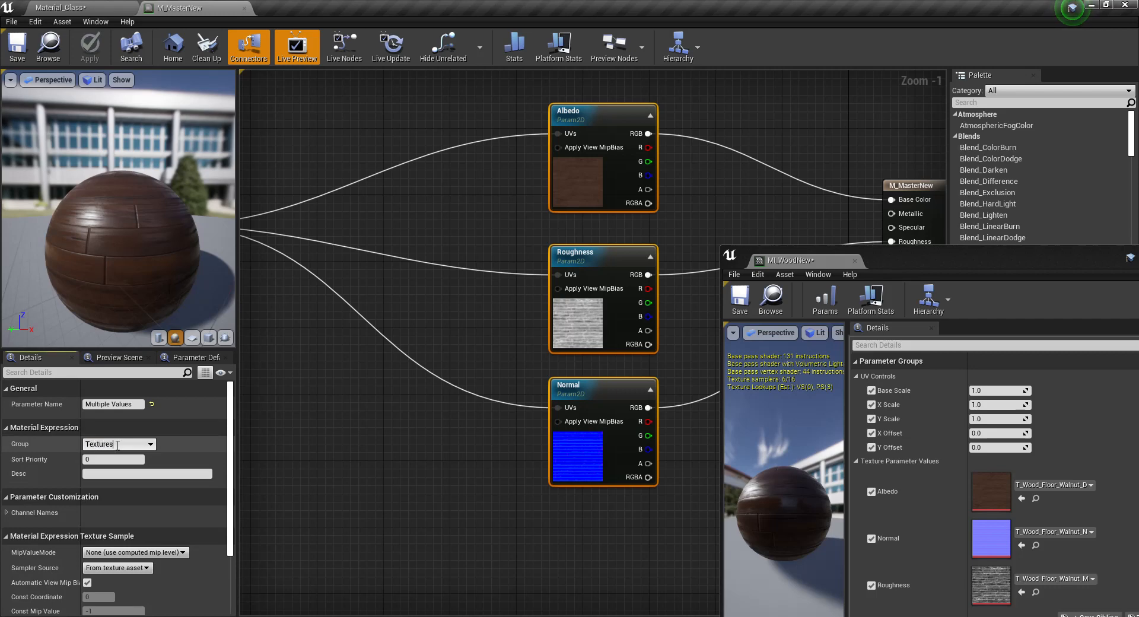
{"action": "key", "text": "Return"}
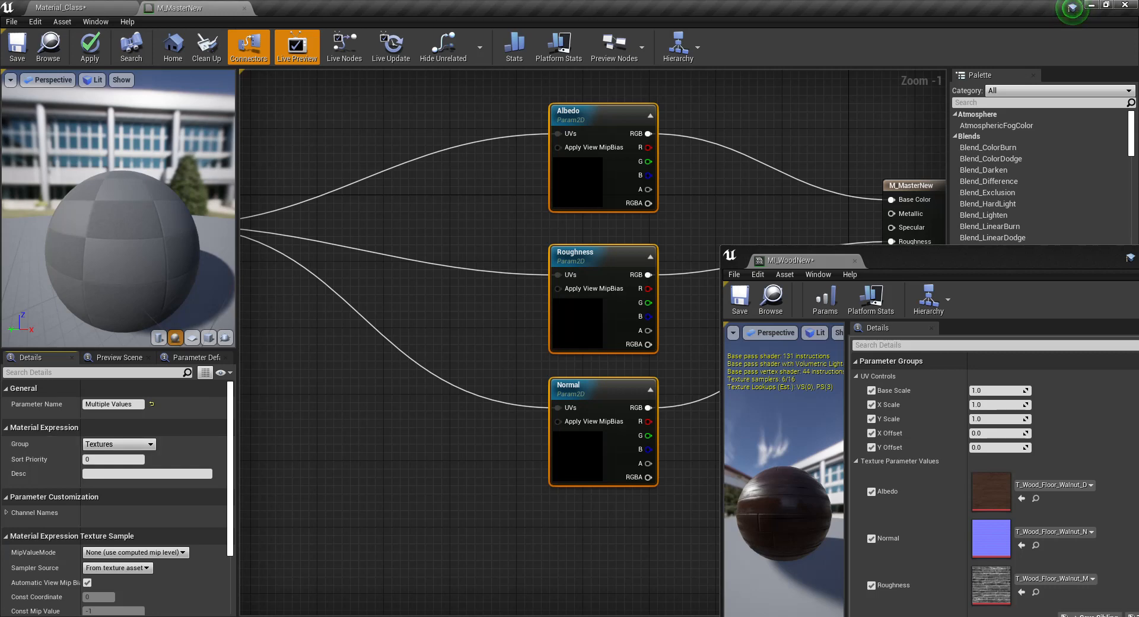
{"action": "key", "text": "ctrl+s"}
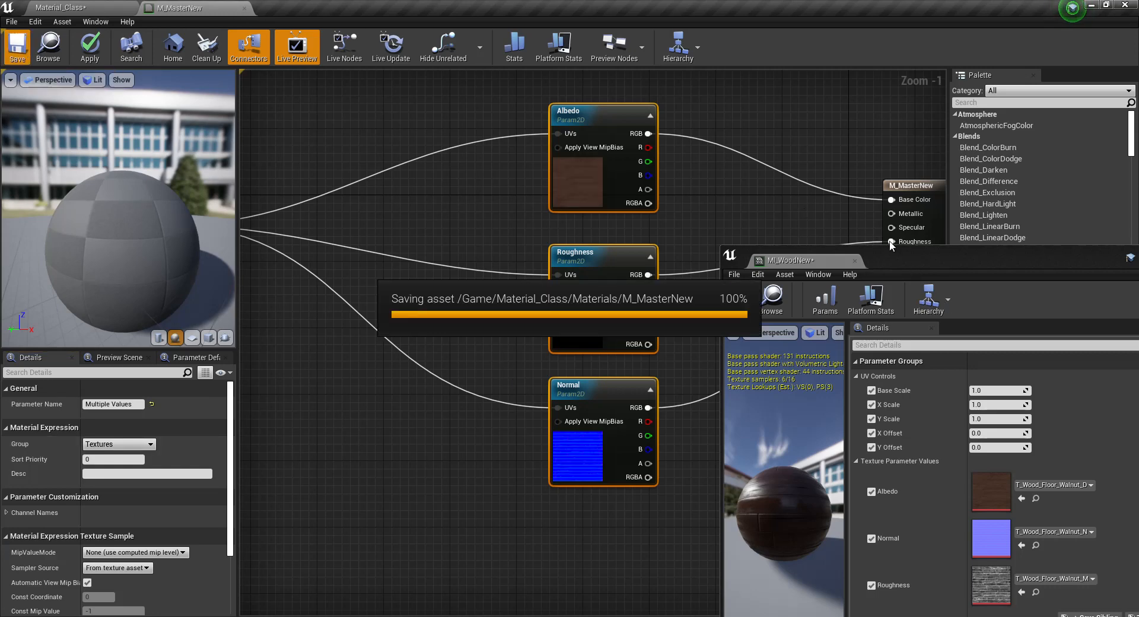
Collapse the Textures and UV Controls groups in the MI_WoodNew instance and expand Textures again to inspect the grouping.
{"action": "left_click_drag", "start_coordinate": [937, 261], "coordinate": [792, 169]}
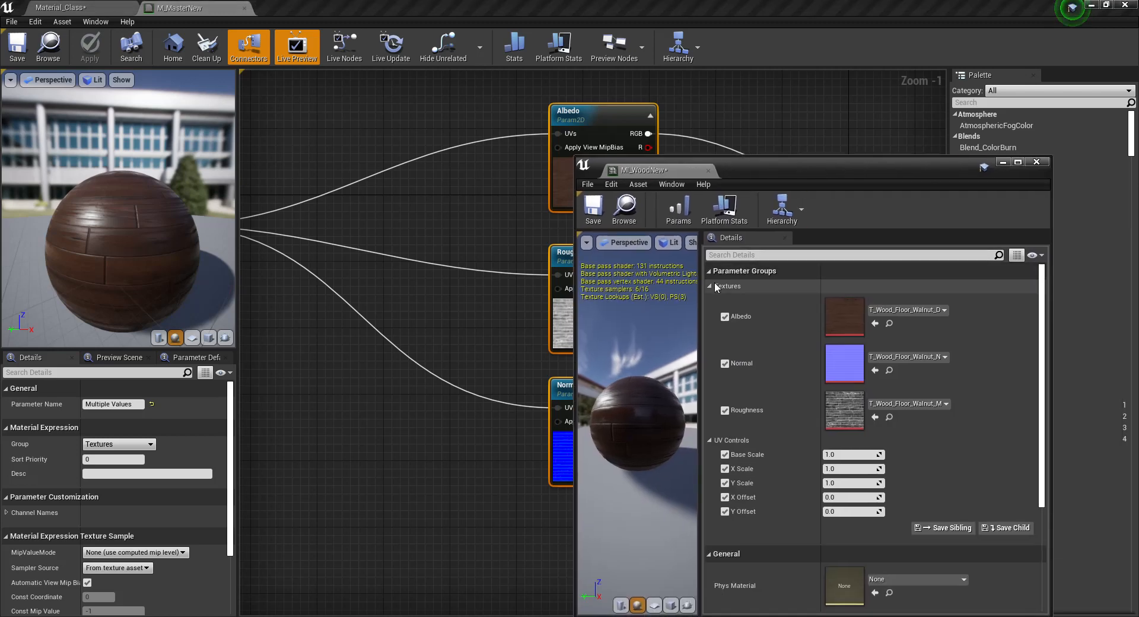
{"action": "left_click", "coordinate": [710, 285]}
{"action": "left_click", "coordinate": [710, 298]}
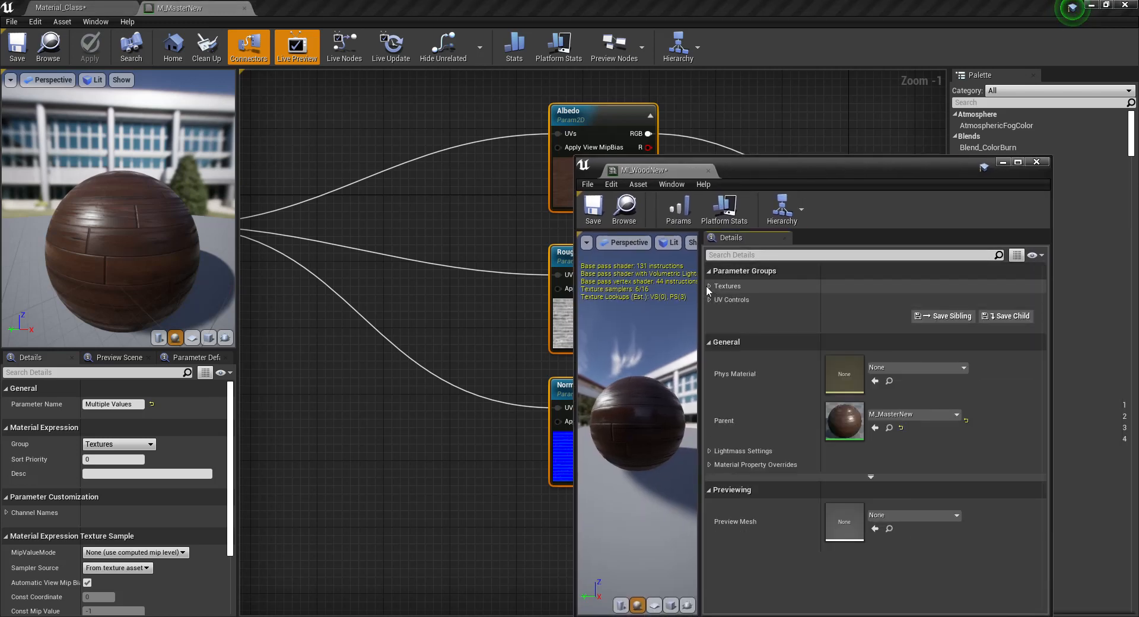
{"action": "left_click", "coordinate": [709, 286]}
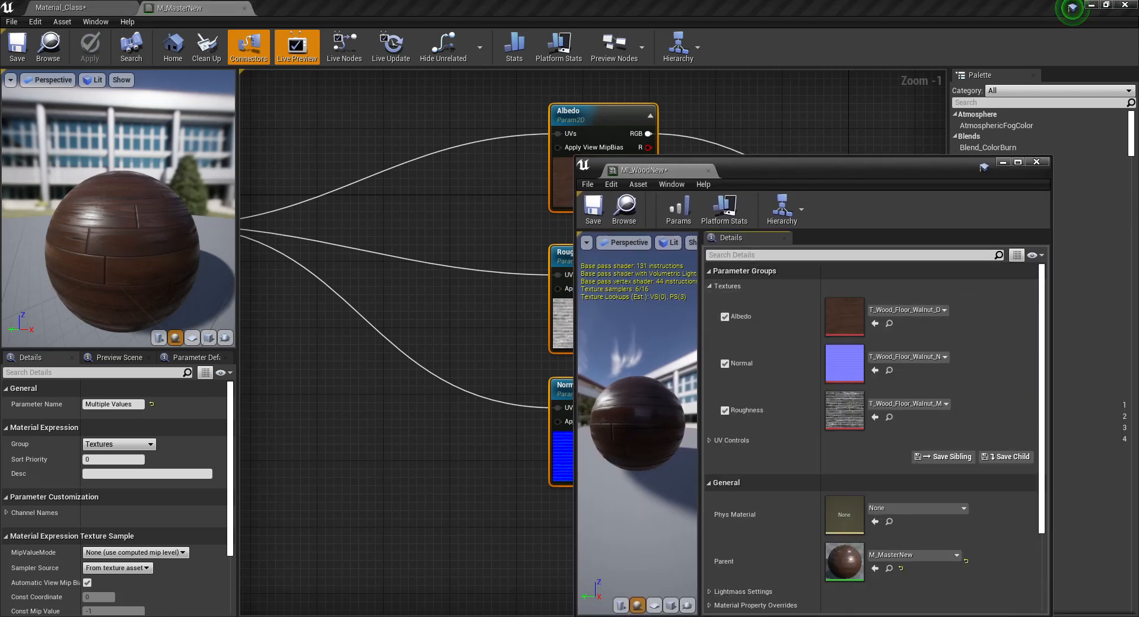
Change the Roughness texture parameter's sort priority in M_MasterNew so it is listed directly after Albedo.
{"action": "left_click_drag", "start_coordinate": [765, 171], "coordinate": [880, 186]}
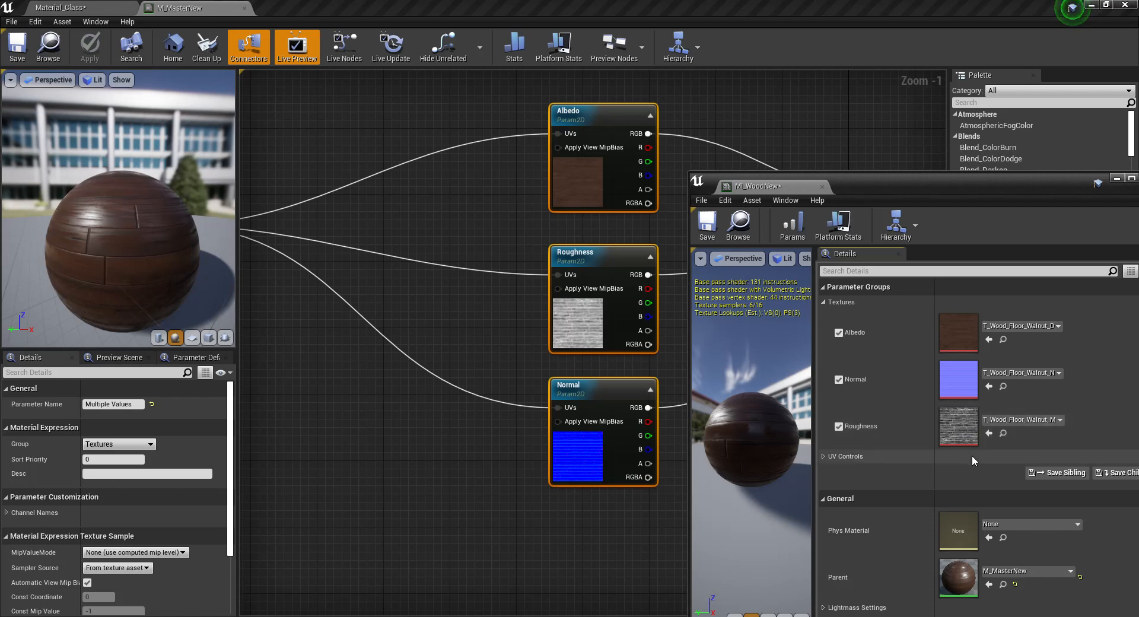
{"action": "left_click", "coordinate": [588, 194]}
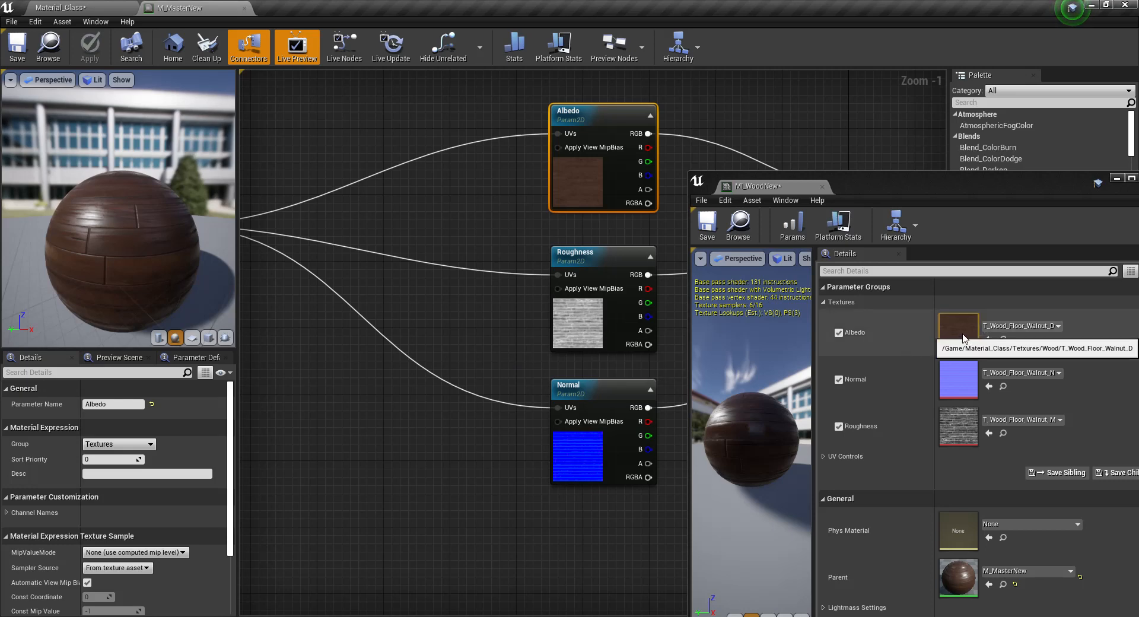
{"action": "left_click", "coordinate": [591, 317]}
{"action": "left_click", "coordinate": [106, 460]}
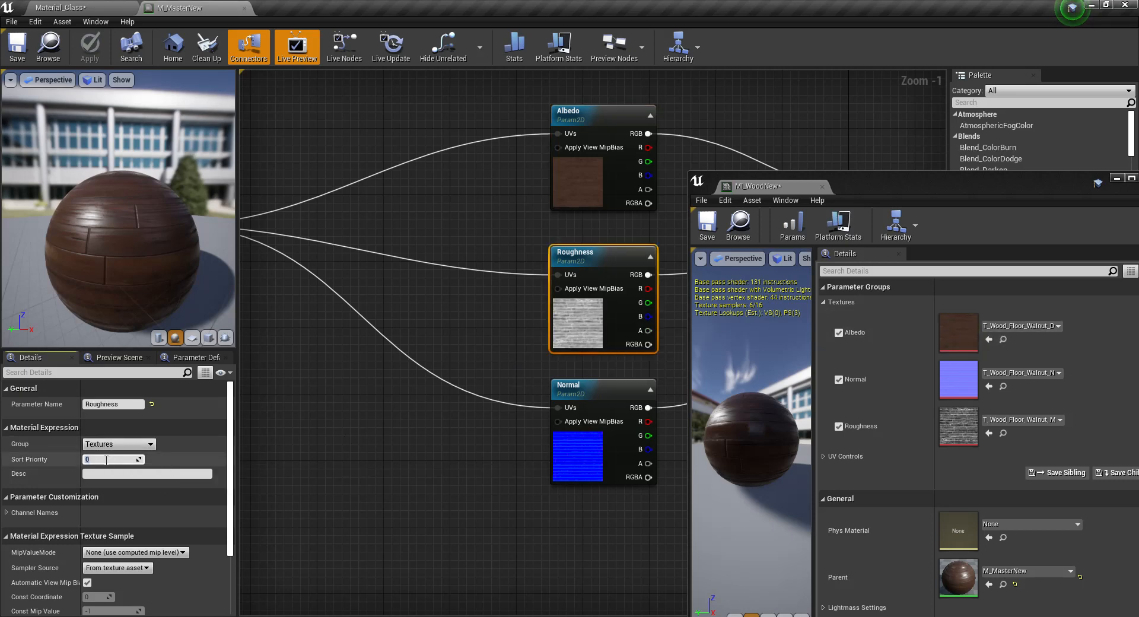
{"action": "key", "text": "Return"}
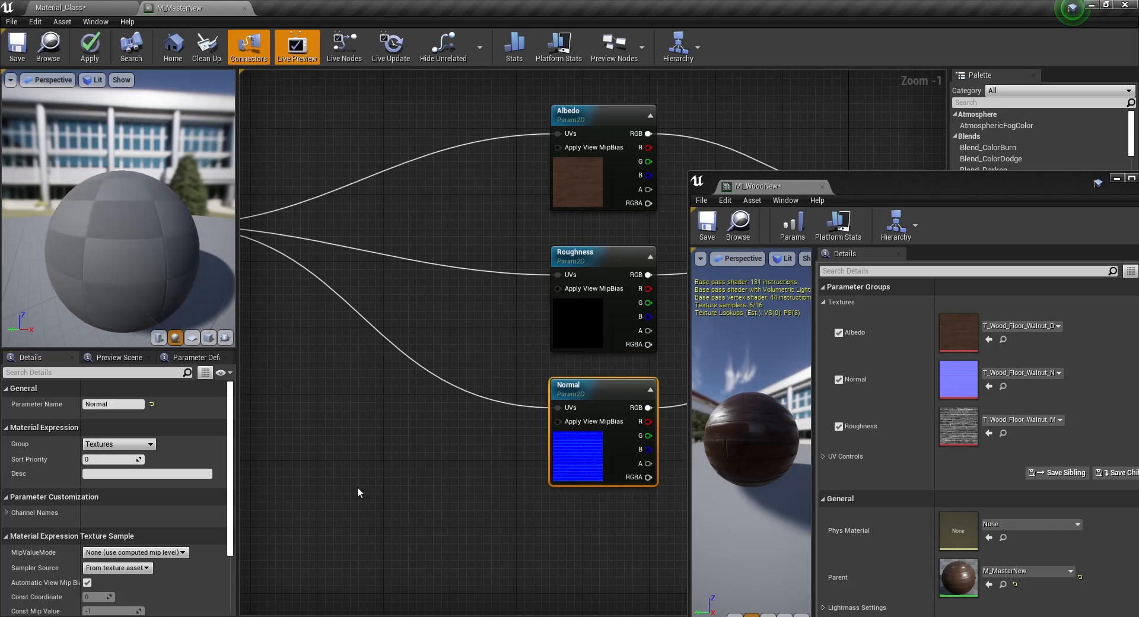
Set the Normal texture parameter's sort priority to 2 and save the M_MasterNew material.
{"action": "left_click", "coordinate": [592, 436]}
{"action": "type", "text": "2"}
{"action": "key", "text": "Return"}
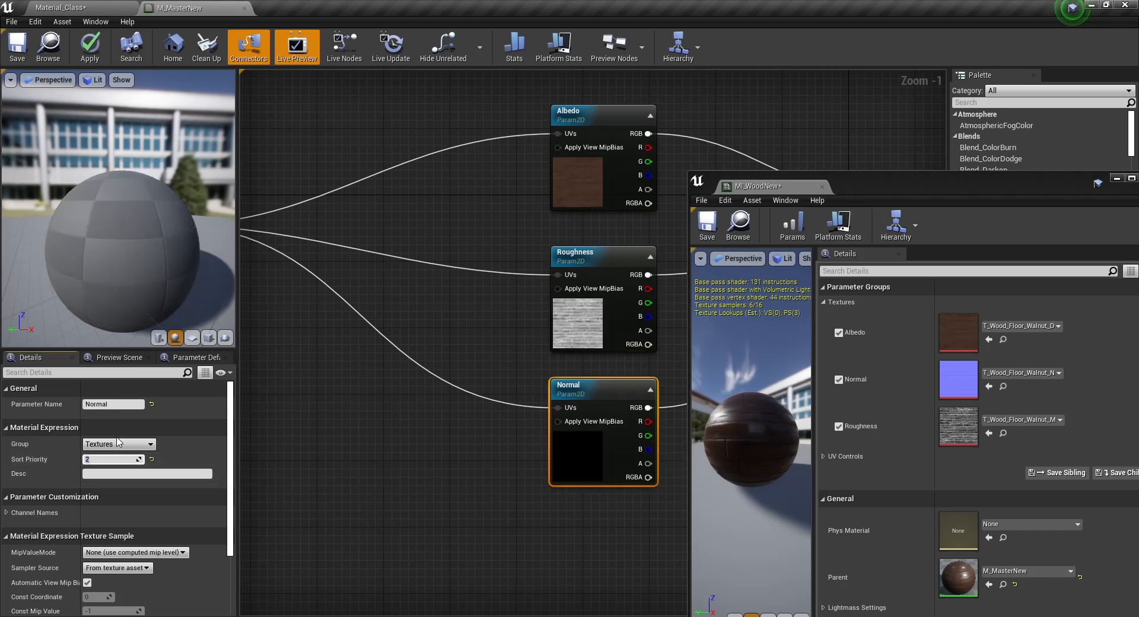
{"action": "left_click", "coordinate": [21, 48]}
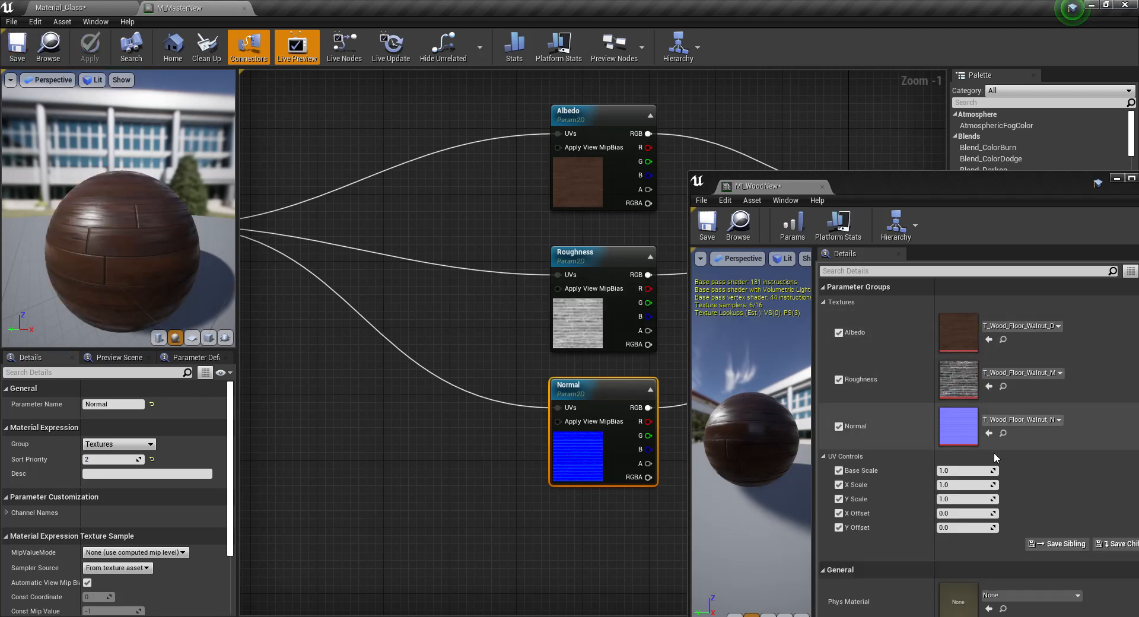
{"action": "left_click_drag", "start_coordinate": [919, 189], "coordinate": [696, 140]}
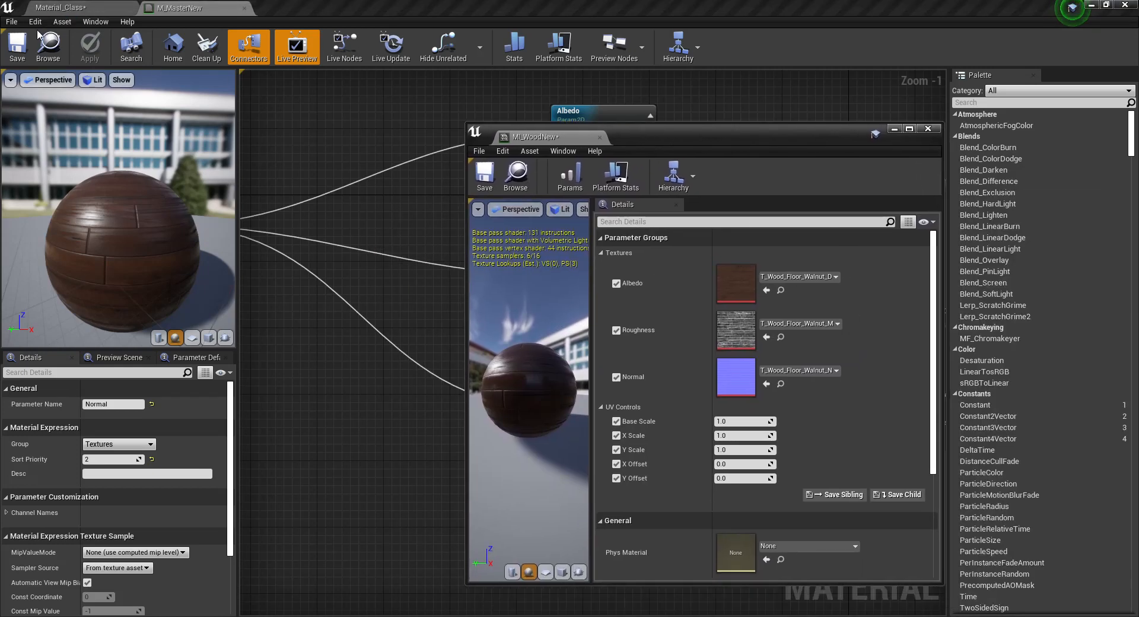
{"action": "left_click", "coordinate": [18, 46]}
Switch to the Material_Class level and arrange the MI_WoodNew editor beside a clear view of the preview mesh.
{"action": "left_click", "coordinate": [59, 7]}
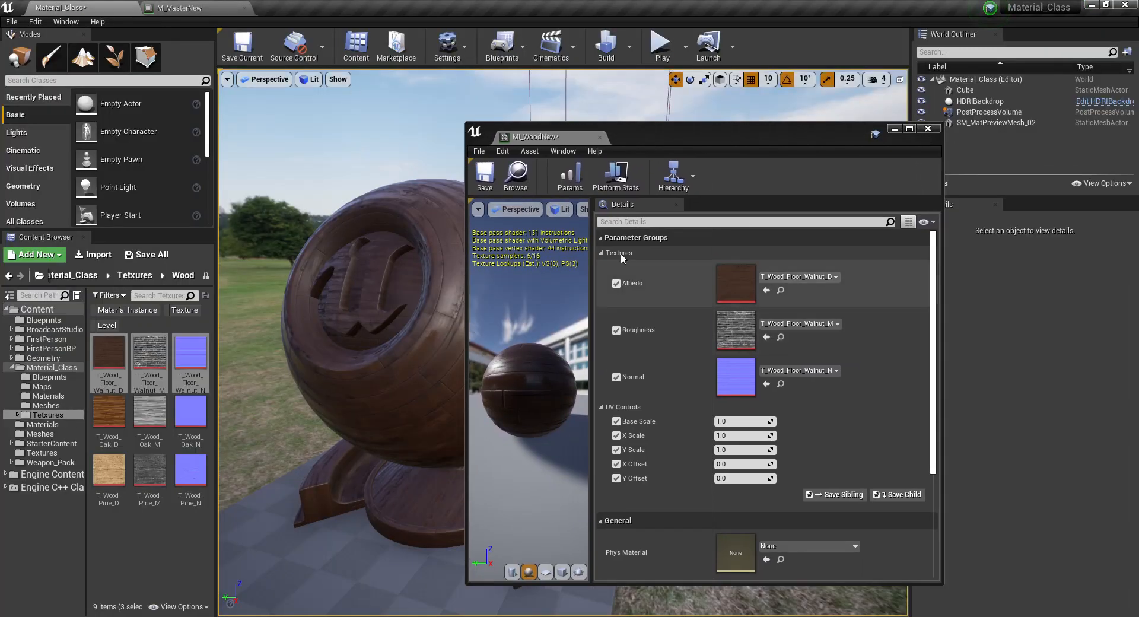
{"action": "left_click_drag", "start_coordinate": [692, 134], "coordinate": [838, 167]}
{"action": "right_click_drag", "start_coordinate": [522, 399], "coordinate": [480, 395]}
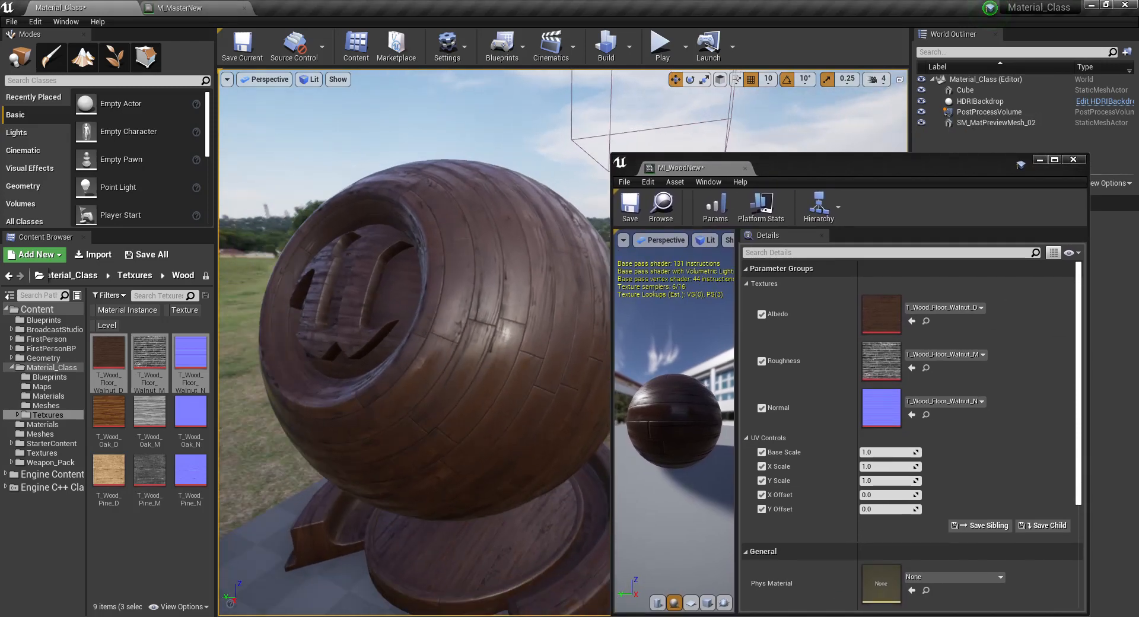
Assign T_Wood_Oak_D, T_Wood_Oak_M and T_Wood_Oak_N to the Albedo, Roughness and Normal parameters of MI_WoodNew.
{"action": "left_click", "coordinate": [132, 500]}
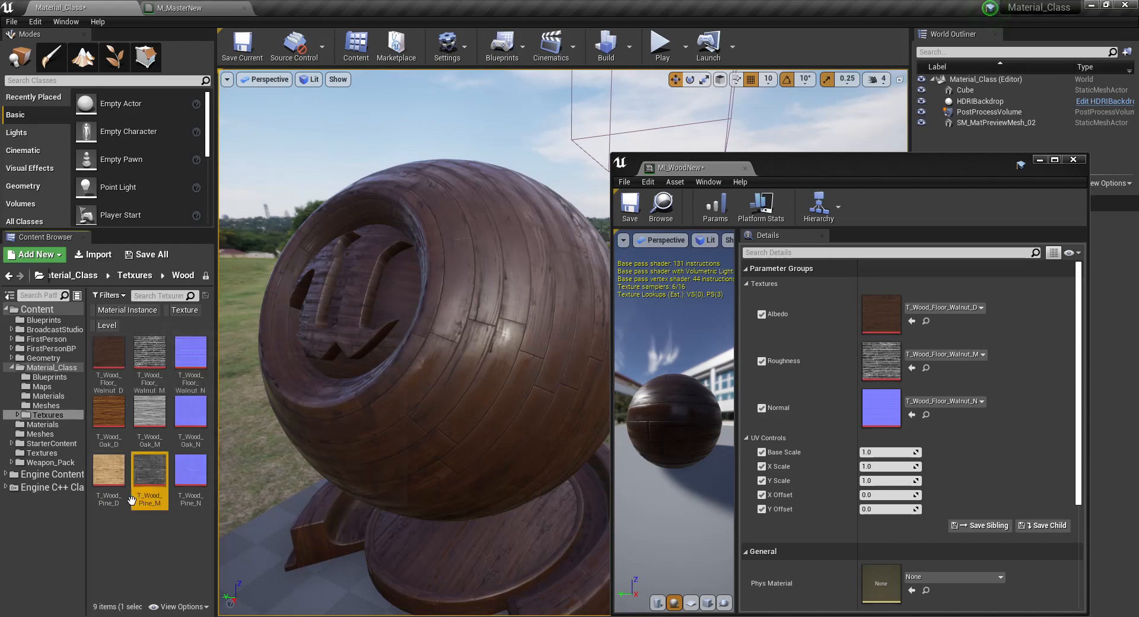
{"action": "left_click", "coordinate": [108, 421]}
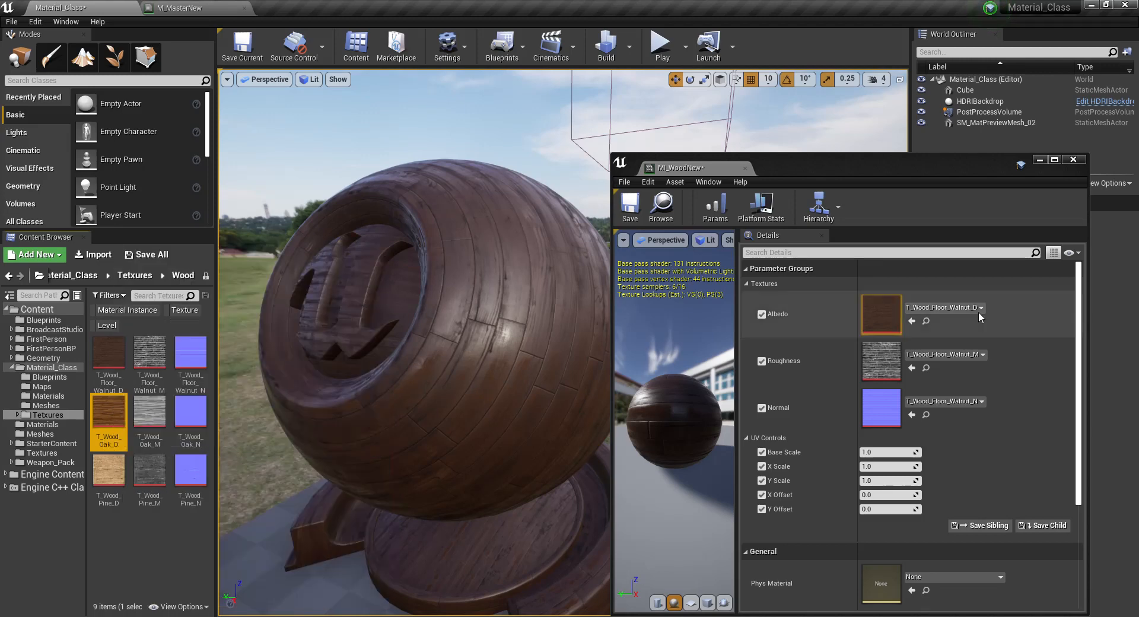
{"action": "left_click", "coordinate": [911, 321]}
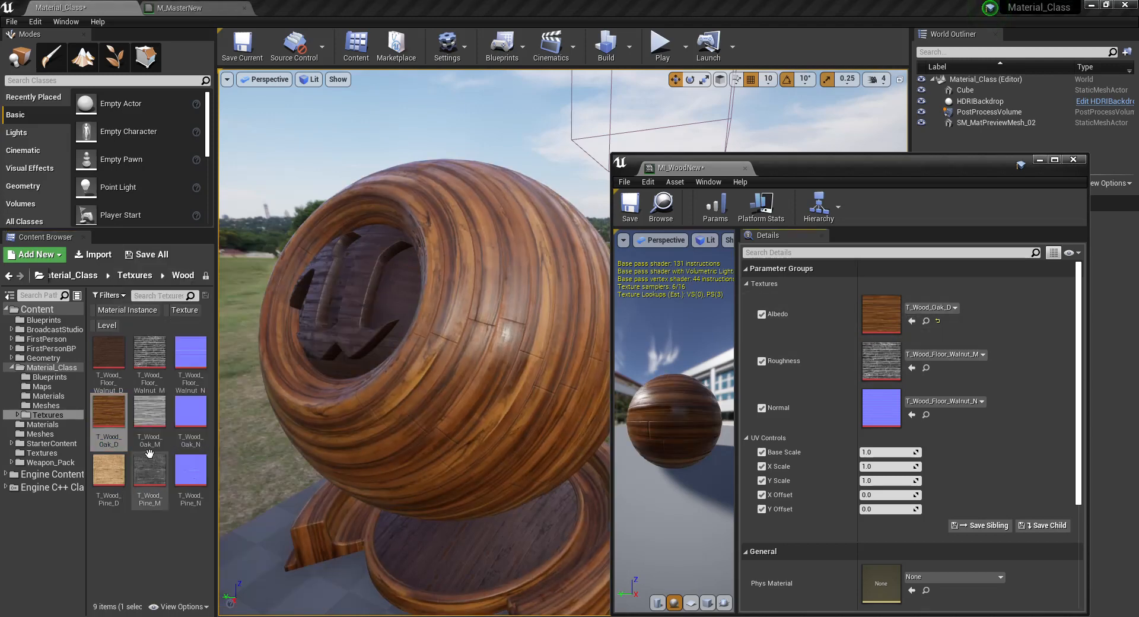
{"action": "left_click", "coordinate": [144, 424]}
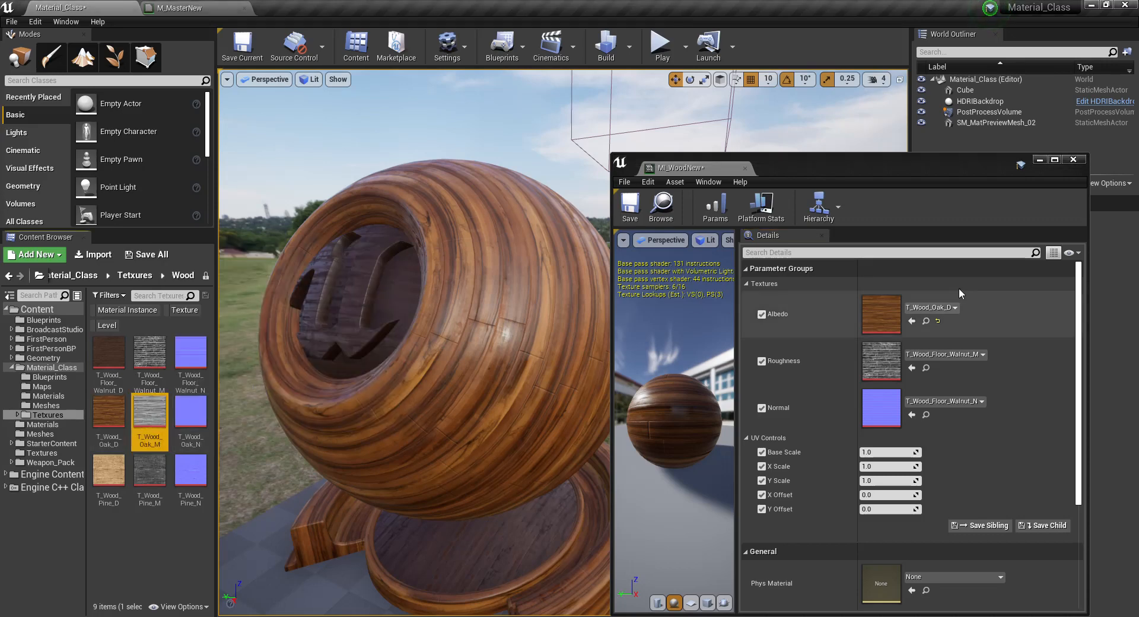
{"action": "left_click", "coordinate": [911, 369]}
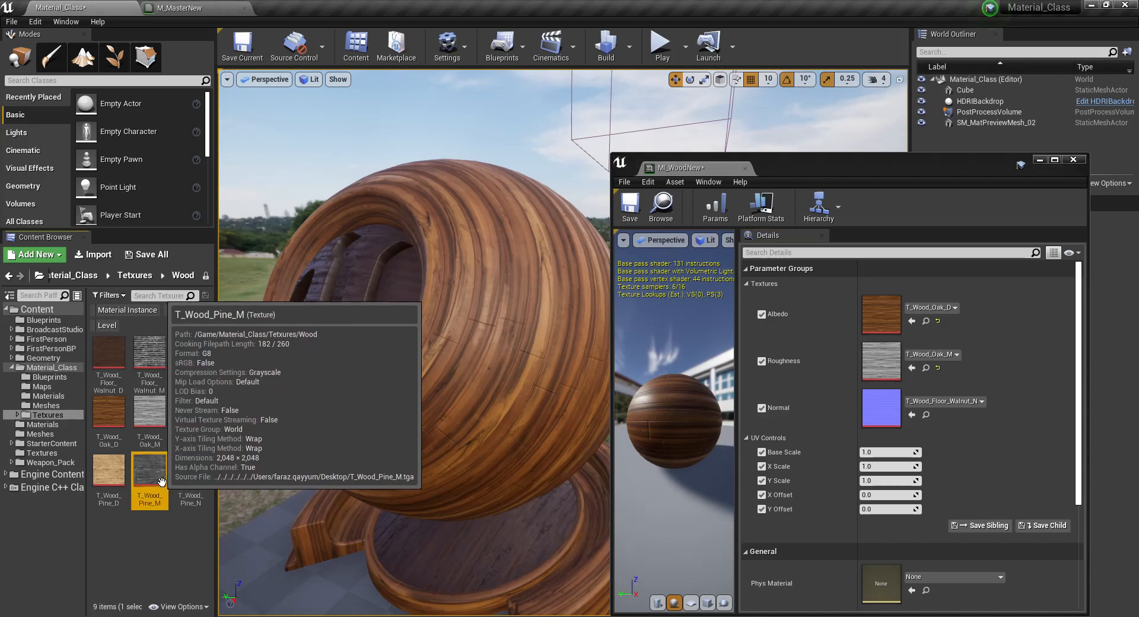
{"action": "left_click", "coordinate": [191, 416]}
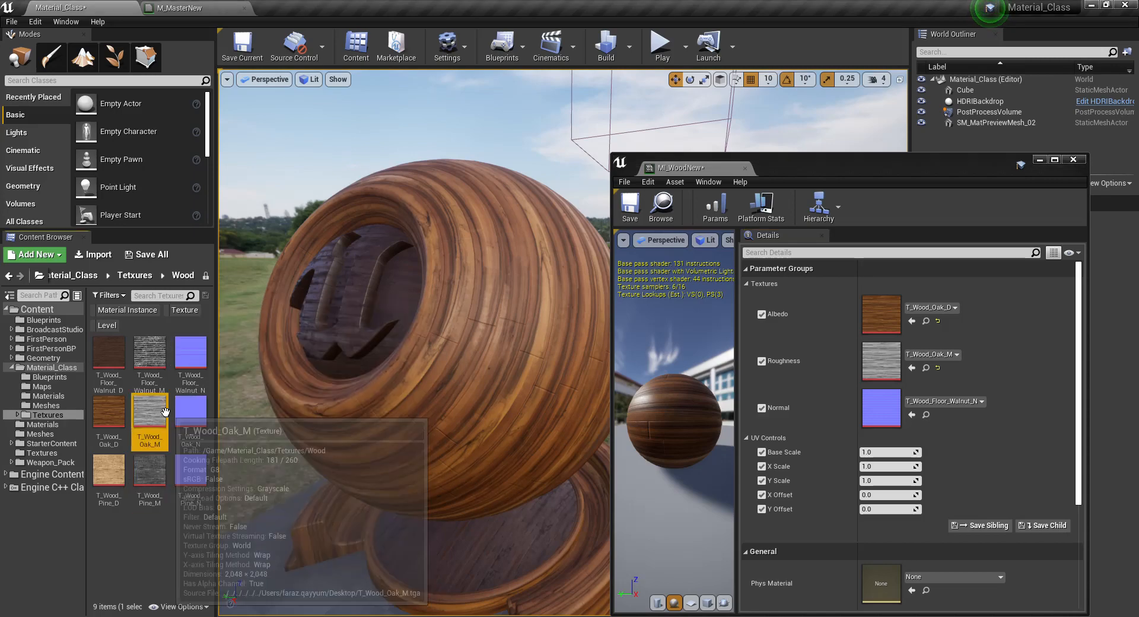
{"action": "left_click", "coordinate": [911, 414]}
{"action": "mouse_move", "coordinate": [415, 356]}
{"action": "left_mouse_down"}
{"action": "mouse_move", "coordinate": [418, 302]}
{"action": "mouse_move", "coordinate": [407, 368]}
{"action": "left_mouse_up"}
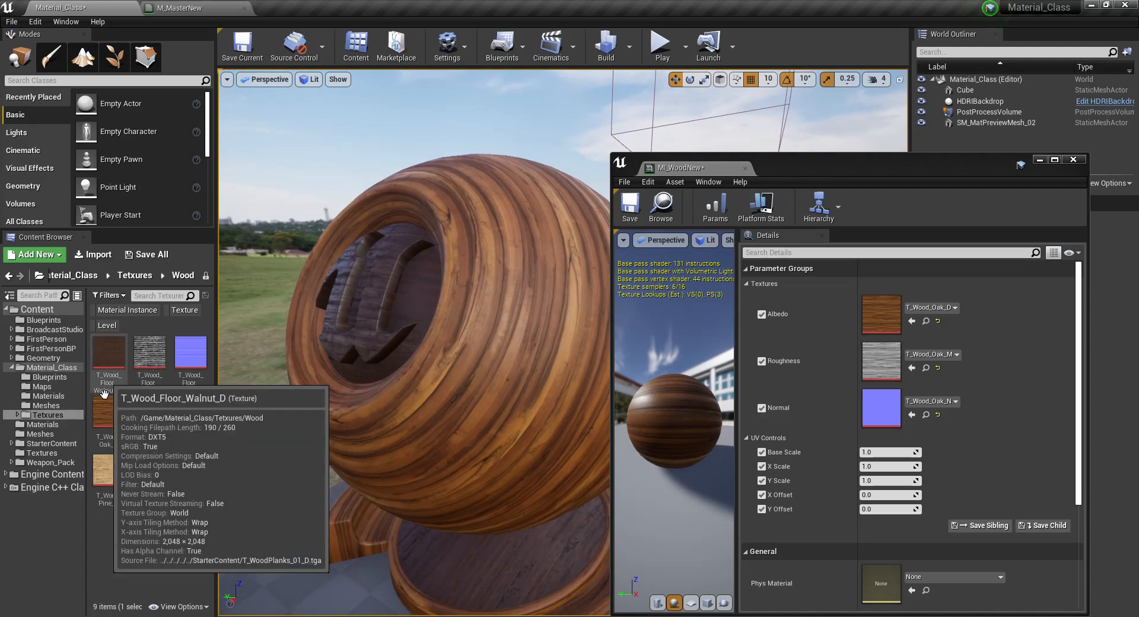
Assign T_Wood_Floor_Walnut_D, T_Wood_Floor_Walnut_M and T_Wood_Floor_Walnut_N to the Albedo, Roughness and Normal parameters of MI_WoodNew.
{"action": "left_click", "coordinate": [108, 353]}
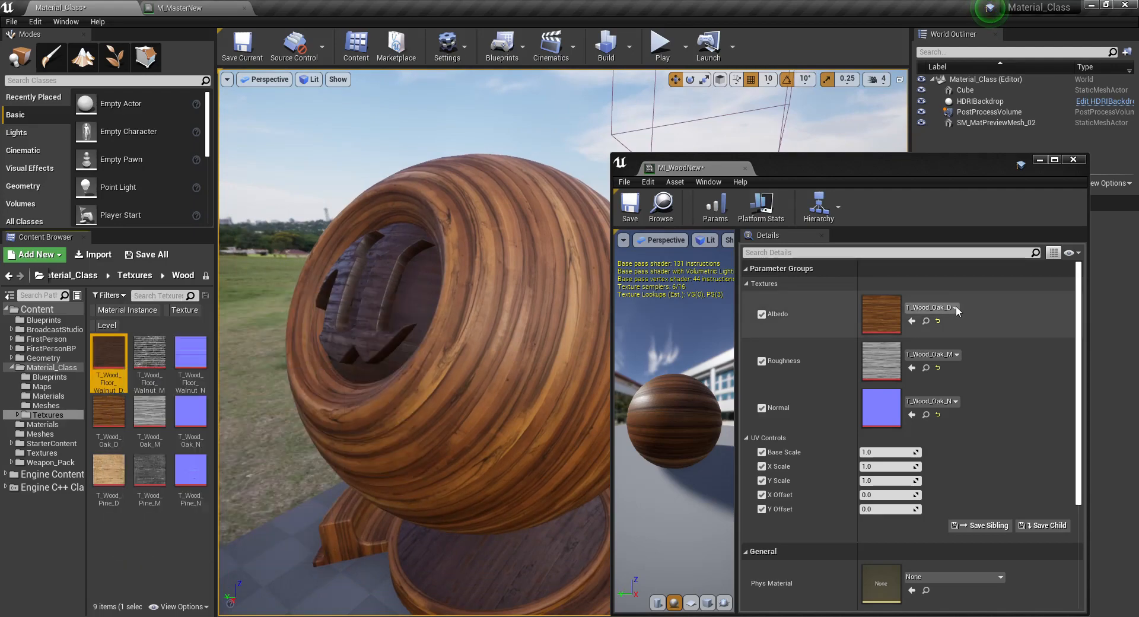
{"action": "left_click", "coordinate": [911, 321]}
{"action": "left_click", "coordinate": [149, 356]}
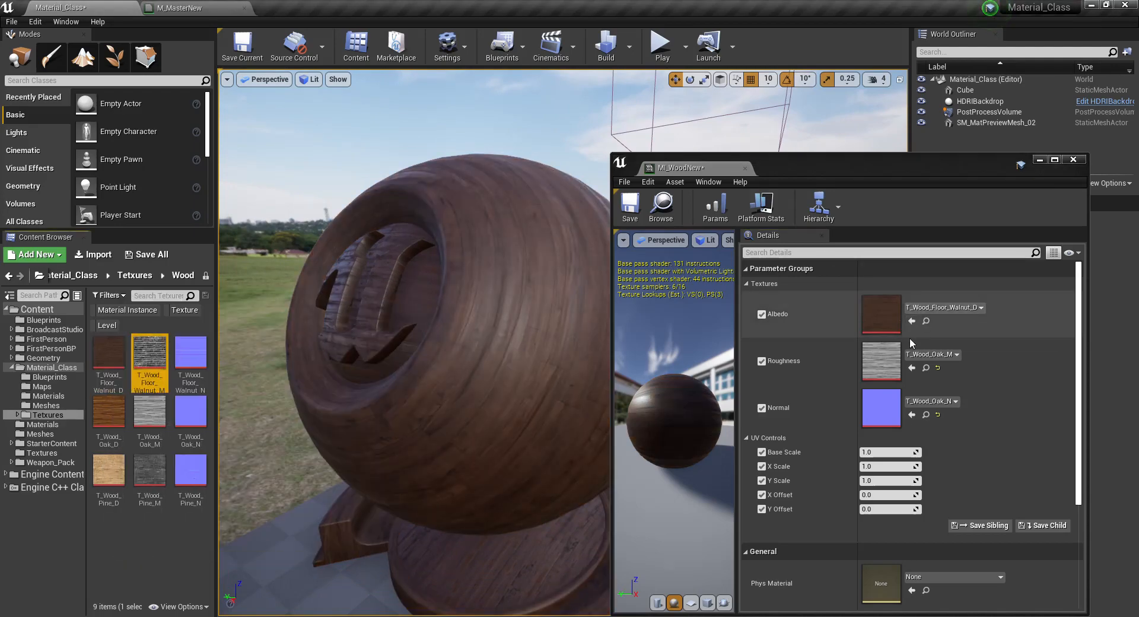
{"action": "left_click", "coordinate": [911, 368]}
{"action": "left_click", "coordinate": [191, 353]}
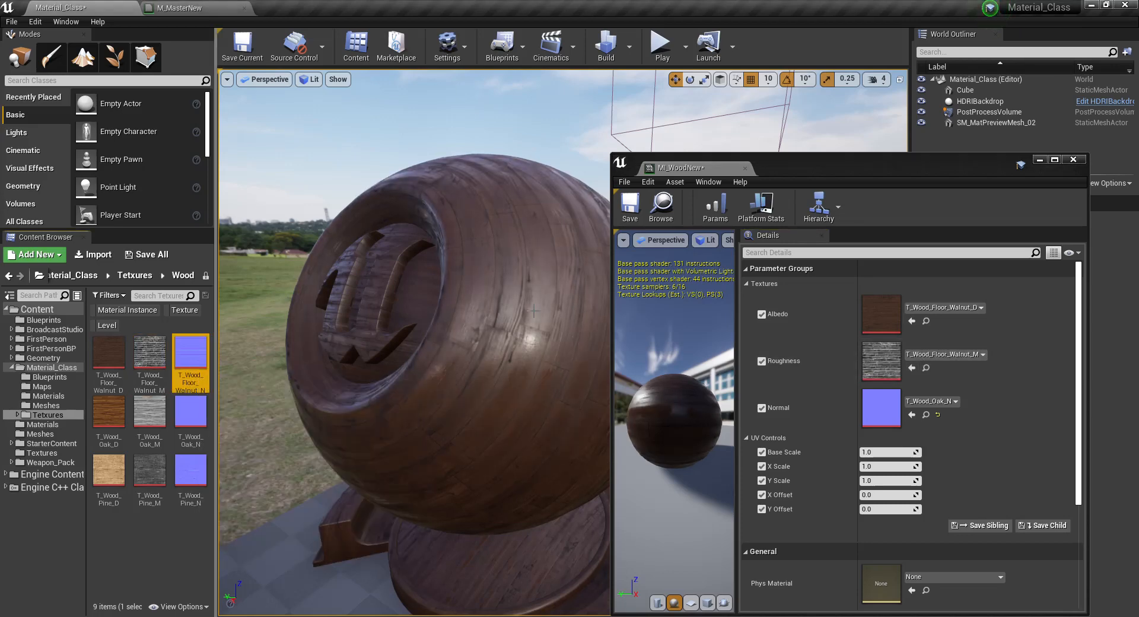
{"action": "left_click", "coordinate": [912, 415]}
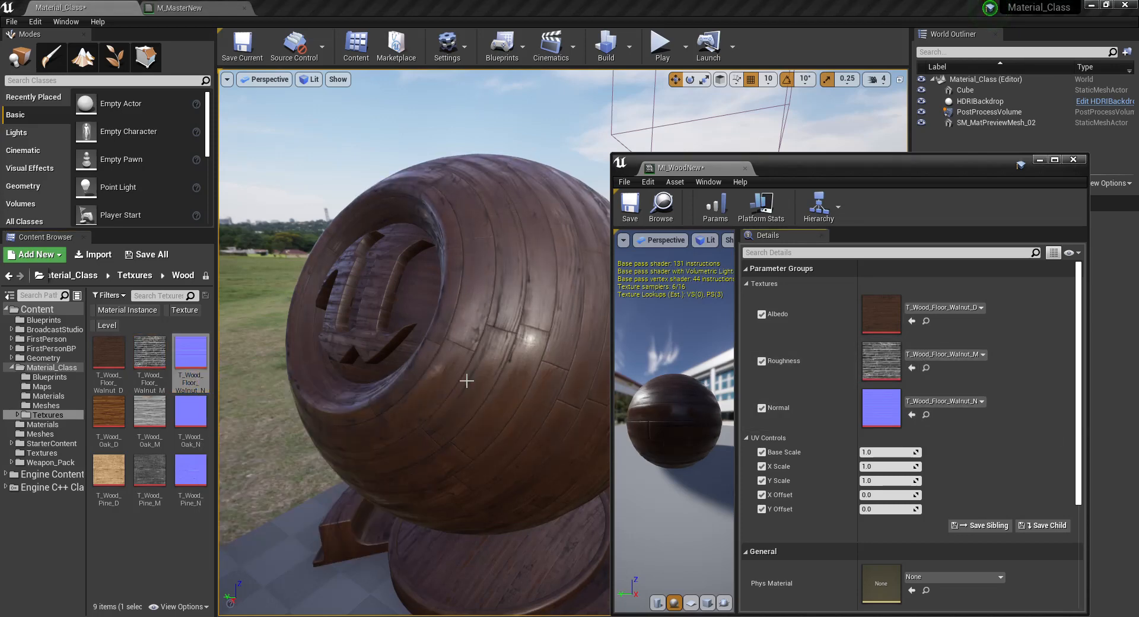
{"action": "right_click_drag", "start_coordinate": [465, 381], "coordinate": [560, 294]}
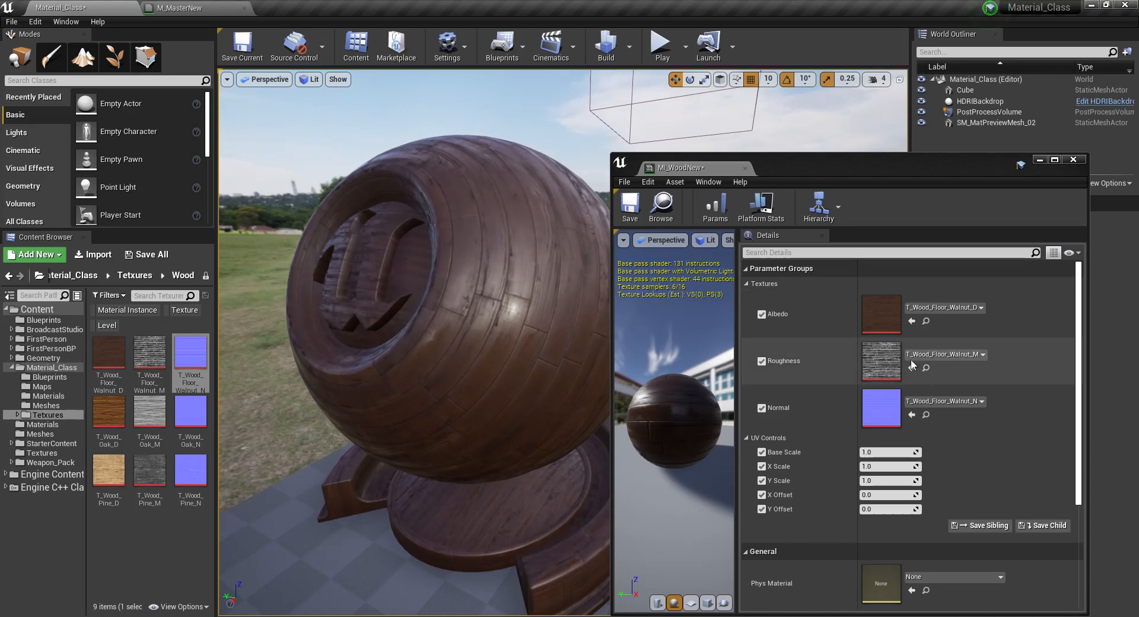
Collapse the Textures and UV Controls parameter groups in the MI_WoodNew editor and save the current level.
{"action": "left_click_drag", "start_coordinate": [860, 166], "coordinate": [864, 124]}
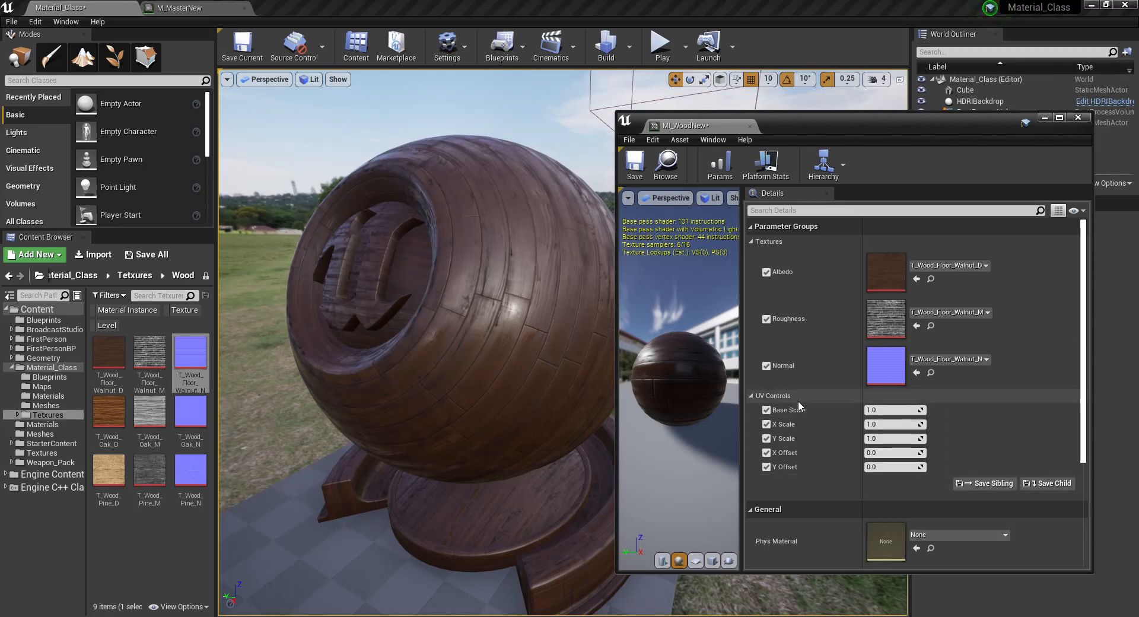
{"action": "left_click", "coordinate": [752, 242]}
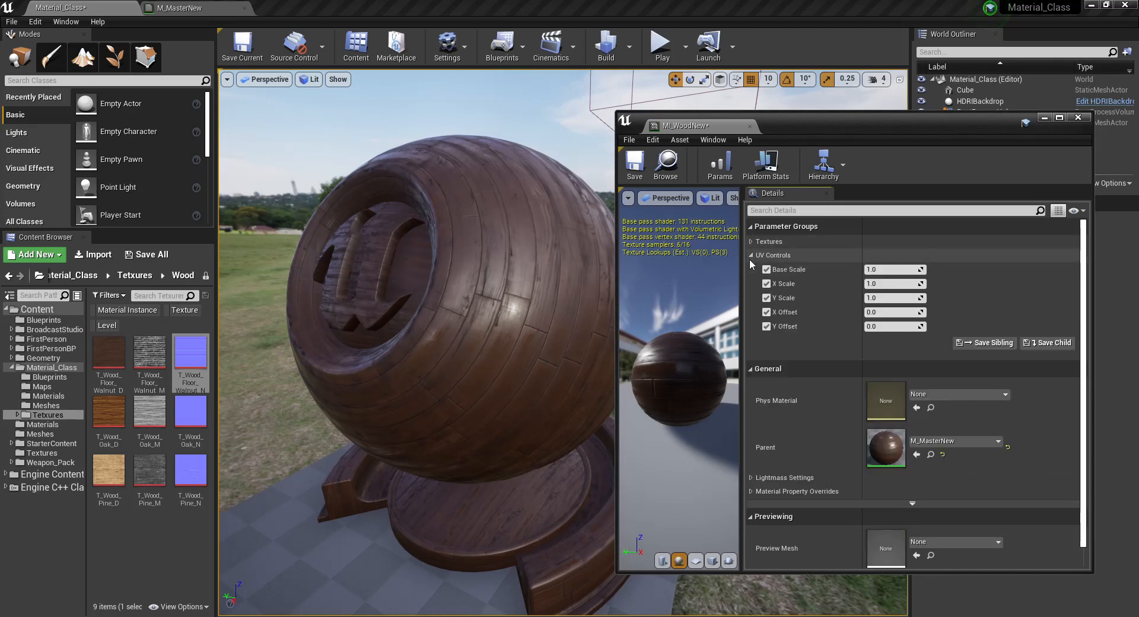
{"action": "left_click", "coordinate": [750, 256]}
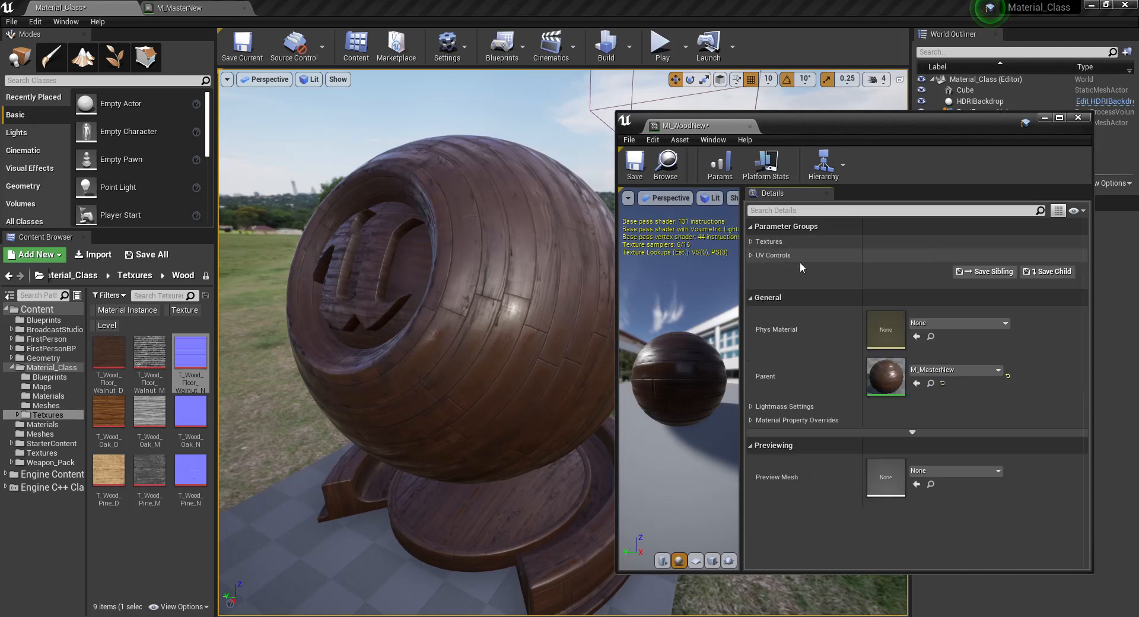
{"action": "left_click", "coordinate": [242, 44]}
In the M_MasterNew graph, break the connection between the Albedo texture's RGB output and Base Color.
{"action": "left_click", "coordinate": [190, 8]}
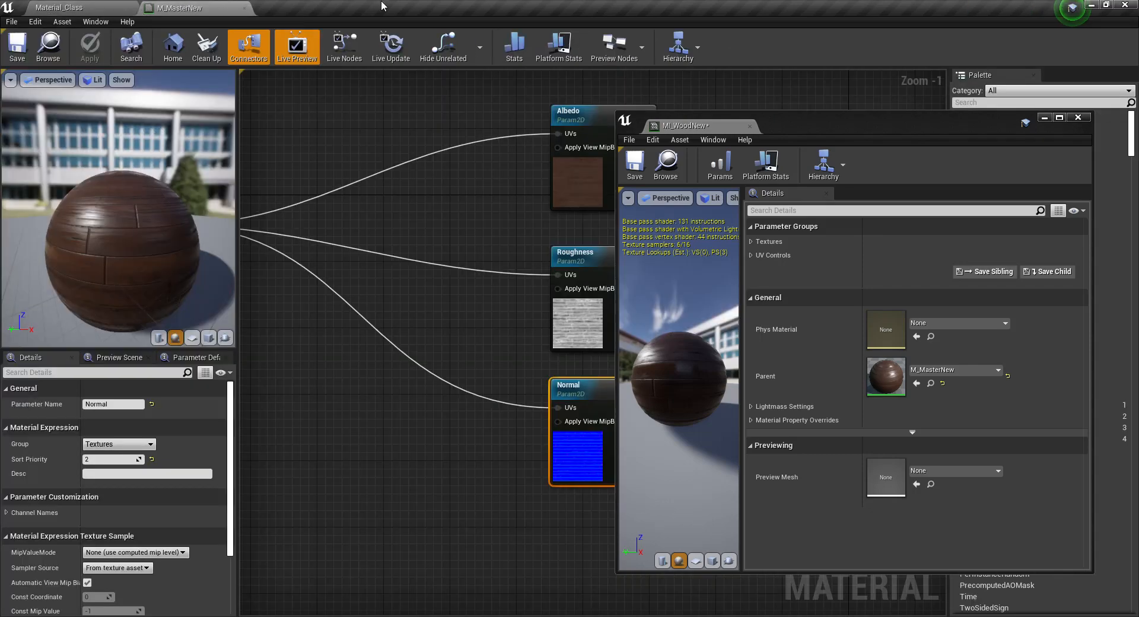
{"action": "left_click_drag", "start_coordinate": [935, 135], "coordinate": [774, 545]}
{"action": "scroll", "coordinate": [706, 297], "scroll_direction": "down", "scroll_amount": 4}
{"action": "right_click_drag", "start_coordinate": [751, 341], "coordinate": [801, 309]}
{"action": "scroll", "coordinate": [727, 297], "scroll_direction": "up", "scroll_amount": 2}
{"action": "right_click_drag", "start_coordinate": [727, 296], "coordinate": [762, 342]}
{"action": "right_click_drag", "start_coordinate": [672, 215], "coordinate": [639, 290]}
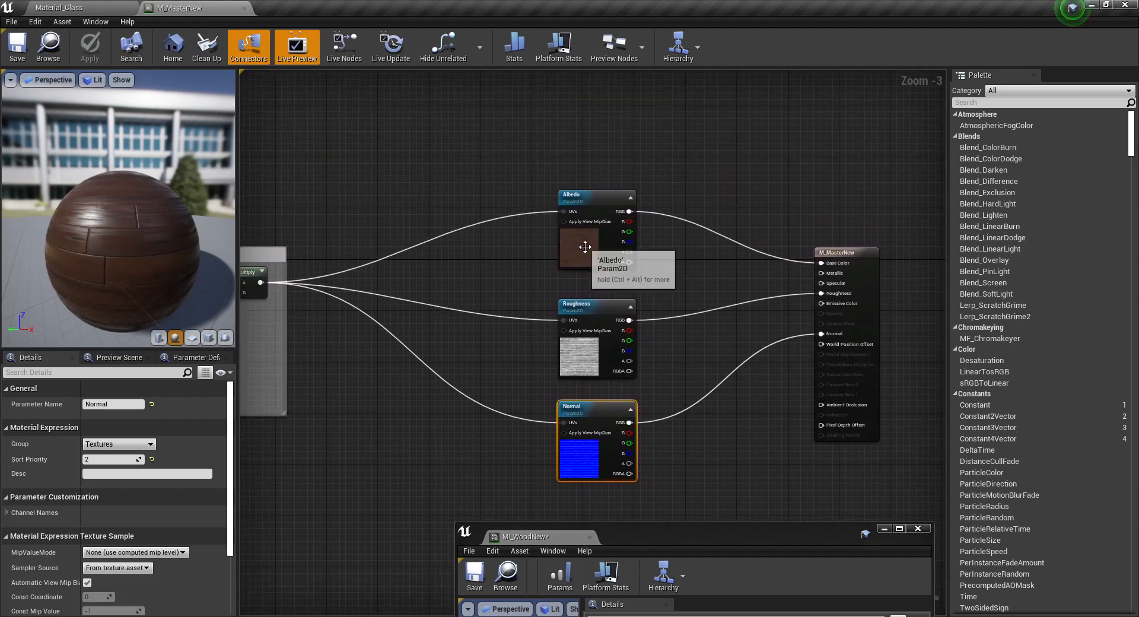
{"action": "mouse_move", "coordinate": [585, 247]}
{"action": "left_mouse_down"}
{"action": "mouse_move", "coordinate": [597, 261]}
{"action": "mouse_move", "coordinate": [576, 224]}
{"action": "mouse_move", "coordinate": [584, 246]}
{"action": "left_mouse_up"}
{"action": "right_click_drag", "start_coordinate": [727, 261], "coordinate": [696, 264]}
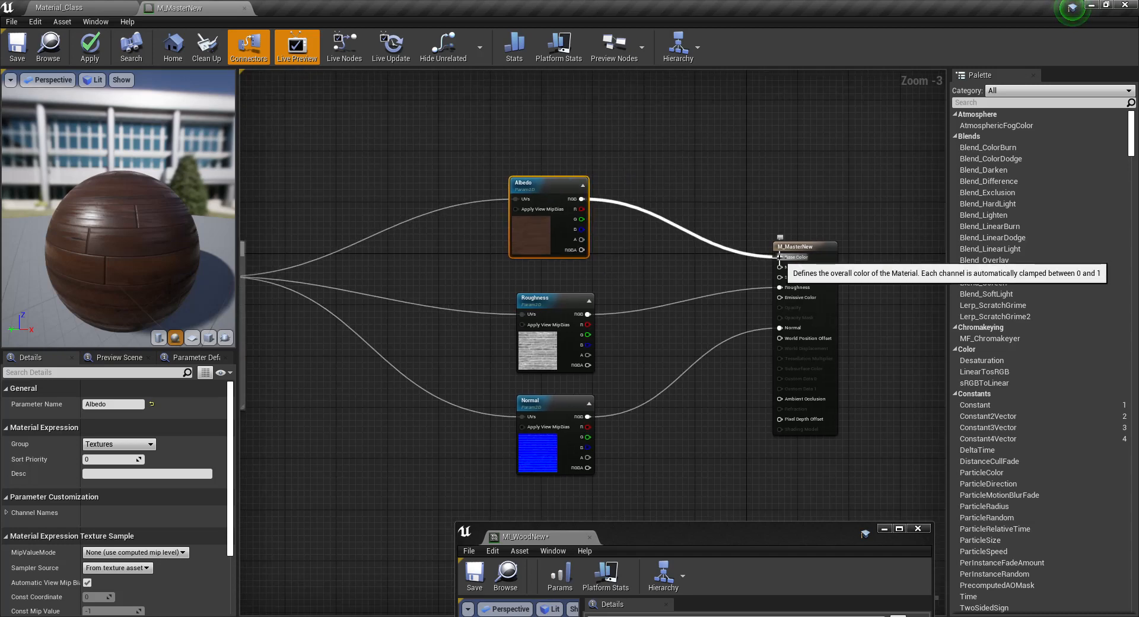
{"action": "left_click", "coordinate": [779, 257], "text": "alt"}
{"action": "right_click_drag", "start_coordinate": [642, 226], "coordinate": [692, 279]}
{"action": "right_click_drag", "start_coordinate": [550, 309], "coordinate": [486, 280]}
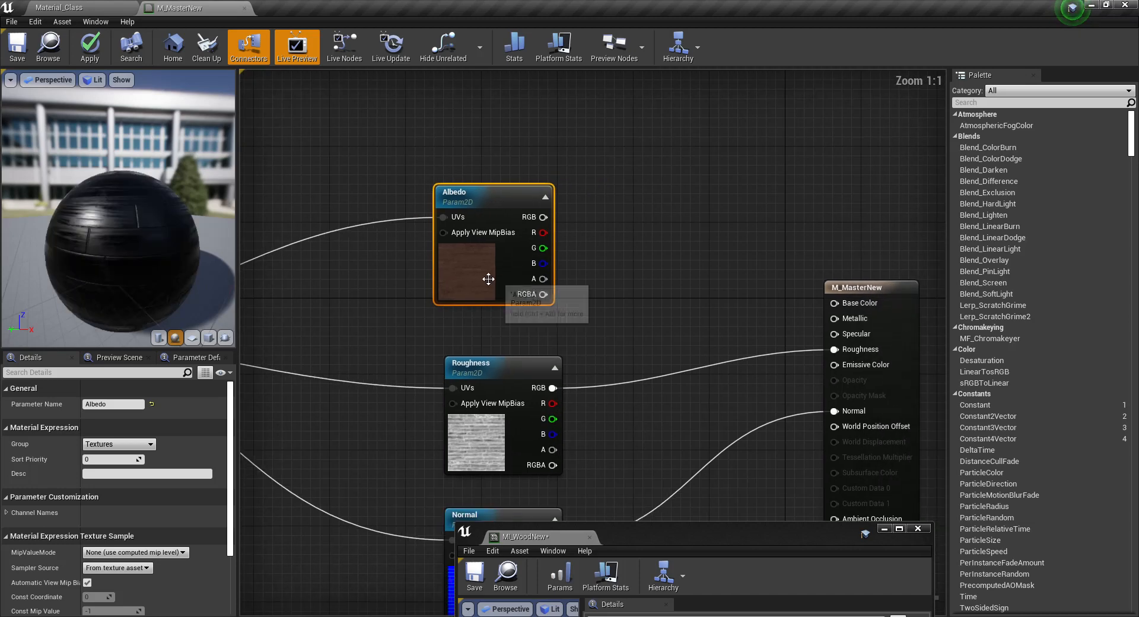
Add a Multiply node beside Albedo and connect Albedo's RGB output to its A input.
{"action": "left_click", "coordinate": [643, 246]}
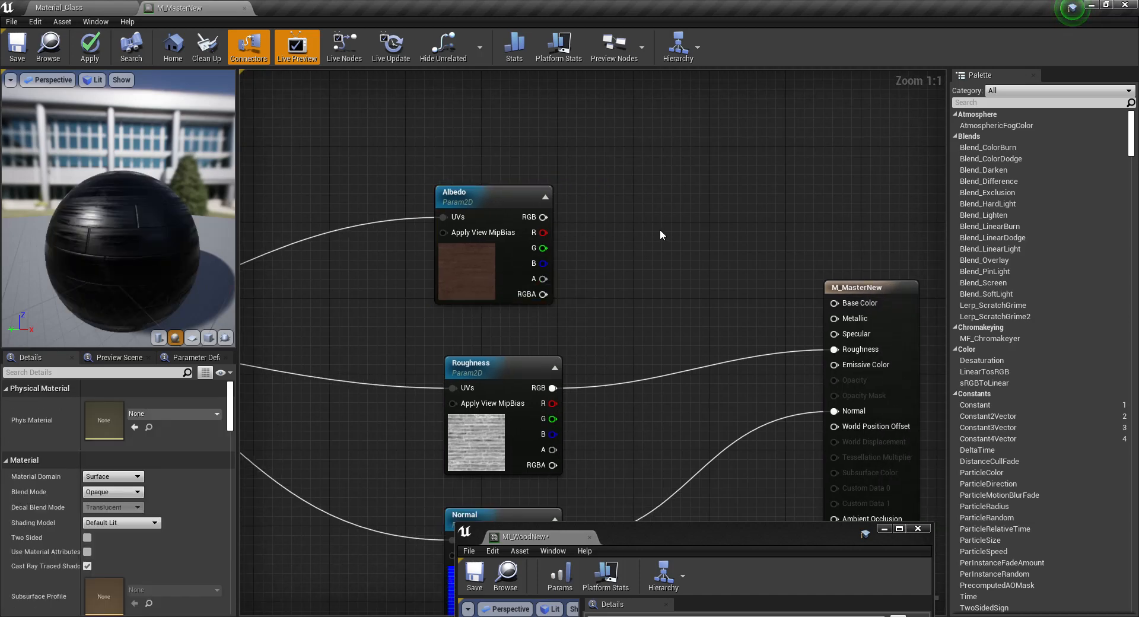
{"action": "left_click", "coordinate": [657, 202]}
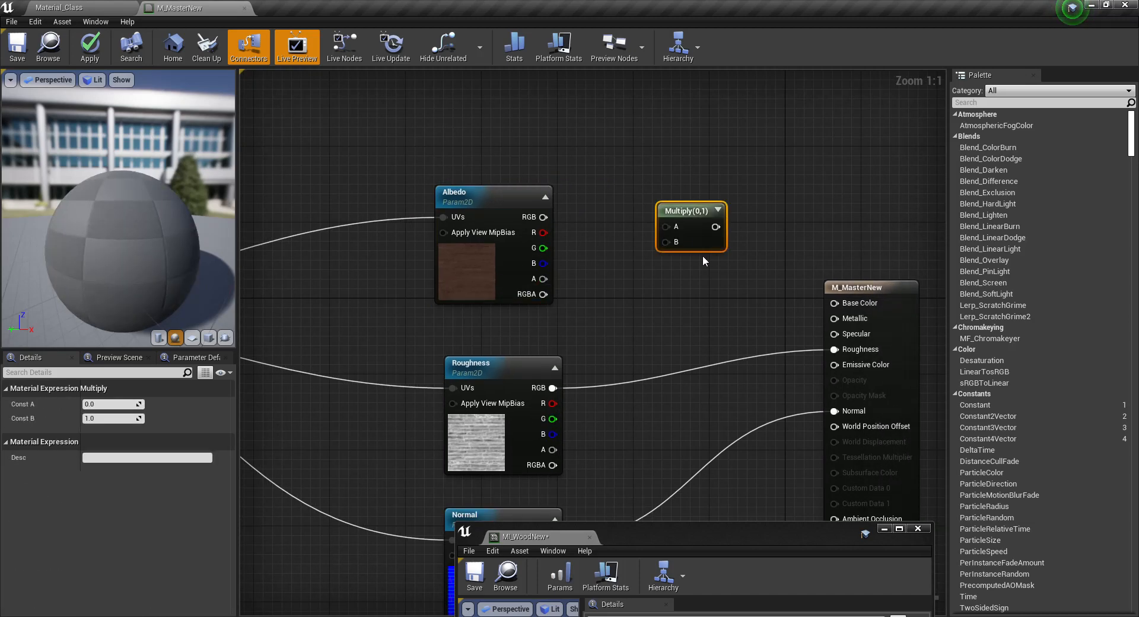
{"action": "left_click_drag", "start_coordinate": [657, 221], "coordinate": [659, 231]}
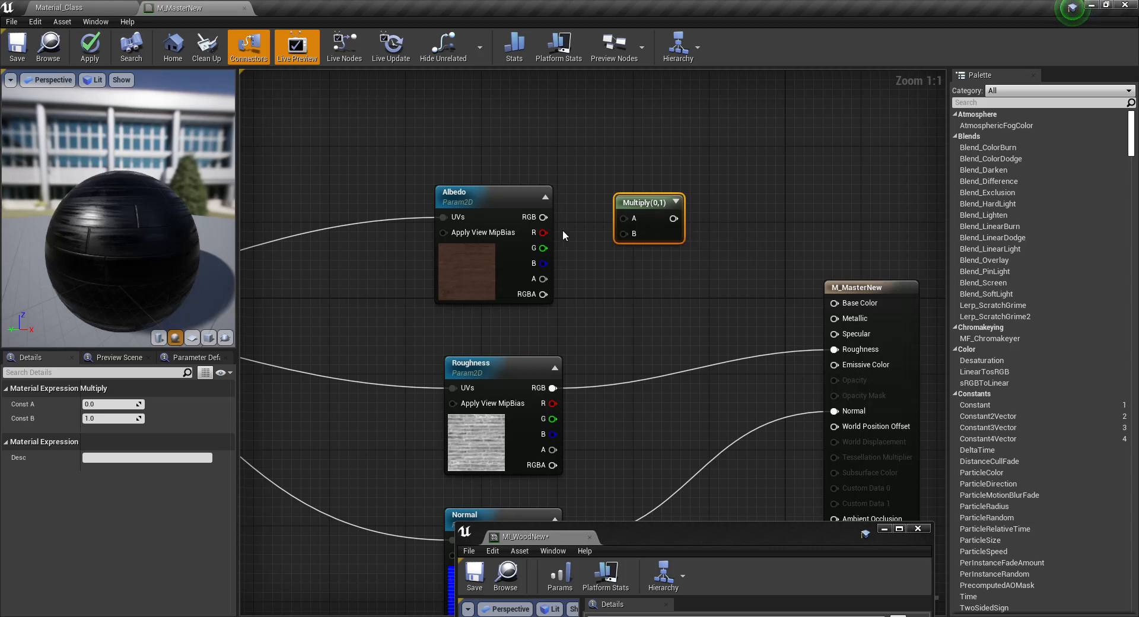
{"action": "left_click_drag", "start_coordinate": [542, 217], "coordinate": [676, 233]}
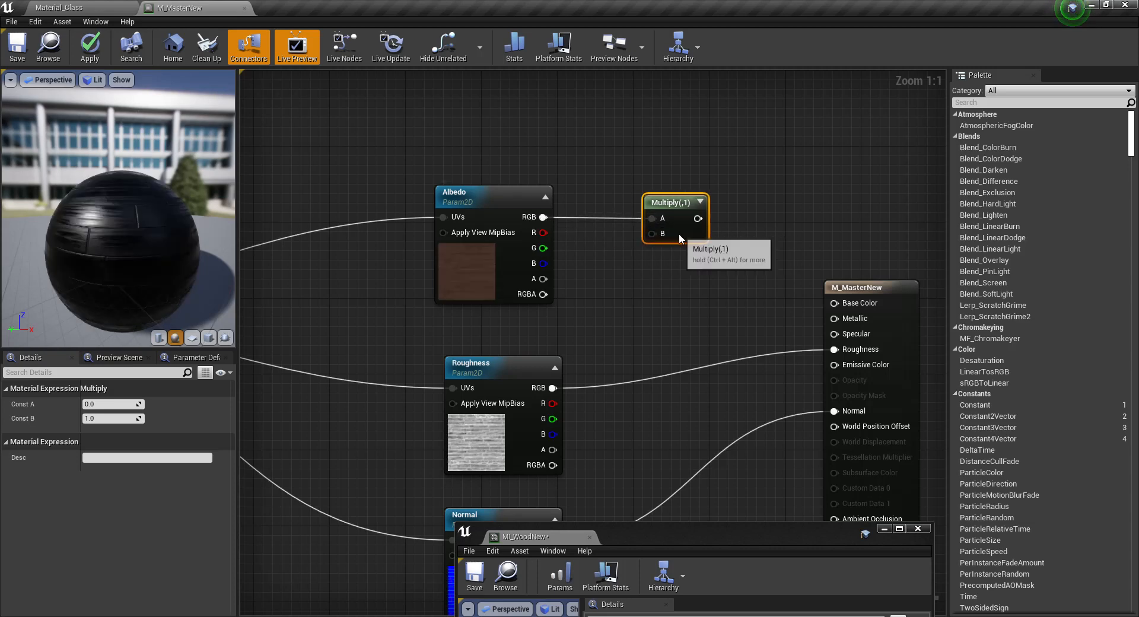
{"action": "left_click", "coordinate": [601, 290]}
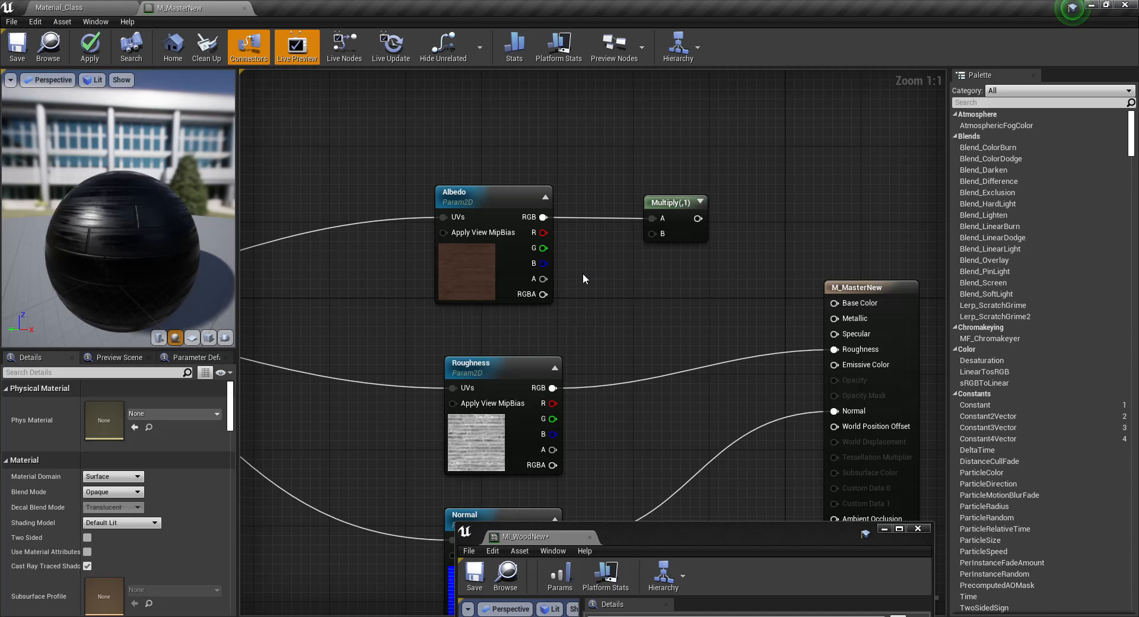
Add a scalar parameter named Brightnees below the Multiply node.
{"action": "left_click", "coordinate": [582, 276]}
{"action": "type", "text": "sss"}
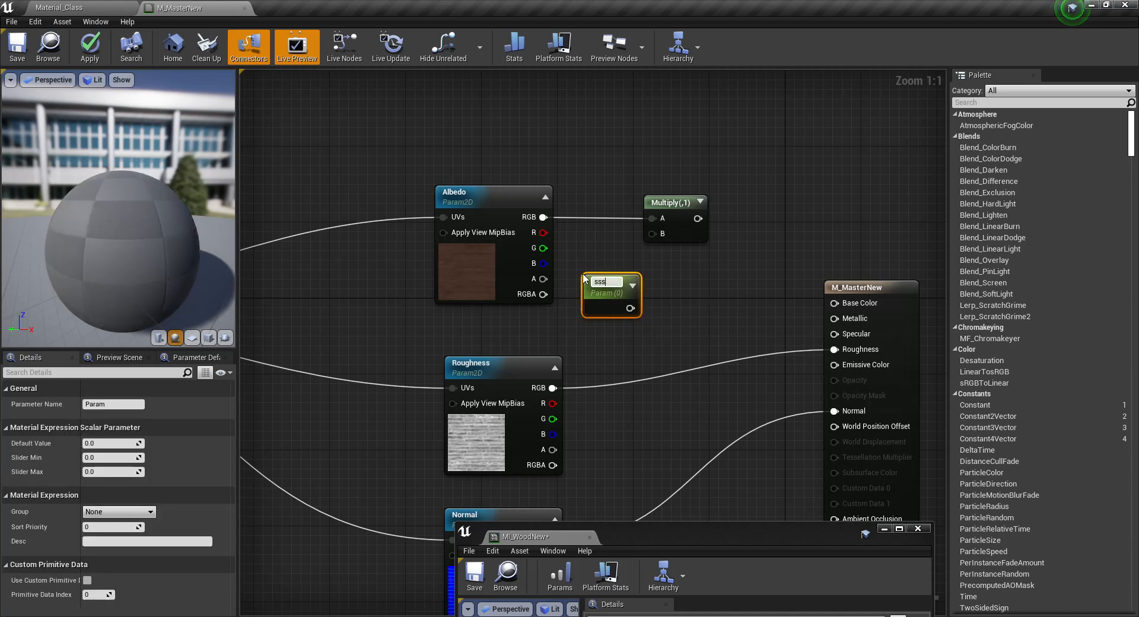
{"action": "key", "text": "BackSpace"}
{"action": "key", "text": "BackSpace"}
{"action": "key", "text": "BackSpace"}
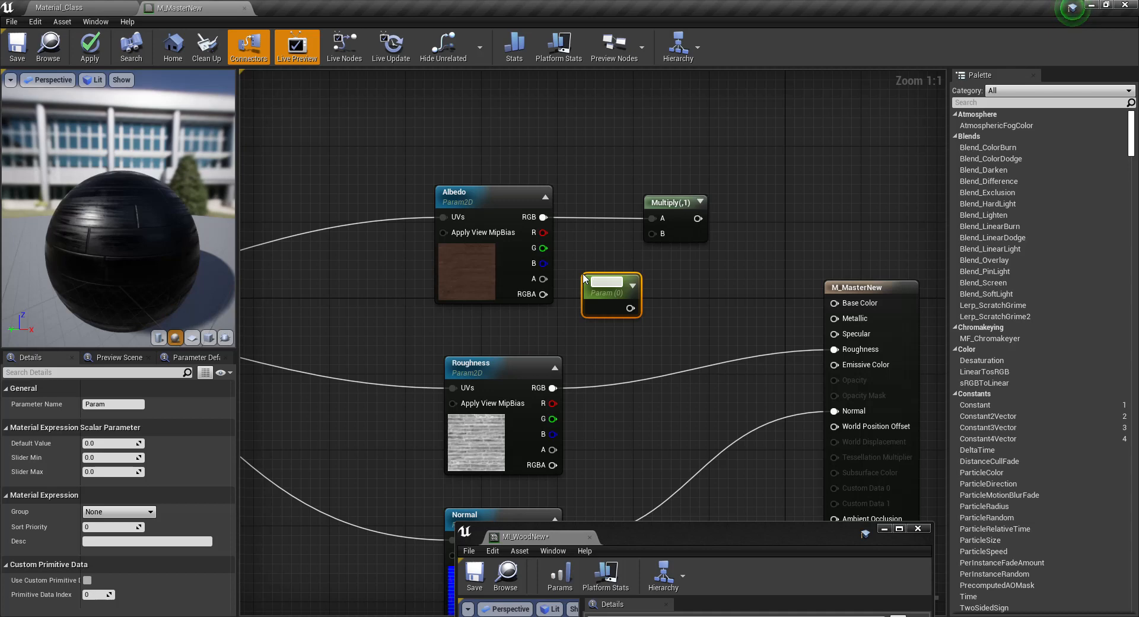
{"action": "type", "text": "nees"}
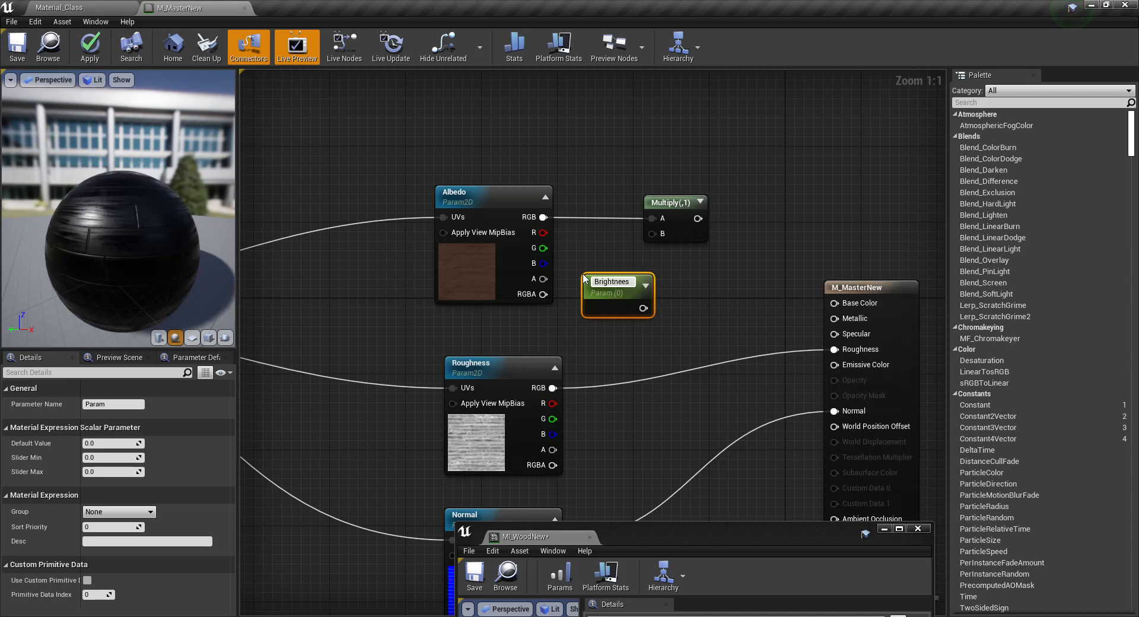
{"action": "key", "text": "Return"}
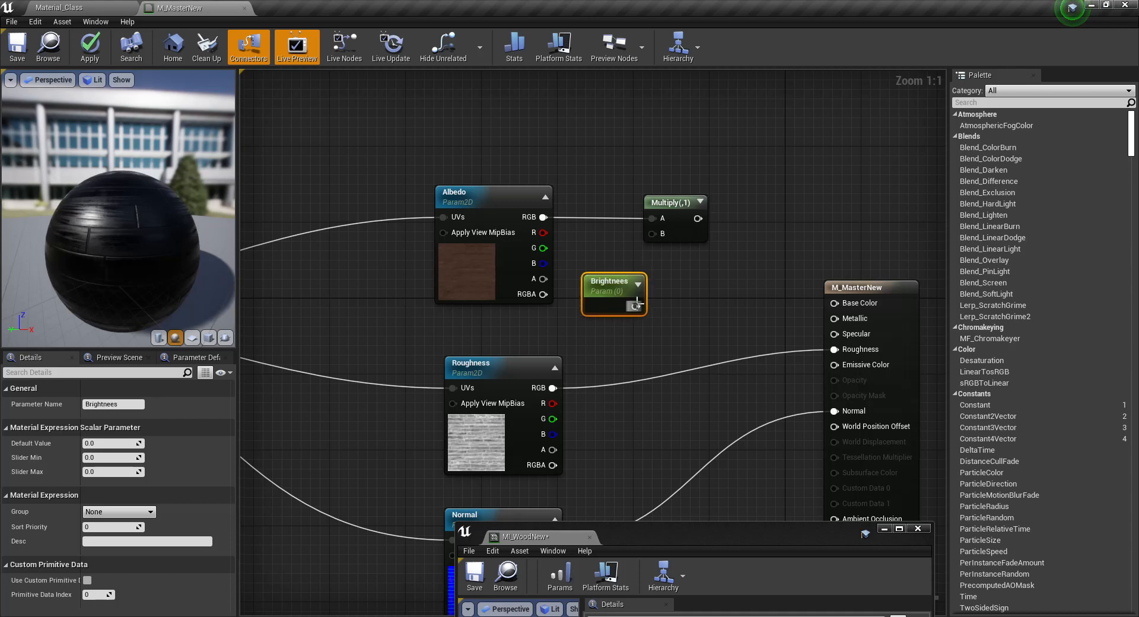
Connect Brightnees to the Multiply node's B input and the Multiply output to Base Color, spacing the nodes apart.
{"action": "left_click_drag", "start_coordinate": [636, 306], "coordinate": [834, 302]}
{"action": "left_click_drag", "start_coordinate": [585, 288], "coordinate": [570, 286]}
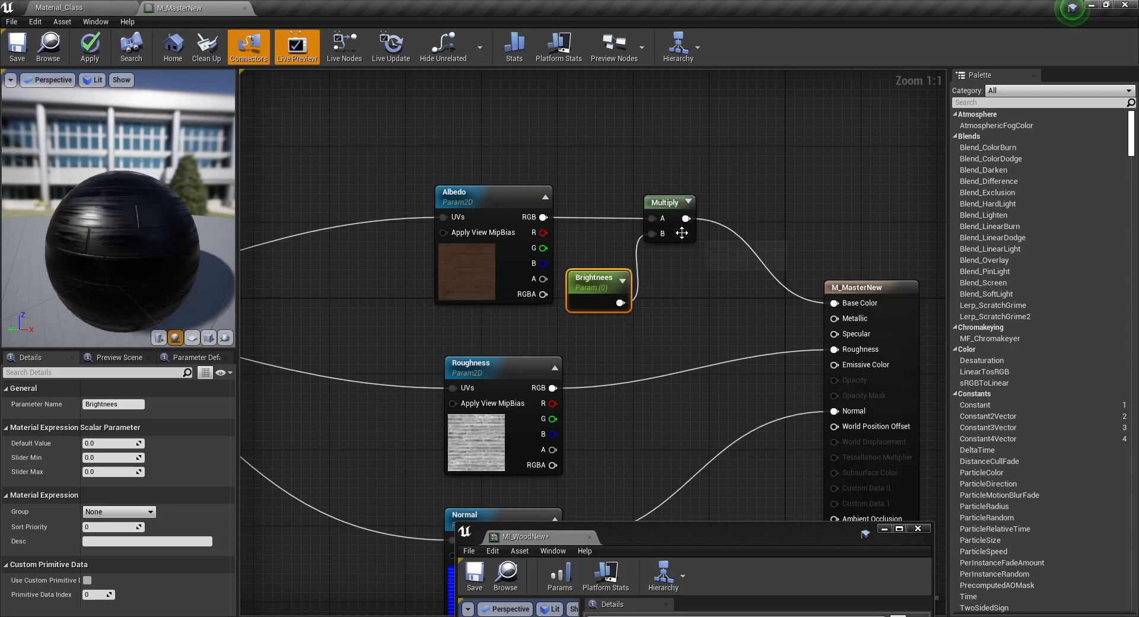
{"action": "left_click_drag", "start_coordinate": [676, 229], "coordinate": [695, 228]}
{"action": "left_click", "coordinate": [590, 285]}
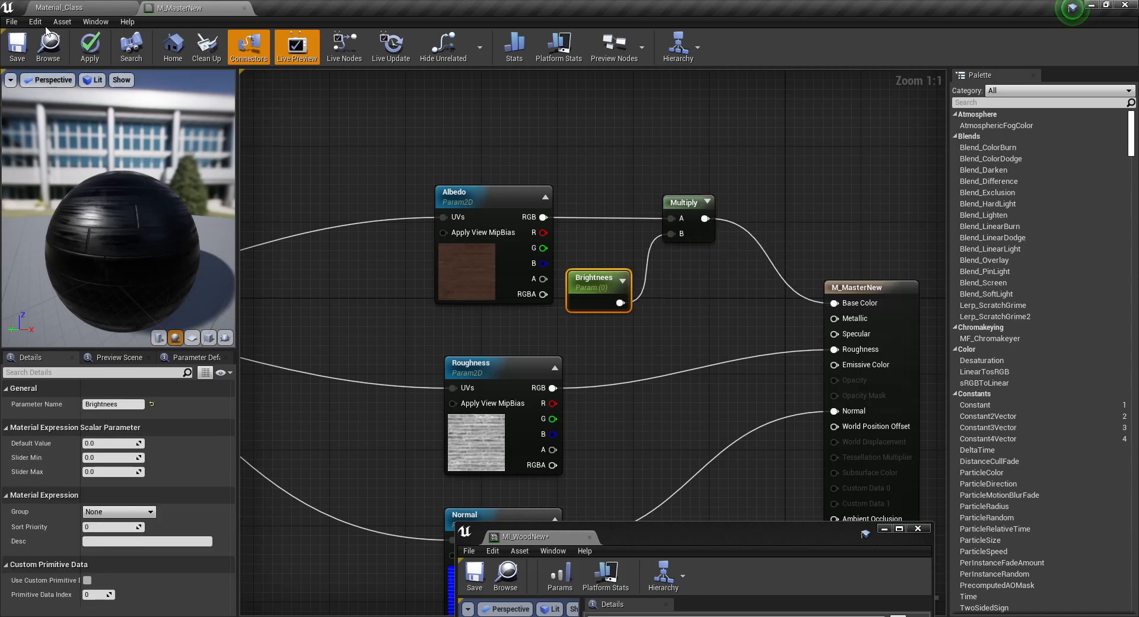
Set the Brightnees parameter's default value to 1 and save the M_MasterNew material.
{"action": "left_click", "coordinate": [17, 46]}
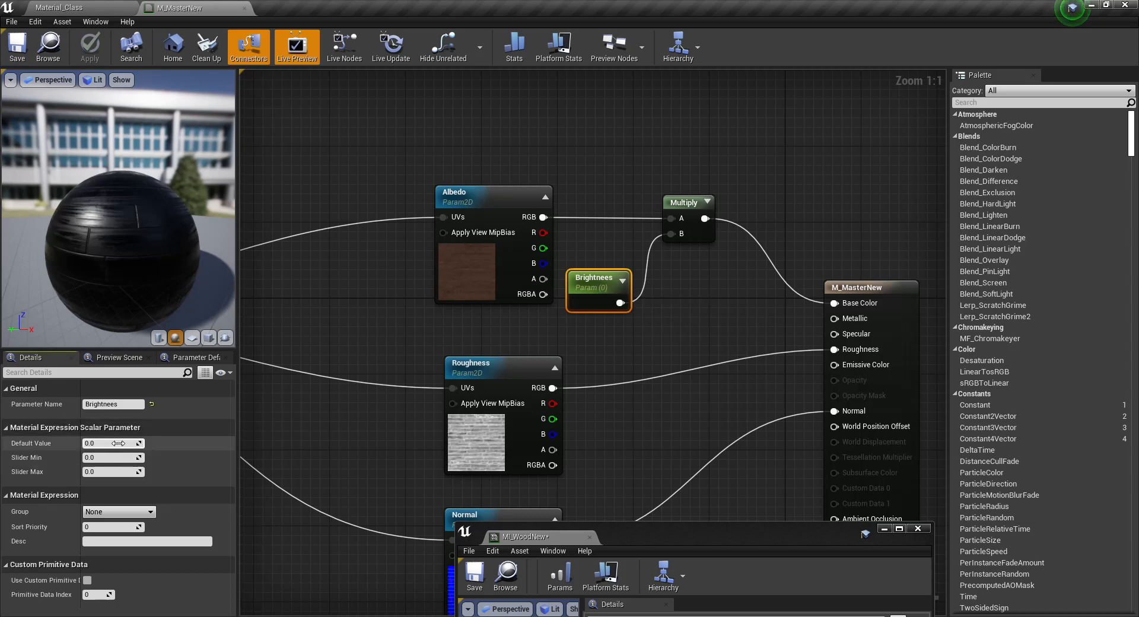
{"action": "type", "text": "1"}
{"action": "key", "text": "Return"}
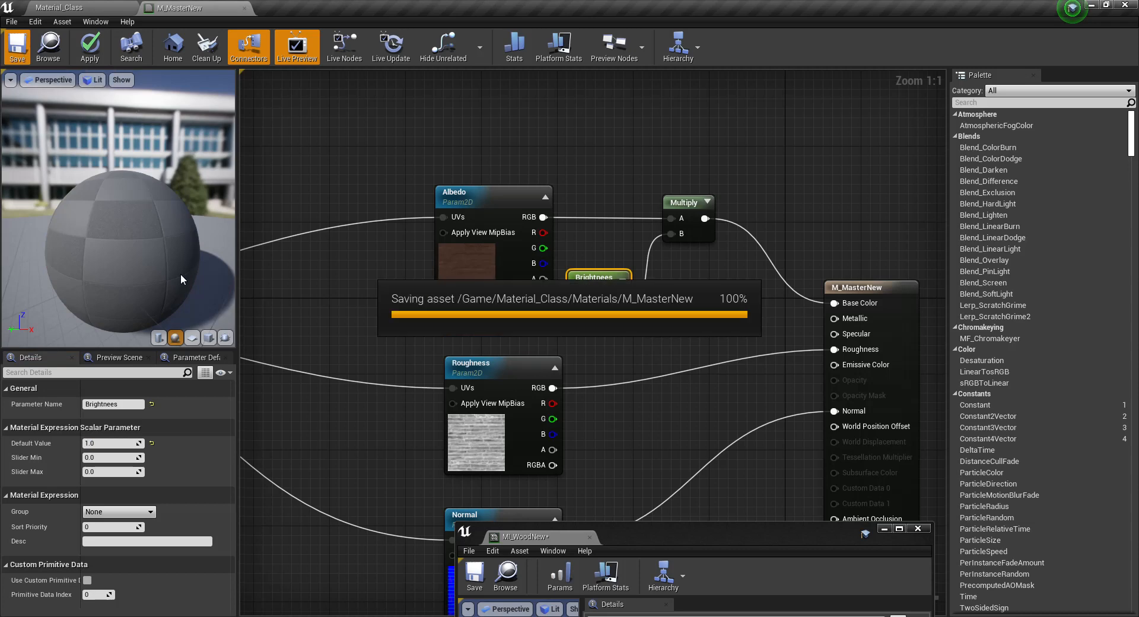
Bring MI_WoodNew up beside the preview mesh in the Material_Class level and enable its Brightnees override.
{"action": "left_click", "coordinate": [65, 8]}
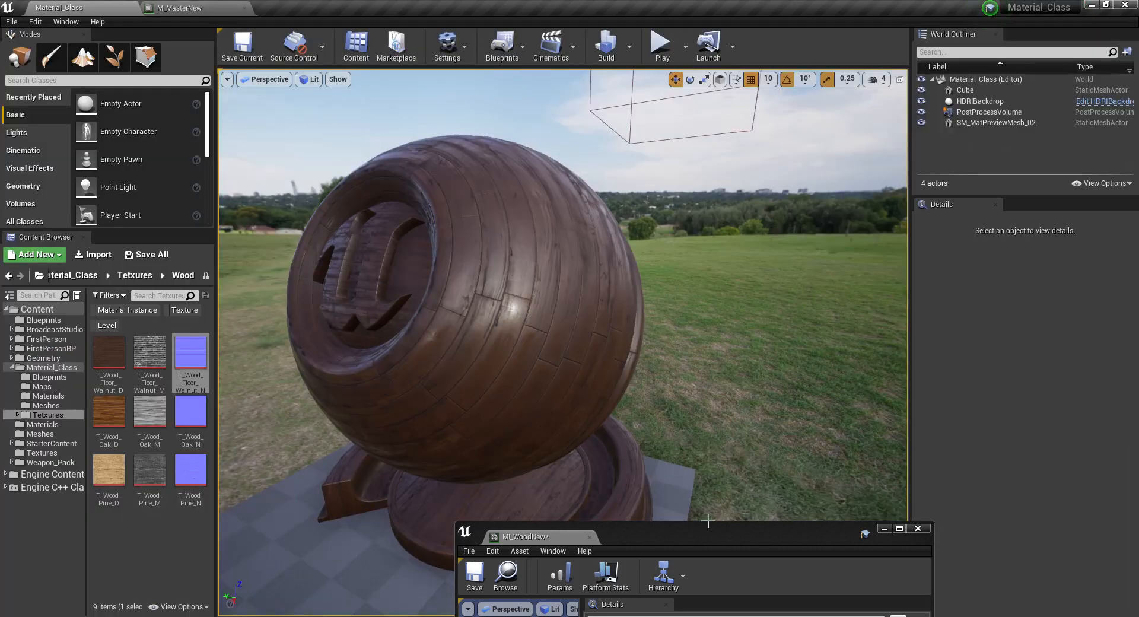
{"action": "left_click_drag", "start_coordinate": [708, 521], "coordinate": [874, 129]}
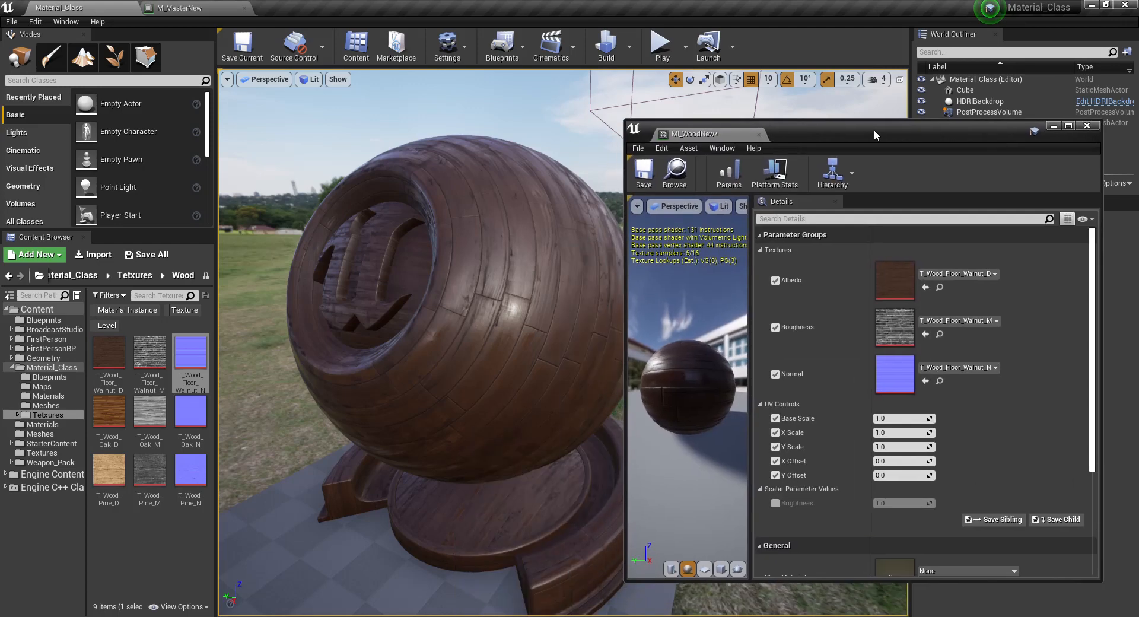
{"action": "left_click", "coordinate": [762, 253]}
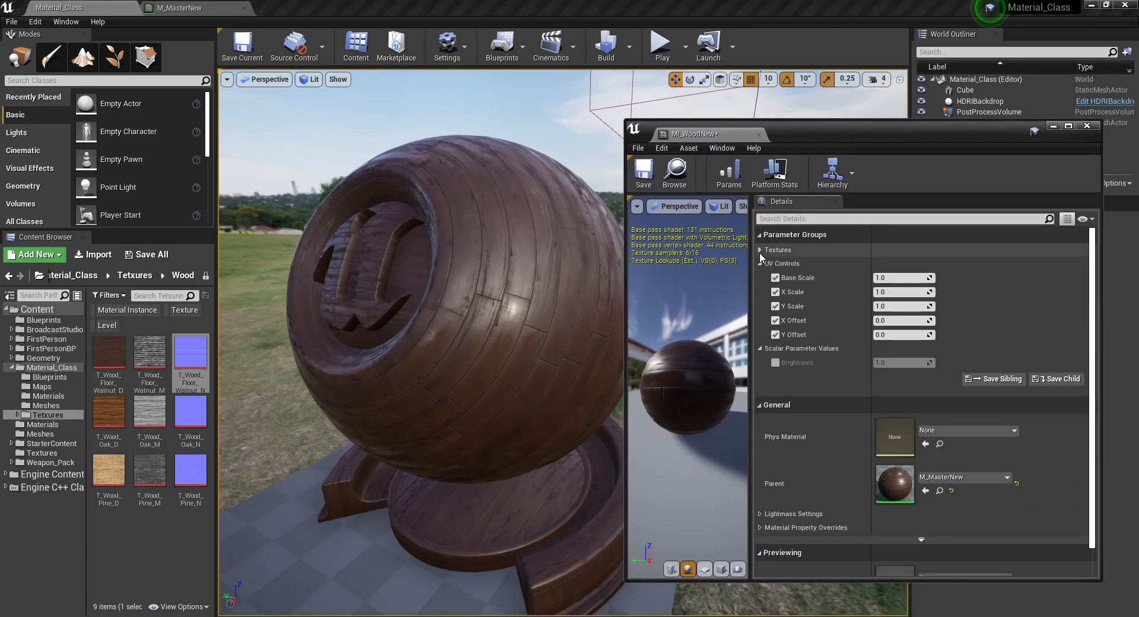
{"action": "left_click", "coordinate": [776, 363]}
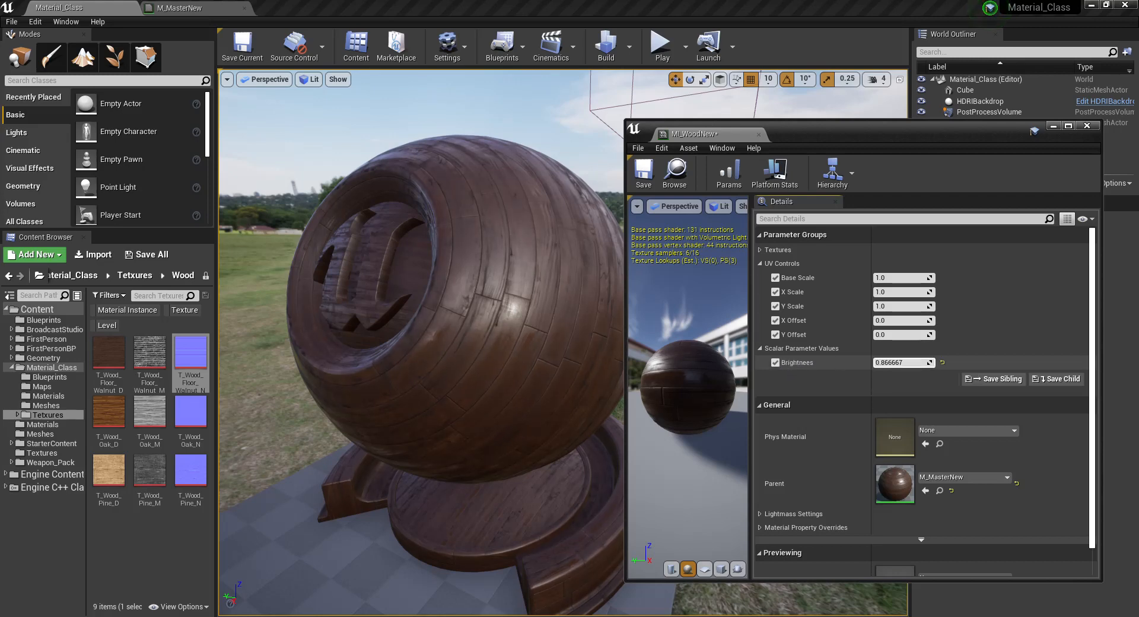
Try Brightnees at about 2.0 on the preview mesh, reset it to its default, and save MI_WoodNew.
{"action": "mouse_move", "coordinate": [902, 362]}
{"action": "left_mouse_down"}
{"action": "mouse_move", "coordinate": [866, 362]}
{"action": "mouse_move", "coordinate": [937, 362]}
{"action": "mouse_move", "coordinate": [854, 362]}
{"action": "mouse_move", "coordinate": [943, 362]}
{"action": "mouse_move", "coordinate": [902, 362]}
{"action": "mouse_move", "coordinate": [937, 362]}
{"action": "mouse_move", "coordinate": [913, 363]}
{"action": "left_mouse_up"}
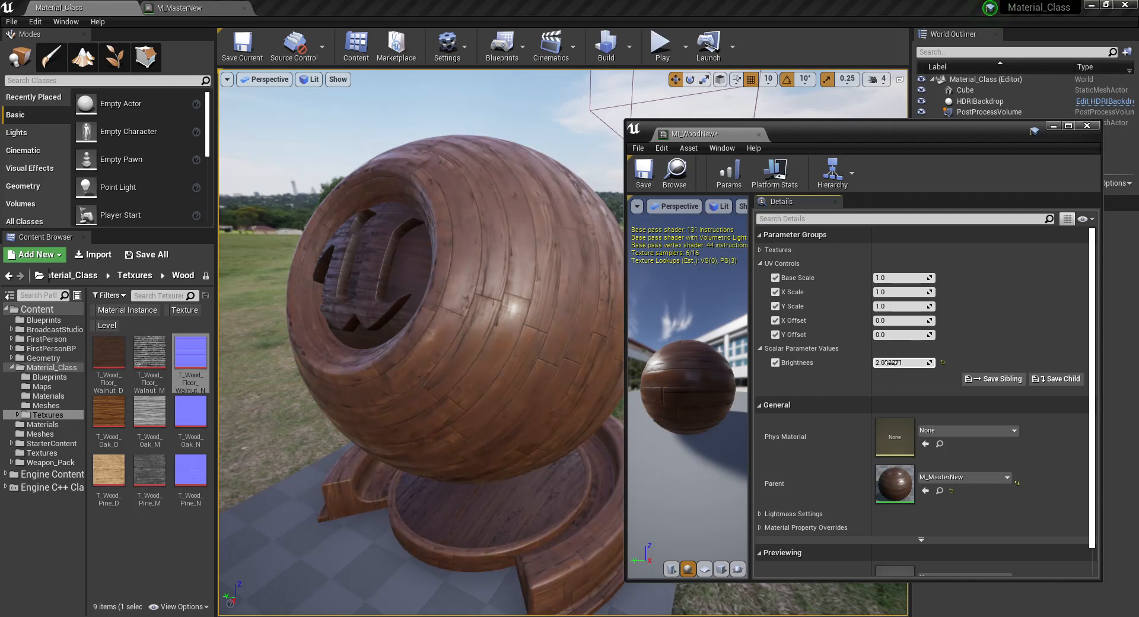
{"action": "left_click", "coordinate": [942, 363]}
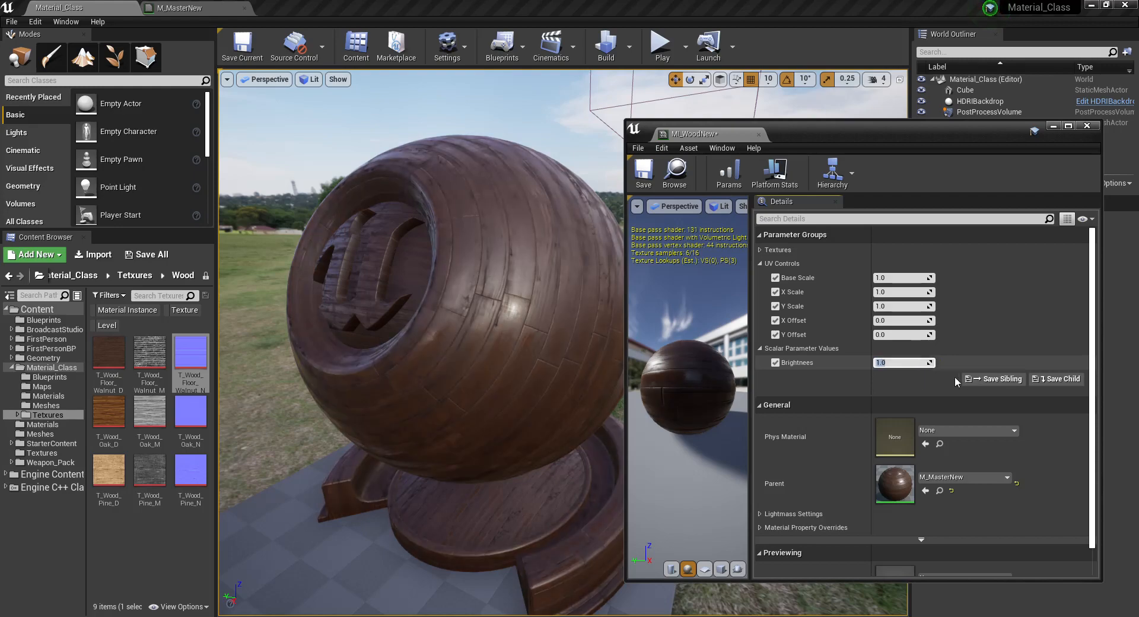
{"action": "left_click", "coordinate": [644, 172]}
In the M_MasterNew graph, move the material result node farther from the Multiply node to make room between them.
{"action": "left_click", "coordinate": [196, 7]}
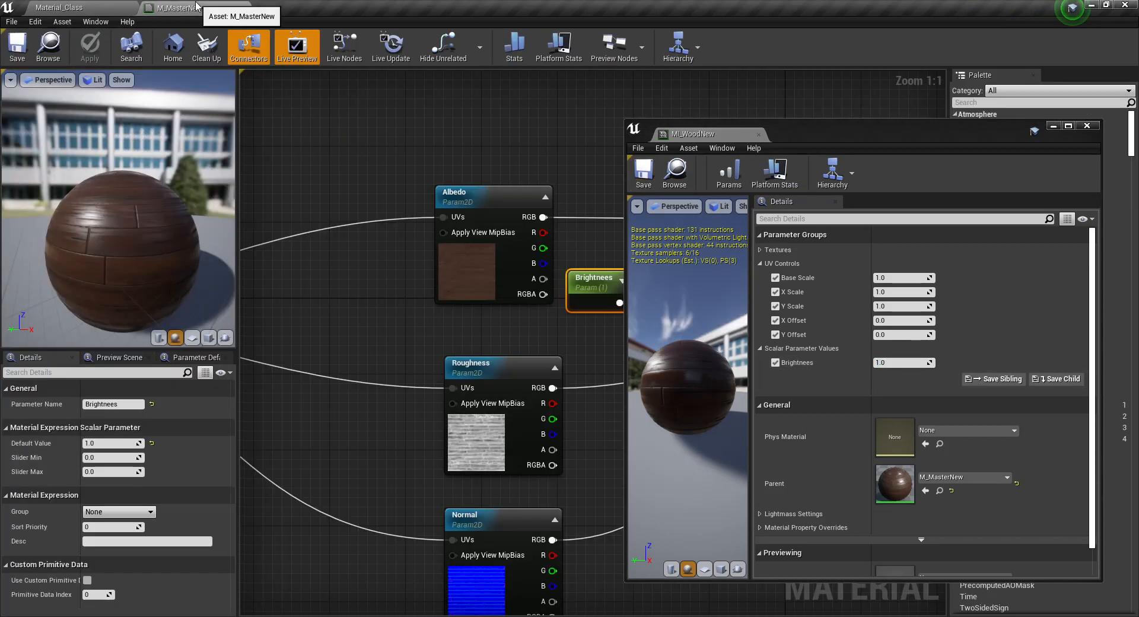
{"action": "left_click_drag", "start_coordinate": [882, 133], "coordinate": [867, 446]}
{"action": "right_click_drag", "start_coordinate": [757, 316], "coordinate": [634, 274]}
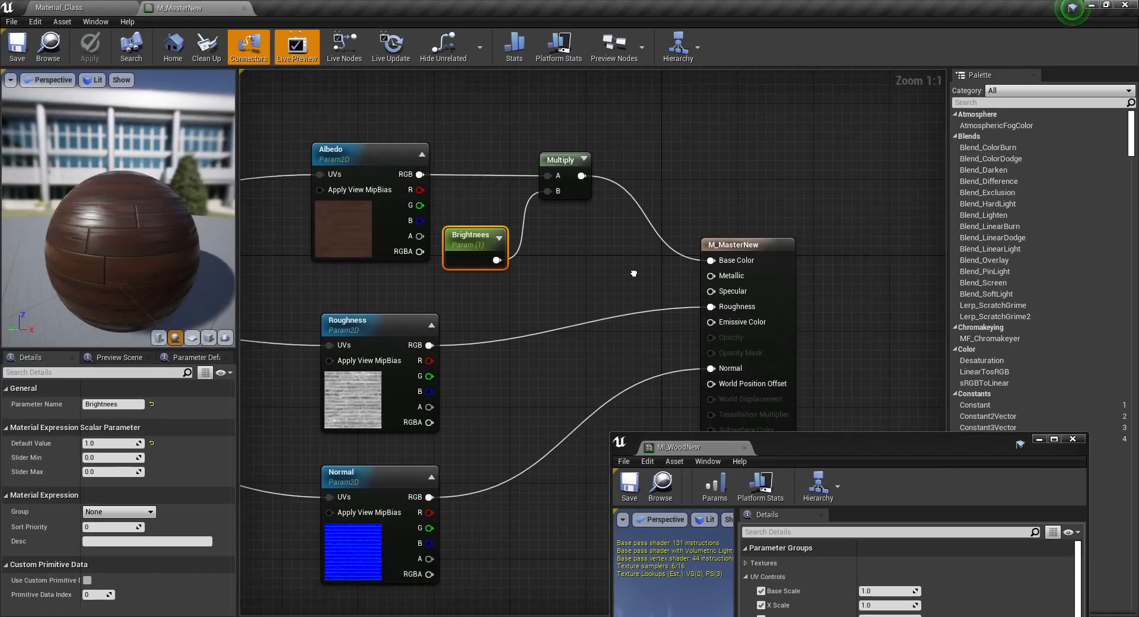
{"action": "scroll", "coordinate": [634, 274], "scroll_direction": "down", "scroll_amount": 3}
{"action": "left_click_drag", "start_coordinate": [742, 294], "coordinate": [916, 293]}
{"action": "scroll", "coordinate": [534, 250], "scroll_direction": "up", "scroll_amount": 3}
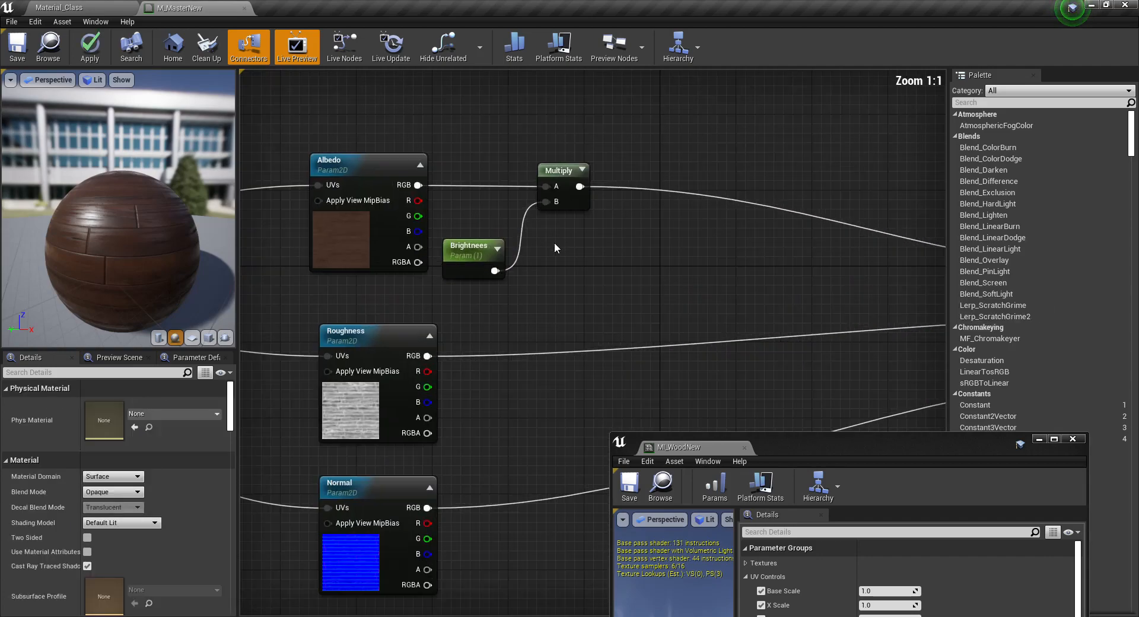
{"action": "right_click_drag", "start_coordinate": [555, 248], "coordinate": [543, 284]}
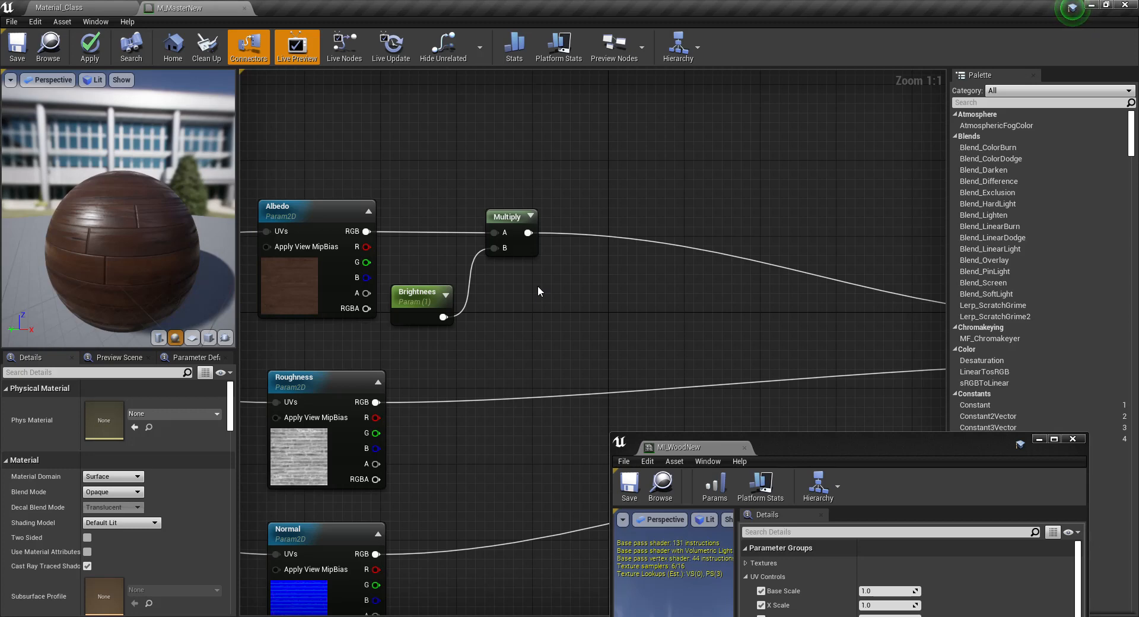
Disconnect the Multiply output from Base Color and add a Blend_Overlay node beside the Multiply node.
{"action": "left_click", "coordinate": [528, 232], "text": "alt"}
{"action": "right_click_drag", "start_coordinate": [635, 271], "coordinate": [623, 292]}
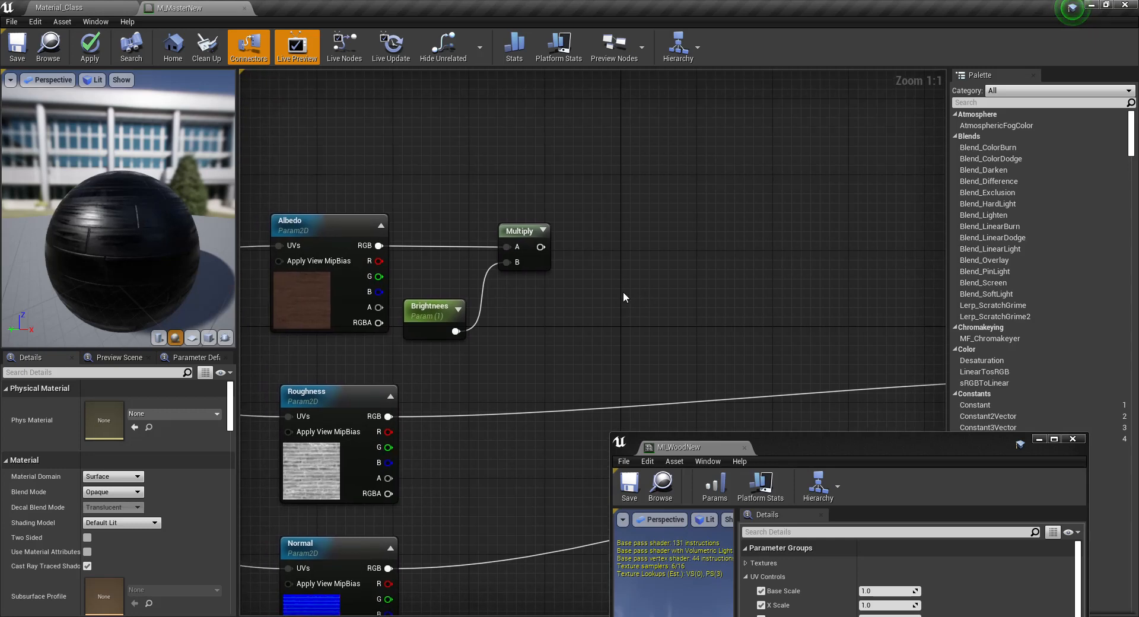
{"action": "right_click", "coordinate": [631, 257]}
{"action": "type", "text": "b"}
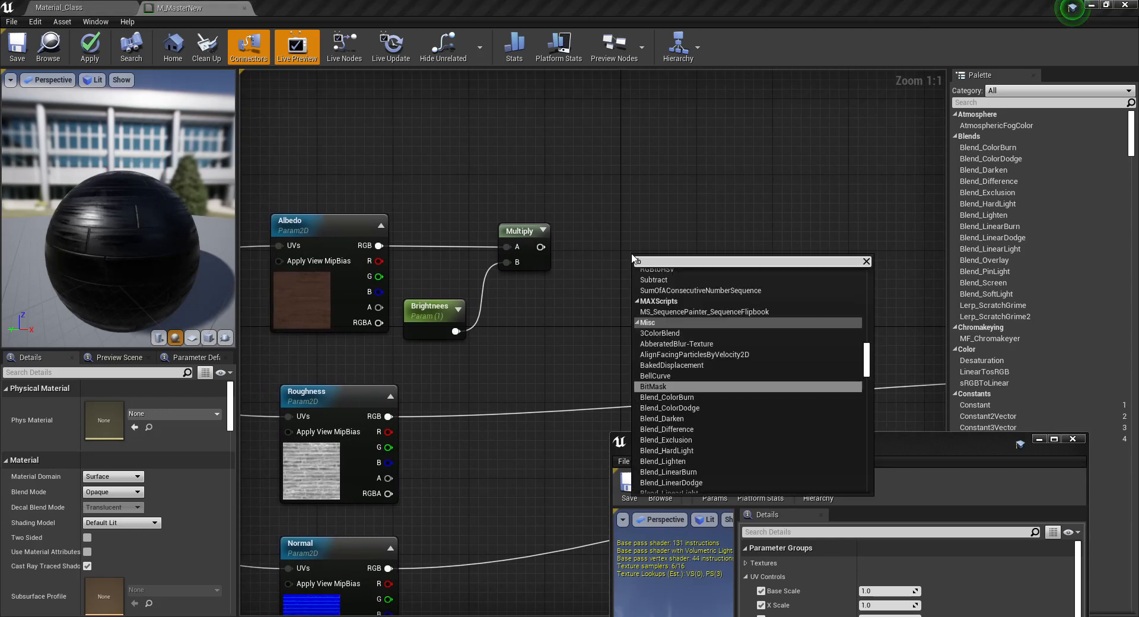
{"action": "type", "text": "lend"}
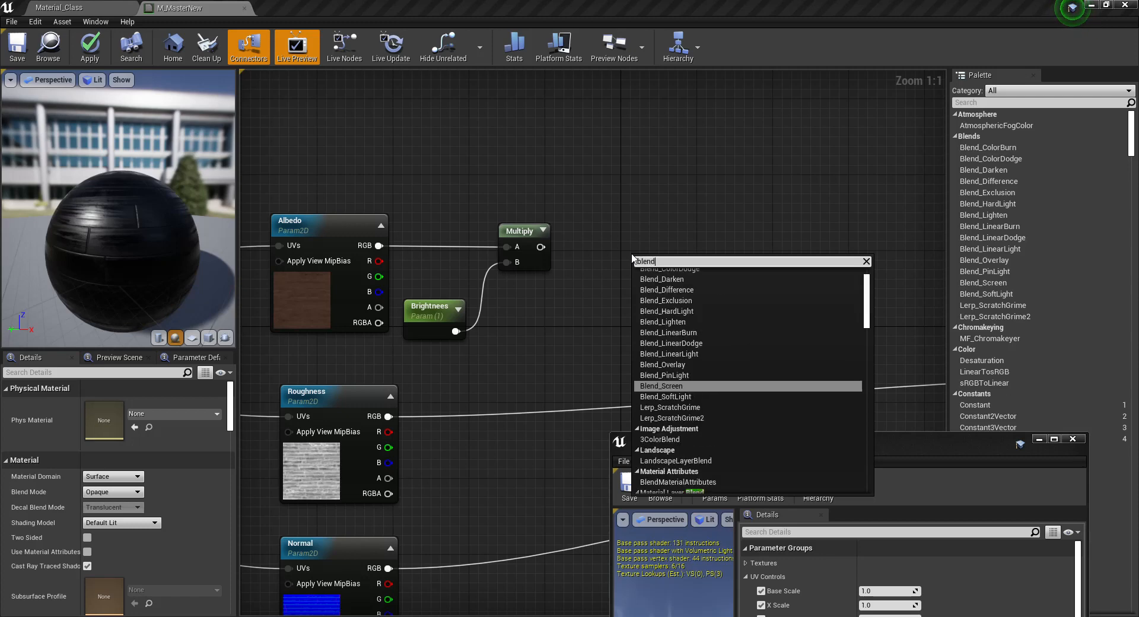
{"action": "type", "text": " overlay"}
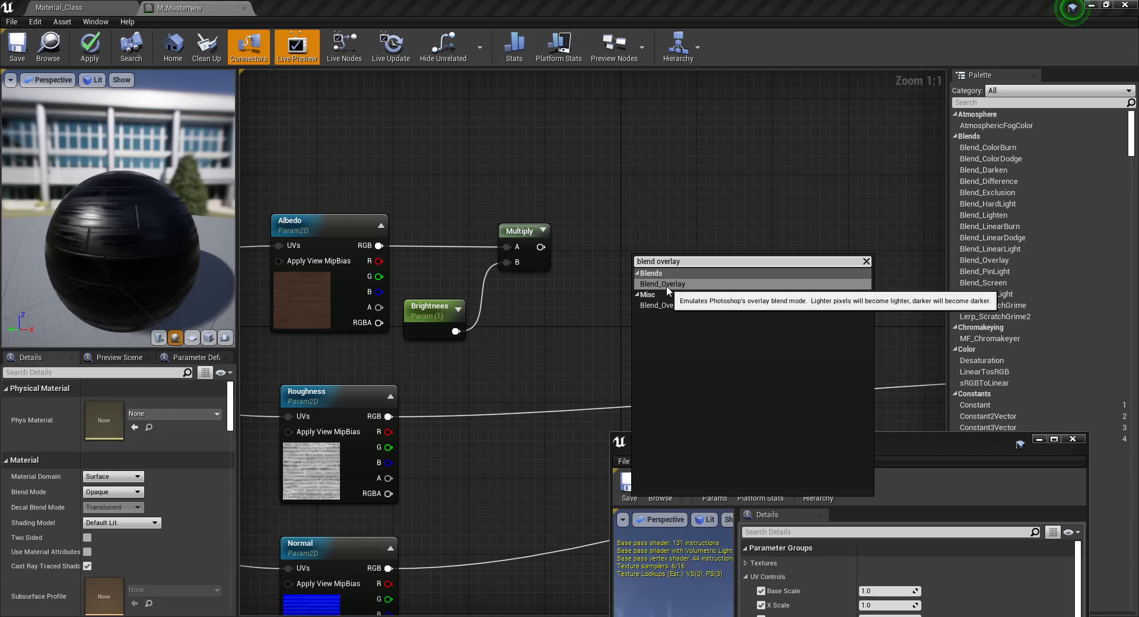
{"action": "left_click", "coordinate": [667, 284]}
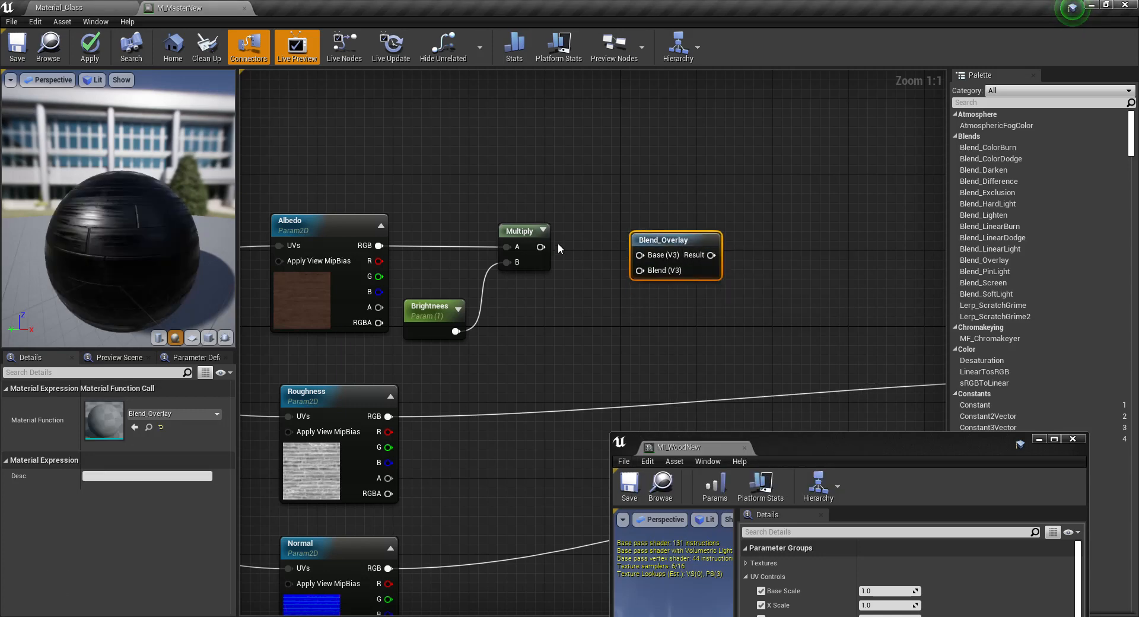
Connect the Multiply output to the Blend_Overlay node's Base input and line the node up with Multiply.
{"action": "left_click_drag", "start_coordinate": [540, 247], "coordinate": [696, 227]}
{"action": "left_click", "coordinate": [619, 302]}
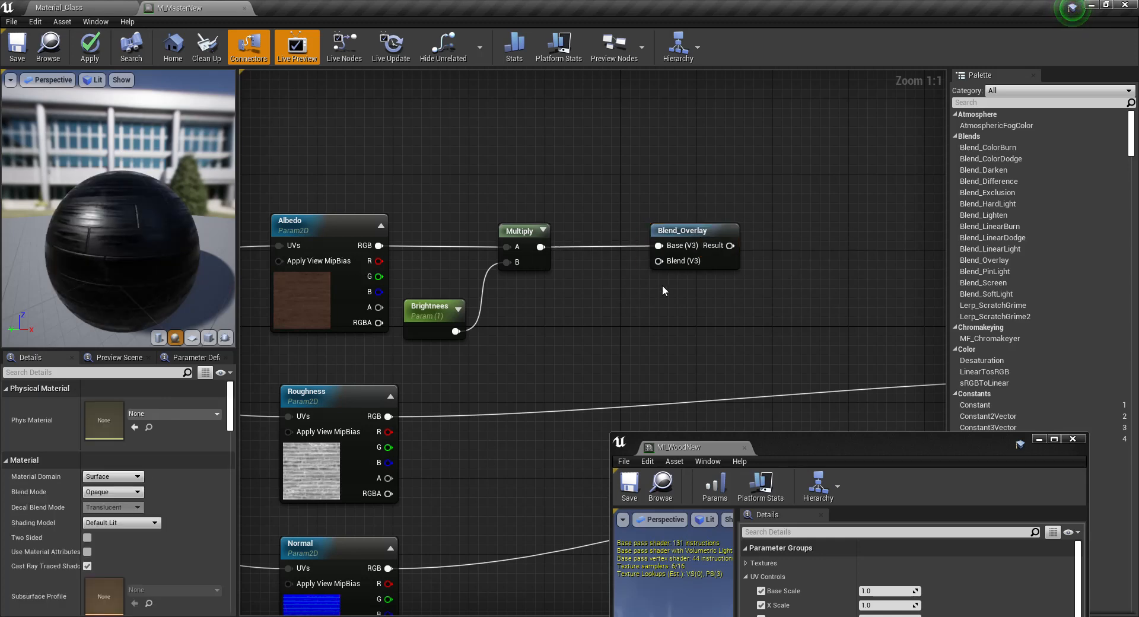
{"action": "left_click_drag", "start_coordinate": [706, 264], "coordinate": [714, 262]}
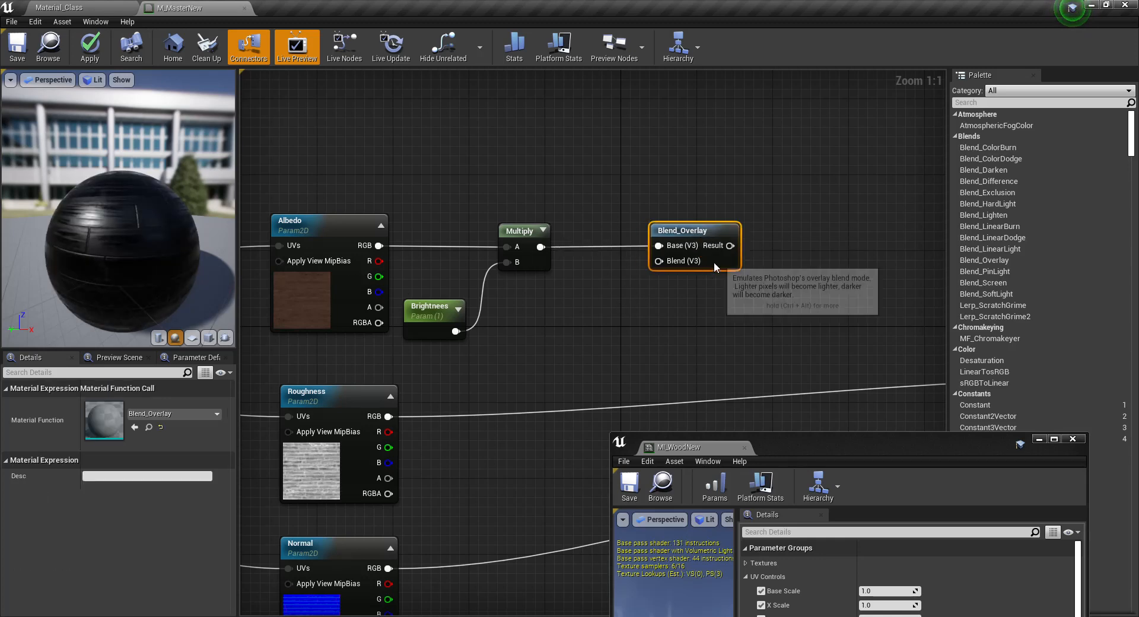
{"action": "left_click", "coordinate": [585, 307]}
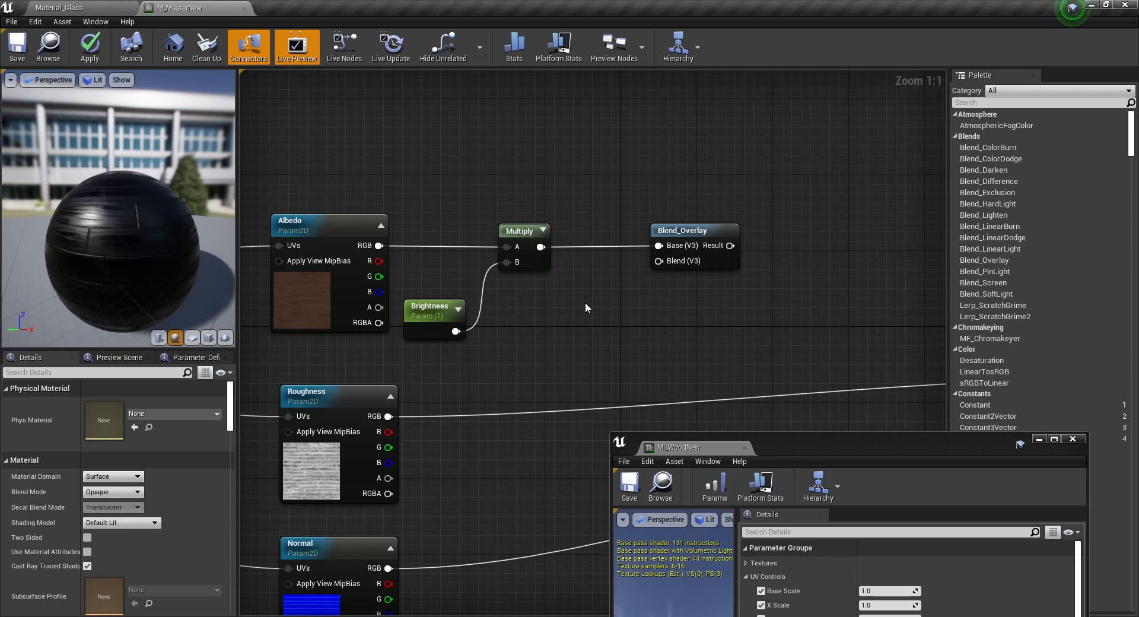
Add a Constant3Vector node below the Multiply node and connect it to Blend_Overlay's Blend input.
{"action": "left_click", "coordinate": [585, 301]}
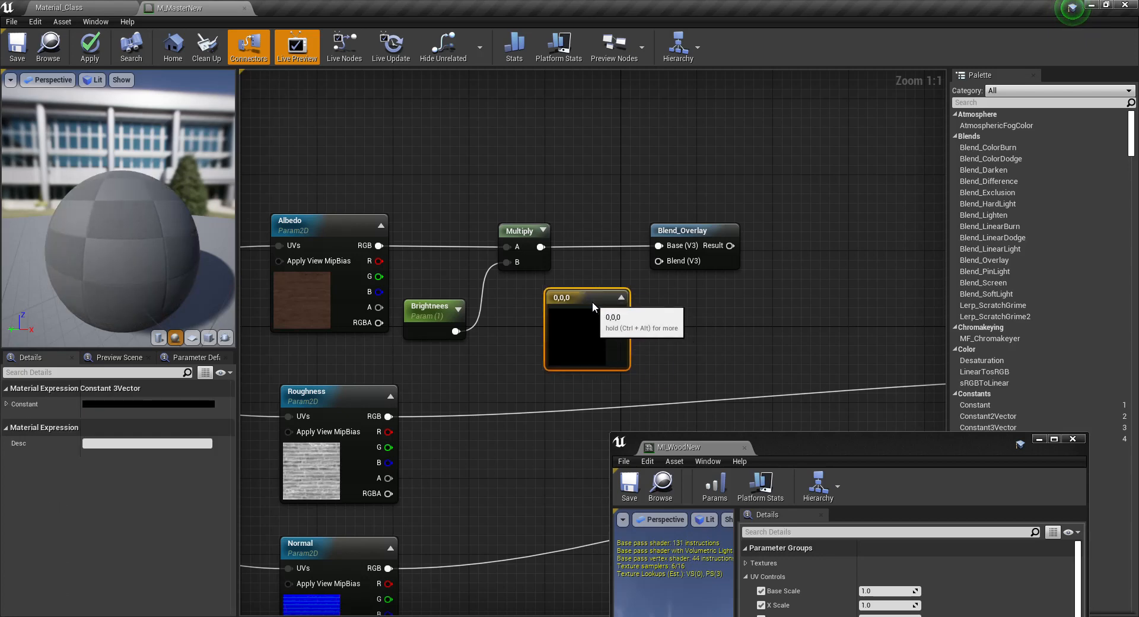
{"action": "left_click_drag", "start_coordinate": [723, 256], "coordinate": [742, 255]}
{"action": "left_click_drag", "start_coordinate": [619, 313], "coordinate": [678, 263]}
Convert the Constant3Vector to a parameter named Tint and move it slightly closer to Blend_Overlay.
{"action": "right_click", "coordinate": [593, 300]}
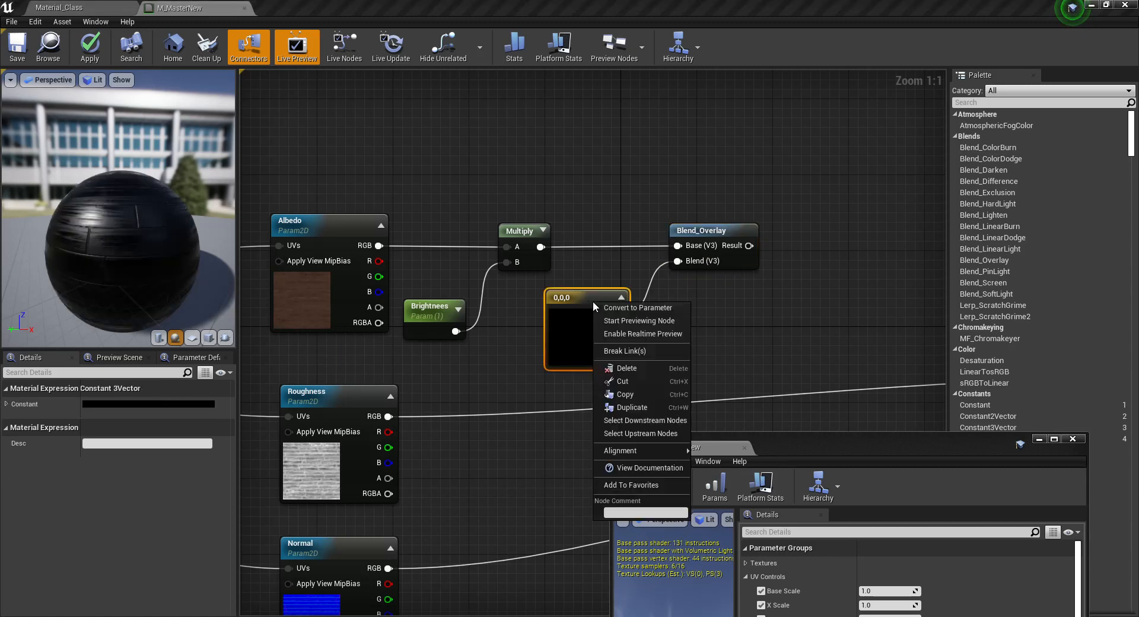
{"action": "left_click", "coordinate": [623, 309]}
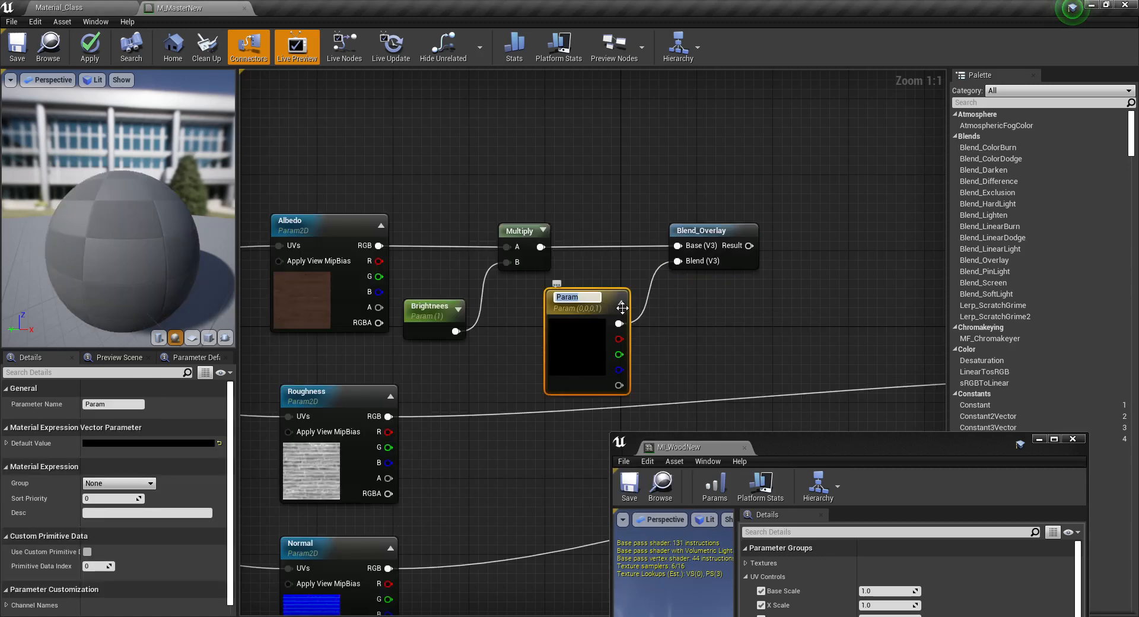
{"action": "type", "text": "Tint"}
{"action": "key", "text": "Return"}
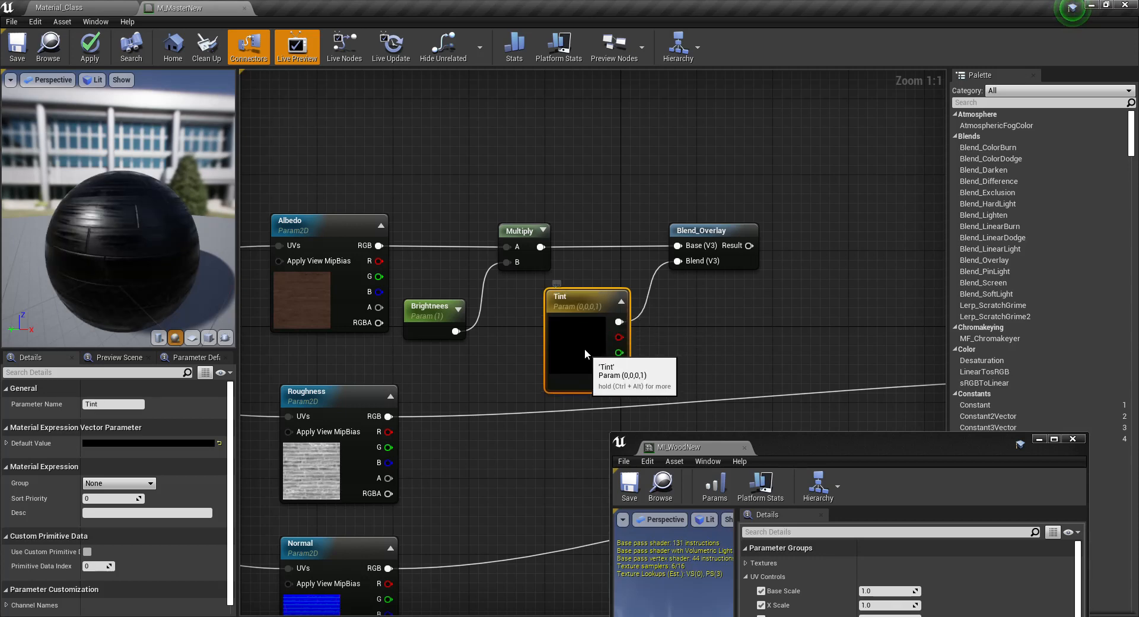
{"action": "left_click_drag", "start_coordinate": [585, 347], "coordinate": [596, 339]}
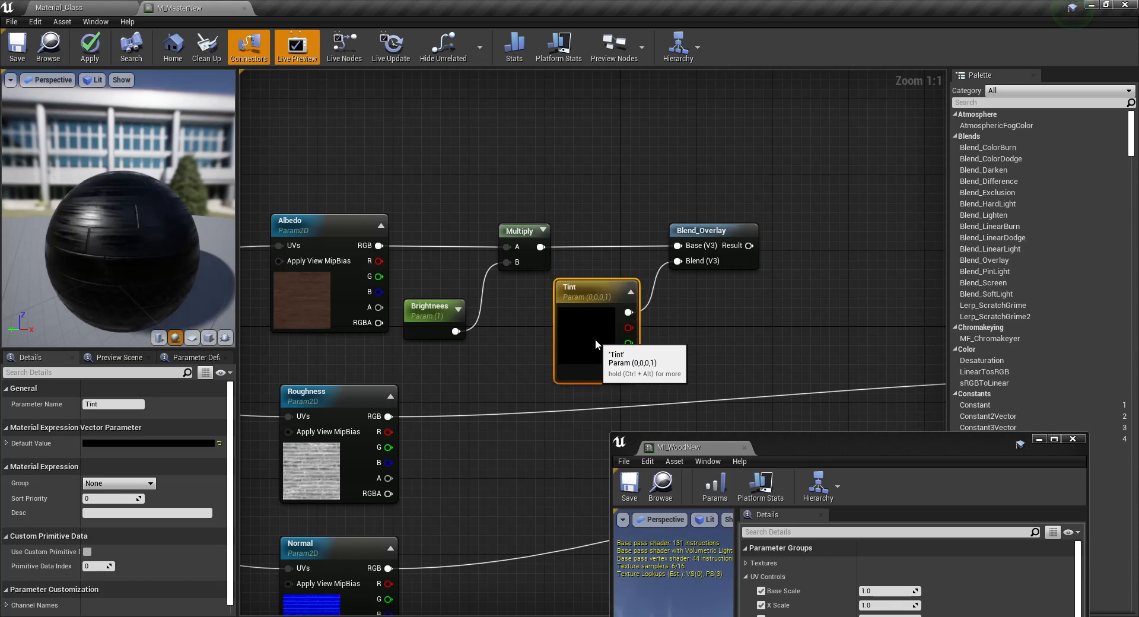
Set the Tint parameter's default color to red 0.5, green 0.5 and blue 0.5.
{"action": "left_click", "coordinate": [173, 443]}
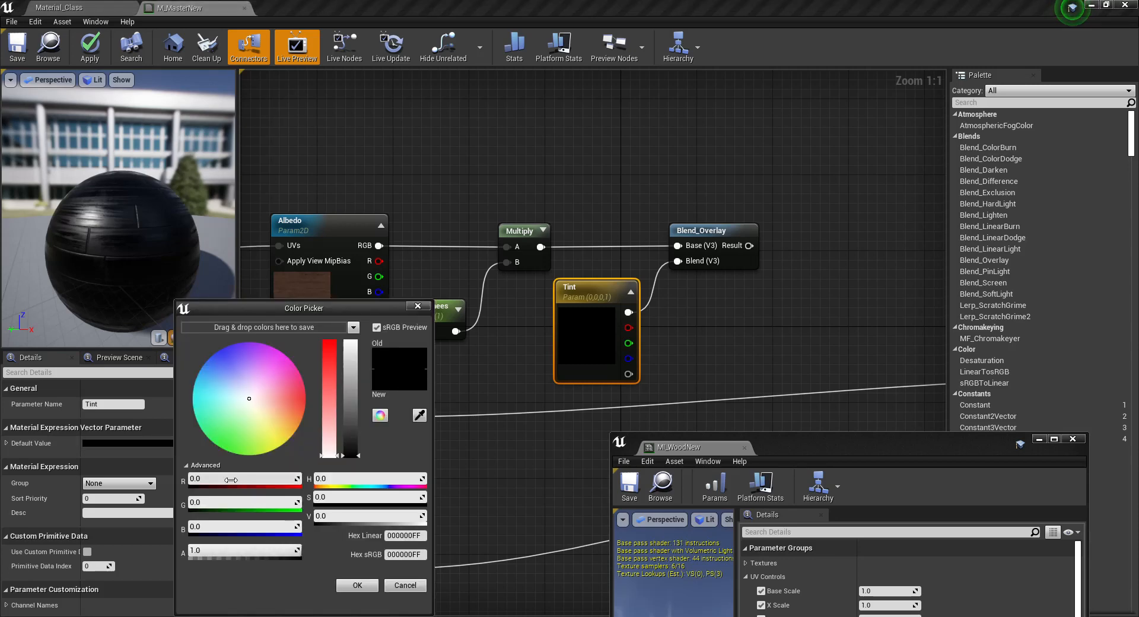
{"action": "type", "text": ".5"}
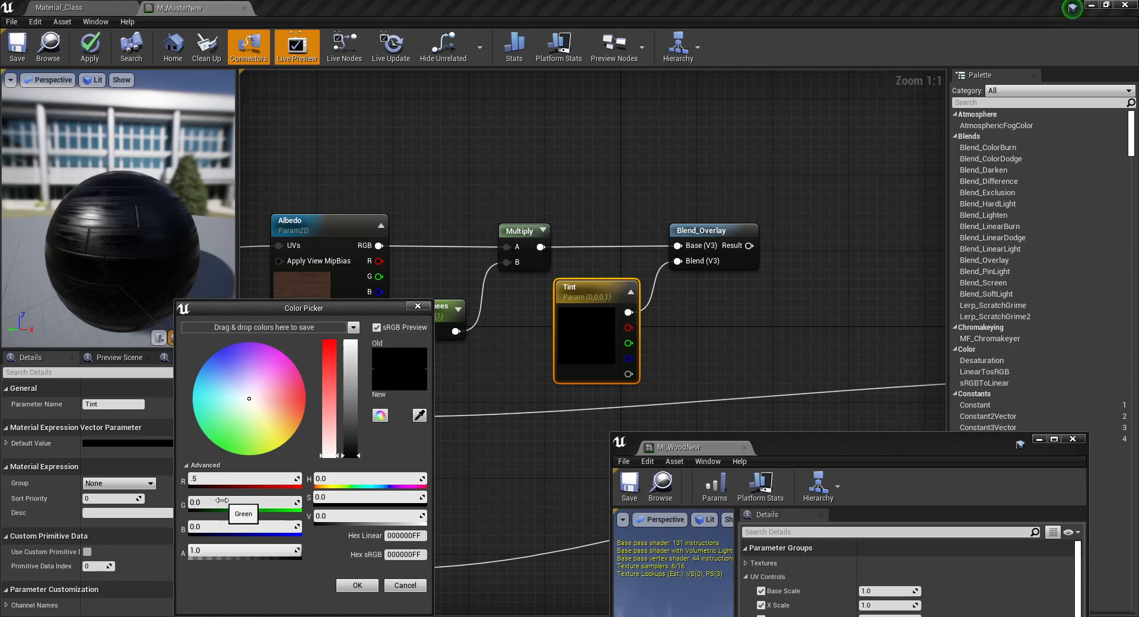
{"action": "left_click", "coordinate": [240, 502]}
{"action": "type", "text": ".5"}
{"action": "left_click", "coordinate": [217, 527]}
{"action": "type", "text": ".5"}
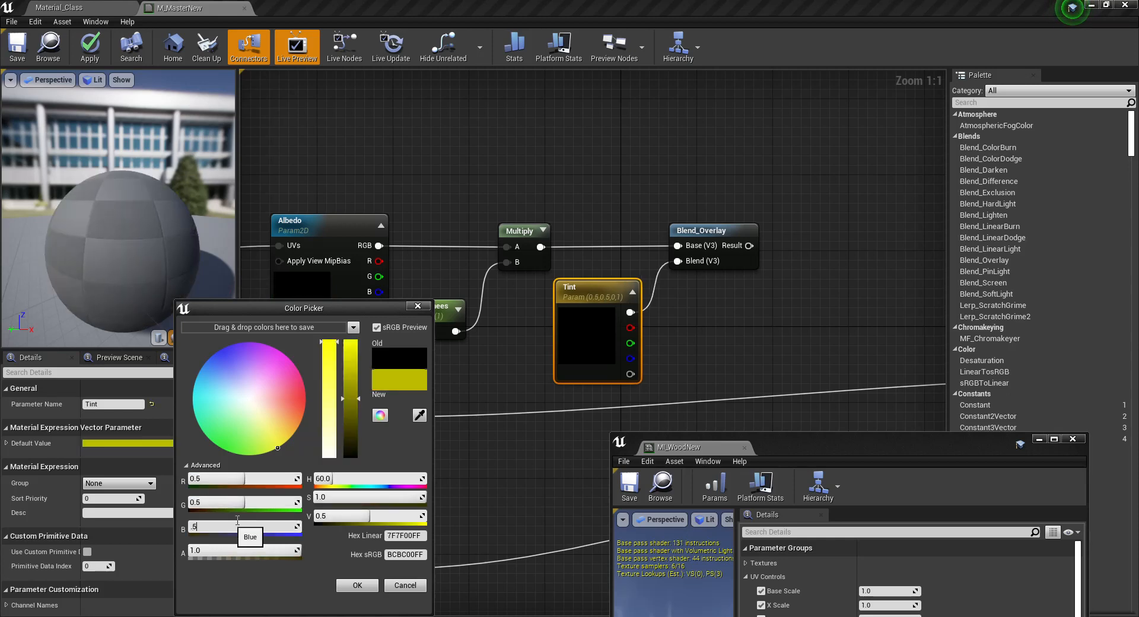
{"action": "left_click", "coordinate": [357, 585]}
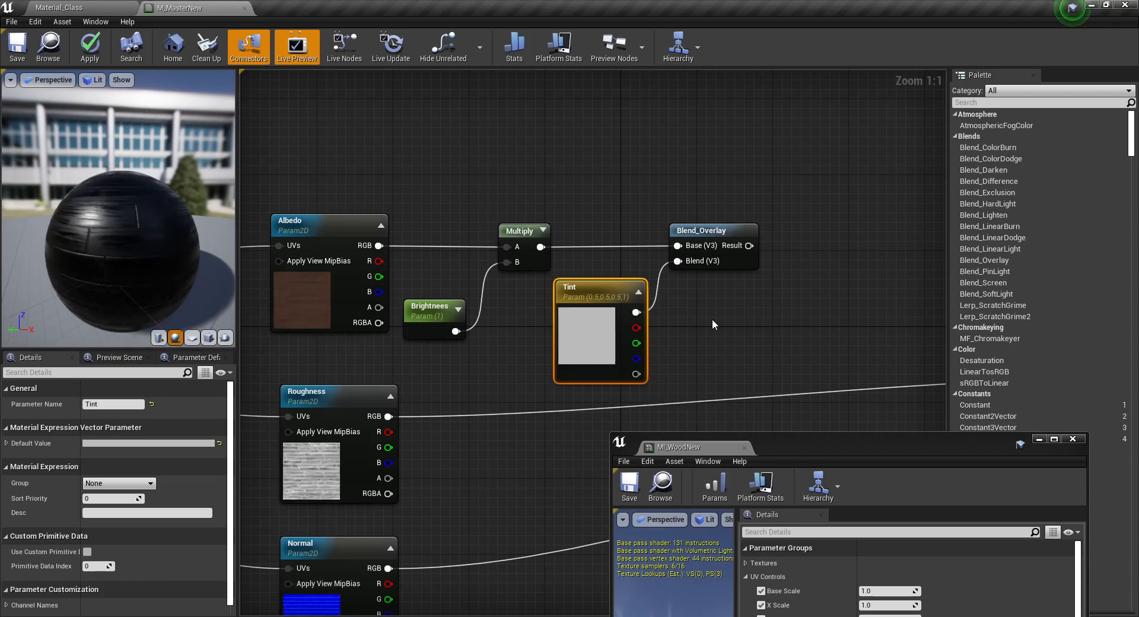
Connect the Blend_Overlay Result to Base Color on the material result node and save M_MasterNew.
{"action": "right_click_drag", "start_coordinate": [779, 325], "coordinate": [550, 248]}
{"action": "scroll", "coordinate": [549, 251], "scroll_direction": "down", "scroll_amount": 1}
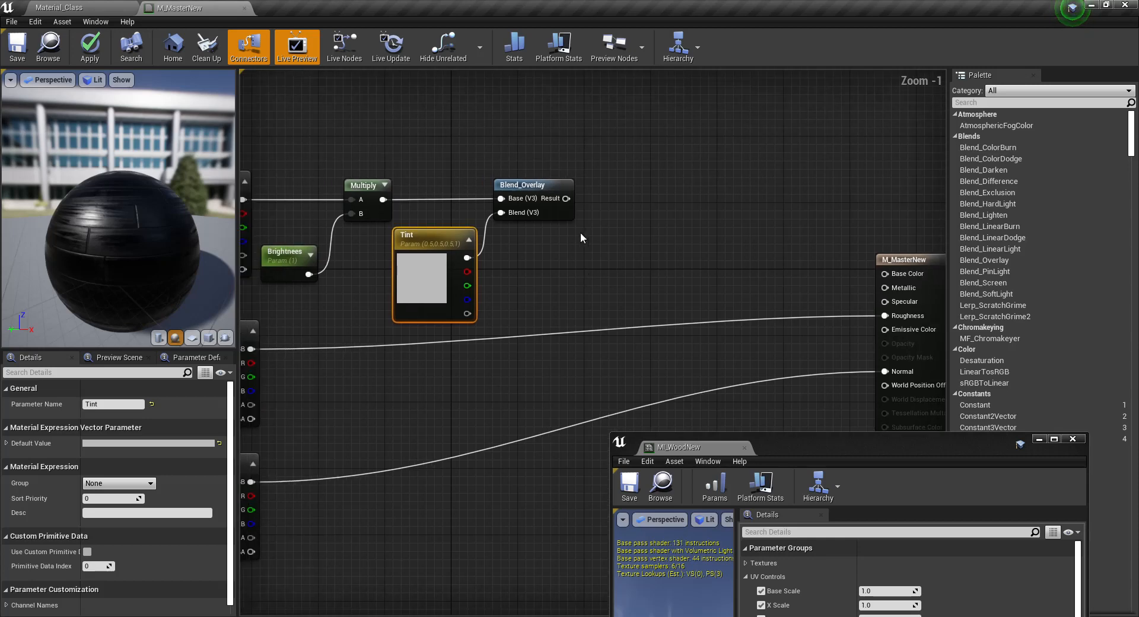
{"action": "left_click_drag", "start_coordinate": [566, 198], "coordinate": [887, 276]}
{"action": "right_click_drag", "start_coordinate": [553, 286], "coordinate": [659, 273]}
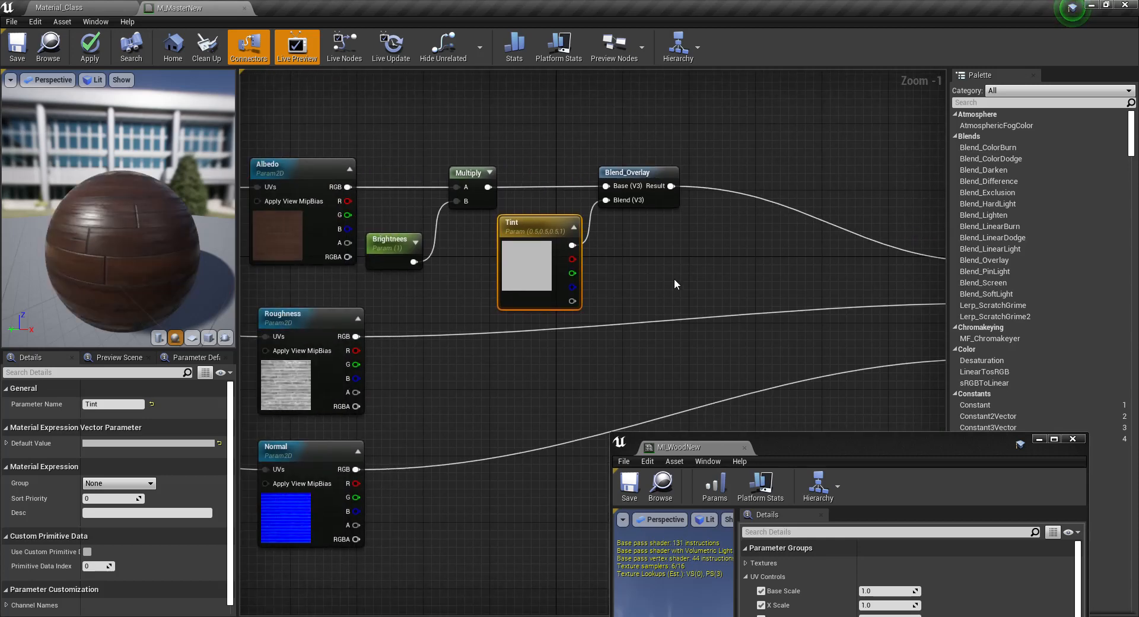
{"action": "left_click_drag", "start_coordinate": [125, 276], "coordinate": [114, 277]}
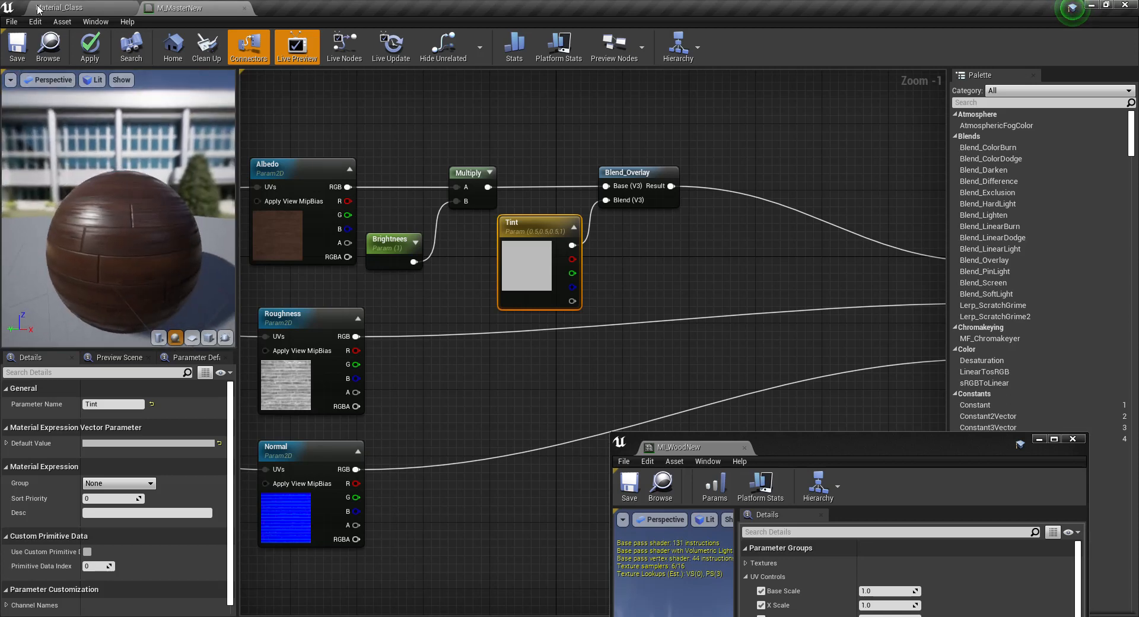
{"action": "left_click", "coordinate": [16, 51]}
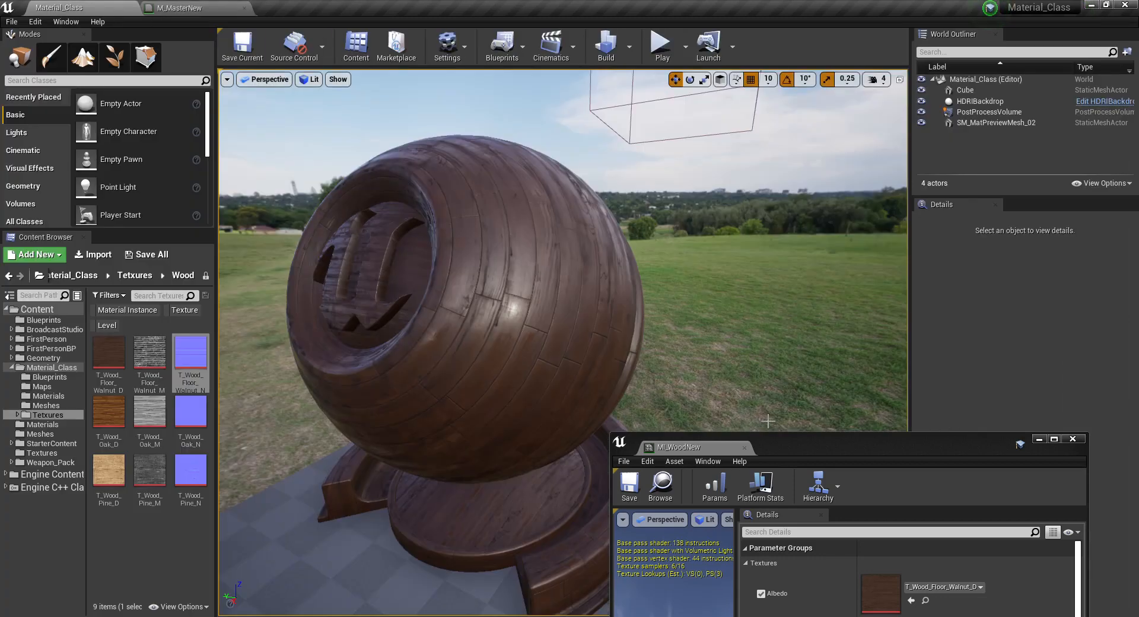
Try a teal Tint in MI_WoodNew beside the preview mesh, cancel the color, and disable the Tint override.
{"action": "left_click_drag", "start_coordinate": [782, 440], "coordinate": [824, 141]}
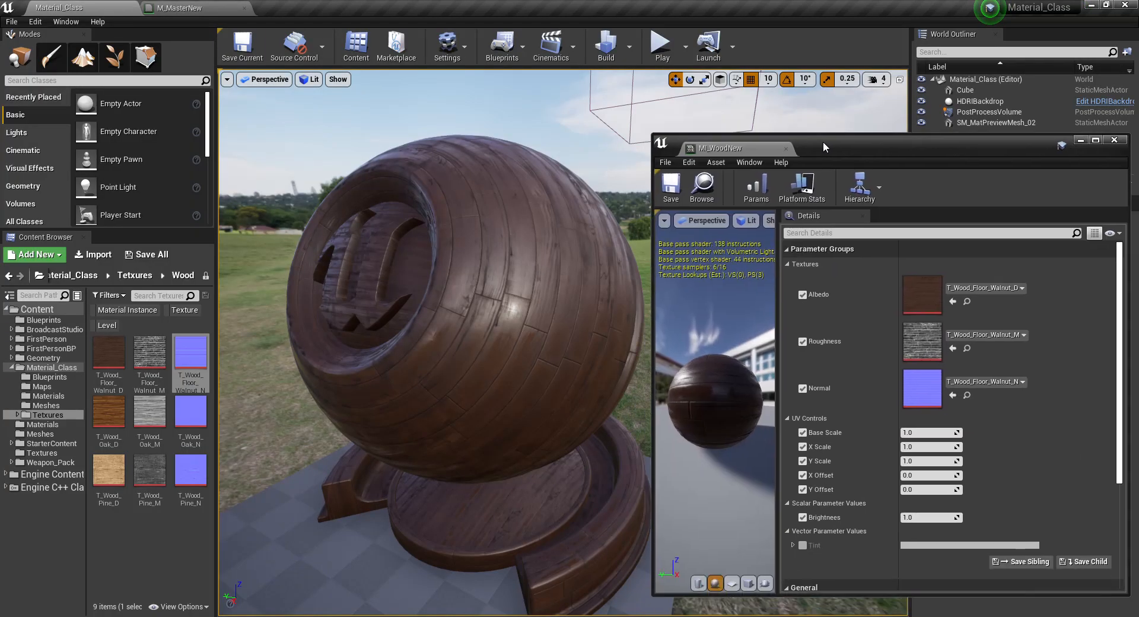
{"action": "left_click", "coordinate": [804, 545]}
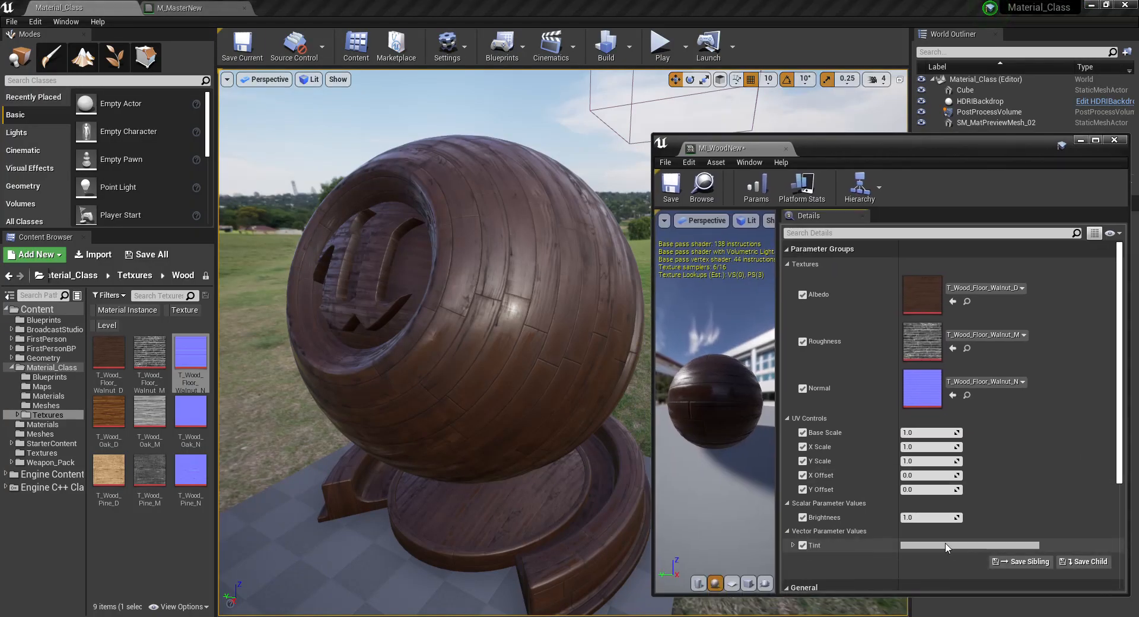
{"action": "left_click", "coordinate": [938, 545]}
{"action": "mouse_move", "coordinate": [782, 438]}
{"action": "left_mouse_down"}
{"action": "mouse_move", "coordinate": [795, 425]}
{"action": "mouse_move", "coordinate": [731, 441]}
{"action": "mouse_move", "coordinate": [782, 357]}
{"action": "mouse_move", "coordinate": [723, 380]}
{"action": "mouse_move", "coordinate": [805, 401]}
{"action": "mouse_move", "coordinate": [745, 433]}
{"action": "mouse_move", "coordinate": [749, 388]}
{"action": "mouse_move", "coordinate": [768, 410]}
{"action": "mouse_move", "coordinate": [737, 401]}
{"action": "left_mouse_up"}
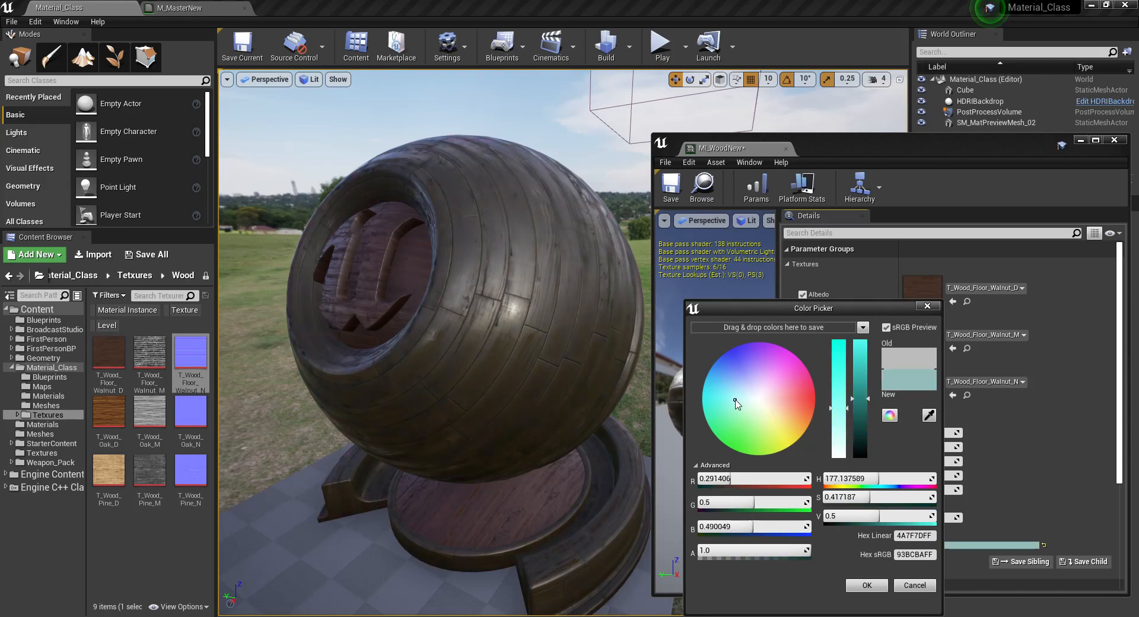
{"action": "left_click", "coordinate": [916, 587]}
{"action": "left_click", "coordinate": [804, 545]}
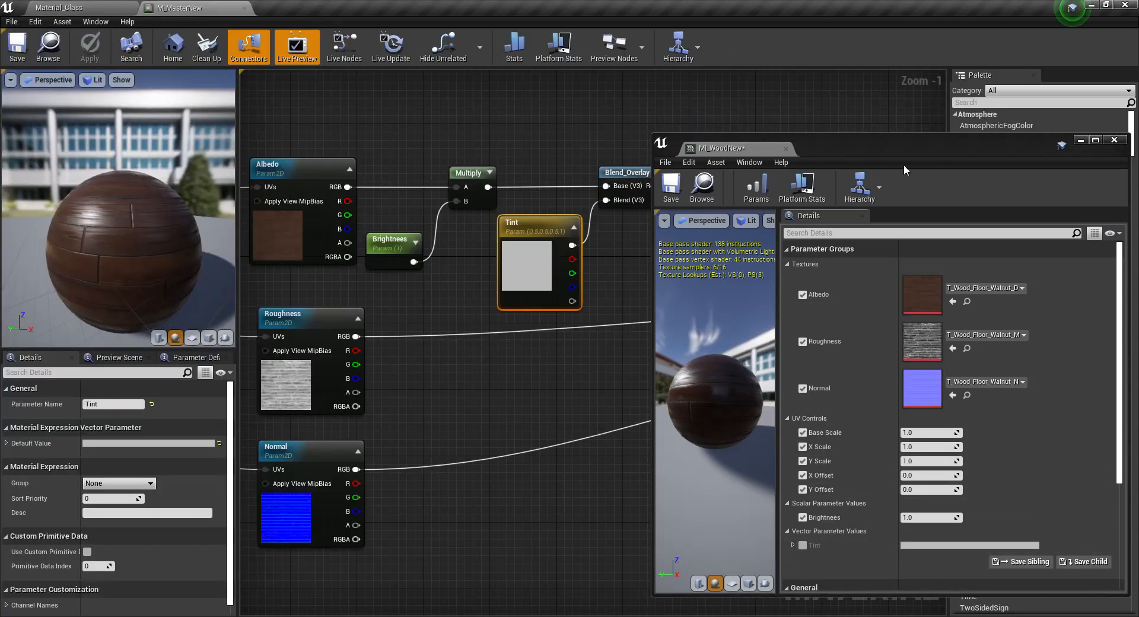
Clear the instance window off the M_MasterNew graph and move the material result node farther from Blend_Overlay.
{"action": "left_click_drag", "start_coordinate": [903, 165], "coordinate": [894, 419]}
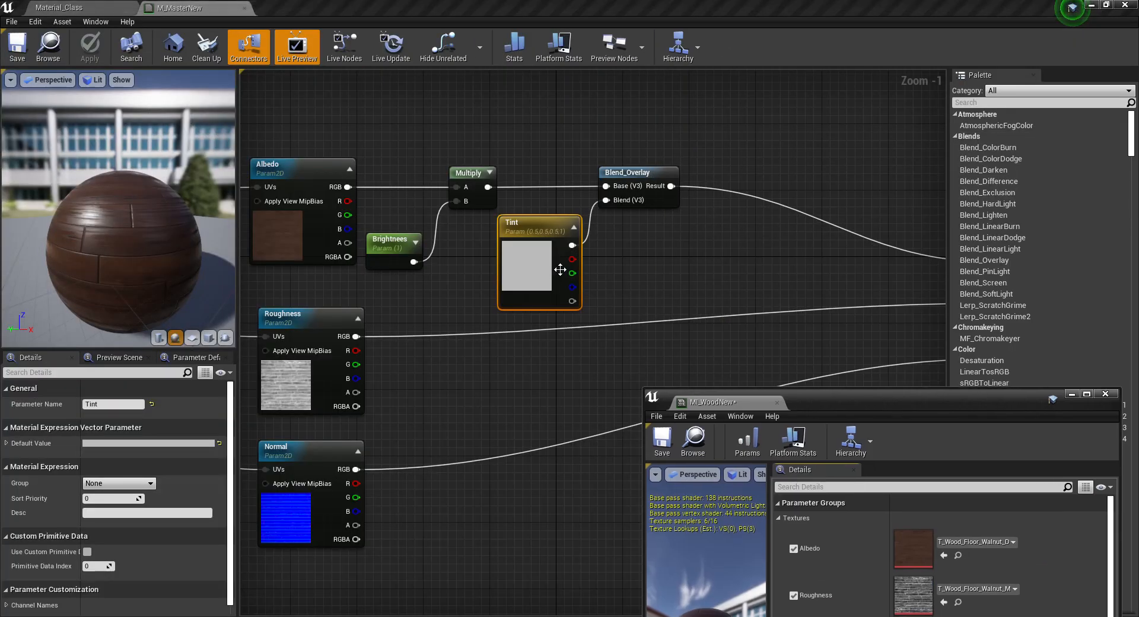
{"action": "right_click_drag", "start_coordinate": [565, 270], "coordinate": [677, 263]}
{"action": "left_click", "coordinate": [510, 247]}
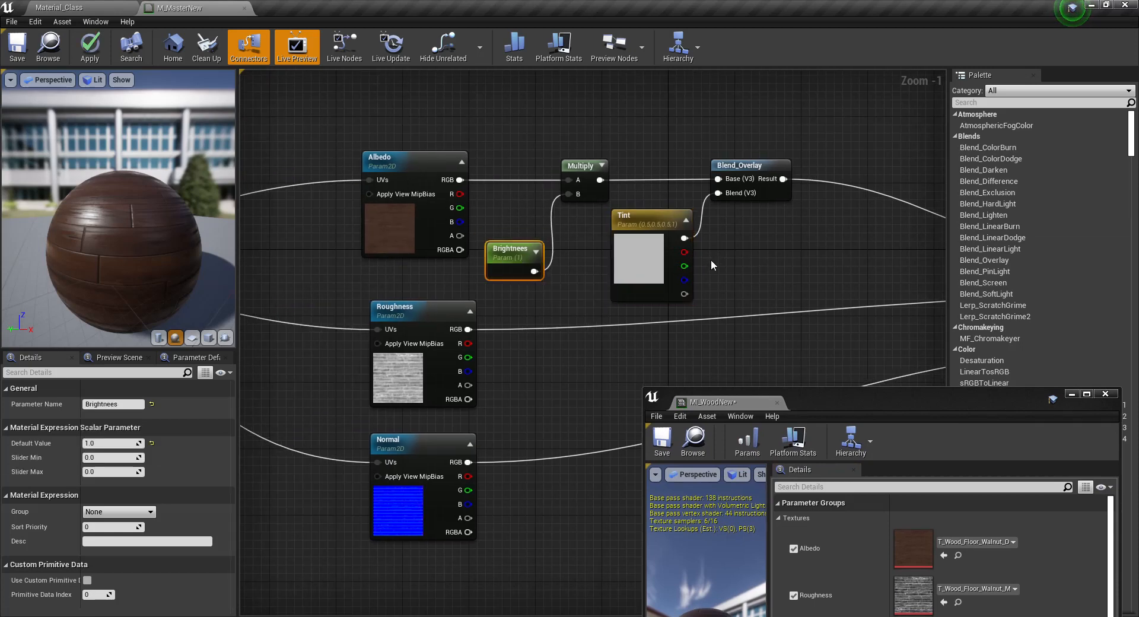
{"action": "scroll", "coordinate": [654, 238], "scroll_direction": "down", "scroll_amount": 1}
{"action": "right_click_drag", "start_coordinate": [635, 236], "coordinate": [638, 233]}
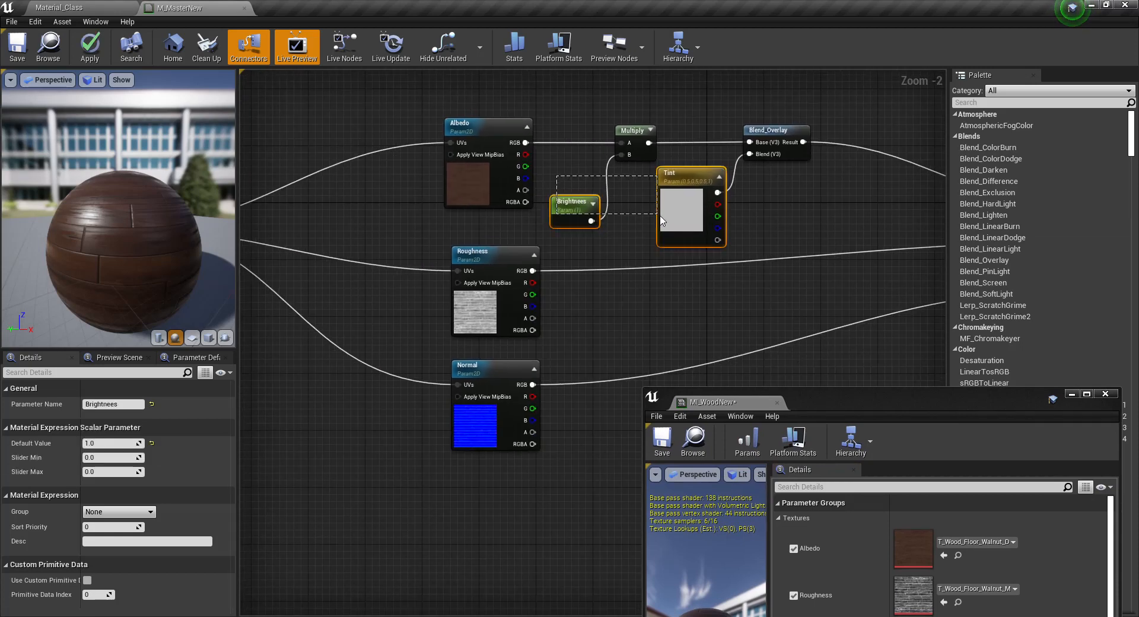
{"action": "left_click", "coordinate": [789, 205]}
{"action": "right_click_drag", "start_coordinate": [789, 205], "coordinate": [751, 247]}
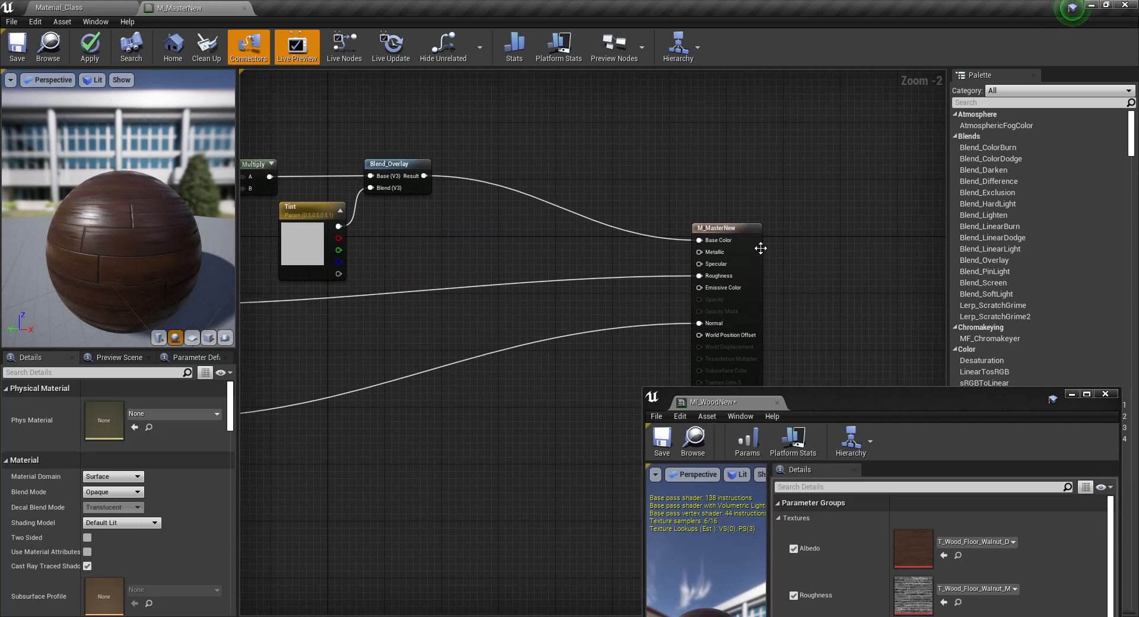
{"action": "left_click_drag", "start_coordinate": [750, 246], "coordinate": [841, 258]}
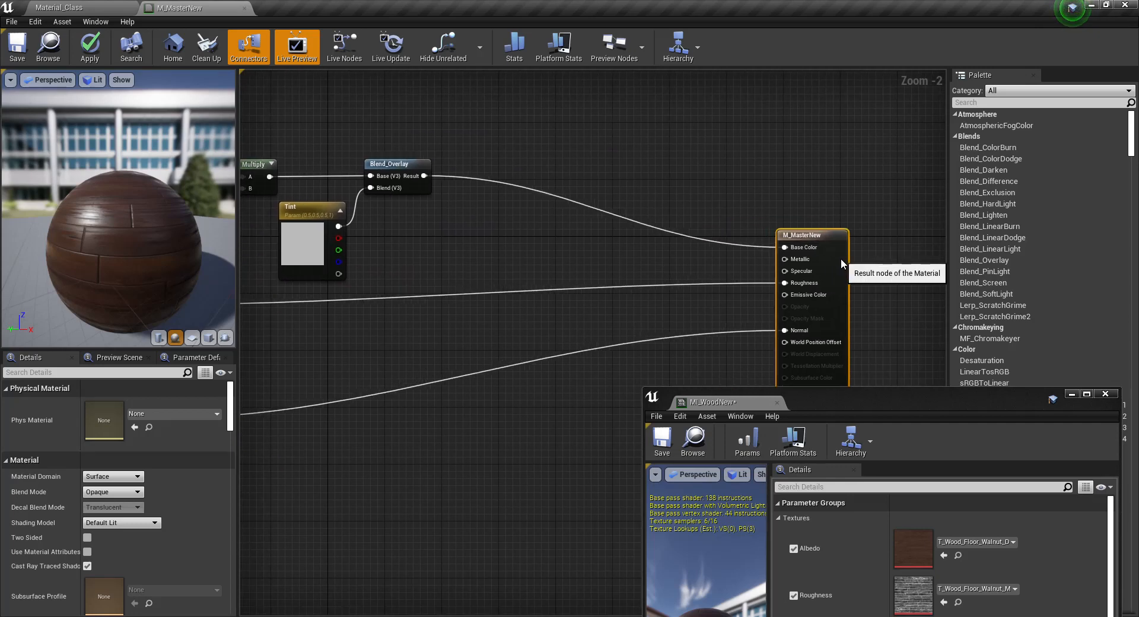
Disconnect Blend_Overlay from Base Color and add a Desaturation node between Blend_Overlay and the result node.
{"action": "right_click_drag", "start_coordinate": [459, 237], "coordinate": [533, 259]}
{"action": "left_click", "coordinate": [498, 197], "text": "alt"}
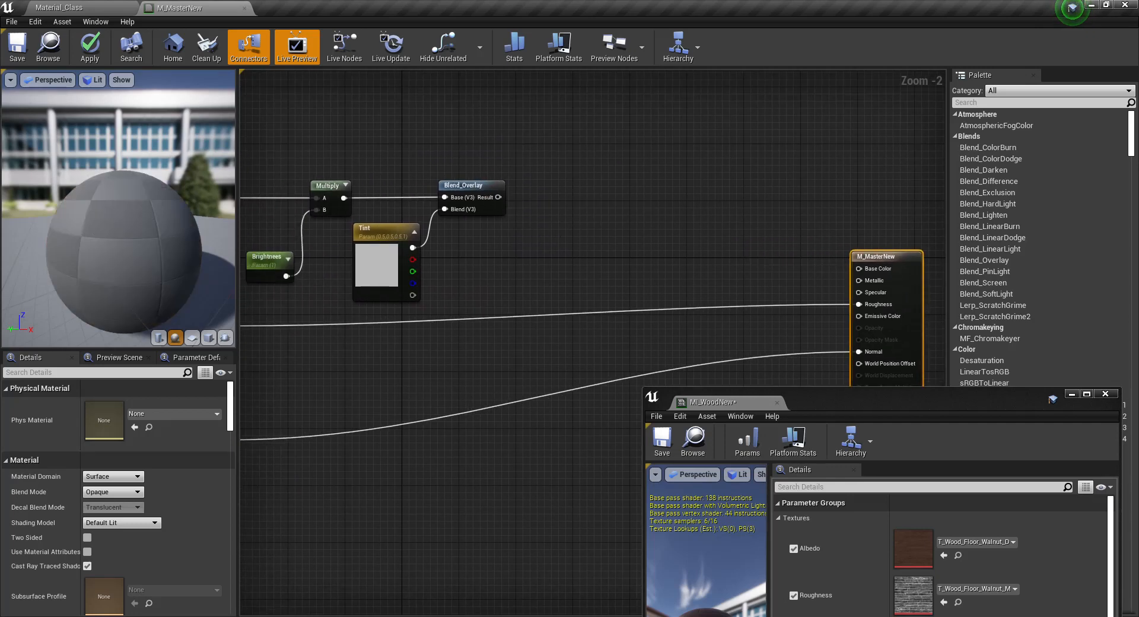
{"action": "right_click_drag", "start_coordinate": [555, 219], "coordinate": [610, 219]}
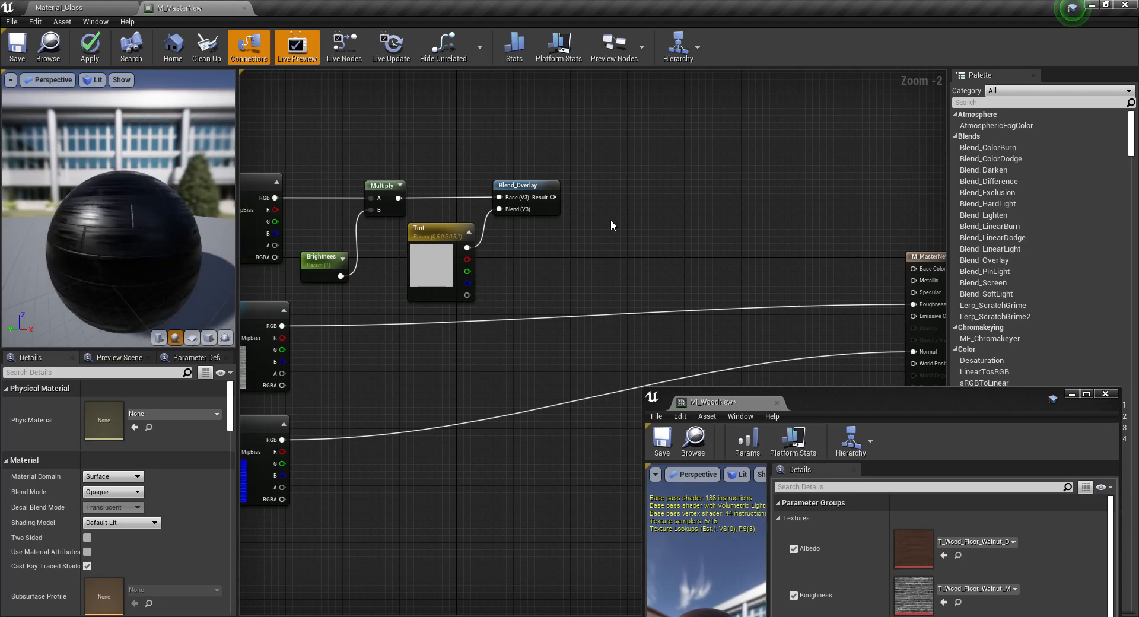
{"action": "right_click", "coordinate": [595, 262]}
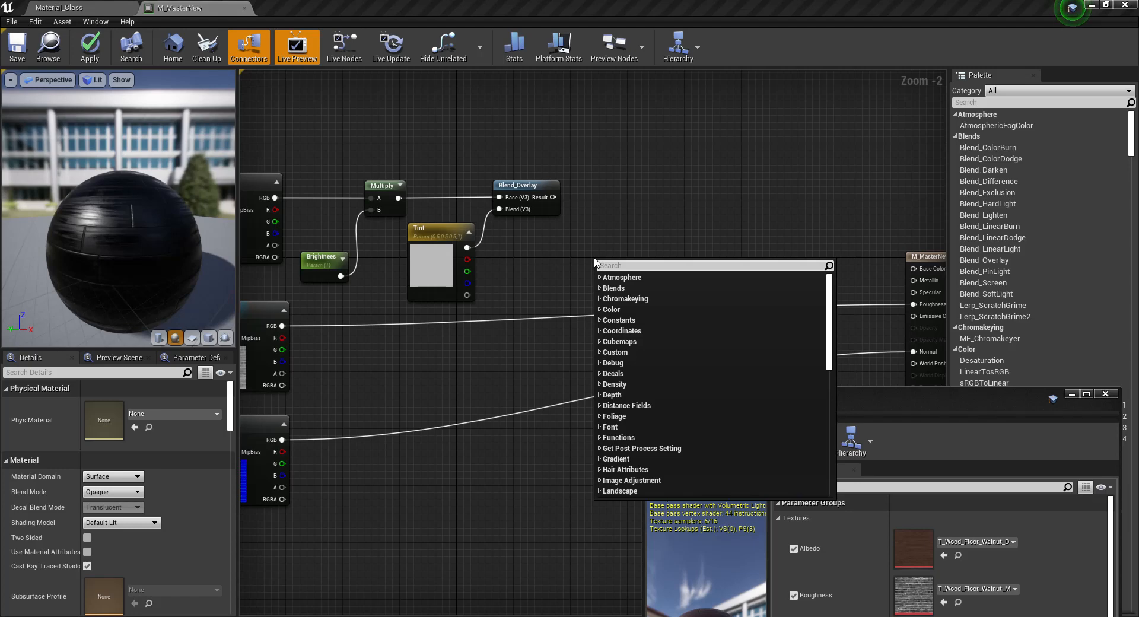
{"action": "type", "text": "desatur"}
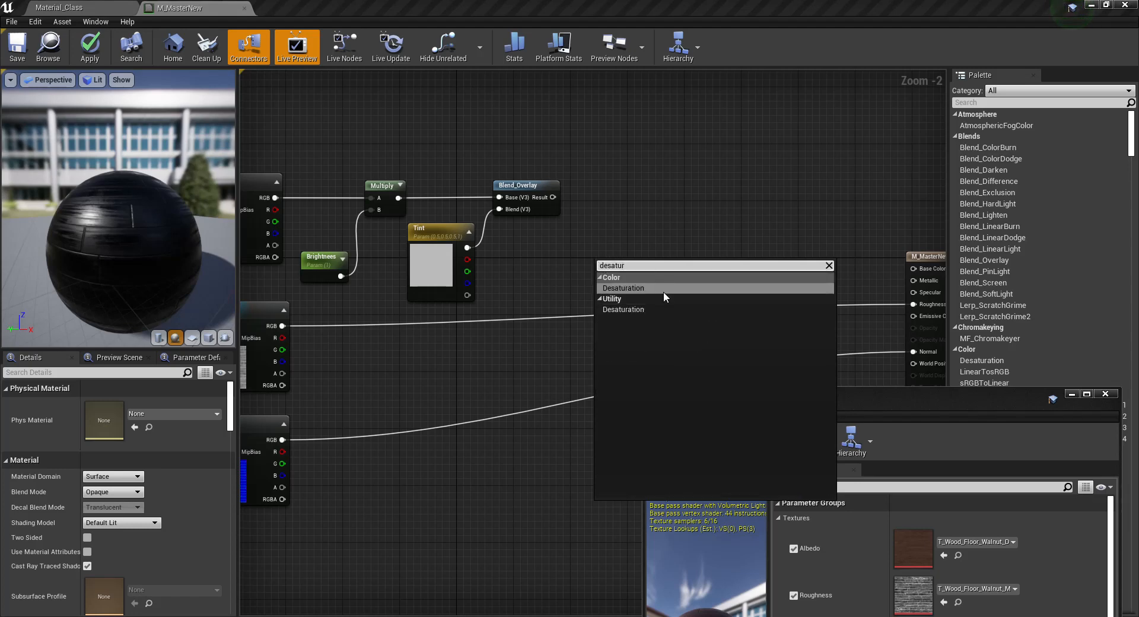
{"action": "left_click", "coordinate": [662, 289]}
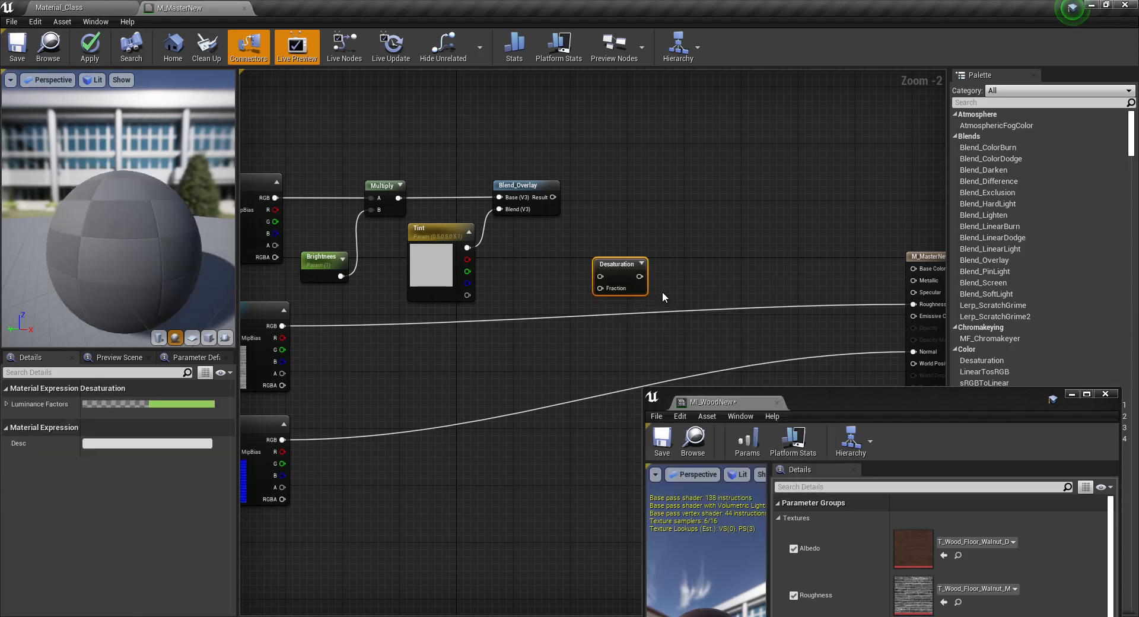
{"action": "left_click_drag", "start_coordinate": [623, 265], "coordinate": [667, 194]}
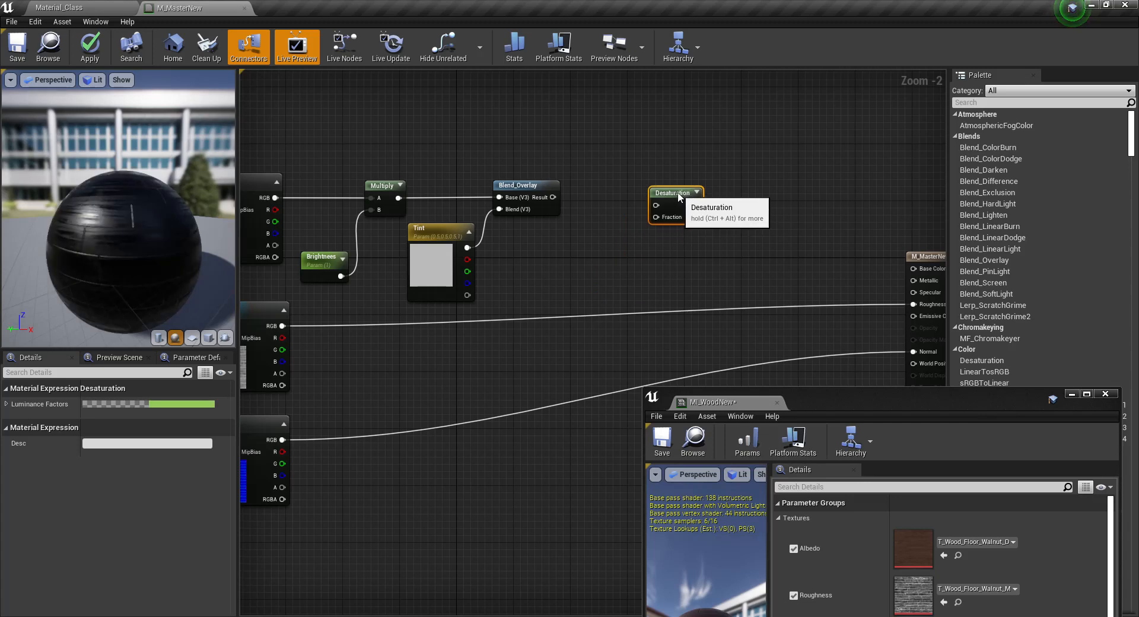
Connect the Blend_Overlay Result to the aligned Desaturation node's unnamed color input and add a Constant node below them.
{"action": "scroll", "coordinate": [572, 276], "scroll_direction": "up", "scroll_amount": 2}
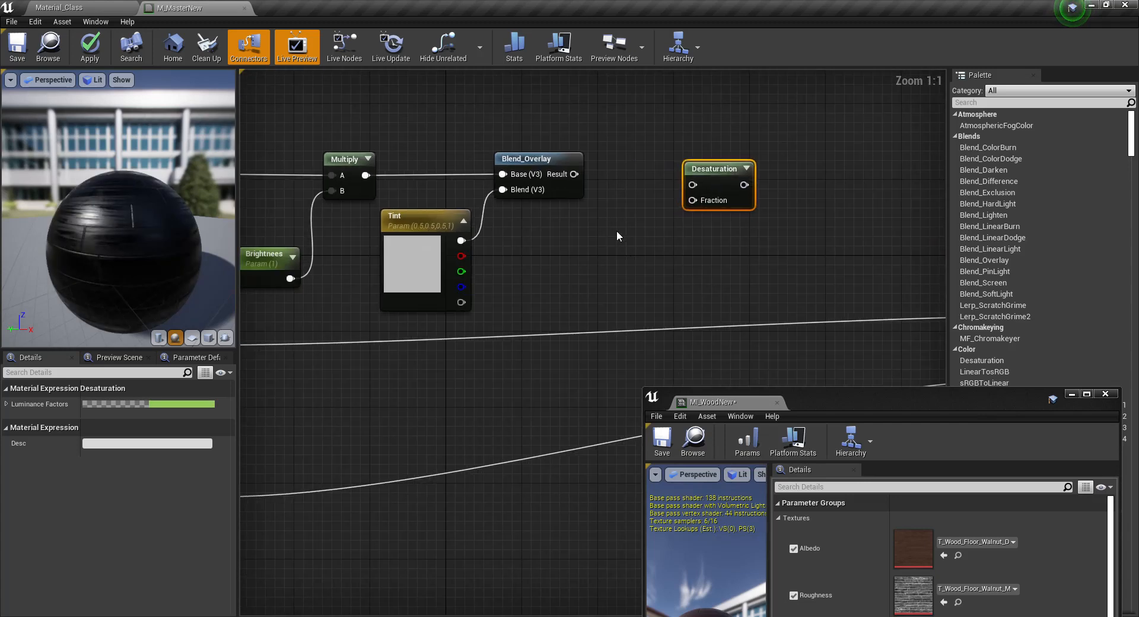
{"action": "left_click", "coordinate": [629, 239]}
{"action": "left_click_drag", "start_coordinate": [573, 174], "coordinate": [717, 160]}
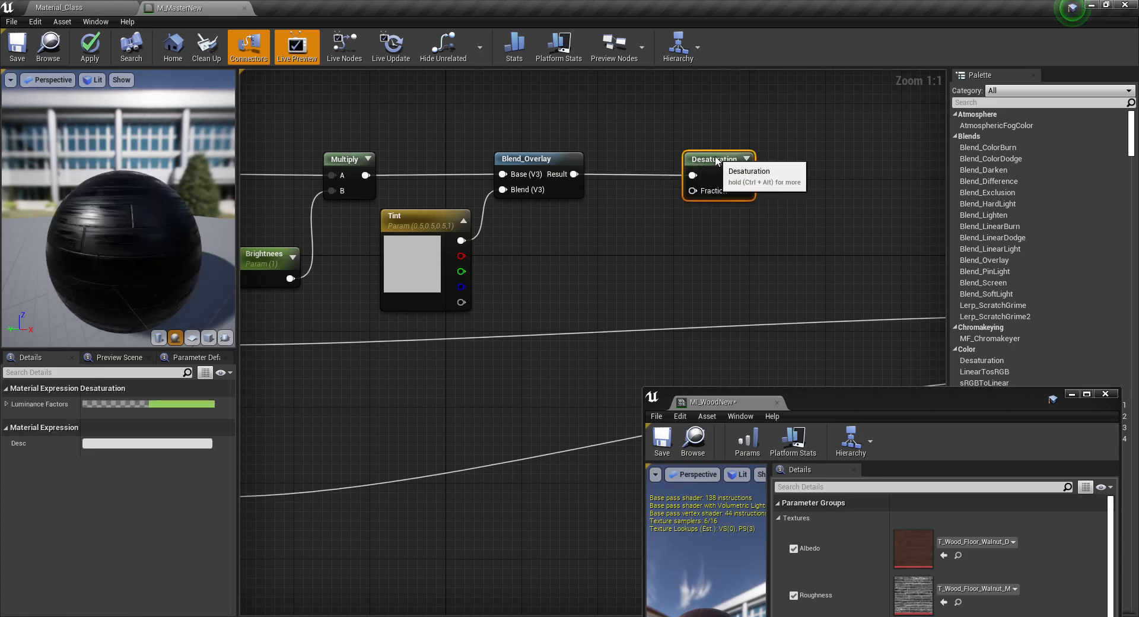
{"action": "left_click", "coordinate": [620, 259]}
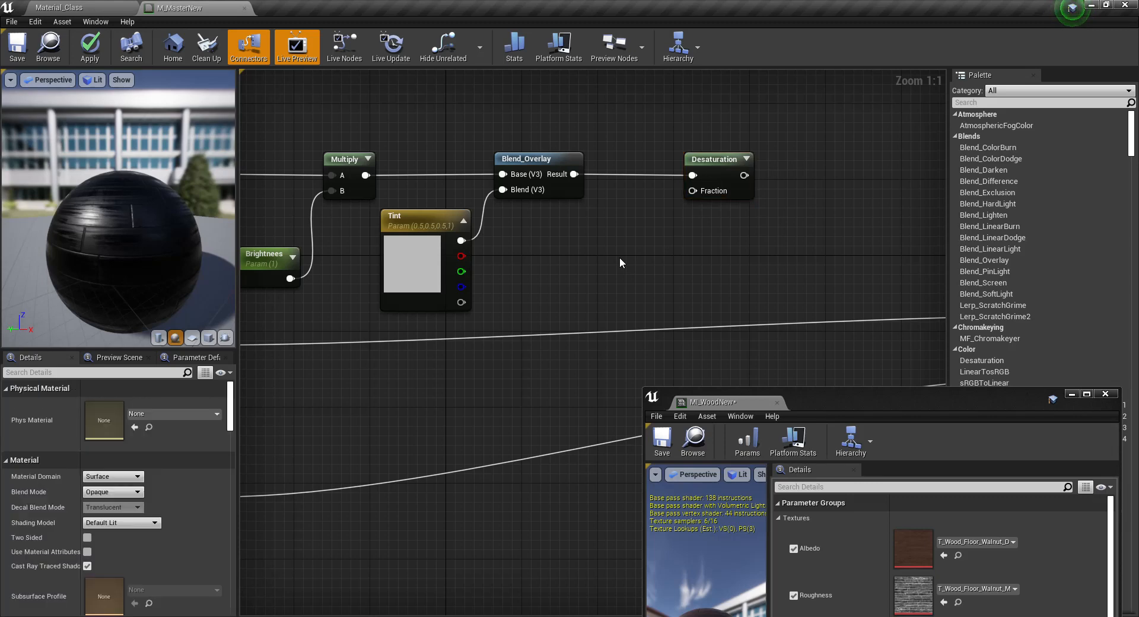
{"action": "left_click", "coordinate": [592, 254]}
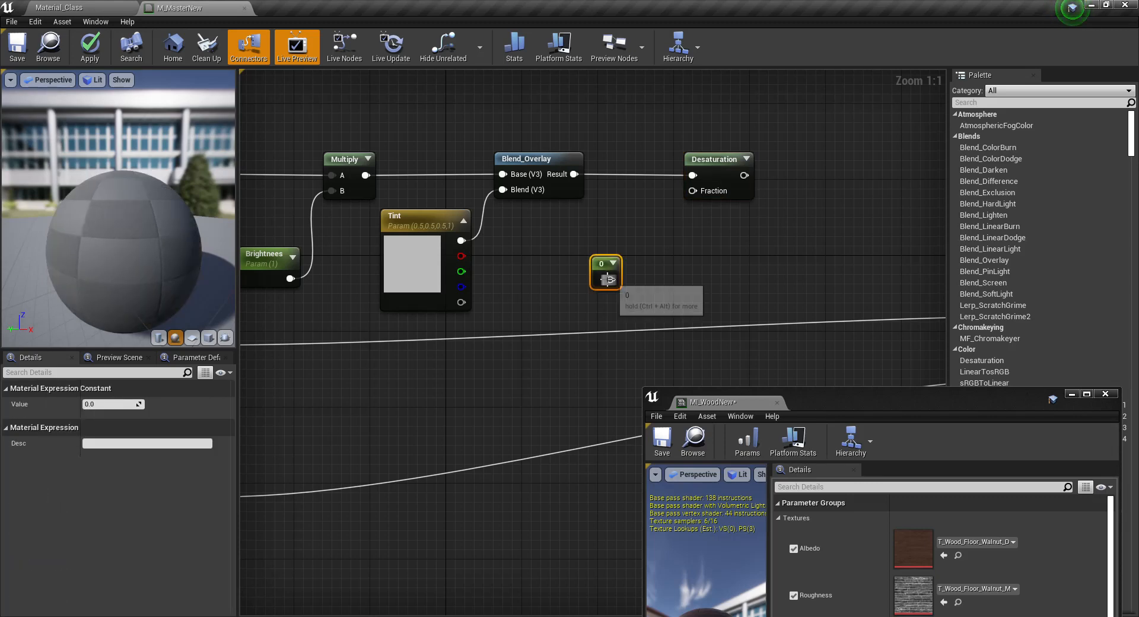
Wire the constant into Desaturation's Fraction input and the Desaturation output into Base Color, clear the instance window off the result node, and save M_MasterNew.
{"action": "left_click_drag", "start_coordinate": [611, 279], "coordinate": [692, 191]}
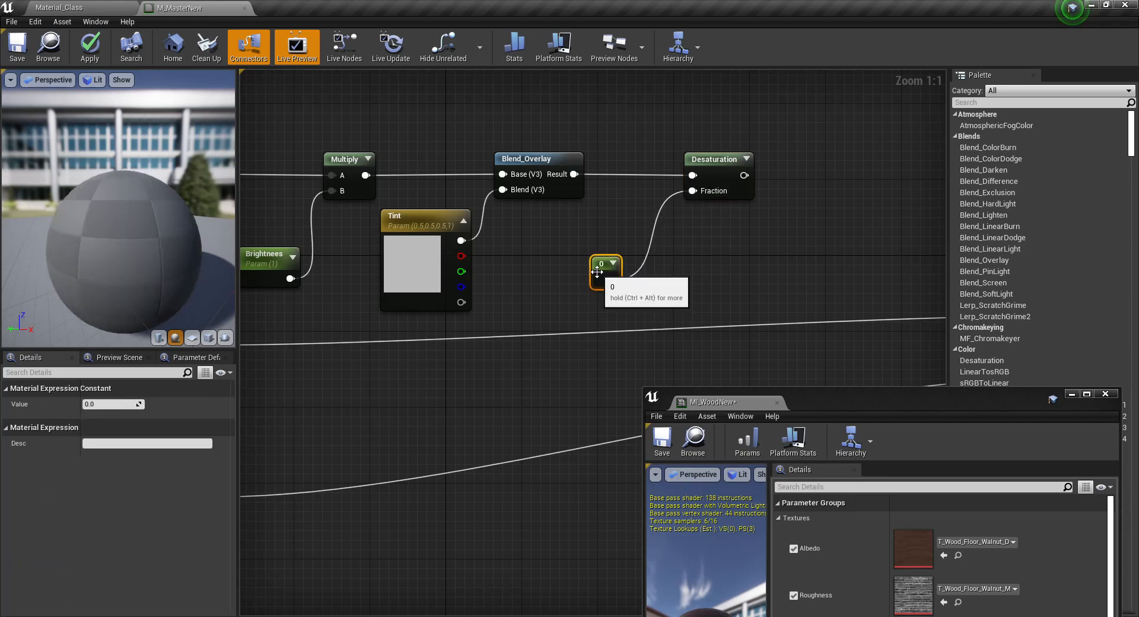
{"action": "left_click_drag", "start_coordinate": [598, 266], "coordinate": [577, 257]}
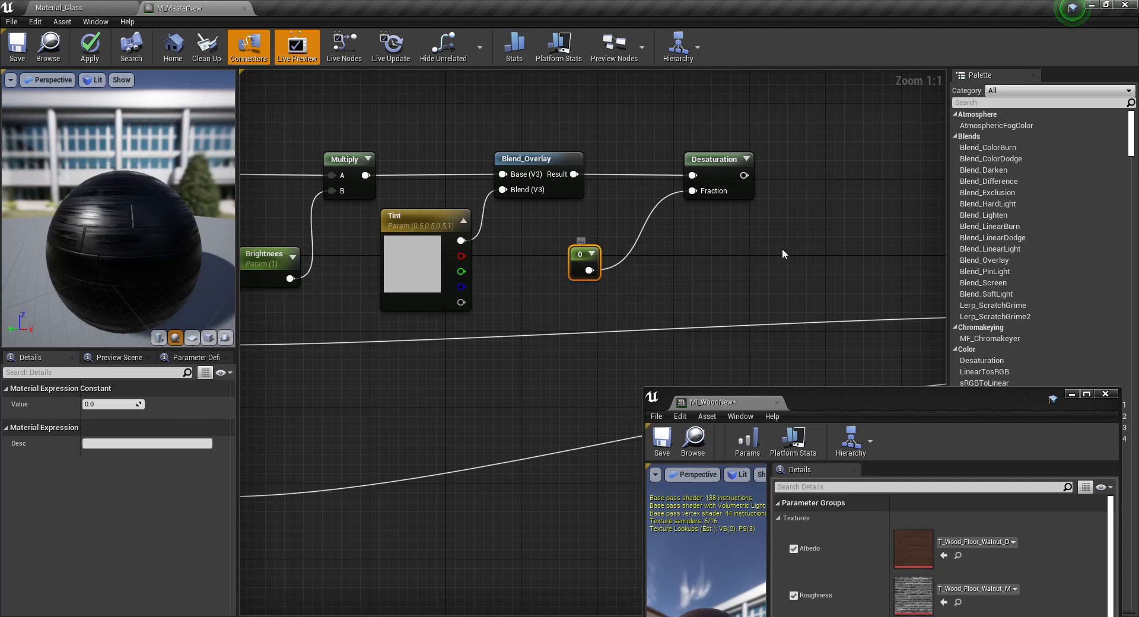
{"action": "right_click_drag", "start_coordinate": [782, 248], "coordinate": [607, 244]}
{"action": "scroll", "coordinate": [604, 206], "scroll_direction": "down", "scroll_amount": 1}
{"action": "left_click_drag", "start_coordinate": [572, 175], "coordinate": [847, 261]}
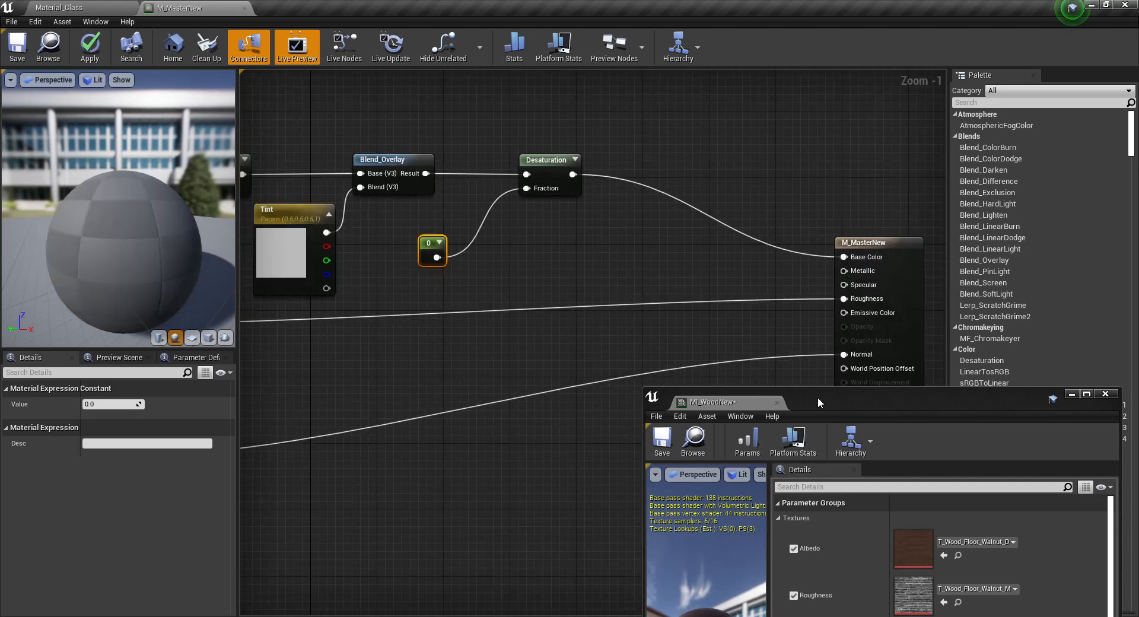
{"action": "left_click_drag", "start_coordinate": [817, 397], "coordinate": [748, 565]}
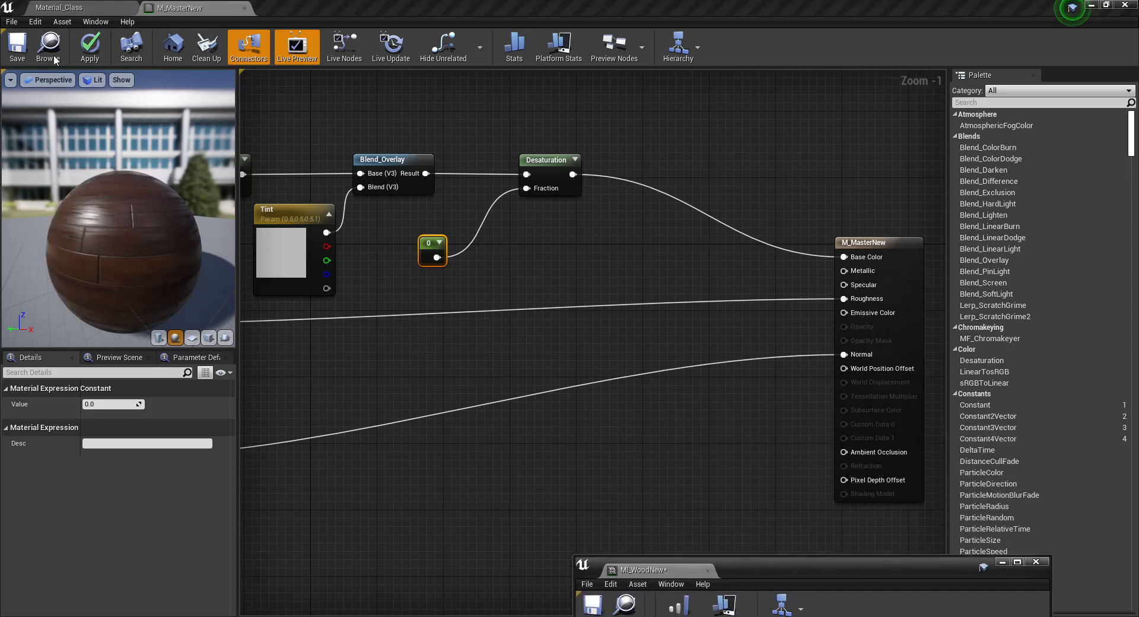
{"action": "left_click", "coordinate": [18, 46]}
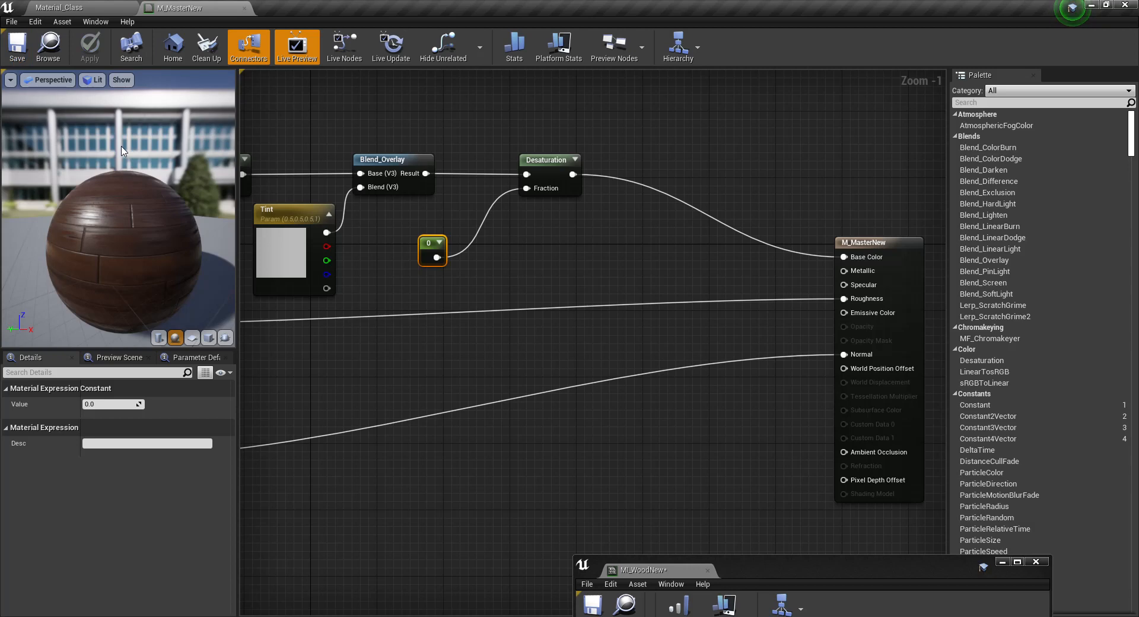
Convert the constant feeding Desaturation into a parameter named Saturation and save the master material.
{"action": "right_click_drag", "start_coordinate": [503, 254], "coordinate": [627, 241]}
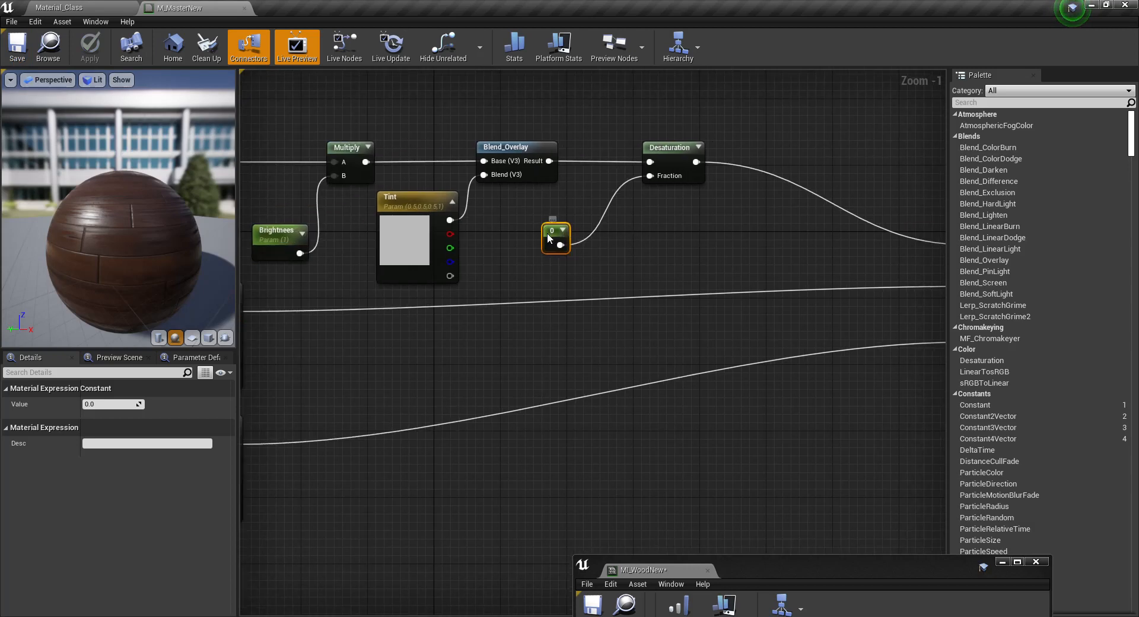
{"action": "right_click", "coordinate": [546, 232]}
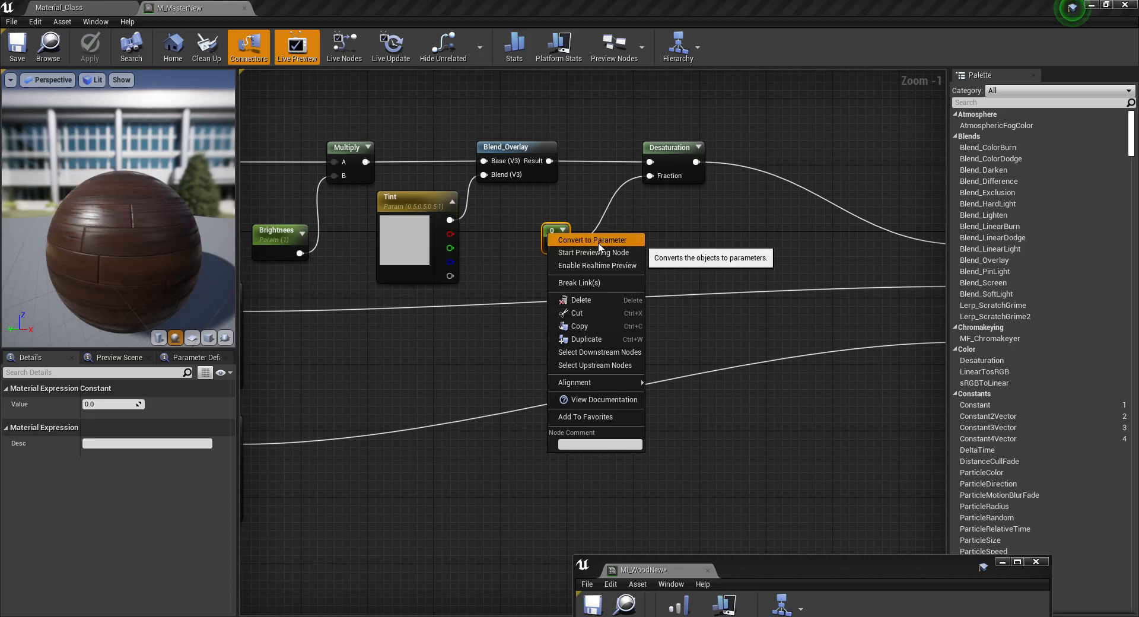
{"action": "left_click", "coordinate": [599, 240]}
{"action": "type", "text": "Satu"}
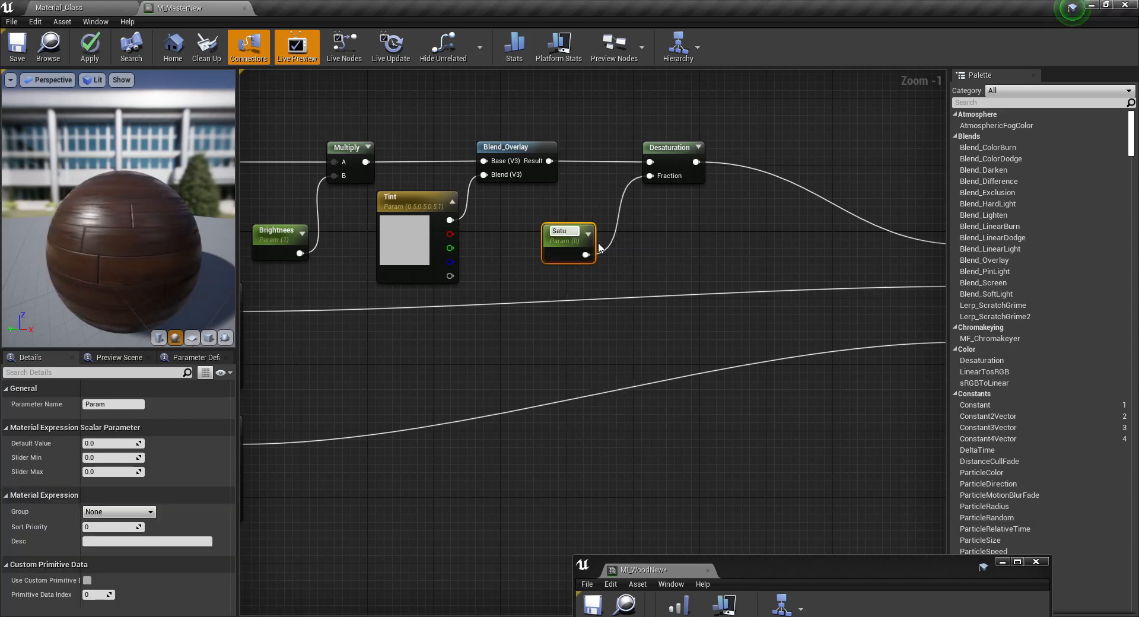
{"action": "type", "text": "ration"}
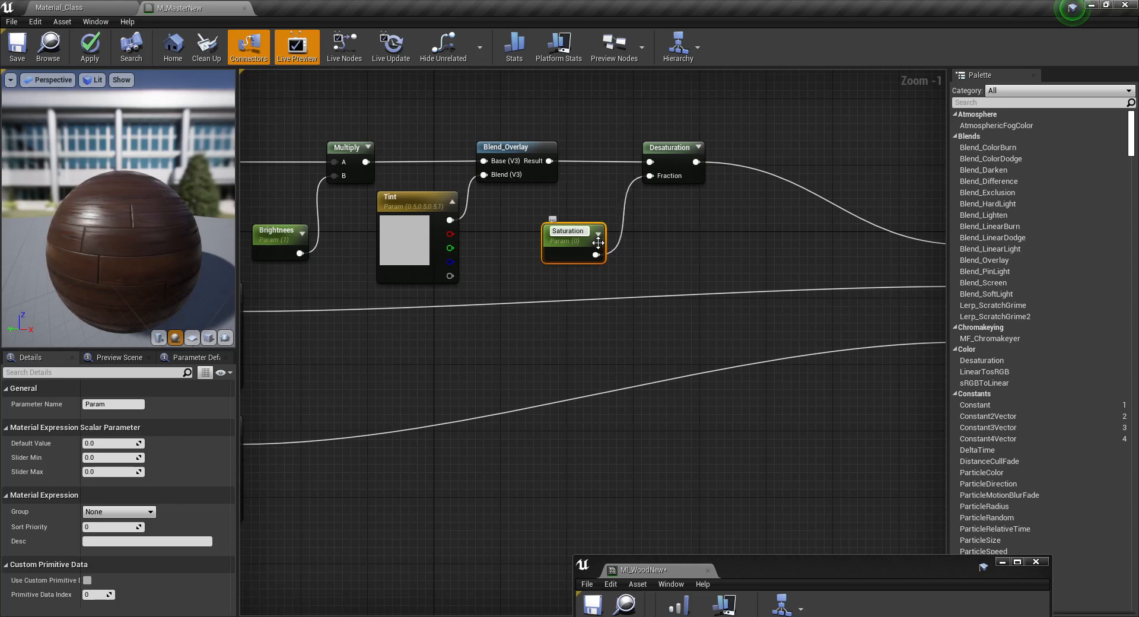
{"action": "key", "text": "Return"}
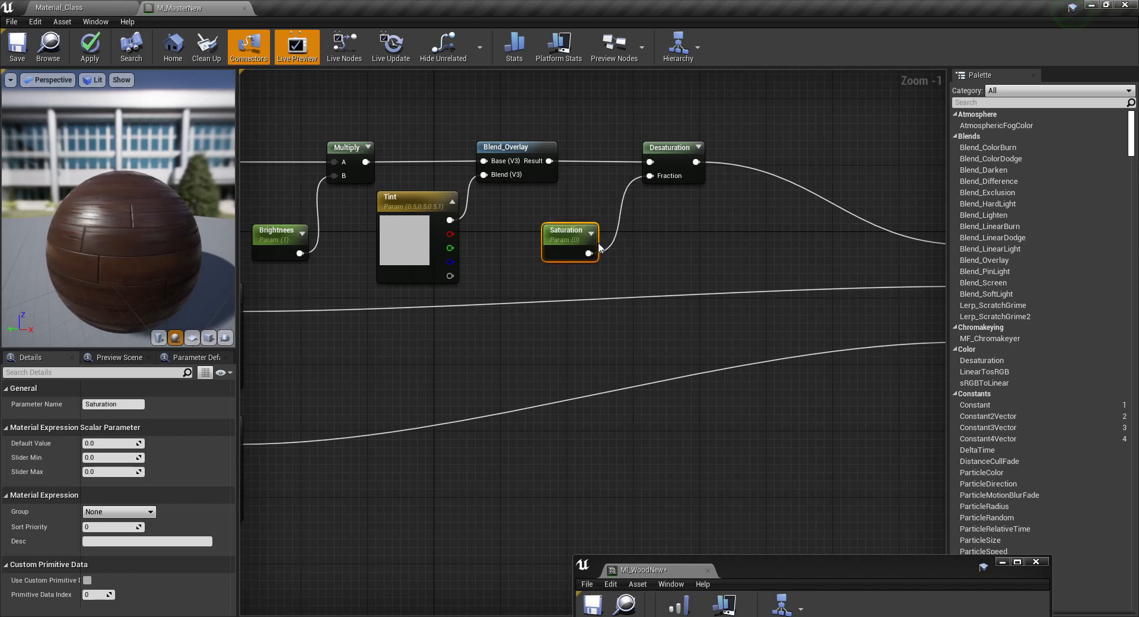
{"action": "left_click", "coordinate": [15, 52]}
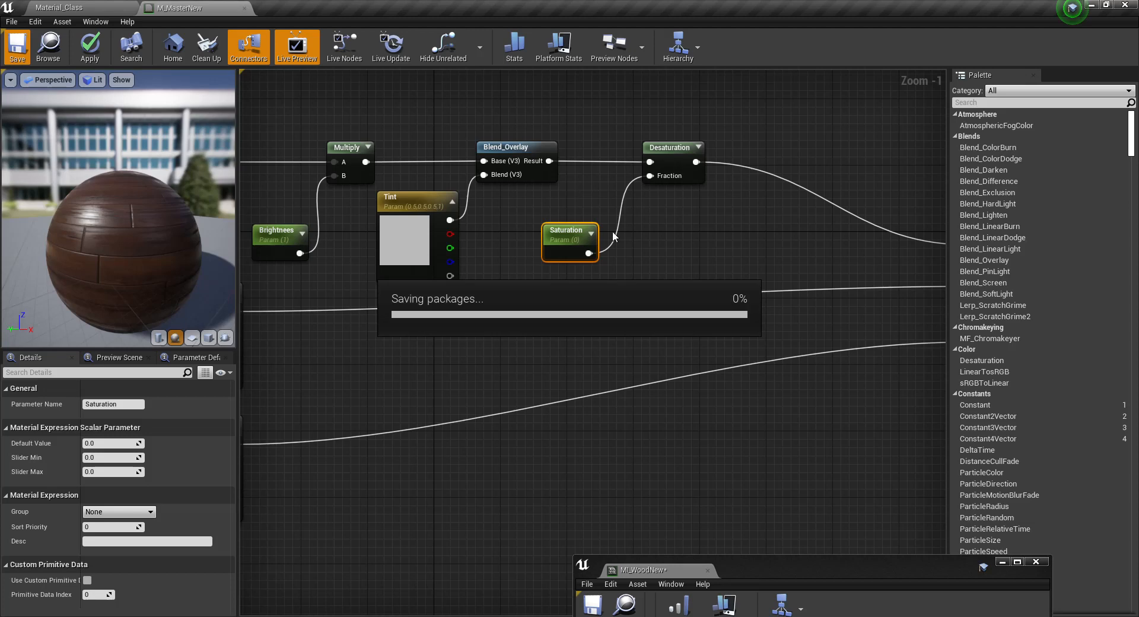
{"action": "left_click_drag", "start_coordinate": [100, 225], "coordinate": [163, 272]}
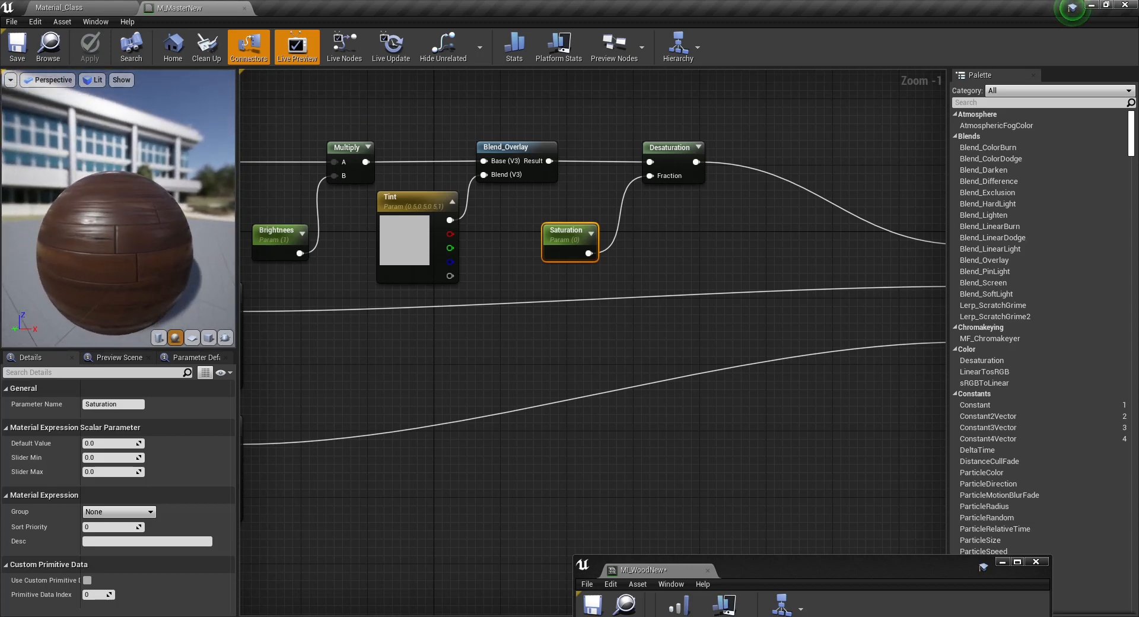
Show the Material_Class level, place the MI_WoodNew window beside the preview mesh, and enable the instance's Saturation override.
{"action": "left_click", "coordinate": [62, 8]}
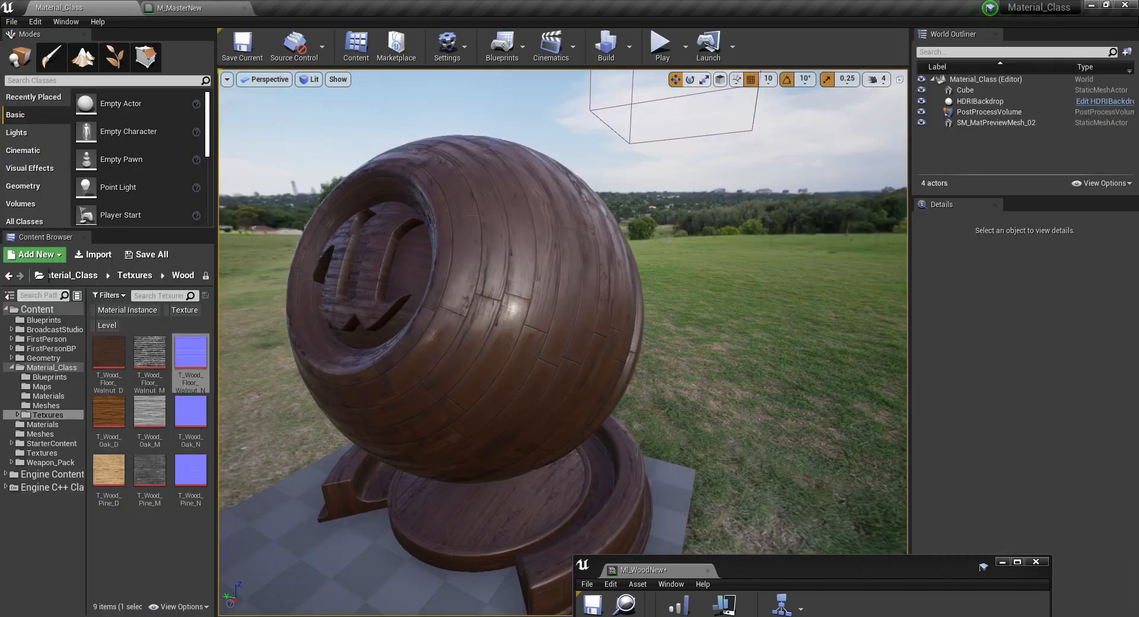
{"action": "left_click_drag", "start_coordinate": [775, 571], "coordinate": [865, 158]}
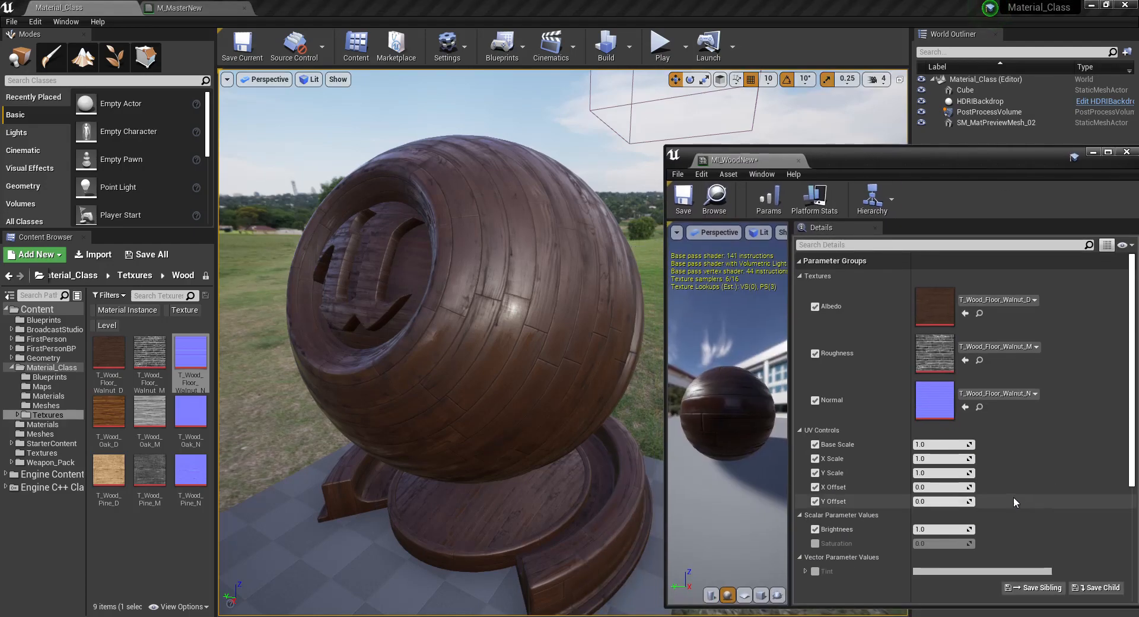
{"action": "scroll", "coordinate": [1003, 475], "scroll_direction": "down", "scroll_amount": 3}
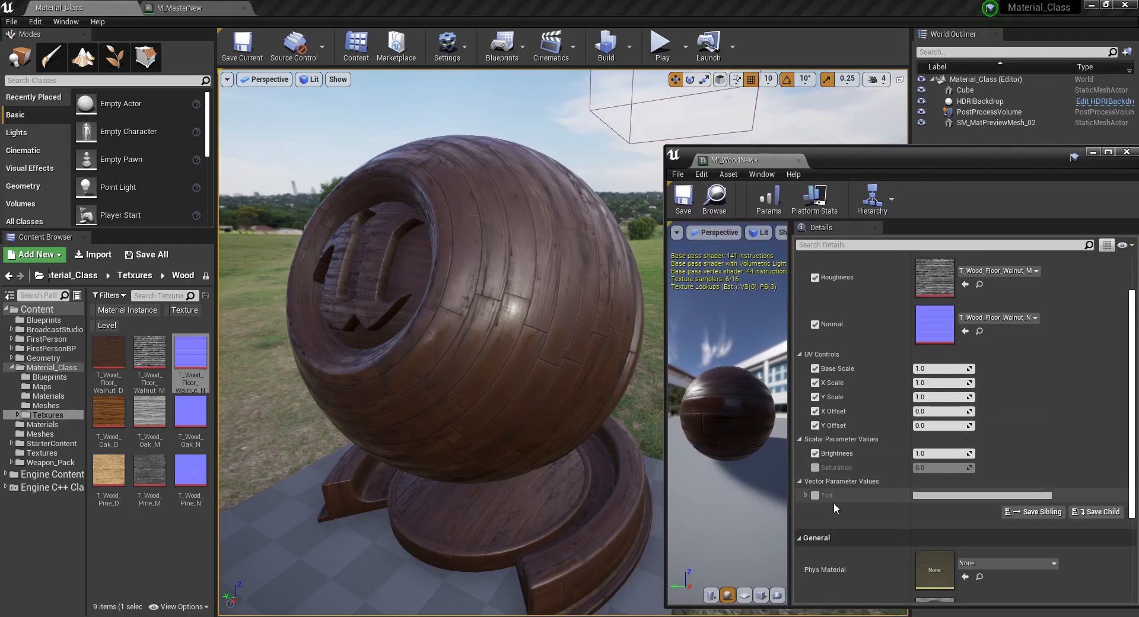
{"action": "scroll", "coordinate": [862, 461], "scroll_direction": "up", "scroll_amount": 1}
{"action": "scroll", "coordinate": [863, 461], "scroll_direction": "up", "scroll_amount": 3}
{"action": "scroll", "coordinate": [863, 461], "scroll_direction": "down", "scroll_amount": 3}
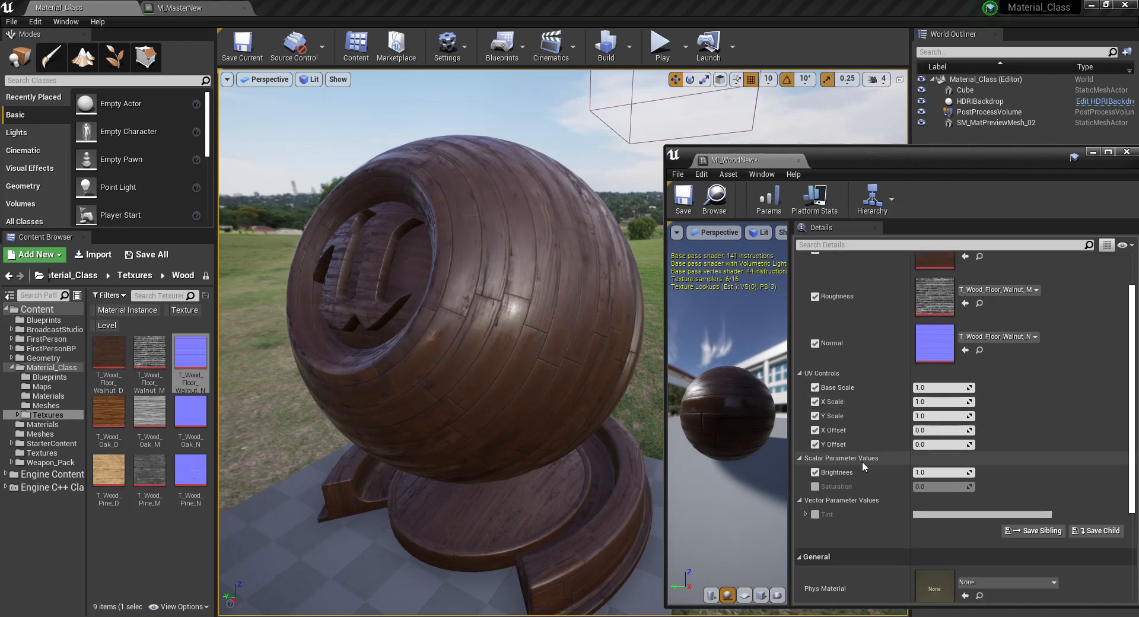
{"action": "left_click", "coordinate": [817, 488]}
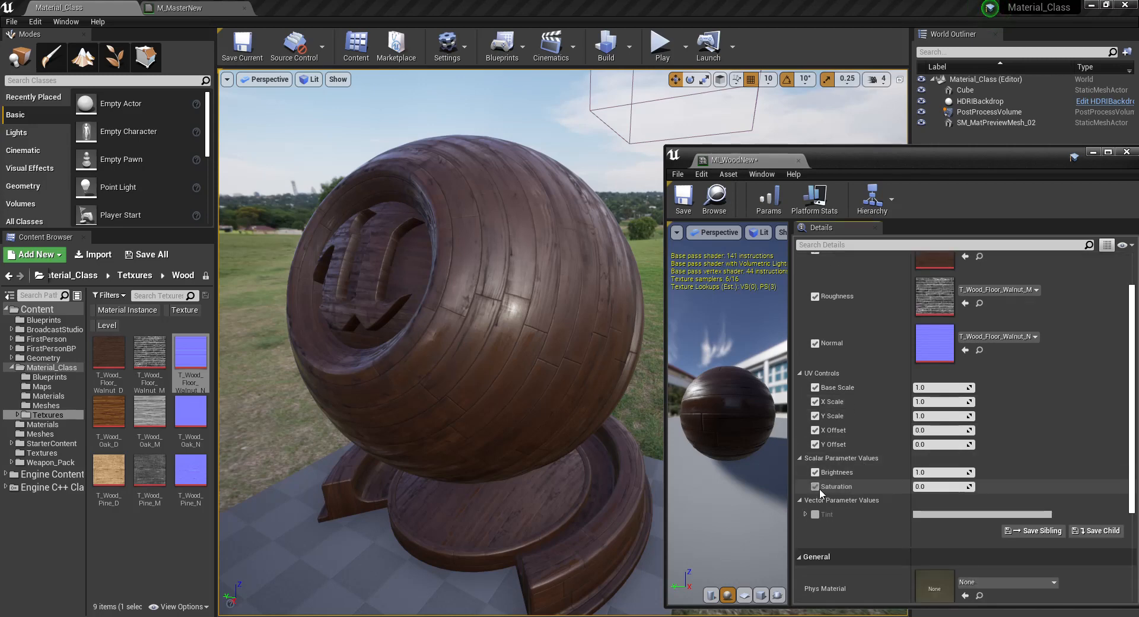
Try Saturation values of about 1.1 and 1 in MI_WoodNew and reset the parameter to its default.
{"action": "left_click_drag", "start_coordinate": [936, 487], "coordinate": [964, 487]}
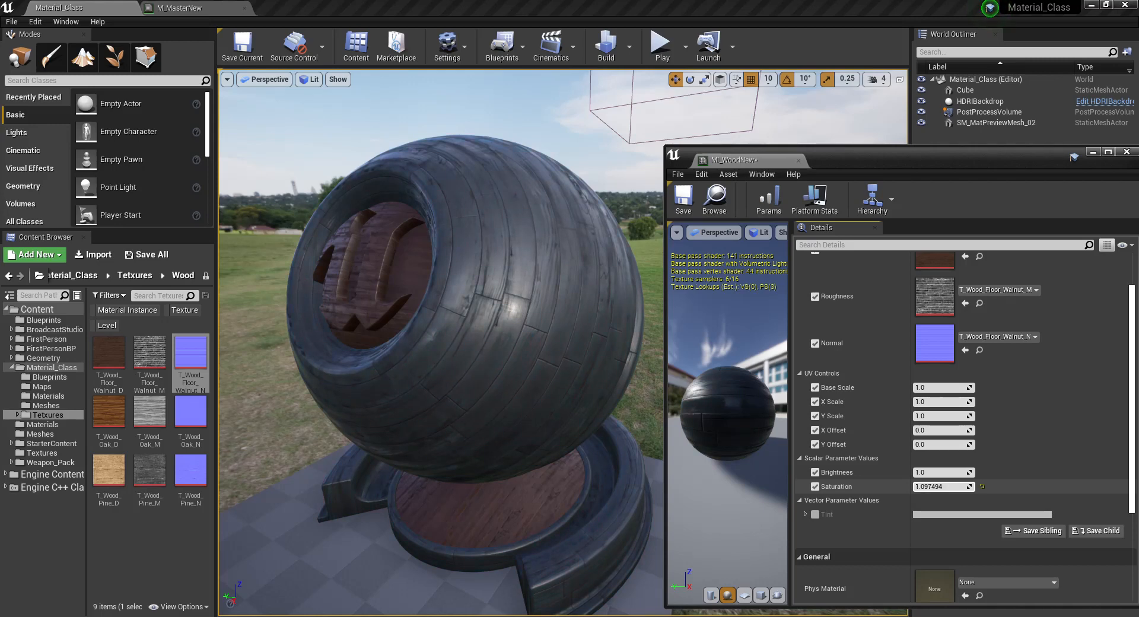
{"action": "left_click", "coordinate": [937, 489]}
{"action": "type", "text": "1"}
{"action": "key", "text": "Return"}
{"action": "left_click", "coordinate": [981, 487]}
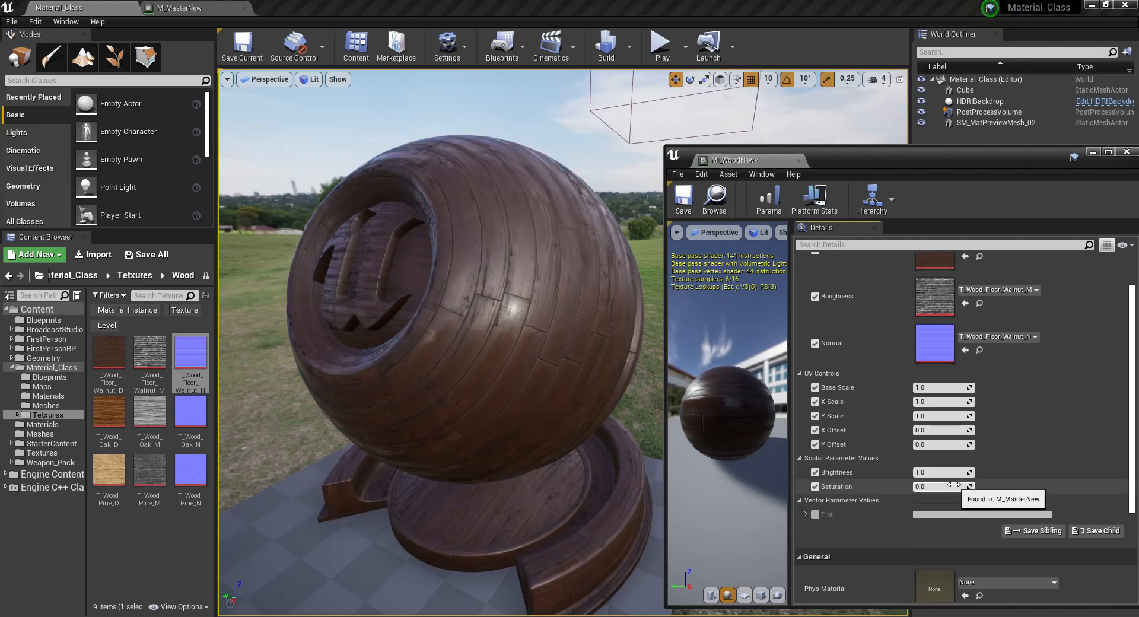
Return to the M_MasterNew graph, disconnect Saturation from the Desaturation Fraction, and add a OneMinus node between them.
{"action": "left_click", "coordinate": [220, 8]}
{"action": "left_click_drag", "start_coordinate": [881, 155], "coordinate": [787, 397]}
{"action": "scroll", "coordinate": [596, 267], "scroll_direction": "up", "scroll_amount": 1}
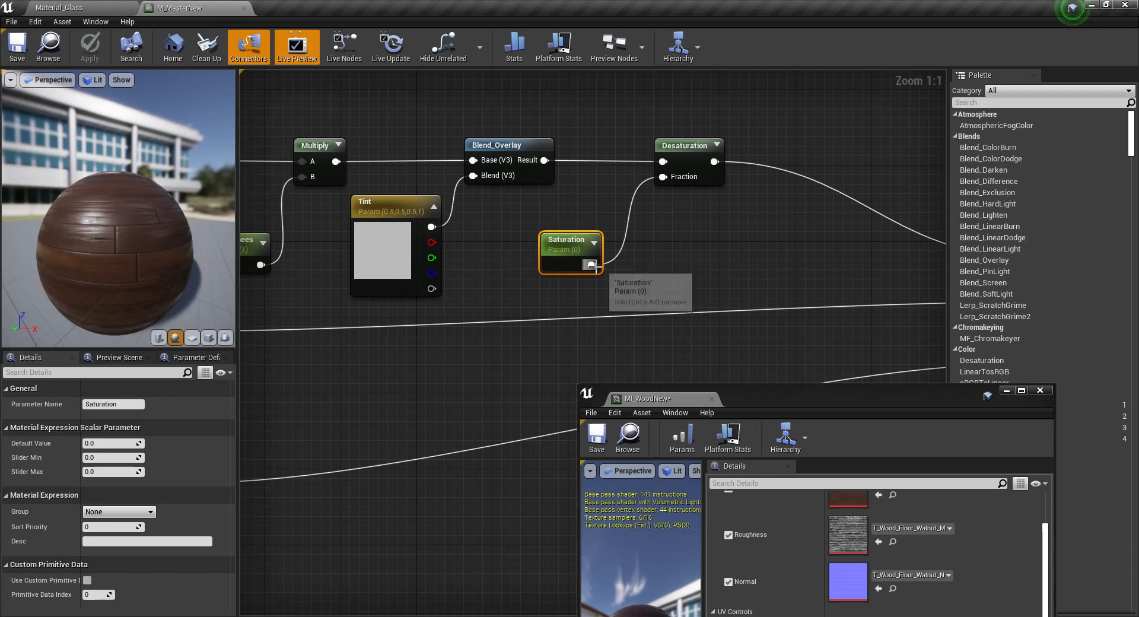
{"action": "left_click", "coordinate": [591, 265], "text": "alt"}
{"action": "right_click", "coordinate": [640, 261]}
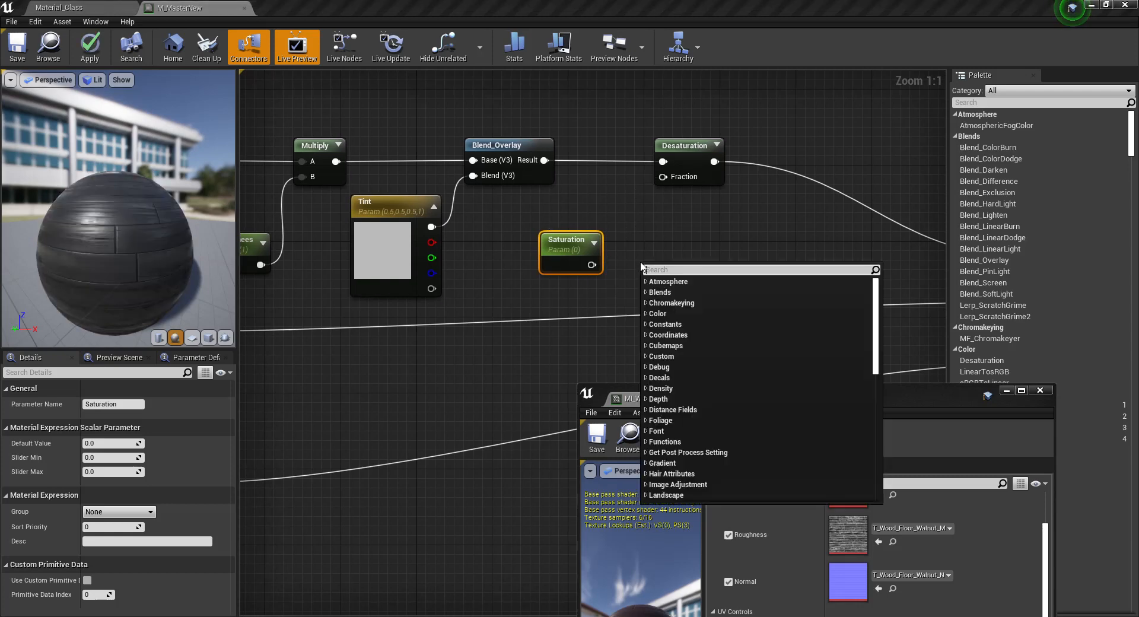
{"action": "type", "text": "minus"}
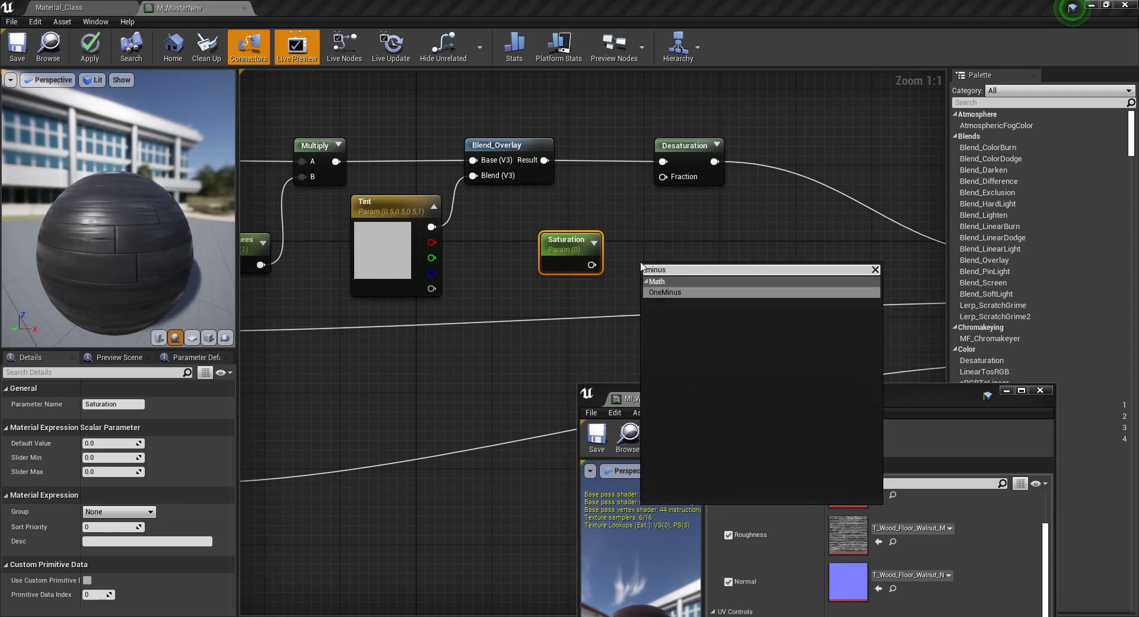
{"action": "left_click", "coordinate": [697, 290]}
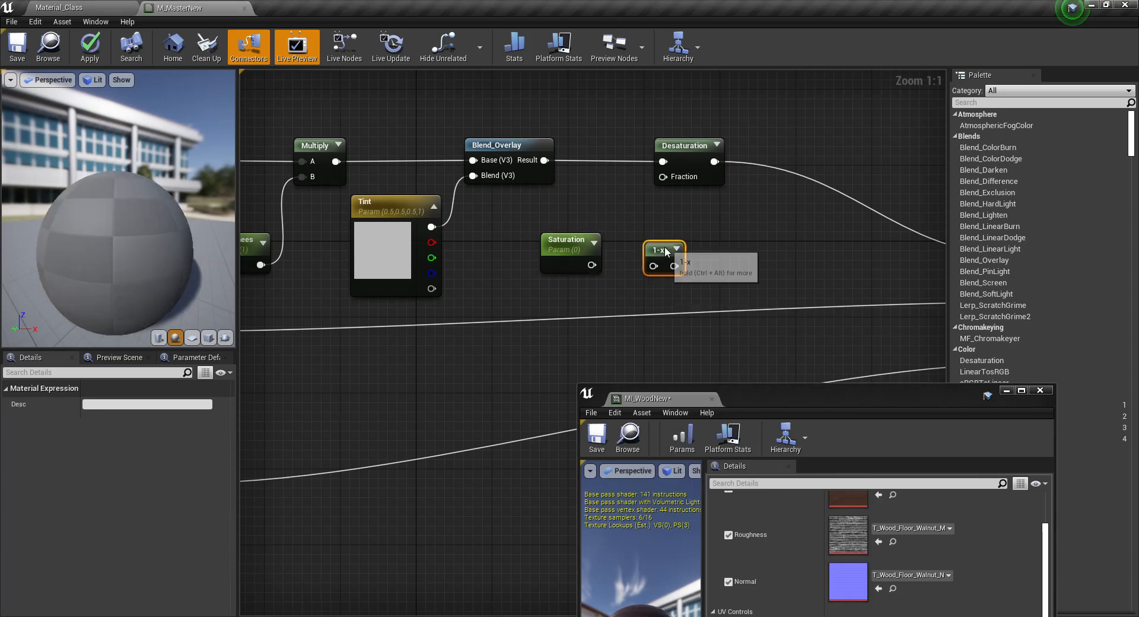
Route Saturation through the 1-x node into the Desaturation Fraction and shift both nodes away from Desaturation.
{"action": "left_click_drag", "start_coordinate": [592, 265], "coordinate": [663, 177]}
{"action": "left_click", "coordinate": [567, 243], "text": "ctrl"}
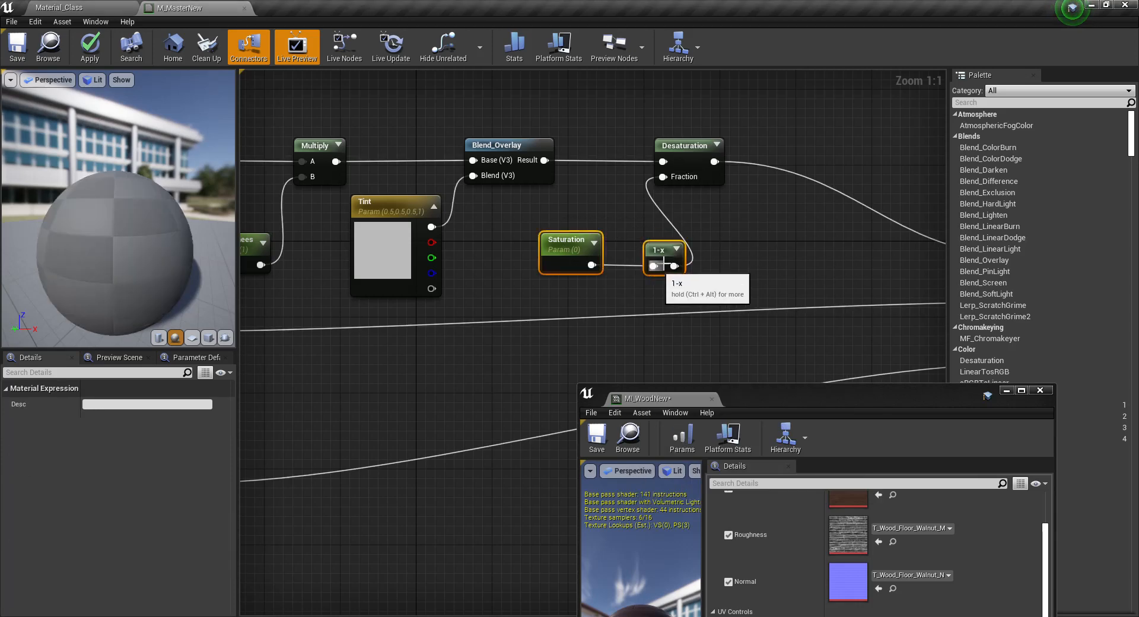
{"action": "left_click_drag", "start_coordinate": [661, 255], "coordinate": [613, 255]}
Set the Saturation parameter's default value to 1 and save M_MasterNew.
{"action": "left_click", "coordinate": [521, 252]}
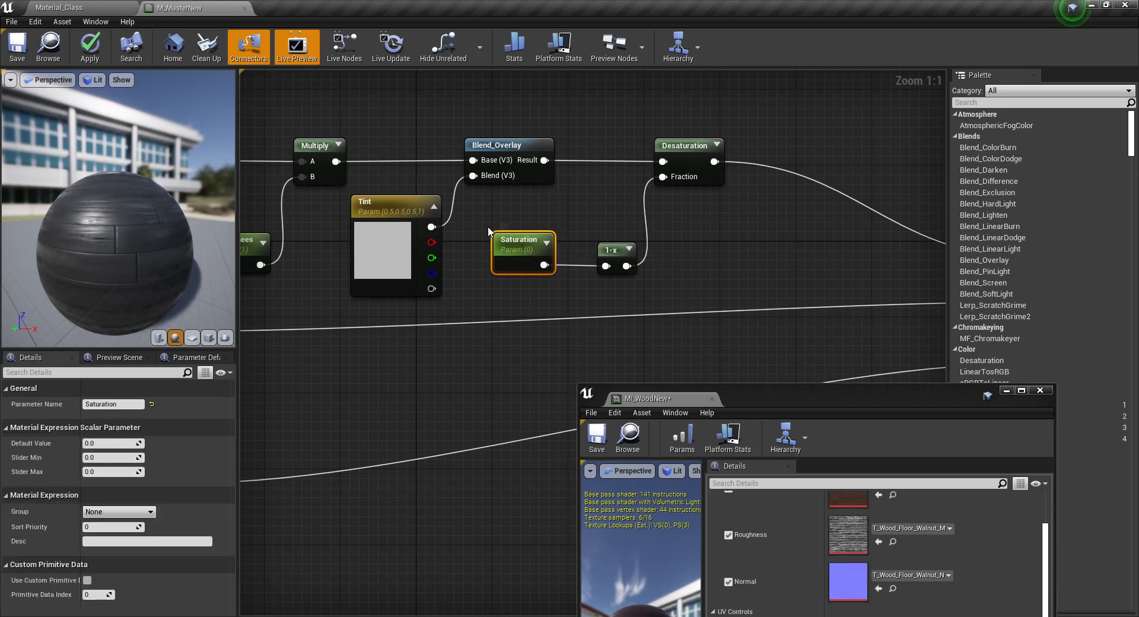
{"action": "left_click", "coordinate": [116, 443]}
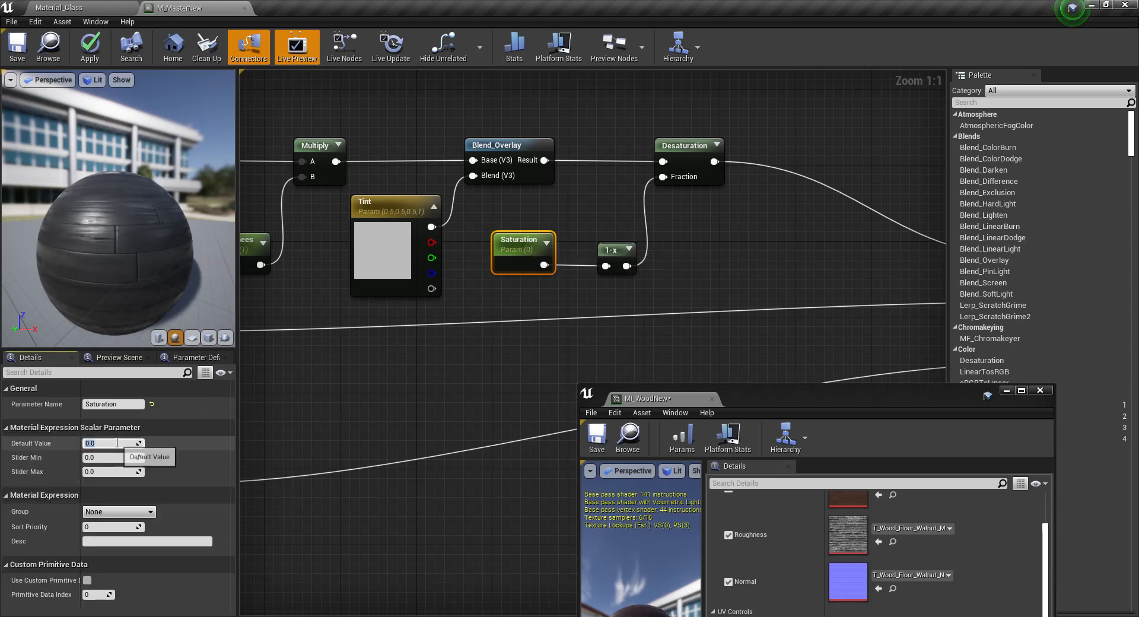
{"action": "type", "text": "1"}
{"action": "key", "text": "Return"}
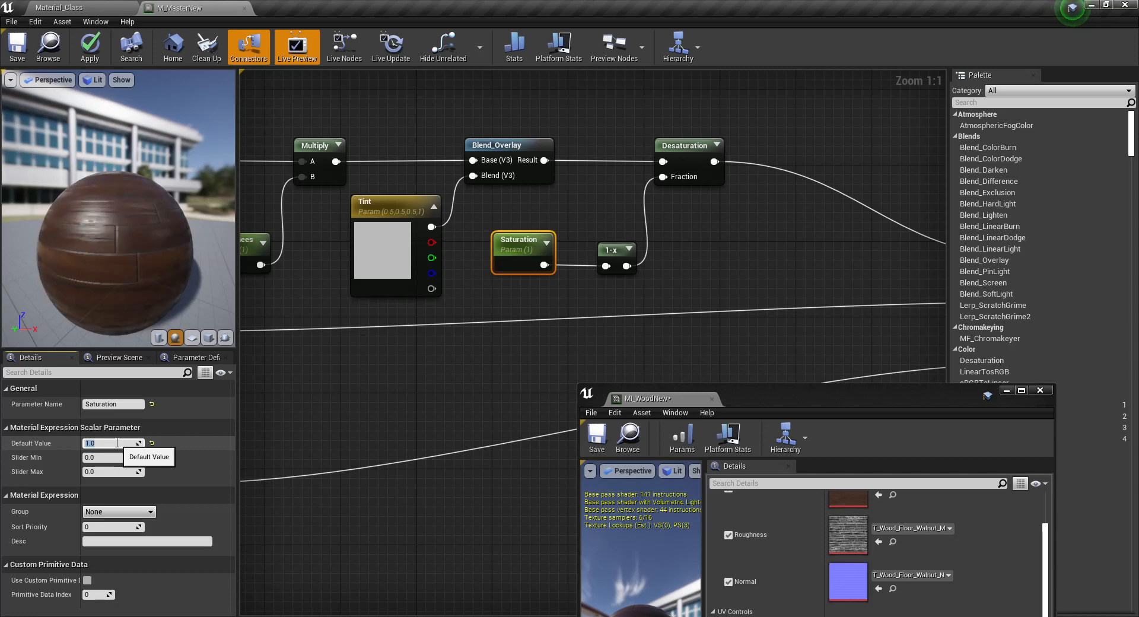
{"action": "left_click", "coordinate": [16, 50]}
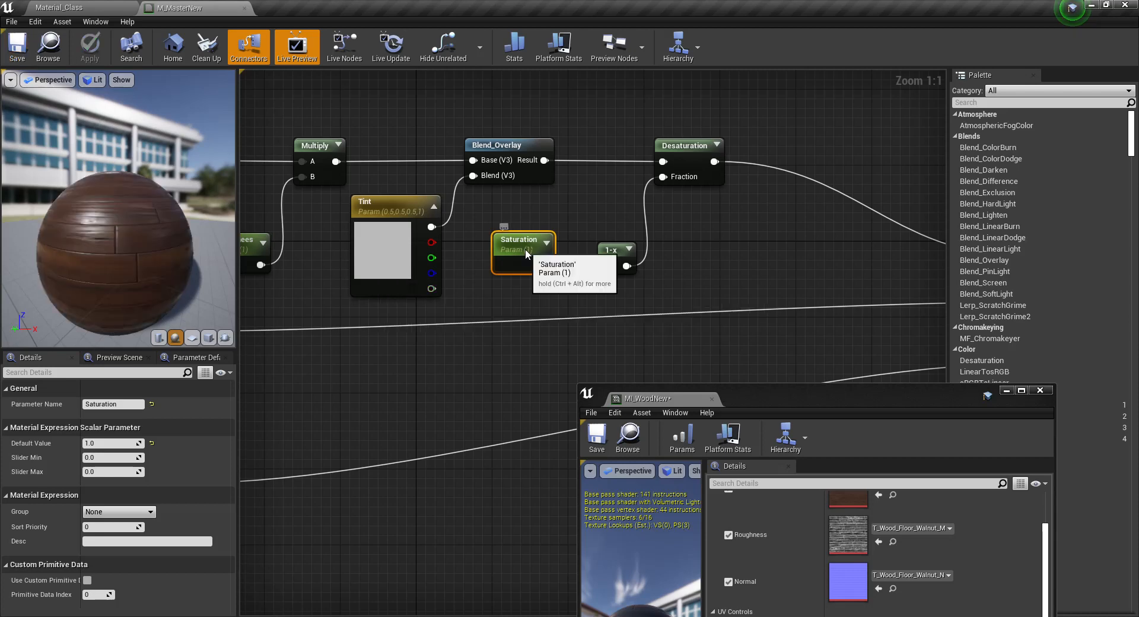
{"action": "right_click_drag", "start_coordinate": [698, 278], "coordinate": [507, 262]}
{"action": "right_click_drag", "start_coordinate": [565, 229], "coordinate": [583, 261]}
{"action": "right_click", "coordinate": [651, 174]}
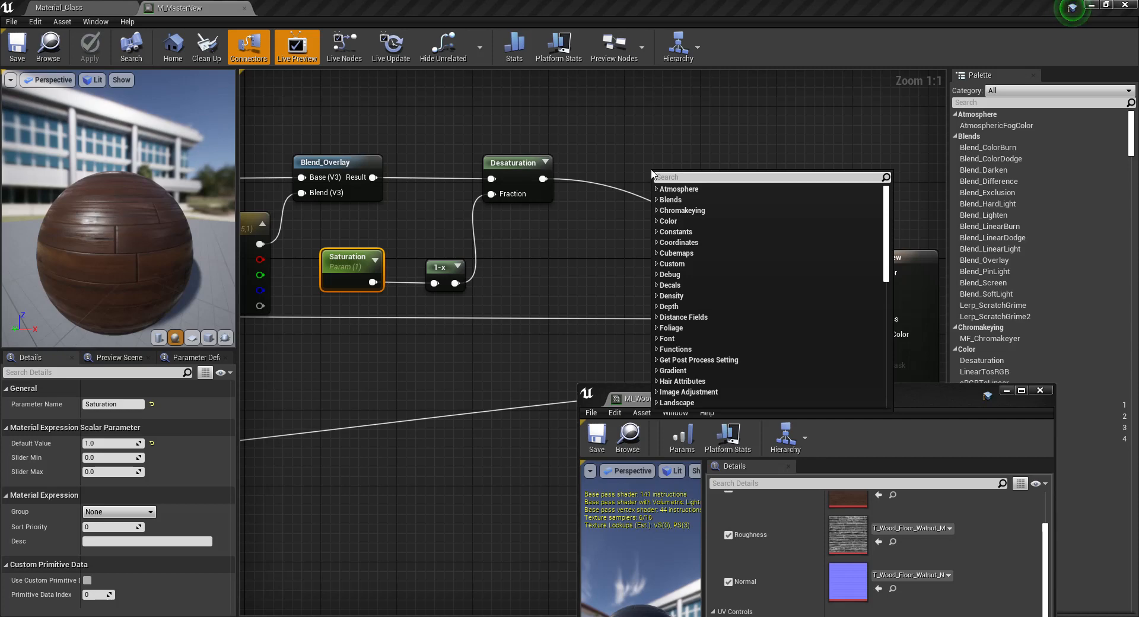
{"action": "key", "text": "Escape"}
{"action": "left_click", "coordinate": [558, 305]}
Assign the Brightness, Tint and Saturation parameter nodes together to a new parameter group named Color Controls.
{"action": "scroll", "coordinate": [558, 305], "scroll_direction": "down", "scroll_amount": 4}
{"action": "right_click_drag", "start_coordinate": [540, 315], "coordinate": [771, 265]}
{"action": "scroll", "coordinate": [643, 279], "scroll_direction": "up", "scroll_amount": 2}
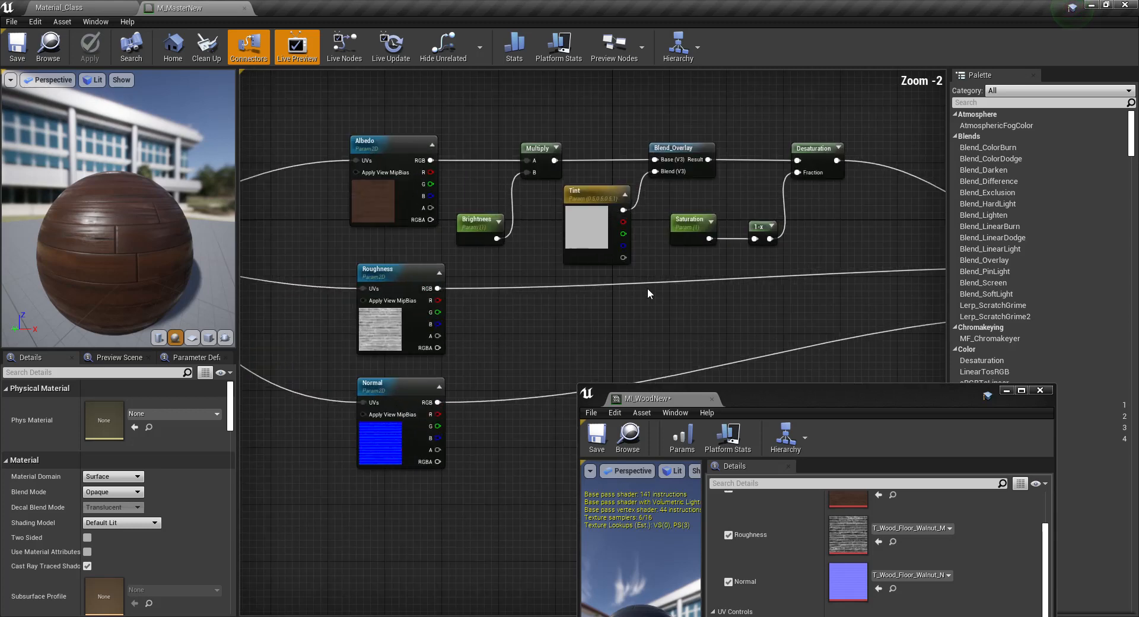
{"action": "left_click", "coordinate": [463, 228]}
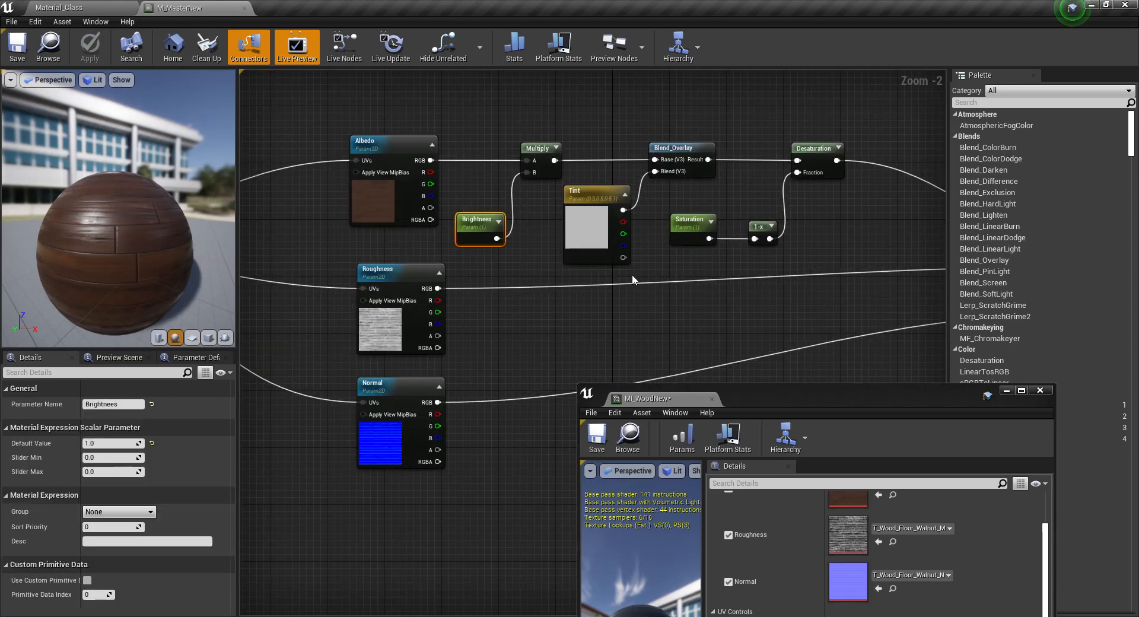
{"action": "left_click", "coordinate": [584, 234], "text": "ctrl"}
{"action": "left_click", "coordinate": [685, 232], "text": "ctrl"}
{"action": "left_click", "coordinate": [139, 446]}
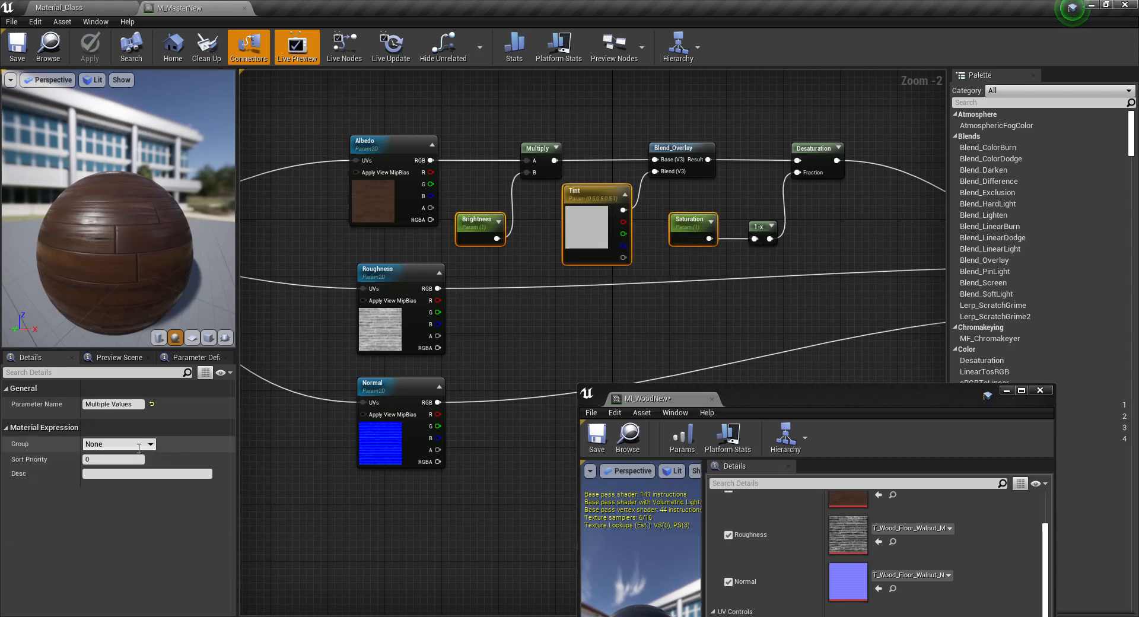
{"action": "double_click", "coordinate": [139, 448]}
{"action": "type", "text": "Color Controls"}
{"action": "key", "text": "Return"}
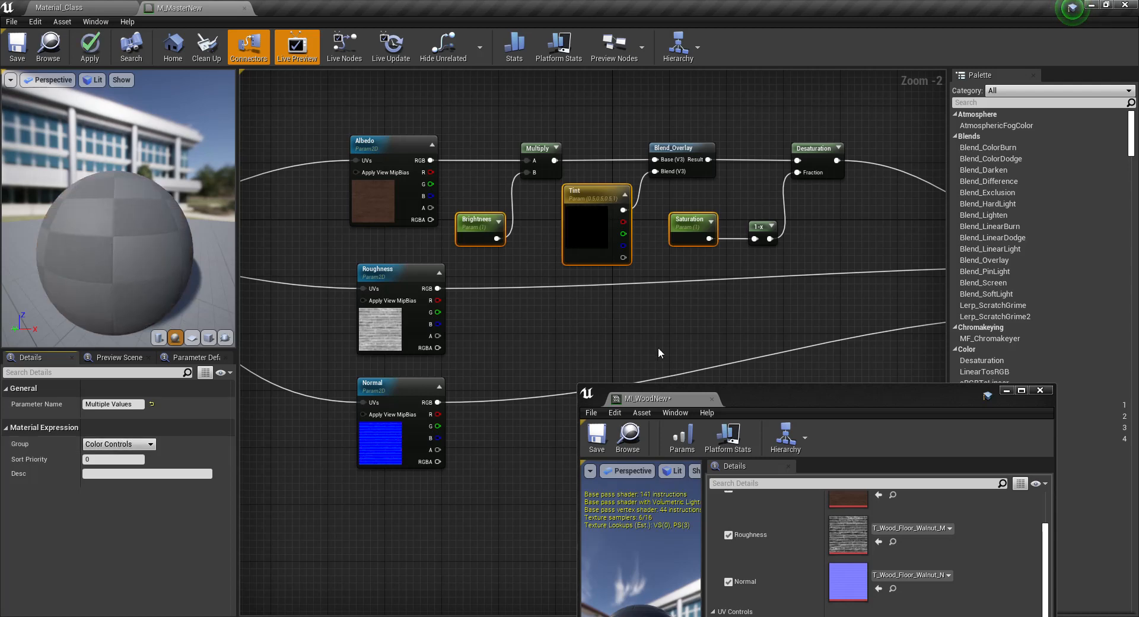
Bring the MI_WoodNew window farther up over the graph and save both the instance and the M_MasterNew material.
{"action": "left_click_drag", "start_coordinate": [758, 398], "coordinate": [736, 299]}
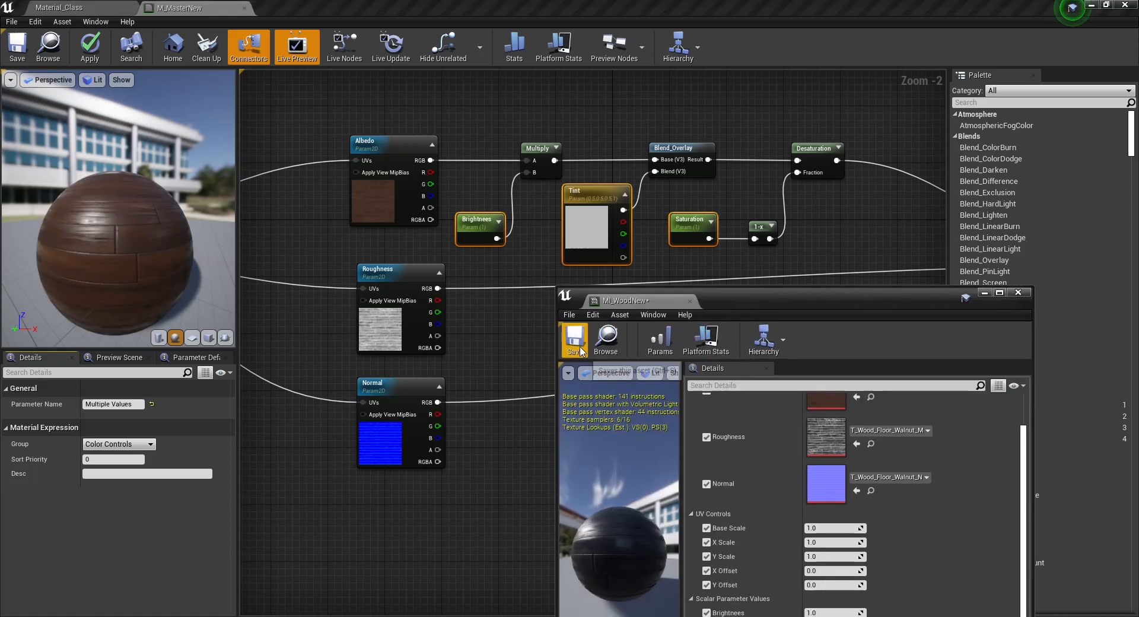
{"action": "left_click", "coordinate": [577, 341]}
{"action": "left_click", "coordinate": [22, 50]}
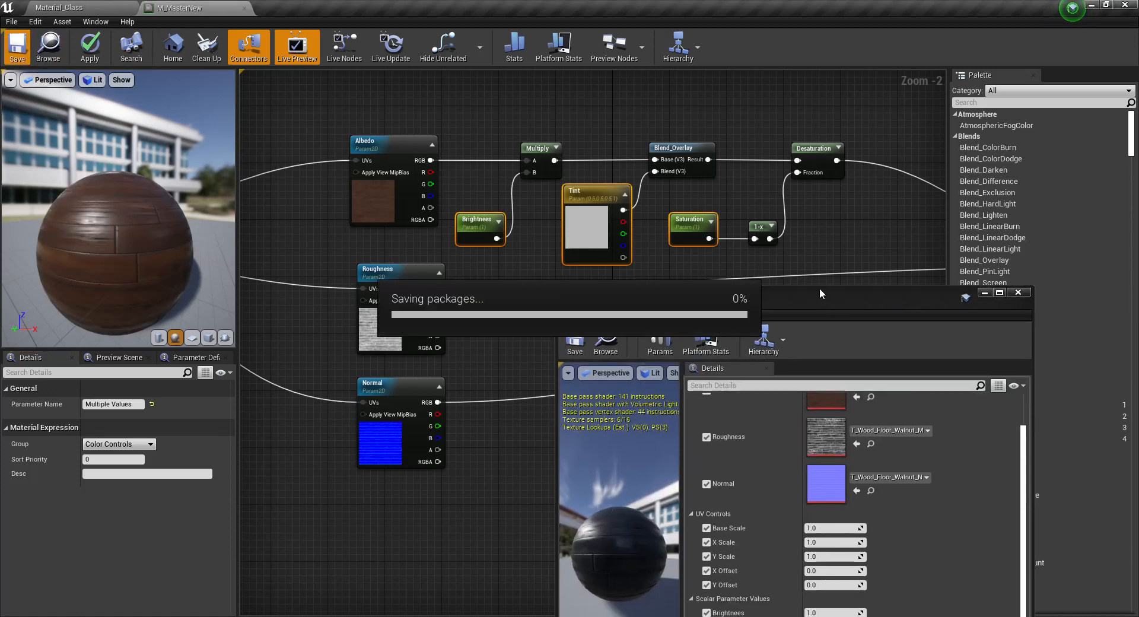
Move the MI_WoodNew window higher and leave only the Color Controls parameter group expanded, with Textures and UV Controls collapsed.
{"action": "left_click_drag", "start_coordinate": [823, 300], "coordinate": [825, 229]}
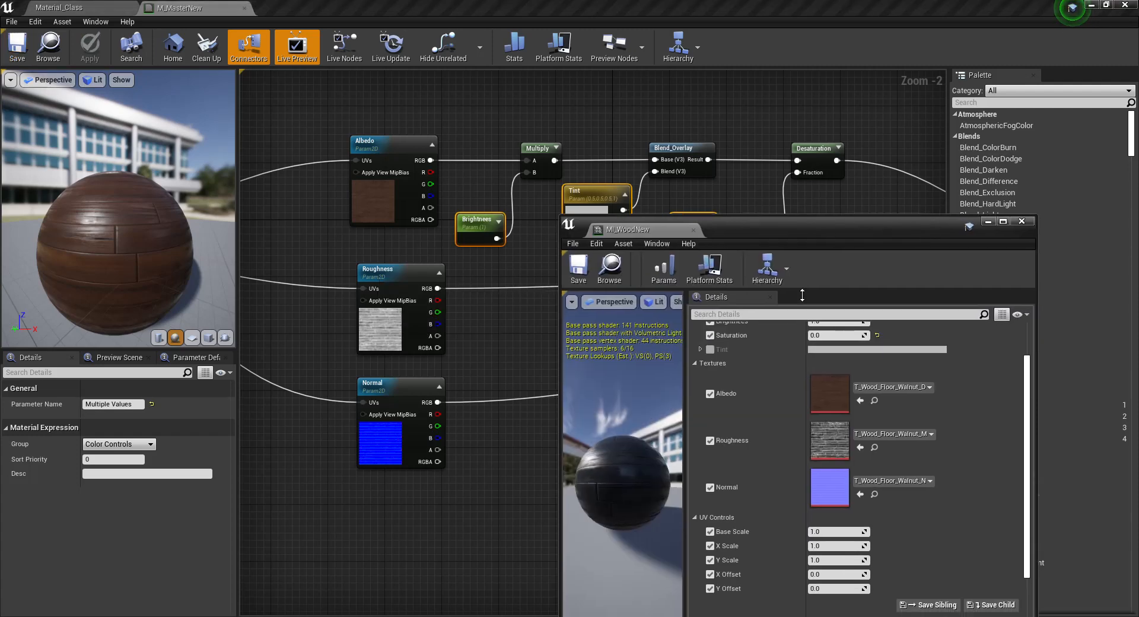
{"action": "scroll", "coordinate": [766, 371], "scroll_direction": "up", "scroll_amount": 2}
{"action": "left_click", "coordinate": [694, 345]}
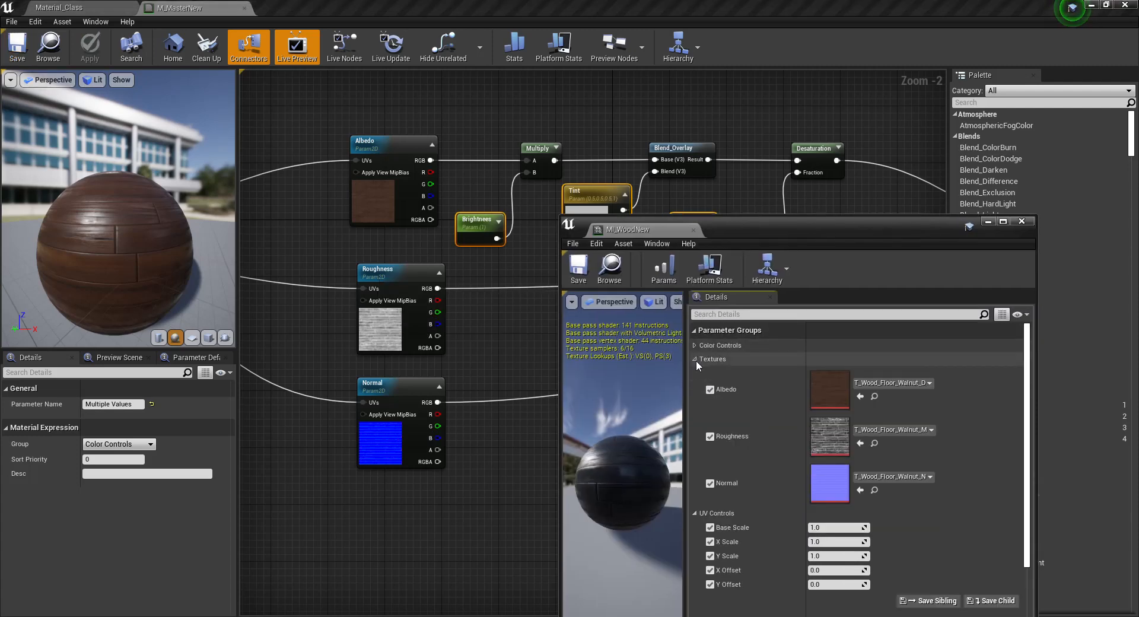
{"action": "left_click", "coordinate": [695, 360]}
{"action": "left_click", "coordinate": [695, 372]}
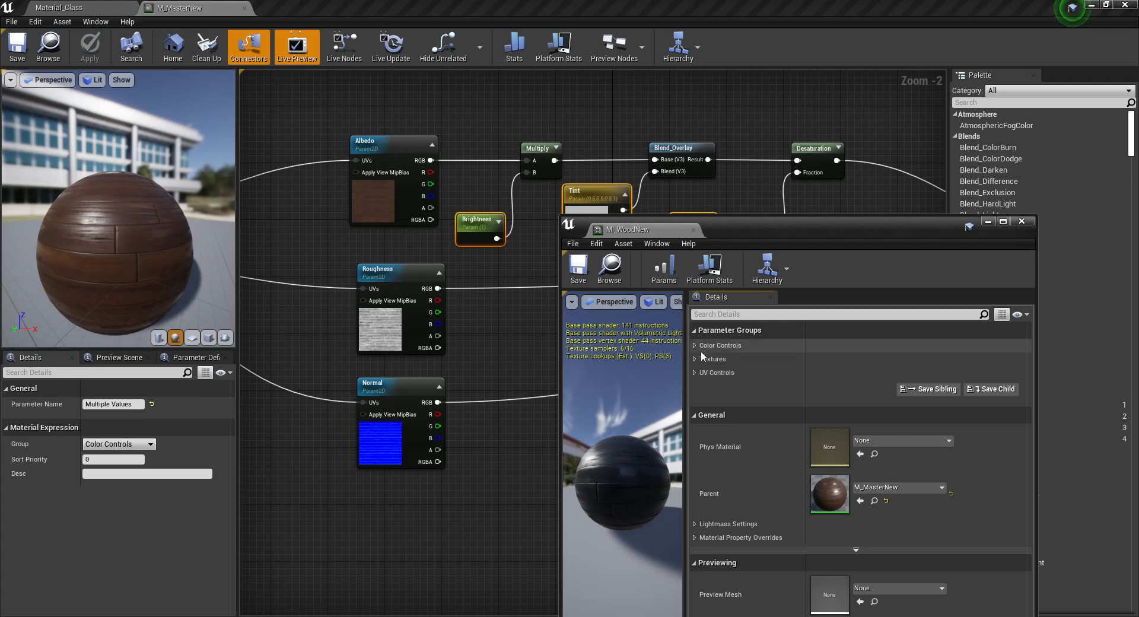
{"action": "left_click", "coordinate": [695, 346]}
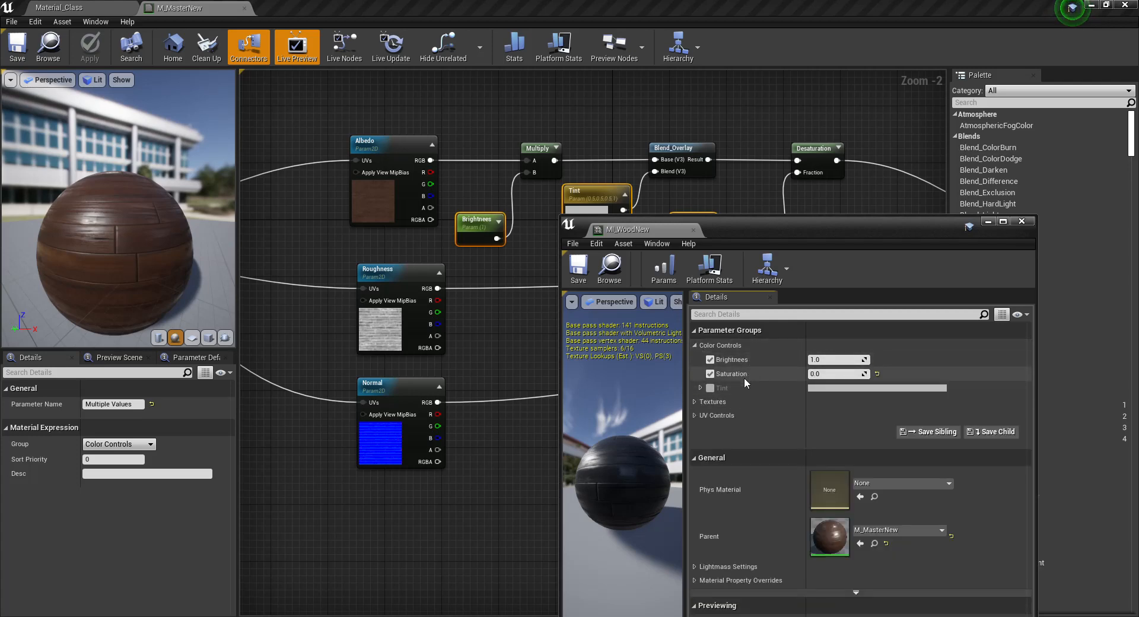
Review the parameters in the Textures and UV Controls groups one after the other, collapse both and minimize the MI_WoodNew window.
{"action": "left_click", "coordinate": [694, 402]}
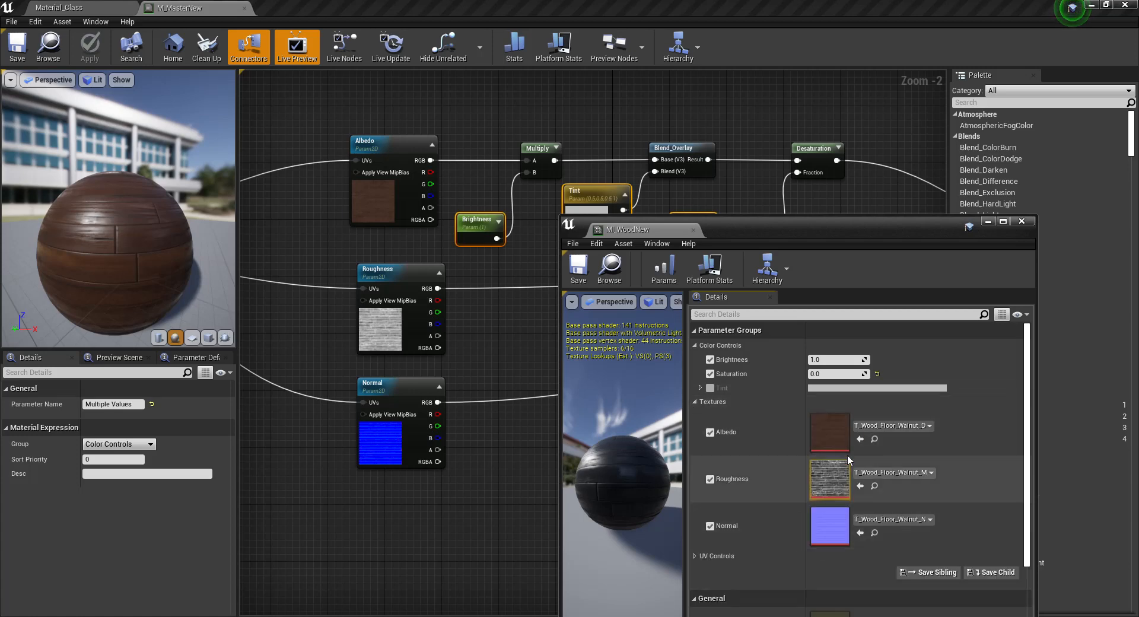
{"action": "left_click", "coordinate": [695, 403]}
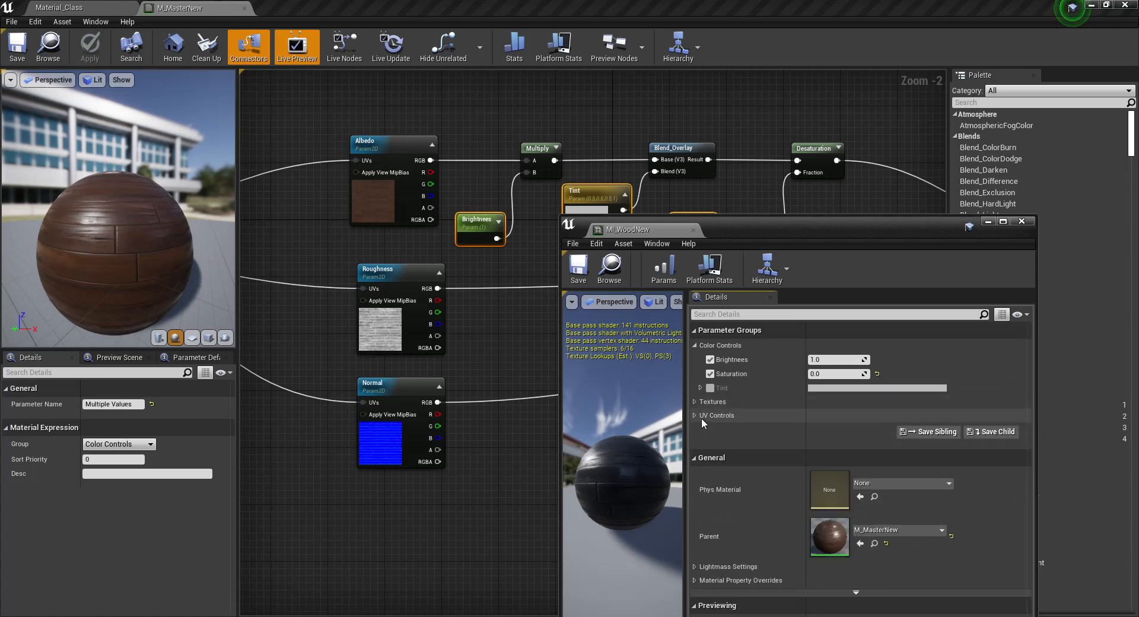
{"action": "left_click", "coordinate": [694, 415]}
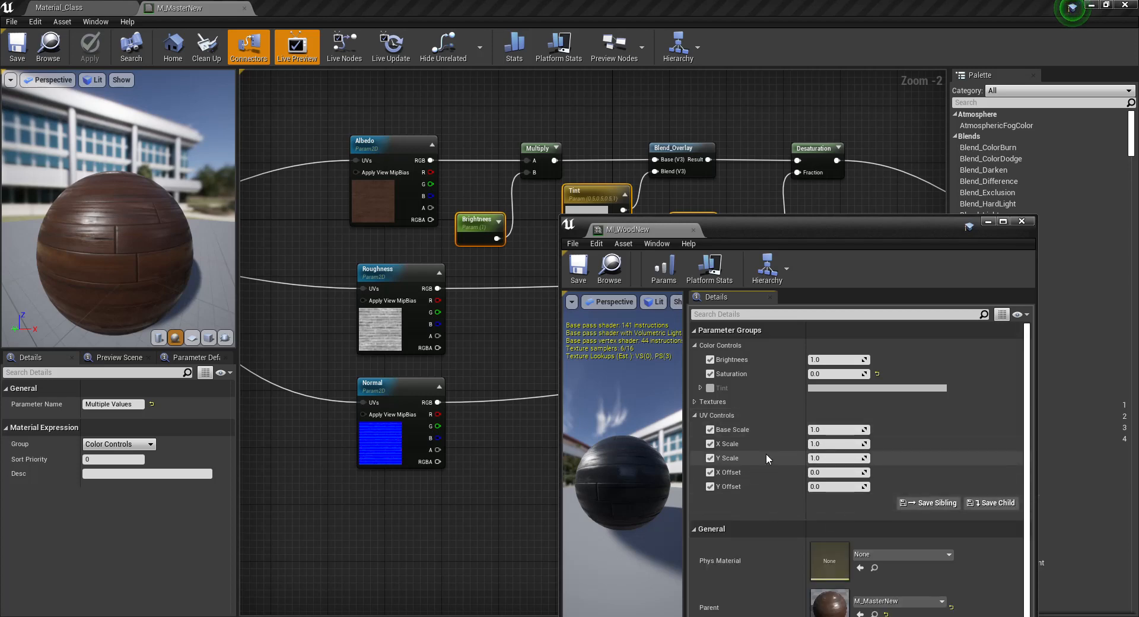
{"action": "left_click", "coordinate": [694, 415]}
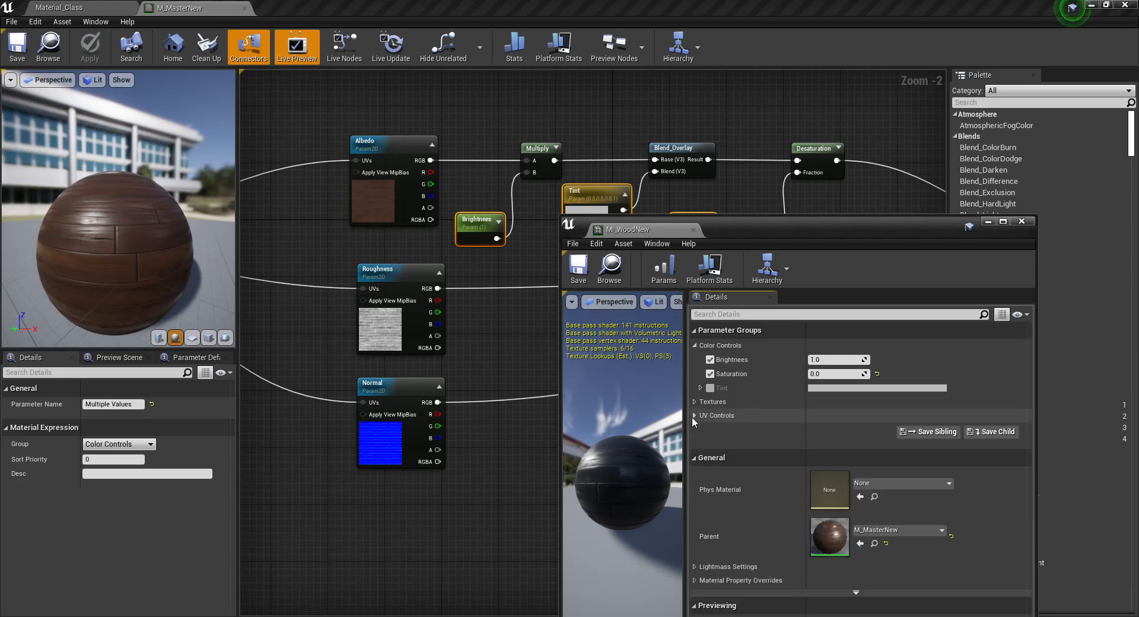
{"action": "left_click", "coordinate": [693, 416]}
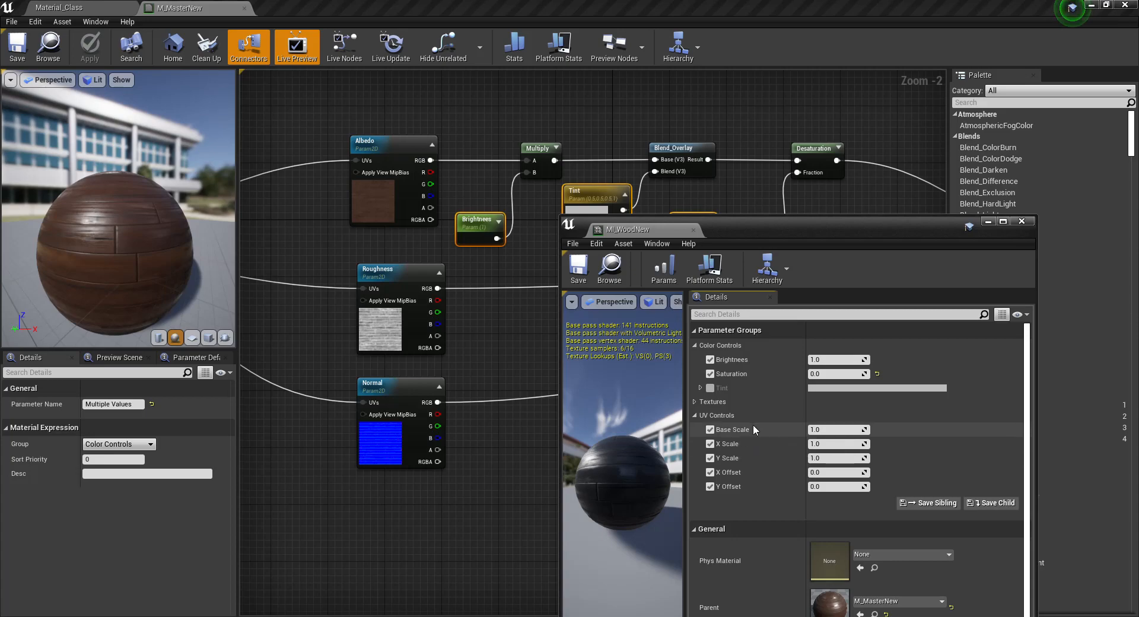
{"action": "left_click", "coordinate": [695, 416]}
{"action": "left_click", "coordinate": [988, 221]}
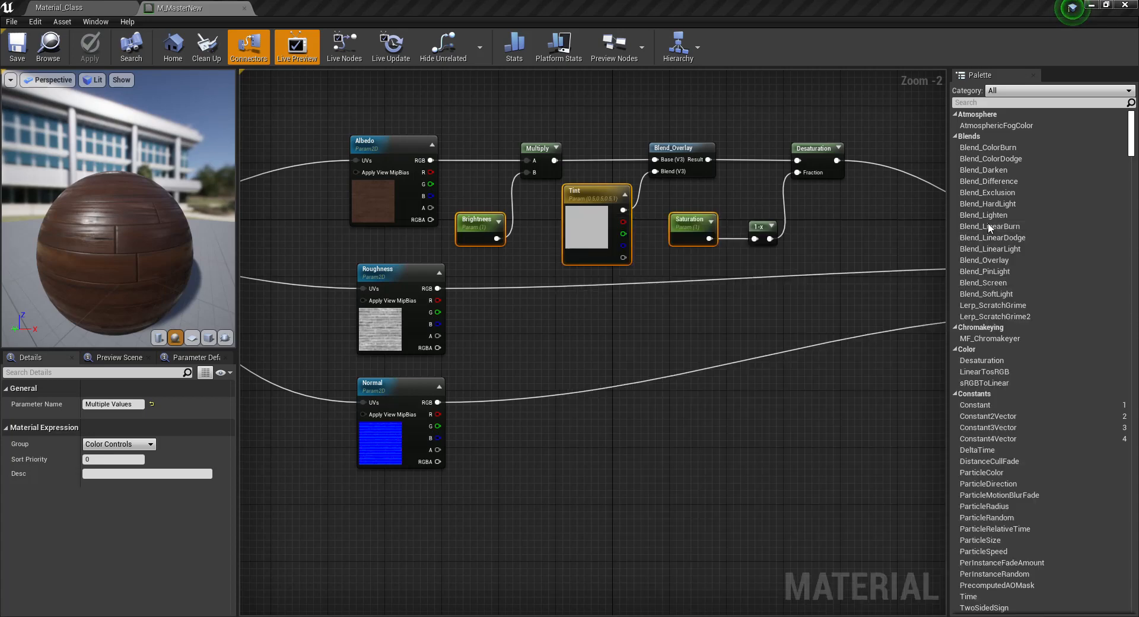
Break the outgoing connection from the Roughness texture's RGB output in the M_MasterNew graph.
{"action": "scroll", "coordinate": [694, 297], "scroll_direction": "down", "scroll_amount": 3}
{"action": "right_click_drag", "start_coordinate": [698, 301], "coordinate": [592, 322]}
{"action": "scroll", "coordinate": [629, 295], "scroll_direction": "up", "scroll_amount": 5}
{"action": "left_click", "coordinate": [538, 283]}
{"action": "left_click", "coordinate": [468, 250], "text": "alt"}
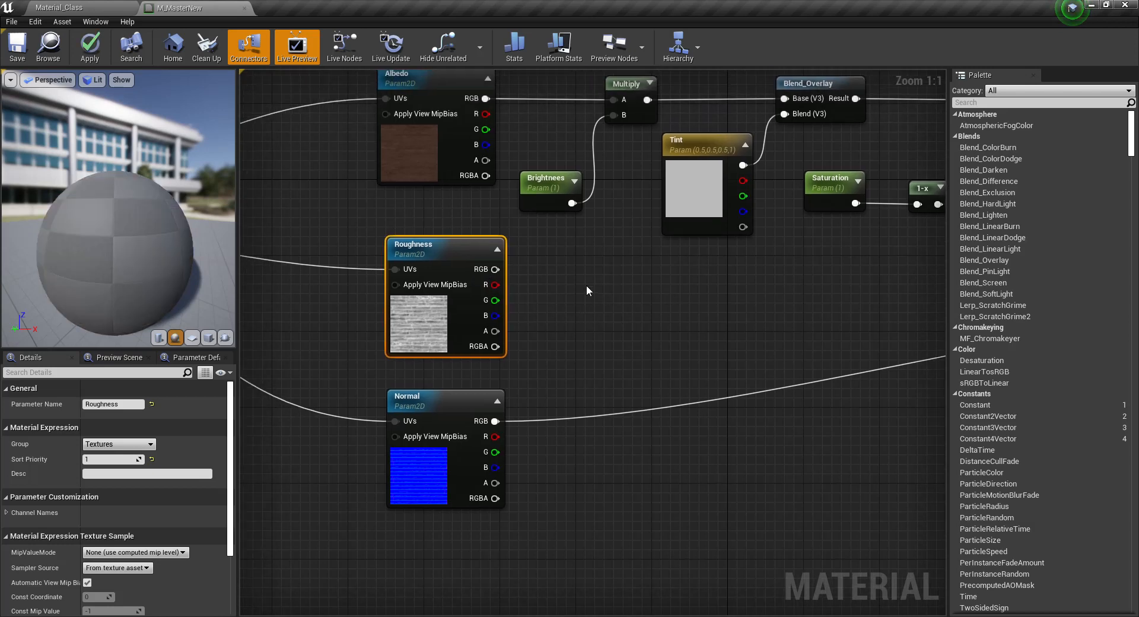
Add a Multiply node beside the Roughness texture and connect the texture's RGB output to its A input.
{"action": "right_click", "coordinate": [587, 290]}
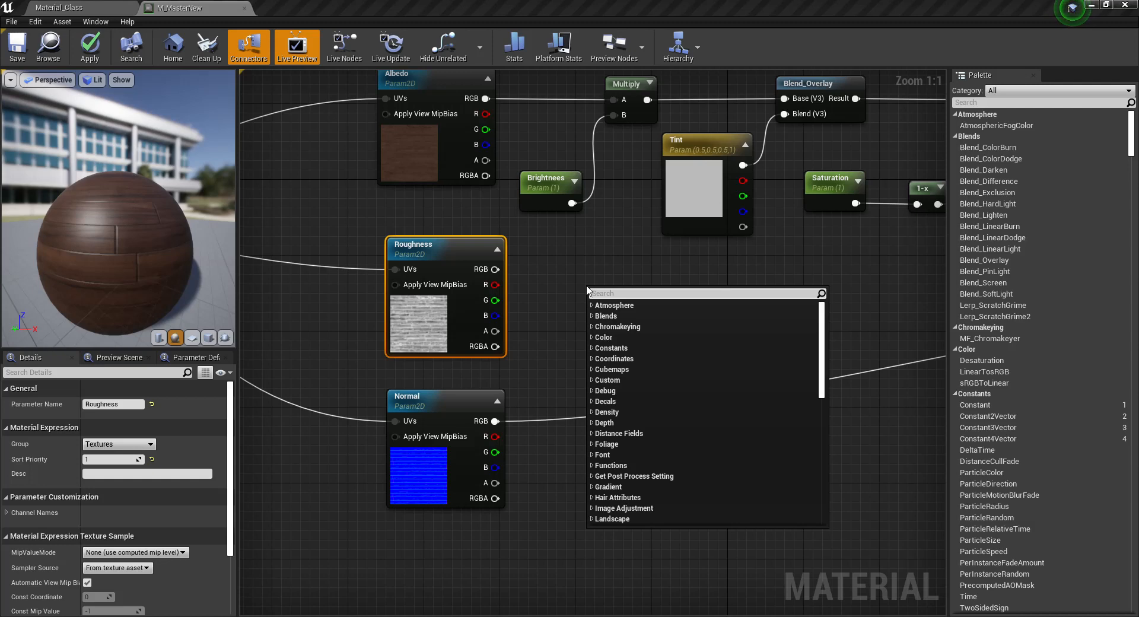
{"action": "left_click", "coordinate": [567, 286]}
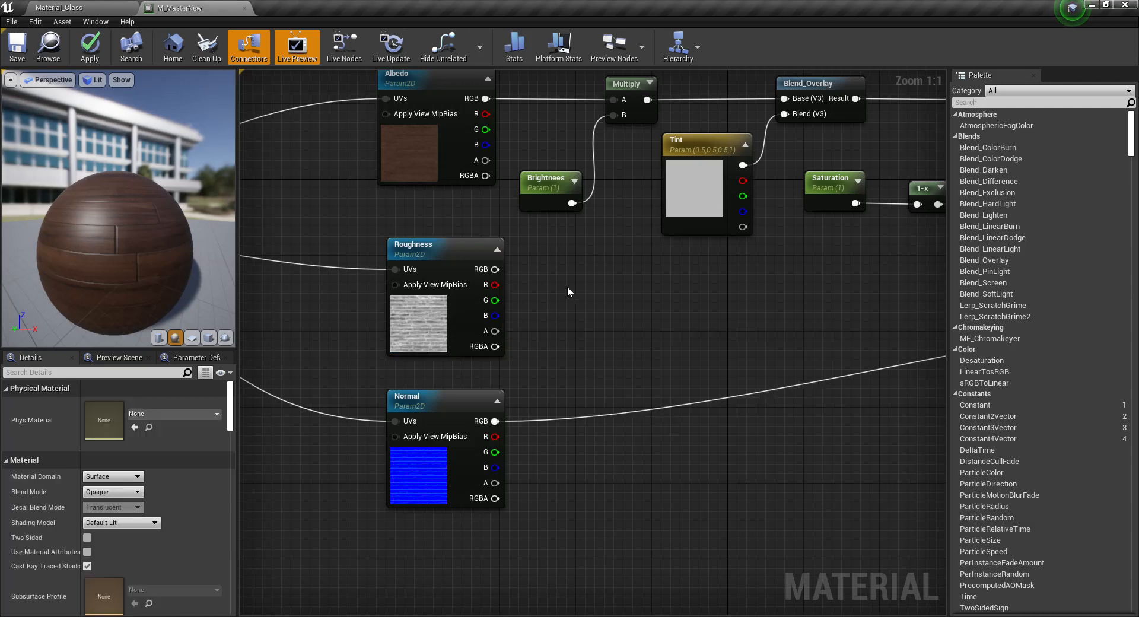
{"action": "left_click", "coordinate": [609, 272]}
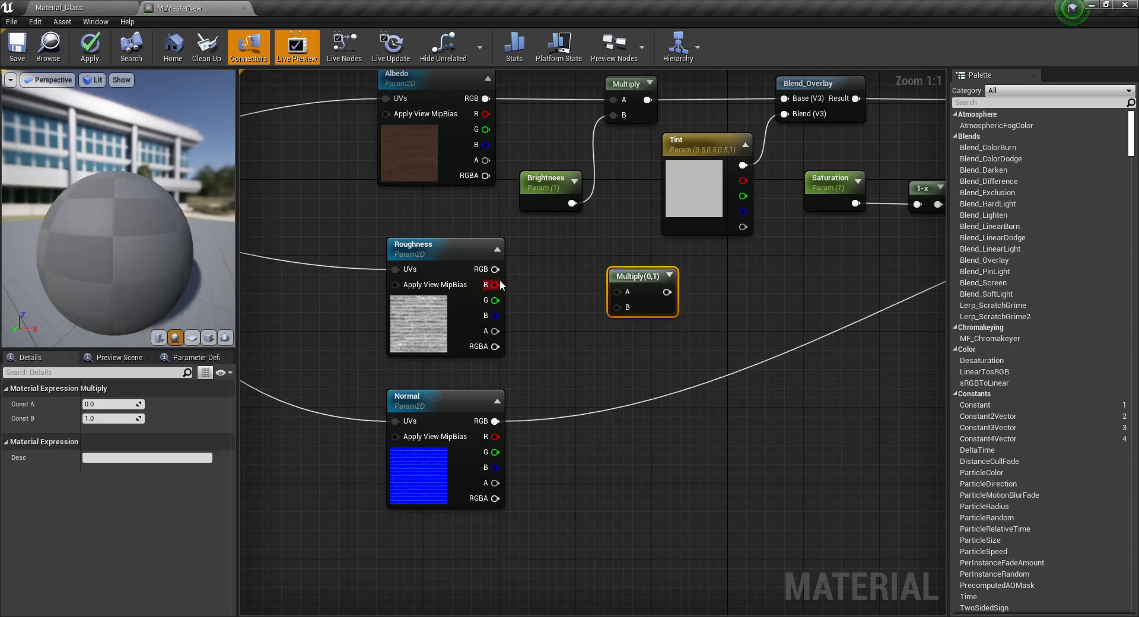
{"action": "left_click_drag", "start_coordinate": [494, 270], "coordinate": [656, 293]}
{"action": "left_click", "coordinate": [591, 335]}
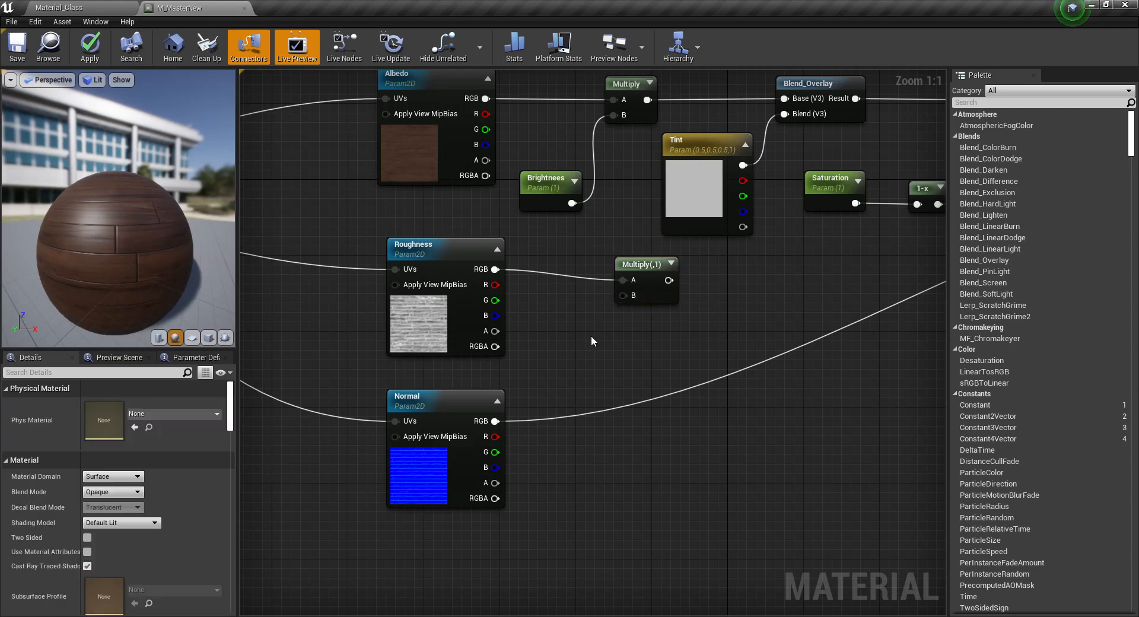
Create a scalar parameter named Roughness Power between the Roughness texture and its Multiply node.
{"action": "left_click", "coordinate": [552, 344]}
{"action": "type", "text": "sssss"}
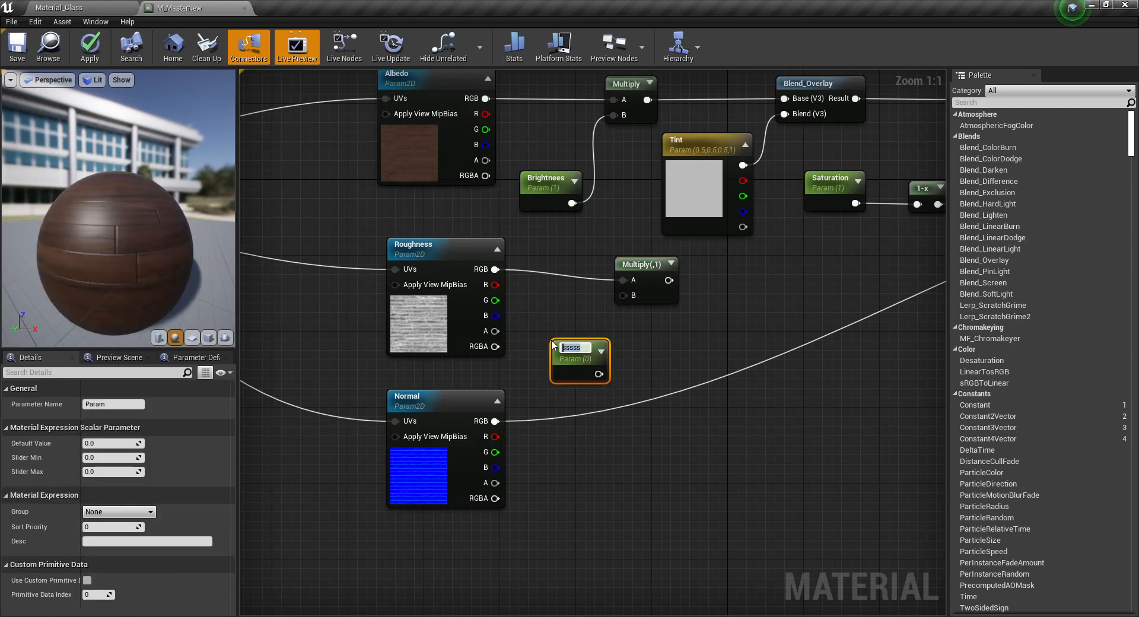
{"action": "key", "text": "BackSpace"}
{"action": "type", "text": "hness"}
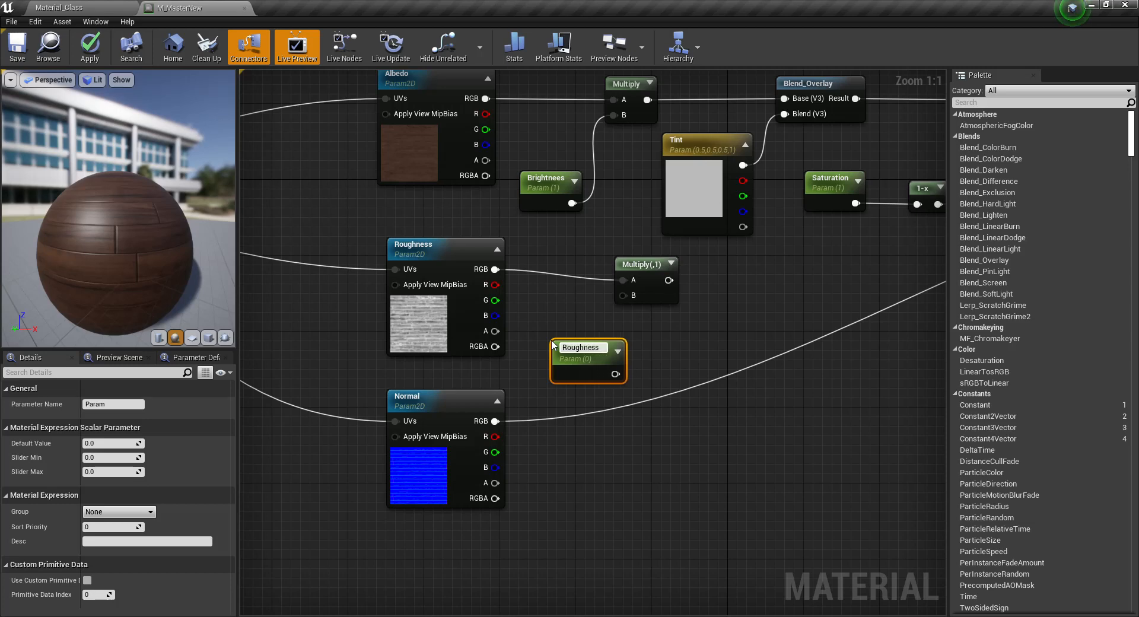
{"action": "type", "text": " Power"}
{"action": "key", "text": "Return"}
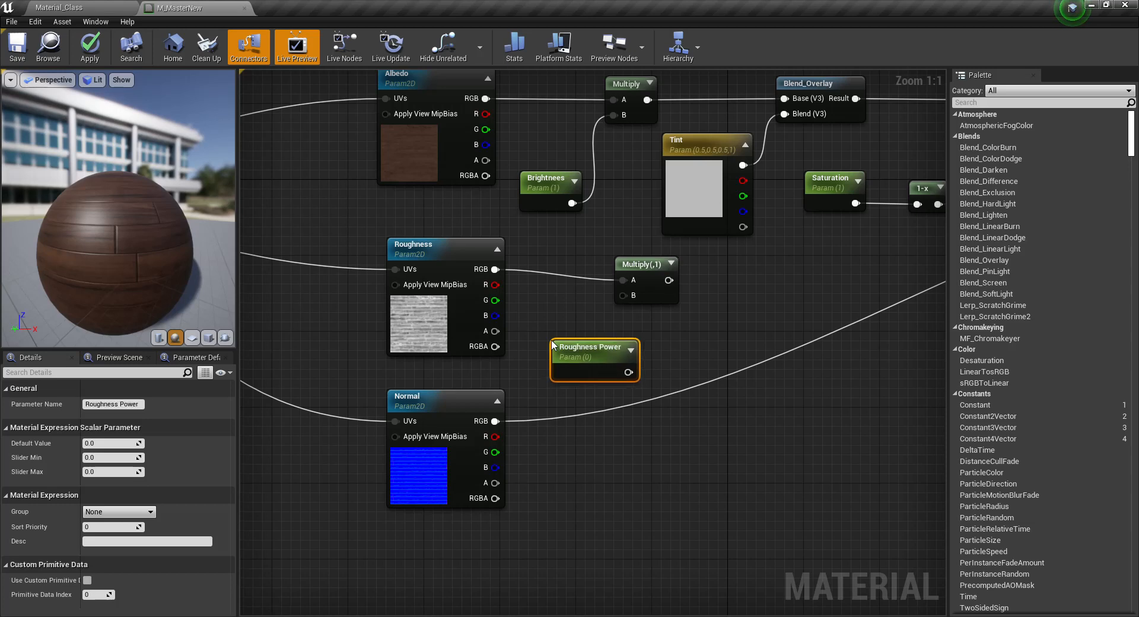
Connect Roughness Power to the Multiply node's B input and arrange both nodes neatly in line with the Roughness texture.
{"action": "left_click_drag", "start_coordinate": [628, 372], "coordinate": [622, 295]}
{"action": "left_click_drag", "start_coordinate": [585, 356], "coordinate": [555, 359]}
{"action": "left_click_drag", "start_coordinate": [650, 295], "coordinate": [668, 286]}
{"action": "left_click_drag", "start_coordinate": [555, 359], "coordinate": [557, 356]}
{"action": "left_click", "coordinate": [664, 283]}
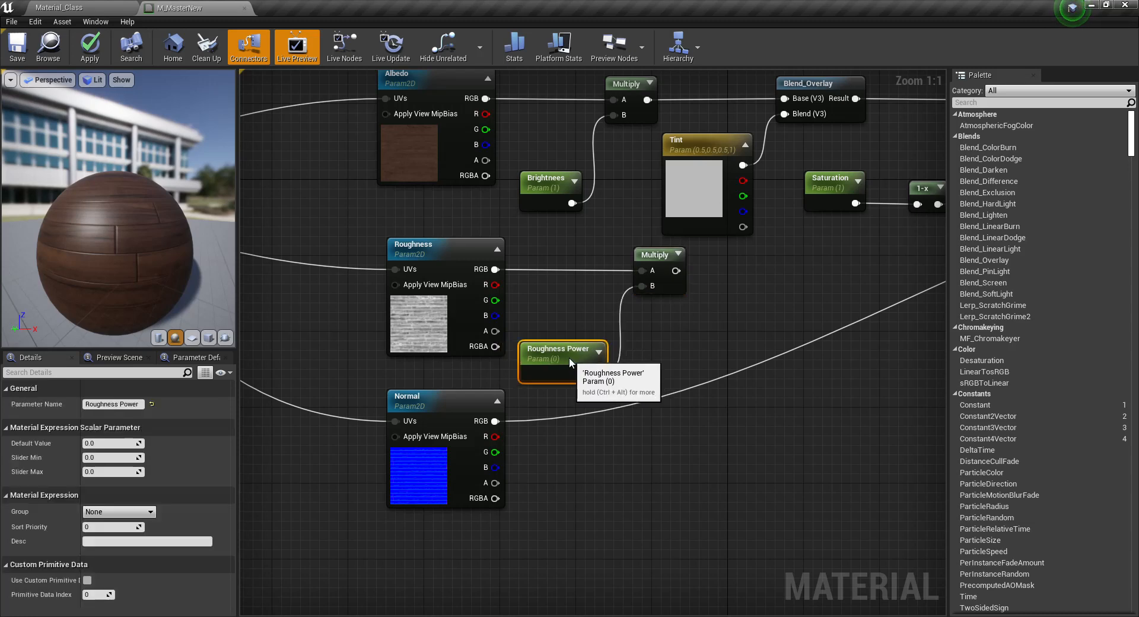
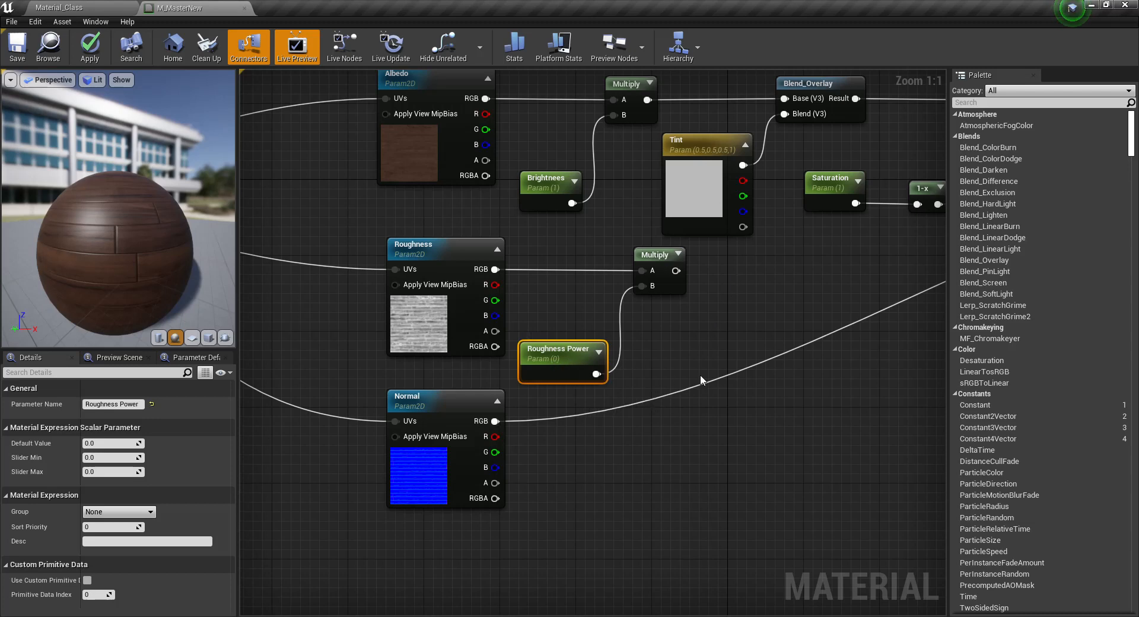
Add a Clamp node after the roughness Multiply node and feed the Multiply output into it.
{"action": "right_click_drag", "start_coordinate": [744, 299], "coordinate": [666, 304]}
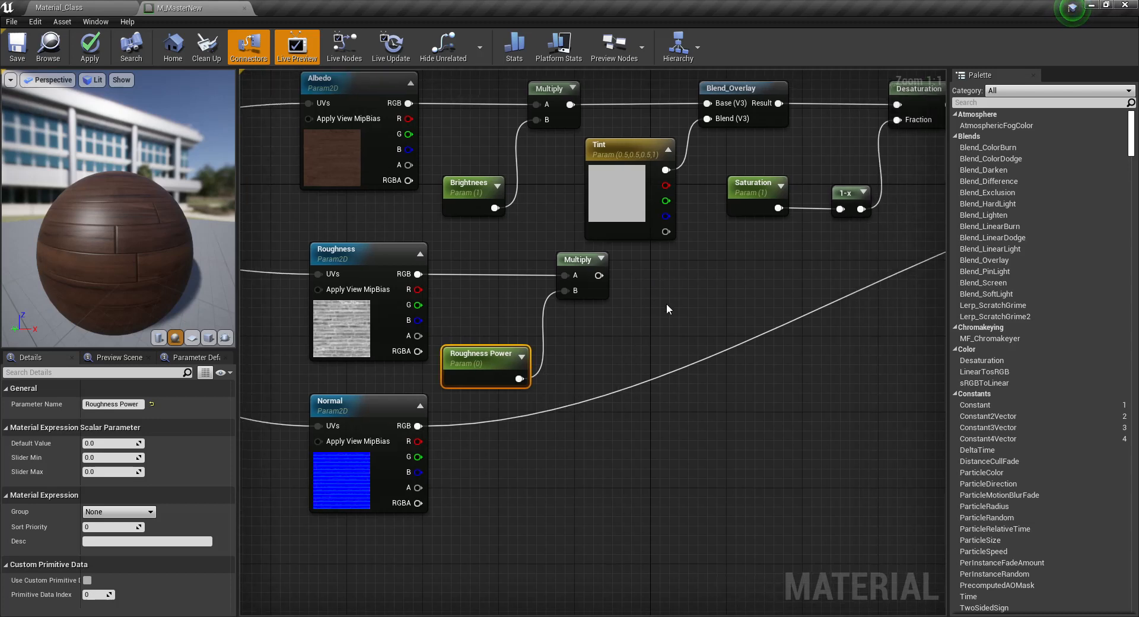
{"action": "right_click", "coordinate": [668, 299]}
{"action": "type", "text": "cl"}
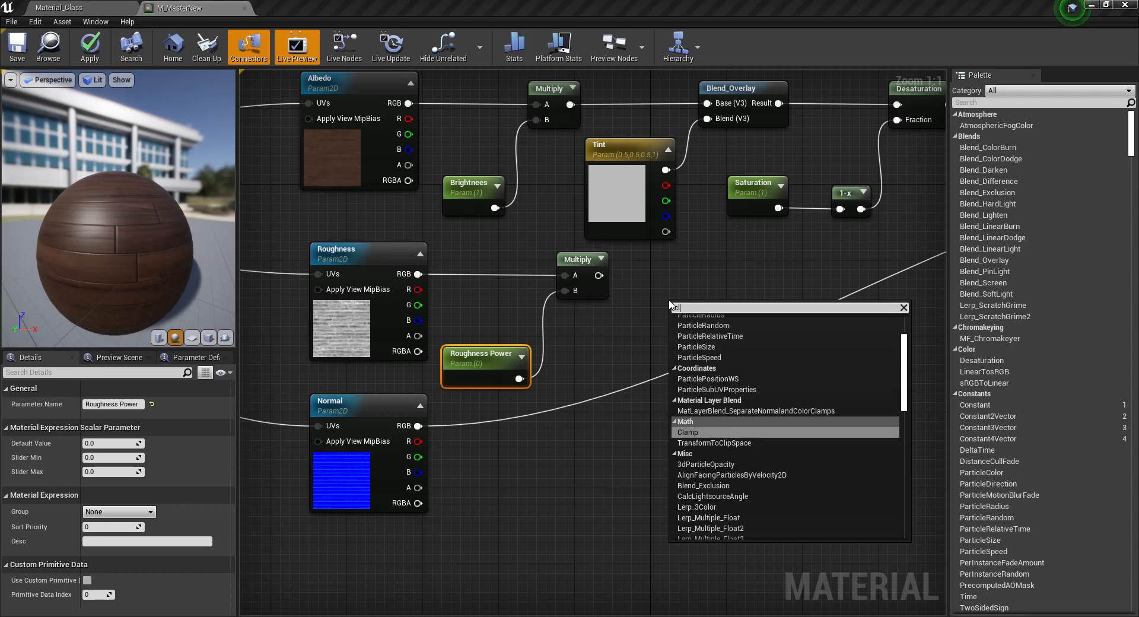
{"action": "type", "text": "am"}
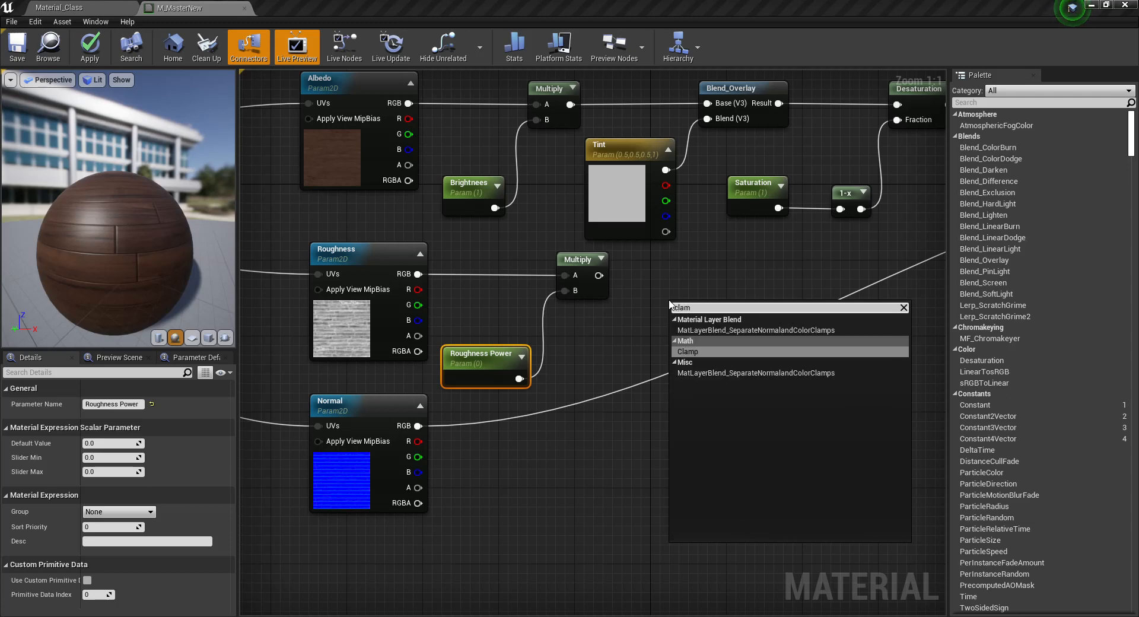
{"action": "left_click", "coordinate": [721, 351]}
{"action": "left_click_drag", "start_coordinate": [727, 311], "coordinate": [774, 277]}
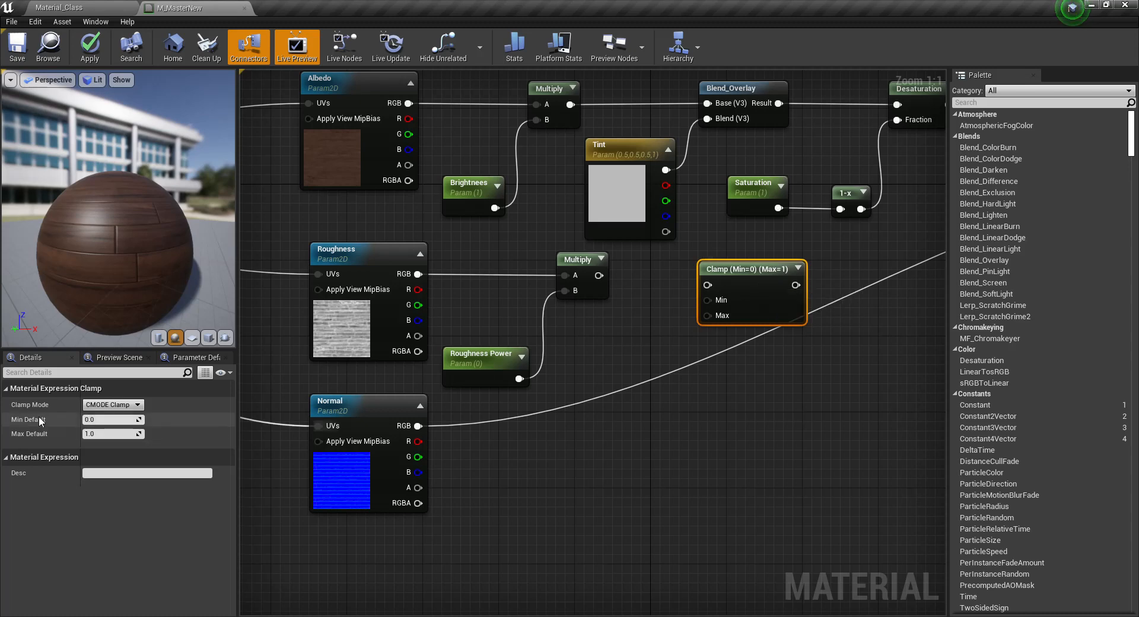
{"action": "left_click_drag", "start_coordinate": [599, 276], "coordinate": [746, 279]}
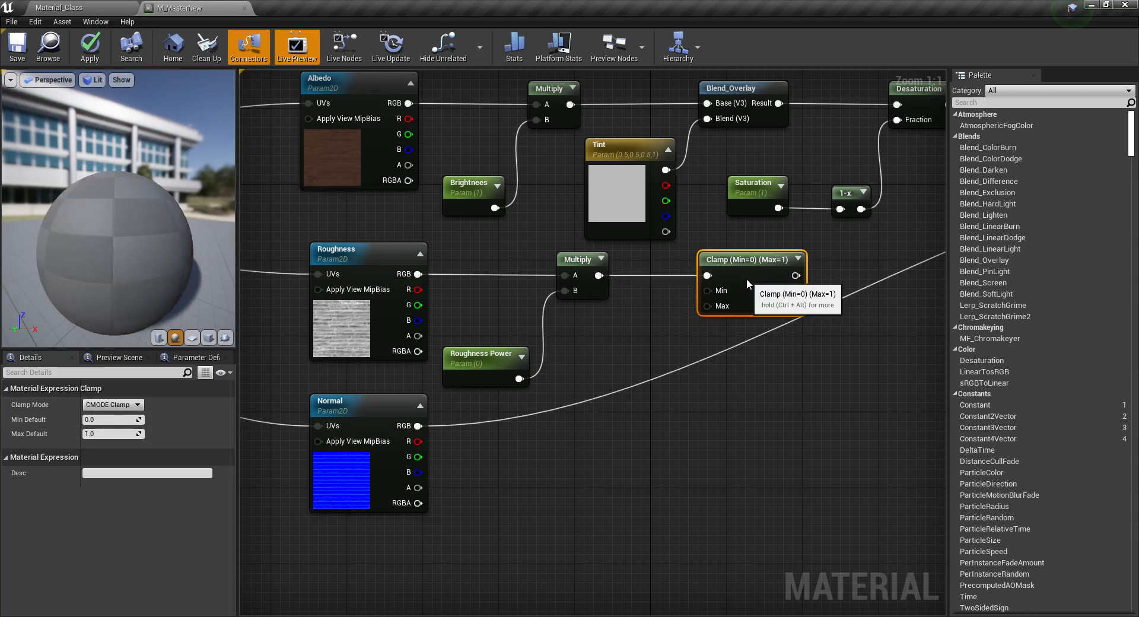
Create a scalar parameter named Rough Min in the space below the Multiply and Clamp nodes.
{"action": "left_click", "coordinate": [650, 345]}
{"action": "right_click", "coordinate": [601, 360]}
{"action": "left_click", "coordinate": [615, 341]}
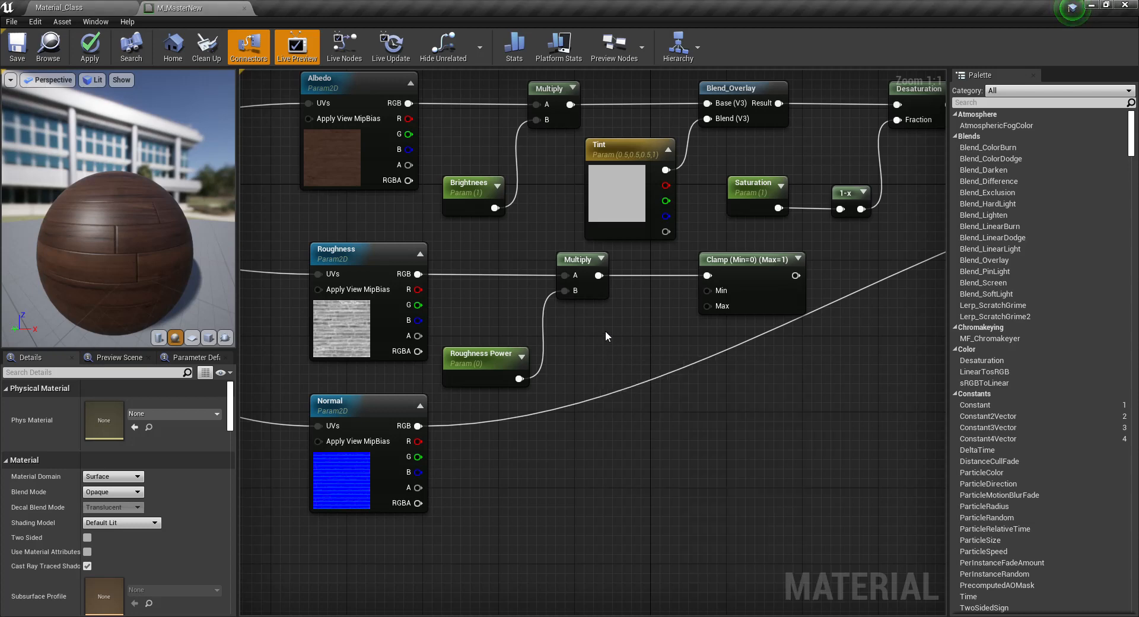
{"action": "left_click", "coordinate": [606, 331]}
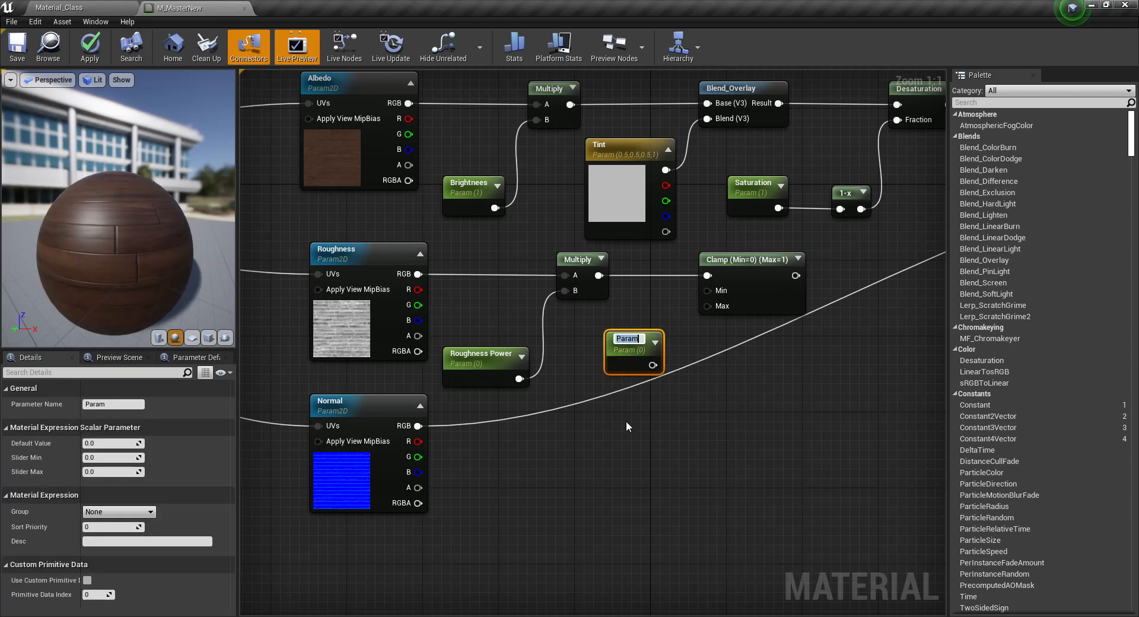
{"action": "type", "text": "Rough Min"}
{"action": "key", "text": "Return"}
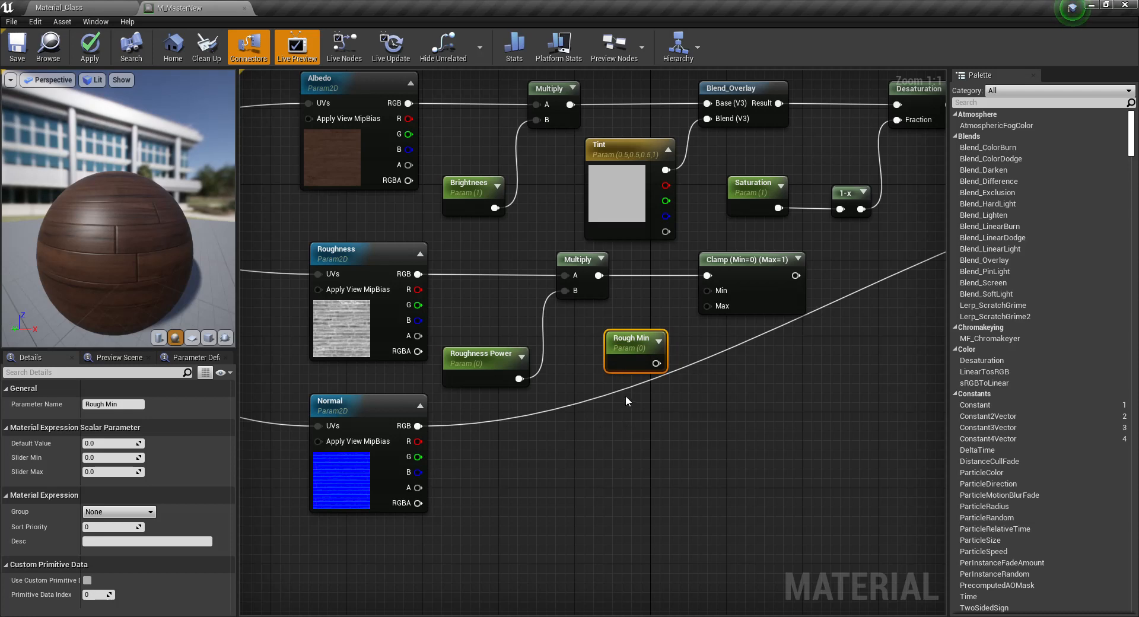
Create another scalar parameter named Rough Max below Rough Min.
{"action": "right_click", "coordinate": [632, 400]}
{"action": "left_click", "coordinate": [619, 417]}
{"action": "left_click", "coordinate": [619, 418]}
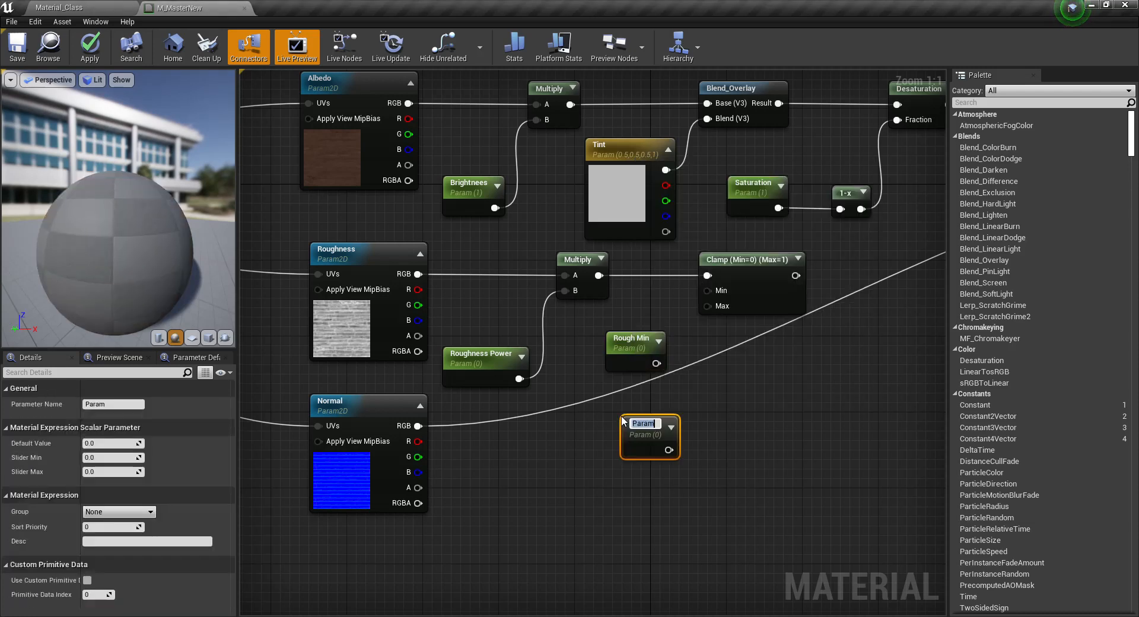
{"action": "type", "text": "Roug"}
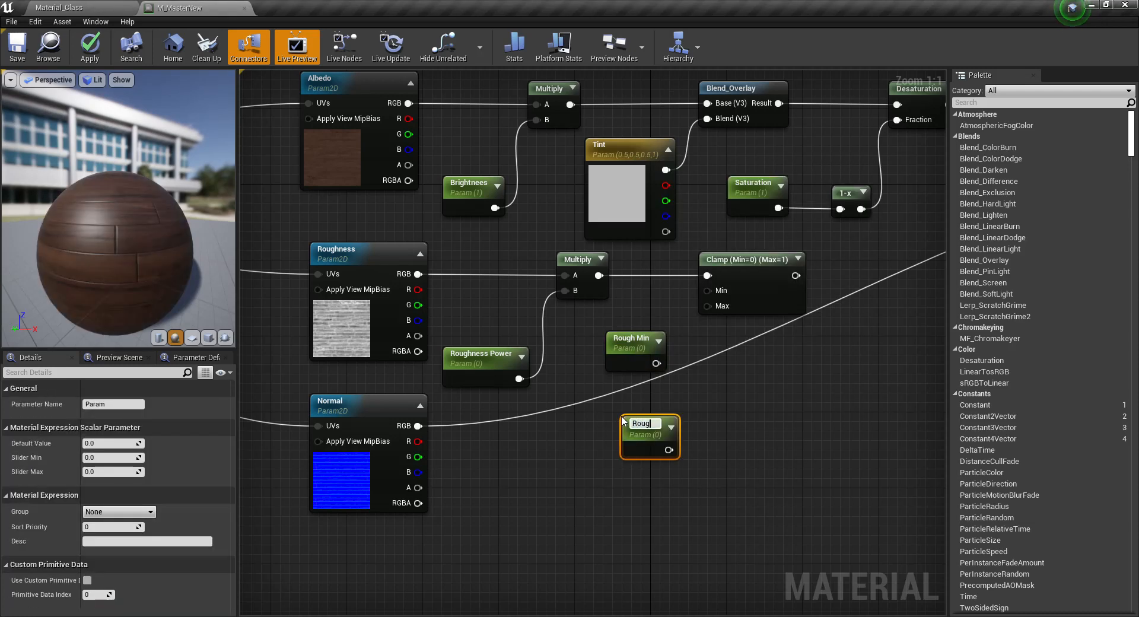
{"action": "type", "text": "h Max"}
{"action": "key", "text": "Return"}
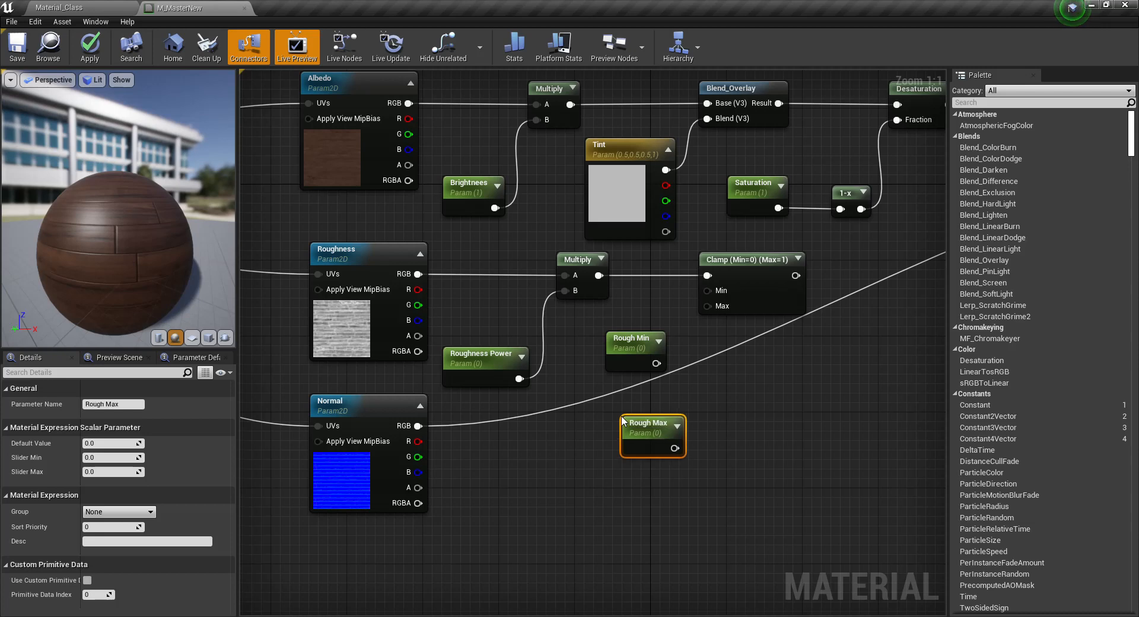
Connect Rough Min to the Clamp node's Min input and Rough Max to its Max input, stacking both parameters closer to it.
{"action": "left_click_drag", "start_coordinate": [663, 333], "coordinate": [706, 292]}
{"action": "left_click", "coordinate": [612, 418]}
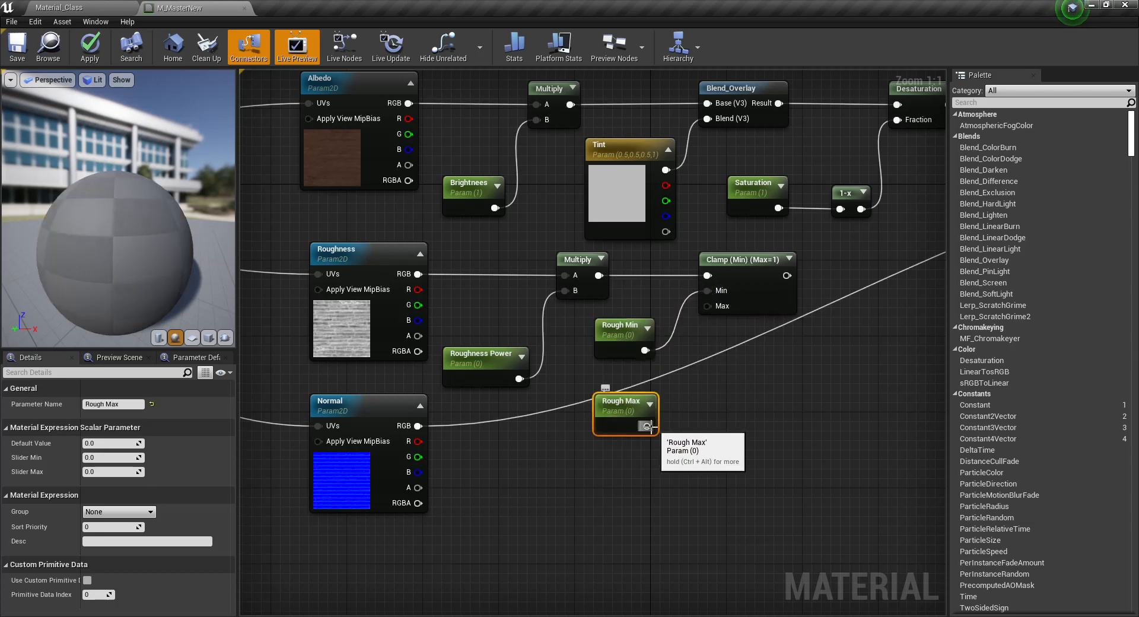
{"action": "left_click_drag", "start_coordinate": [646, 426], "coordinate": [713, 305]}
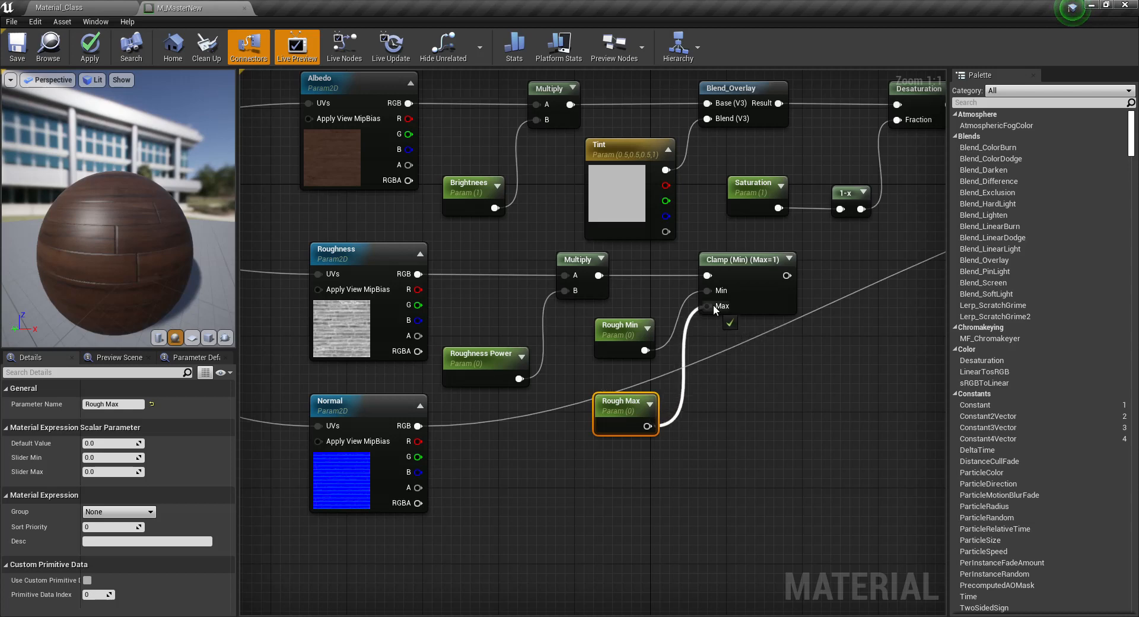
Set the Rough Max parameter's default value to 1.
{"action": "left_click", "coordinate": [621, 336]}
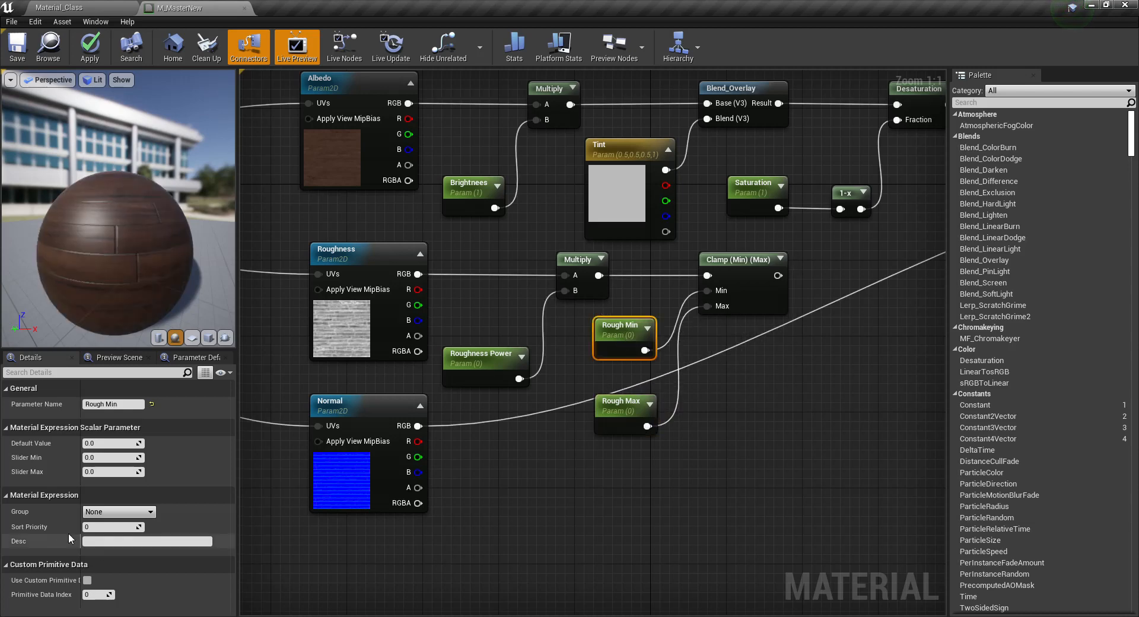
{"action": "left_click", "coordinate": [622, 417]}
{"action": "left_click", "coordinate": [107, 443]}
{"action": "type", "text": "1"}
{"action": "key", "text": "Return"}
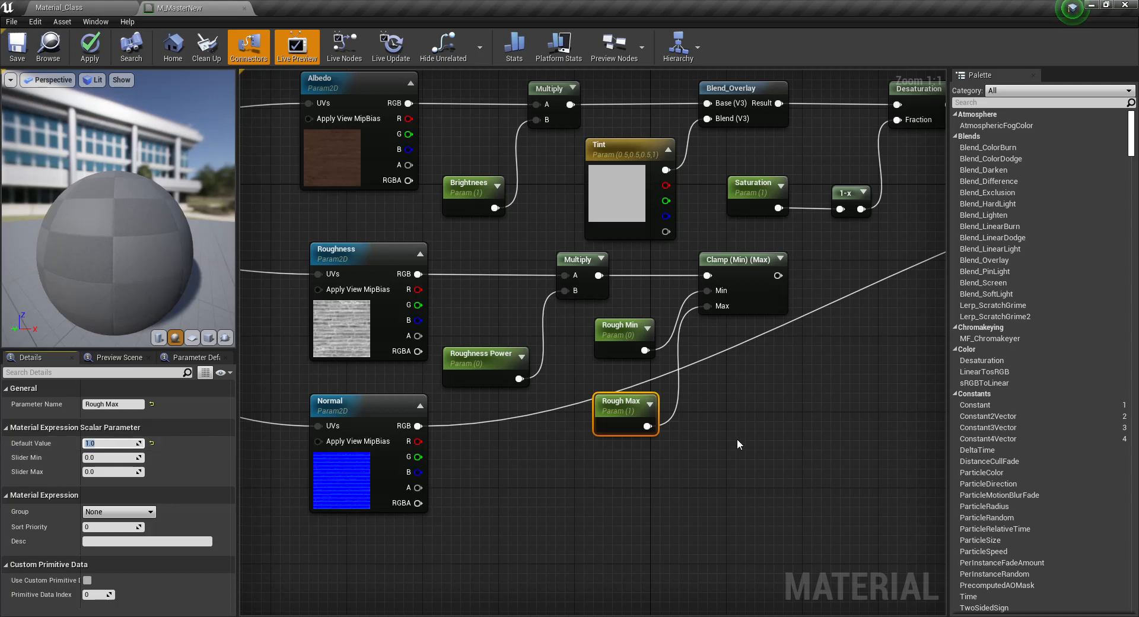
Connect the Clamp node's output to the Roughness input of the M_MasterNew output node.
{"action": "scroll", "coordinate": [713, 432], "scroll_direction": "down", "scroll_amount": 4}
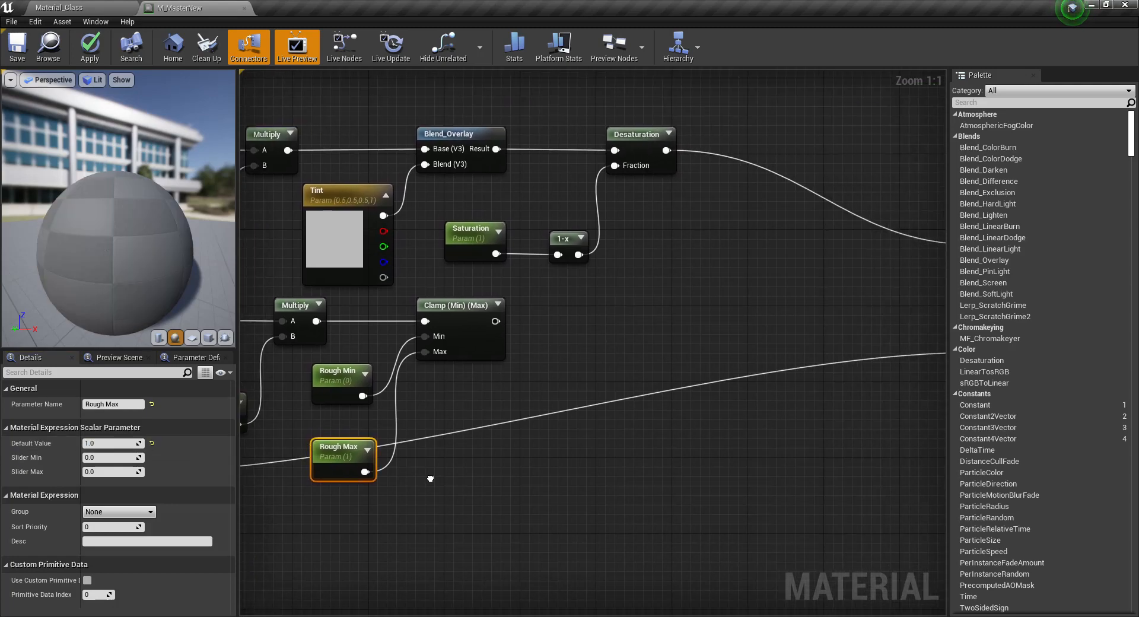
{"action": "right_click_drag", "start_coordinate": [507, 425], "coordinate": [492, 399]}
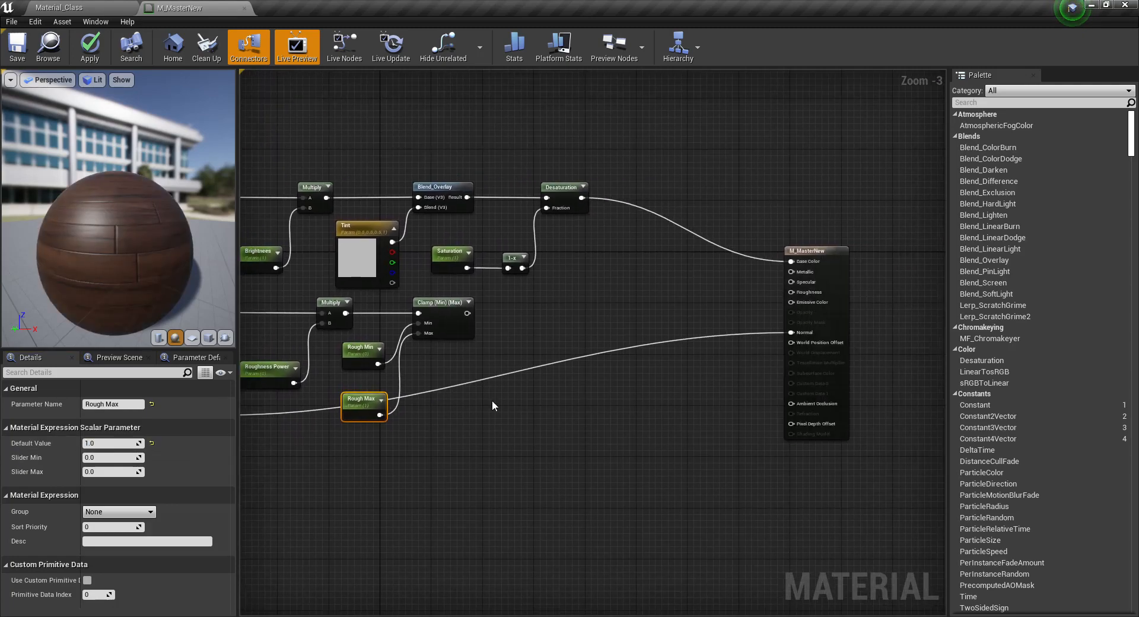
{"action": "left_click_drag", "start_coordinate": [467, 312], "coordinate": [794, 293]}
Set the Roughness Power parameter's default value to 1.
{"action": "right_click_drag", "start_coordinate": [349, 450], "coordinate": [533, 418]}
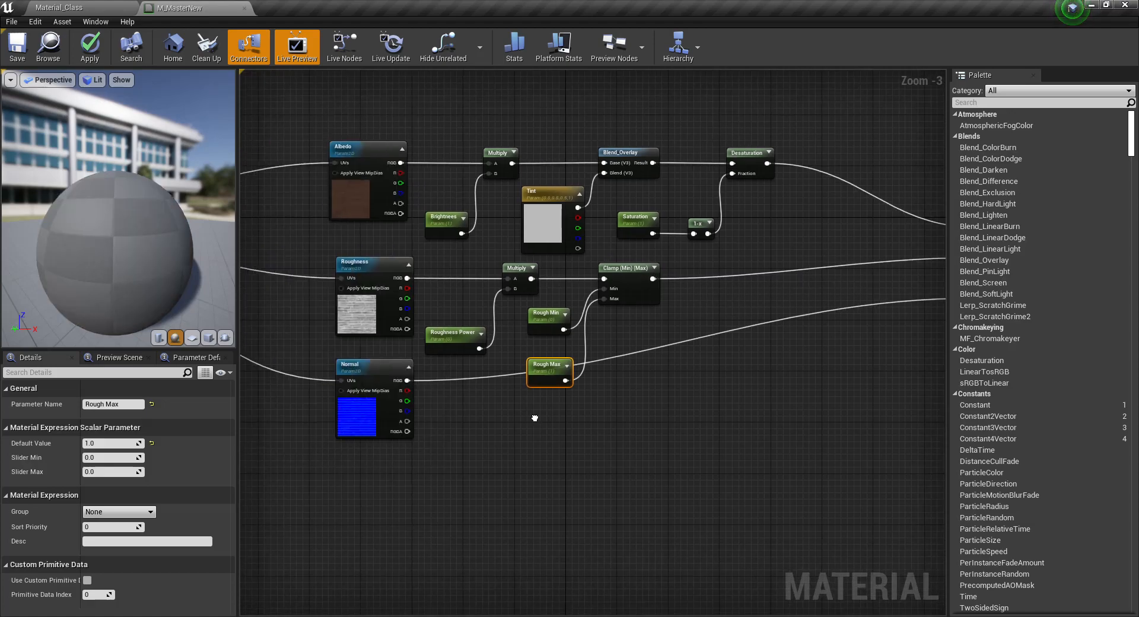
{"action": "scroll", "coordinate": [512, 400], "scroll_direction": "up", "scroll_amount": 3}
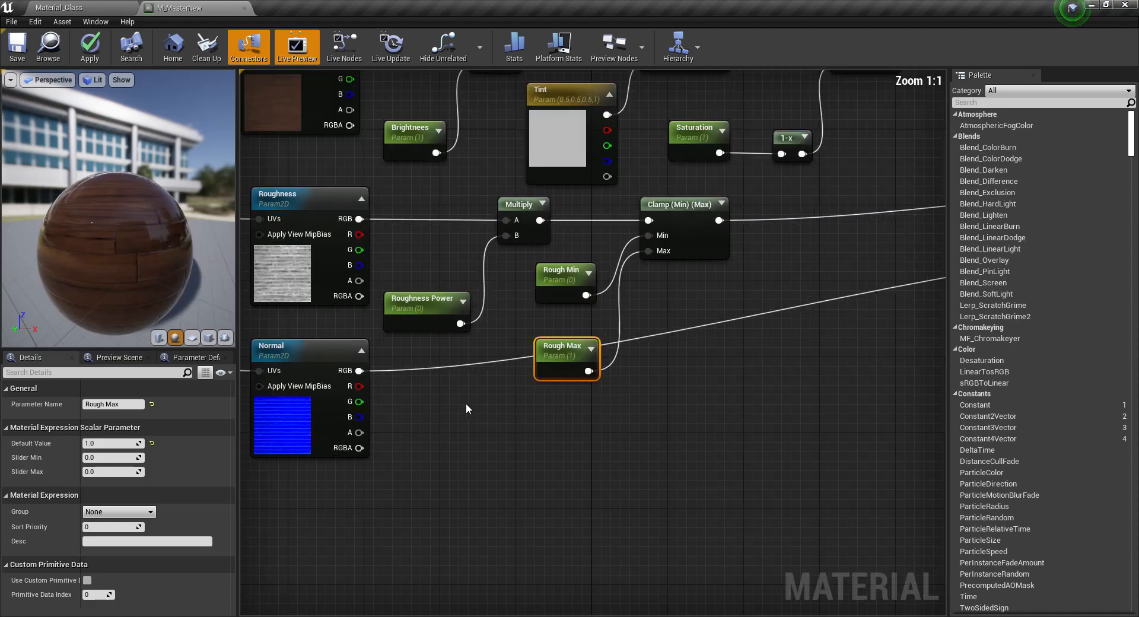
{"action": "left_click", "coordinate": [471, 341]}
{"action": "left_click", "coordinate": [118, 443]}
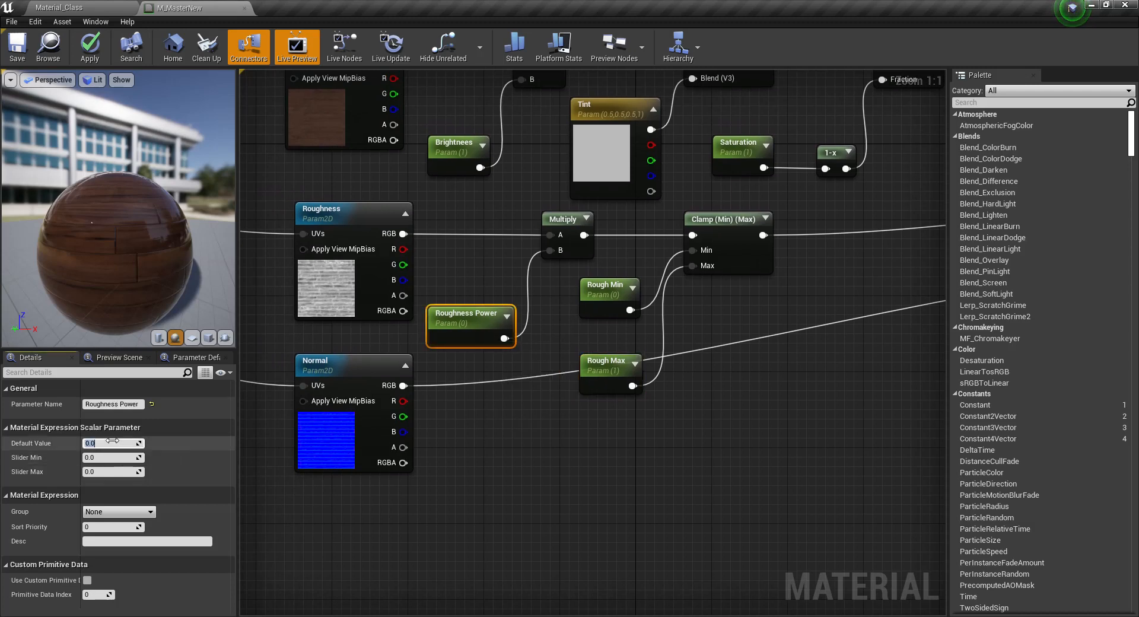
{"action": "type", "text": "1"}
{"action": "key", "text": "Return"}
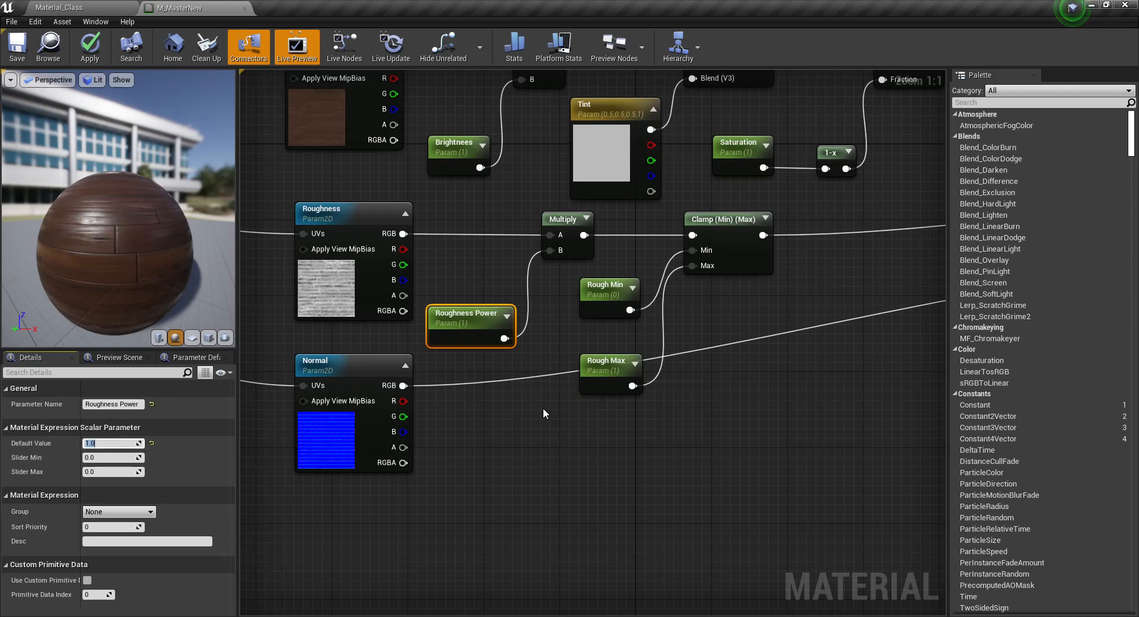
Assign Roughness Power, Rough Min and Rough Max together to a group named Material Control and save the material.
{"action": "left_click", "coordinate": [603, 294], "text": "shift"}
{"action": "left_click", "coordinate": [603, 361], "text": "shift"}
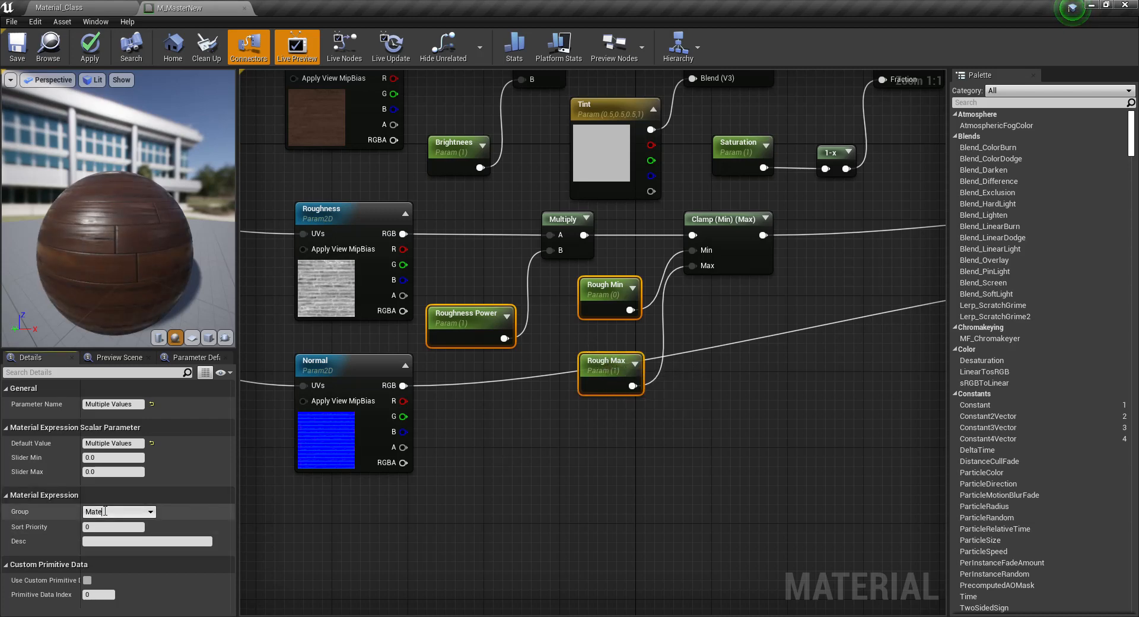
{"action": "key", "text": "Return"}
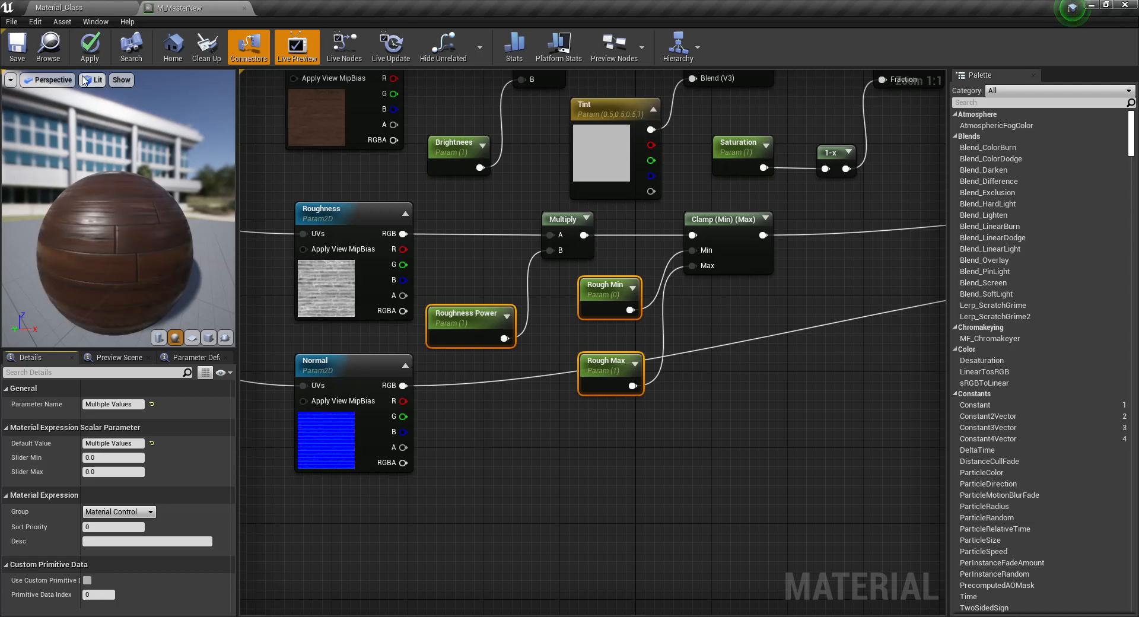
{"action": "left_click", "coordinate": [22, 53]}
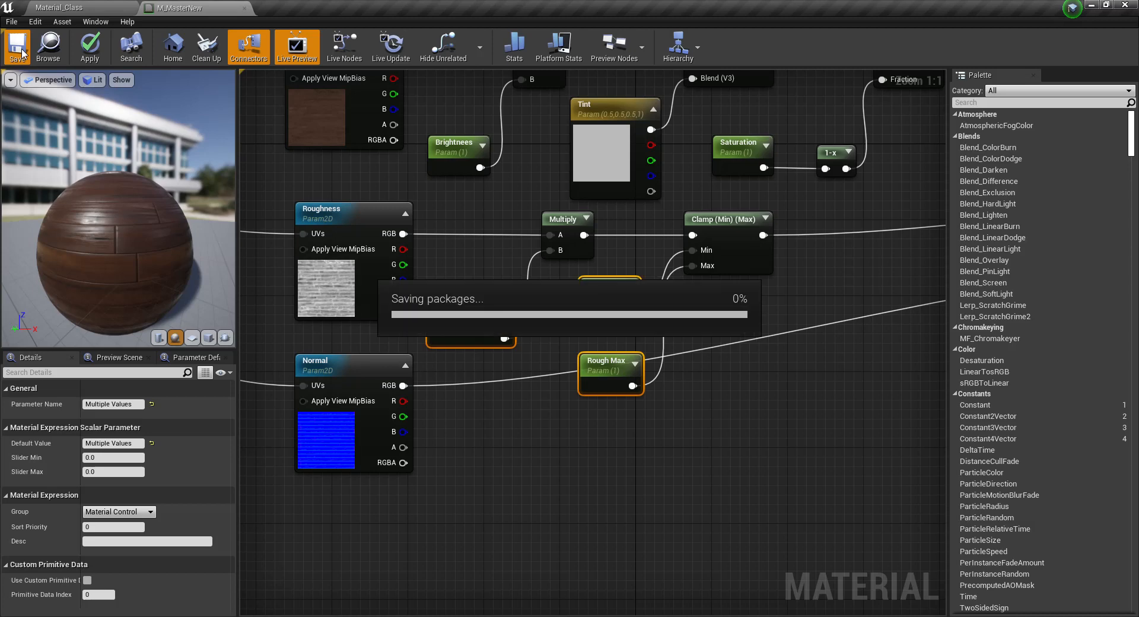
Open the MI_WoodNew material instance, place its window beside the preview mesh in the level, and save it.
{"action": "left_click", "coordinate": [688, 50]}
{"action": "mouse_move", "coordinate": [703, 81]}
{"action": "left_click", "coordinate": [771, 81]}
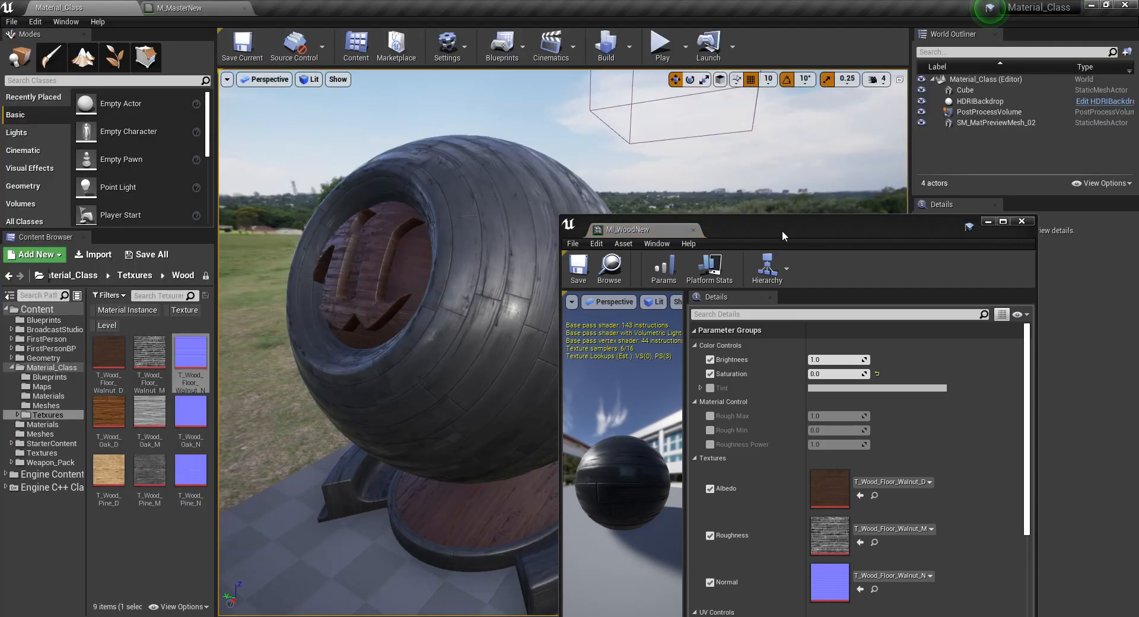
{"action": "left_click_drag", "start_coordinate": [782, 230], "coordinate": [854, 103]}
{"action": "left_click", "coordinate": [651, 148]}
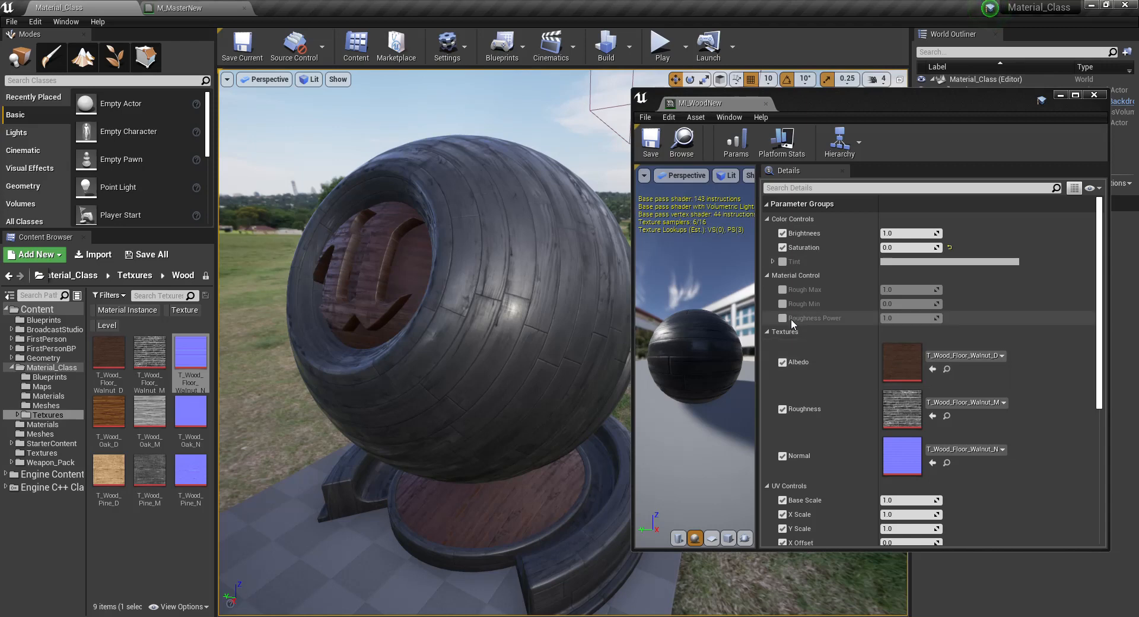
Set the instance's Saturation to 1 and collapse the Color Controls group.
{"action": "left_click", "coordinate": [901, 245]}
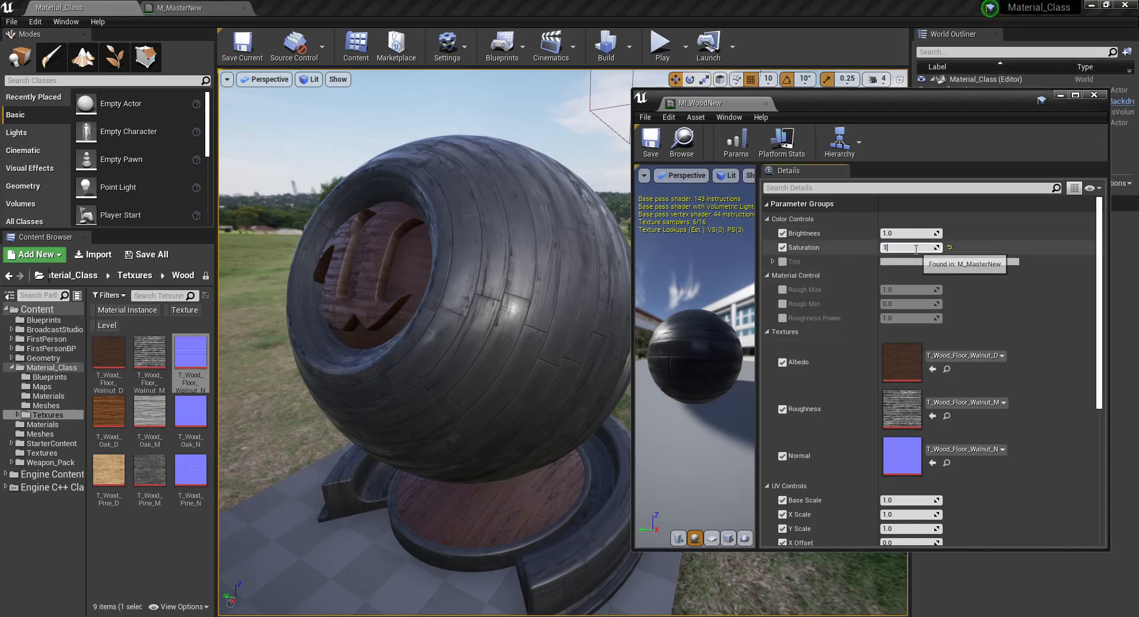
{"action": "type", "text": "1"}
{"action": "key", "text": "Return"}
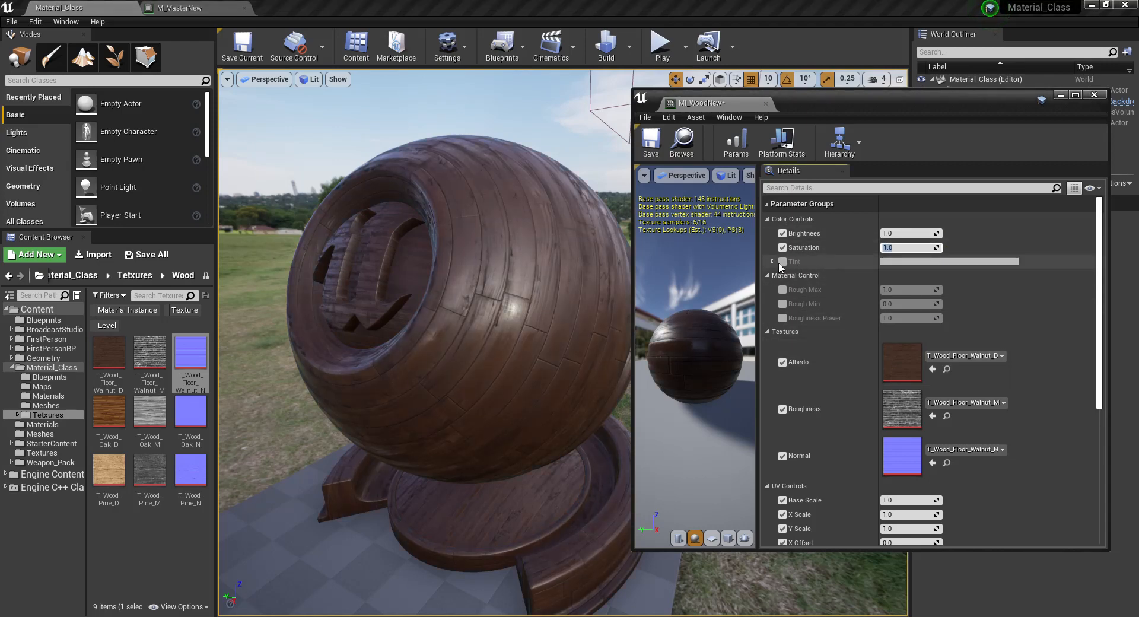
{"action": "left_click", "coordinate": [769, 219]}
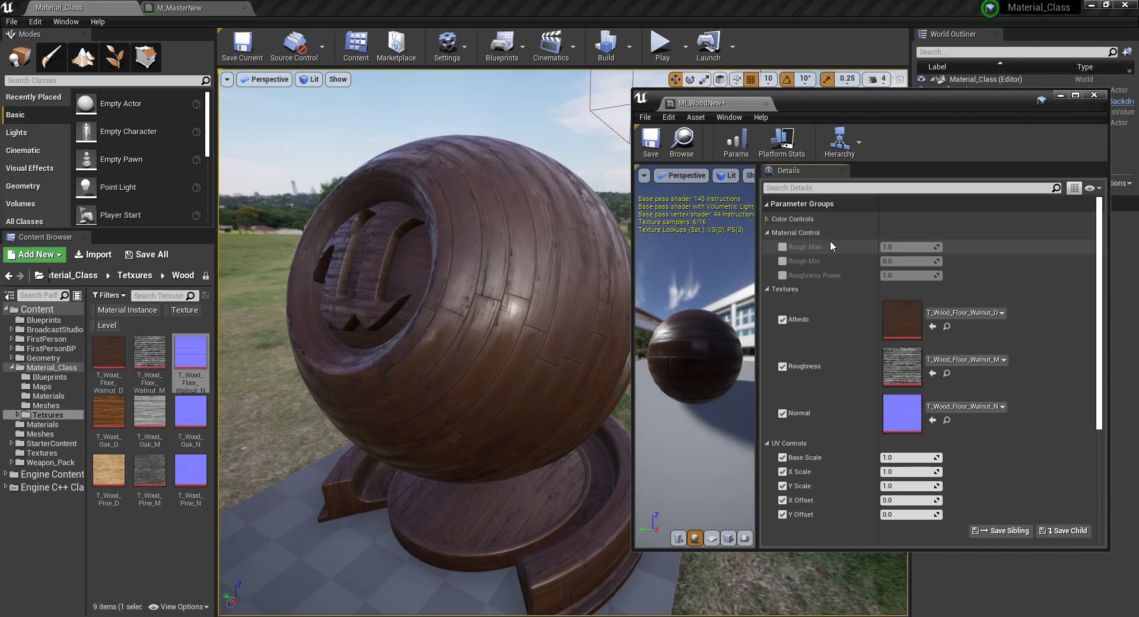
Enable the Rough Max, Rough Min and Roughness Power overrides in the Material Control group.
{"action": "left_click", "coordinate": [783, 248]}
{"action": "left_click", "coordinate": [783, 261]}
{"action": "left_click", "coordinate": [783, 275]}
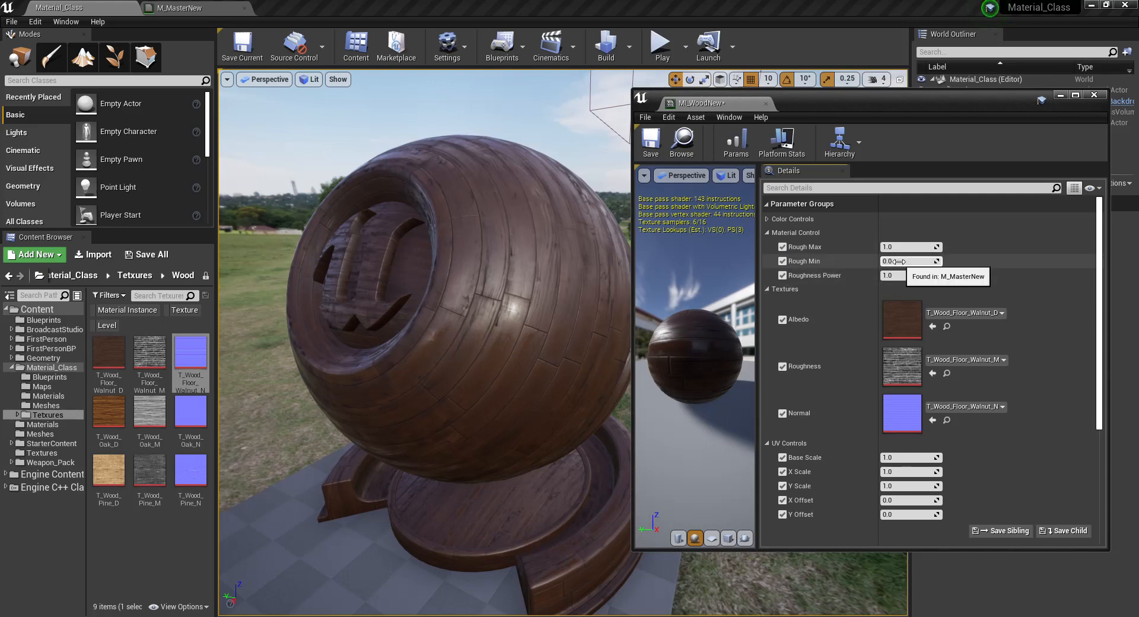
Try Rough Min at about 0.25 and Rough Max at about 0.09, followed by 0.5 for both Roughness Power and Rough Max.
{"action": "mouse_move", "coordinate": [900, 261]}
{"action": "left_mouse_down"}
{"action": "mouse_move", "coordinate": [928, 261]}
{"action": "mouse_move", "coordinate": [893, 247]}
{"action": "left_mouse_up"}
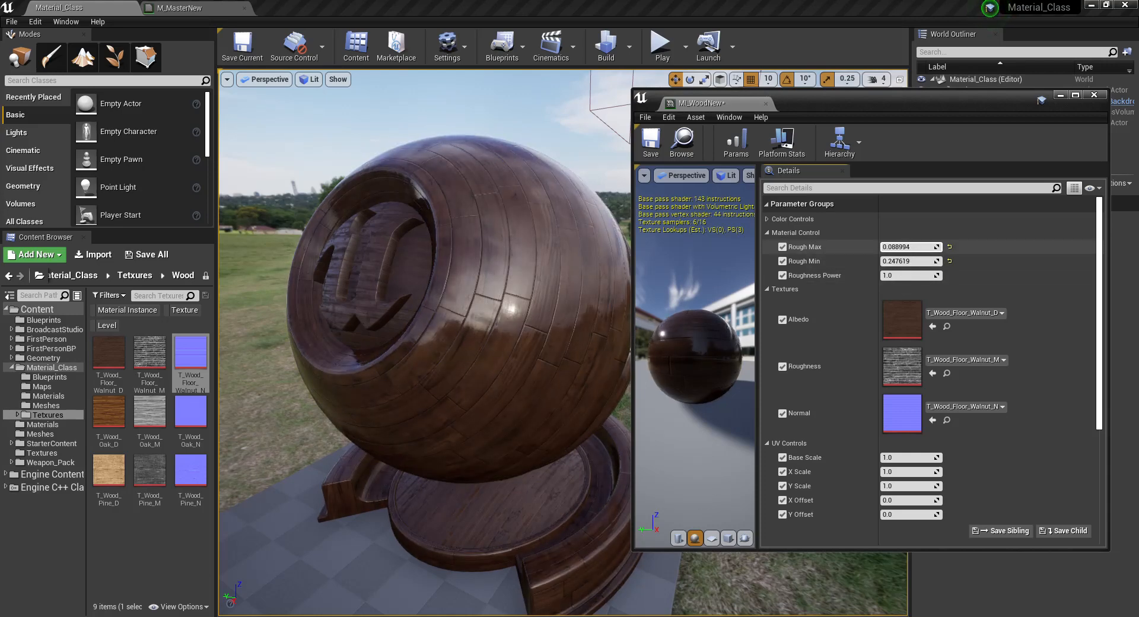
{"action": "left_click", "coordinate": [904, 274]}
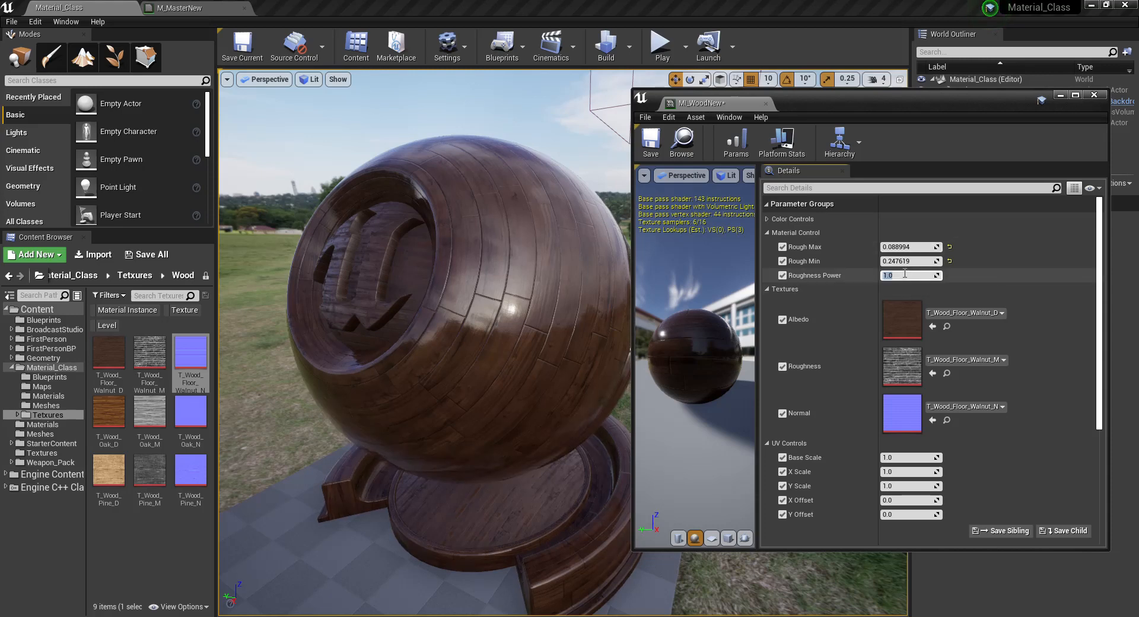
{"action": "type", "text": ".5"}
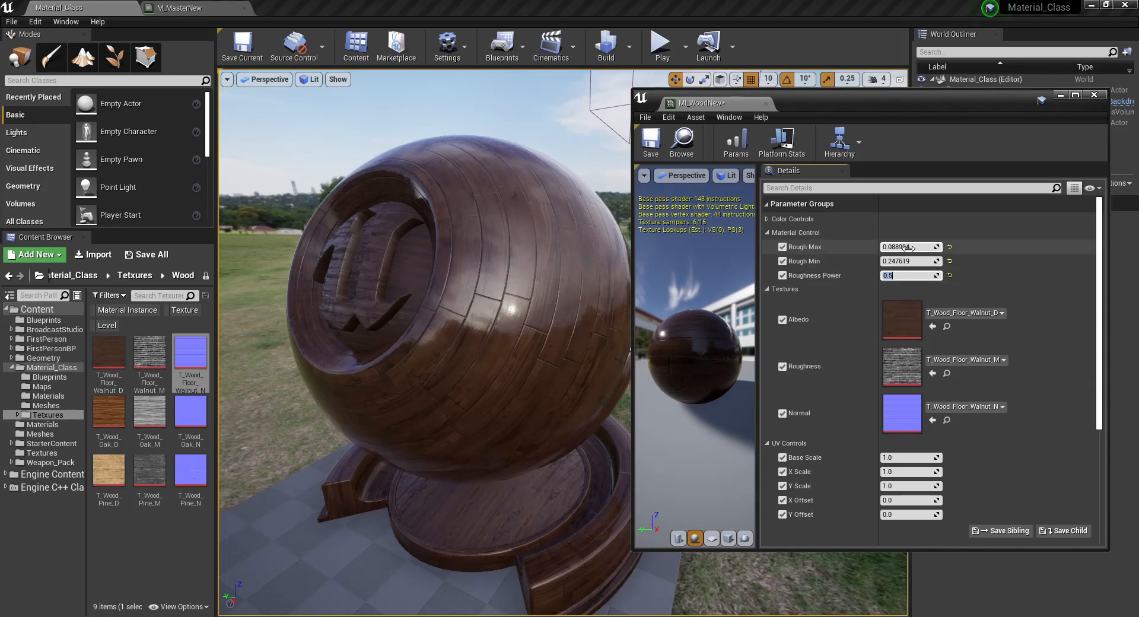
{"action": "type", "text": "0.5"}
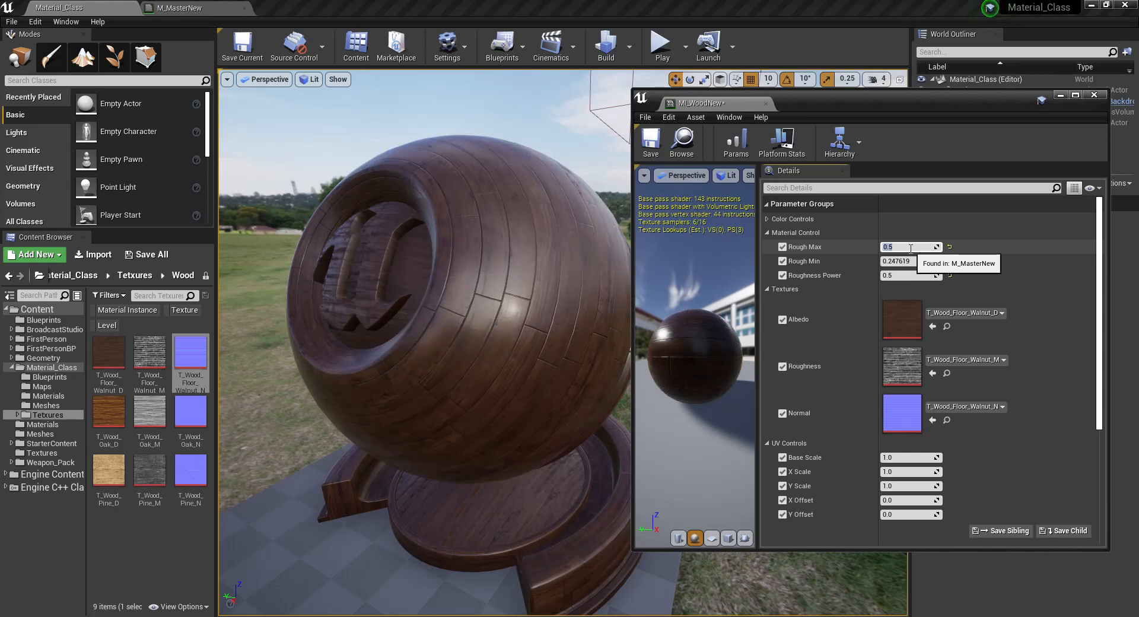
Set Rough Min to 0 and try lowering Rough Max to about 0.17.
{"action": "left_click", "coordinate": [905, 261]}
{"action": "type", "text": "0"}
{"action": "key", "text": "Return"}
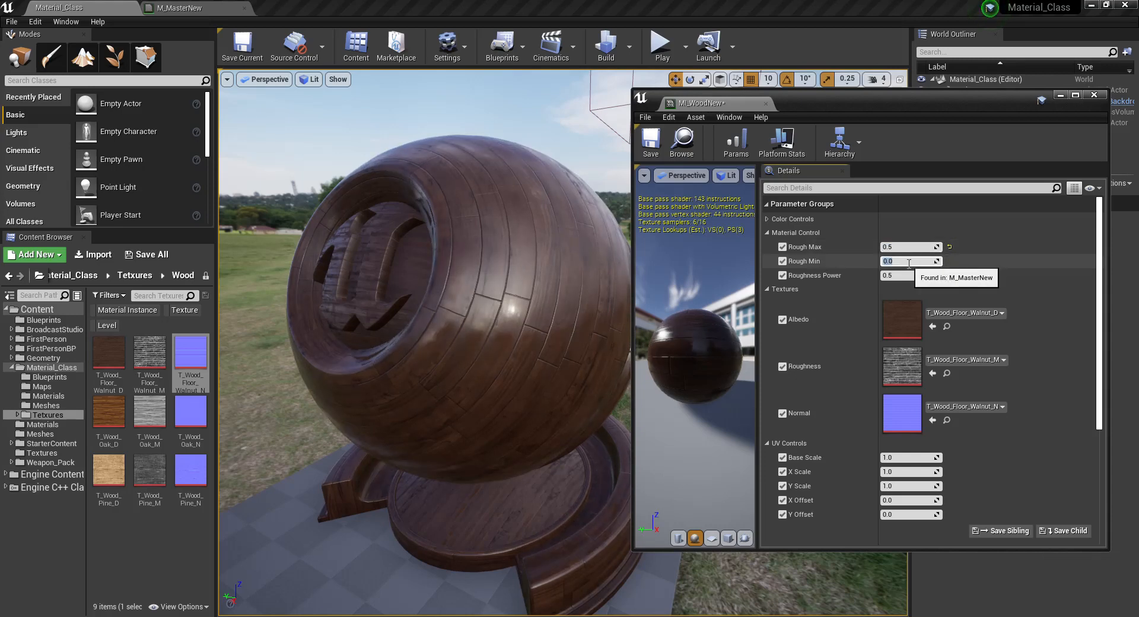
{"action": "left_click_drag", "start_coordinate": [908, 247], "coordinate": [907, 247]}
{"action": "left_click", "coordinate": [900, 274]}
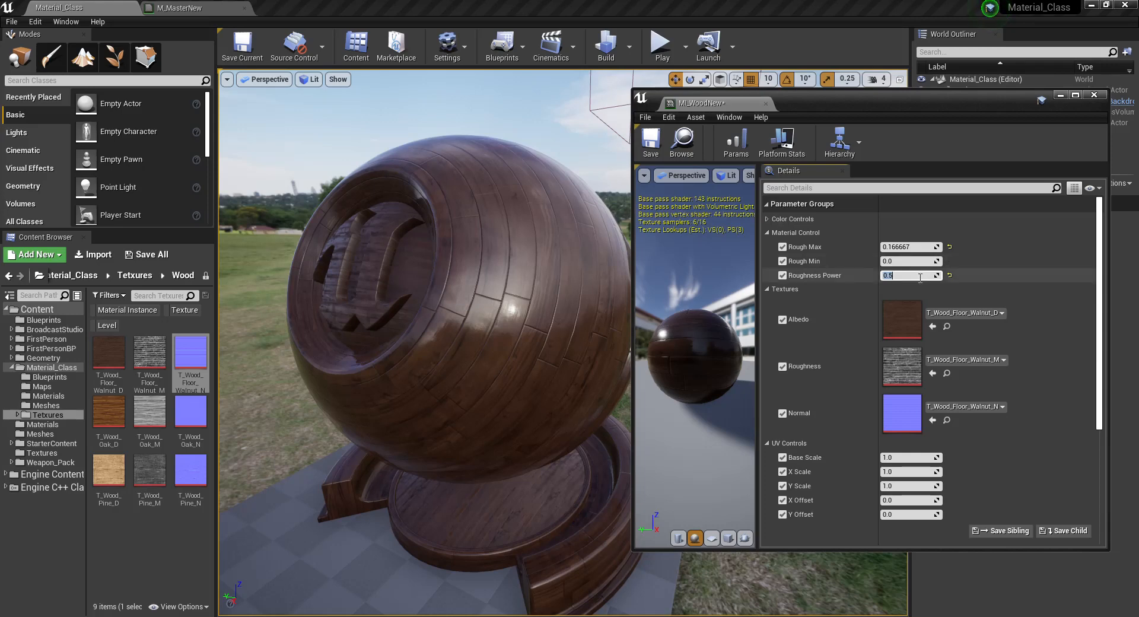
Reset Rough Max to its default value and set Roughness Power to 1.
{"action": "left_click", "coordinate": [949, 247]}
{"action": "left_click", "coordinate": [912, 275]}
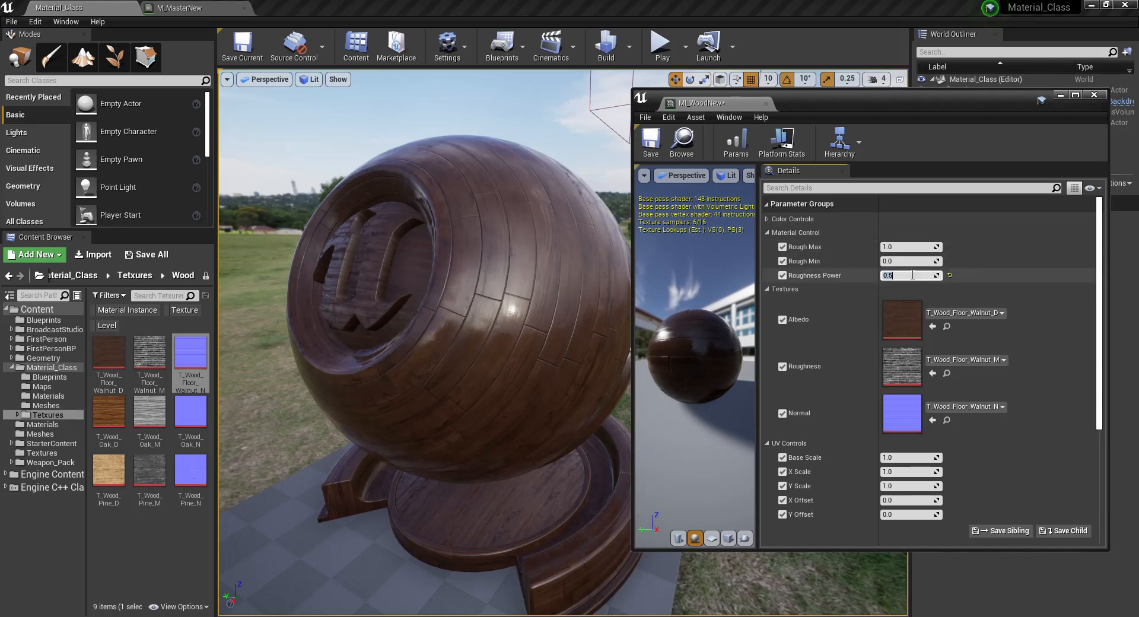
{"action": "type", "text": "1"}
{"action": "key", "text": "Return"}
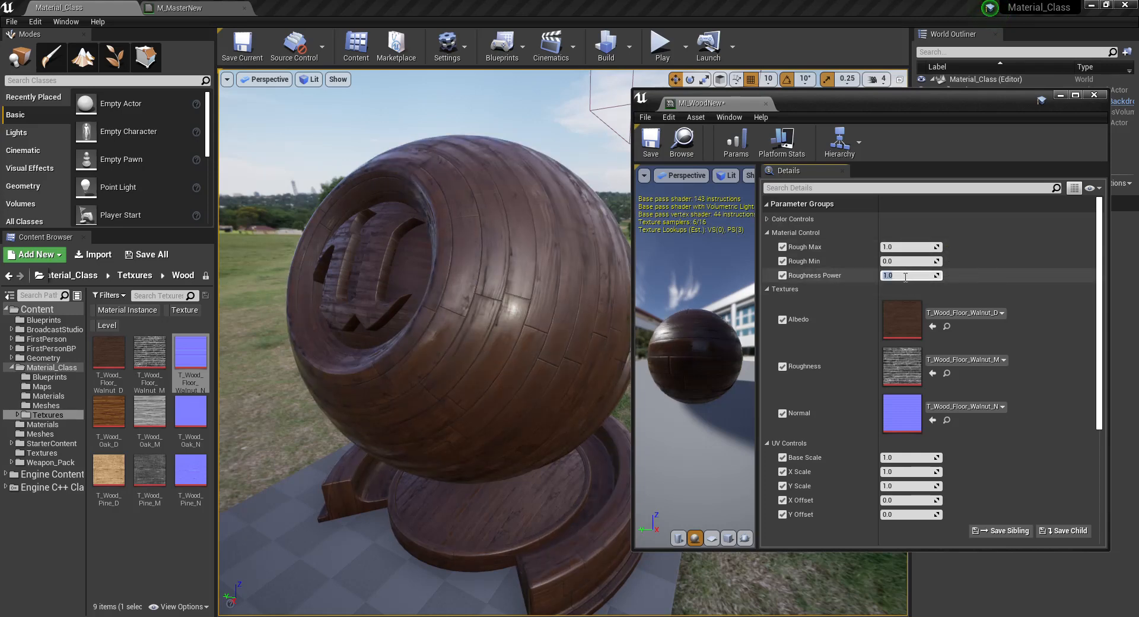
Disable the Rough Min and Rough Max overrides in the Material Control group.
{"action": "left_click", "coordinate": [783, 261]}
{"action": "left_click", "coordinate": [783, 247]}
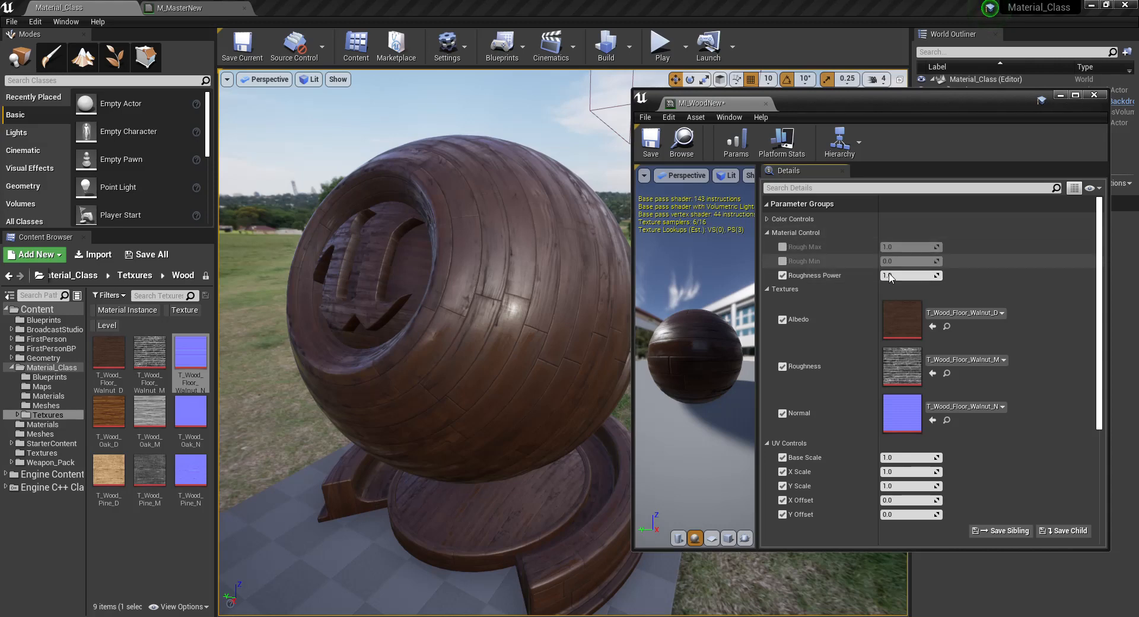
Save the M_WoodNew material instance, put its window away, and go to the M_MasterNew material graph.
{"action": "left_click", "coordinate": [767, 233]}
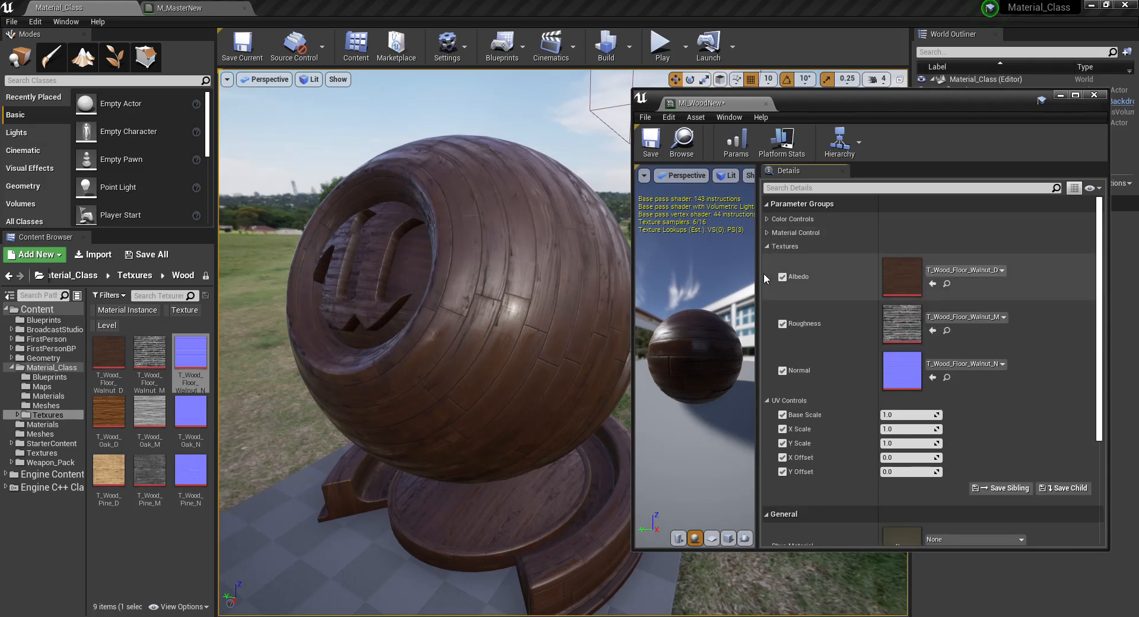
{"action": "left_click", "coordinate": [651, 142]}
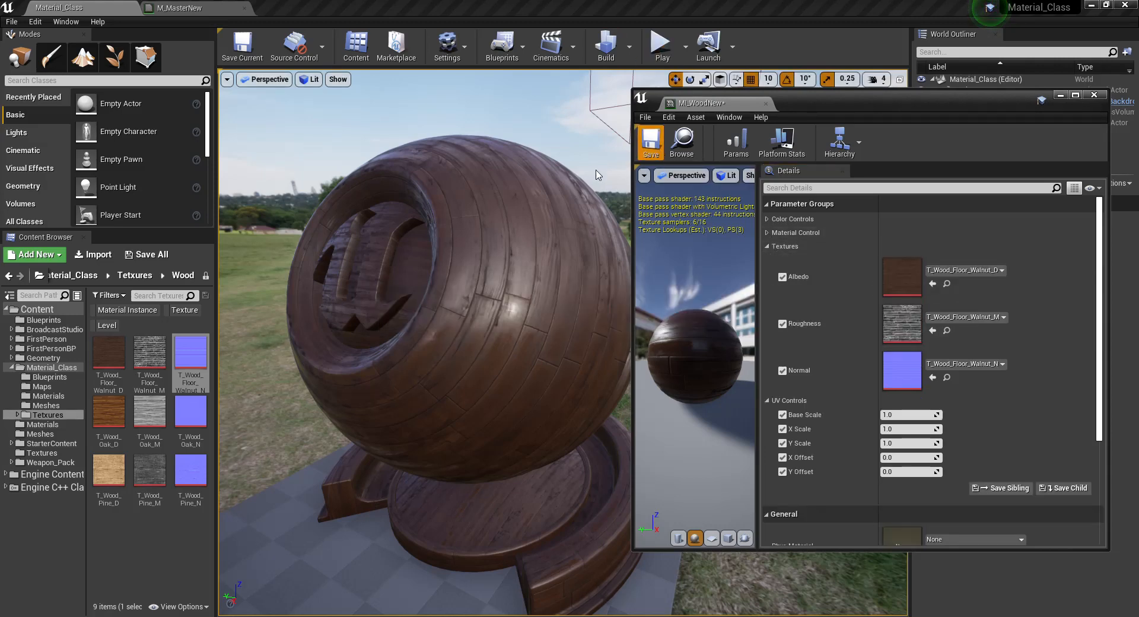
{"action": "left_click", "coordinate": [1060, 96]}
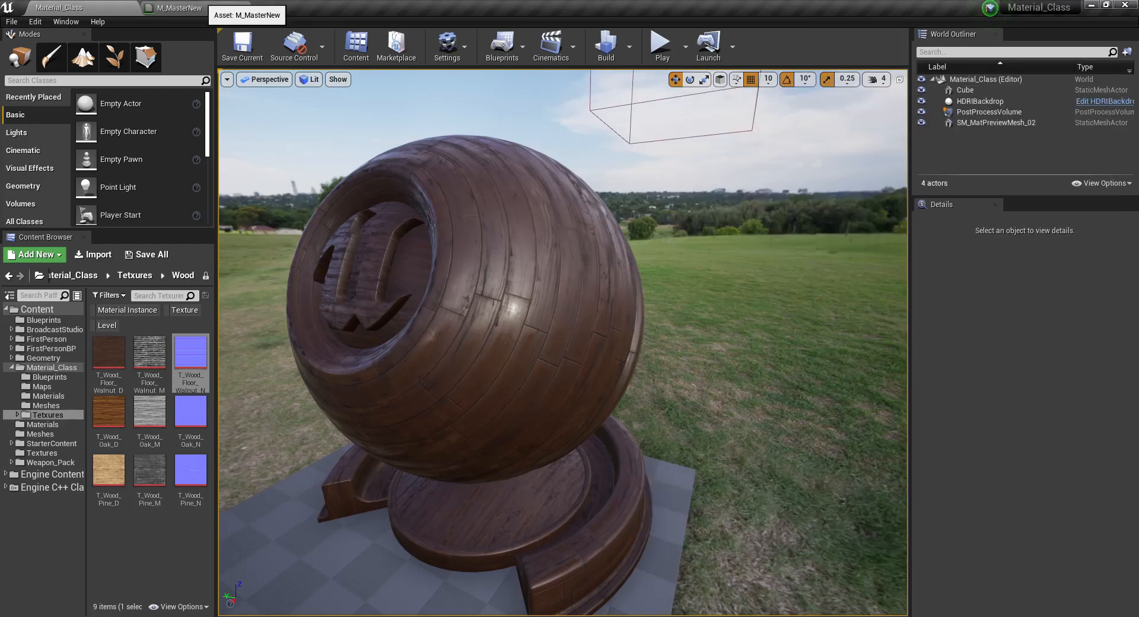
{"action": "left_click", "coordinate": [226, 8]}
Select the whole albedo node chain, from the Albedo texture to Desaturation, and move it up, away from the roughness nodes.
{"action": "scroll", "coordinate": [650, 318], "scroll_direction": "down", "scroll_amount": 3}
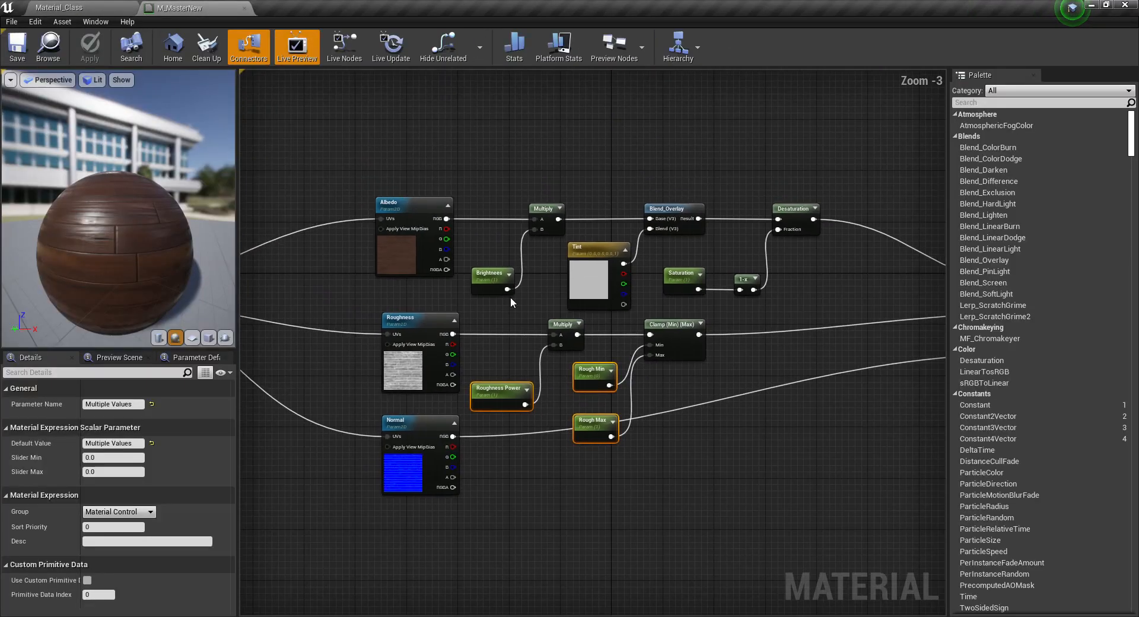
{"action": "left_click_drag", "start_coordinate": [396, 177], "coordinate": [803, 294]}
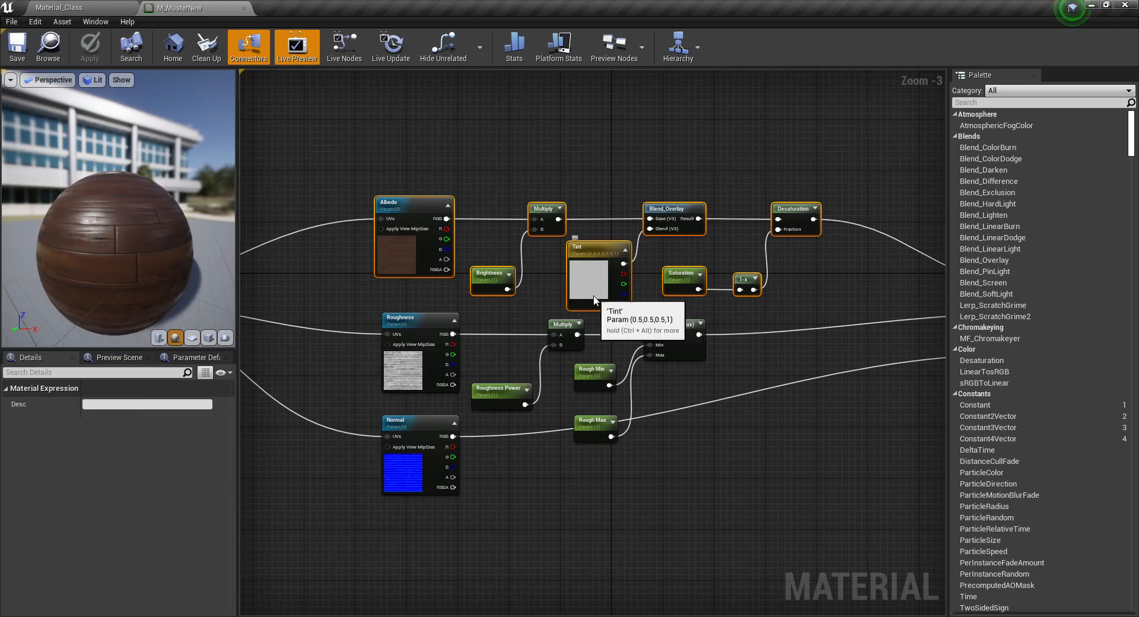
{"action": "left_click_drag", "start_coordinate": [593, 299], "coordinate": [581, 248]}
Enclose the albedo, brightness, tint and saturation nodes in a comment box titled "Albedo".
{"action": "right_click_drag", "start_coordinate": [413, 313], "coordinate": [454, 334]}
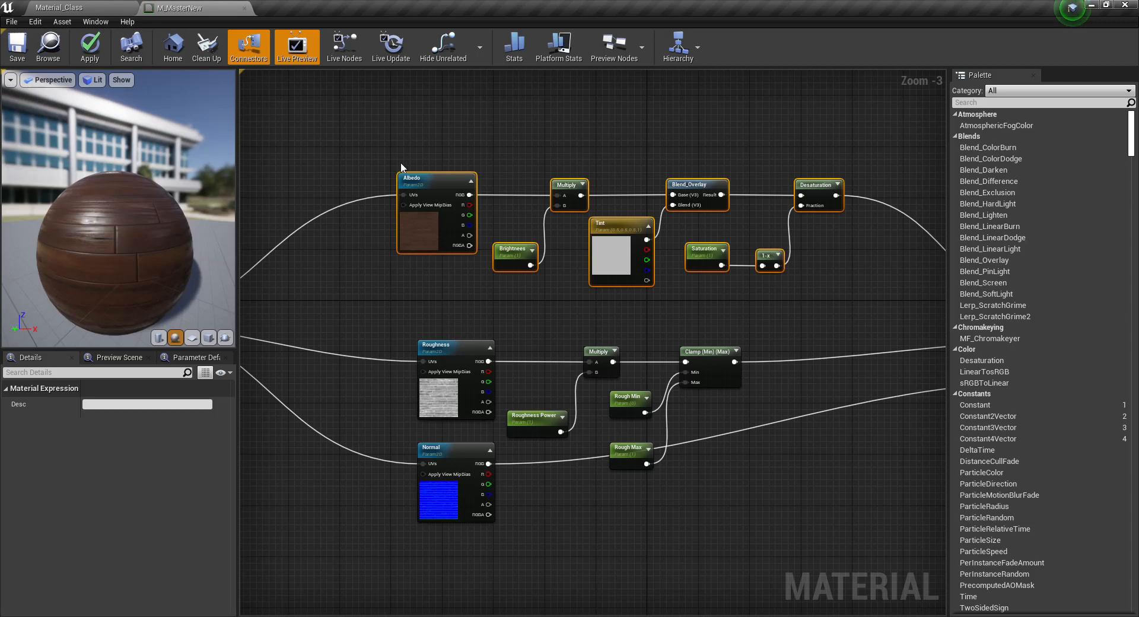
{"action": "left_click_drag", "start_coordinate": [401, 164], "coordinate": [843, 291]}
{"action": "key", "text": "c"}
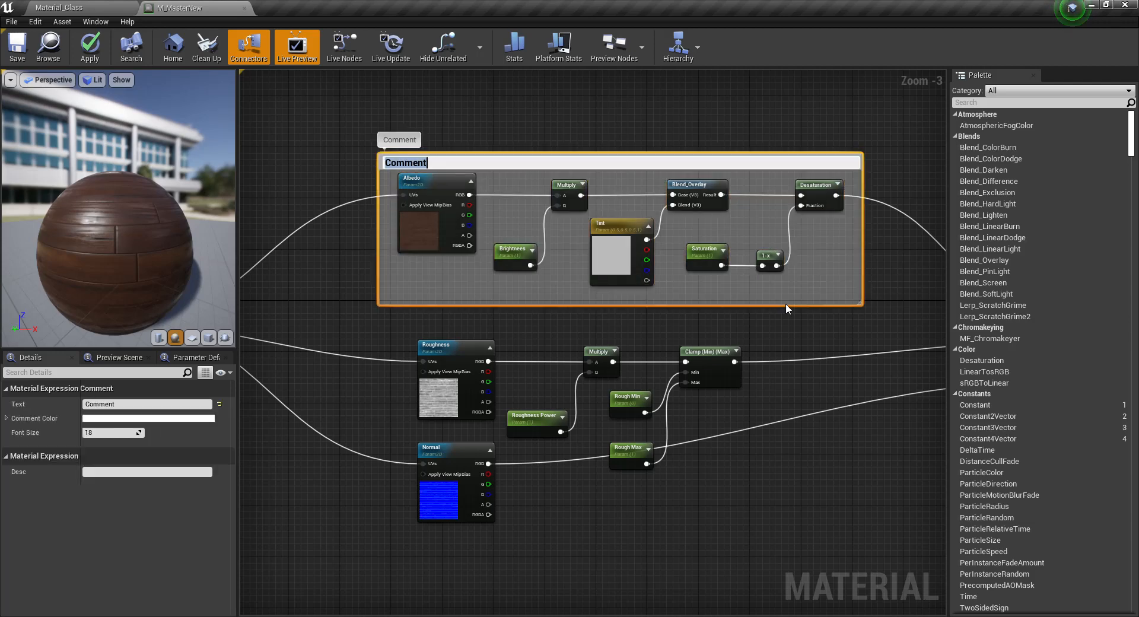
{"action": "type", "text": "Albedo"}
{"action": "key", "text": "Return"}
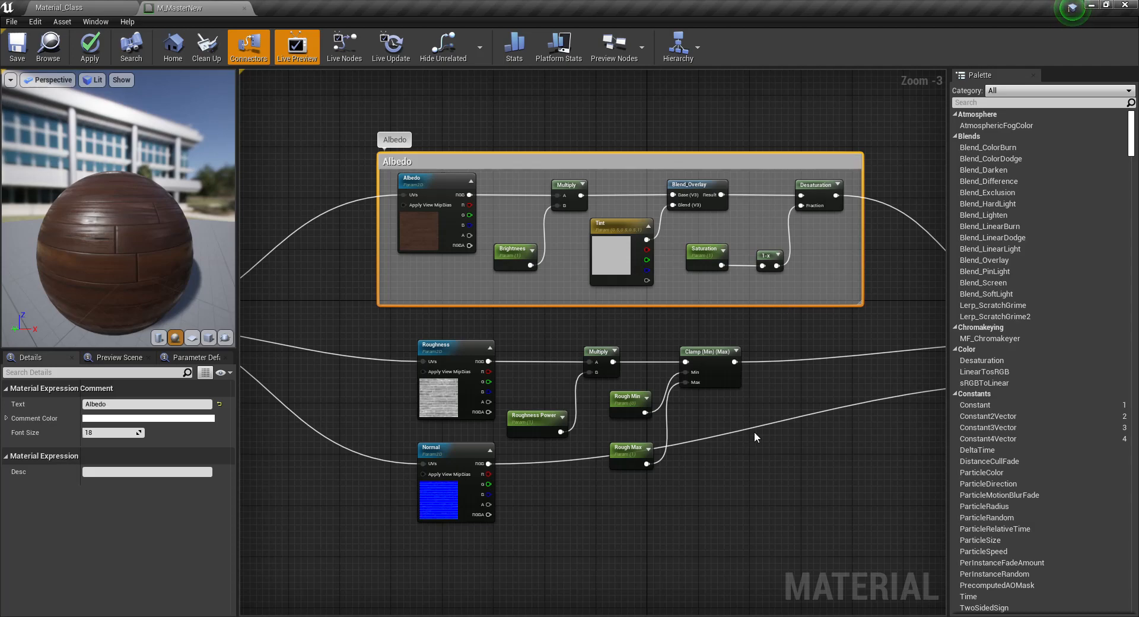
Move the Normal texture node down to leave clear space below the roughness nodes.
{"action": "right_click_drag", "start_coordinate": [727, 464], "coordinate": [596, 365]}
{"action": "scroll", "coordinate": [678, 342], "scroll_direction": "down", "scroll_amount": 2}
{"action": "scroll", "coordinate": [662, 340], "scroll_direction": "up", "scroll_amount": 3}
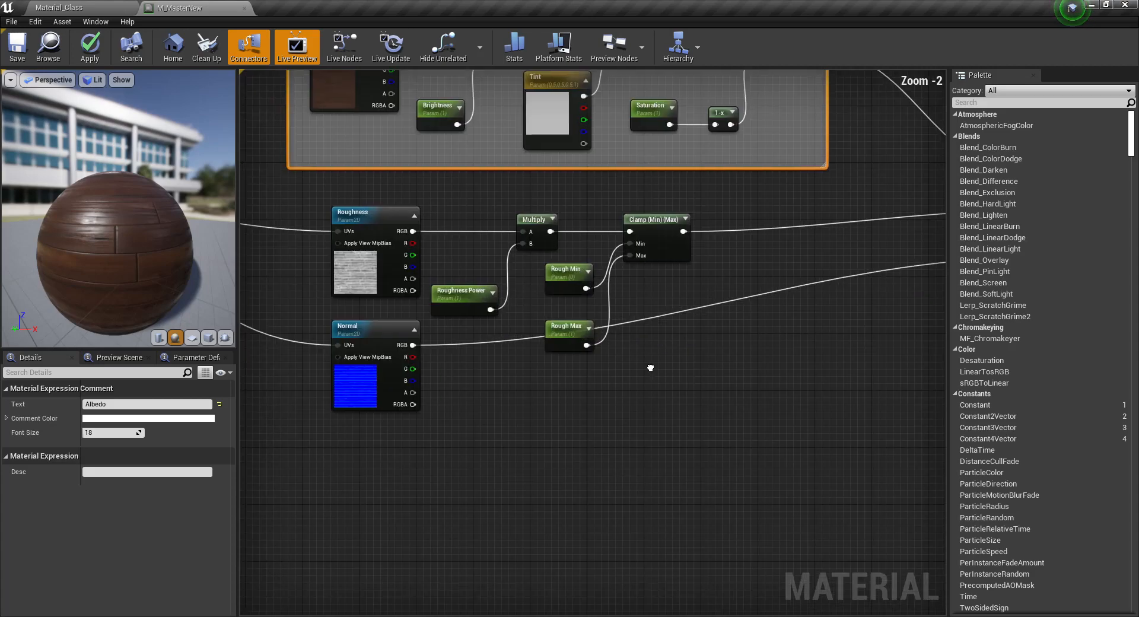
{"action": "left_click_drag", "start_coordinate": [393, 457], "coordinate": [390, 555]}
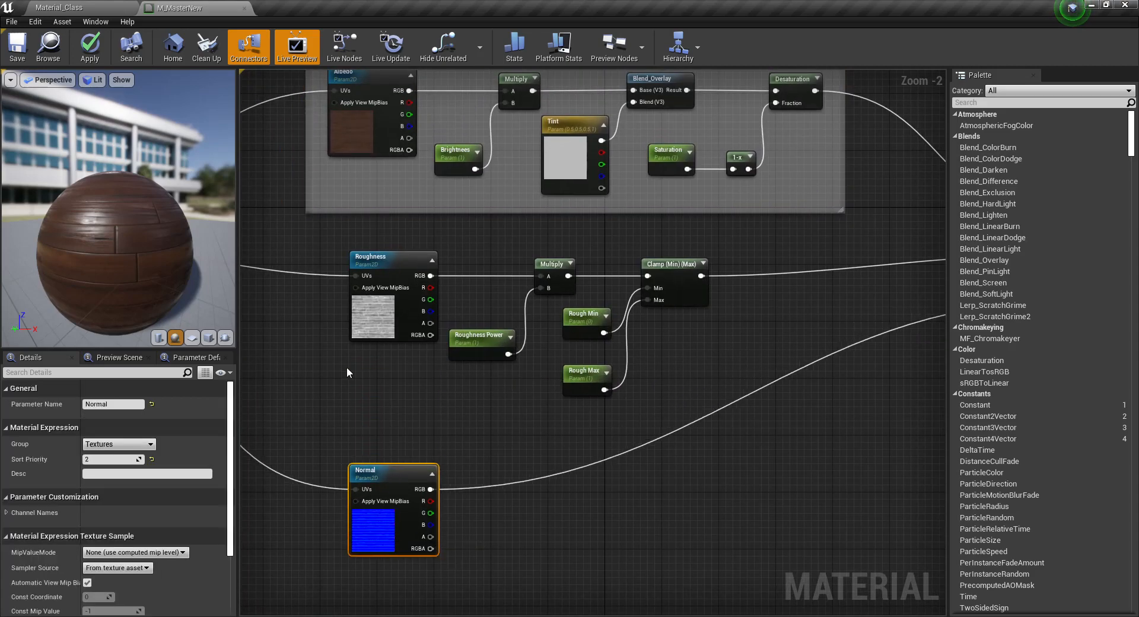
Enclose the Roughness texture, Roughness Power, Rough Min, Rough Max, Multiply and Clamp nodes in a comment box titled "Roughness".
{"action": "left_click_drag", "start_coordinate": [333, 248], "coordinate": [674, 401]}
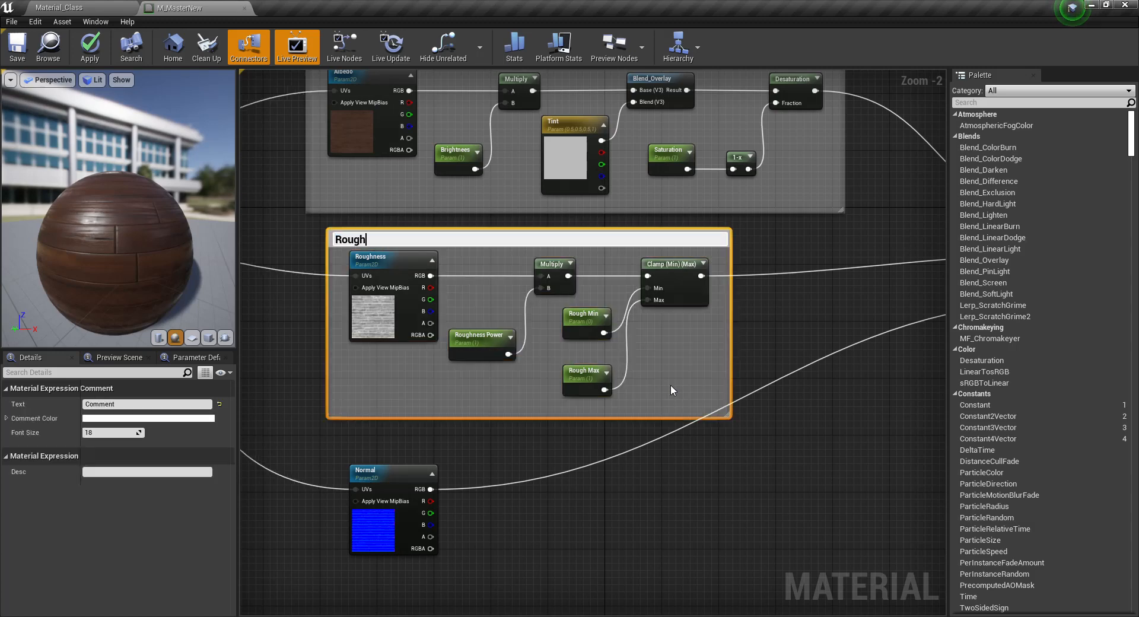
{"action": "type", "text": "s"}
{"action": "key", "text": "Return"}
Move the Texture UVs comment group closer to the texture sample nodes.
{"action": "scroll", "coordinate": [670, 384], "scroll_direction": "down", "scroll_amount": 4}
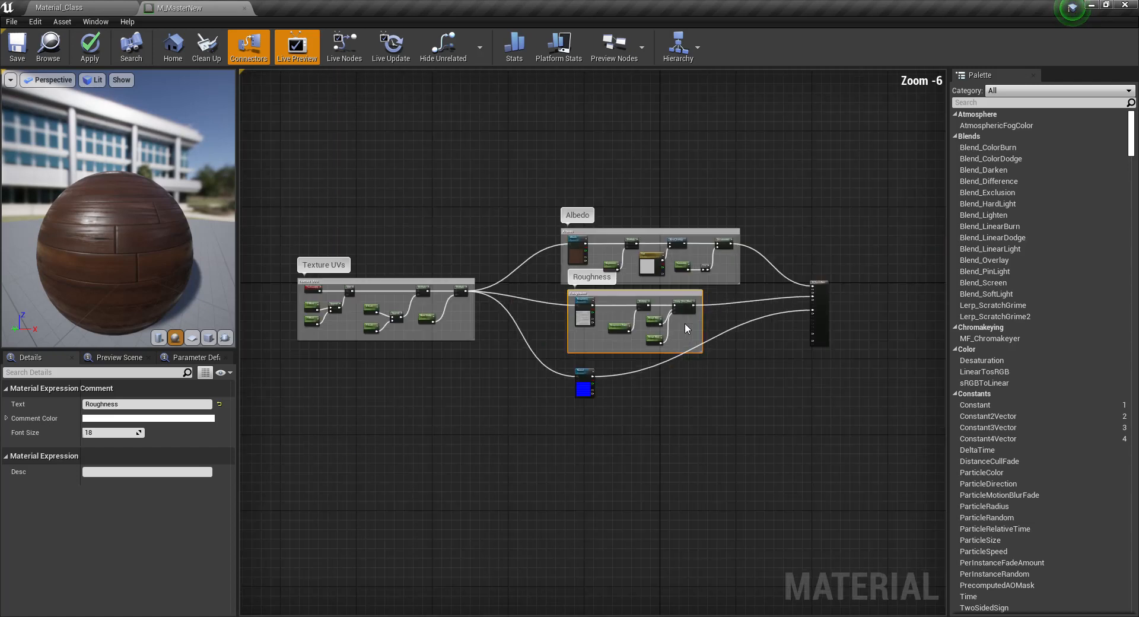
{"action": "scroll", "coordinate": [644, 326], "scroll_direction": "up", "scroll_amount": 1}
{"action": "right_click_drag", "start_coordinate": [642, 335], "coordinate": [942, 346]}
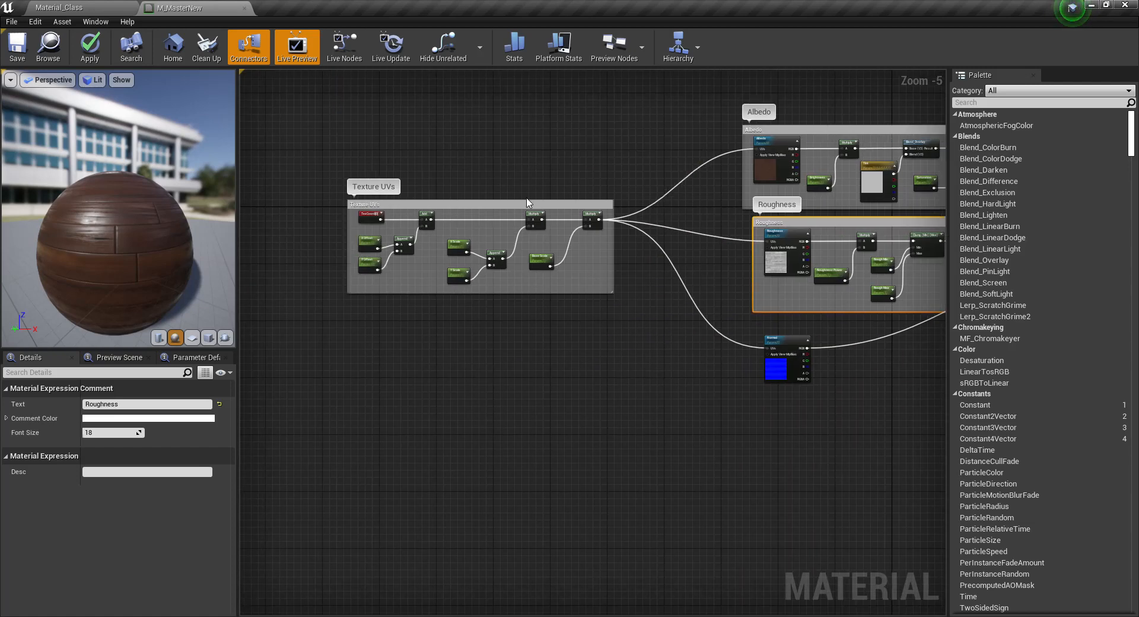
{"action": "left_click_drag", "start_coordinate": [526, 203], "coordinate": [590, 232]}
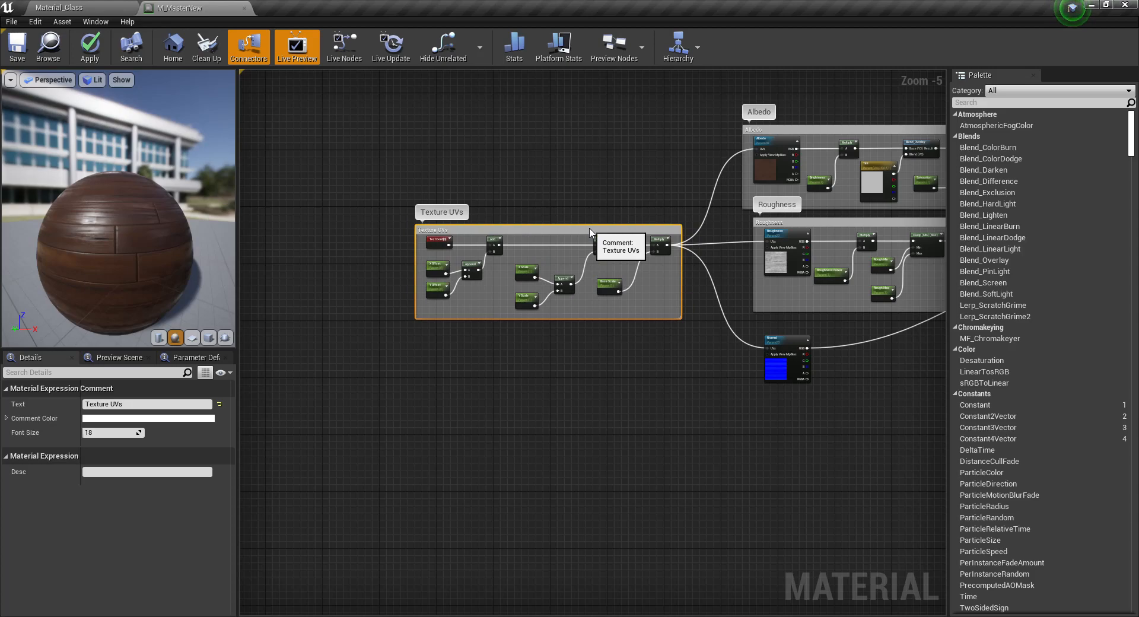
Disconnect the Normal texture's RGB output from the material and shift the Normal node slightly.
{"action": "right_click_drag", "start_coordinate": [884, 334], "coordinate": [647, 314]}
{"action": "scroll", "coordinate": [640, 320], "scroll_direction": "up", "scroll_amount": 4}
{"action": "right_click_drag", "start_coordinate": [562, 355], "coordinate": [567, 369]}
{"action": "scroll", "coordinate": [564, 365], "scroll_direction": "down", "scroll_amount": 2}
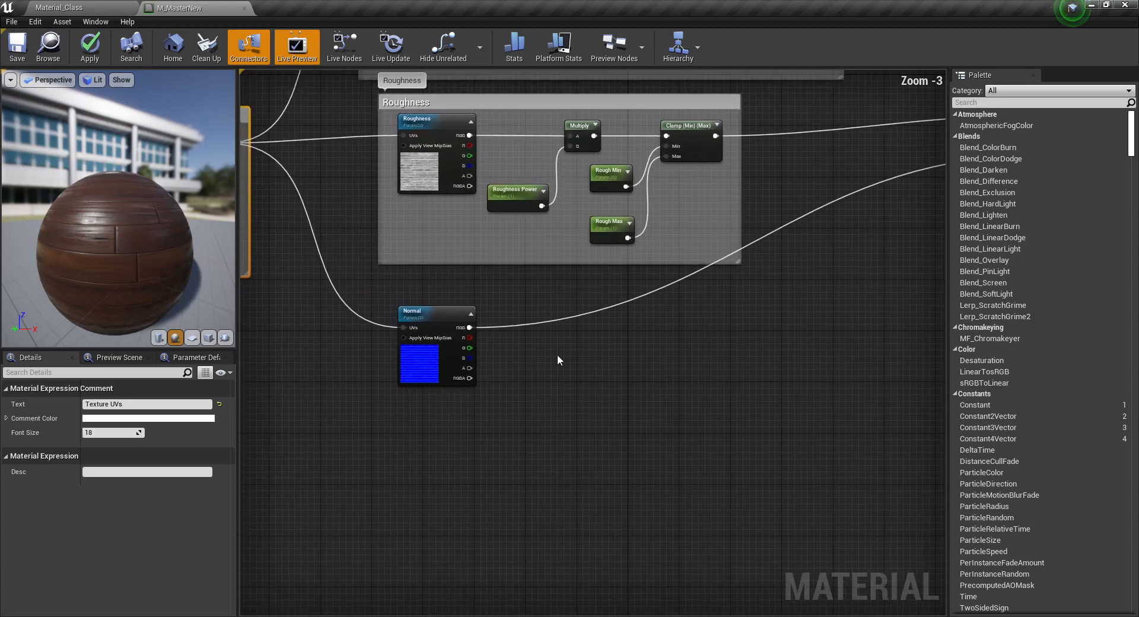
{"action": "left_click", "coordinate": [469, 327], "text": "alt"}
{"action": "left_click_drag", "start_coordinate": [423, 377], "coordinate": [449, 356]}
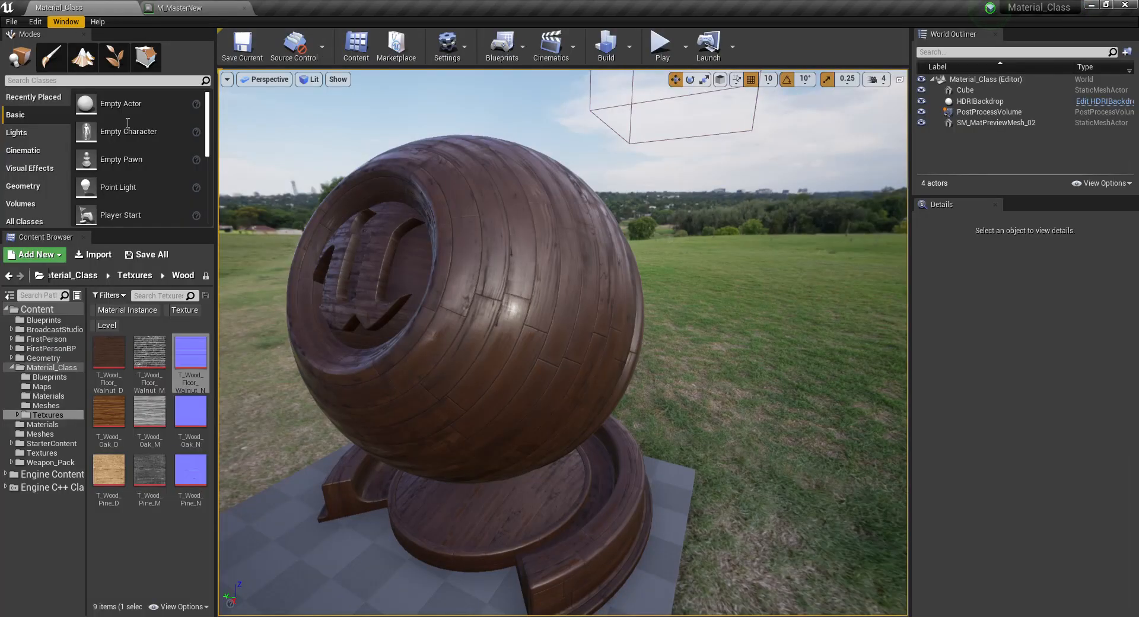
Open the T_Wood_Floor_Walnut_N texture from the level editor's Wood folder and view its blue channel on its own.
{"action": "double_click", "coordinate": [191, 352]}
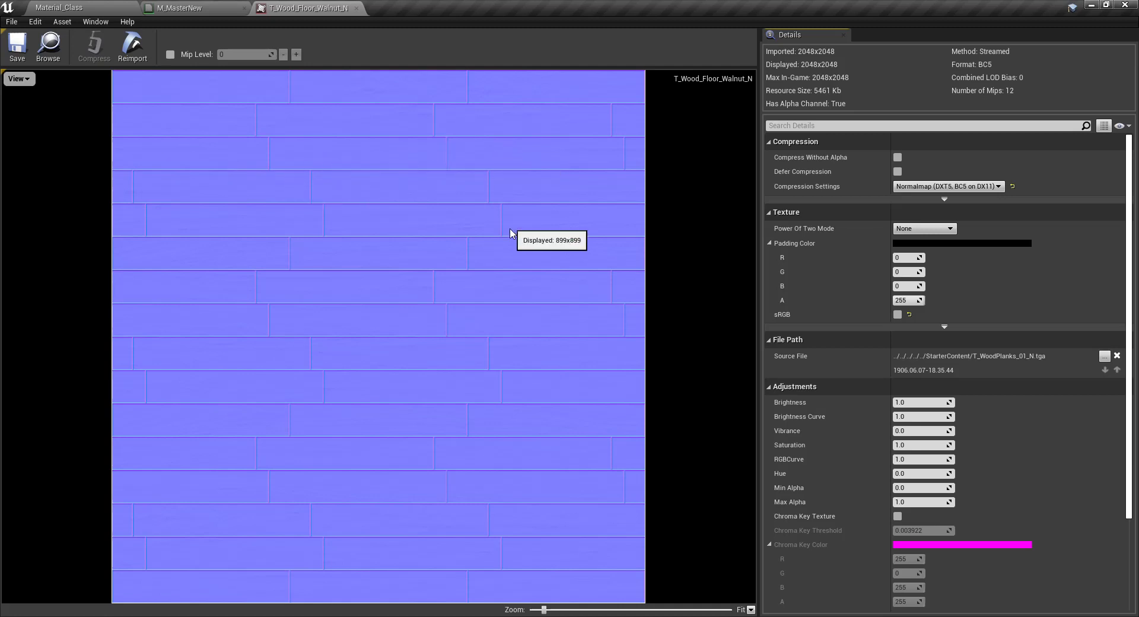
{"action": "left_click", "coordinate": [18, 78]}
{"action": "left_click", "coordinate": [33, 103]}
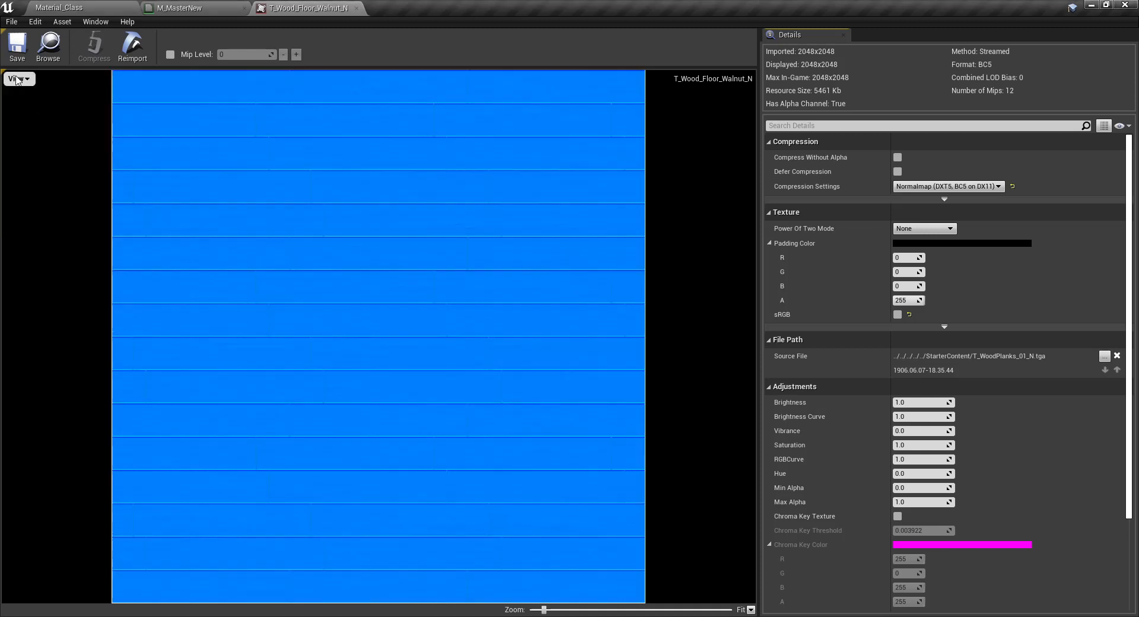
{"action": "left_click", "coordinate": [18, 79]}
{"action": "left_click", "coordinate": [34, 117]}
{"action": "left_click", "coordinate": [18, 79]}
{"action": "left_click", "coordinate": [34, 129]}
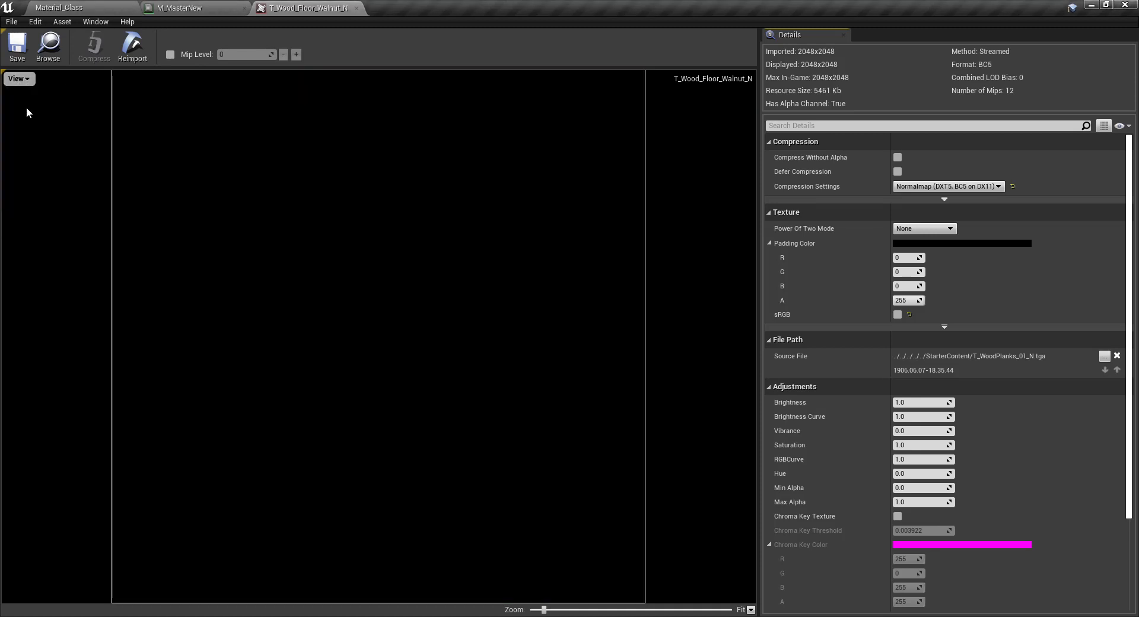
{"action": "left_click", "coordinate": [30, 82]}
{"action": "left_click", "coordinate": [36, 128]}
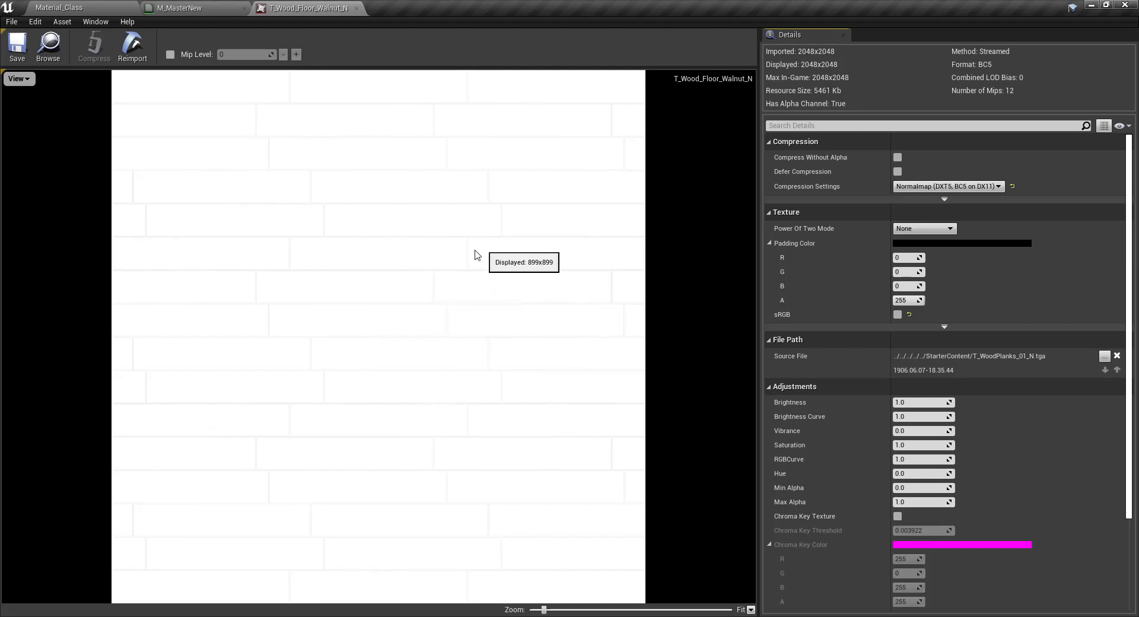
Switch the normal map preview from the blue channel to the green channel only.
{"action": "left_click", "coordinate": [18, 79]}
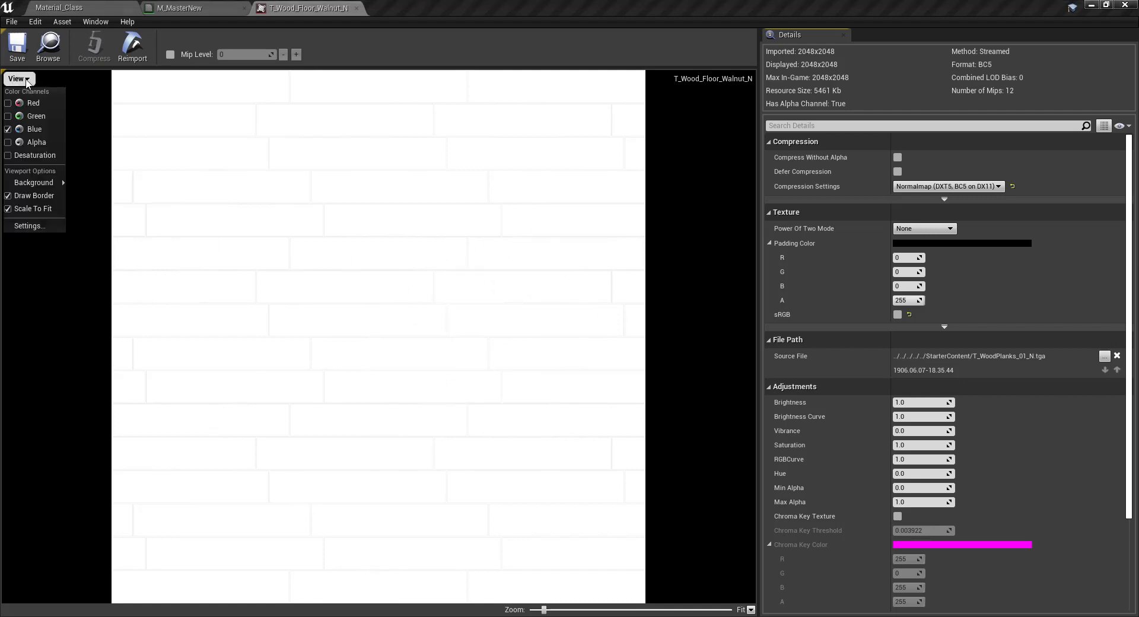
{"action": "left_click", "coordinate": [35, 128]}
{"action": "left_click", "coordinate": [19, 79]}
{"action": "left_click", "coordinate": [37, 116]}
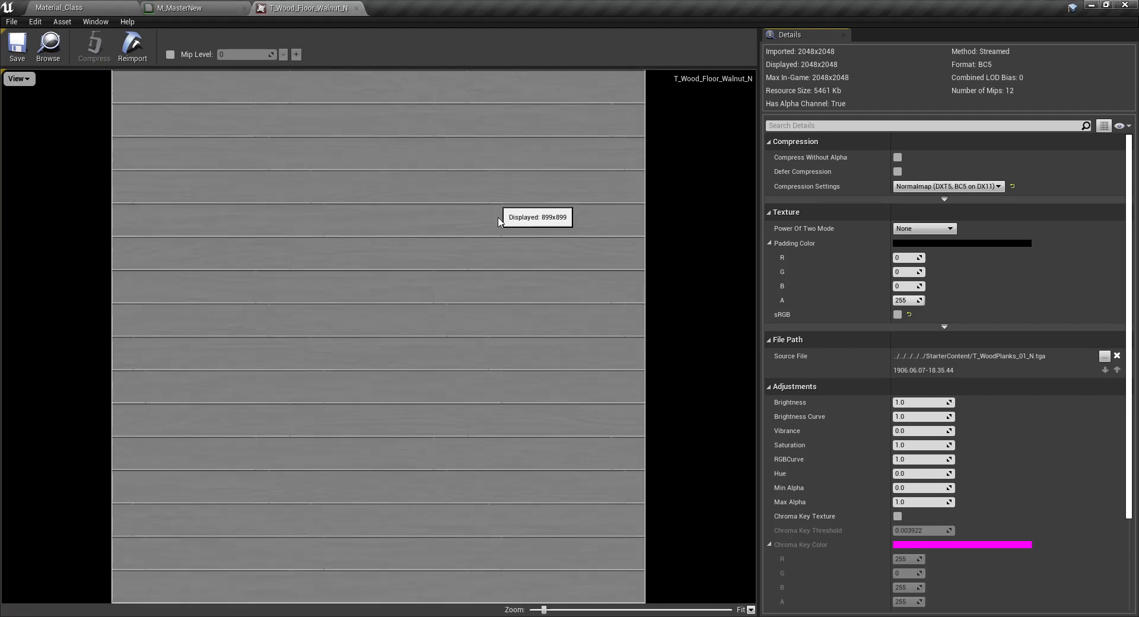
Switch the normal map preview from the green channel to the red channel only.
{"action": "left_click", "coordinate": [19, 78]}
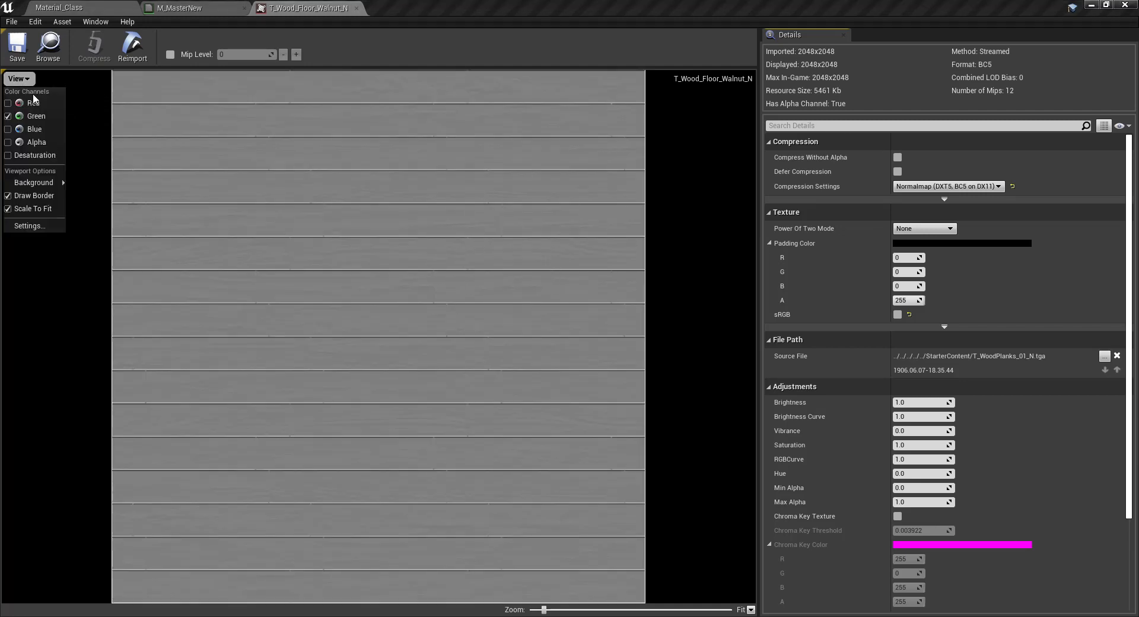
{"action": "left_click", "coordinate": [32, 118]}
{"action": "left_click", "coordinate": [19, 79]}
{"action": "left_click", "coordinate": [30, 102]}
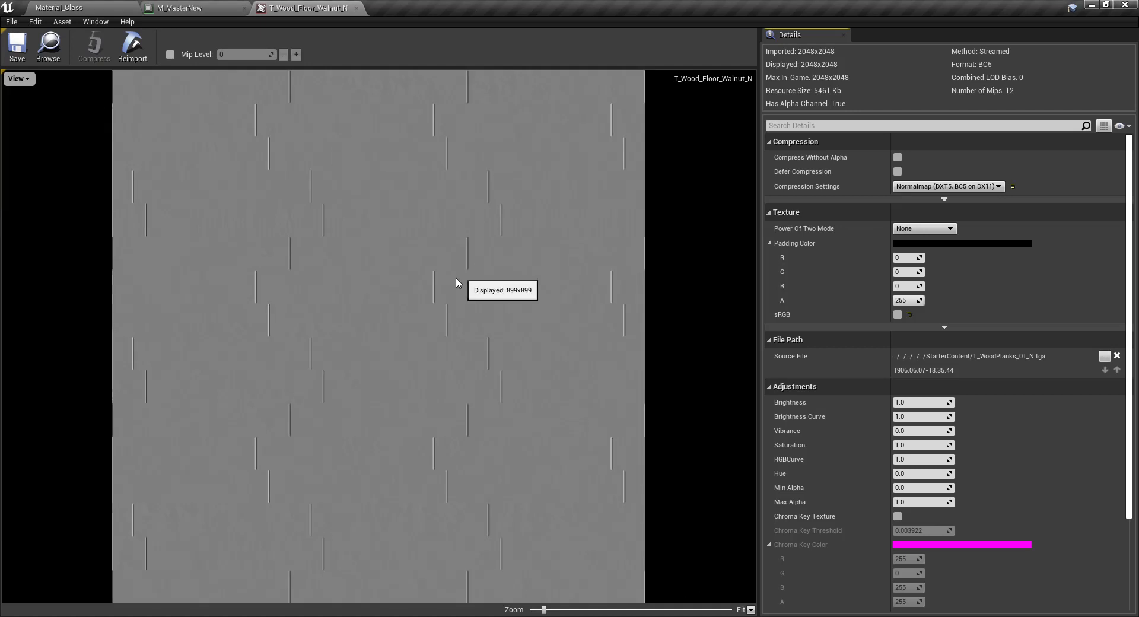
Show the normal map's red, green and blue channels together, compare it without blue, and close the texture with all three enabled.
{"action": "left_click", "coordinate": [24, 82]}
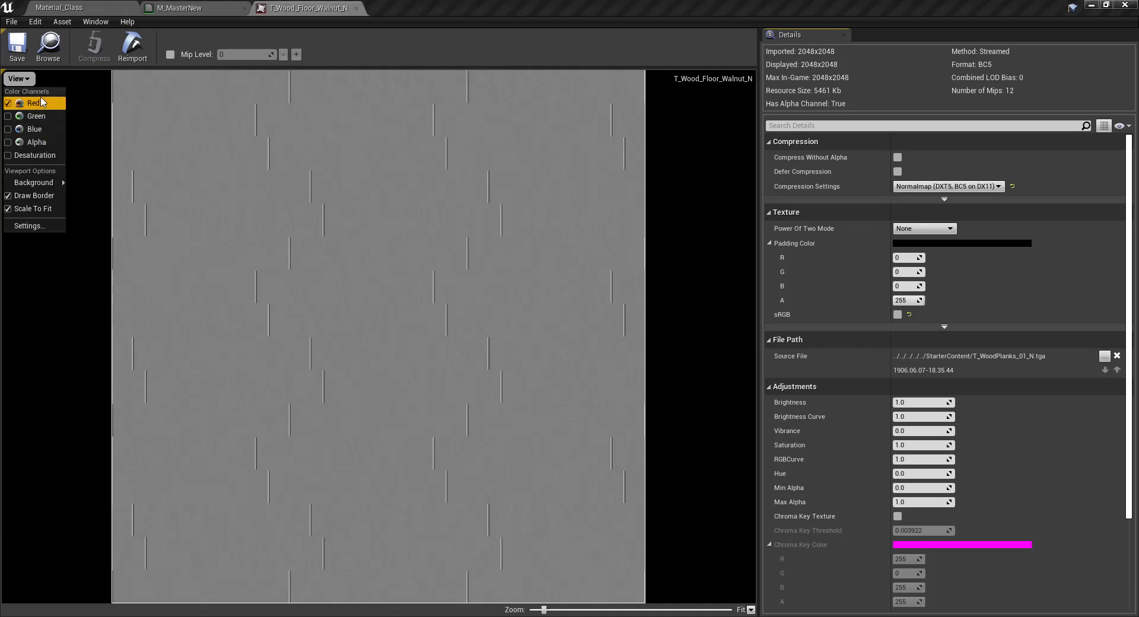
{"action": "left_click", "coordinate": [8, 129]}
{"action": "left_click", "coordinate": [8, 116]}
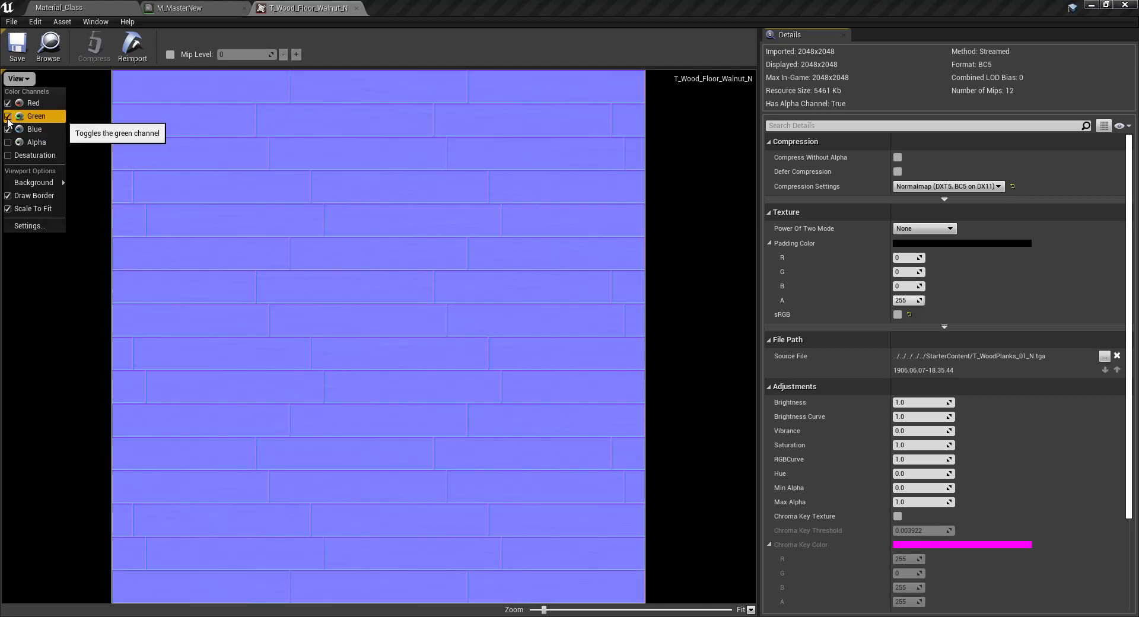
{"action": "left_click", "coordinate": [7, 129]}
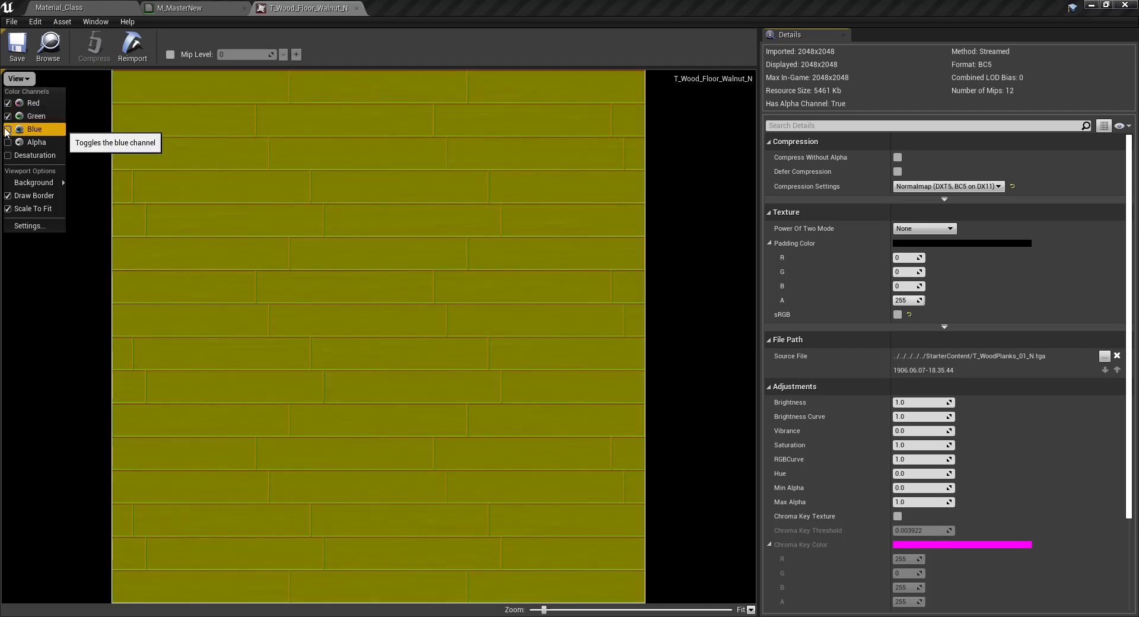
{"action": "left_click", "coordinate": [8, 129]}
{"action": "left_click", "coordinate": [337, 194]}
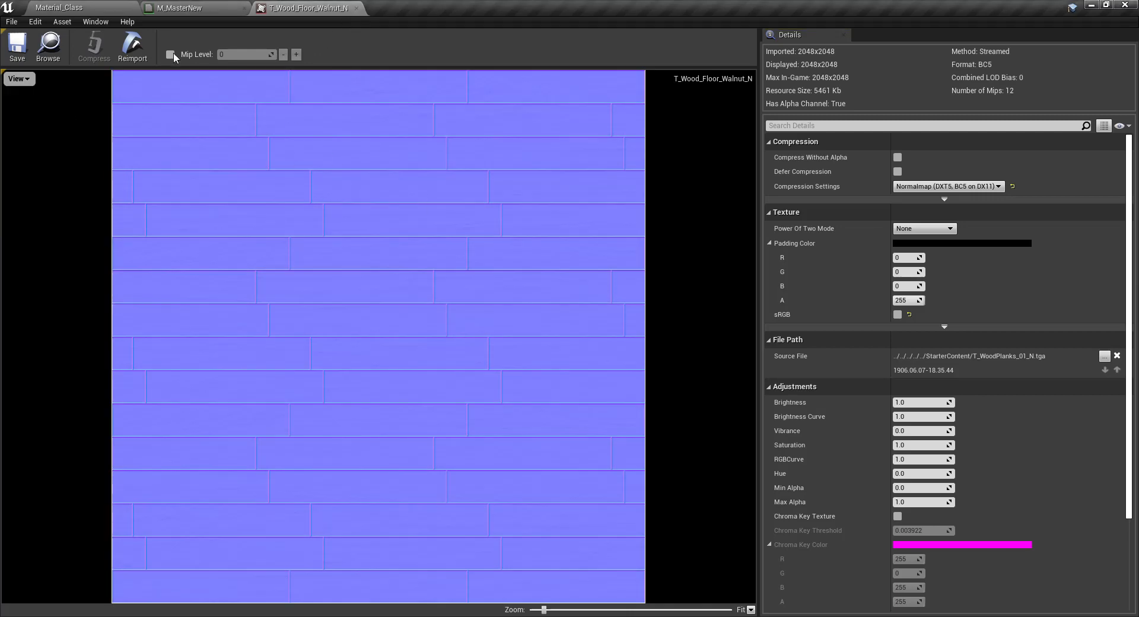
{"action": "left_click", "coordinate": [16, 58]}
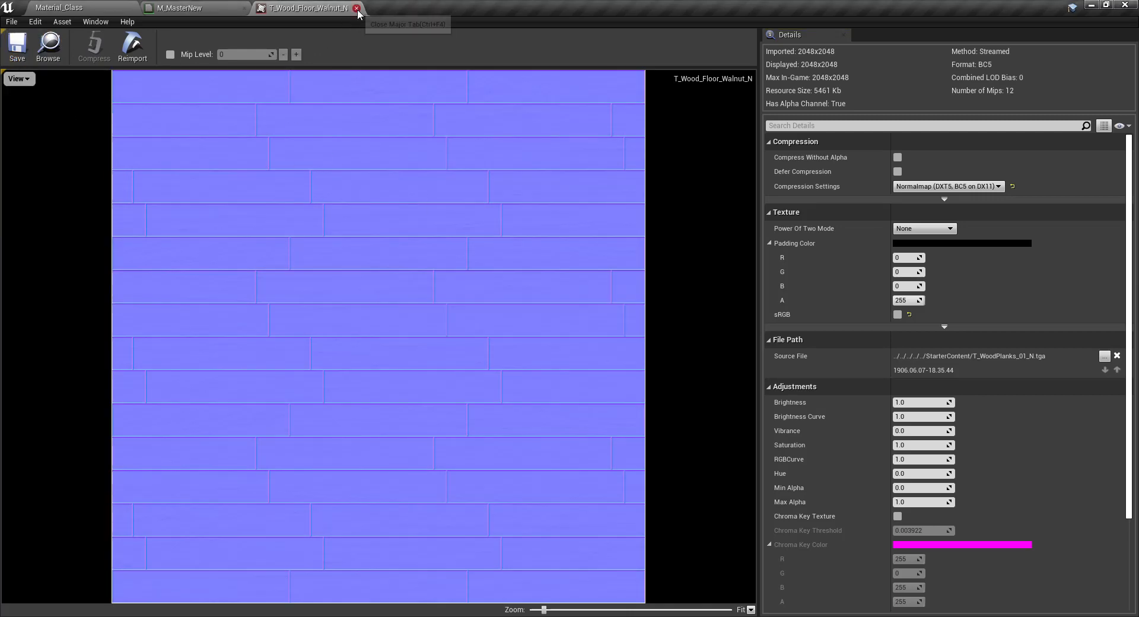
{"action": "left_click", "coordinate": [356, 9]}
Add a FlattenNormal node beside the Normal texture and connect the texture's RGB output to its Normal input.
{"action": "right_click_drag", "start_coordinate": [531, 349], "coordinate": [580, 334]}
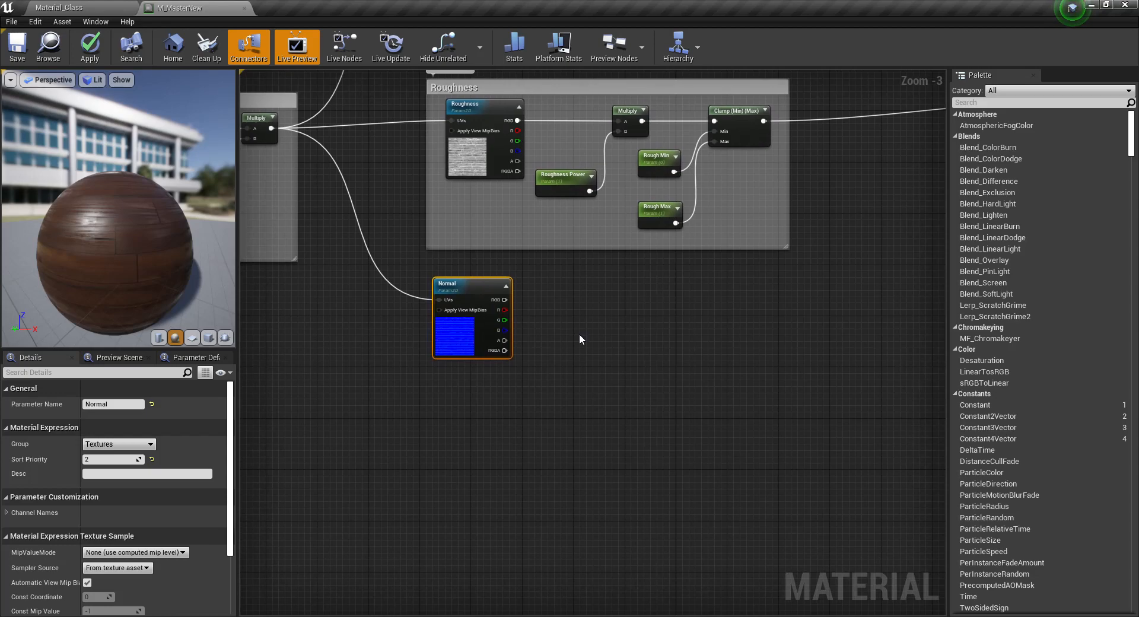
{"action": "right_click", "coordinate": [579, 334]}
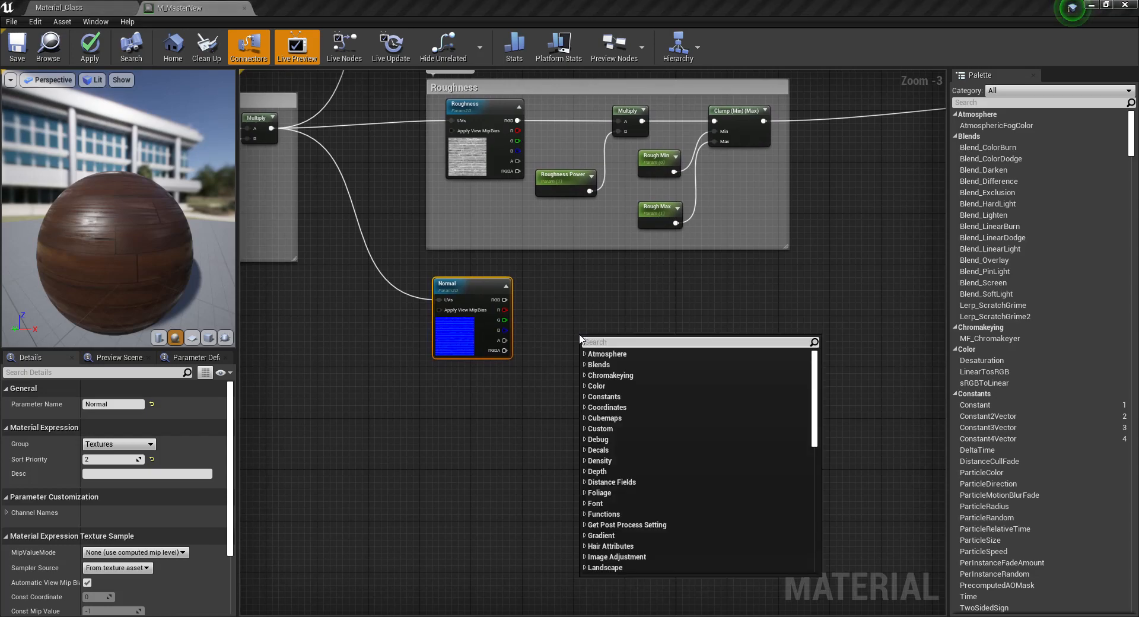
{"action": "type", "text": "flat"}
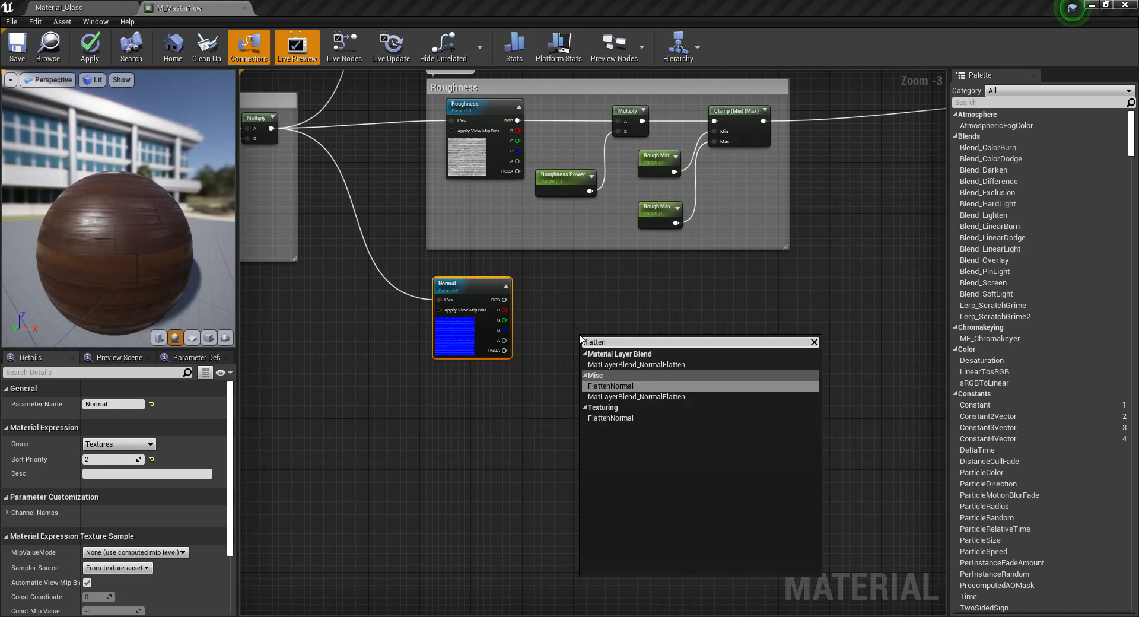
{"action": "type", "text": "ten"}
{"action": "left_click", "coordinate": [631, 386]}
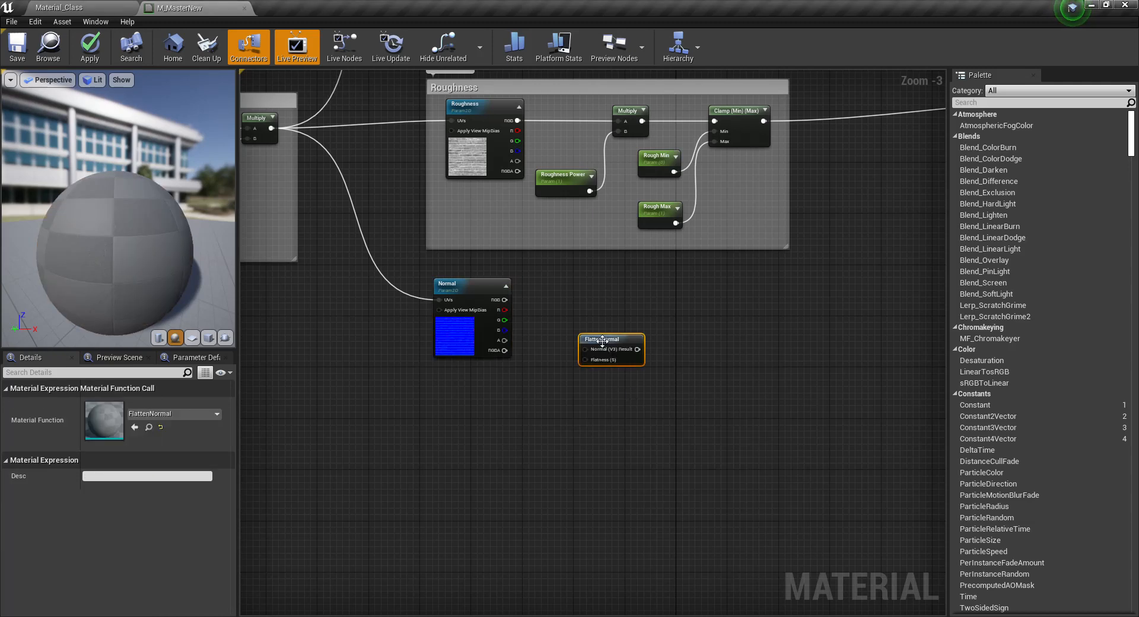
{"action": "left_click_drag", "start_coordinate": [606, 330], "coordinate": [663, 314]}
{"action": "scroll", "coordinate": [619, 300], "scroll_direction": "up", "scroll_amount": 3}
{"action": "left_click_drag", "start_coordinate": [483, 289], "coordinate": [655, 275]}
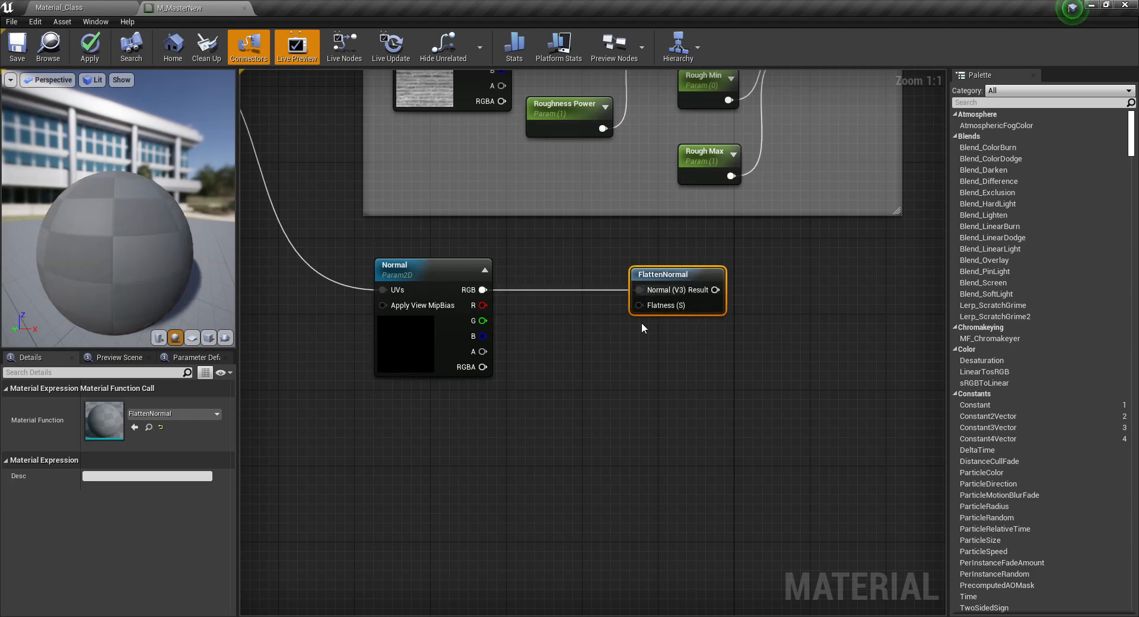
Add a scalar parameter named Normal Power below the FlattenNormal node and connect it to the Flatness input.
{"action": "left_click", "coordinate": [578, 361]}
{"action": "left_click", "coordinate": [577, 360]}
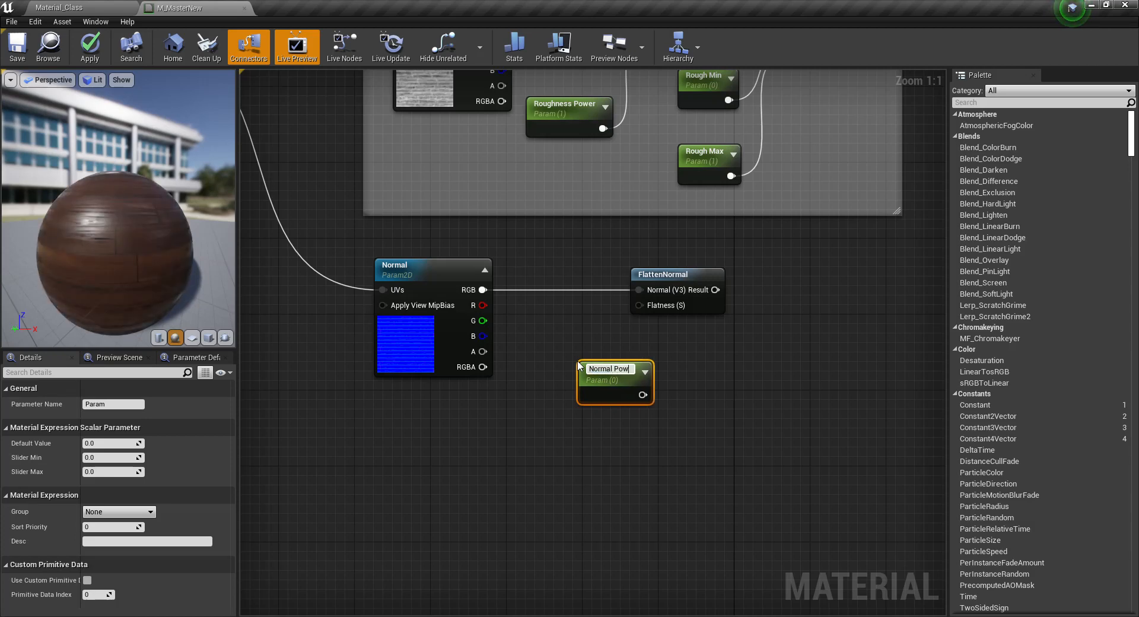
{"action": "key", "text": "Return"}
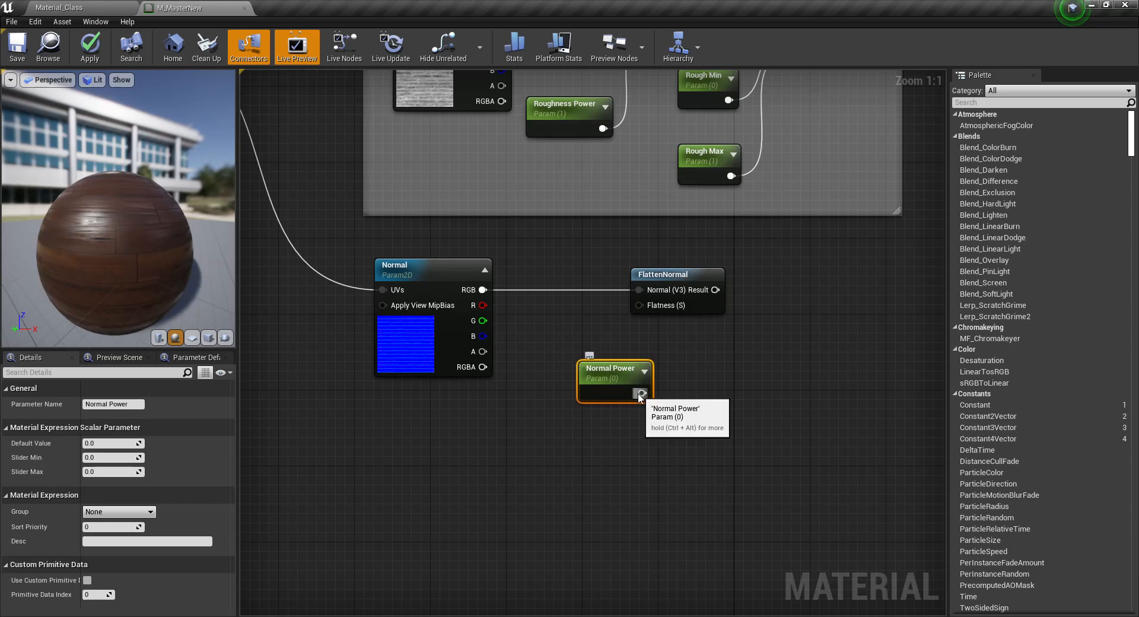
{"action": "left_click_drag", "start_coordinate": [641, 393], "coordinate": [572, 374]}
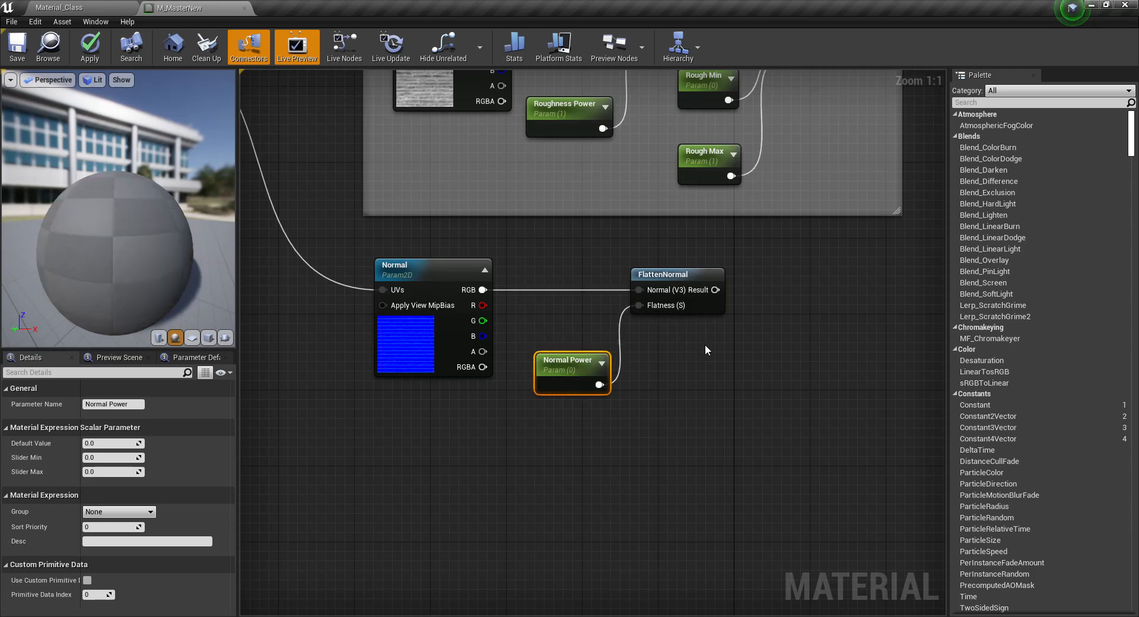
Connect the FlattenNormal Result to the Normal input of the material's main output node.
{"action": "scroll", "coordinate": [724, 359], "scroll_direction": "down", "scroll_amount": 2}
{"action": "right_click_drag", "start_coordinate": [732, 366], "coordinate": [507, 464]}
{"action": "left_click_drag", "start_coordinate": [493, 412], "coordinate": [622, 238]}
{"action": "scroll", "coordinate": [589, 396], "scroll_direction": "down", "scroll_amount": 3}
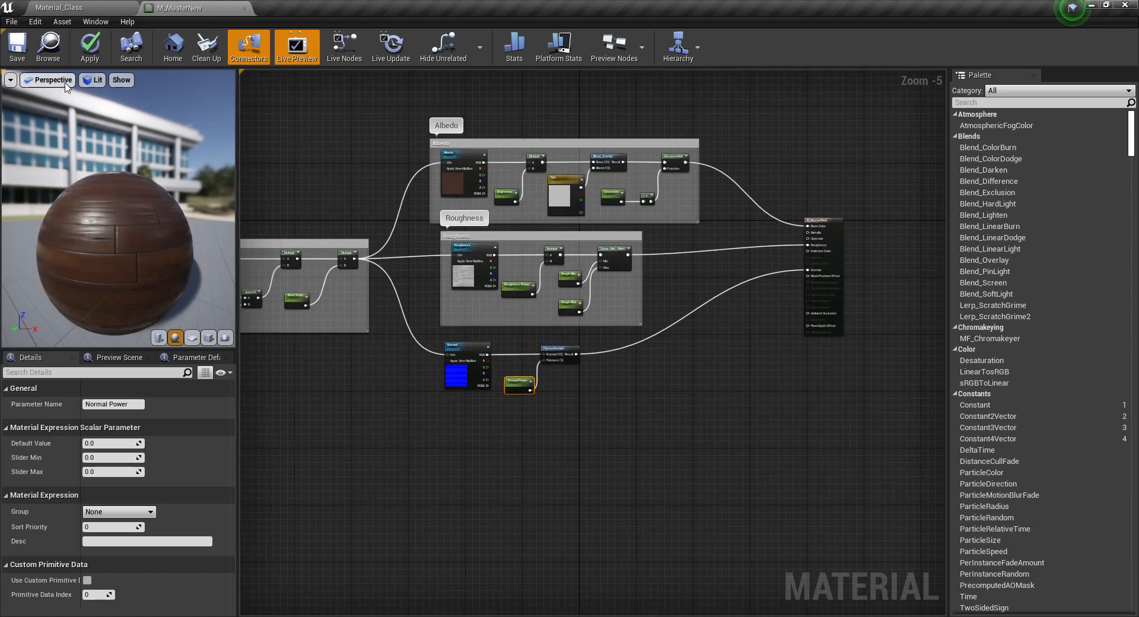
Assign the Normal Power parameter to the Material Control group and save the material.
{"action": "scroll", "coordinate": [494, 383], "scroll_direction": "up", "scroll_amount": 5}
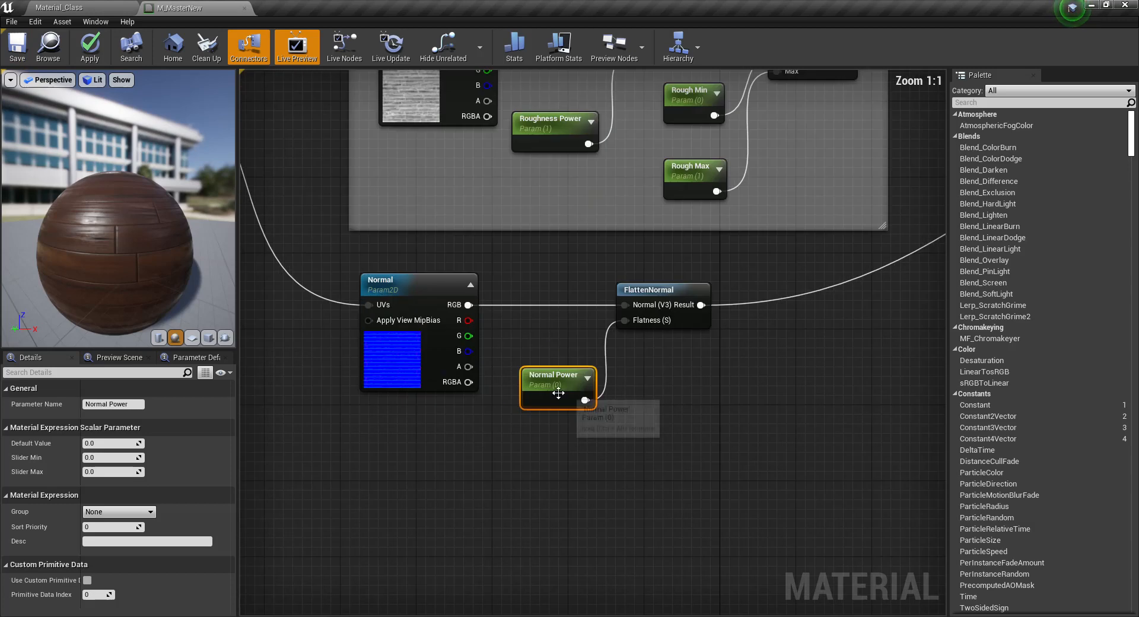
{"action": "left_click", "coordinate": [150, 513]}
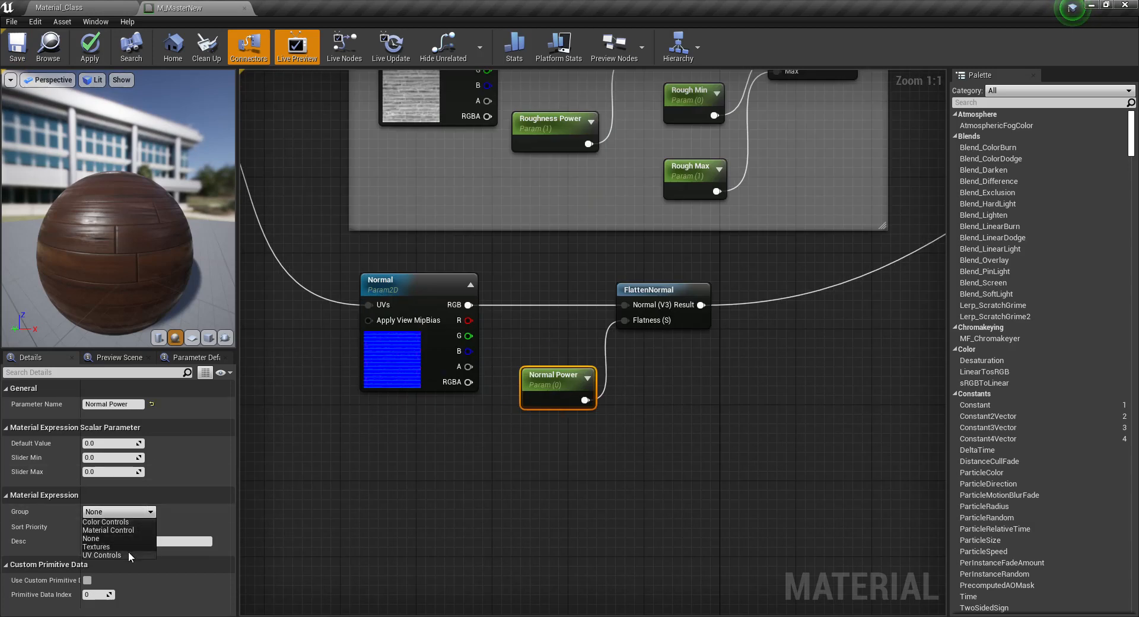
{"action": "left_click", "coordinate": [137, 529]}
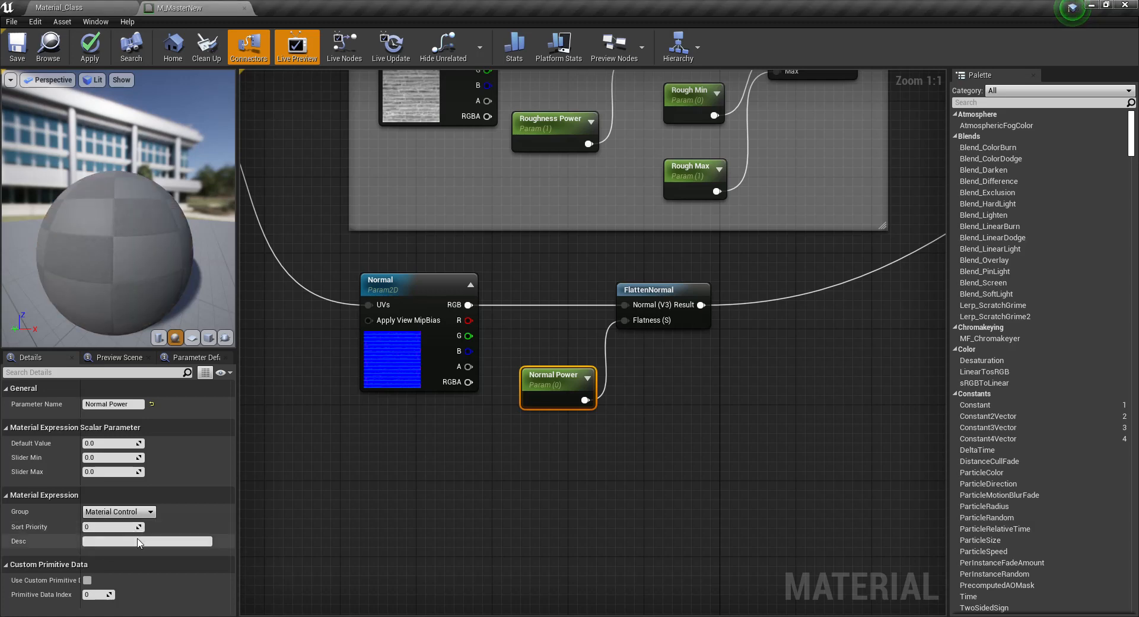
{"action": "left_click", "coordinate": [18, 47]}
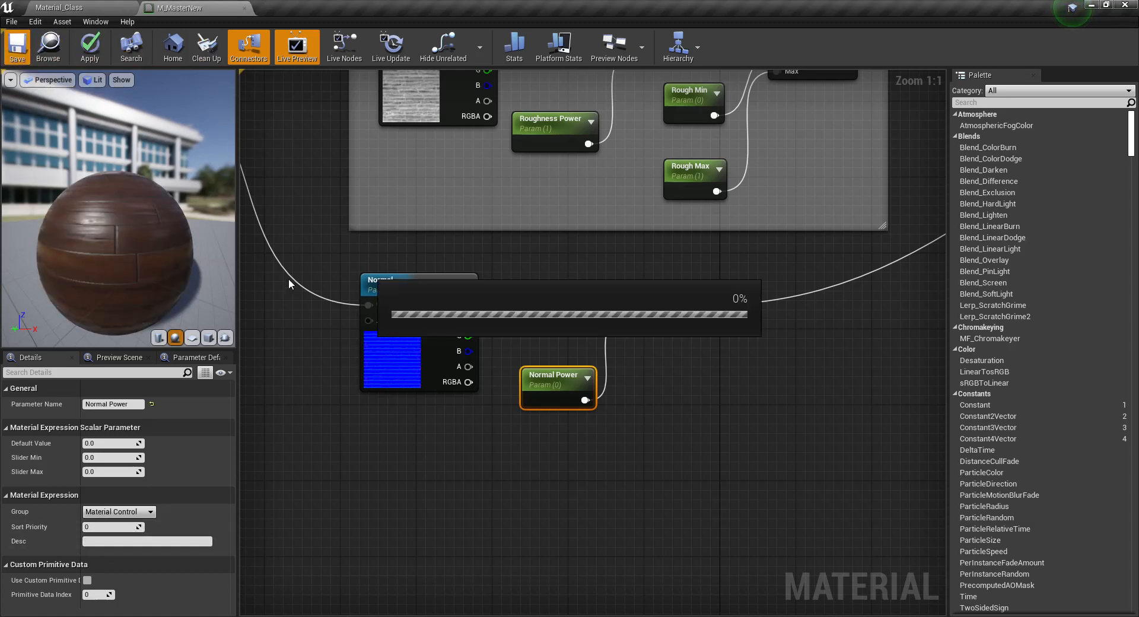
Open the MI_WoodNew material instance and view the wood-covered object close up in the full-screen Material_Class level viewport.
{"action": "left_click", "coordinate": [695, 56]}
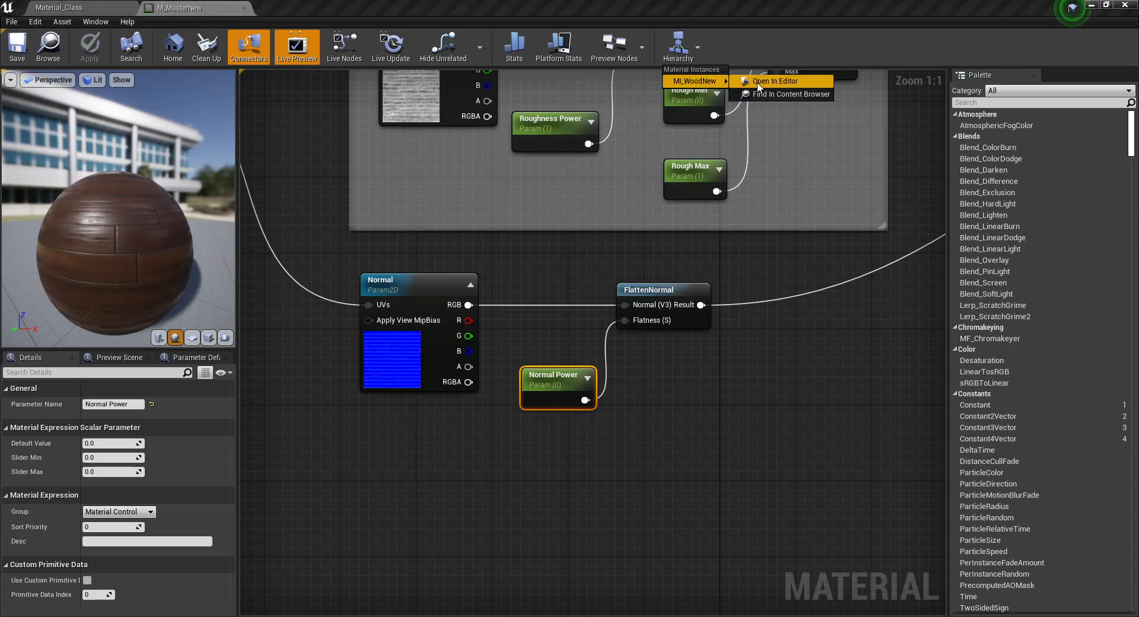
{"action": "left_click", "coordinate": [762, 88]}
{"action": "left_click", "coordinate": [59, 7]}
{"action": "key", "text": "w"}
{"action": "right_click_drag", "start_coordinate": [415, 308], "coordinate": [451, 308]}
{"action": "right_click_drag", "start_coordinate": [547, 293], "coordinate": [528, 265]}
{"action": "key", "text": "F11"}
{"action": "key", "text": "s"}
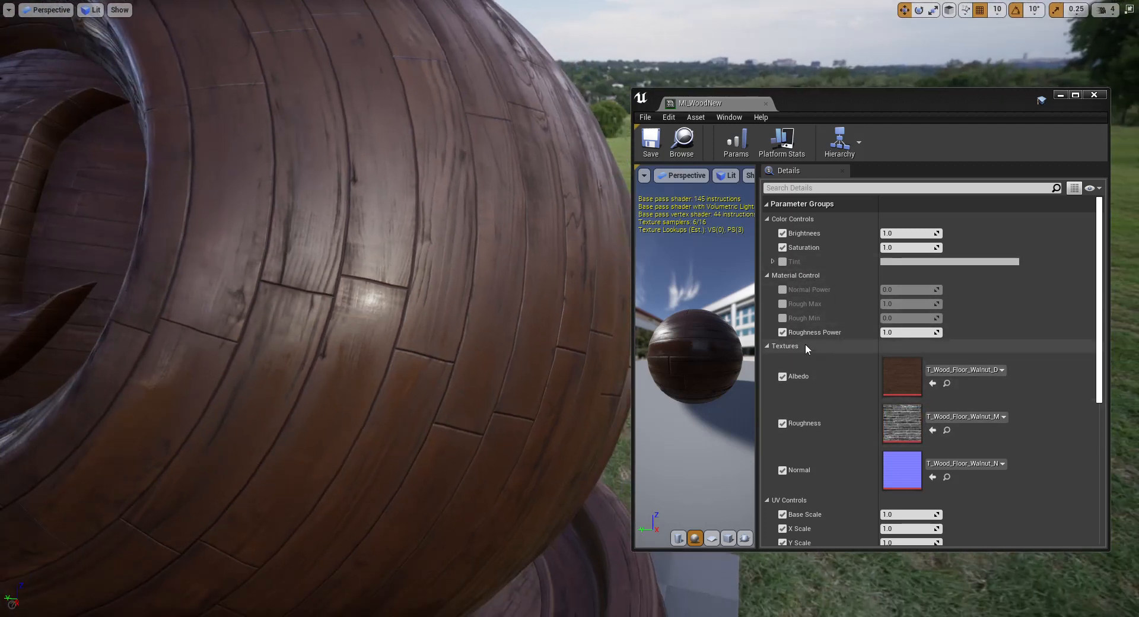
Try the Normal Power override at about -2.12 in MI_WoodNew, compare it with the override off, disable it and close the instance.
{"action": "left_click", "coordinate": [783, 290]}
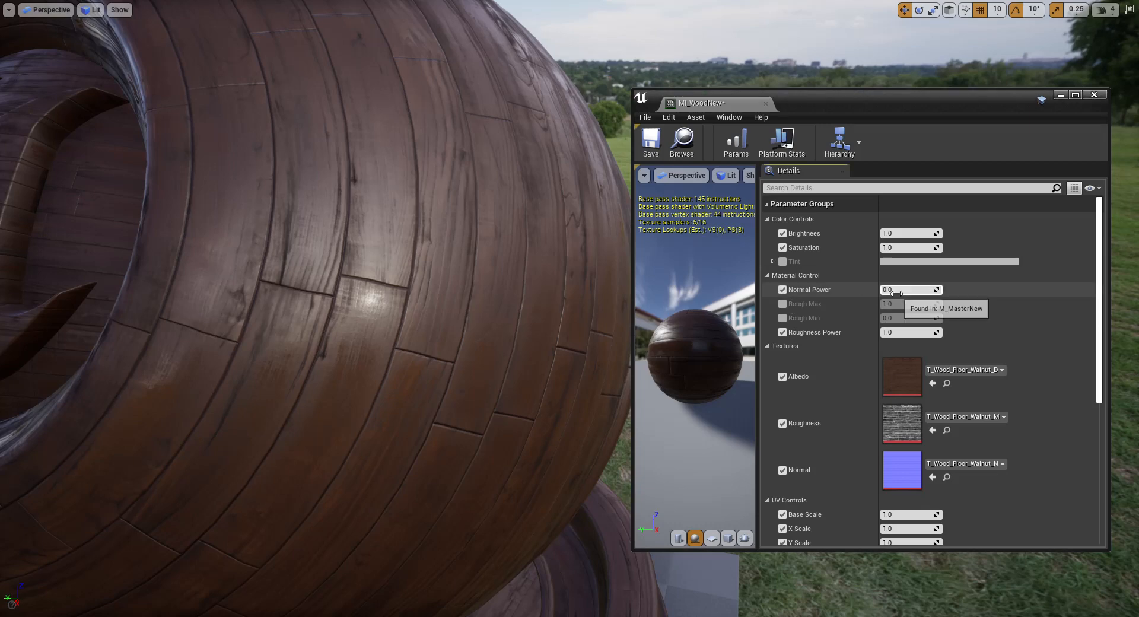
{"action": "mouse_move", "coordinate": [907, 290]}
{"action": "left_mouse_down"}
{"action": "mouse_move", "coordinate": [926, 290]}
{"action": "mouse_move", "coordinate": [818, 289]}
{"action": "mouse_move", "coordinate": [890, 290]}
{"action": "left_mouse_up"}
{"action": "left_click", "coordinate": [783, 290]}
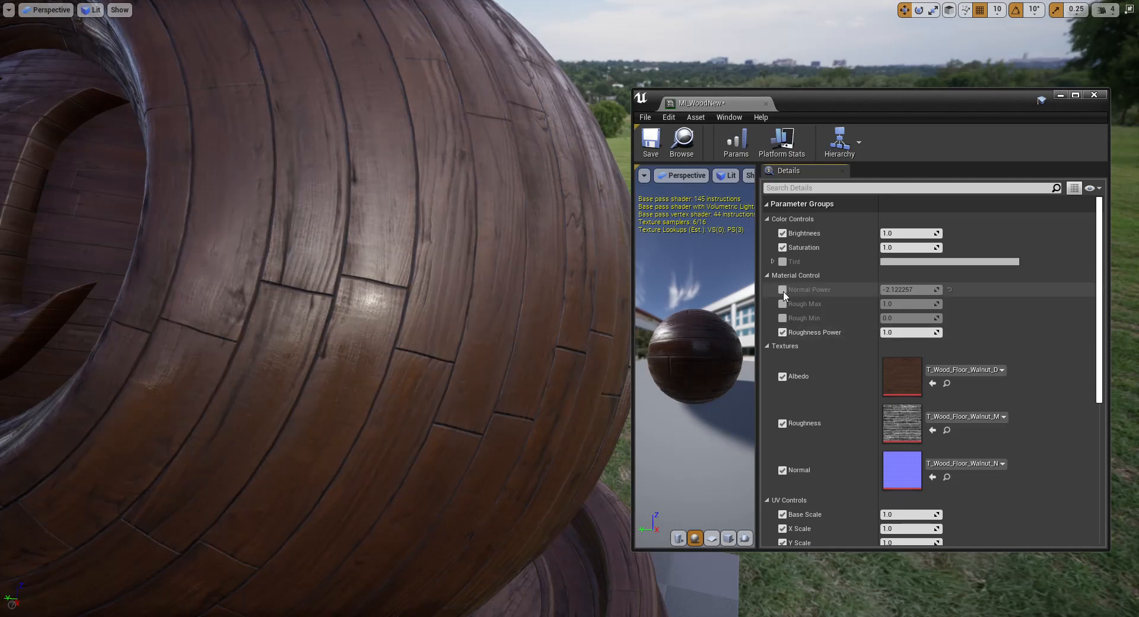
{"action": "left_click", "coordinate": [783, 290]}
{"action": "left_click", "coordinate": [904, 289]}
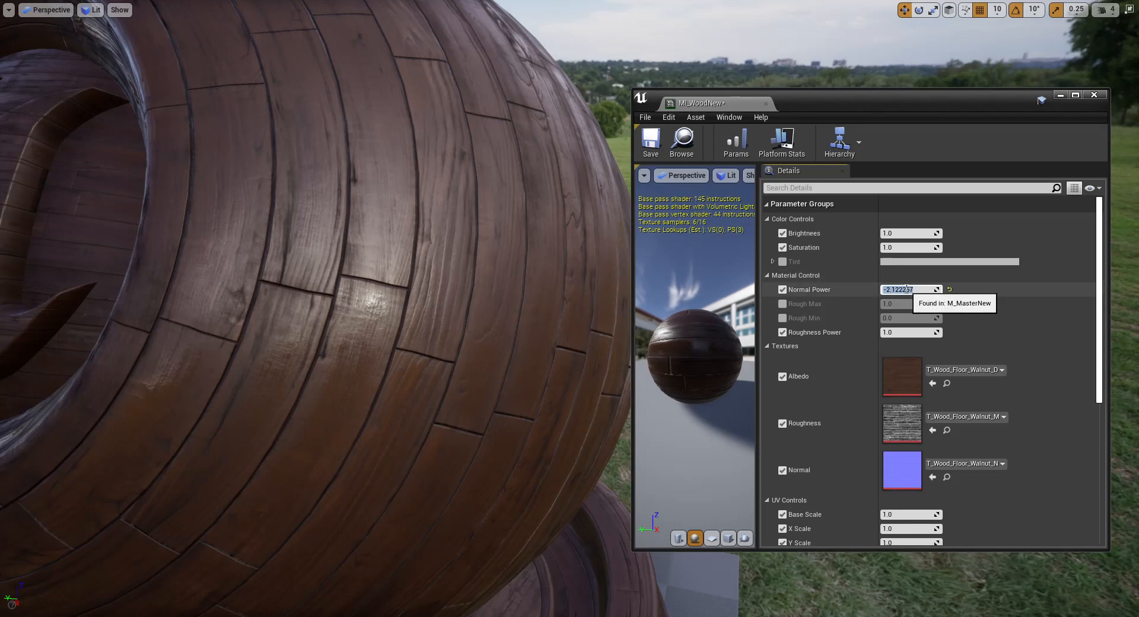
{"action": "left_click", "coordinate": [782, 290]}
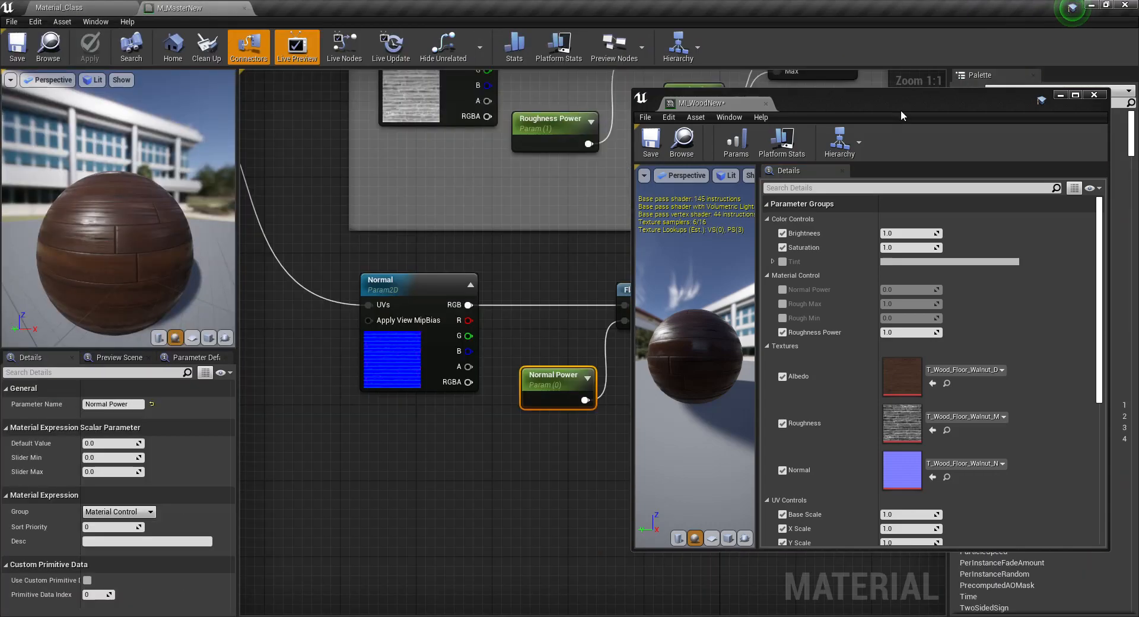
{"action": "left_click_drag", "start_coordinate": [940, 96], "coordinate": [693, 188]}
{"action": "left_click", "coordinate": [810, 187]}
Break the links of the FlattenNormal node, move it aside below, and place the Normal Power parameter under the Normal texture.
{"action": "right_click_drag", "start_coordinate": [613, 371], "coordinate": [597, 347]}
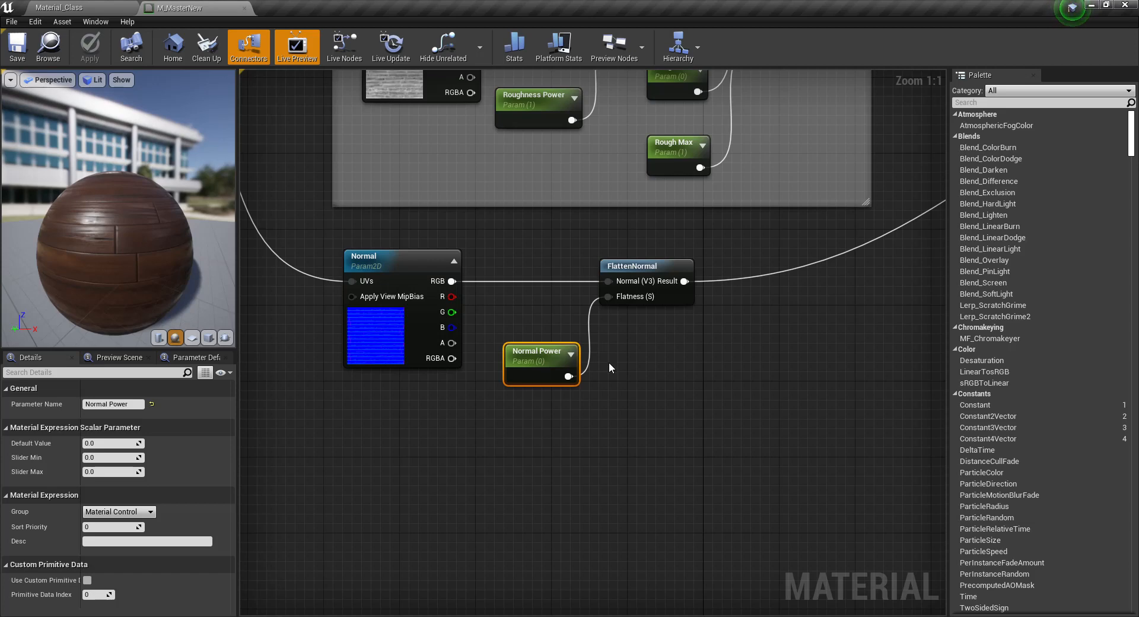
{"action": "left_click", "coordinate": [452, 282], "text": "alt"}
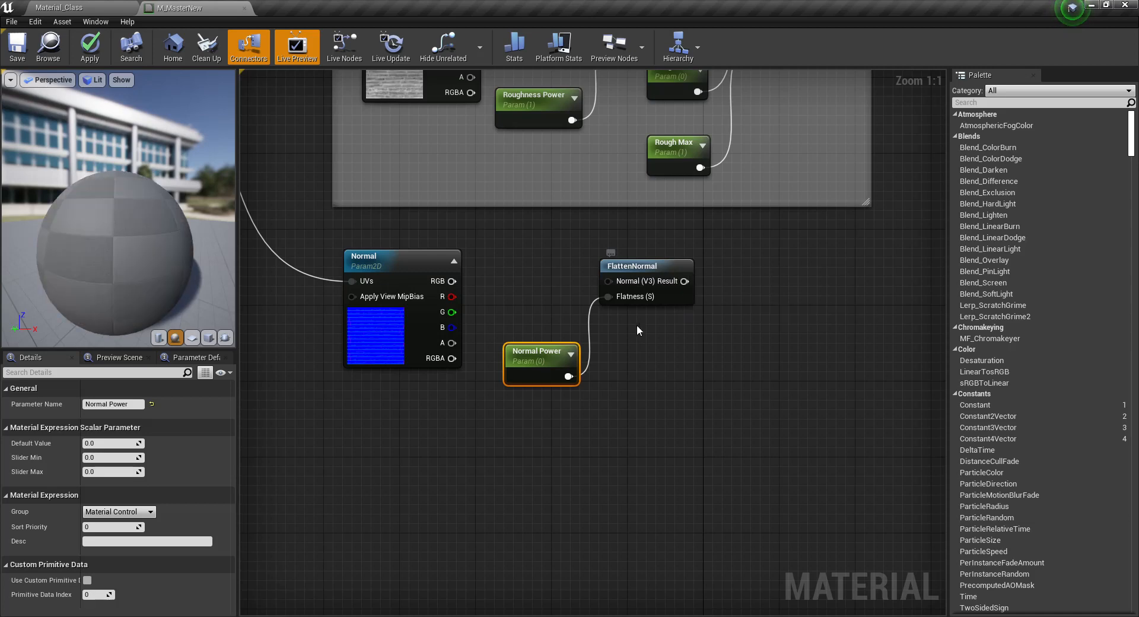
{"action": "left_click", "coordinate": [608, 296], "text": "alt"}
{"action": "left_click_drag", "start_coordinate": [647, 267], "coordinate": [742, 514]}
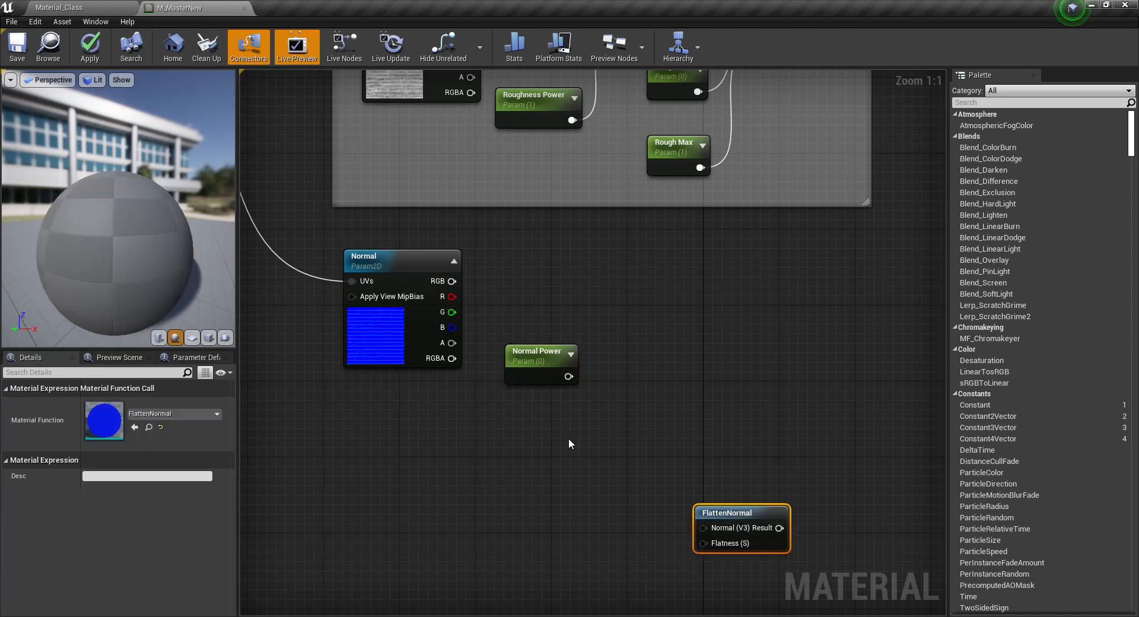
{"action": "left_click_drag", "start_coordinate": [523, 385], "coordinate": [466, 440]}
{"action": "right_click_drag", "start_coordinate": [520, 354], "coordinate": [613, 310]}
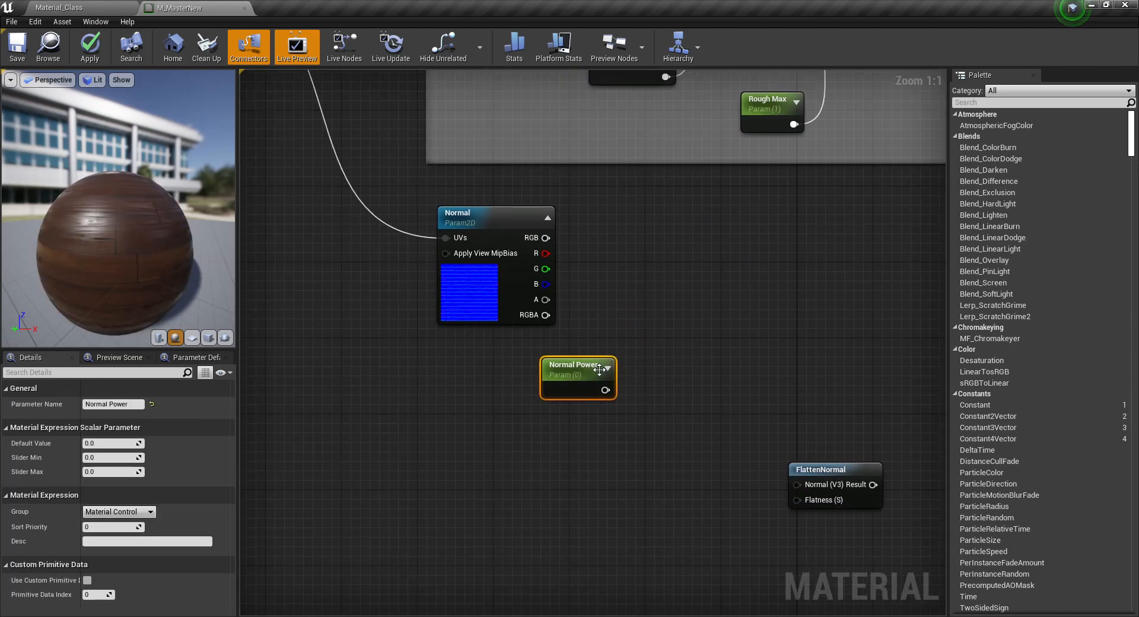
{"action": "left_click", "coordinate": [517, 283]}
{"action": "right_click", "coordinate": [518, 281]}
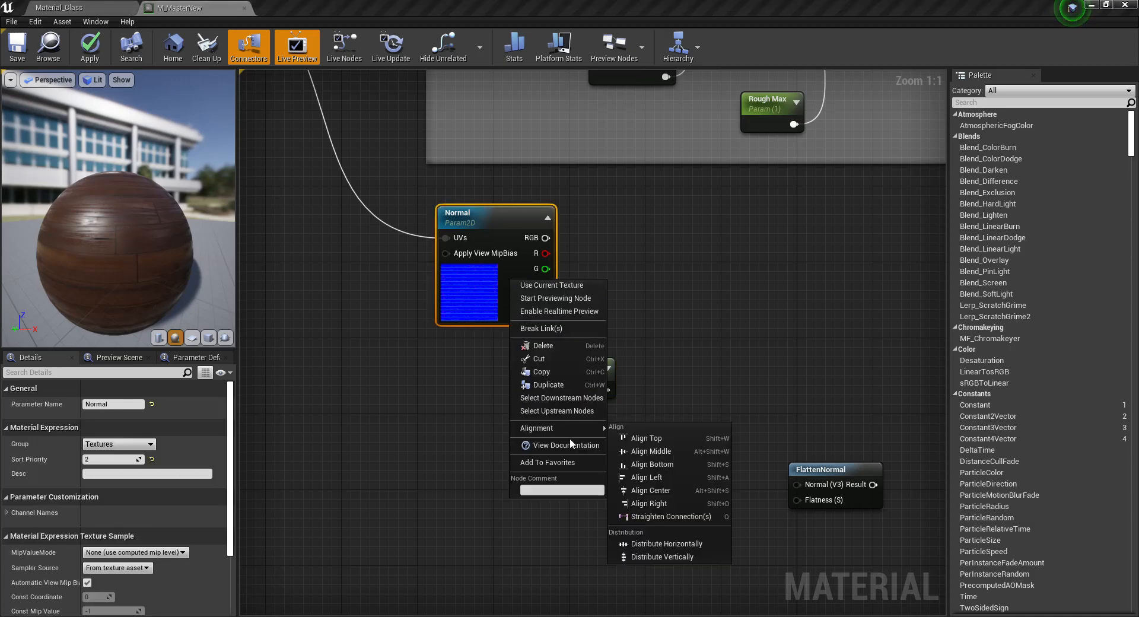
{"action": "left_click", "coordinate": [716, 254]}
{"action": "left_click", "coordinate": [716, 255]}
{"action": "left_click", "coordinate": [486, 296]}
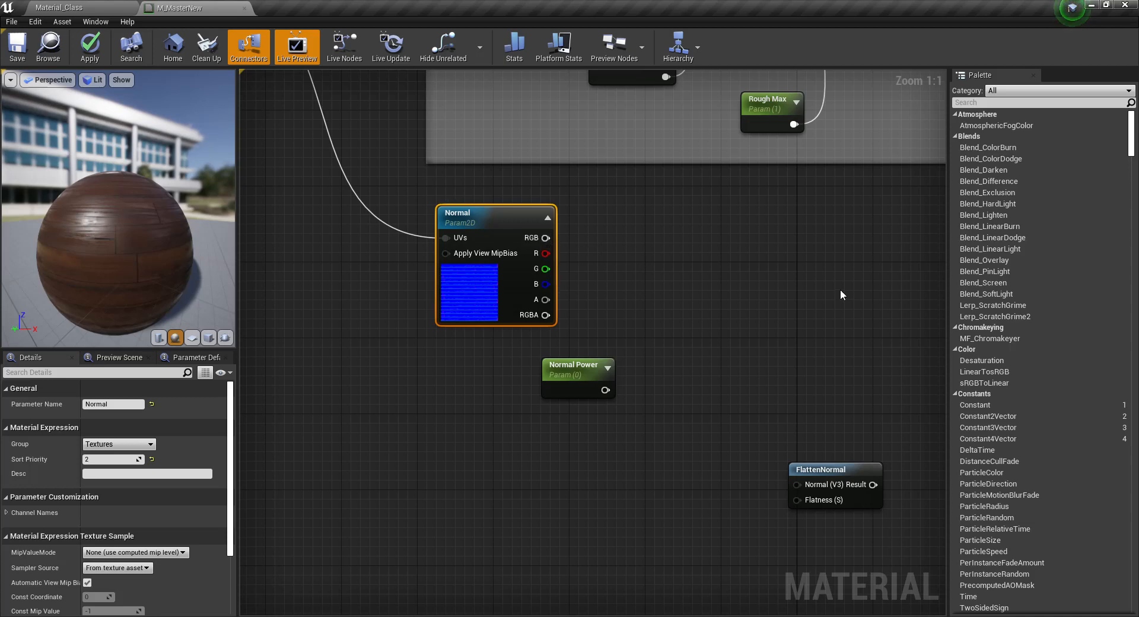
{"action": "right_click_drag", "start_coordinate": [793, 274], "coordinate": [693, 298]}
{"action": "right_click_drag", "start_coordinate": [524, 336], "coordinate": [570, 311]}
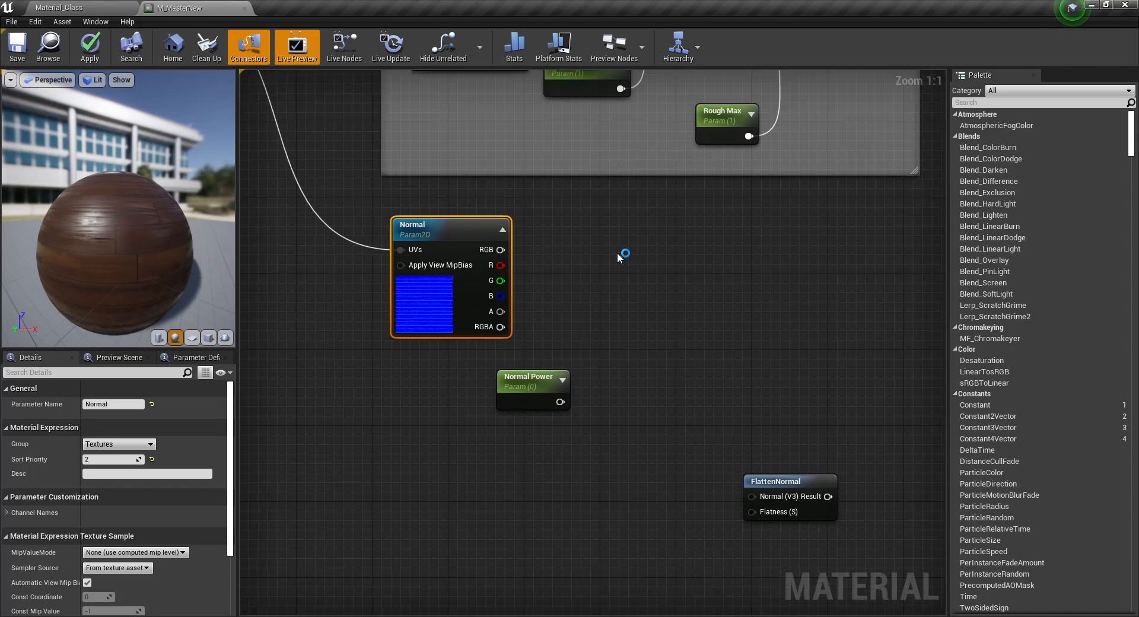
Add a Constant3Vector node with the value 0,0,1 (pure blue) and place it just above and beside the Normal texture.
{"action": "left_click", "coordinate": [610, 245]}
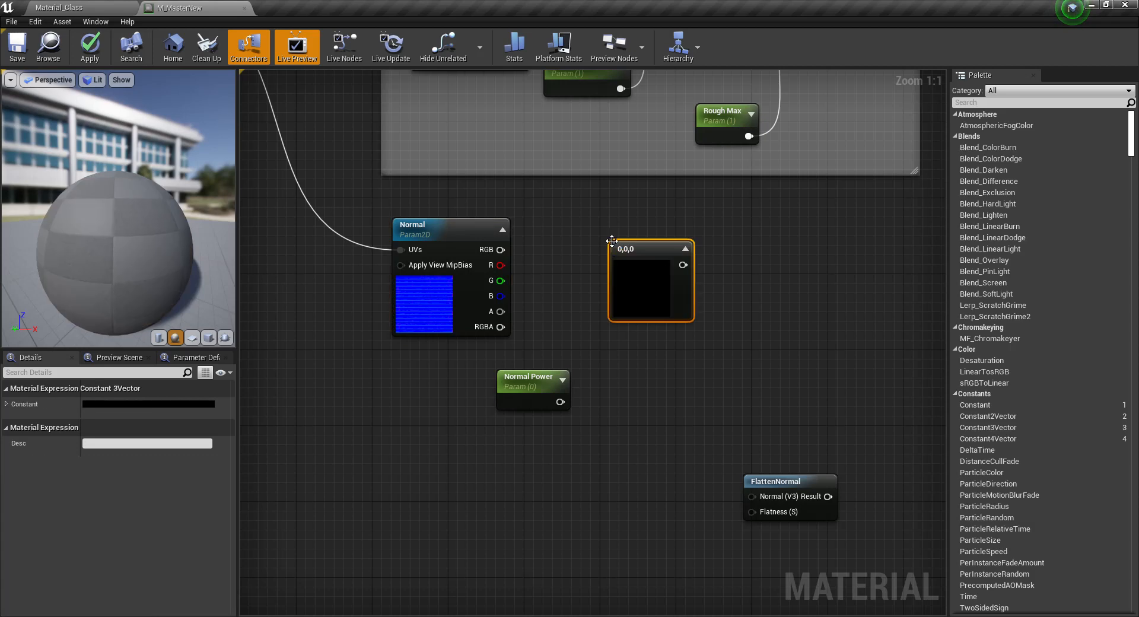
{"action": "left_click", "coordinate": [169, 404]}
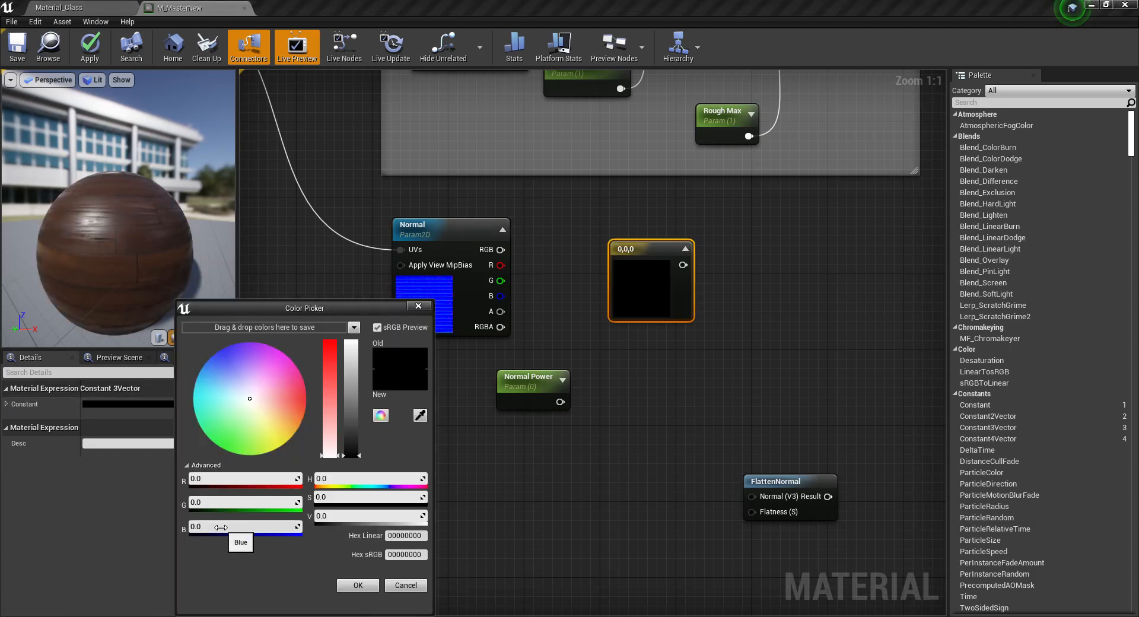
{"action": "left_click", "coordinate": [252, 524]}
{"action": "type", "text": "1"}
{"action": "key", "text": "Return"}
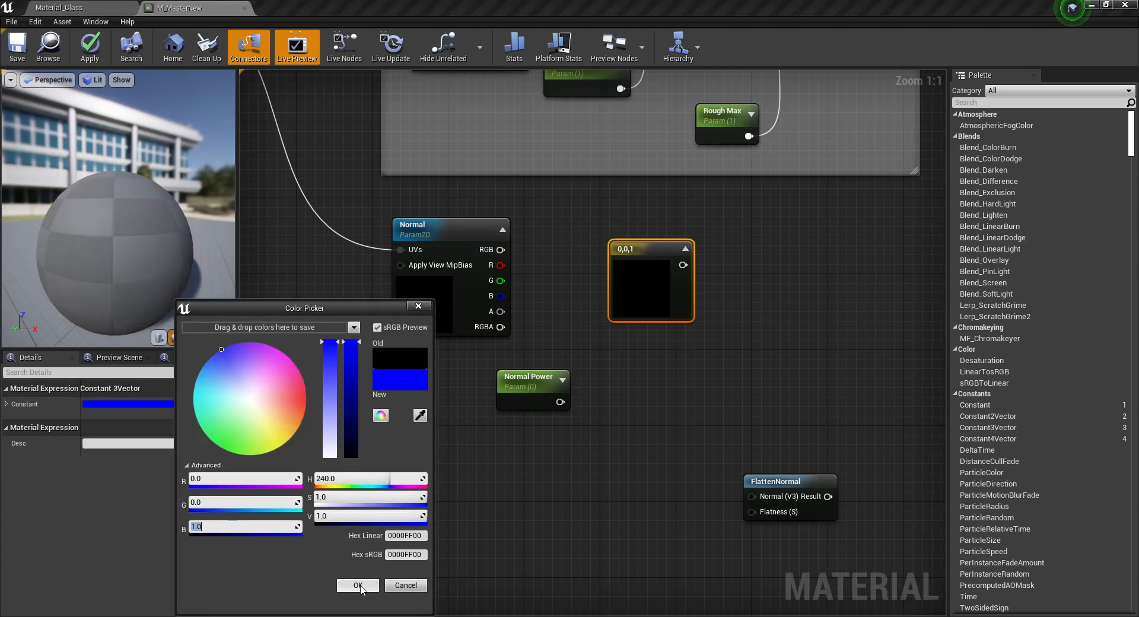
{"action": "left_click", "coordinate": [611, 290]}
{"action": "left_click_drag", "start_coordinate": [652, 284], "coordinate": [624, 251]}
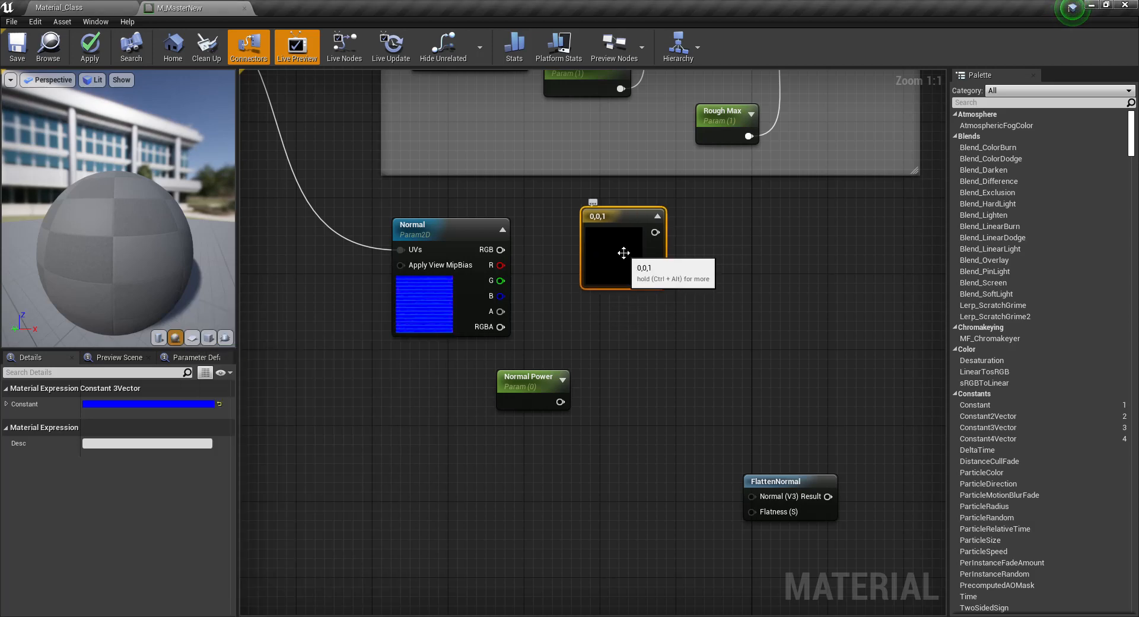
{"action": "mouse_move", "coordinate": [622, 253]}
{"action": "left_mouse_down"}
{"action": "mouse_move", "coordinate": [594, 246]}
{"action": "mouse_move", "coordinate": [617, 236]}
{"action": "left_mouse_up"}
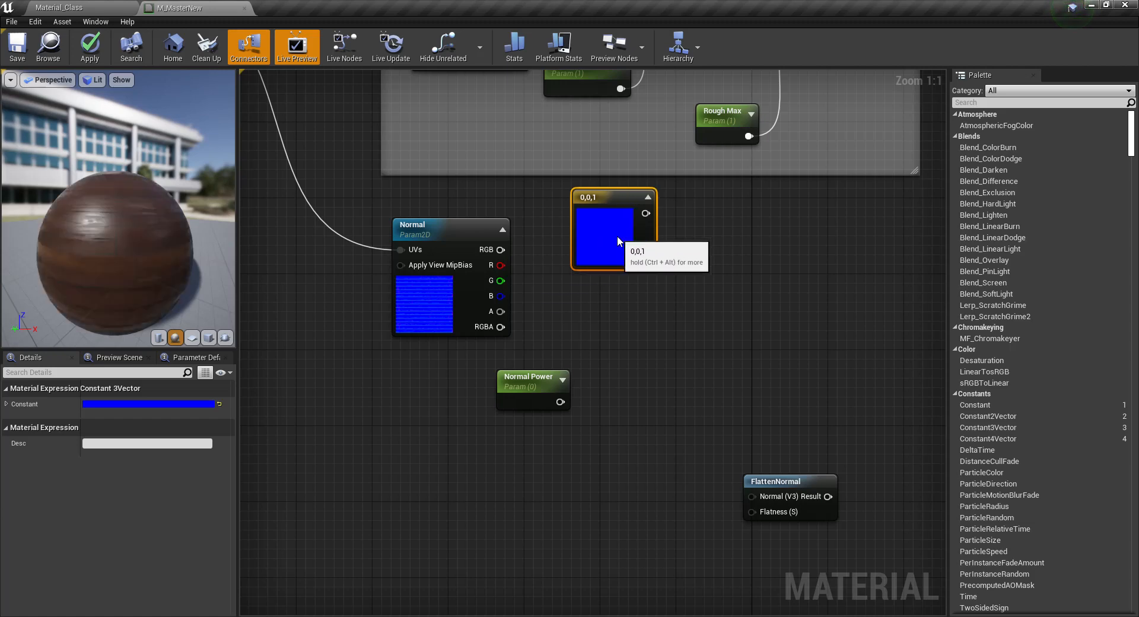
Add a Lerp node between the Normal texture and the detached FlattenNormal node, below the blue constant.
{"action": "left_click", "coordinate": [667, 307]}
{"action": "left_click", "coordinate": [657, 311]}
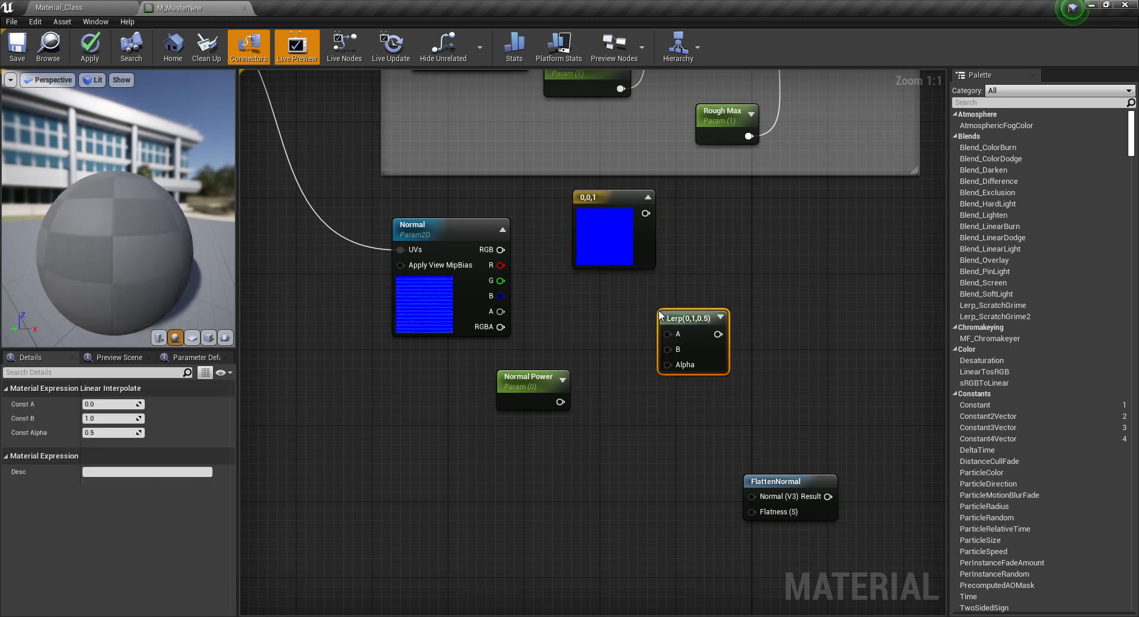
{"action": "left_click_drag", "start_coordinate": [699, 327], "coordinate": [697, 293]}
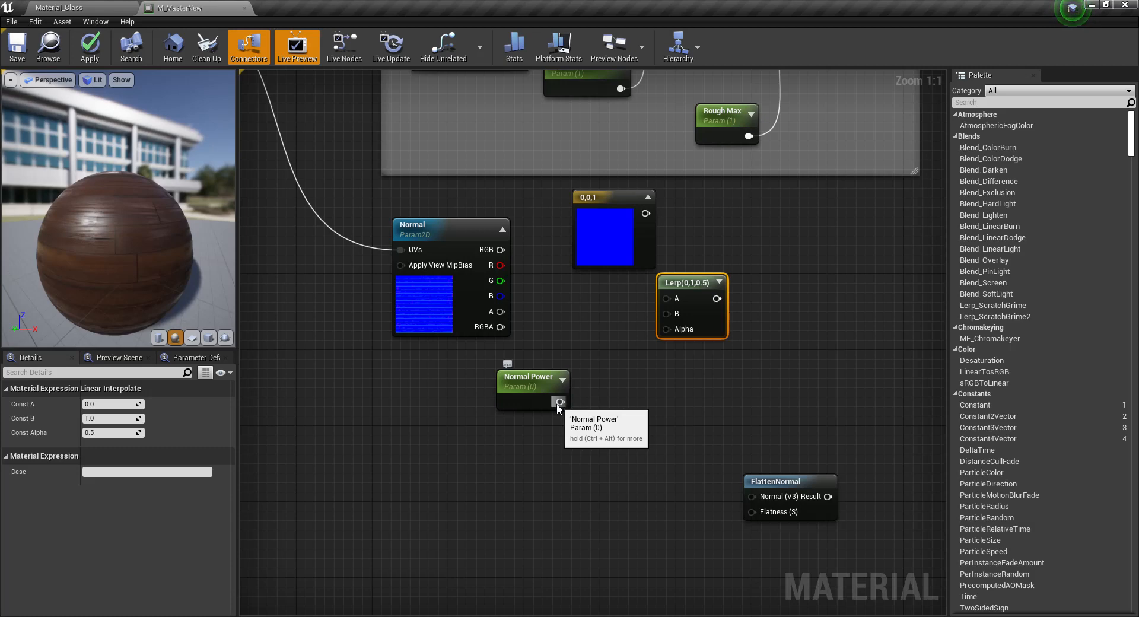
Connect the 0,0,1 constant to the Lerp's A input, the Normal texture's RGB to B, and Normal Power to Alpha.
{"action": "left_click_drag", "start_coordinate": [559, 401], "coordinate": [668, 329]}
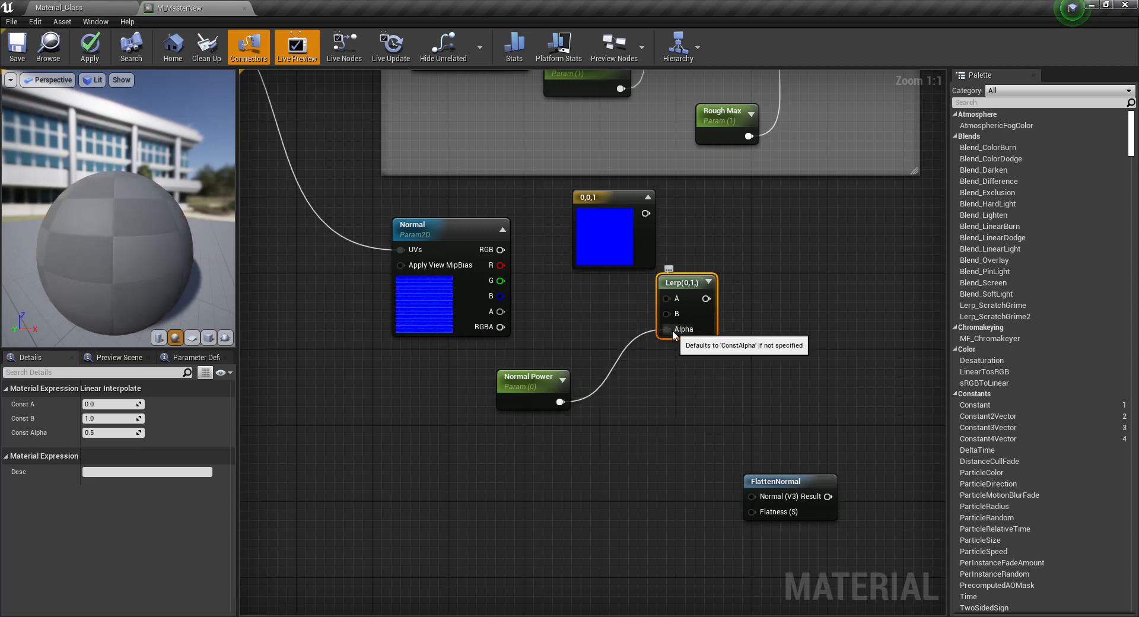
{"action": "left_click_drag", "start_coordinate": [620, 253], "coordinate": [583, 234]}
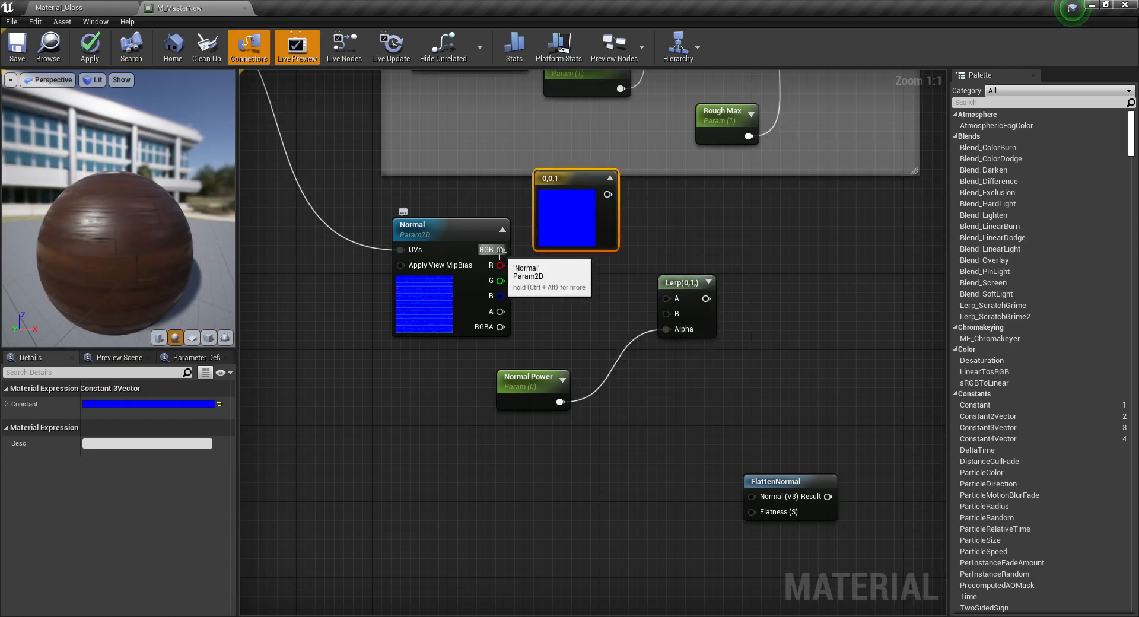
{"action": "left_click_drag", "start_coordinate": [501, 249], "coordinate": [668, 313]}
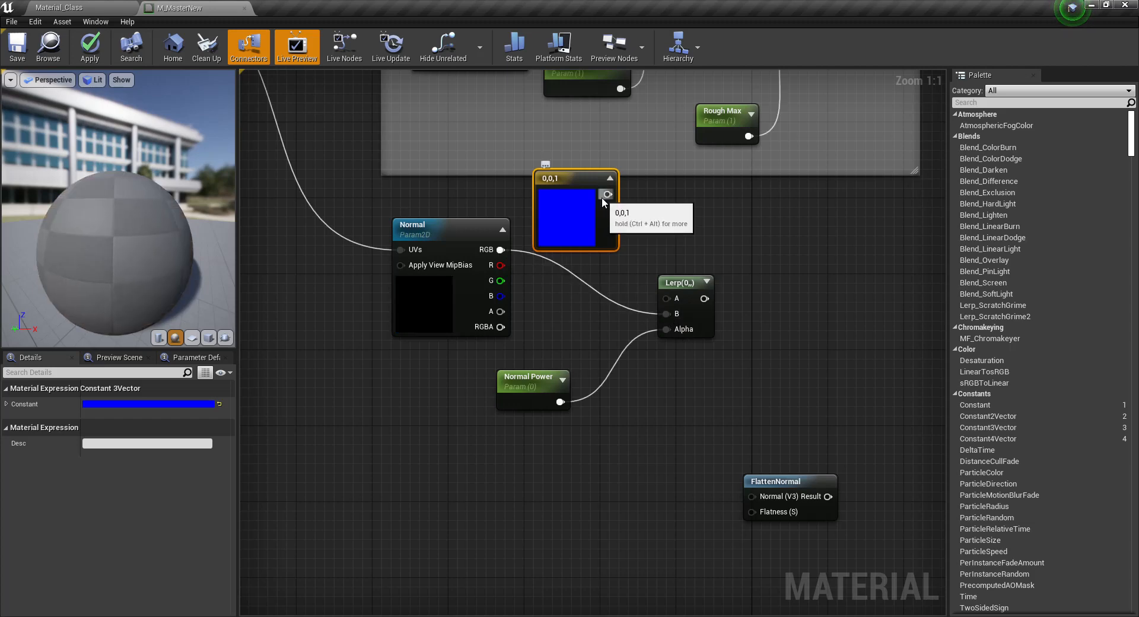
{"action": "left_click_drag", "start_coordinate": [608, 194], "coordinate": [668, 300]}
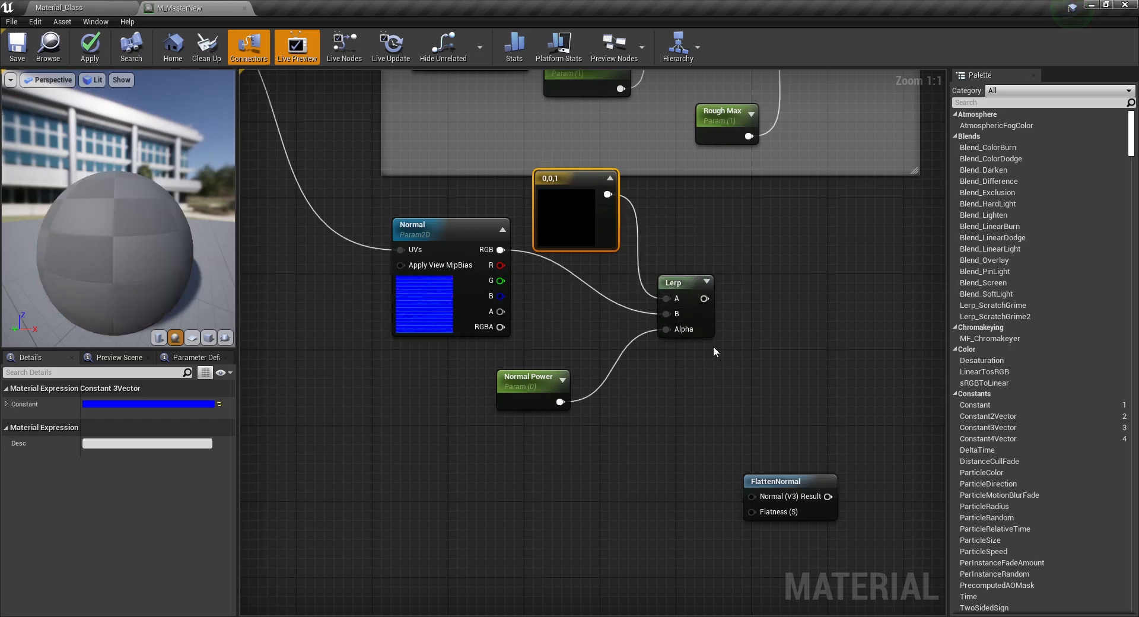
Set the default value of the Normal Power parameter to 1 and look over the wood preview sphere.
{"action": "left_click", "coordinate": [539, 386]}
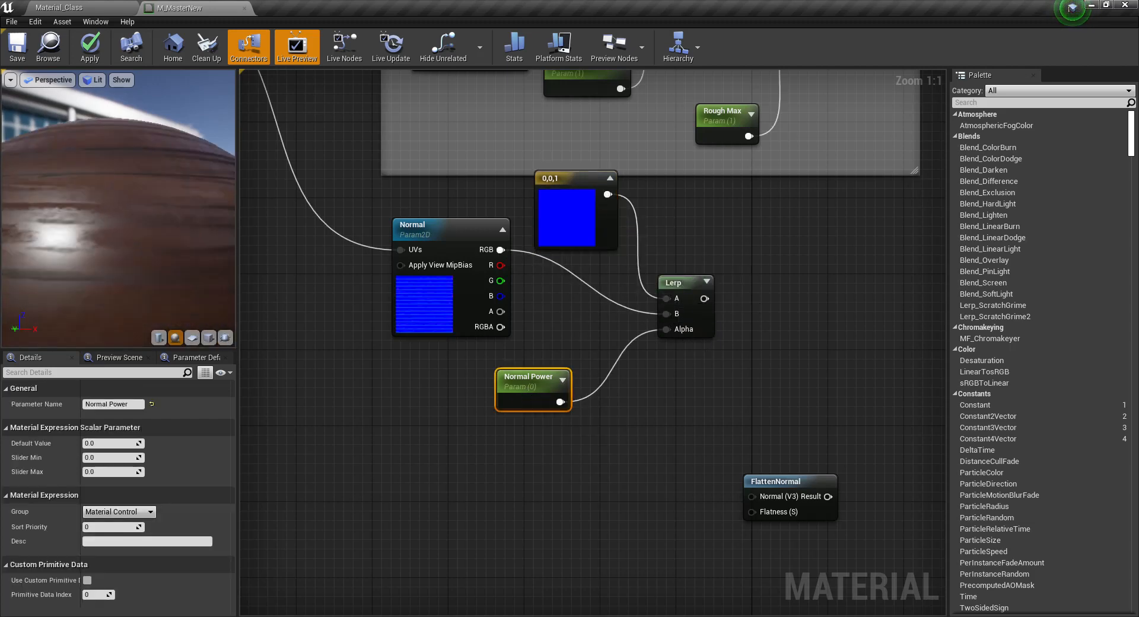
{"action": "mouse_move", "coordinate": [119, 207]}
{"action": "left_mouse_down"}
{"action": "mouse_move", "coordinate": [154, 216]}
{"action": "mouse_move", "coordinate": [98, 202]}
{"action": "left_mouse_up"}
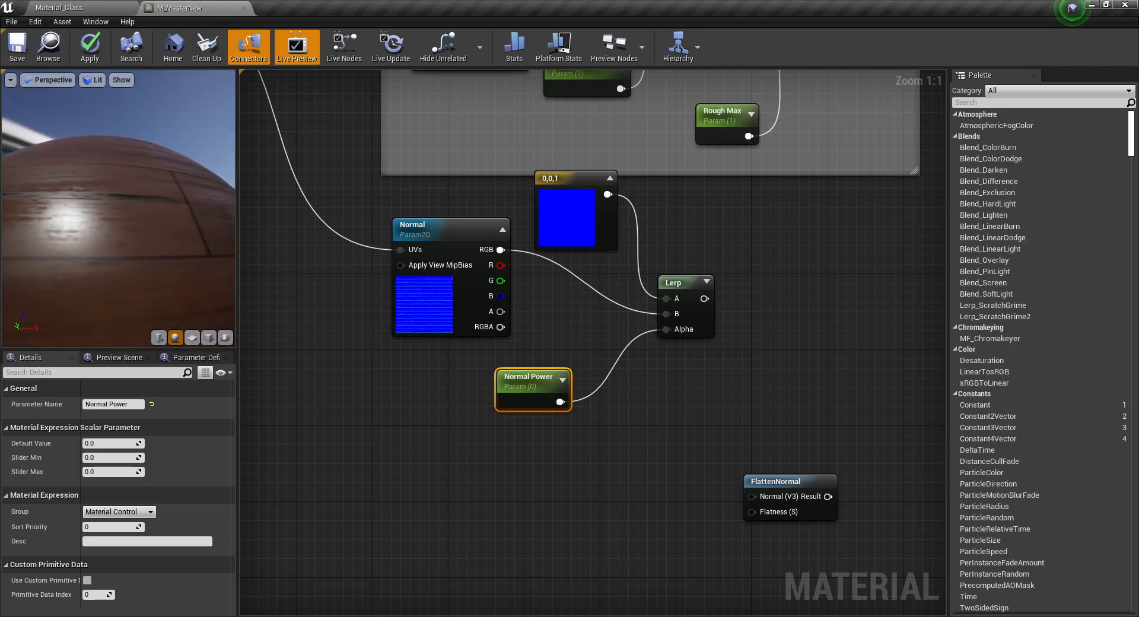
{"action": "left_click_drag", "start_coordinate": [184, 255], "coordinate": [179, 270]}
{"action": "left_click_drag", "start_coordinate": [119, 207], "coordinate": [169, 208]}
{"action": "left_click", "coordinate": [108, 442]}
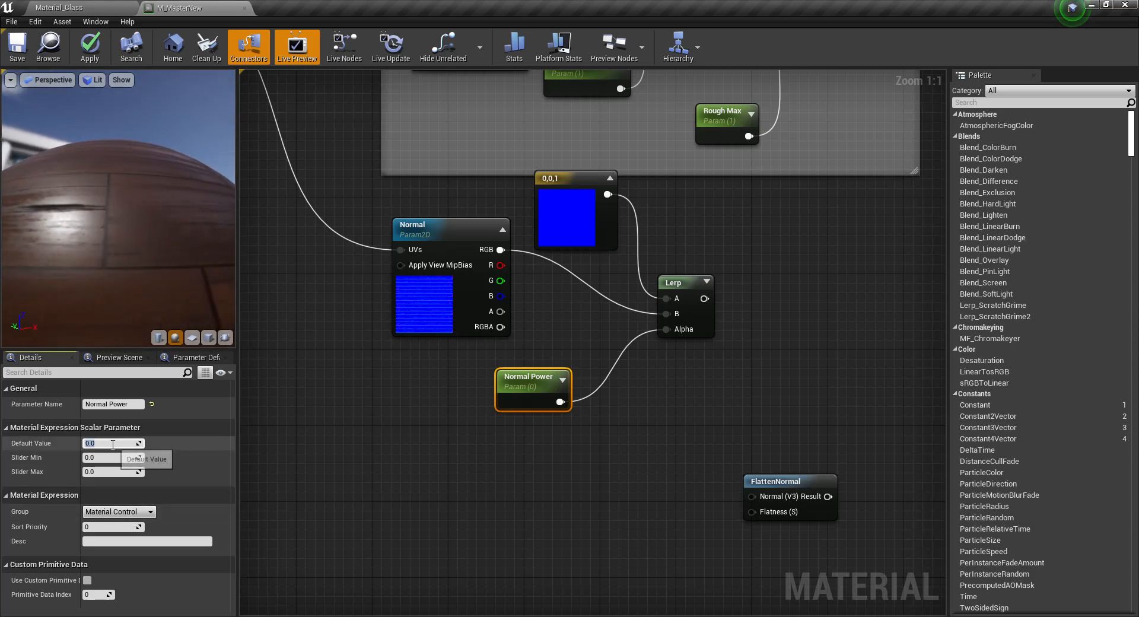
{"action": "key", "text": "Return"}
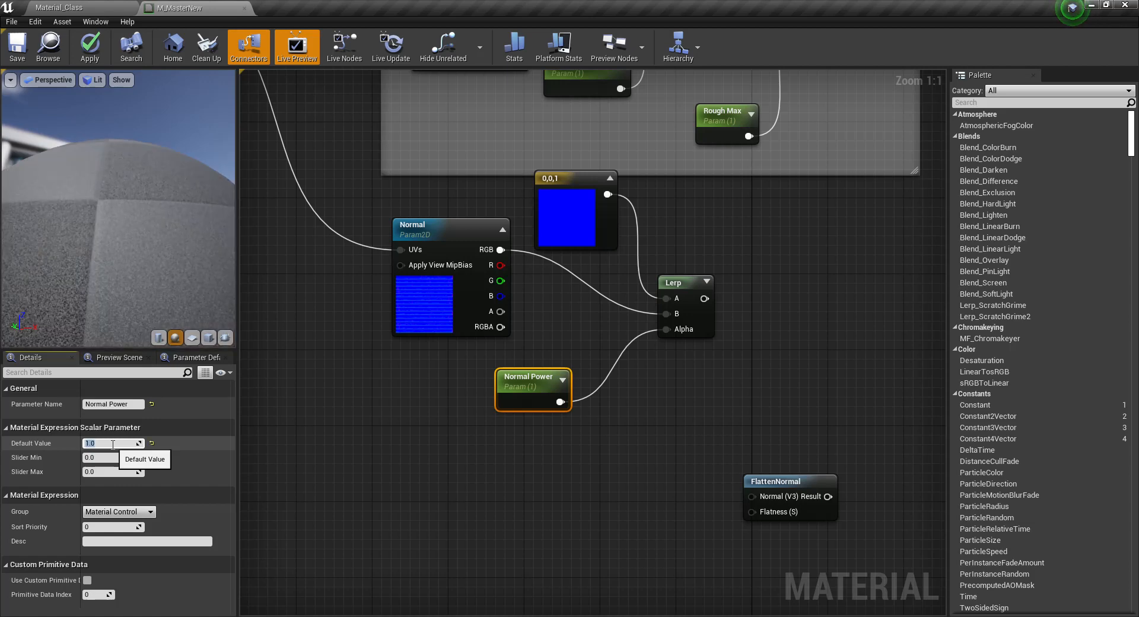
{"action": "mouse_move", "coordinate": [131, 270]}
{"action": "right_mouse_down"}
{"action": "mouse_move", "coordinate": [133, 302]}
{"action": "mouse_move", "coordinate": [132, 269]}
{"action": "right_mouse_up"}
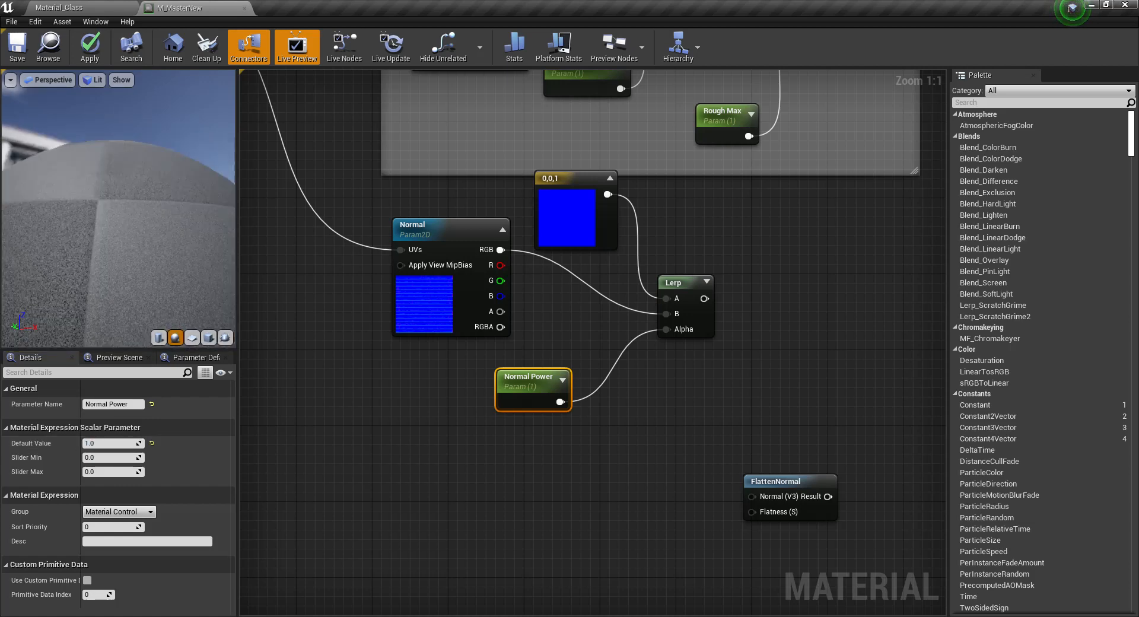
{"action": "left_click_drag", "start_coordinate": [131, 269], "coordinate": [115, 249]}
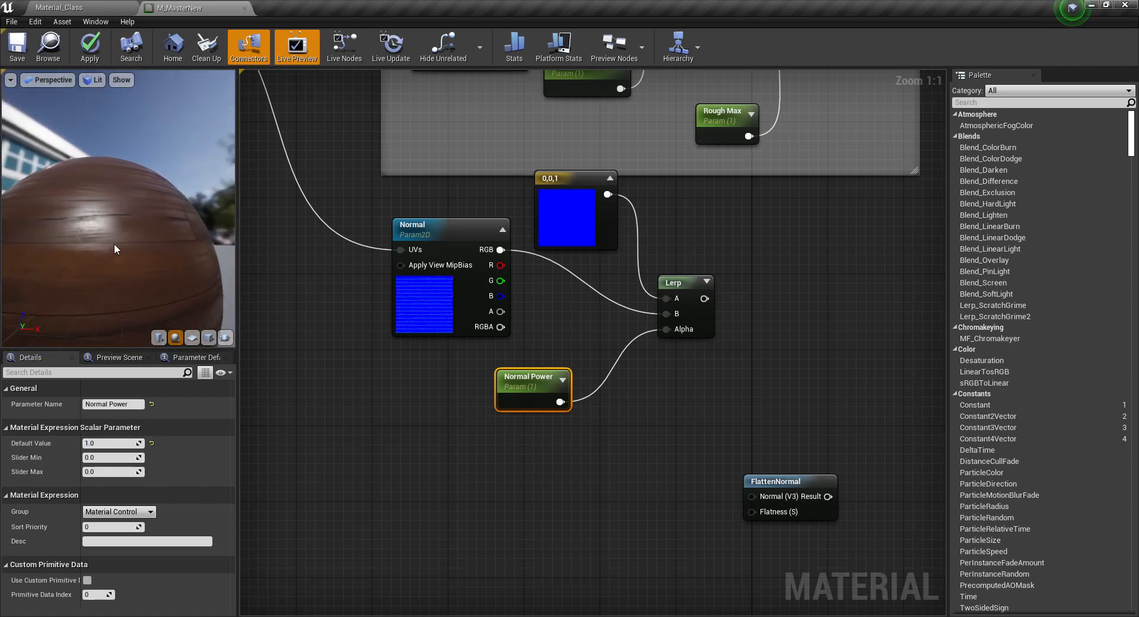
{"action": "right_click_drag", "start_coordinate": [114, 249], "coordinate": [115, 276]}
{"action": "left_click_drag", "start_coordinate": [115, 276], "coordinate": [31, 231]}
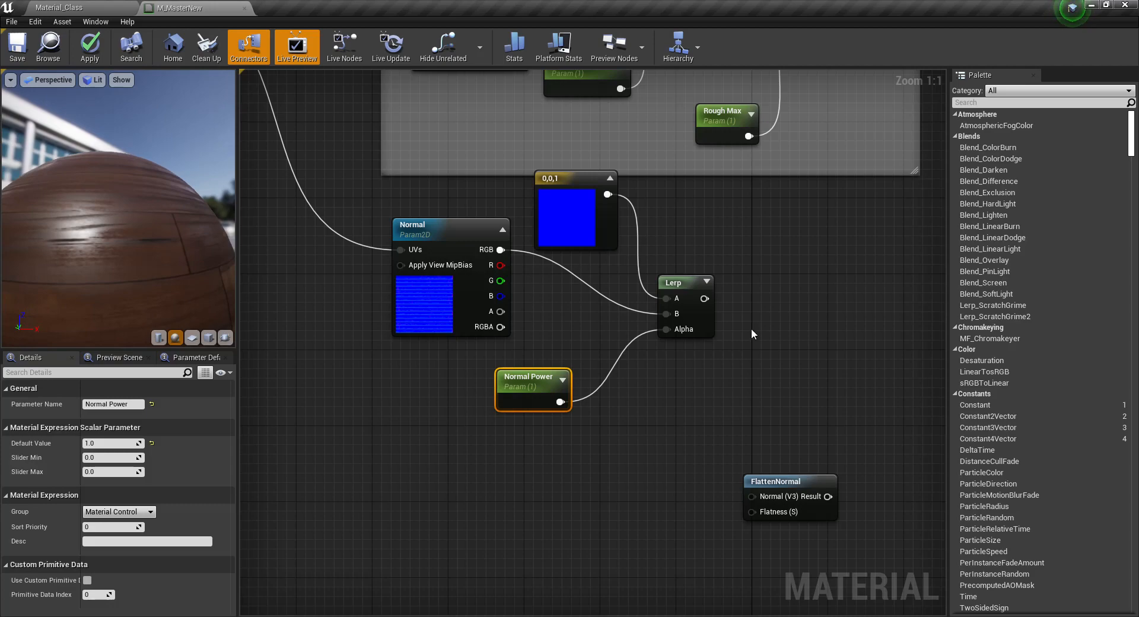
Connect the Lerp's output to the Normal input of the M_MasterNew result node.
{"action": "scroll", "coordinate": [571, 414], "scroll_direction": "down", "scroll_amount": 5}
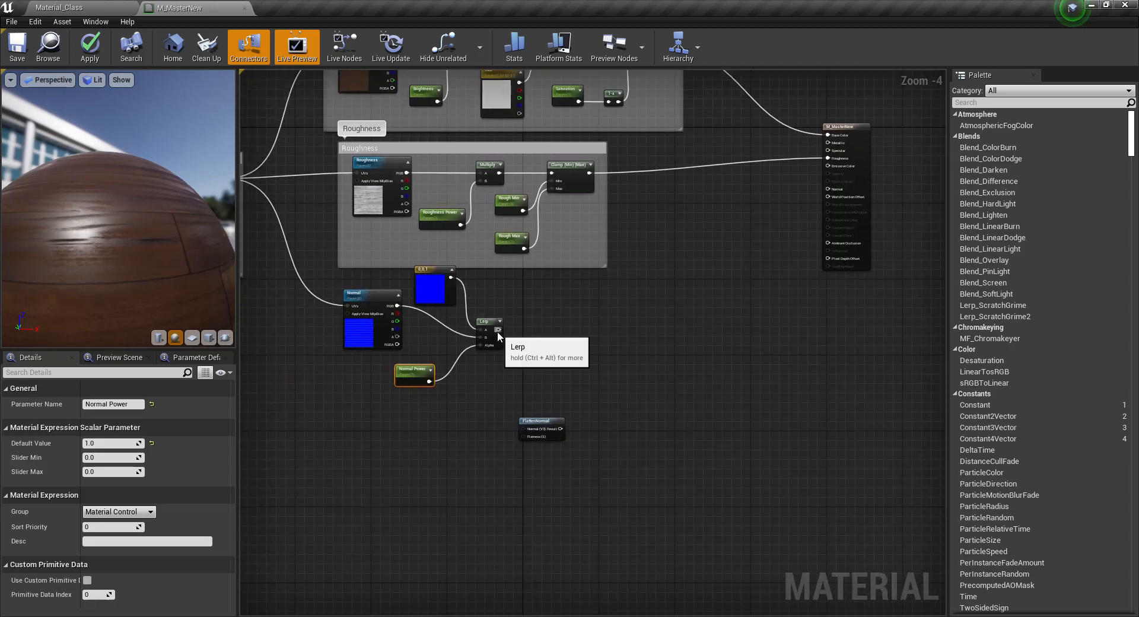
{"action": "left_click_drag", "start_coordinate": [498, 329], "coordinate": [835, 187]}
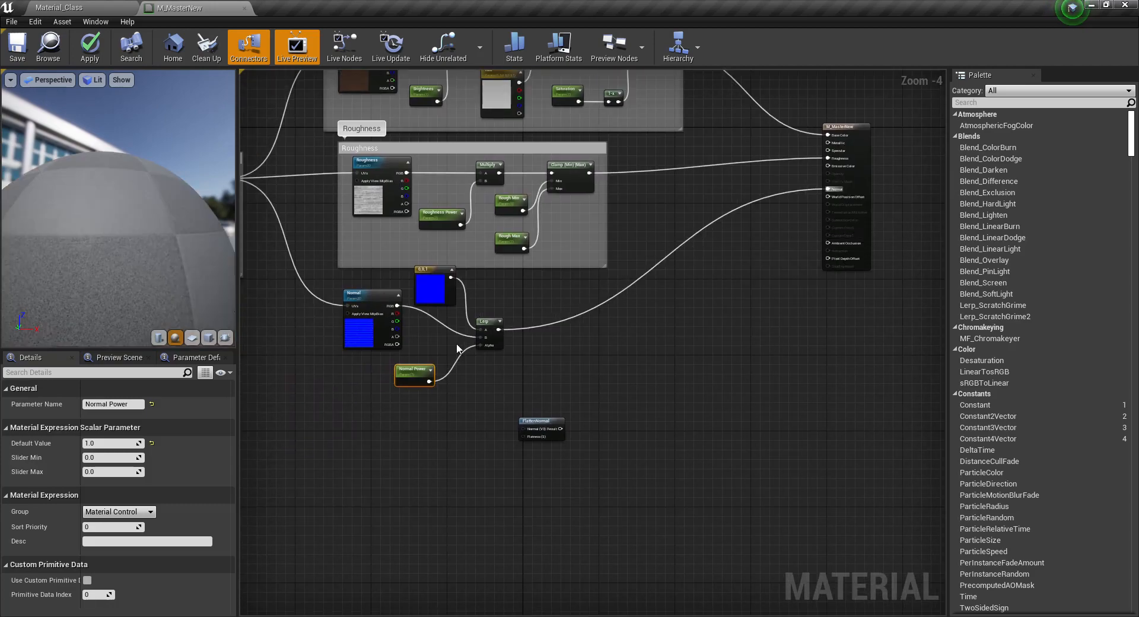
{"action": "right_click_drag", "start_coordinate": [456, 343], "coordinate": [596, 308]}
{"action": "scroll", "coordinate": [517, 326], "scroll_direction": "up", "scroll_amount": 4}
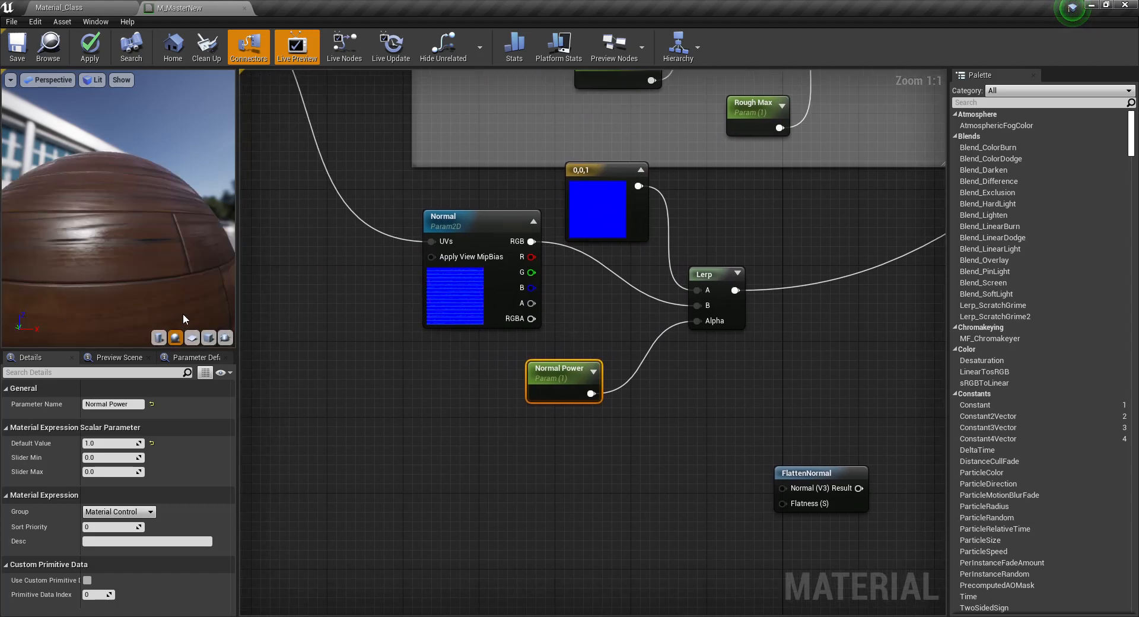
Try a Normal Power default value of 0 on the close-up preview sphere, and restore it to 1.
{"action": "left_click_drag", "start_coordinate": [182, 319], "coordinate": [160, 300]}
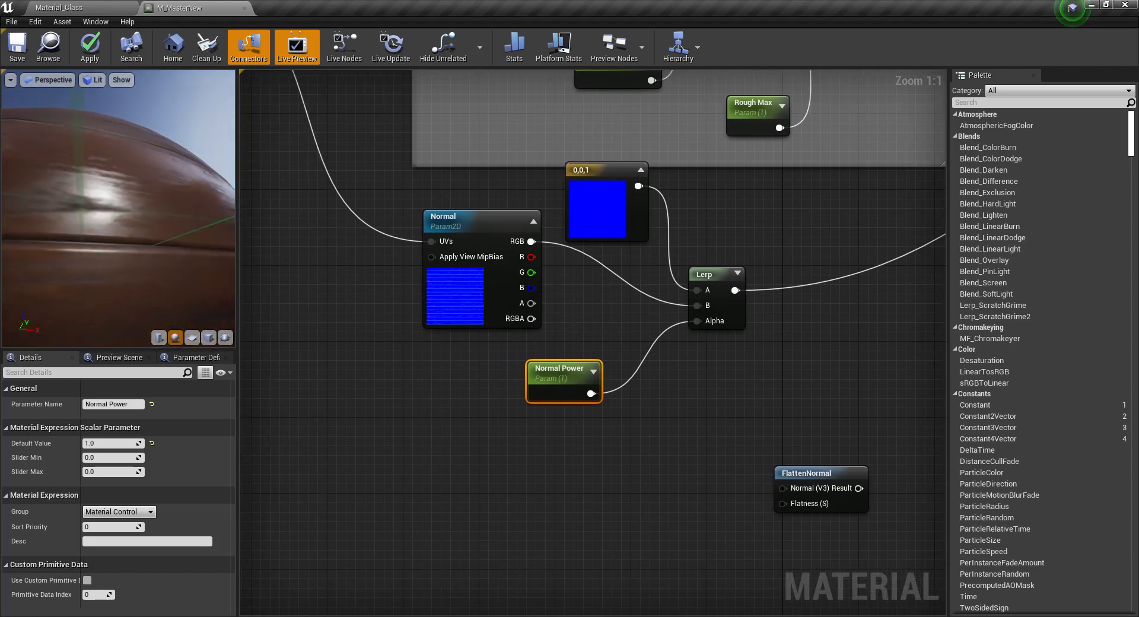
{"action": "left_click", "coordinate": [114, 444]}
{"action": "key", "text": "Return"}
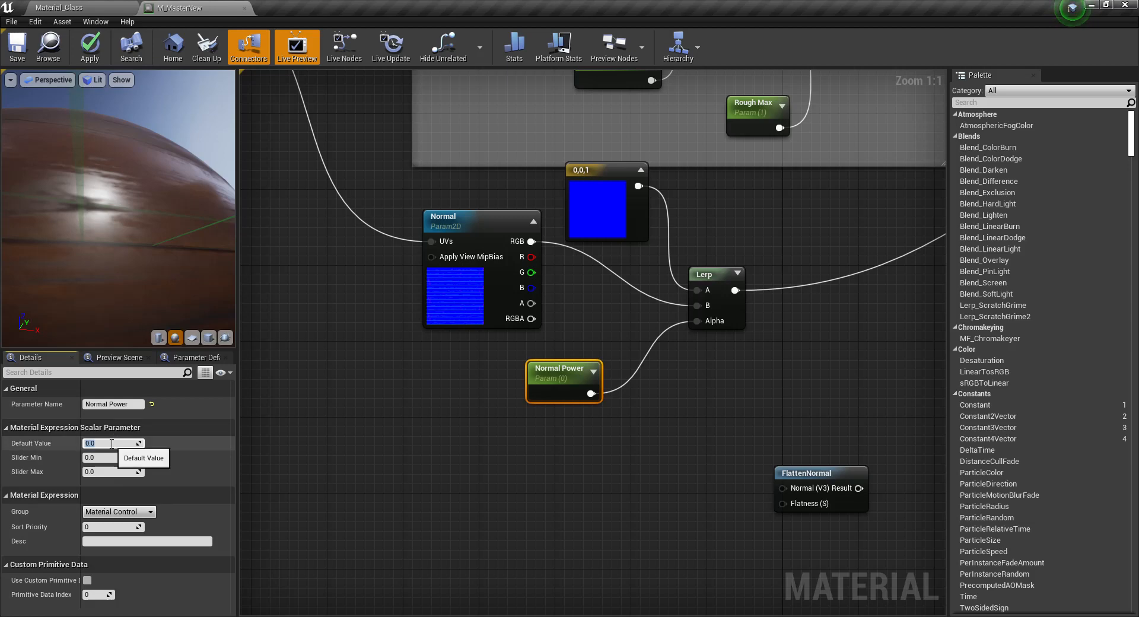
{"action": "type", "text": "1"}
{"action": "key", "text": "Return"}
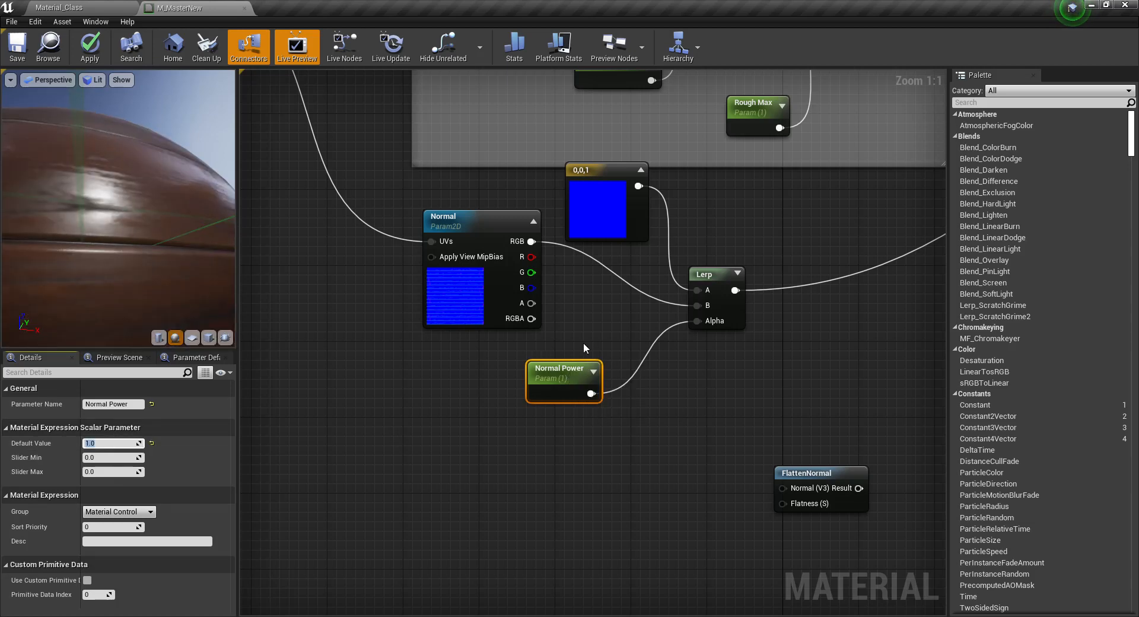
Space out the normal nodes, with the Lerp slightly further from the Normal texture and Normal Power closer beneath it, and save the material.
{"action": "left_click", "coordinate": [460, 308]}
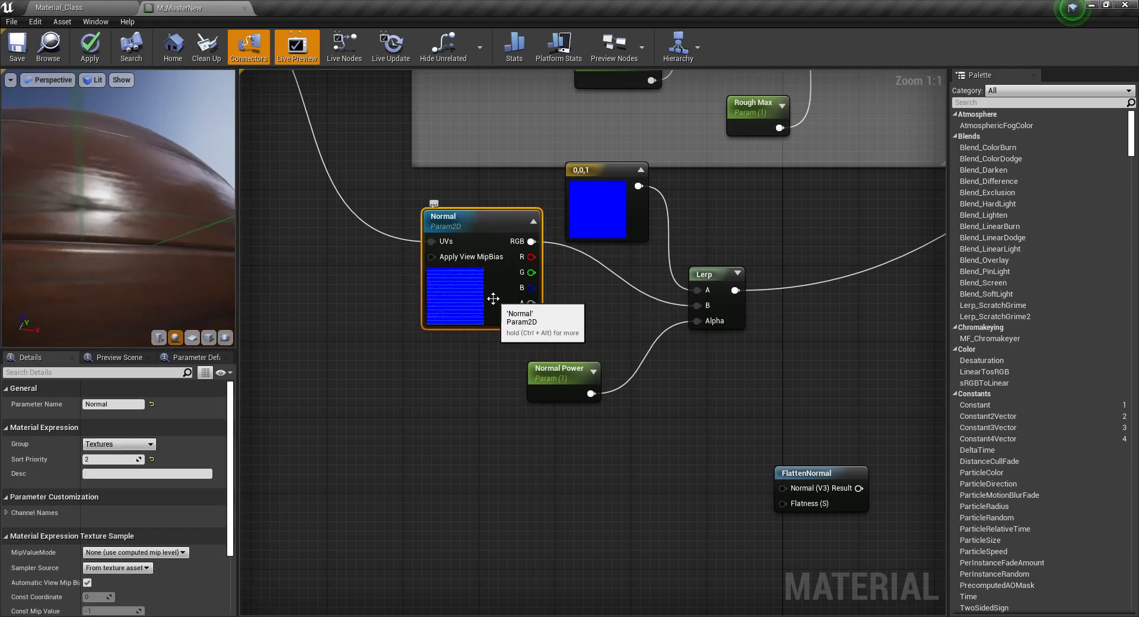
{"action": "left_click", "coordinate": [600, 208]}
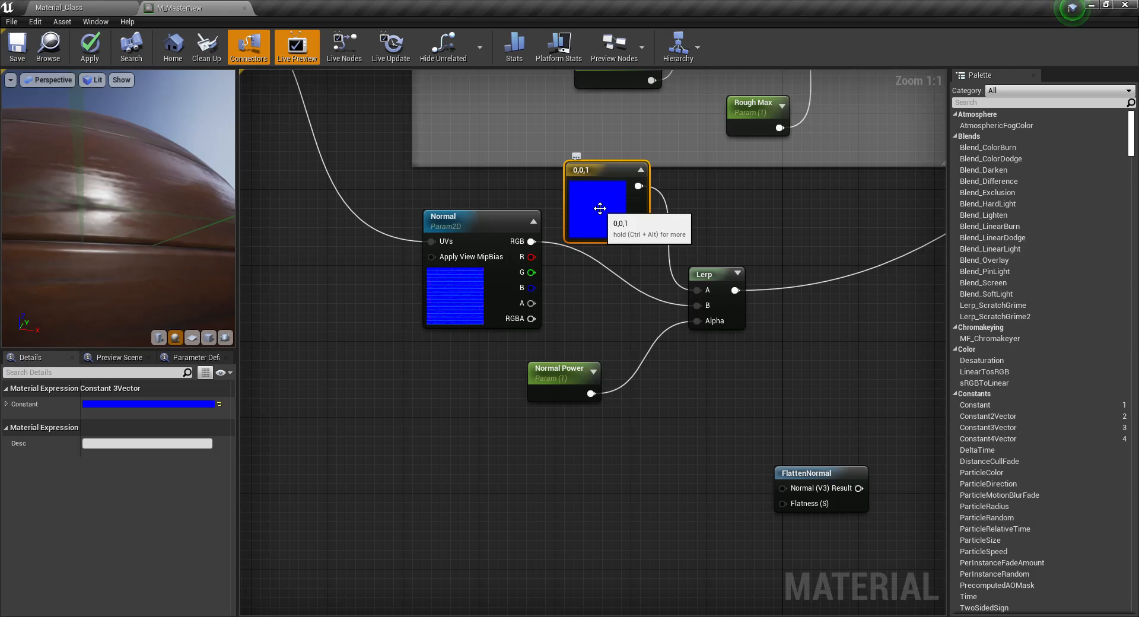
{"action": "left_click_drag", "start_coordinate": [566, 379], "coordinate": [519, 365]}
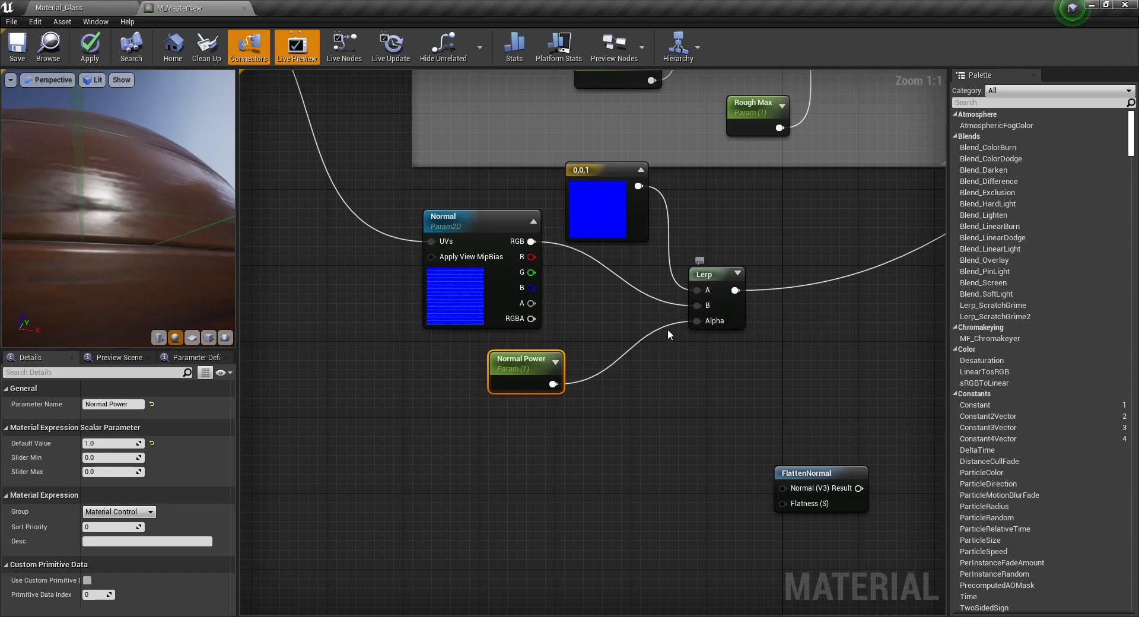
{"action": "left_click_drag", "start_coordinate": [703, 290], "coordinate": [734, 268]}
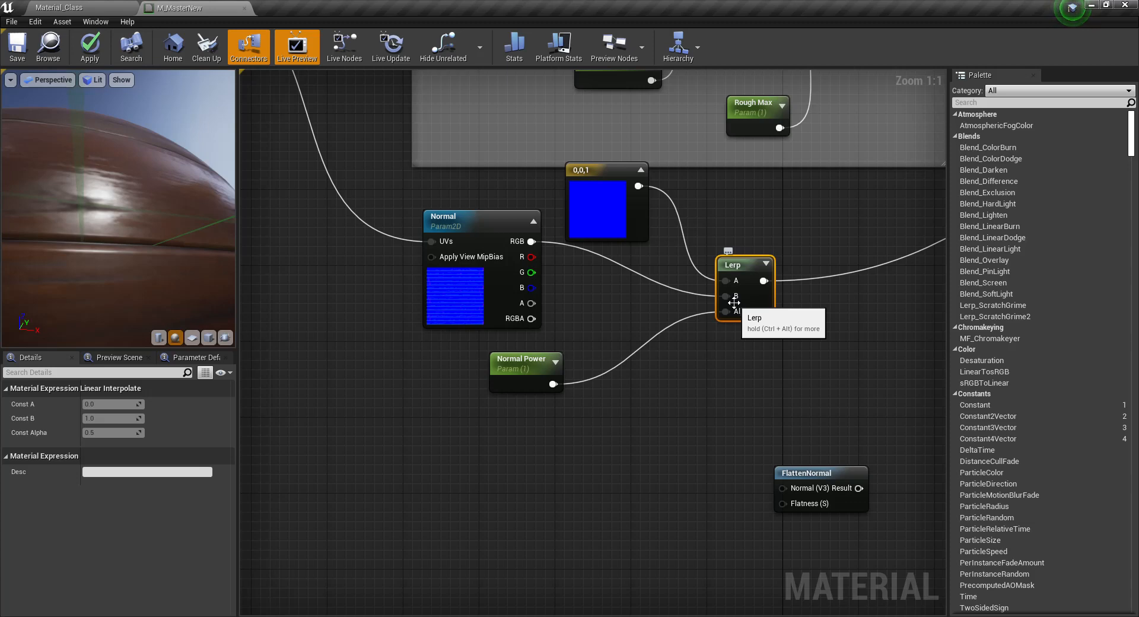
{"action": "right_click_drag", "start_coordinate": [144, 230], "coordinate": [145, 255]}
{"action": "mouse_move", "coordinate": [151, 242]}
{"action": "left_mouse_down"}
{"action": "mouse_move", "coordinate": [154, 260]}
{"action": "mouse_move", "coordinate": [151, 242]}
{"action": "left_mouse_up"}
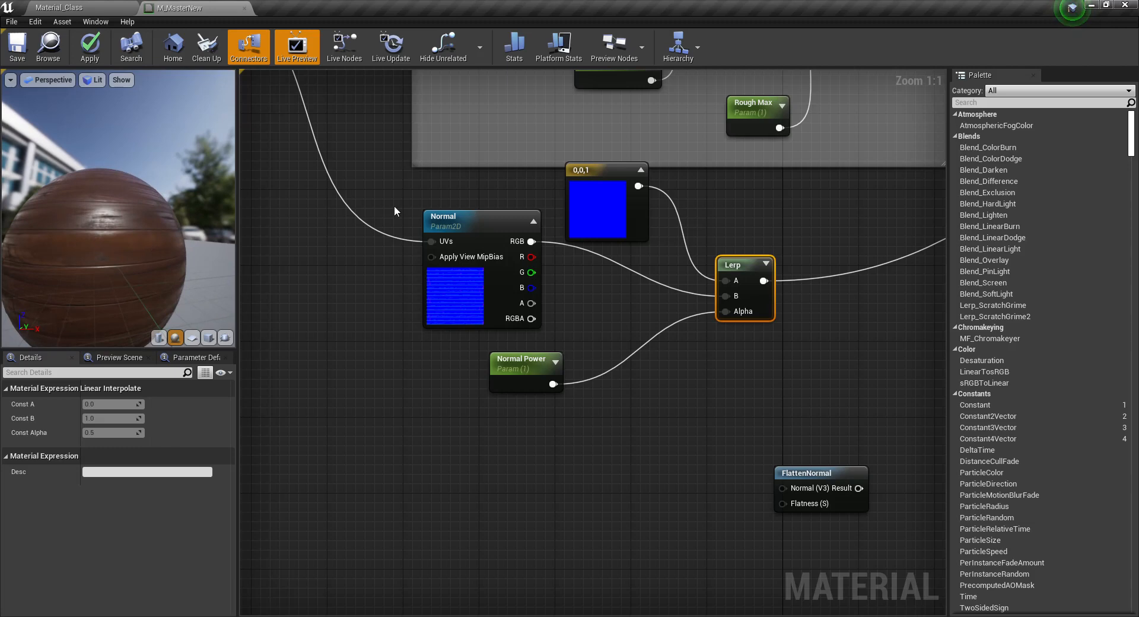
{"action": "left_click_drag", "start_coordinate": [464, 306], "coordinate": [397, 325]}
{"action": "scroll", "coordinate": [746, 322], "scroll_direction": "down", "scroll_amount": 3}
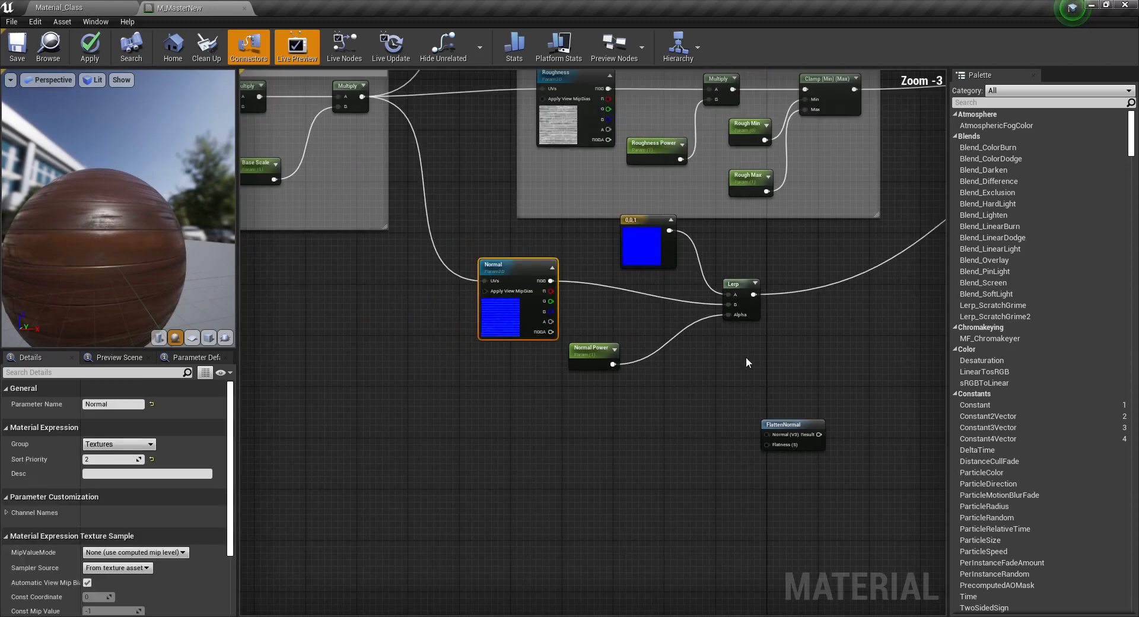
{"action": "right_click_drag", "start_coordinate": [746, 357], "coordinate": [585, 387]}
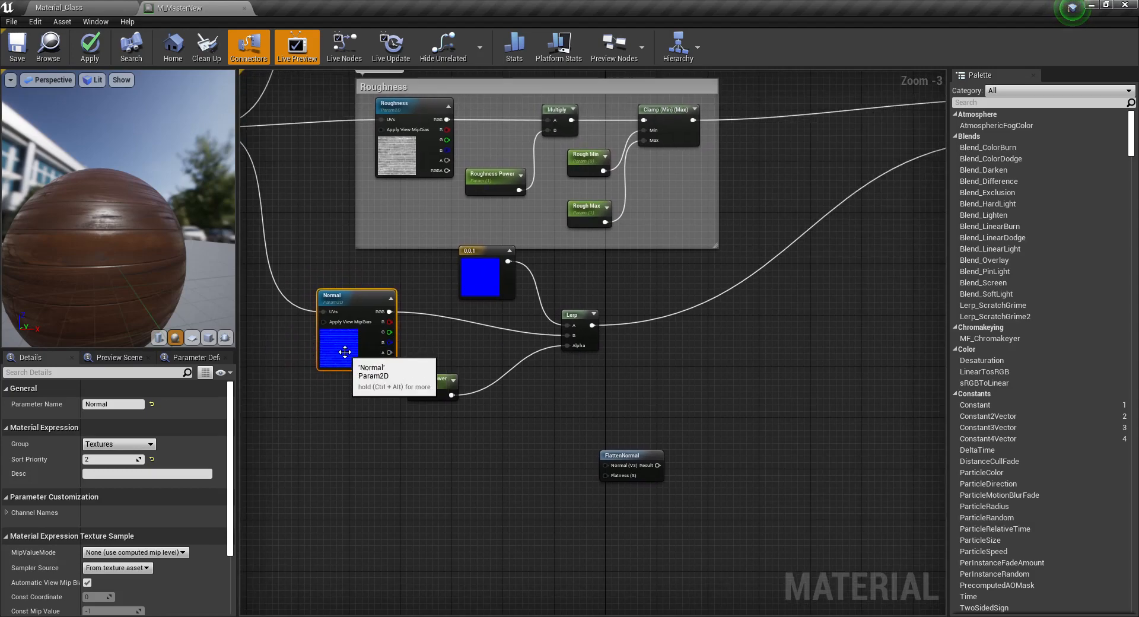
{"action": "left_click_drag", "start_coordinate": [359, 346], "coordinate": [404, 333]}
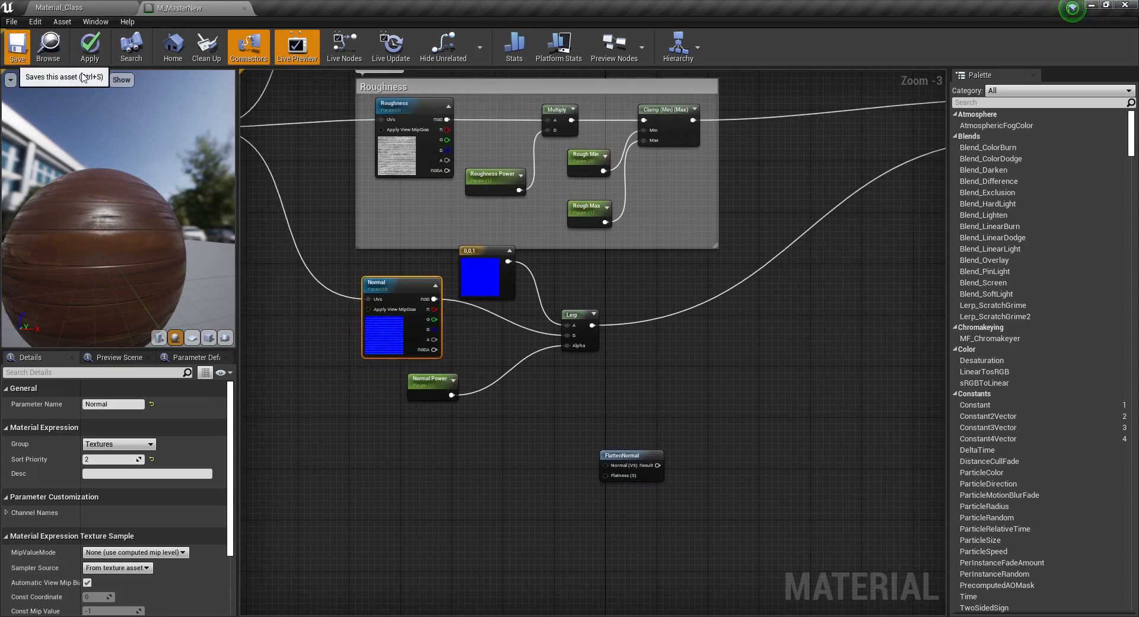
{"action": "left_click", "coordinate": [17, 46]}
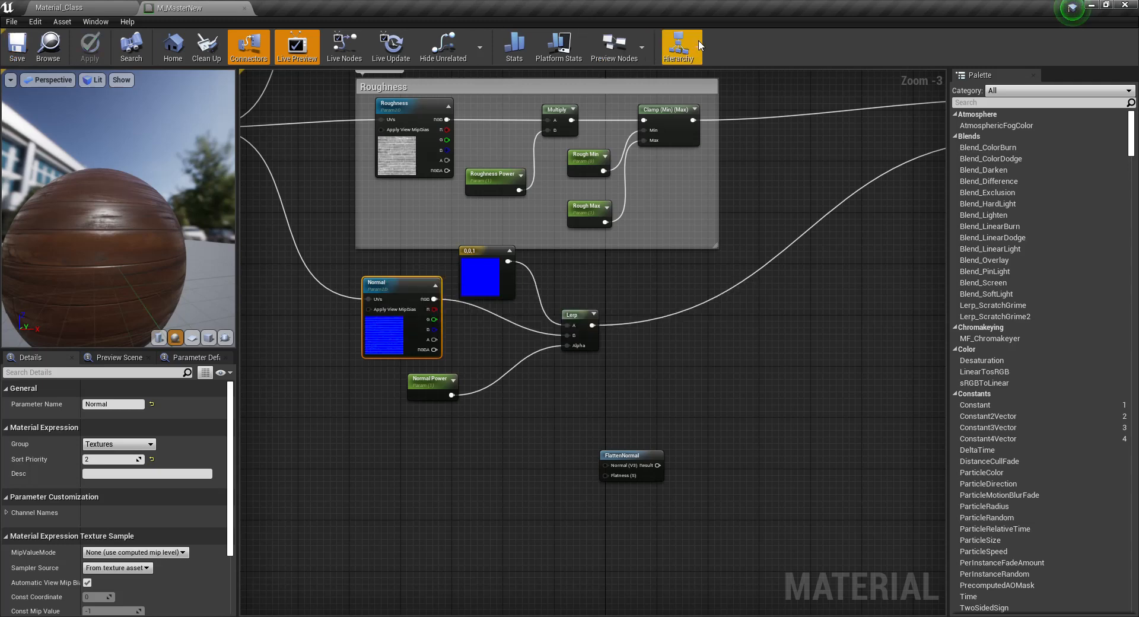
Open the MI_WoodNew material instance from the material's hierarchy and place its window beside a close-up of the wooden preview mesh.
{"action": "left_click", "coordinate": [678, 47]}
{"action": "mouse_move", "coordinate": [695, 81]}
{"action": "left_click", "coordinate": [772, 81]}
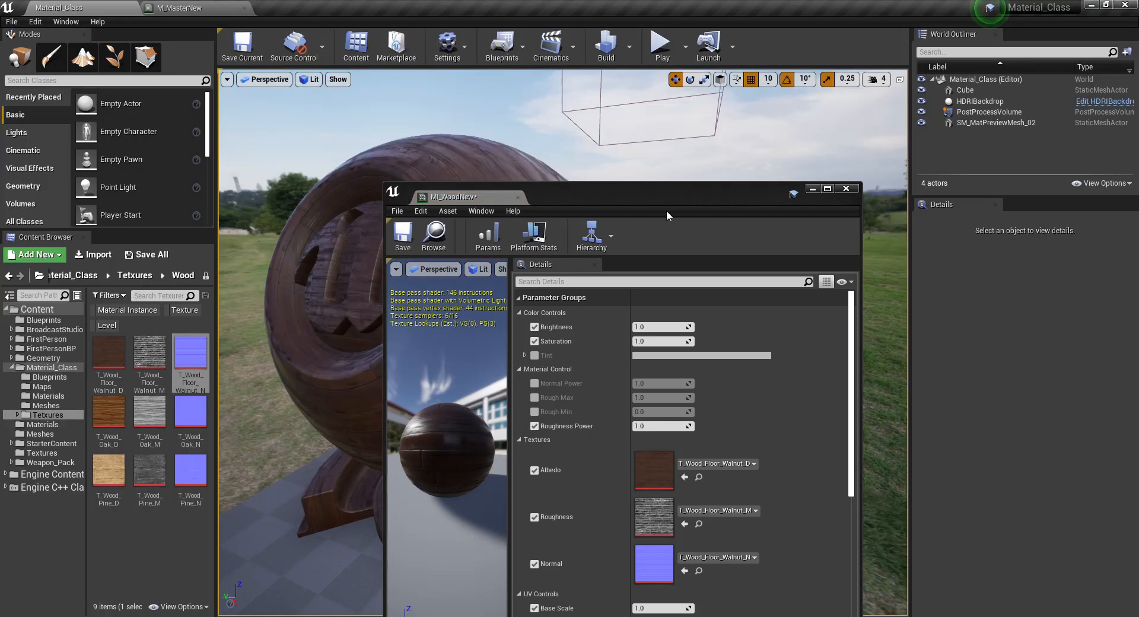
{"action": "left_click_drag", "start_coordinate": [667, 210], "coordinate": [967, 125]}
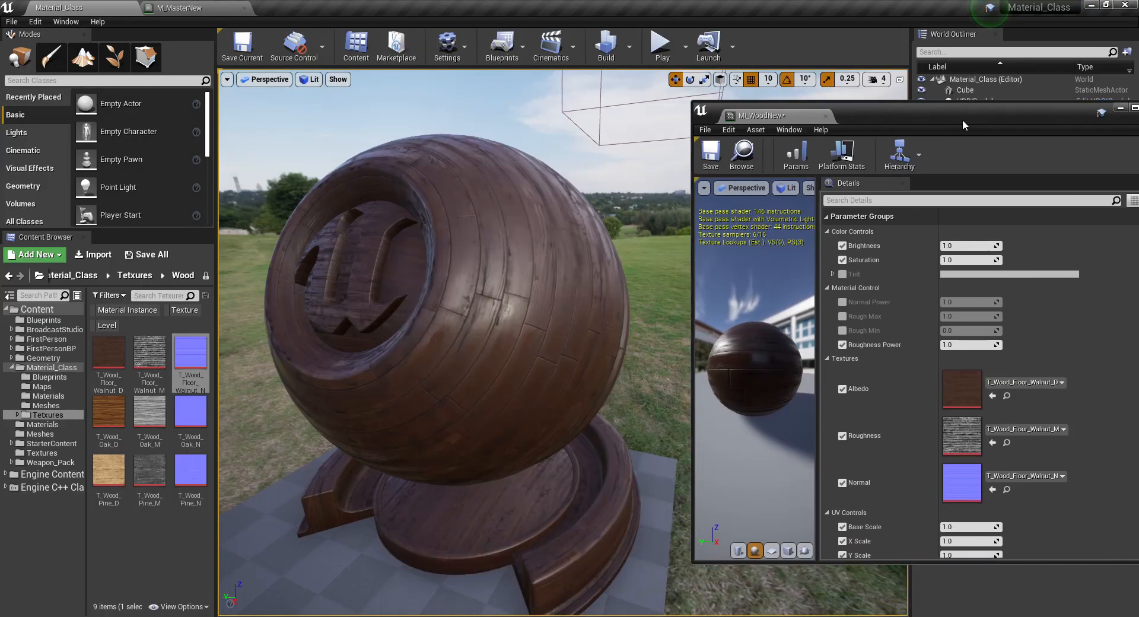
{"action": "left_click_drag", "start_coordinate": [597, 284], "coordinate": [602, 237]}
{"action": "middle_click_drag", "start_coordinate": [587, 289], "coordinate": [561, 313]}
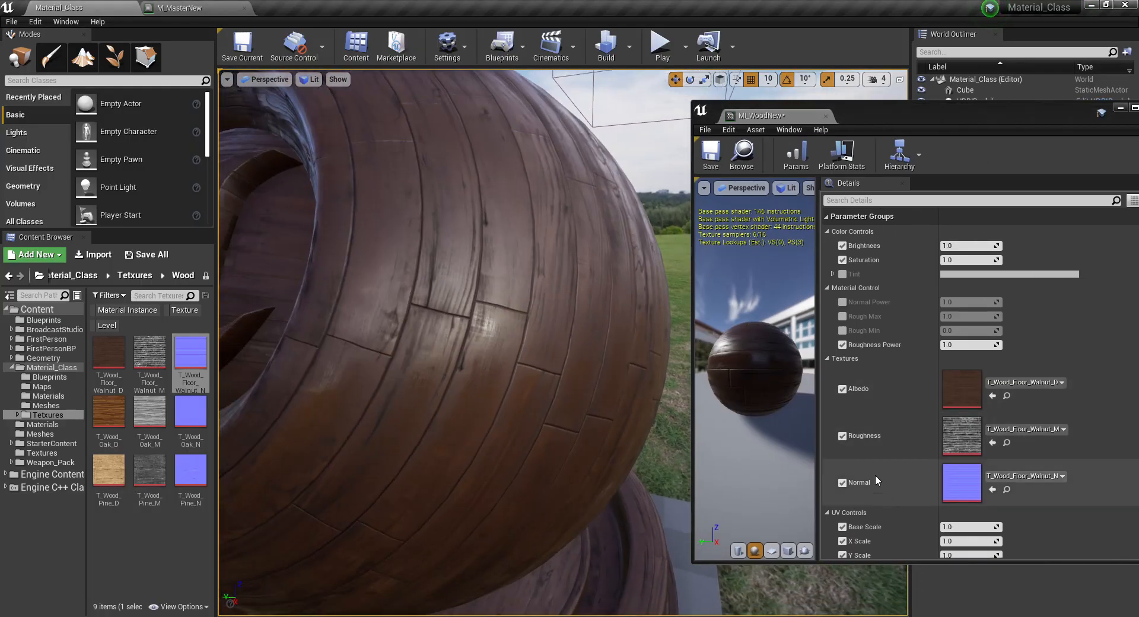
Enable Normal Power in the instance's Material Control group, try other strengths before setting it to 1.0, and save MI_WoodNew.
{"action": "left_click", "coordinate": [827, 231]}
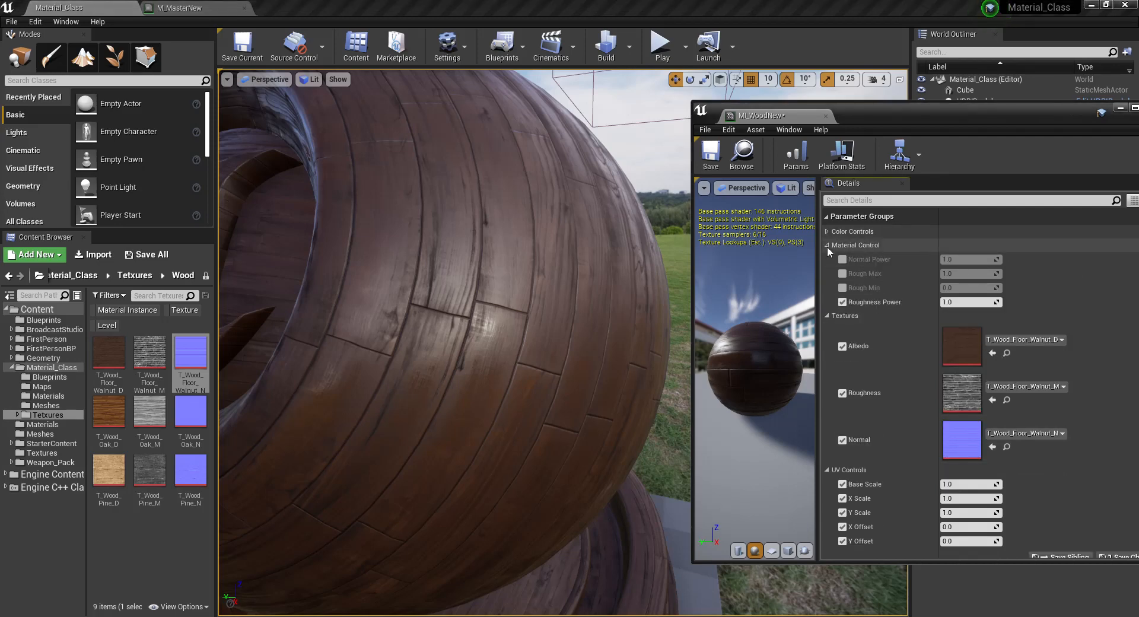
{"action": "left_click", "coordinate": [843, 259]}
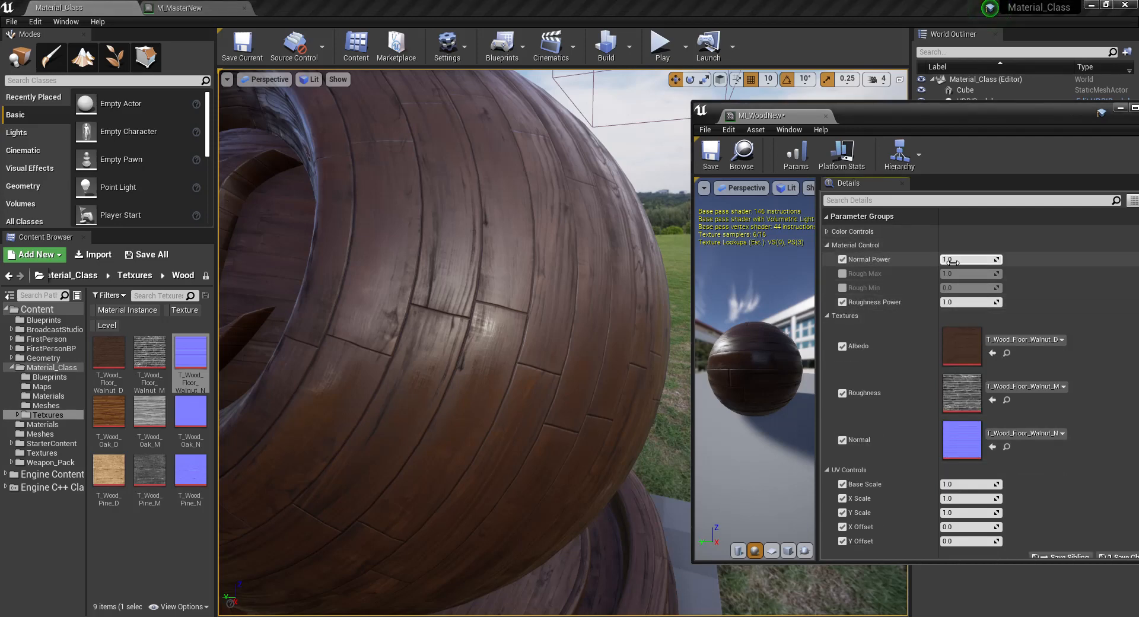
{"action": "mouse_move", "coordinate": [961, 259]}
{"action": "left_mouse_down"}
{"action": "mouse_move", "coordinate": [1013, 260]}
{"action": "mouse_move", "coordinate": [966, 259]}
{"action": "left_mouse_up"}
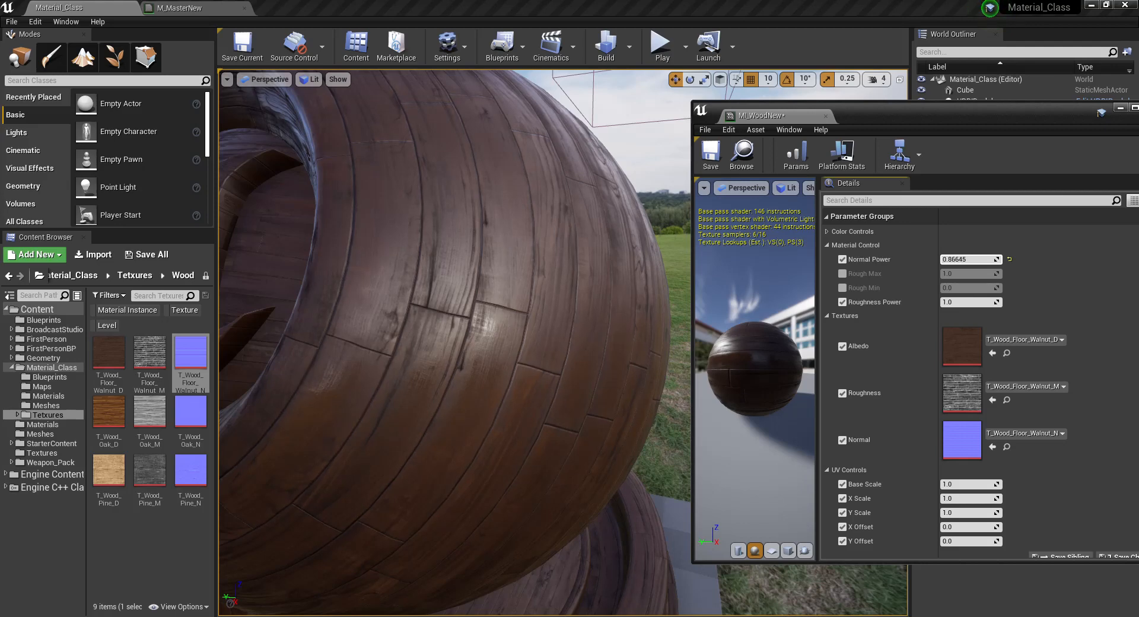
{"action": "left_click", "coordinate": [978, 259]}
{"action": "type", "text": "11"}
{"action": "key", "text": "Return"}
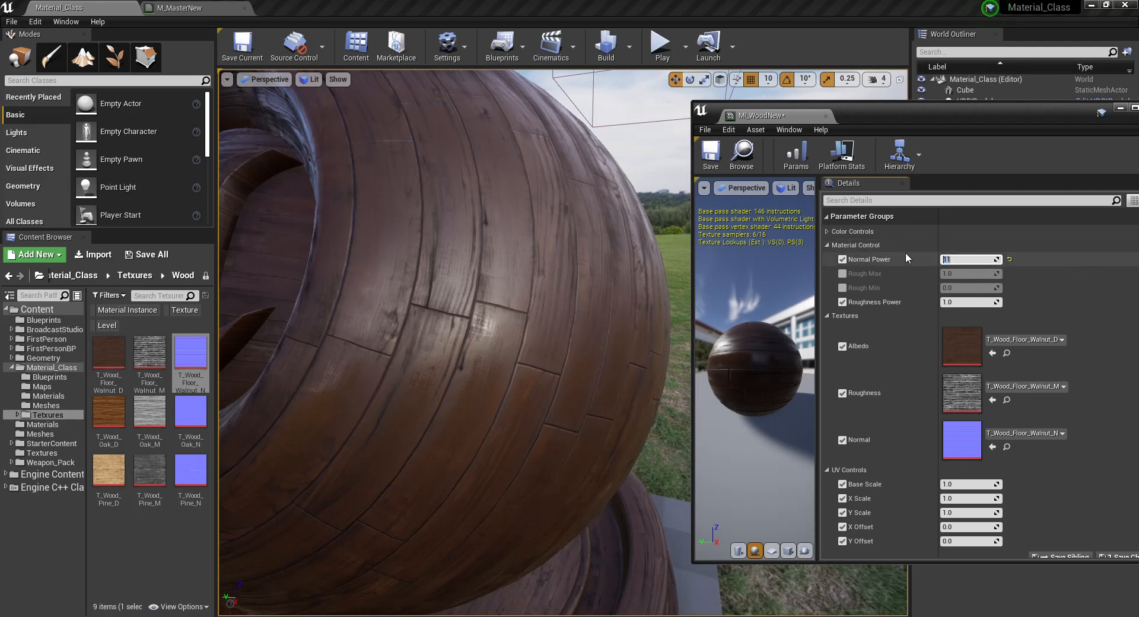
{"action": "key", "text": "Return"}
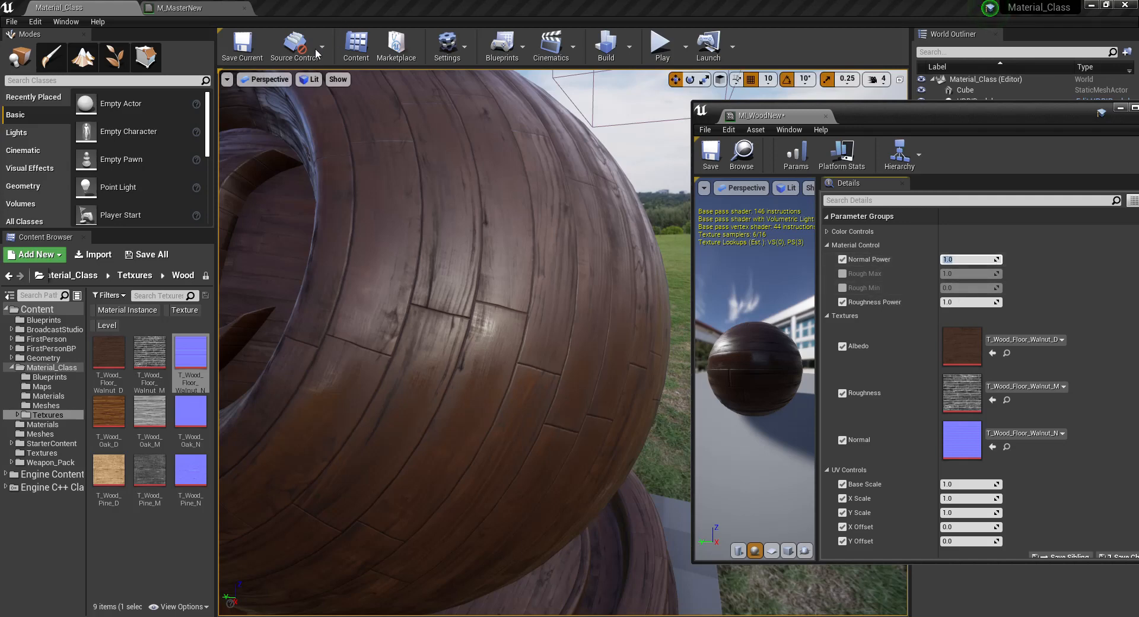
{"action": "left_click", "coordinate": [711, 155]}
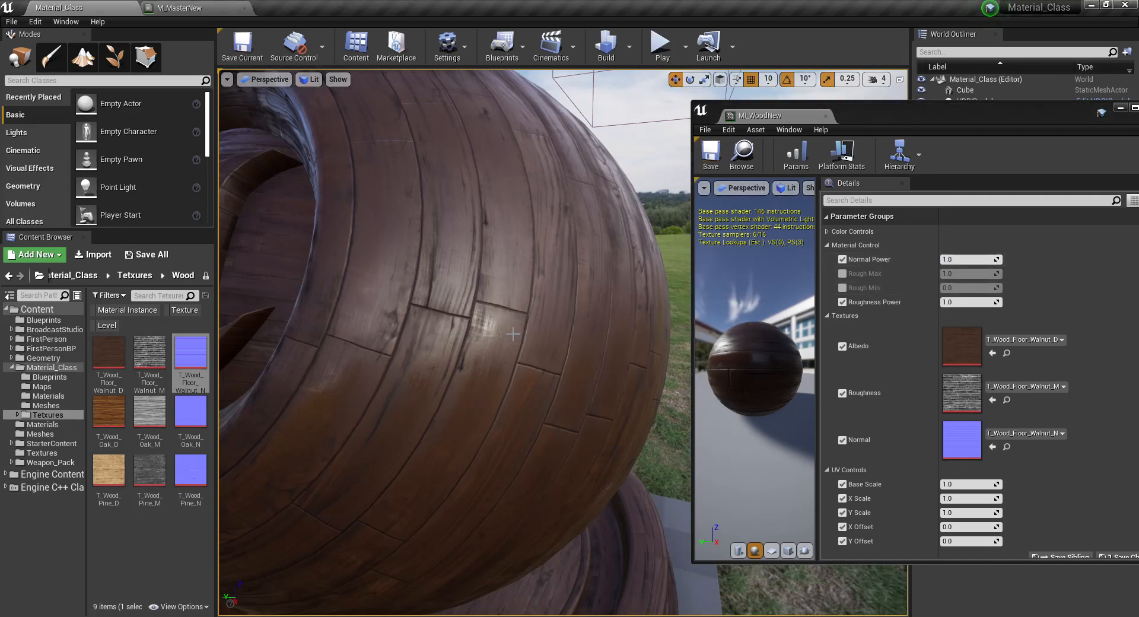
Return to the M_MasterNew graph and delete the unused FlattenNormal node.
{"action": "left_click", "coordinate": [178, 8]}
{"action": "left_click_drag", "start_coordinate": [956, 115], "coordinate": [507, 337]}
{"action": "left_click", "coordinate": [709, 329]}
{"action": "right_click_drag", "start_coordinate": [524, 395], "coordinate": [557, 361]}
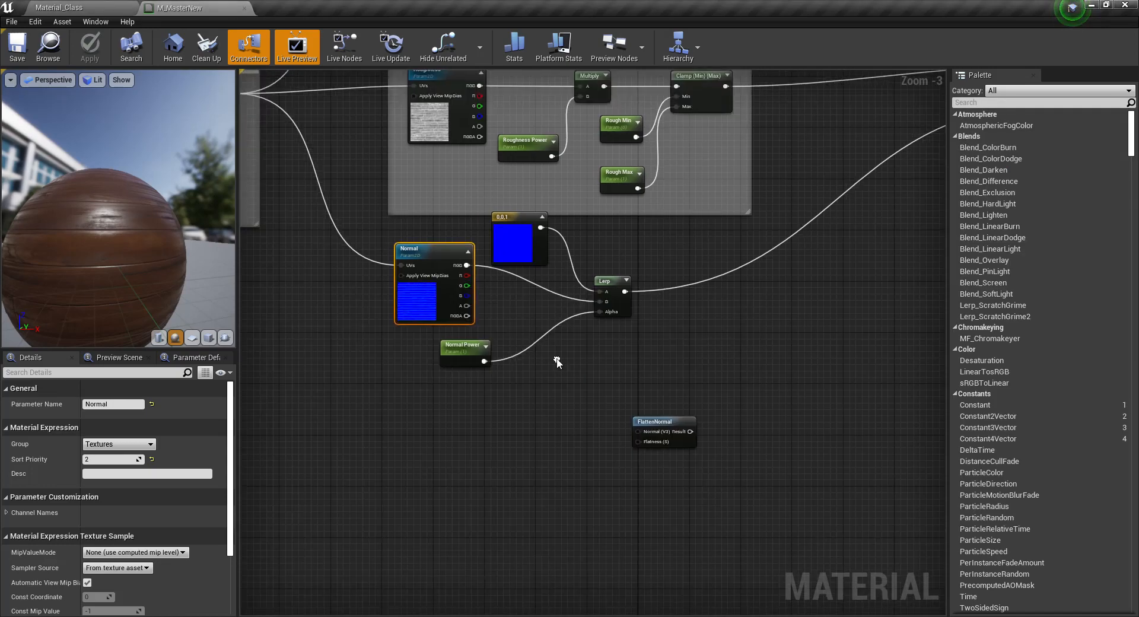
{"action": "left_click_drag", "start_coordinate": [665, 422], "coordinate": [646, 260]}
{"action": "scroll", "coordinate": [645, 259], "scroll_direction": "up", "scroll_amount": 3}
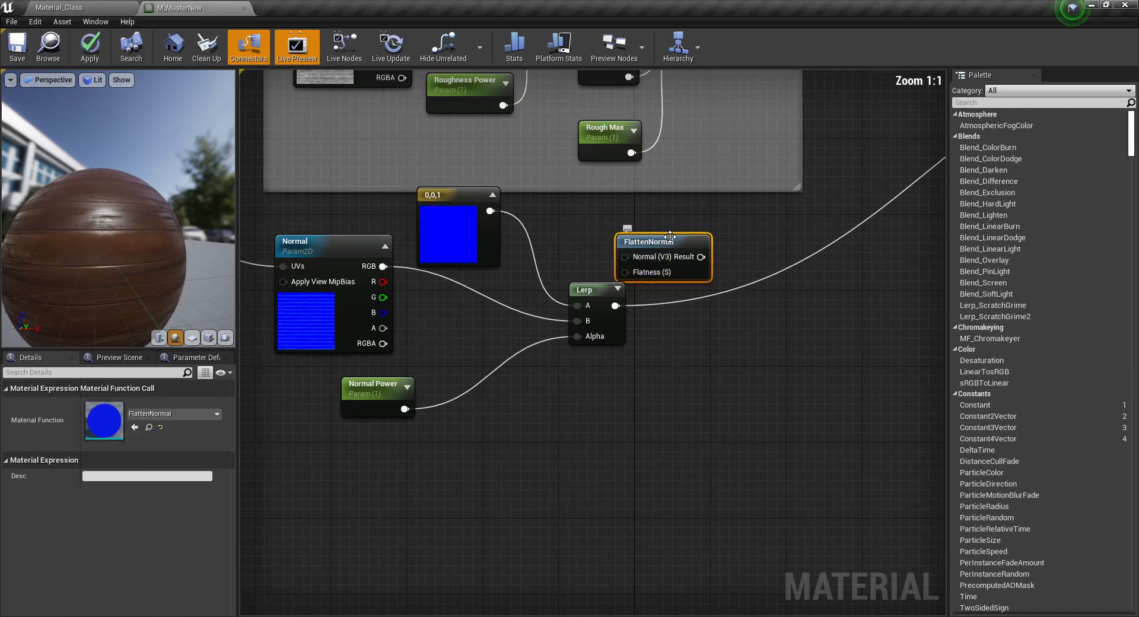
{"action": "key", "text": "Delete"}
Select the Normal, 0,0,1, Normal Power and Lerp nodes together and move them slightly down, away from the Roughness comment box.
{"action": "right_click_drag", "start_coordinate": [638, 326], "coordinate": [724, 302]}
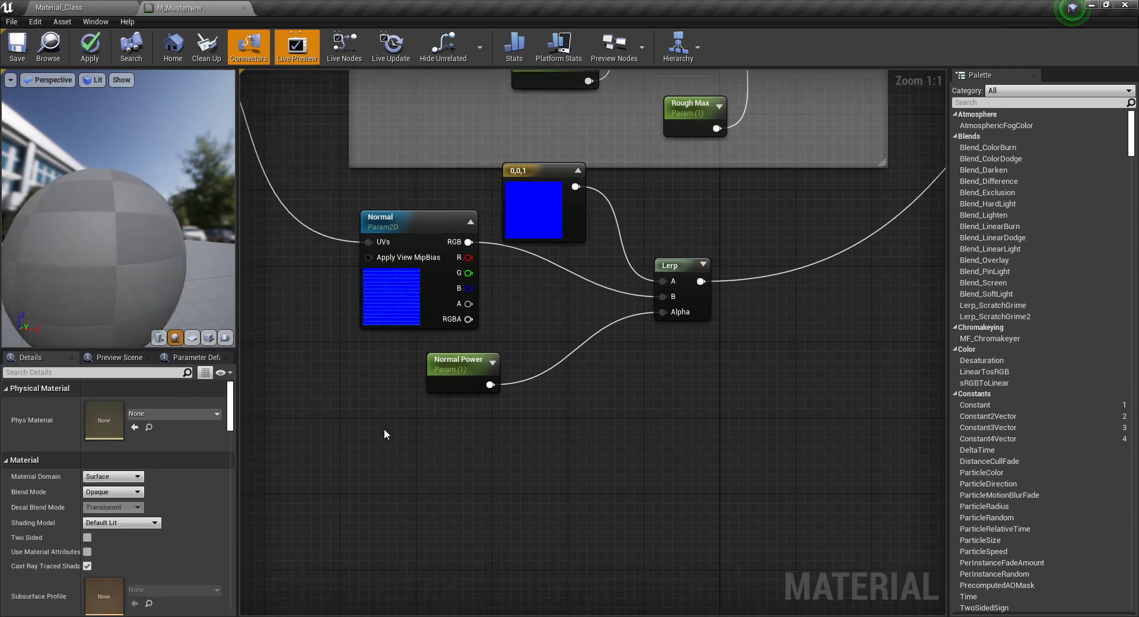
{"action": "left_click_drag", "start_coordinate": [383, 429], "coordinate": [723, 208]}
{"action": "left_click_drag", "start_coordinate": [549, 223], "coordinate": [567, 289]}
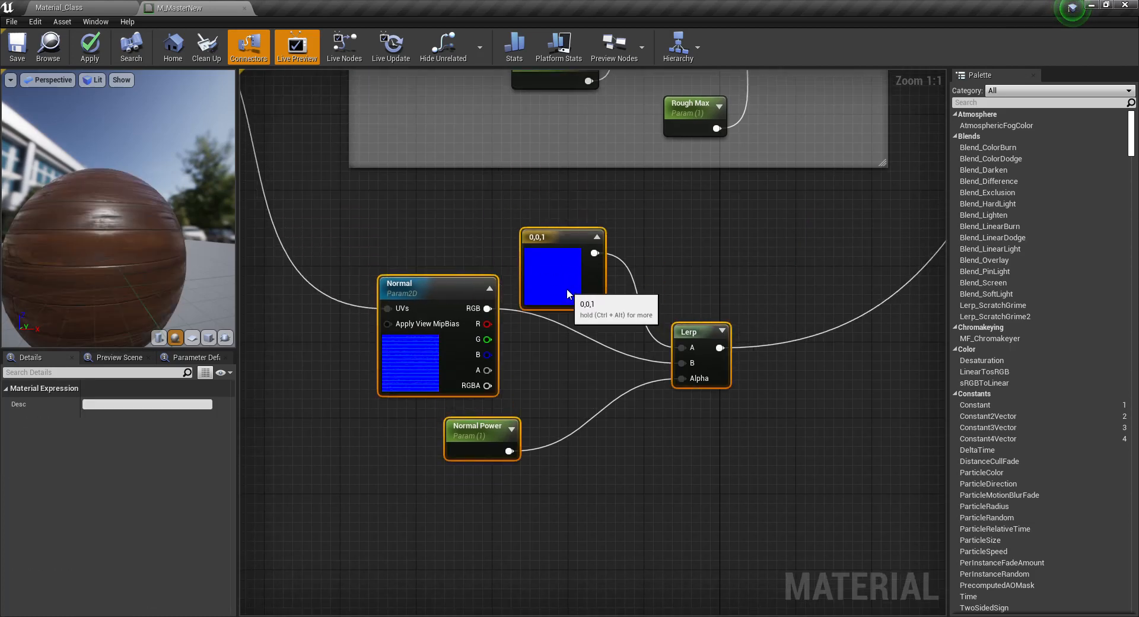
Group the selected normal-strength nodes in a comment box titled Normal.
{"action": "key", "text": "c"}
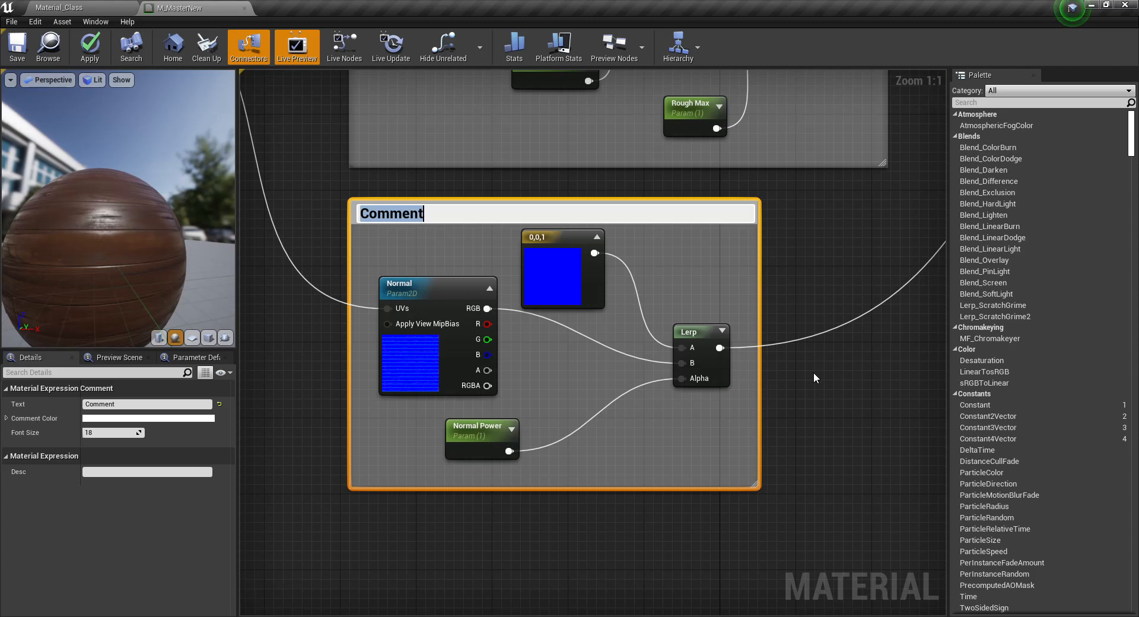
{"action": "type", "text": "Normal"}
{"action": "key", "text": "Return"}
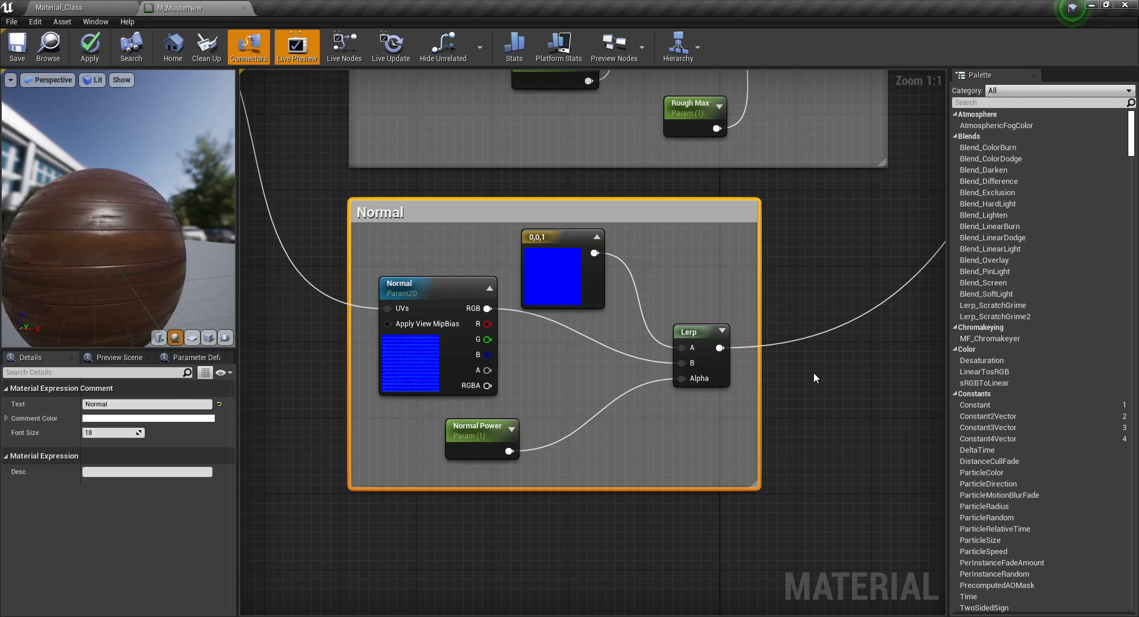
Review the Albedo, Roughness and Normal comment groups and how their nodes are connected.
{"action": "scroll", "coordinate": [786, 327], "scroll_direction": "down", "scroll_amount": 5}
{"action": "right_click_drag", "start_coordinate": [728, 254], "coordinate": [668, 361]}
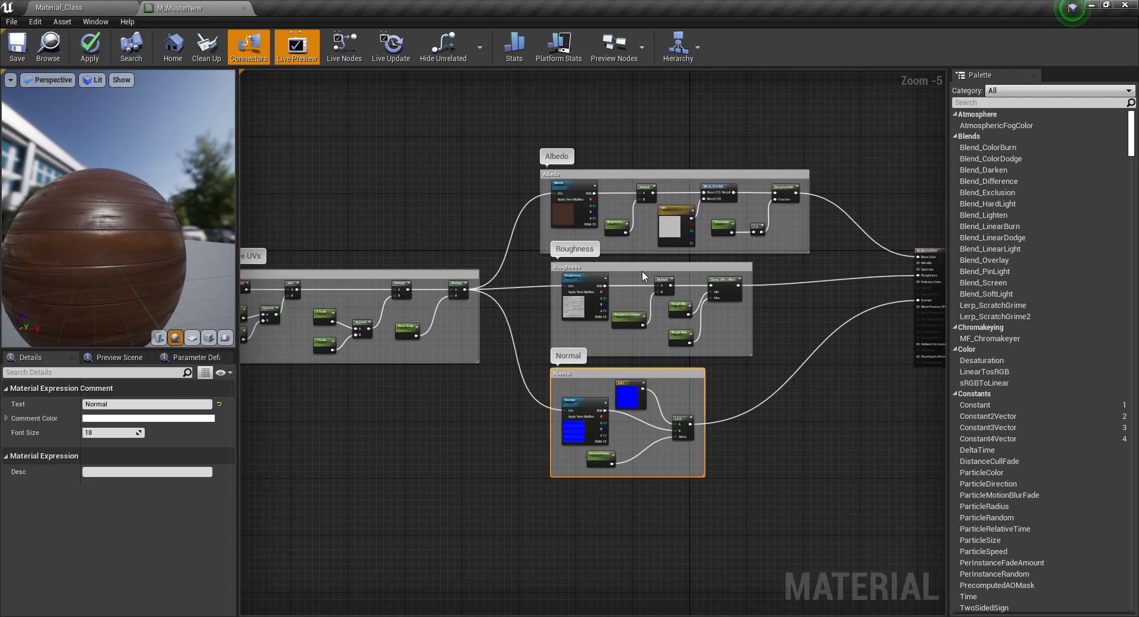
{"action": "scroll", "coordinate": [663, 215], "scroll_direction": "up", "scroll_amount": 5}
{"action": "right_click_drag", "start_coordinate": [663, 257], "coordinate": [636, 122]}
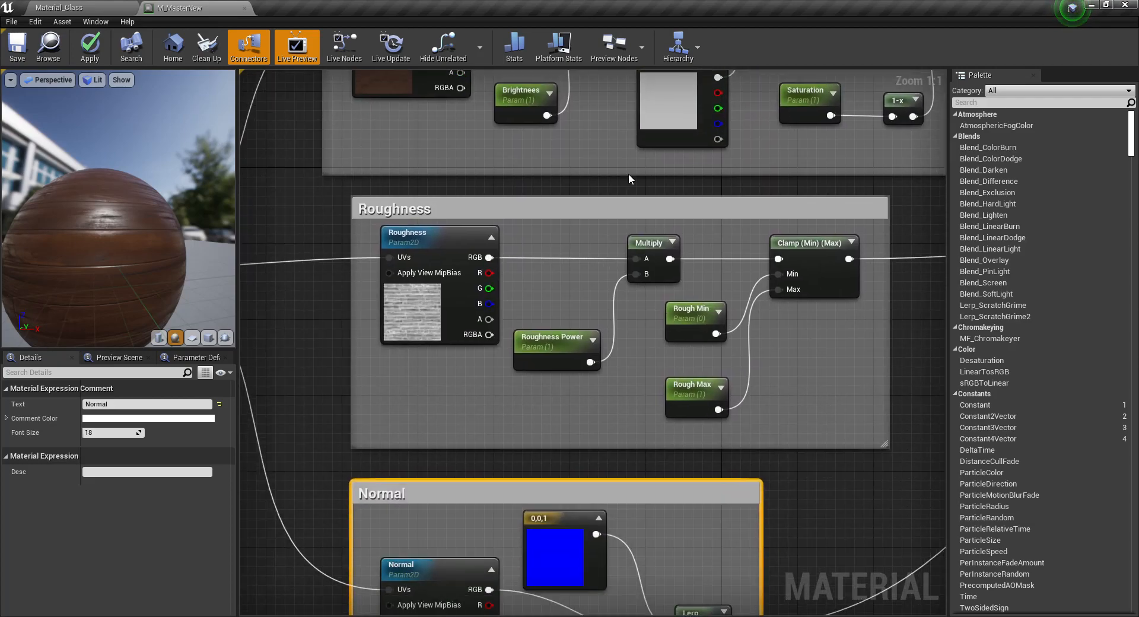
{"action": "right_click_drag", "start_coordinate": [590, 270], "coordinate": [546, 179]}
{"action": "right_click_drag", "start_coordinate": [405, 273], "coordinate": [423, 129]}
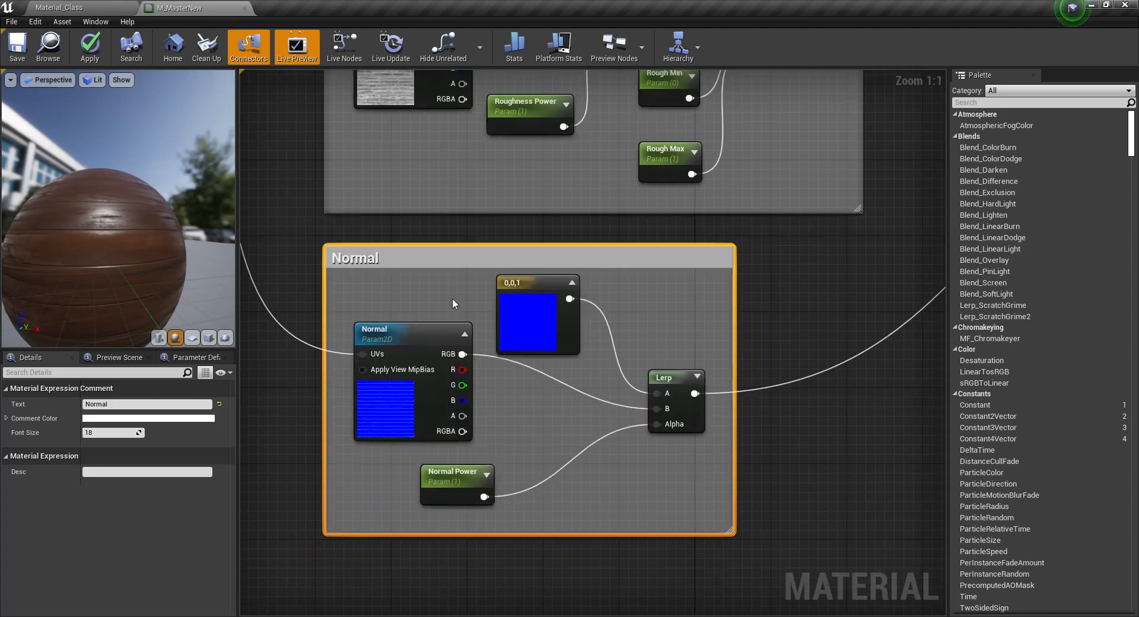
{"action": "right_click_drag", "start_coordinate": [452, 298], "coordinate": [426, 219]}
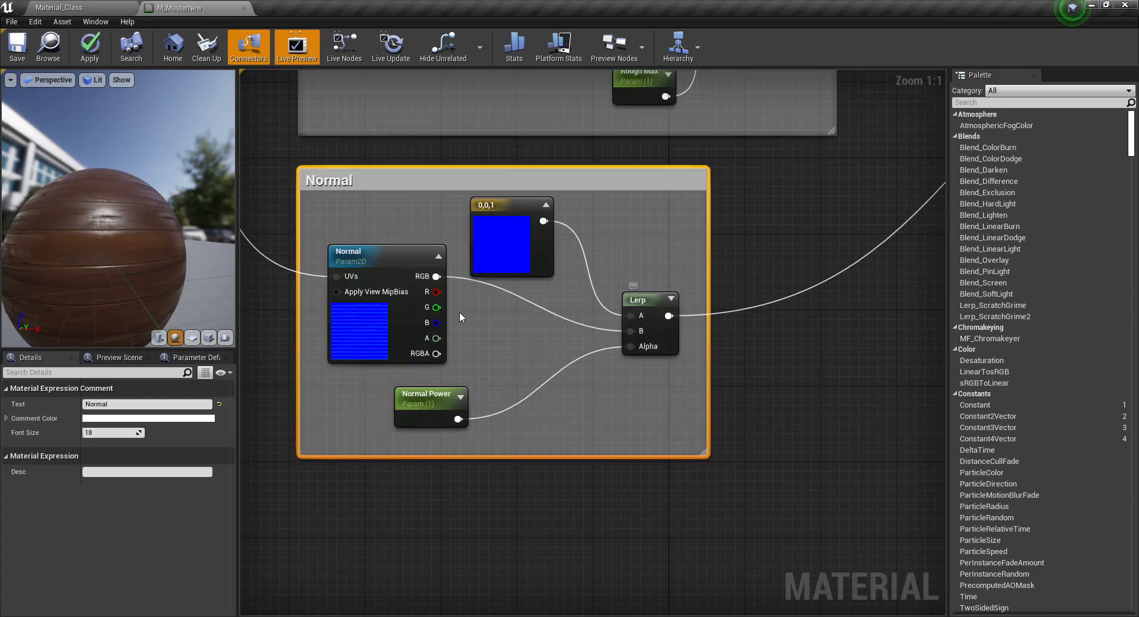
{"action": "scroll", "coordinate": [443, 221], "scroll_direction": "down", "scroll_amount": 4}
{"action": "right_click_drag", "start_coordinate": [621, 223], "coordinate": [596, 311]}
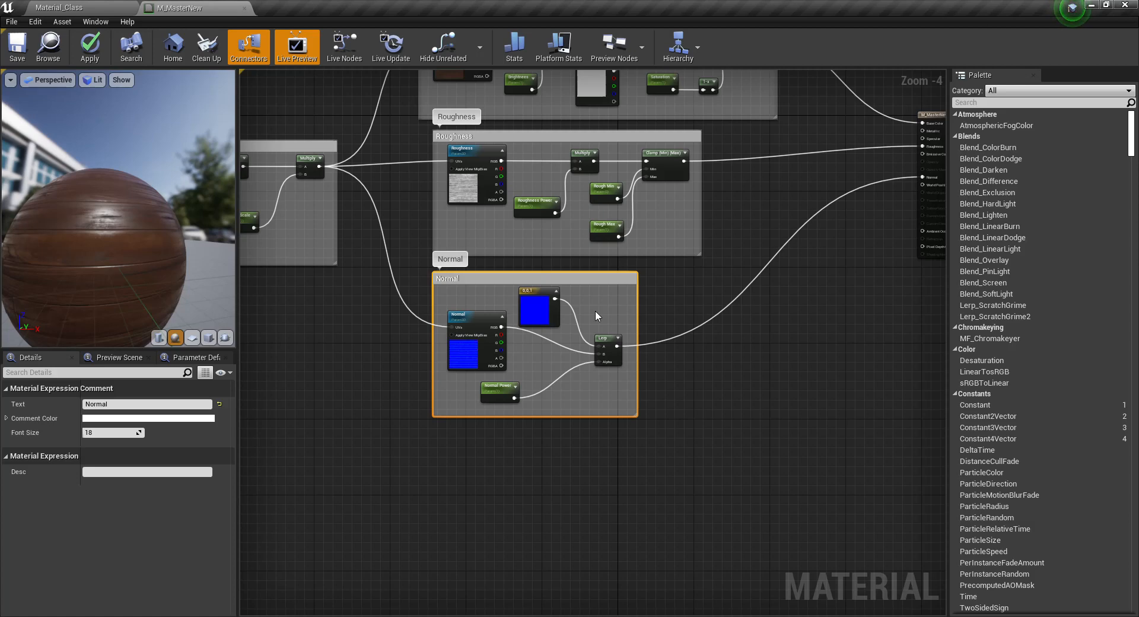
Move the Albedo group up and the Roughness and Normal groups down to open a gap between Albedo and Roughness.
{"action": "right_click_drag", "start_coordinate": [697, 255], "coordinate": [672, 395]}
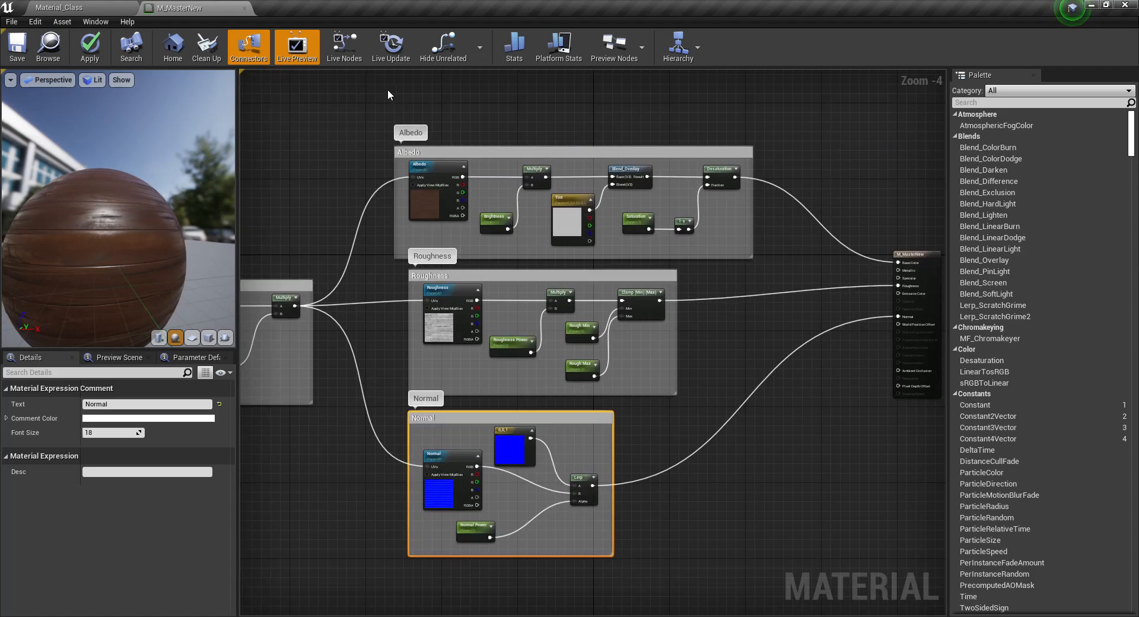
{"action": "left_click_drag", "start_coordinate": [386, 94], "coordinate": [729, 234]}
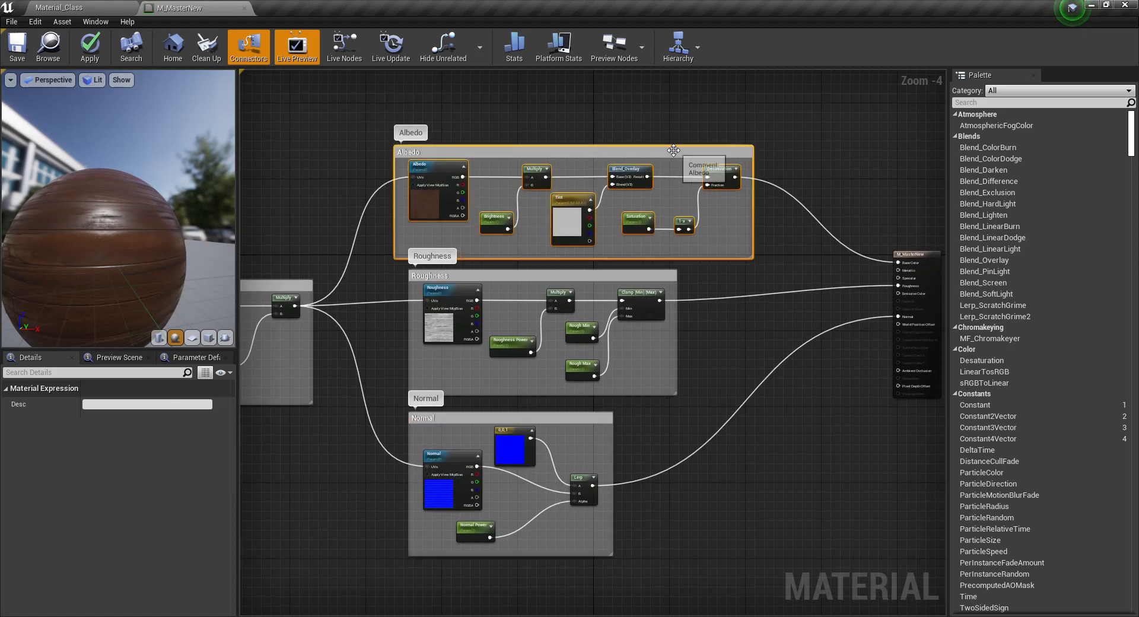
{"action": "left_click_drag", "start_coordinate": [674, 150], "coordinate": [647, 104]}
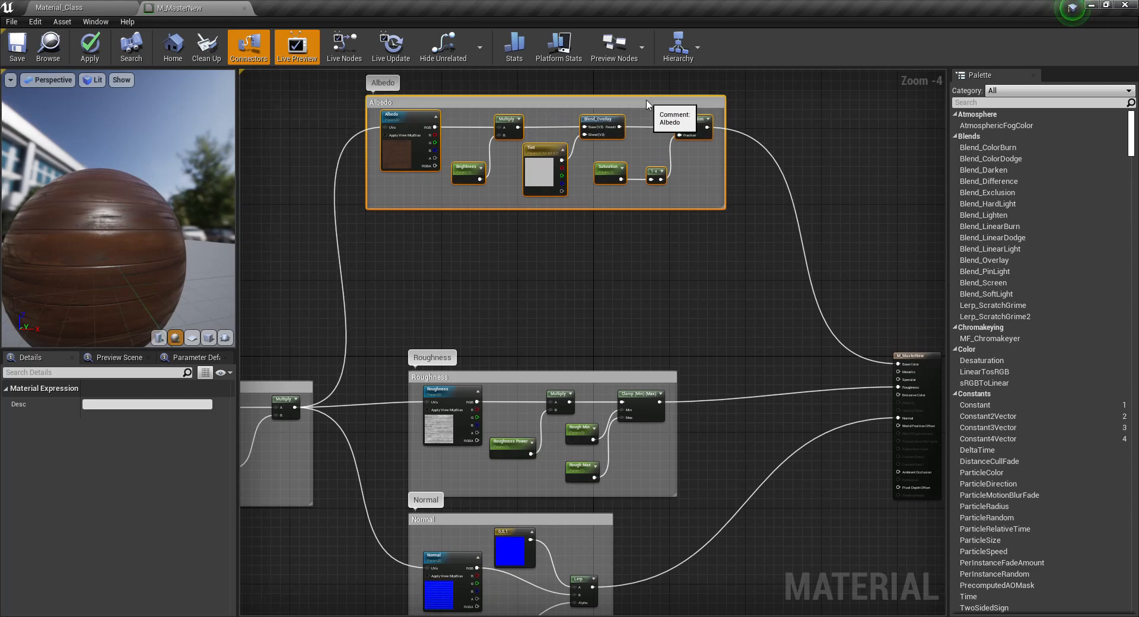
{"action": "right_click_drag", "start_coordinate": [452, 337], "coordinate": [484, 143]}
{"action": "left_click_drag", "start_coordinate": [427, 131], "coordinate": [676, 509]}
{"action": "left_click_drag", "start_coordinate": [611, 326], "coordinate": [614, 435]}
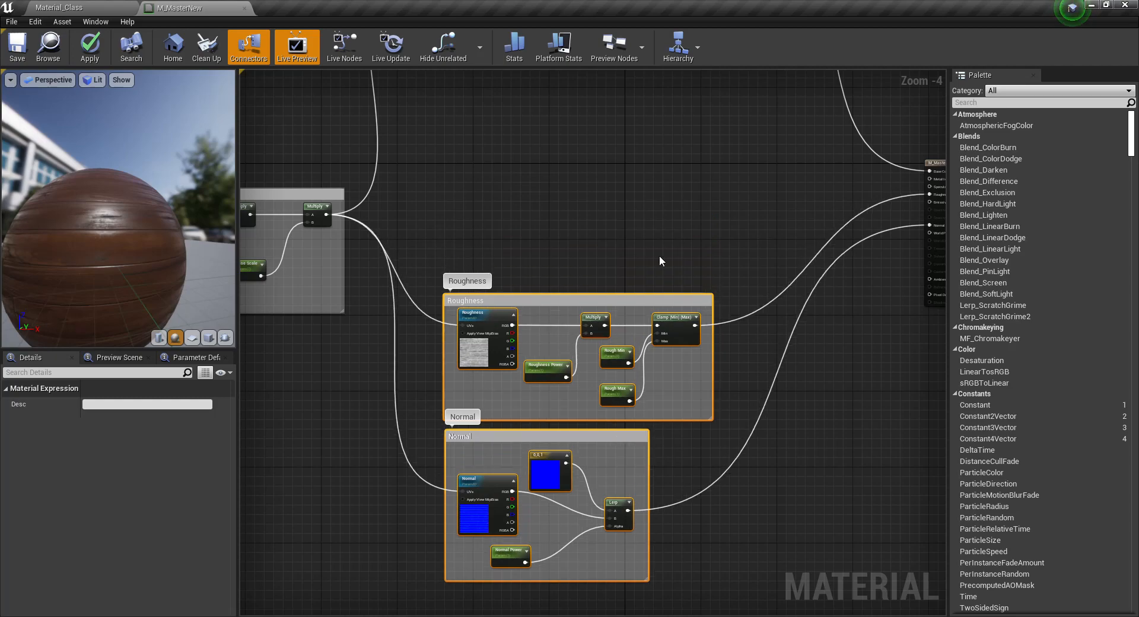
Narrow the palette, add a Texture Sample node above the Roughness group, and check the texture selected in the Content Browser.
{"action": "right_click_drag", "start_coordinate": [660, 255], "coordinate": [507, 294]}
{"action": "scroll", "coordinate": [618, 313], "scroll_direction": "up", "scroll_amount": 3}
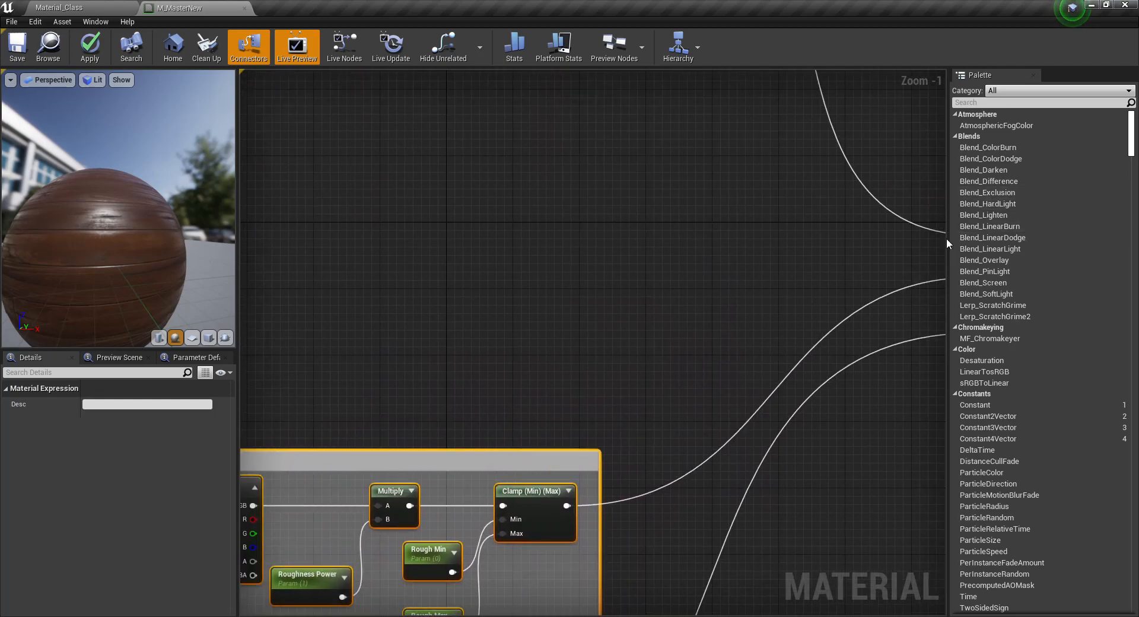
{"action": "left_click_drag", "start_coordinate": [949, 239], "coordinate": [1011, 239]}
{"action": "right_click_drag", "start_coordinate": [637, 301], "coordinate": [783, 203]}
{"action": "right_click_drag", "start_coordinate": [509, 267], "coordinate": [575, 248]}
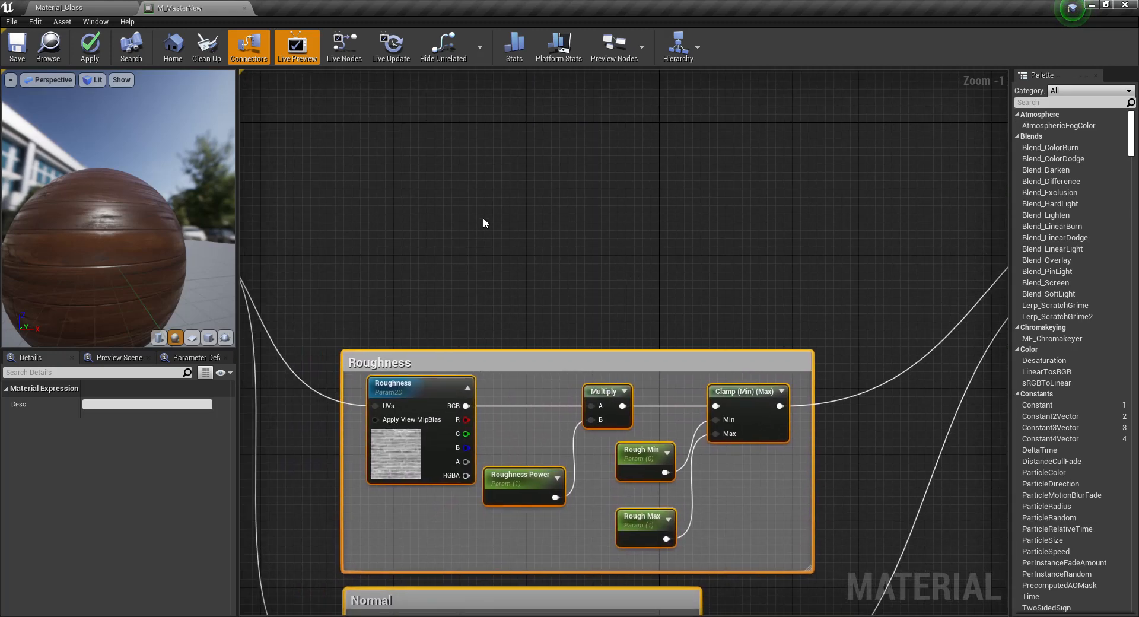
{"action": "left_click", "coordinate": [407, 172]}
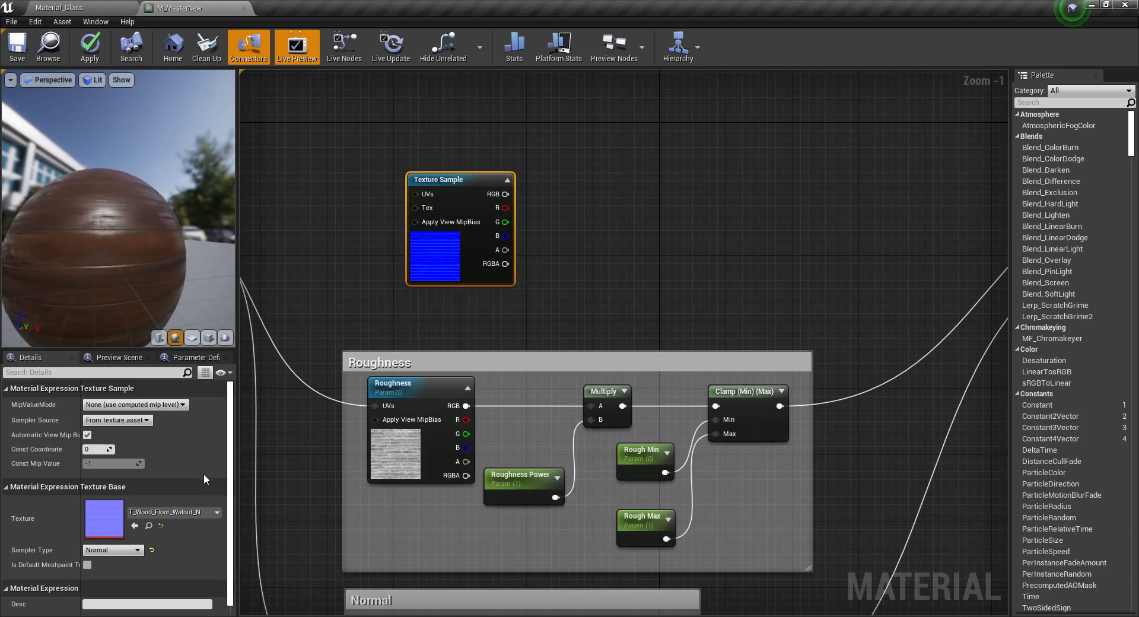
{"action": "left_click_drag", "start_coordinate": [453, 261], "coordinate": [454, 255]}
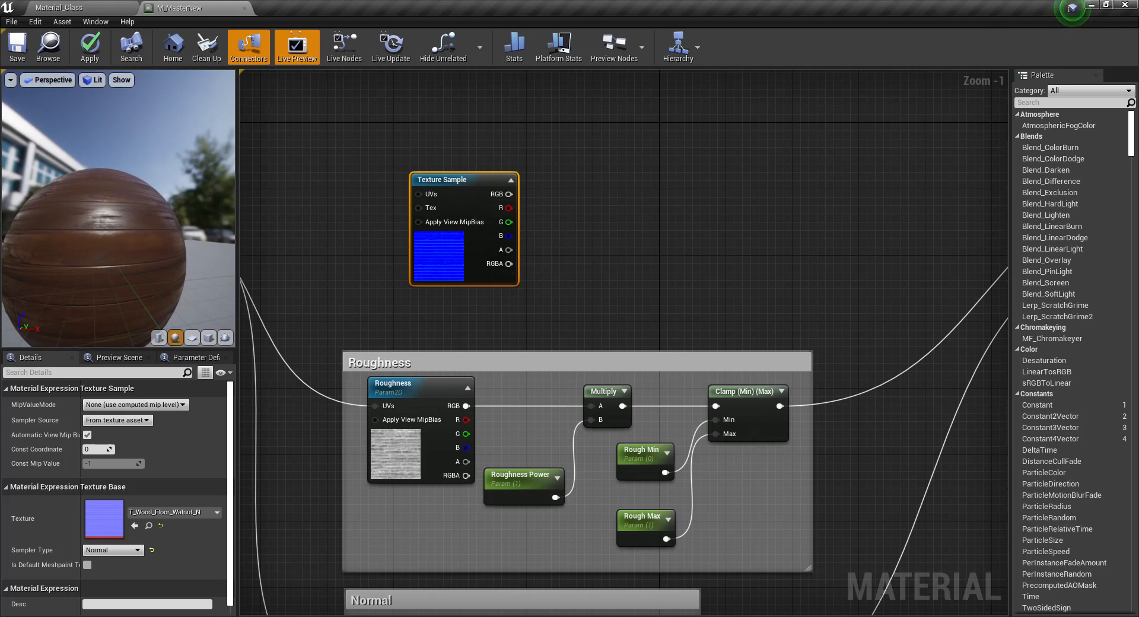
{"action": "left_click", "coordinate": [59, 7]}
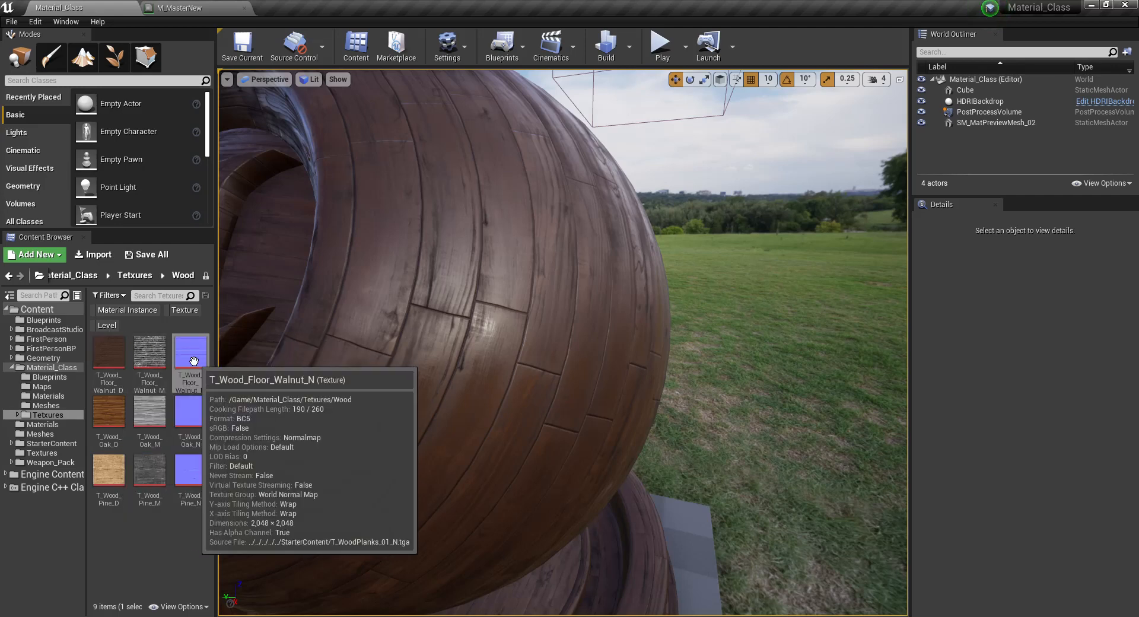
{"action": "left_click", "coordinate": [196, 7]}
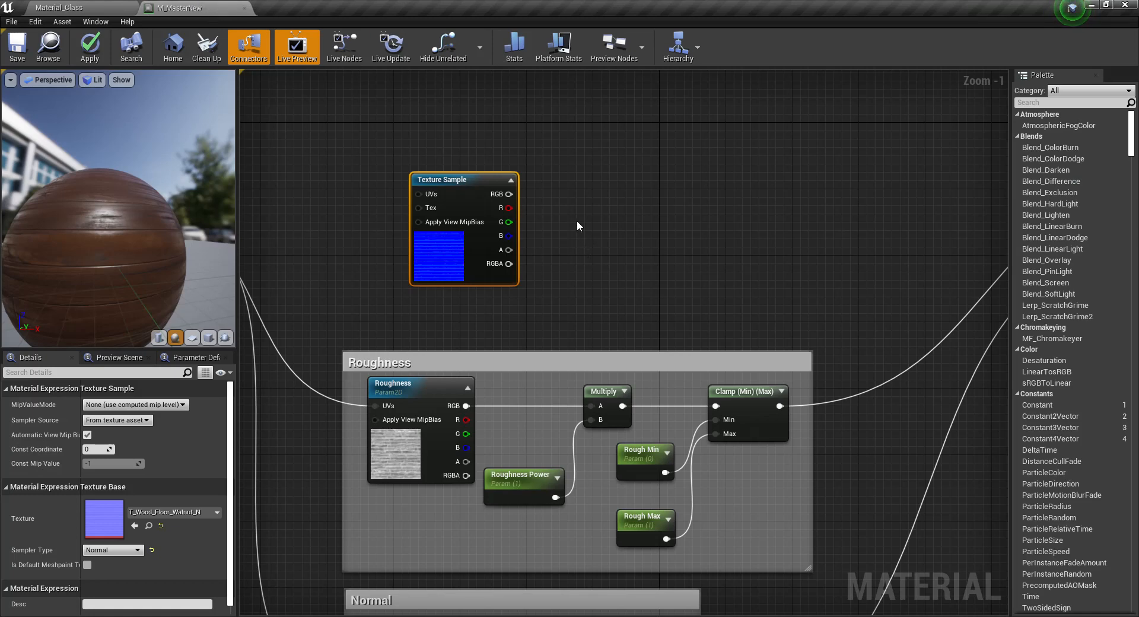
Assign the 127grey texture to the Texture Sample node and adjust its position above the Roughness group.
{"action": "left_click_drag", "start_coordinate": [439, 264], "coordinate": [414, 256]}
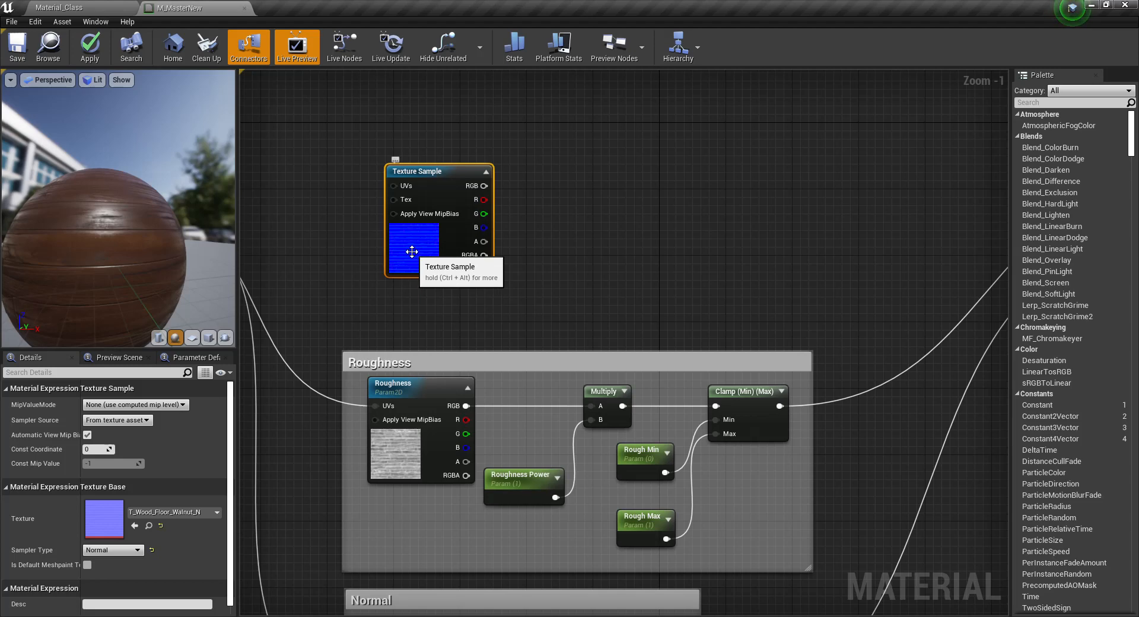
{"action": "left_click", "coordinate": [209, 511]}
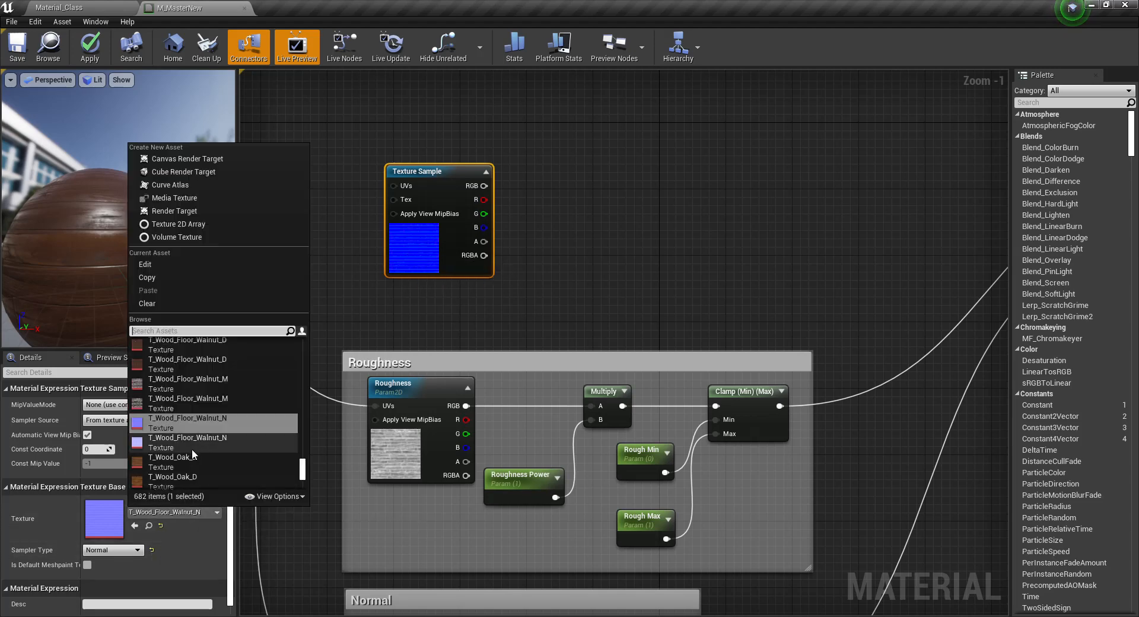
{"action": "scroll", "coordinate": [192, 455], "scroll_direction": "up", "scroll_amount": 6}
{"action": "left_click_drag", "start_coordinate": [302, 467], "coordinate": [301, 346]}
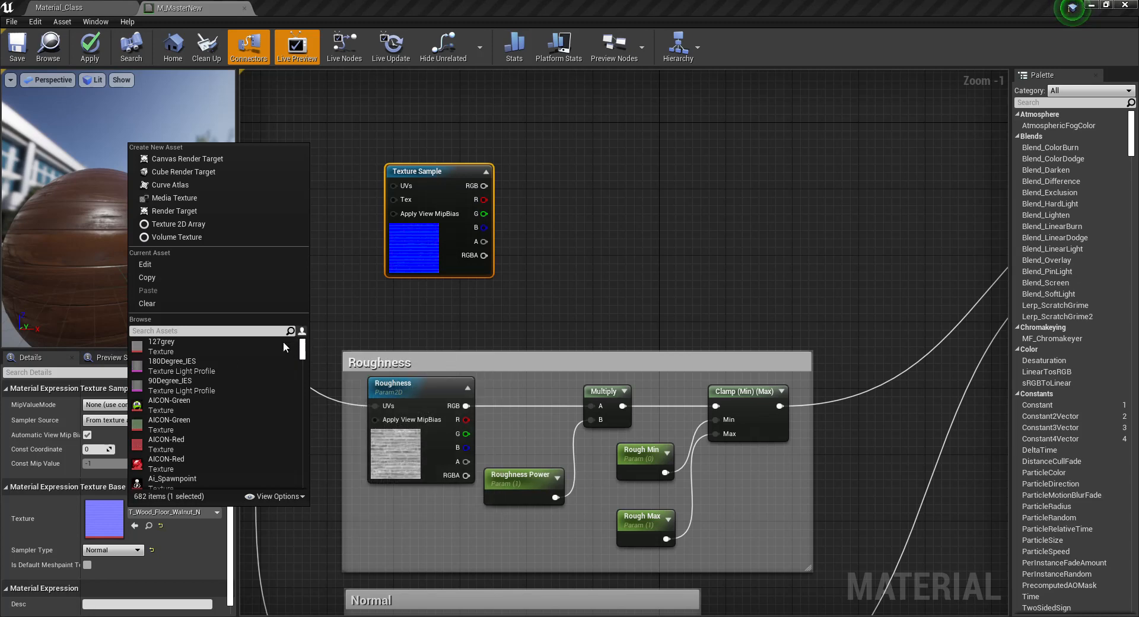
{"action": "left_click", "coordinate": [215, 345]}
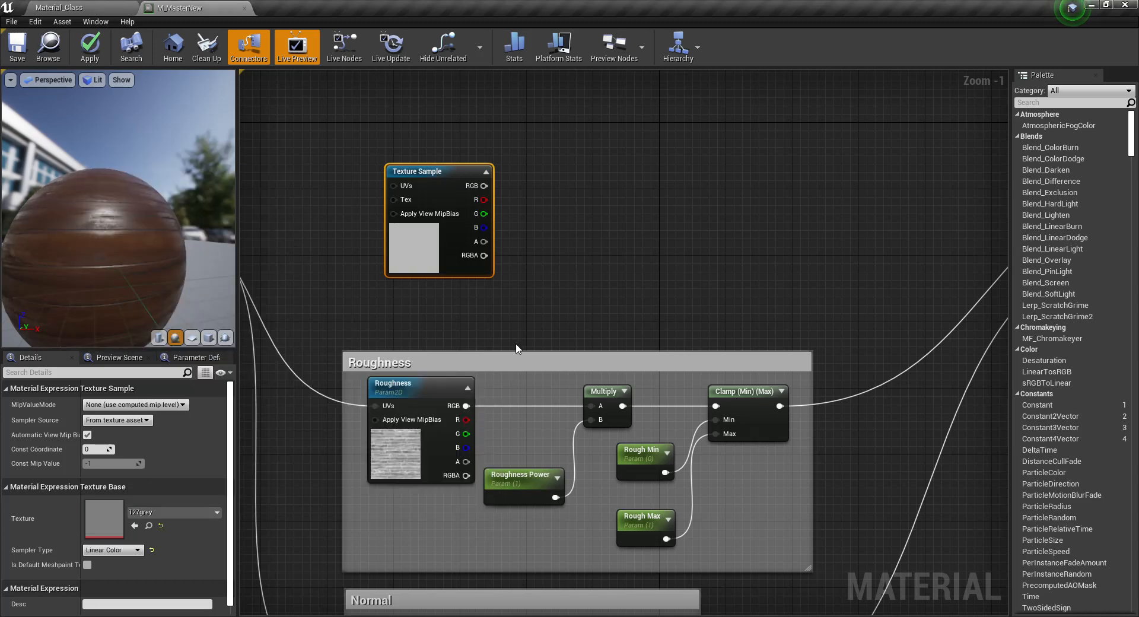
{"action": "right_click_drag", "start_coordinate": [441, 346], "coordinate": [502, 330]}
{"action": "left_click_drag", "start_coordinate": [490, 243], "coordinate": [460, 239]}
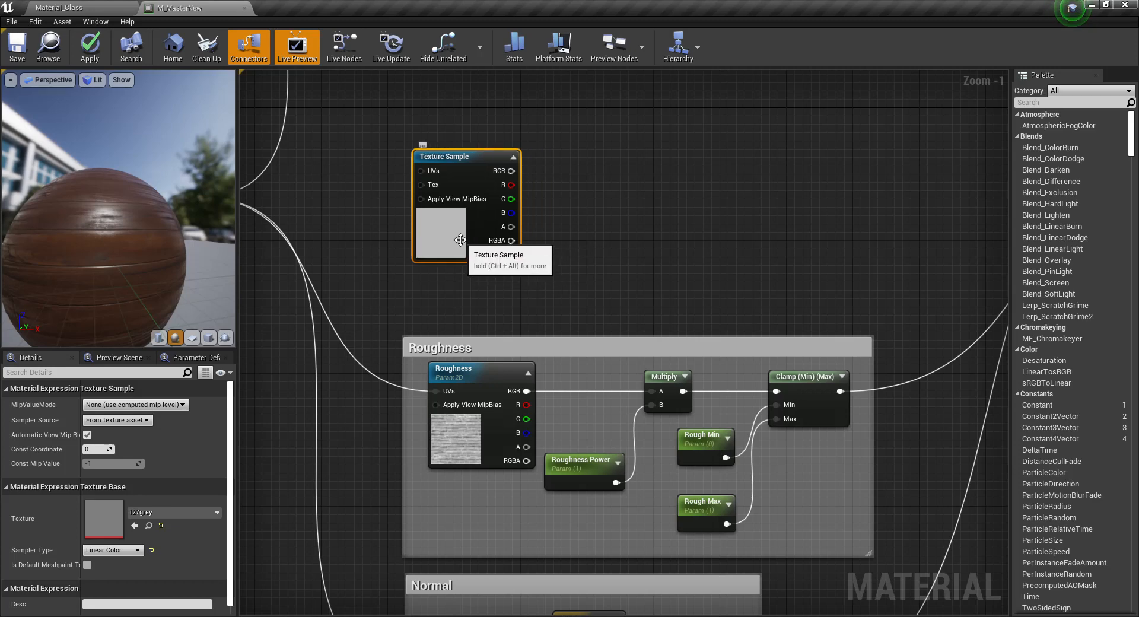
{"action": "left_click_drag", "start_coordinate": [471, 168], "coordinate": [479, 168]}
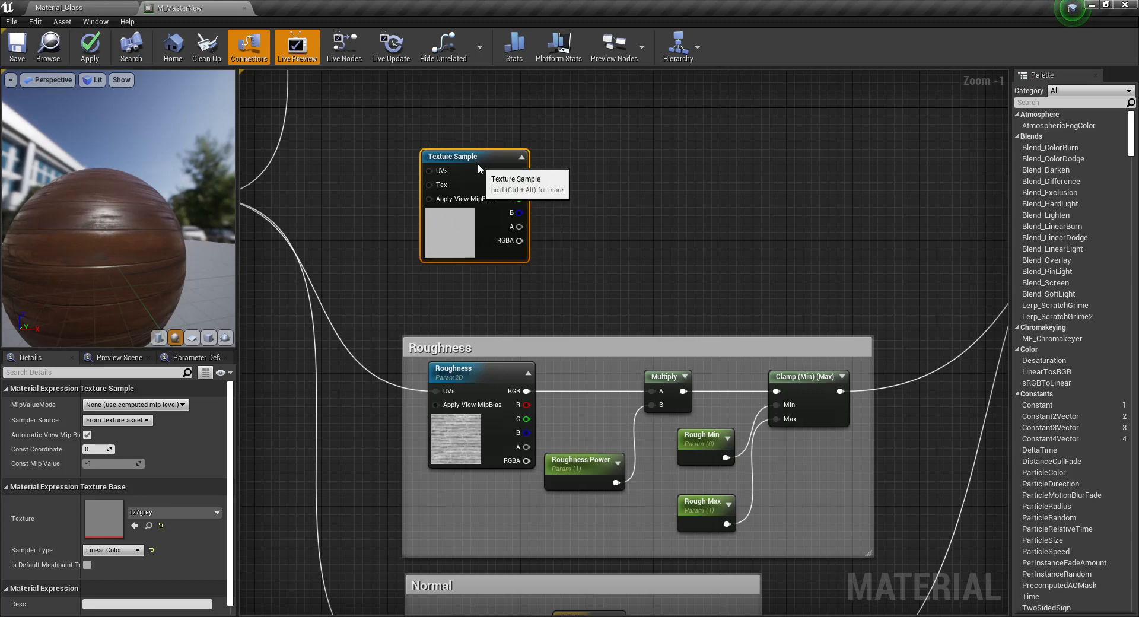
Convert the Texture Sample node to a parameter named Metallic.
{"action": "right_click", "coordinate": [479, 169]}
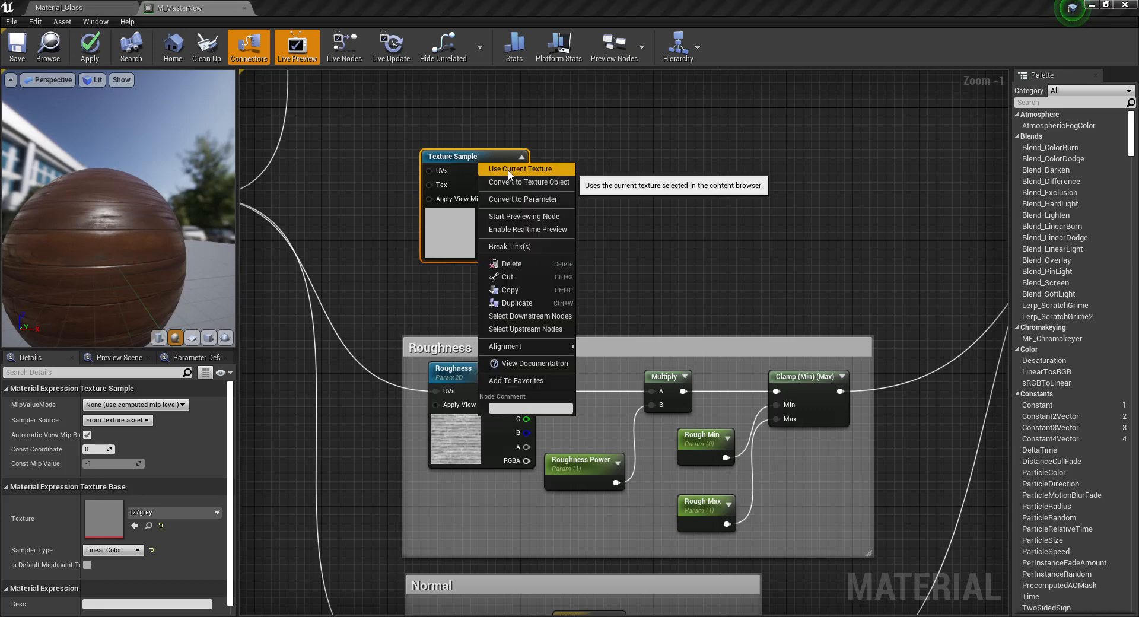
{"action": "left_click", "coordinate": [512, 198]}
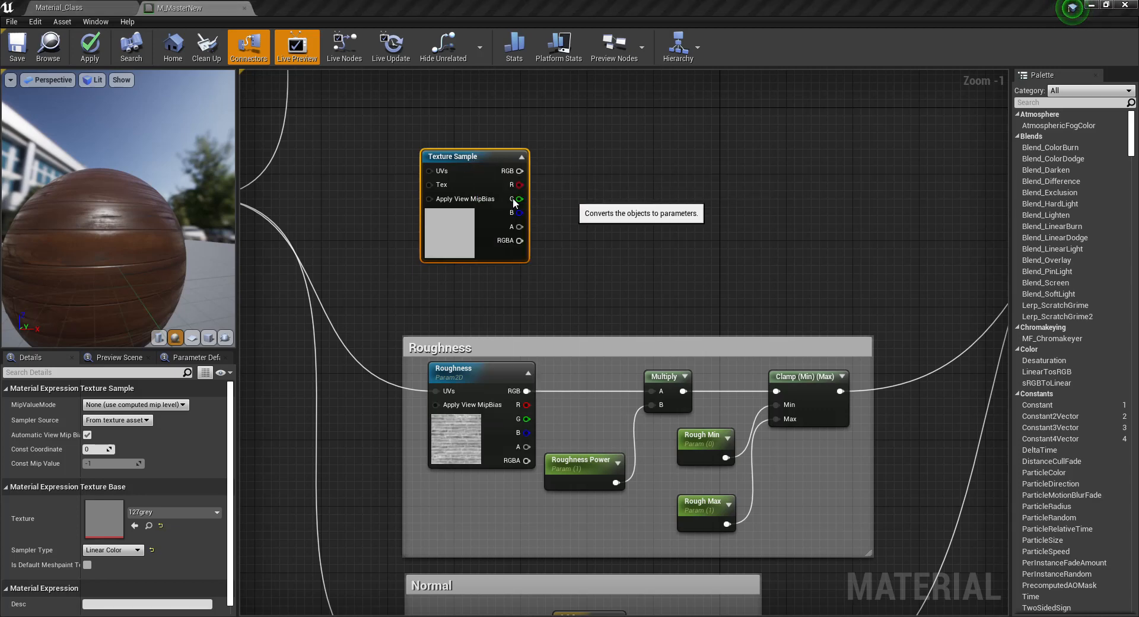
{"action": "type", "text": "Me"}
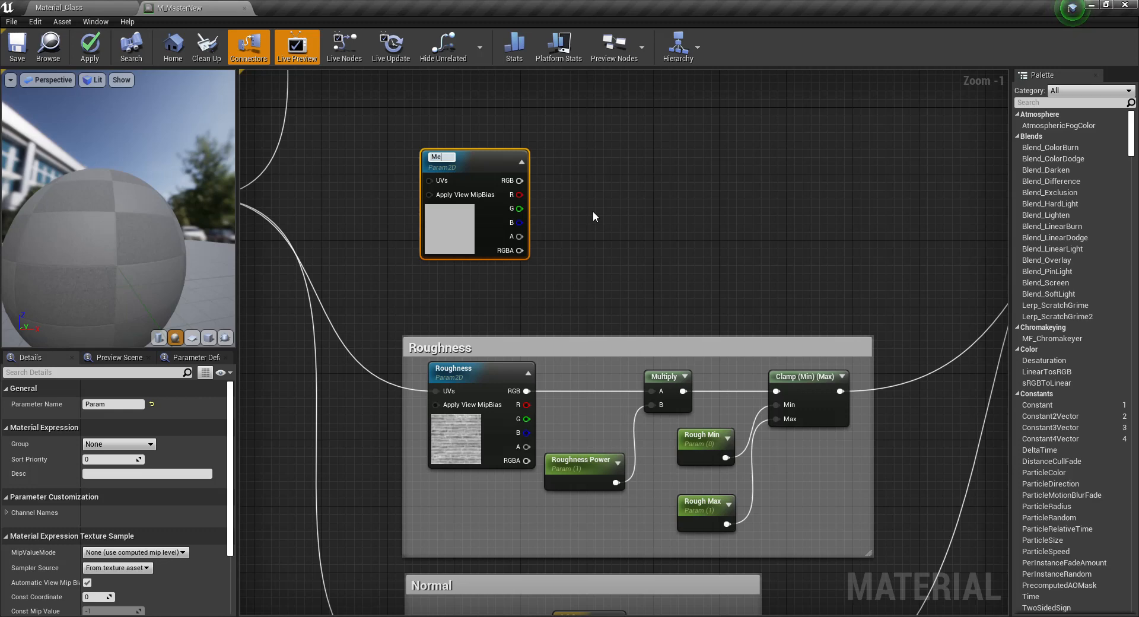
{"action": "type", "text": "tallic"}
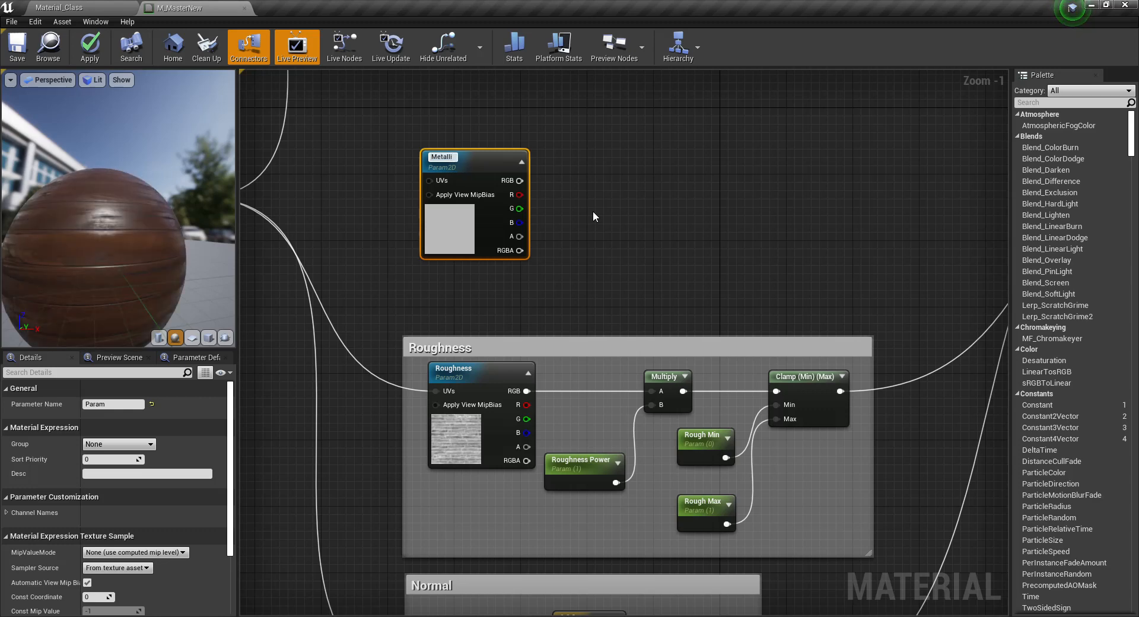
{"action": "key", "text": "Return"}
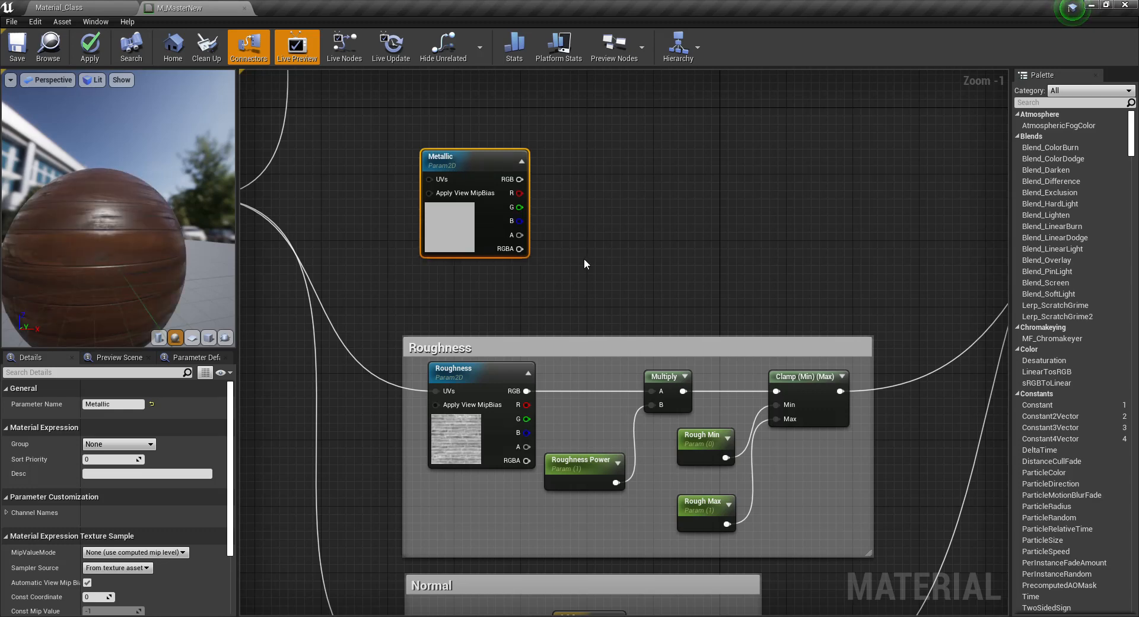
Nudge the Metallic parameter slightly up and assign it to the Textures group.
{"action": "mouse_move", "coordinate": [474, 248]}
{"action": "left_mouse_down"}
{"action": "mouse_move", "coordinate": [498, 240]}
{"action": "mouse_move", "coordinate": [485, 240]}
{"action": "left_mouse_up"}
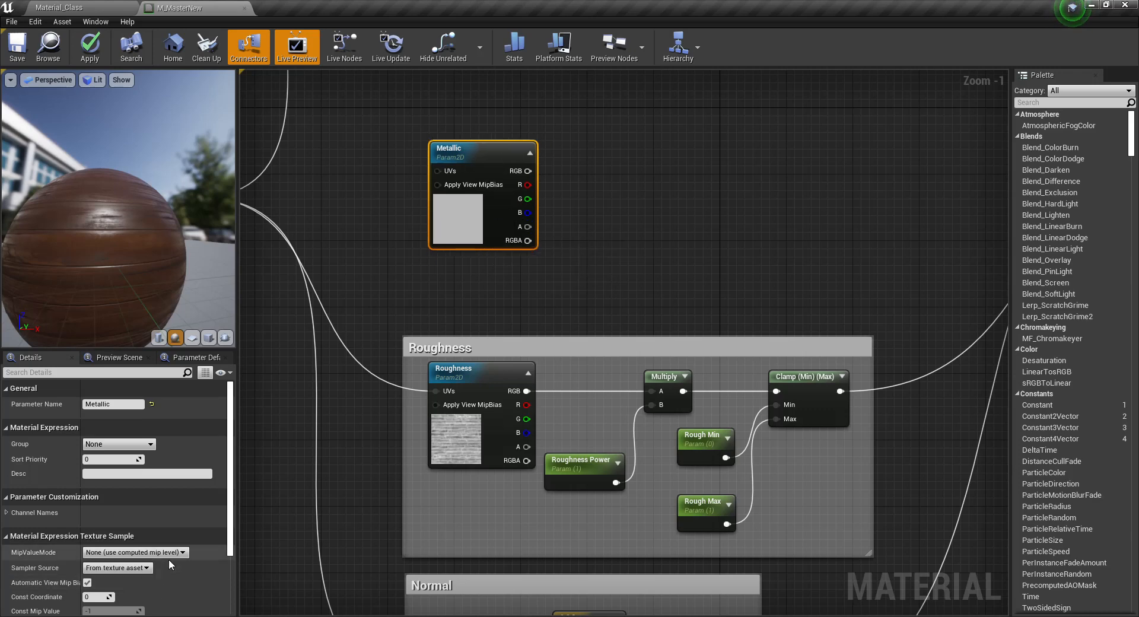
{"action": "scroll", "coordinate": [185, 498], "scroll_direction": "down", "scroll_amount": 3}
{"action": "scroll", "coordinate": [160, 493], "scroll_direction": "up", "scroll_amount": 3}
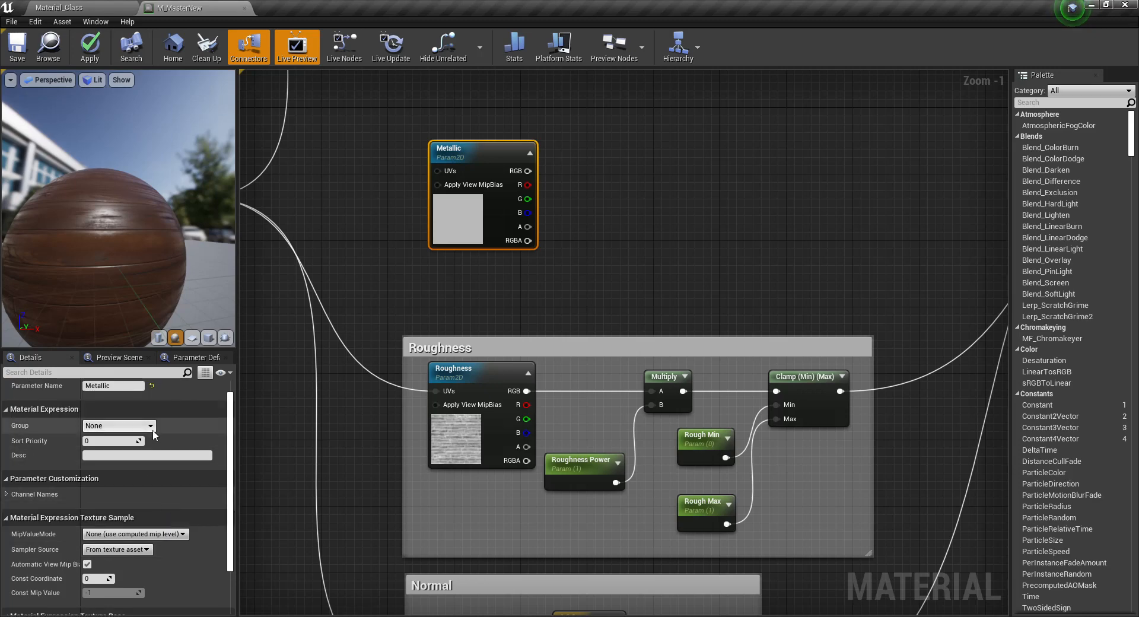
{"action": "left_click", "coordinate": [119, 425]}
{"action": "left_click", "coordinate": [113, 459]}
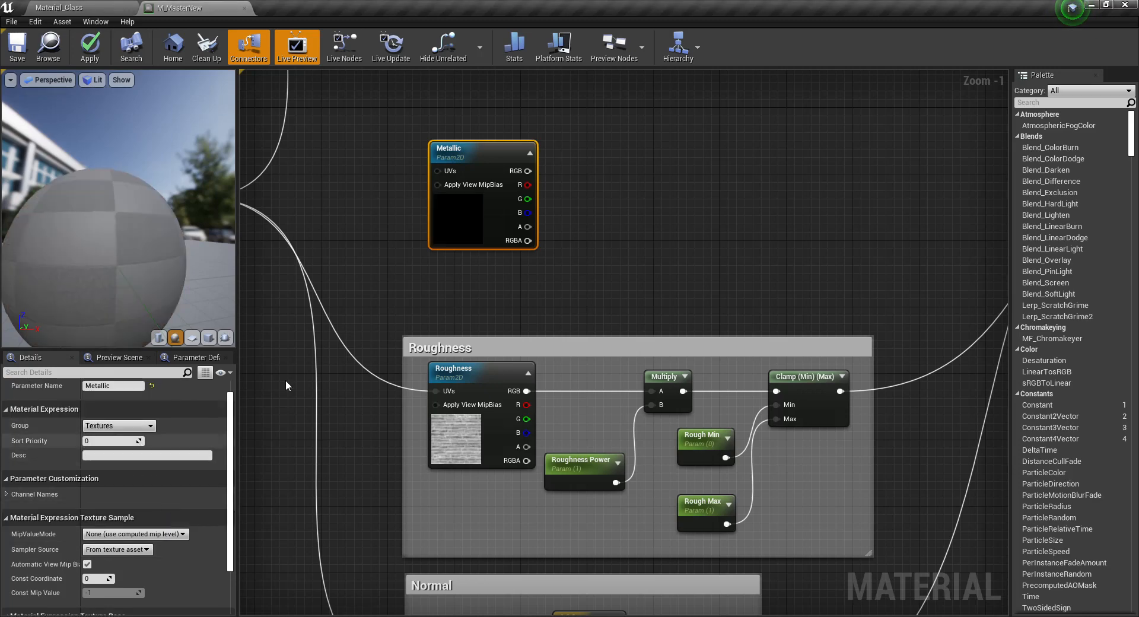
Reposition the Metallic texture parameter in the open space above the Roughness group.
{"action": "right_click_drag", "start_coordinate": [614, 222], "coordinate": [560, 289]}
{"action": "scroll", "coordinate": [581, 317], "scroll_direction": "down", "scroll_amount": 3}
{"action": "right_click_drag", "start_coordinate": [610, 334], "coordinate": [566, 320]}
{"action": "scroll", "coordinate": [515, 336], "scroll_direction": "up", "scroll_amount": 3}
{"action": "left_click_drag", "start_coordinate": [414, 297], "coordinate": [438, 281]}
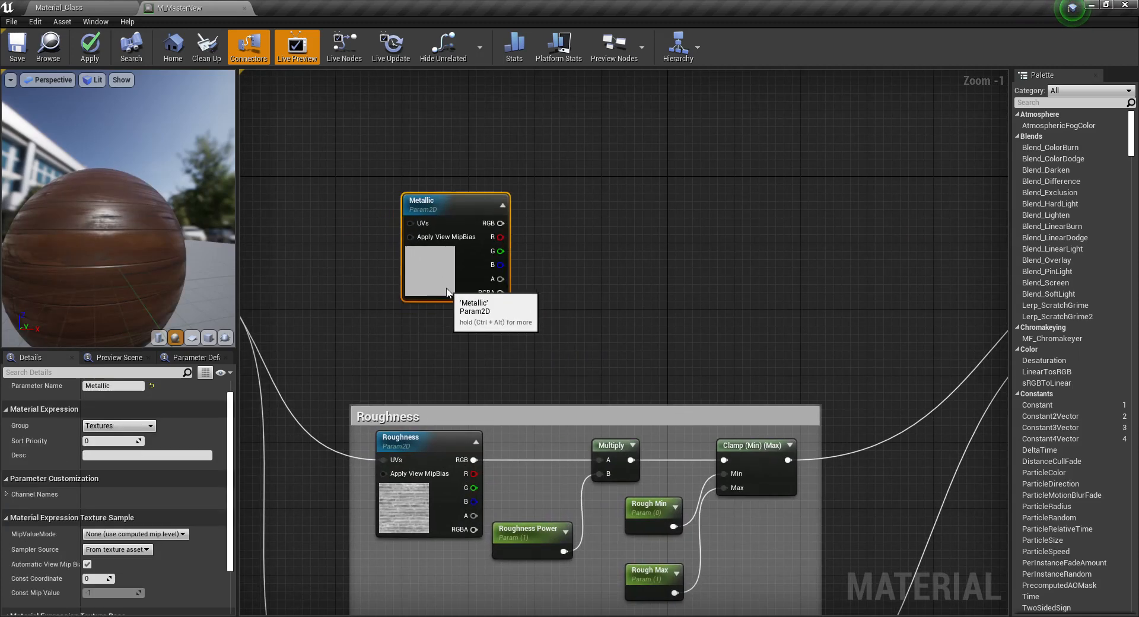
{"action": "right_click_drag", "start_coordinate": [480, 351], "coordinate": [504, 289]}
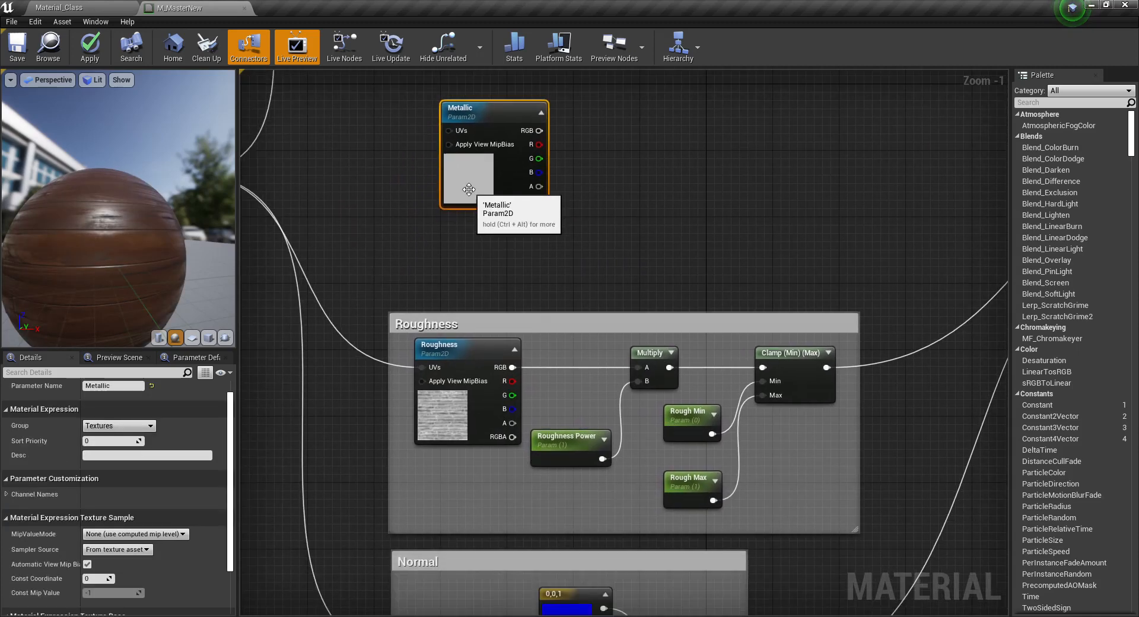
{"action": "left_click_drag", "start_coordinate": [469, 187], "coordinate": [452, 195]}
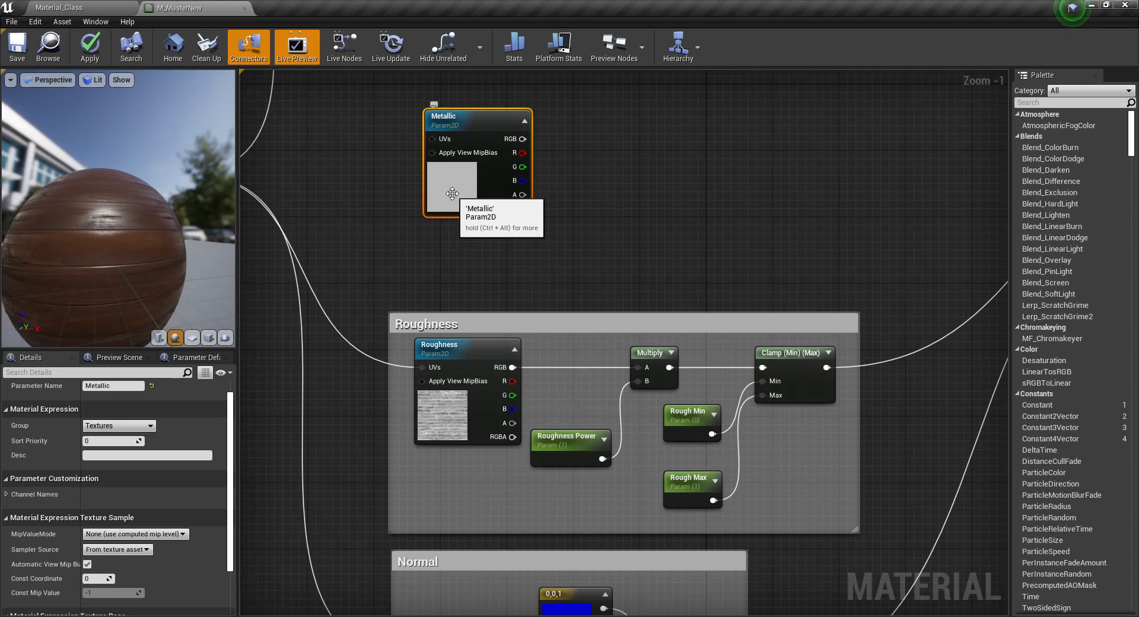
{"action": "right_click_drag", "start_coordinate": [565, 241], "coordinate": [541, 279]}
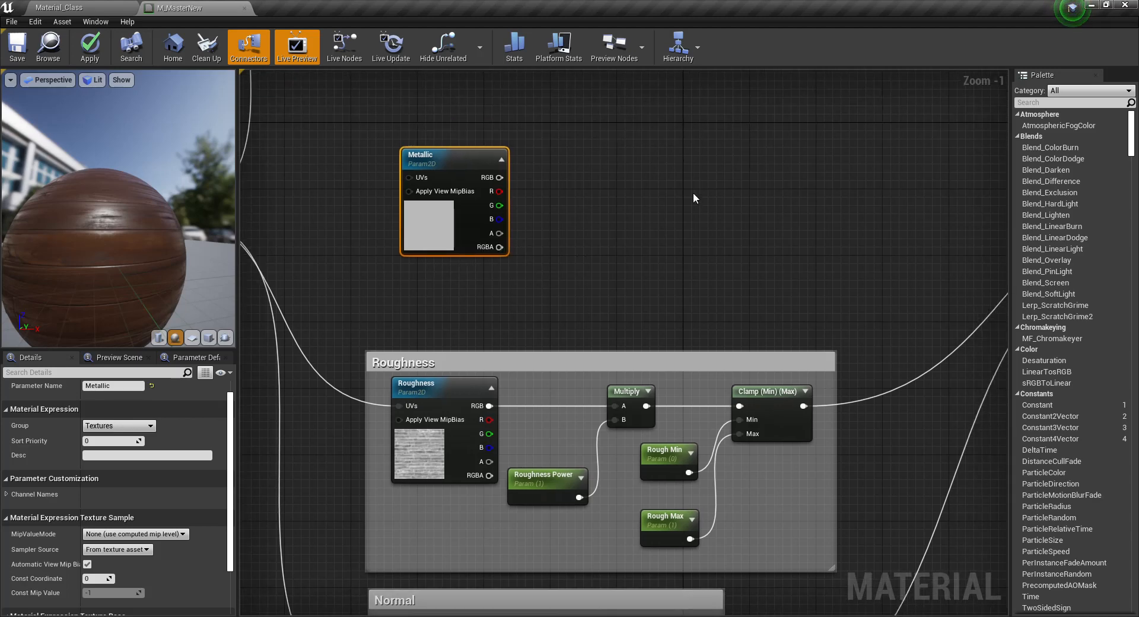
Add a StaticSwitchParameter node beside the Metallic texture parameter and name it Is Metallic.
{"action": "right_click", "coordinate": [724, 165]}
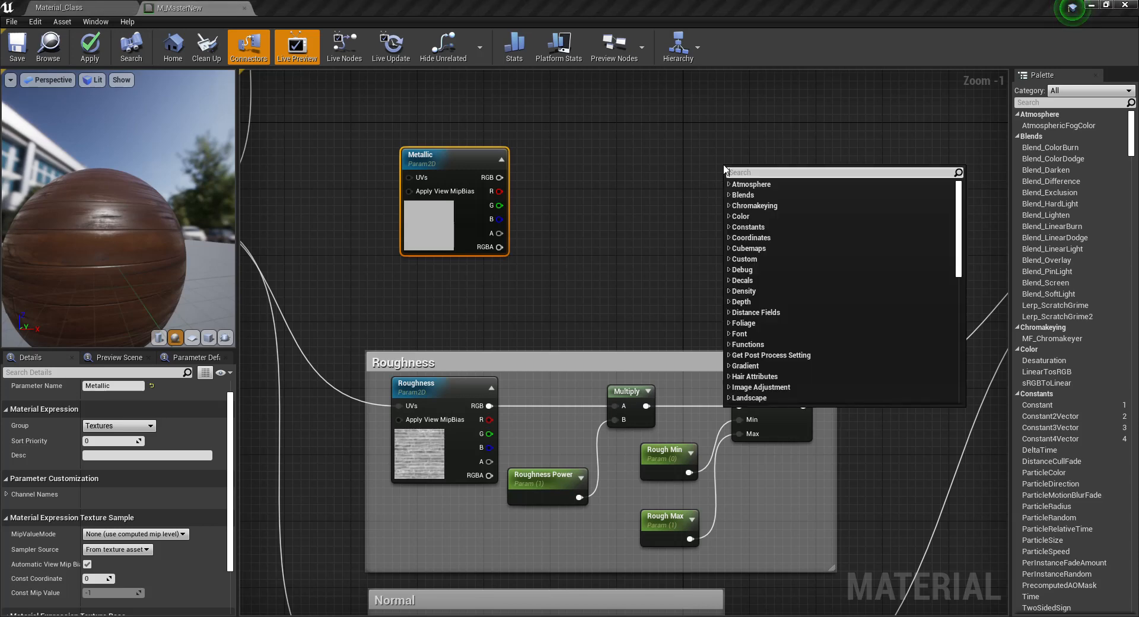
{"action": "type", "text": "switch"}
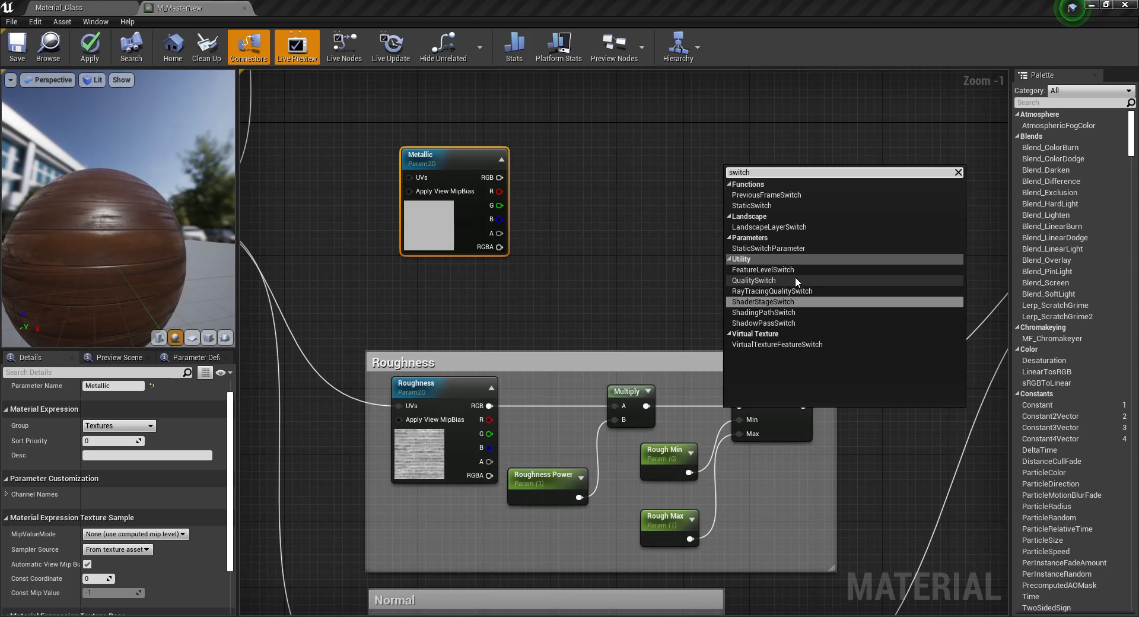
{"action": "left_click", "coordinate": [781, 248]}
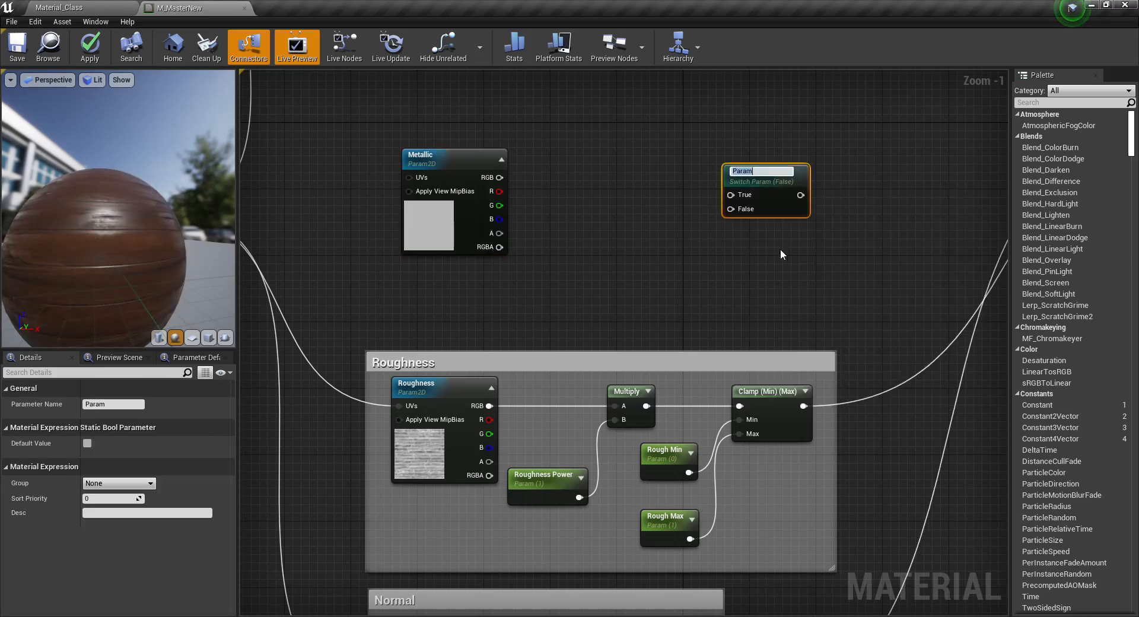
{"action": "type", "text": "Is Metallic"}
{"action": "key", "text": "Return"}
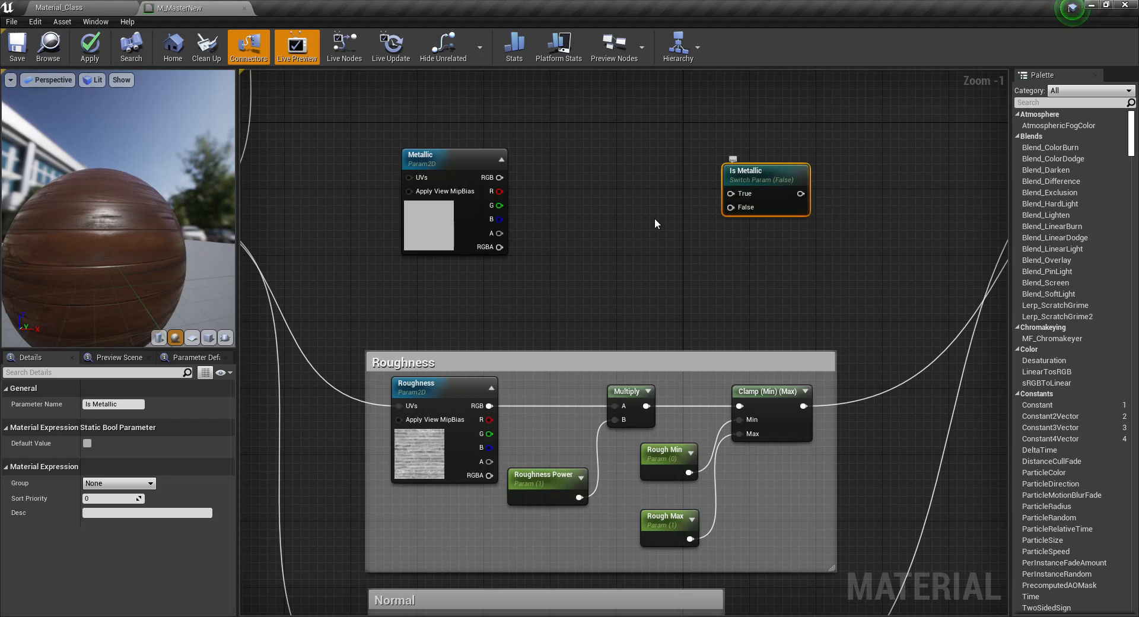
Adjust the position of the Is Metallic switch, leaving open space between it and the Metallic texture parameter.
{"action": "left_click_drag", "start_coordinate": [499, 178], "coordinate": [572, 192]}
{"action": "left_click", "coordinate": [567, 188]}
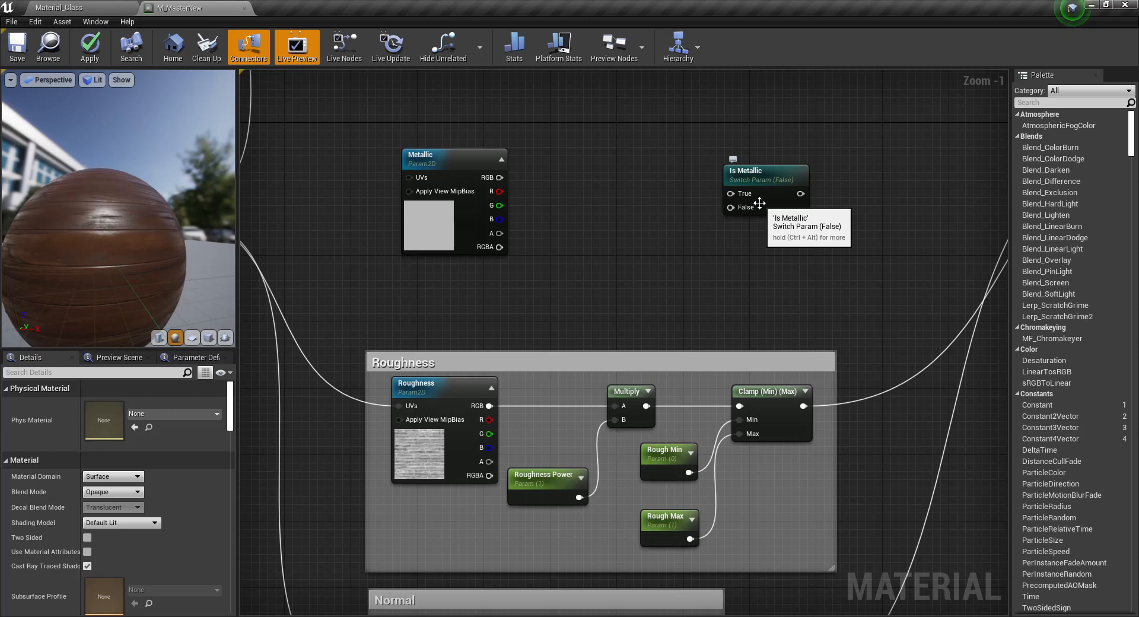
{"action": "mouse_move", "coordinate": [760, 203]}
{"action": "left_mouse_down"}
{"action": "mouse_move", "coordinate": [739, 191]}
{"action": "mouse_move", "coordinate": [756, 197]}
{"action": "left_mouse_up"}
{"action": "left_click", "coordinate": [595, 254]}
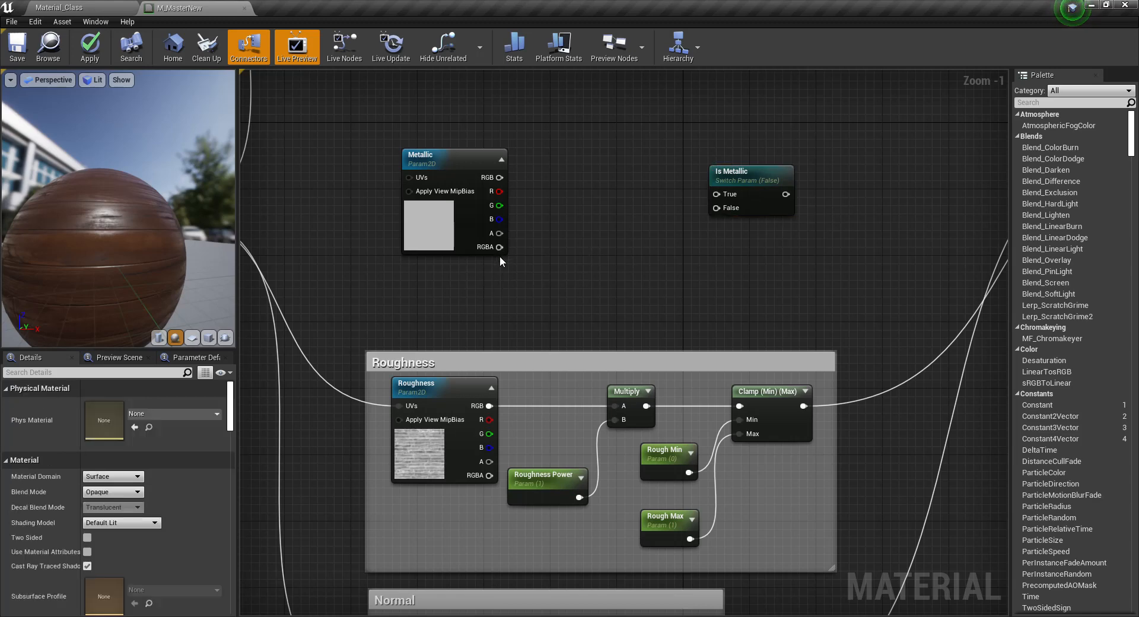
{"action": "left_click_drag", "start_coordinate": [745, 190], "coordinate": [770, 190]}
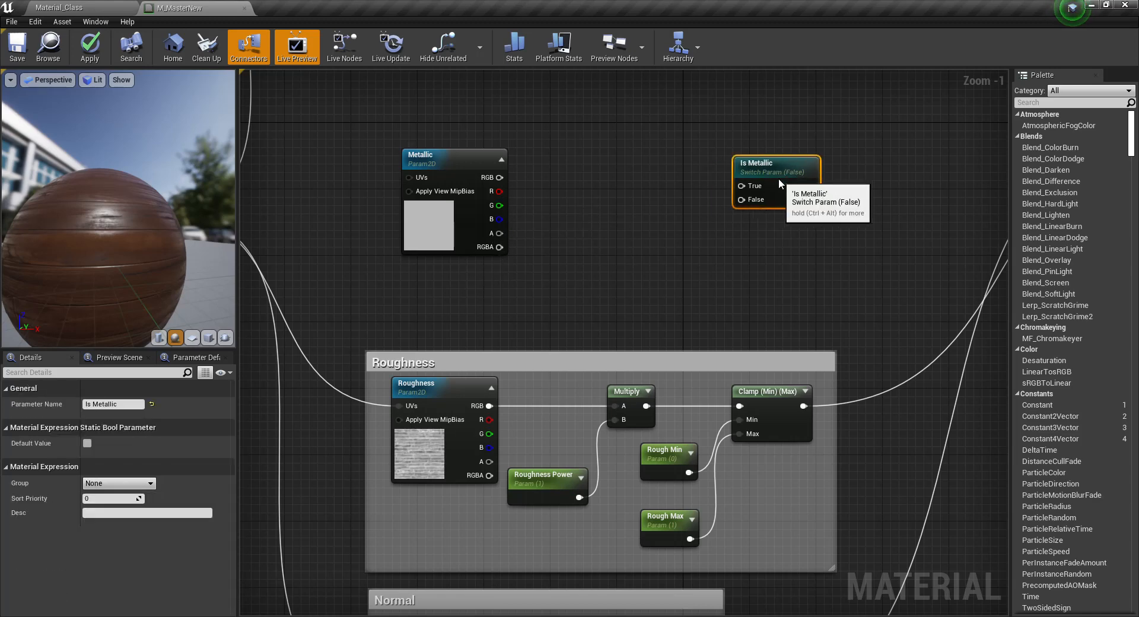
{"action": "left_click", "coordinate": [591, 245]}
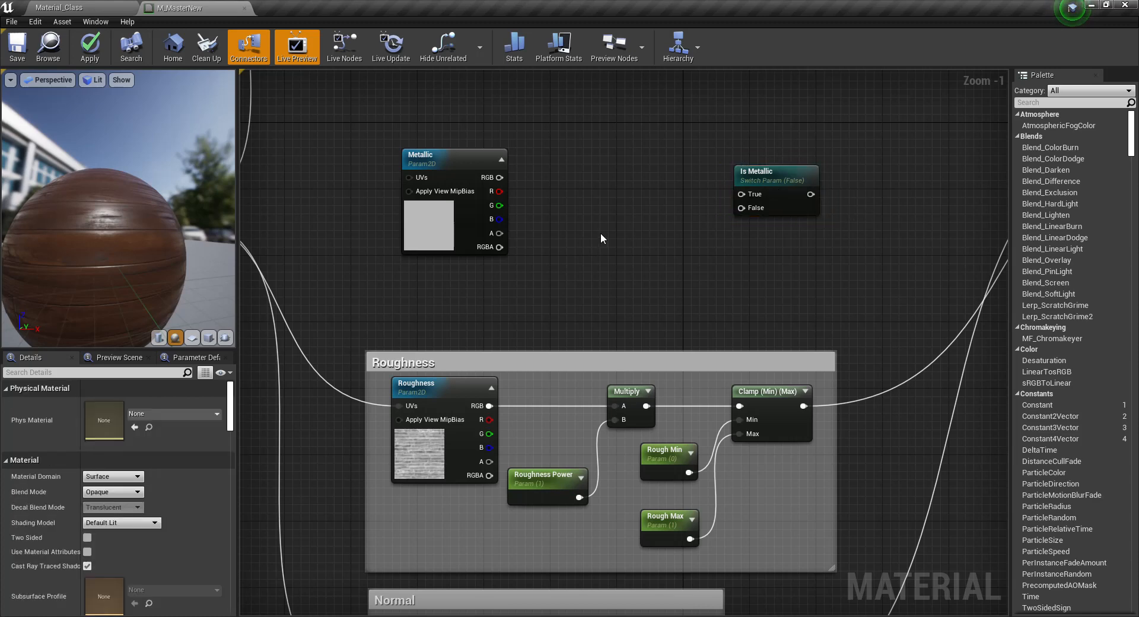
Add a Constant node with value 0, connect it to the False input of Is Metallic, and place it below the Metallic parameter.
{"action": "left_click", "coordinate": [639, 259]}
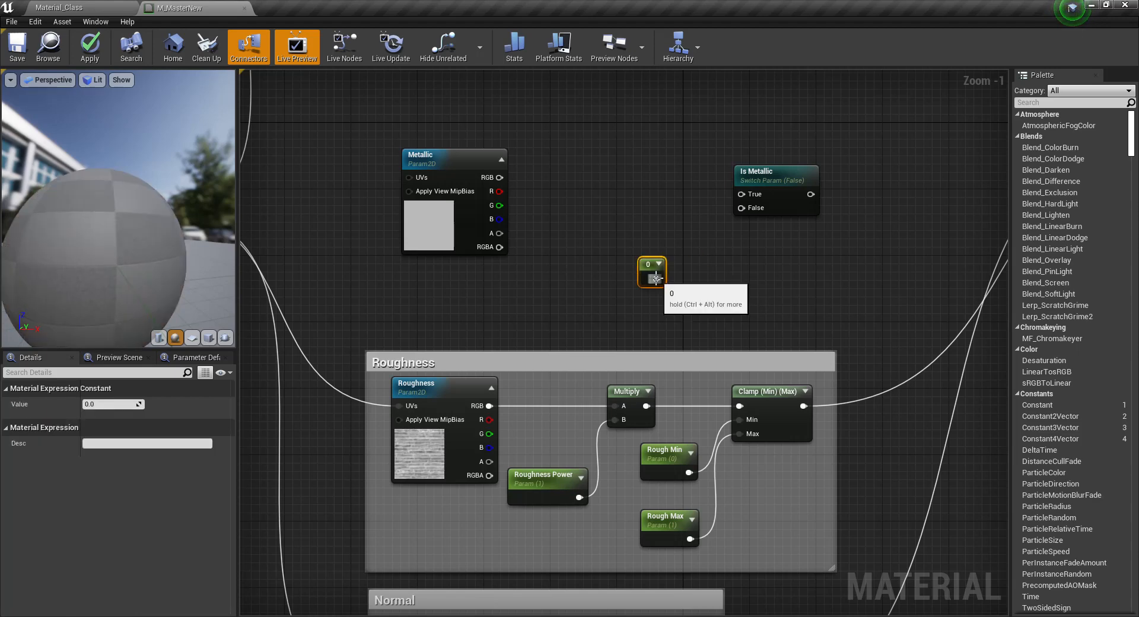
{"action": "left_click_drag", "start_coordinate": [656, 279], "coordinate": [745, 211]}
{"action": "left_click_drag", "start_coordinate": [639, 261], "coordinate": [582, 256]}
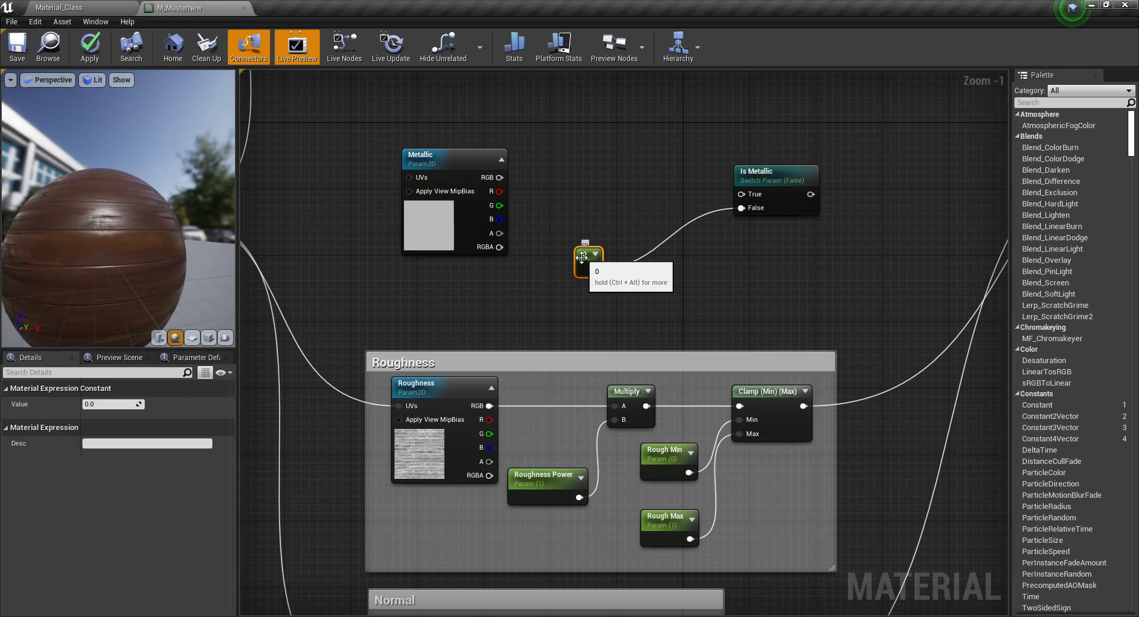
{"action": "right_click_drag", "start_coordinate": [789, 258], "coordinate": [391, 282]}
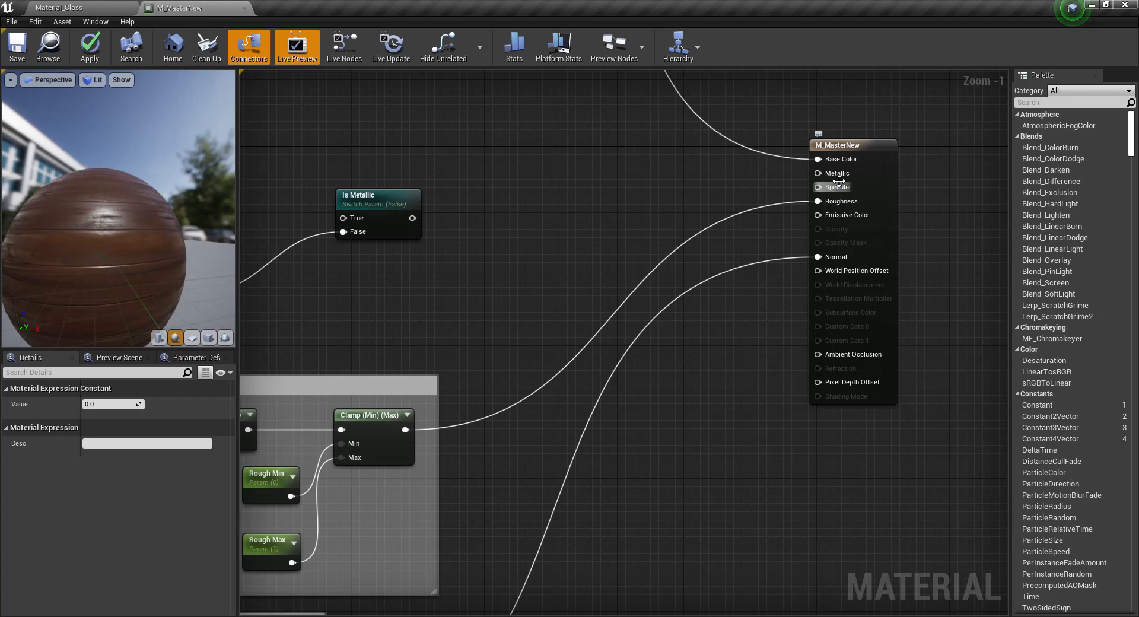
{"action": "right_click_drag", "start_coordinate": [469, 284], "coordinate": [728, 259]}
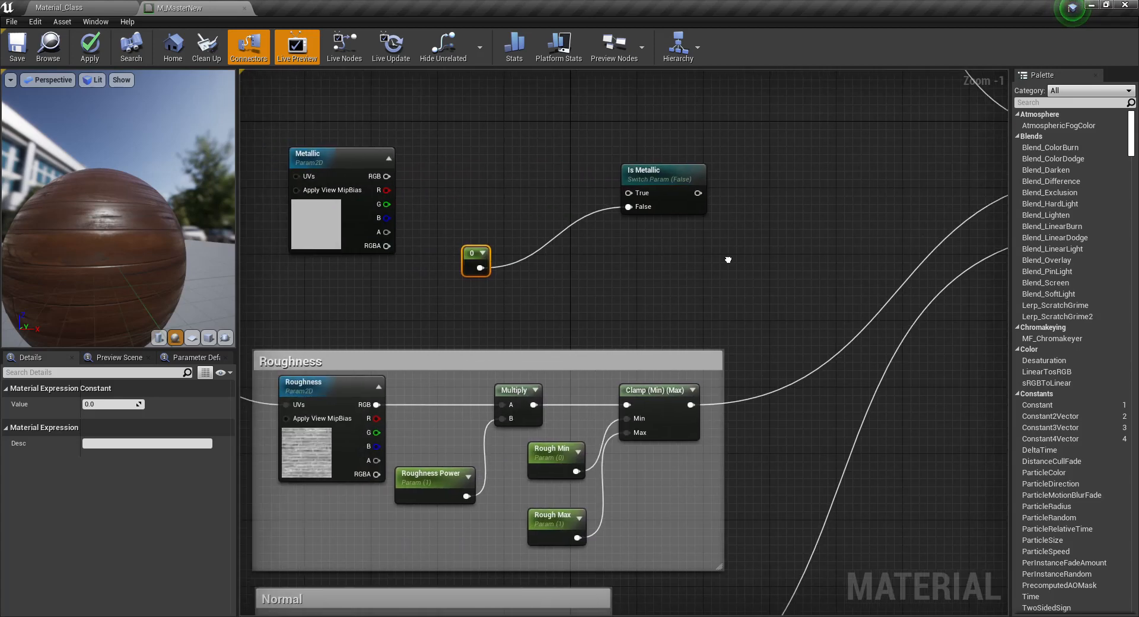
{"action": "right_click_drag", "start_coordinate": [585, 261], "coordinate": [655, 269]}
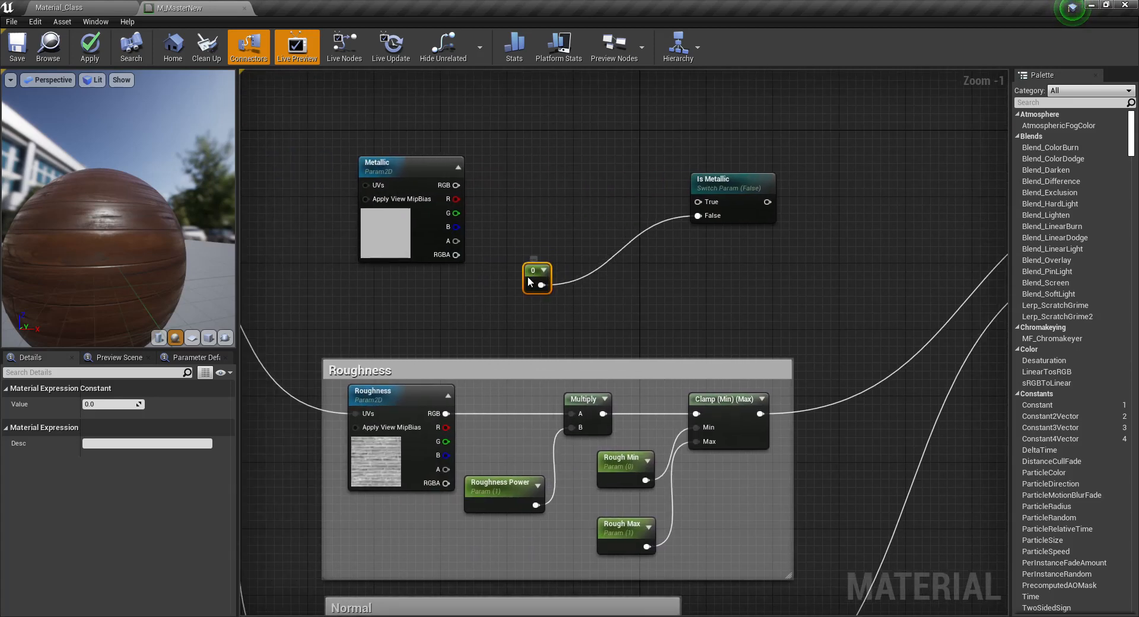
Space the Is Metallic and Metallic nodes apart and add a Multiply node between them, with Metallic's RGB output feeding input A.
{"action": "left_click_drag", "start_coordinate": [745, 218], "coordinate": [804, 212]}
{"action": "right_click_drag", "start_coordinate": [723, 225], "coordinate": [809, 223]}
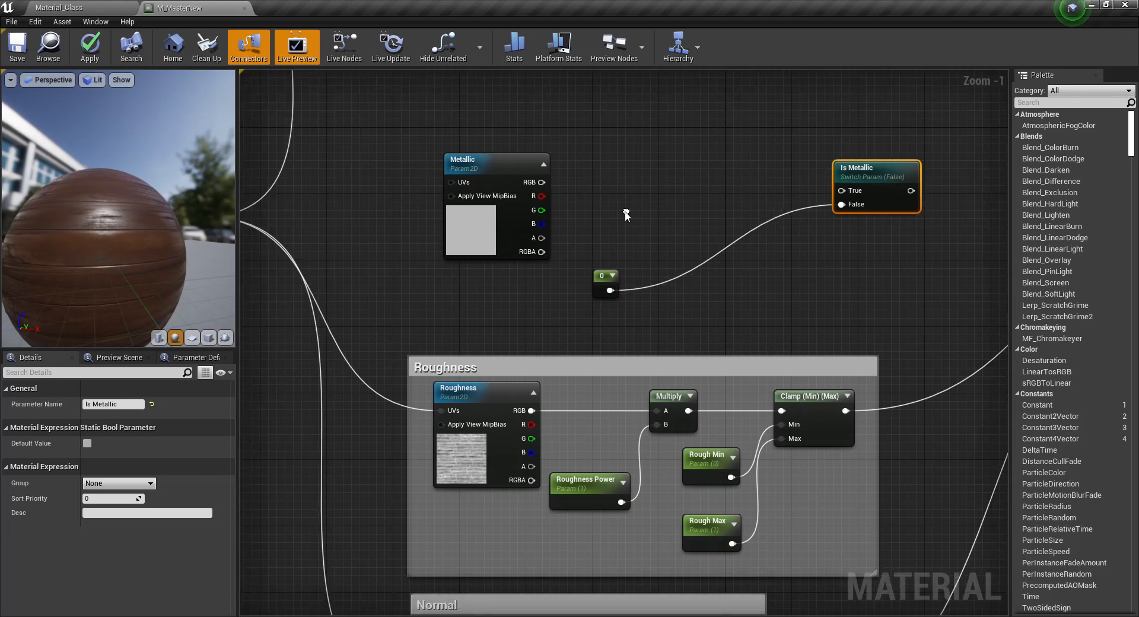
{"action": "left_click_drag", "start_coordinate": [483, 244], "coordinate": [490, 217]}
{"action": "right_click_drag", "start_coordinate": [635, 201], "coordinate": [618, 229]}
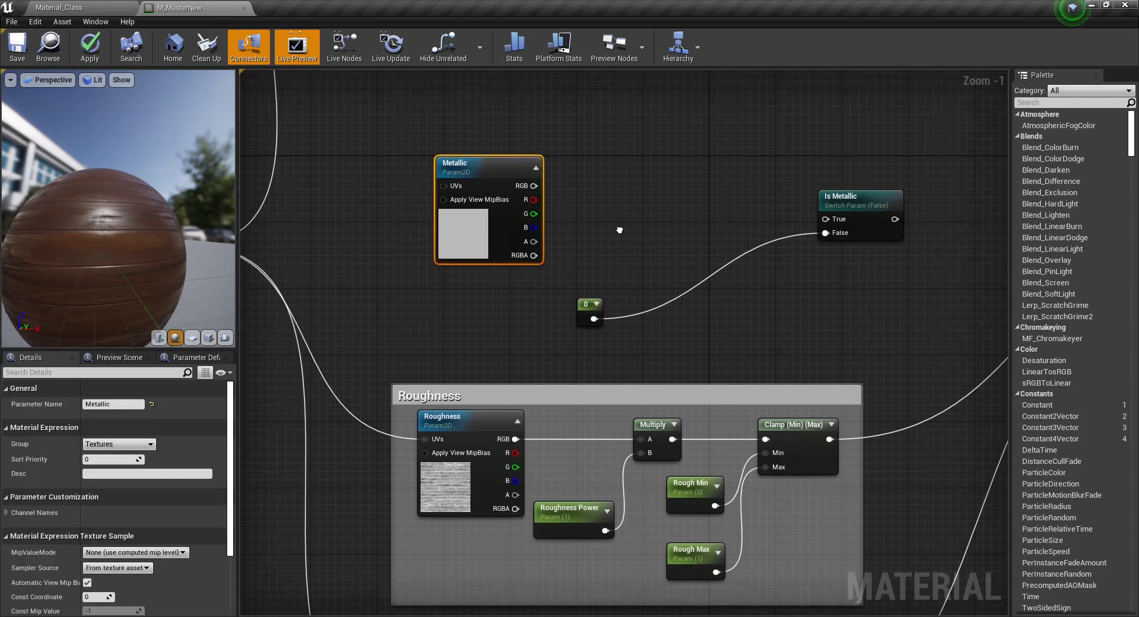
{"action": "left_click", "coordinate": [618, 181]}
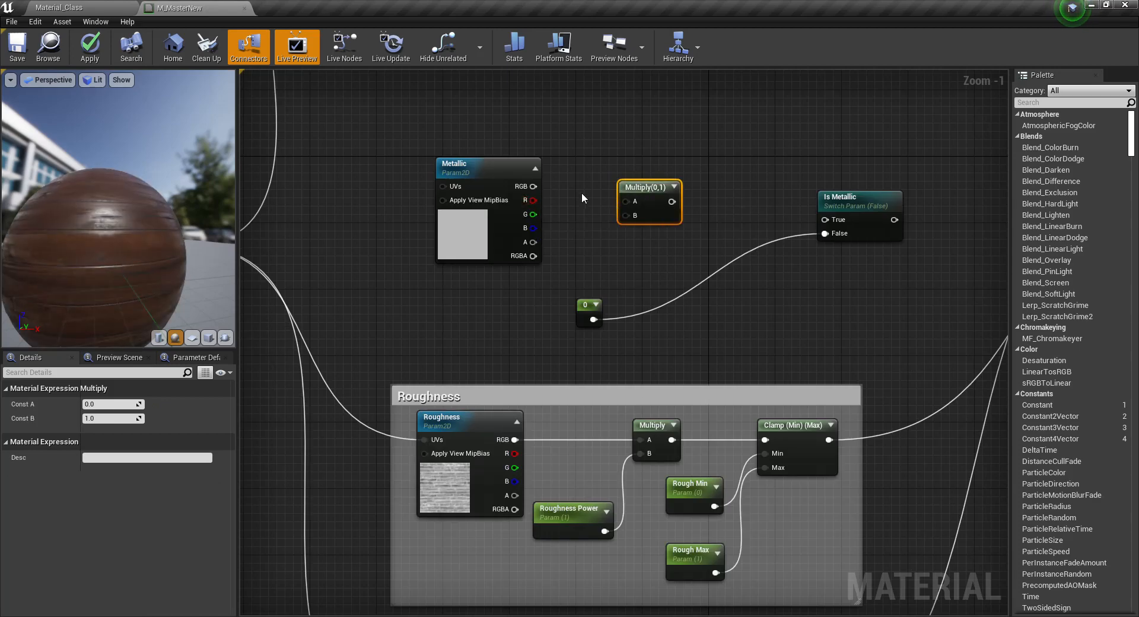
{"action": "left_click_drag", "start_coordinate": [533, 186], "coordinate": [701, 184]}
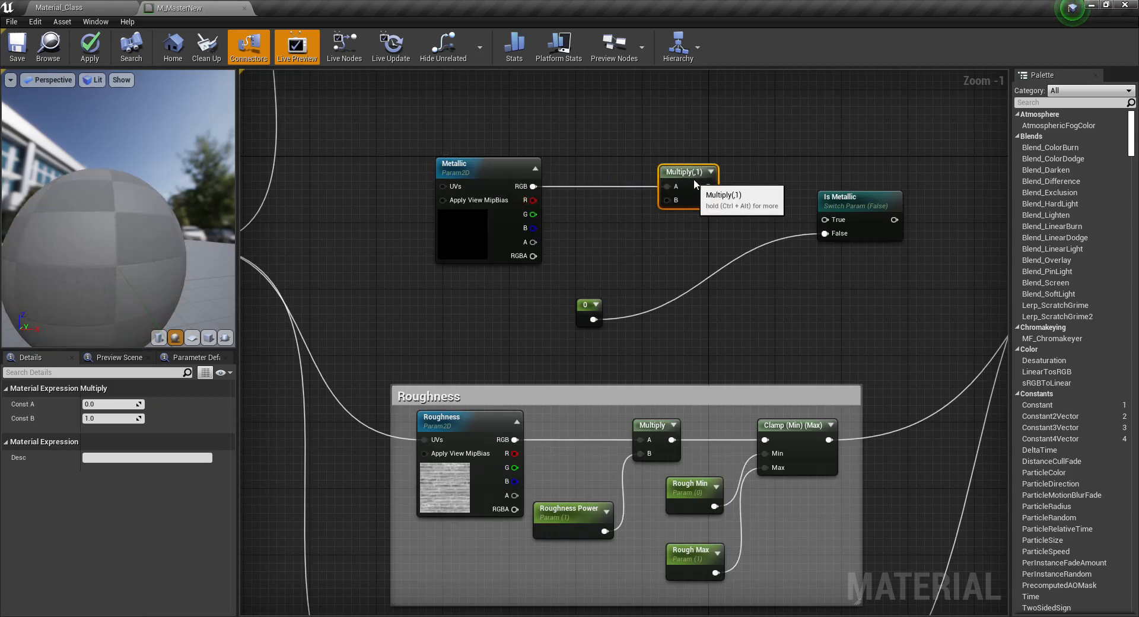
Add a scalar parameter named Metal Power between the Metallic texture and the Multiply node.
{"action": "left_click", "coordinate": [578, 242]}
{"action": "type", "text": "s"}
{"action": "key", "text": "BackSpace"}
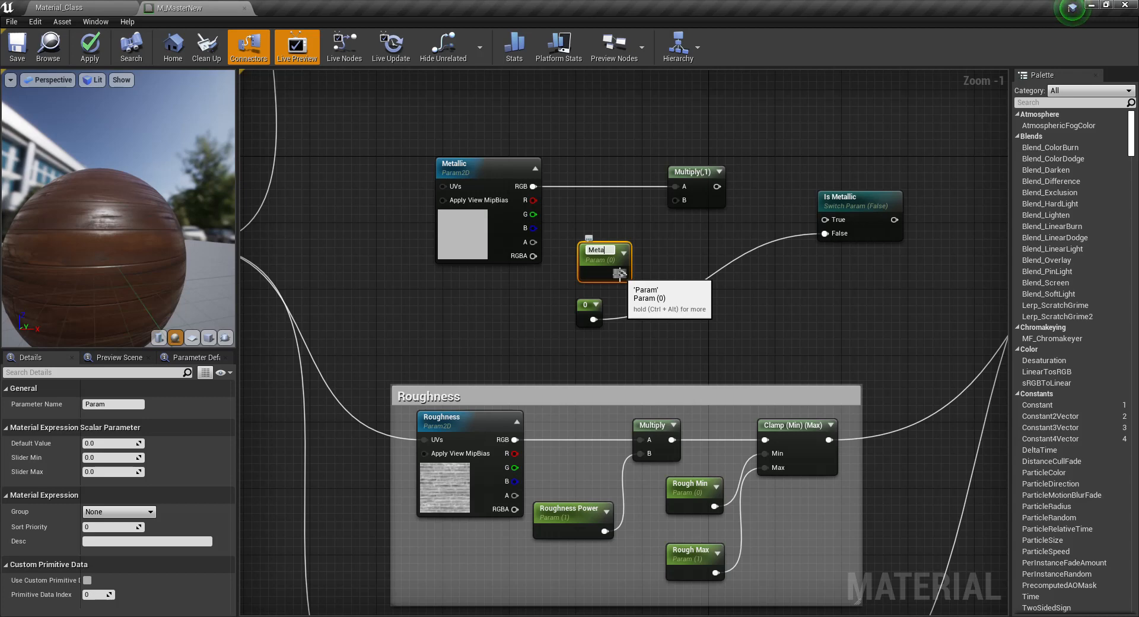
{"action": "type", "text": "Metal Power"}
{"action": "key", "text": "Return"}
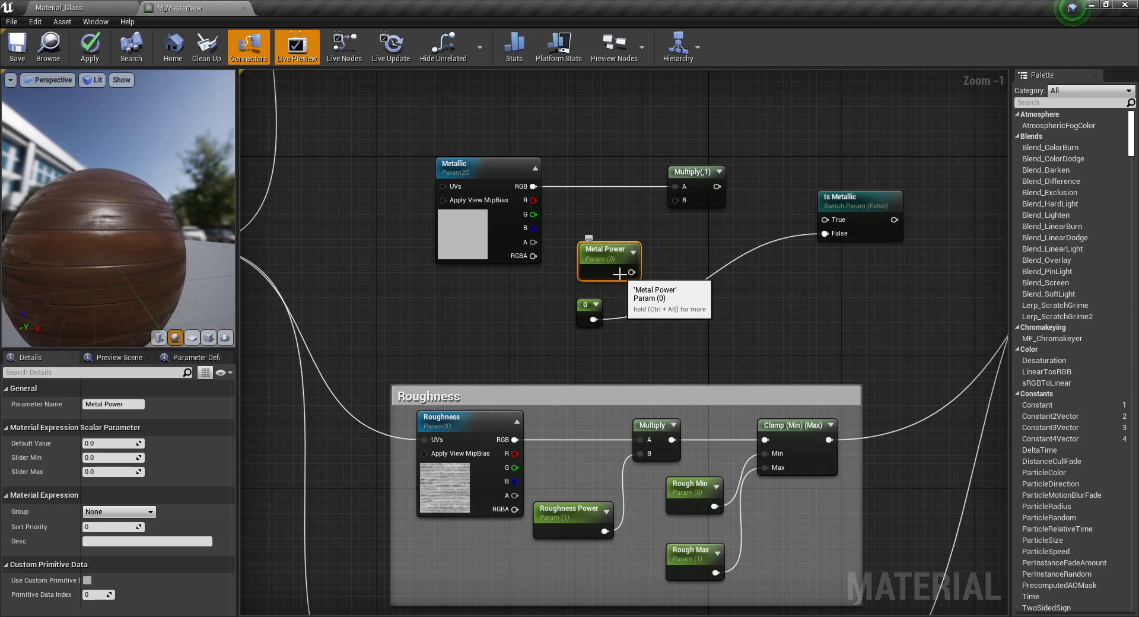
Wire Metal Power into Multiply's B input, Multiply into Is Metallic's True input, and Is Metallic into the material's Metallic input.
{"action": "left_click_drag", "start_coordinate": [630, 272], "coordinate": [686, 227]}
{"action": "left_click", "coordinate": [604, 223]}
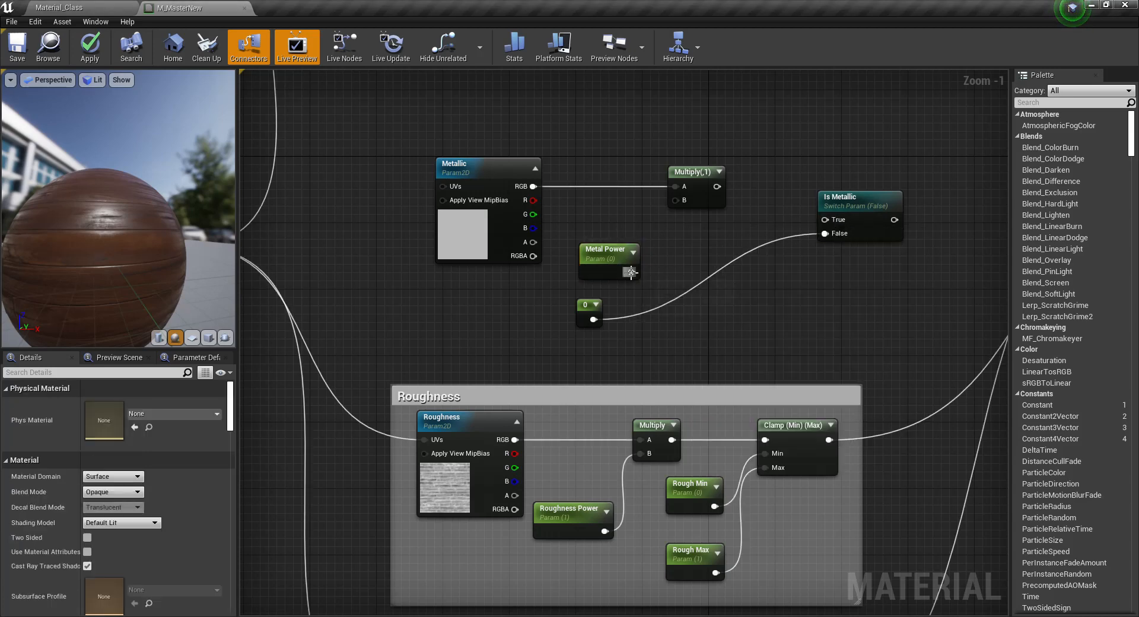
{"action": "left_click_drag", "start_coordinate": [631, 272], "coordinate": [829, 222]}
{"action": "right_click_drag", "start_coordinate": [897, 286], "coordinate": [569, 328]}
{"action": "left_click_drag", "start_coordinate": [567, 263], "coordinate": [913, 227]}
{"action": "right_click_drag", "start_coordinate": [508, 306], "coordinate": [767, 287]}
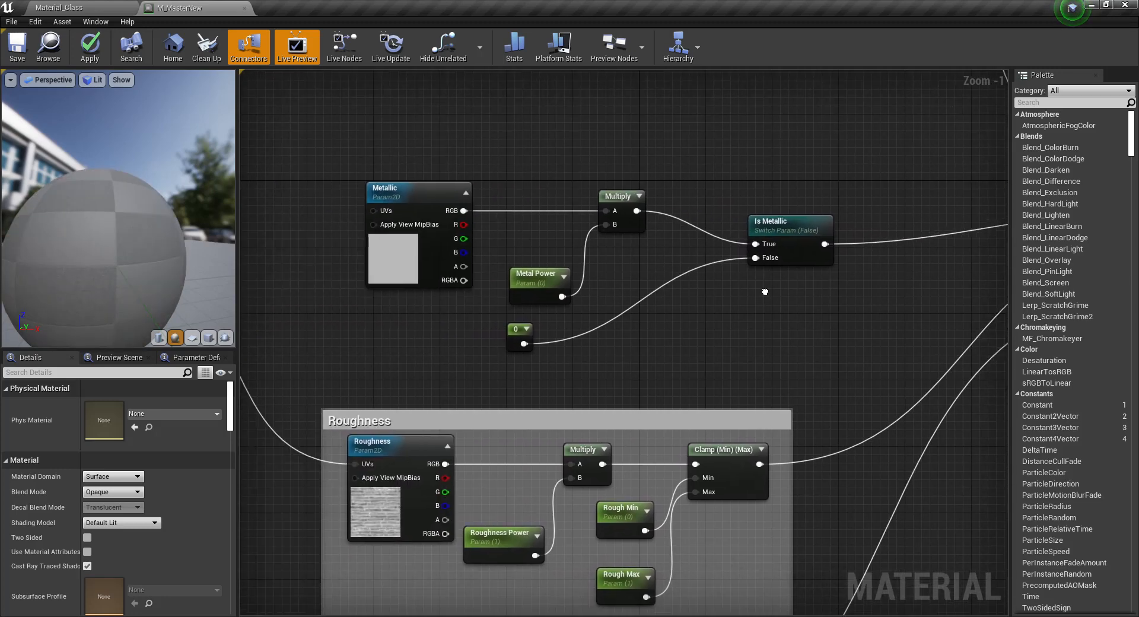
Fine-tune the position of the Metal Power parameter between the Metallic texture and the 0 constant.
{"action": "left_click_drag", "start_coordinate": [543, 279], "coordinate": [540, 259]}
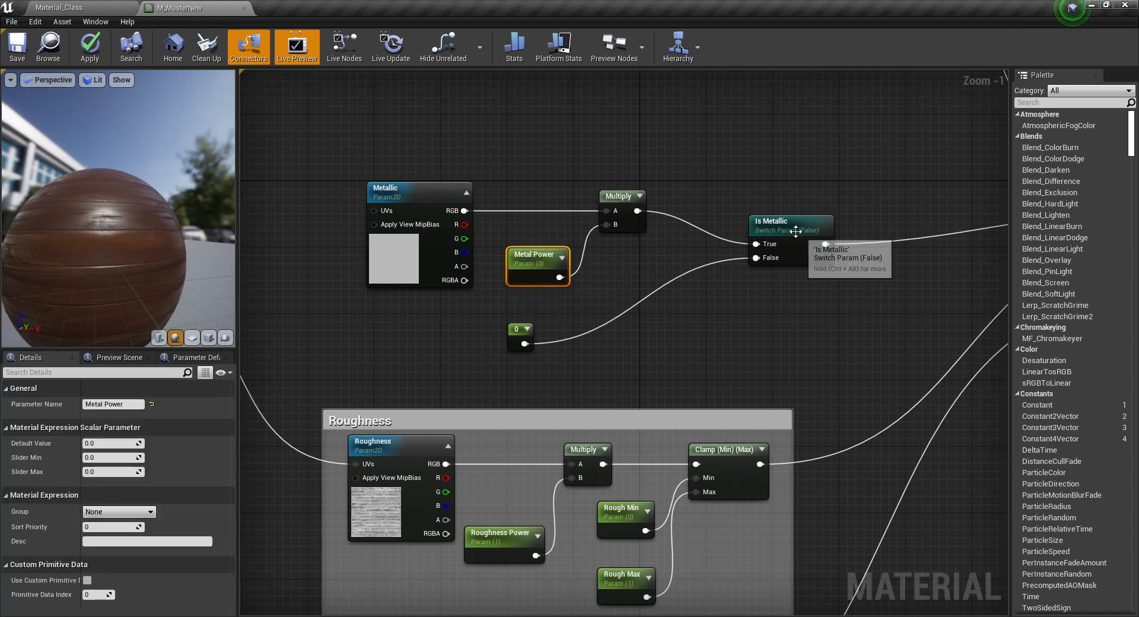
{"action": "left_click", "coordinate": [803, 245]}
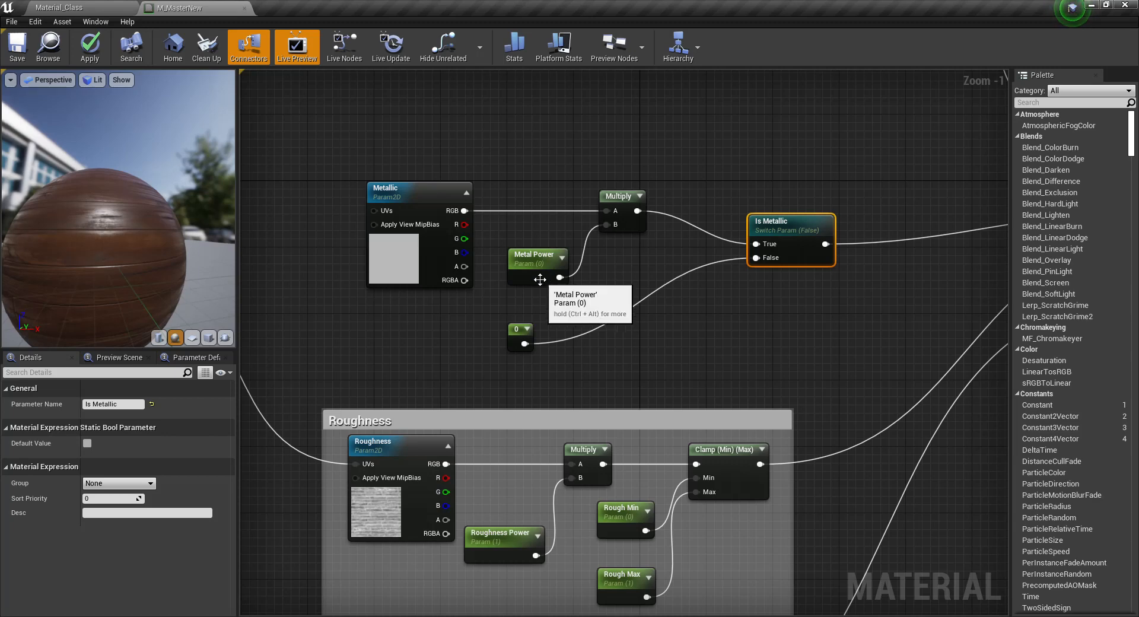
{"action": "left_click_drag", "start_coordinate": [540, 269], "coordinate": [531, 269]}
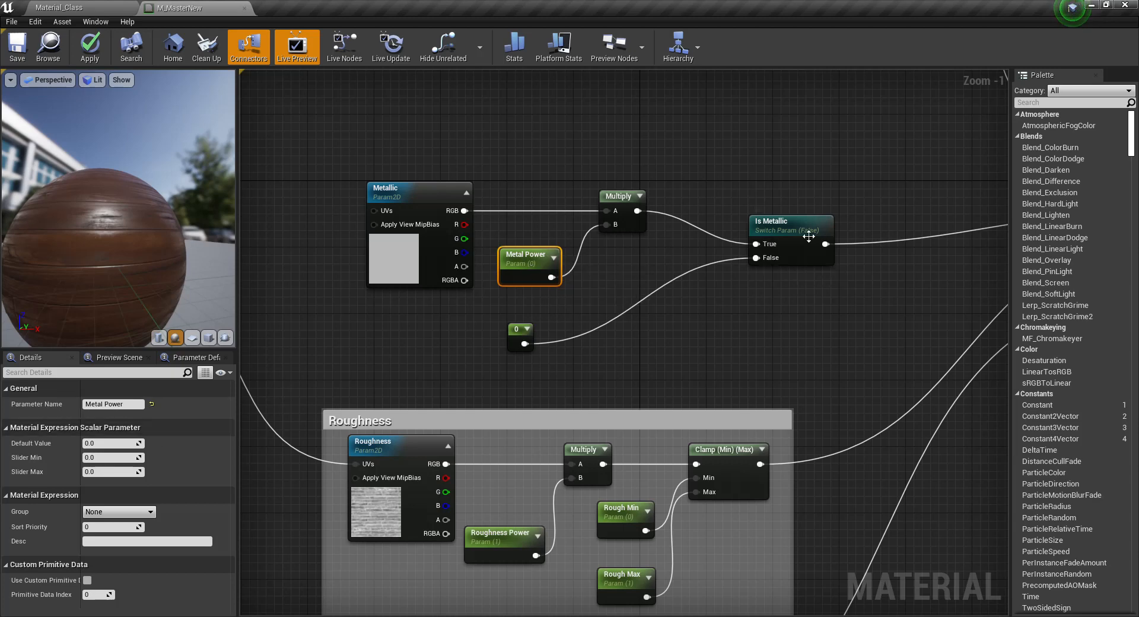
{"action": "left_click", "coordinate": [790, 232]}
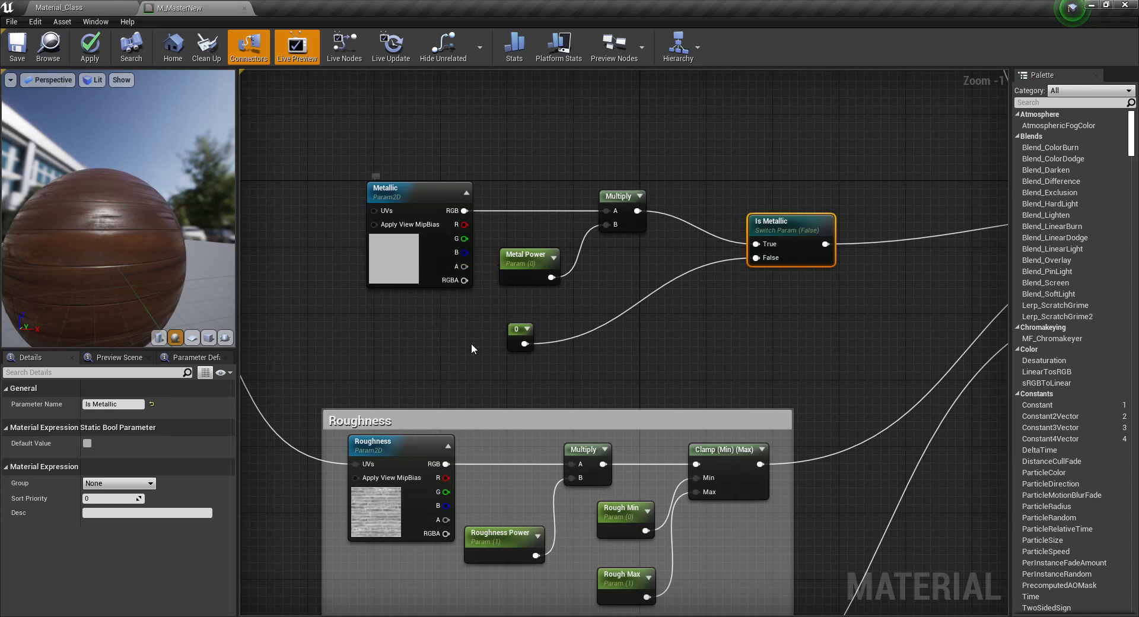
{"action": "left_click", "coordinate": [406, 275]}
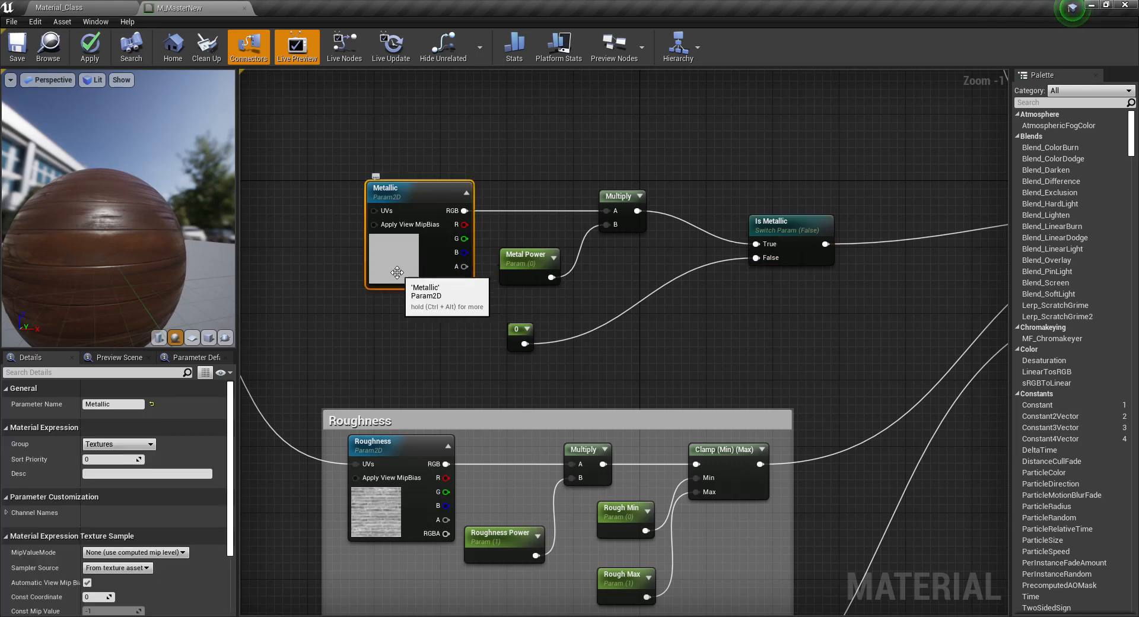
{"action": "left_click_drag", "start_coordinate": [513, 259], "coordinate": [520, 267]}
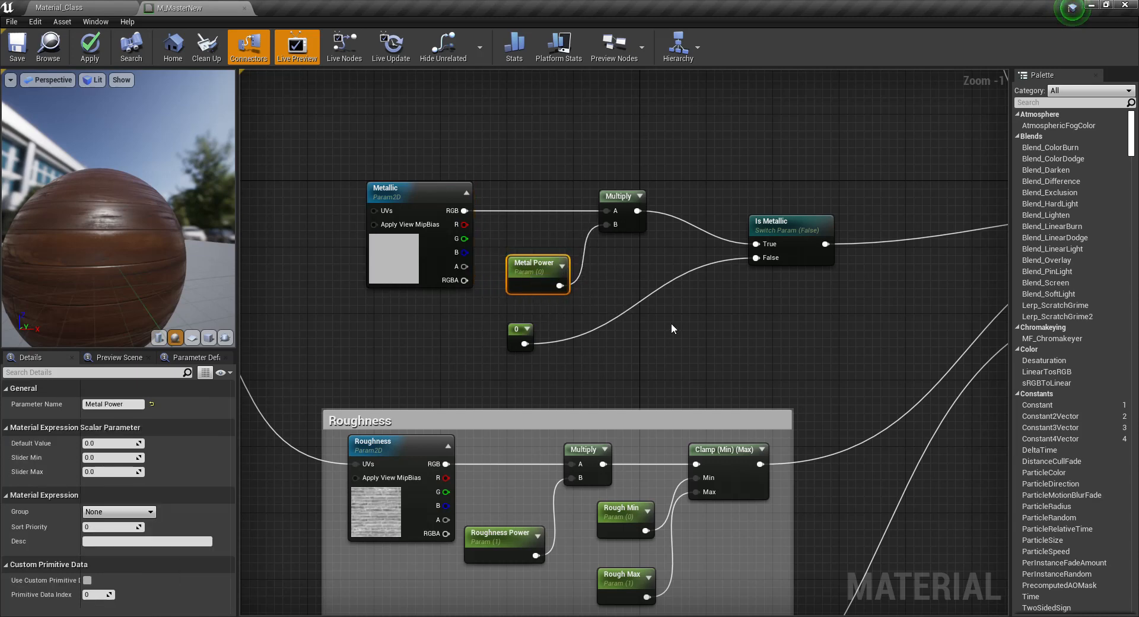
Move all the metallic nodes together slightly toward the scaling group and enclose them in a comment box titled Metallic.
{"action": "scroll", "coordinate": [671, 323], "scroll_direction": "down", "scroll_amount": 3}
{"action": "left_click_drag", "start_coordinate": [473, 258], "coordinate": [771, 337]}
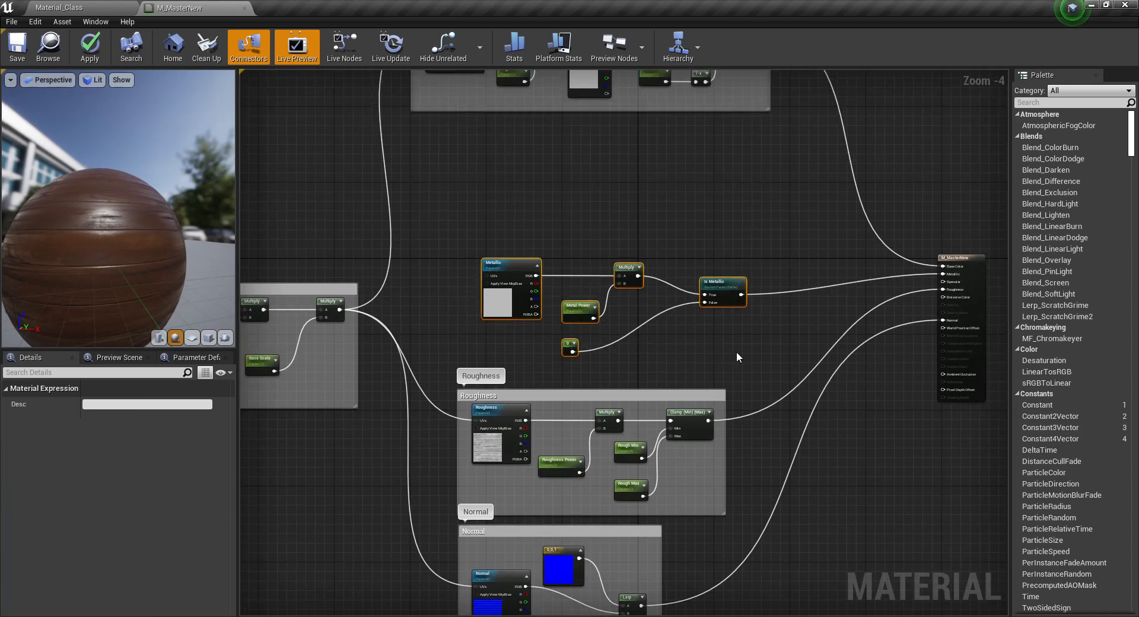
{"action": "left_click_drag", "start_coordinate": [718, 293], "coordinate": [691, 296]}
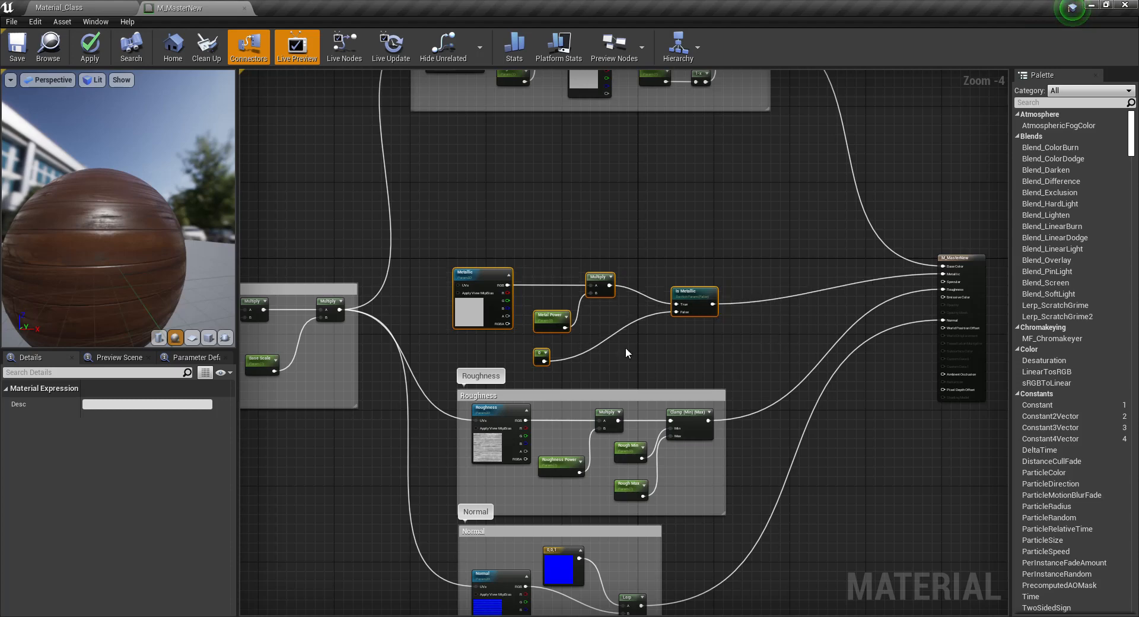
{"action": "scroll", "coordinate": [627, 348], "scroll_direction": "up", "scroll_amount": 1}
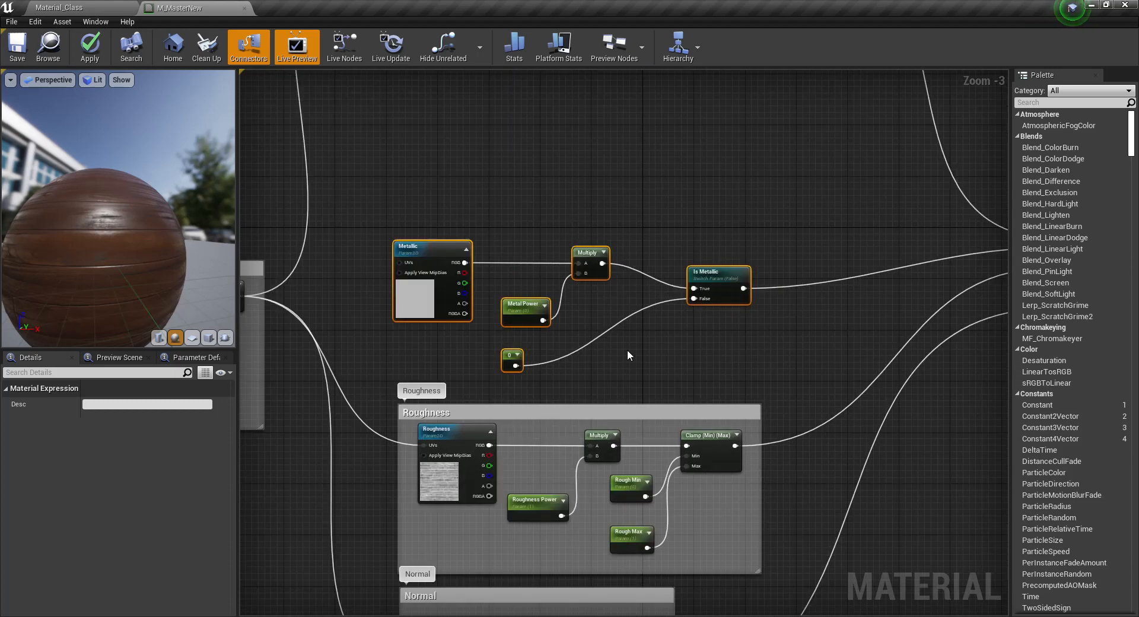
{"action": "type", "text": "c"}
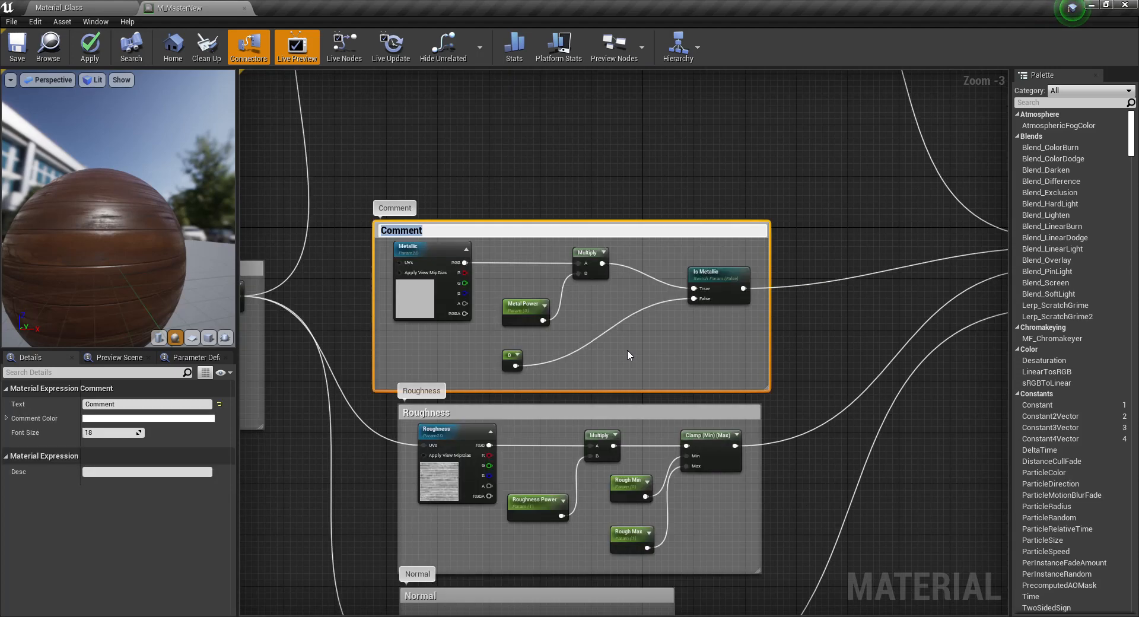
{"action": "type", "text": "Metallic"}
{"action": "key", "text": "Return"}
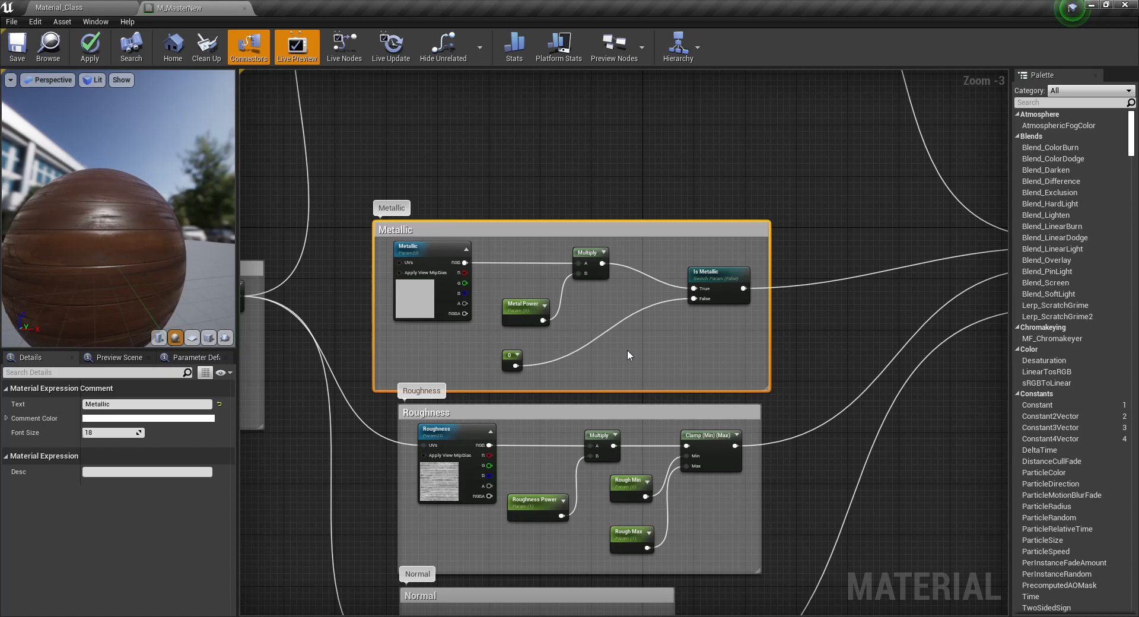
Move the Metallic comment group up clear of Roughness and bring the Albedo group down just above it.
{"action": "left_click_drag", "start_coordinate": [681, 236], "coordinate": [683, 214]}
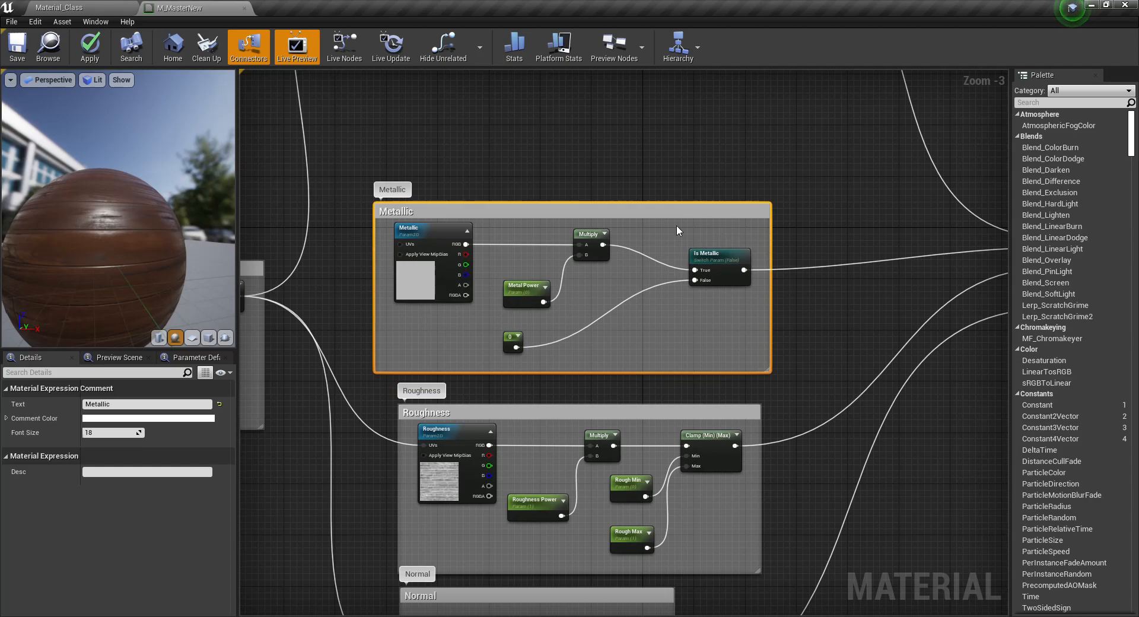
{"action": "scroll", "coordinate": [677, 228], "scroll_direction": "down", "scroll_amount": 4}
{"action": "right_click_drag", "start_coordinate": [668, 131], "coordinate": [645, 185]}
{"action": "left_click_drag", "start_coordinate": [644, 175], "coordinate": [647, 225]}
{"action": "scroll", "coordinate": [645, 336], "scroll_direction": "up", "scroll_amount": 2}
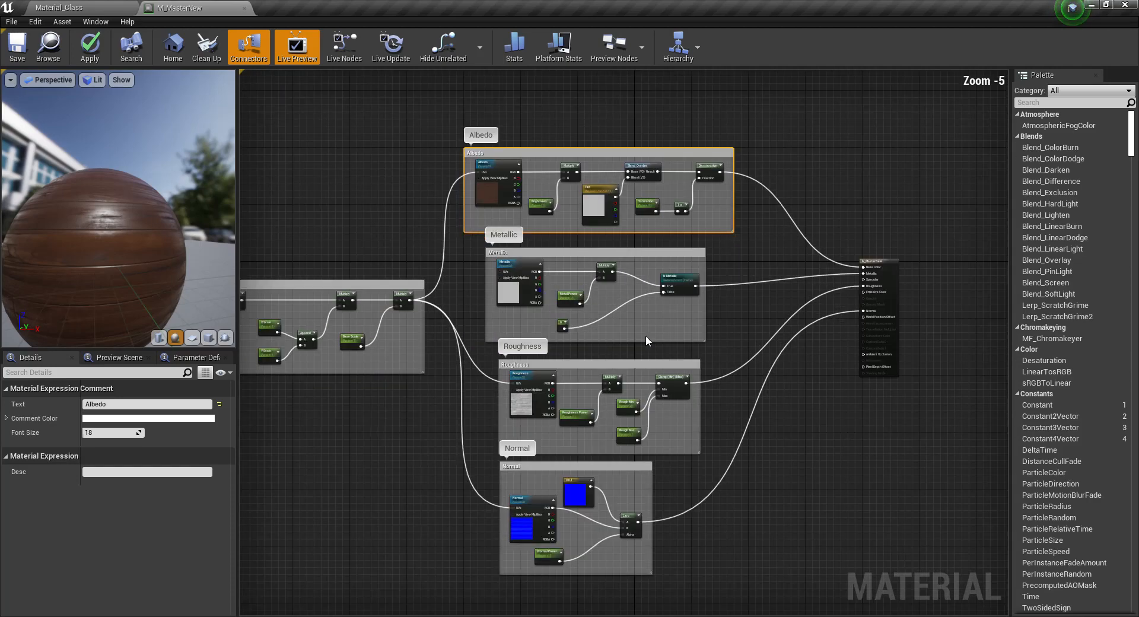
{"action": "right_click_drag", "start_coordinate": [646, 336], "coordinate": [642, 301]}
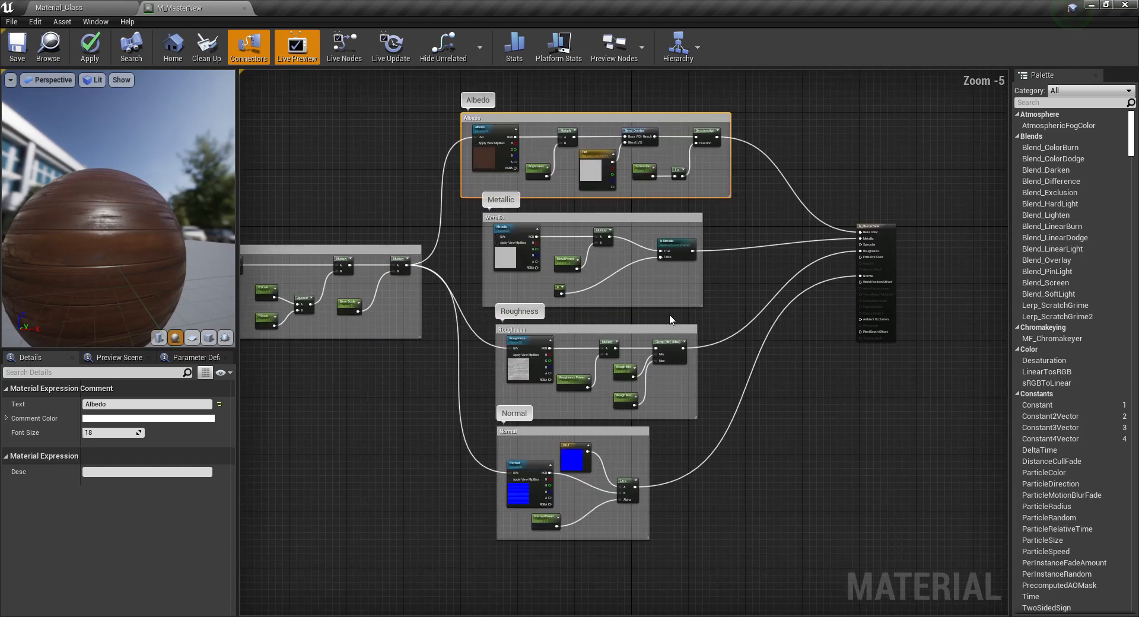
Save the M_MasterNew material and open its MI_WoodNew instance for editing.
{"action": "left_click", "coordinate": [24, 59]}
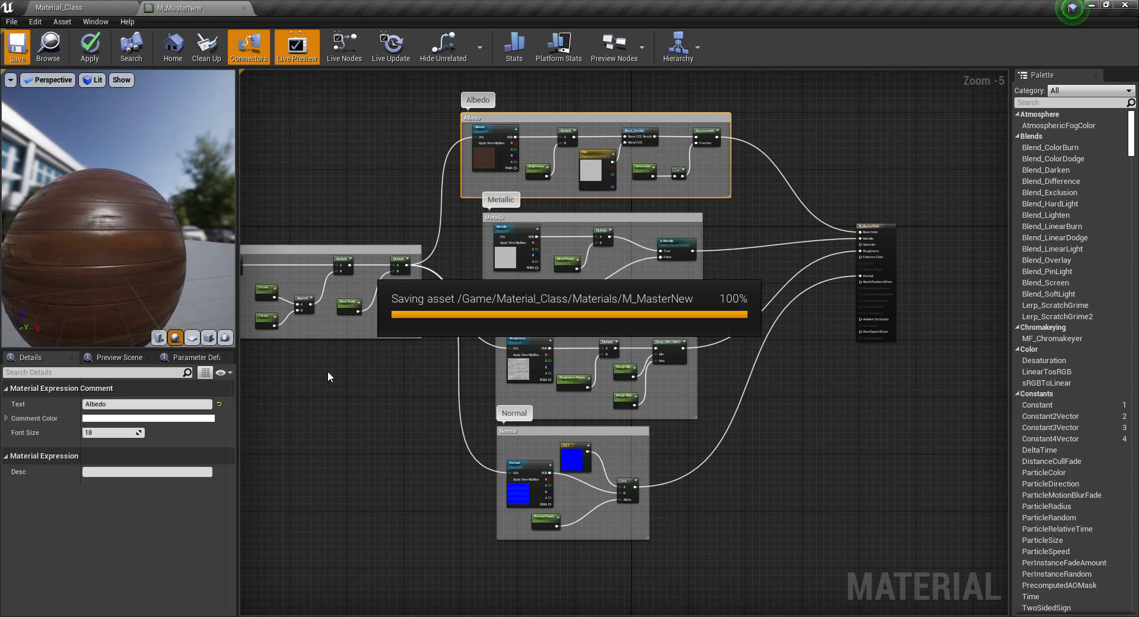
{"action": "left_click", "coordinate": [700, 54]}
{"action": "mouse_move", "coordinate": [720, 80]}
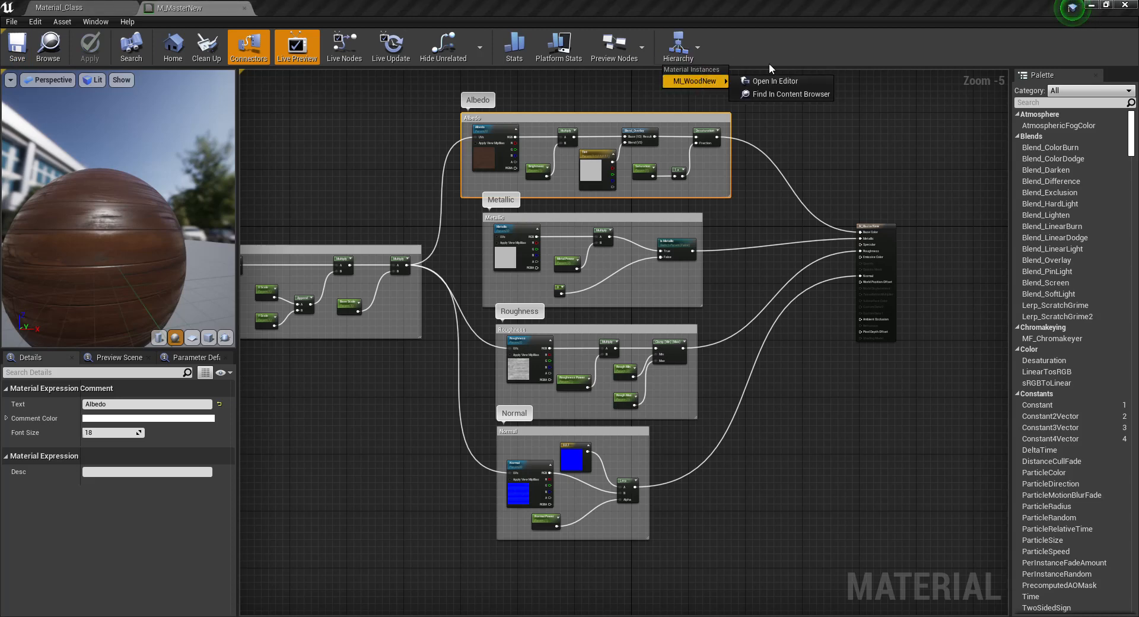
{"action": "left_click", "coordinate": [774, 81]}
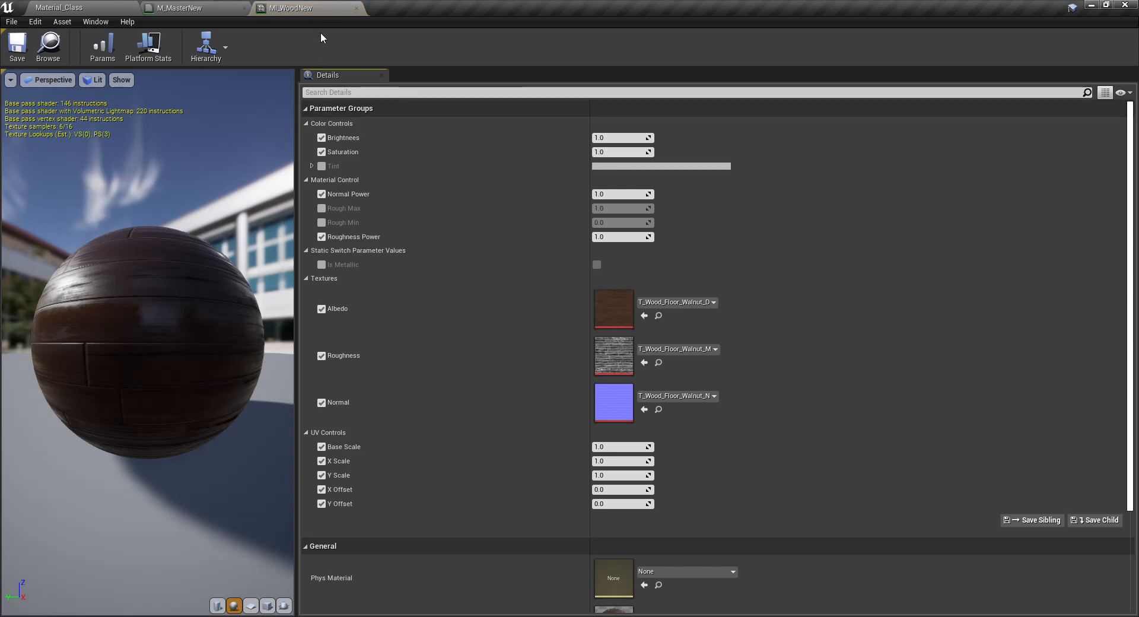
Check which material instances derive from M_MasterNew and return to the MI_WoodNew instance.
{"action": "left_click", "coordinate": [195, 8]}
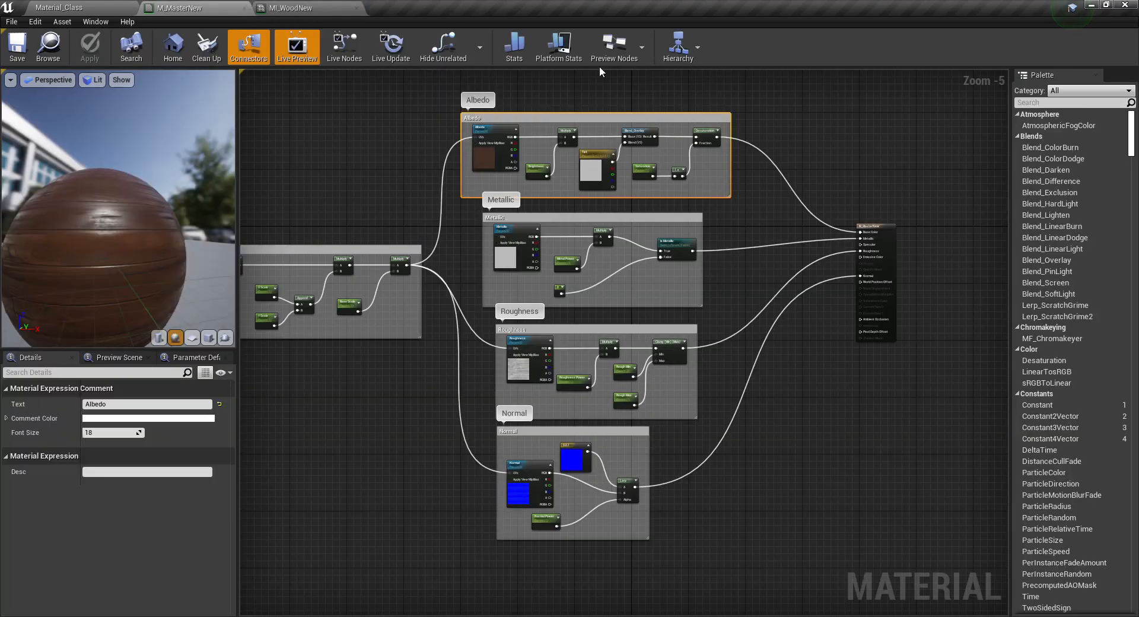
{"action": "left_click", "coordinate": [699, 57]}
{"action": "mouse_move", "coordinate": [700, 82]}
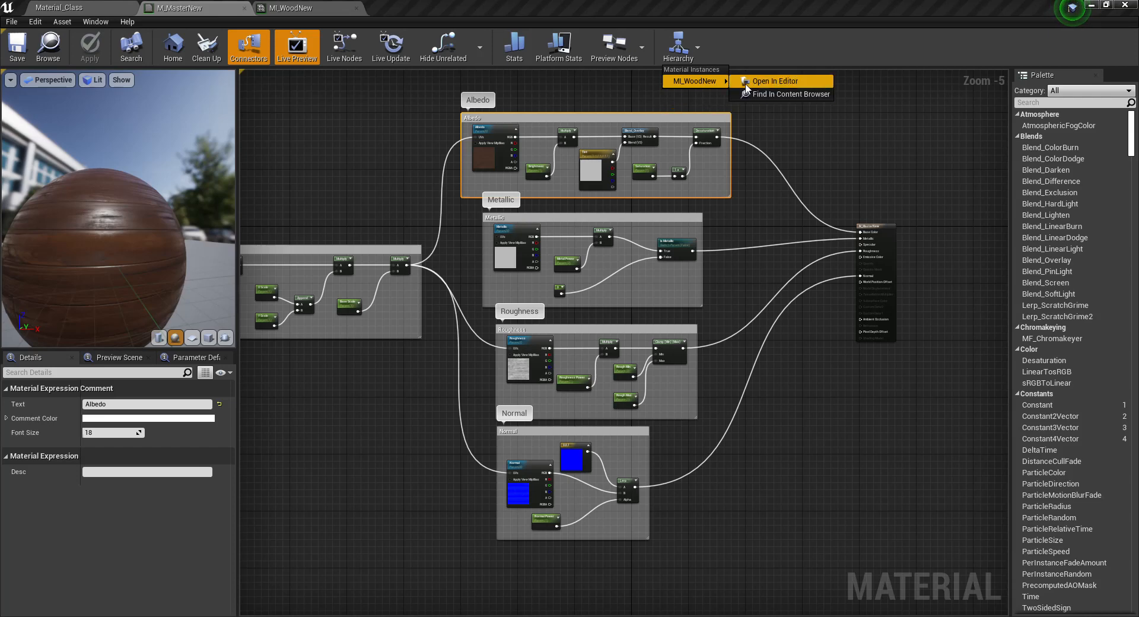
{"action": "left_click", "coordinate": [692, 105]}
{"action": "left_click", "coordinate": [297, 7]}
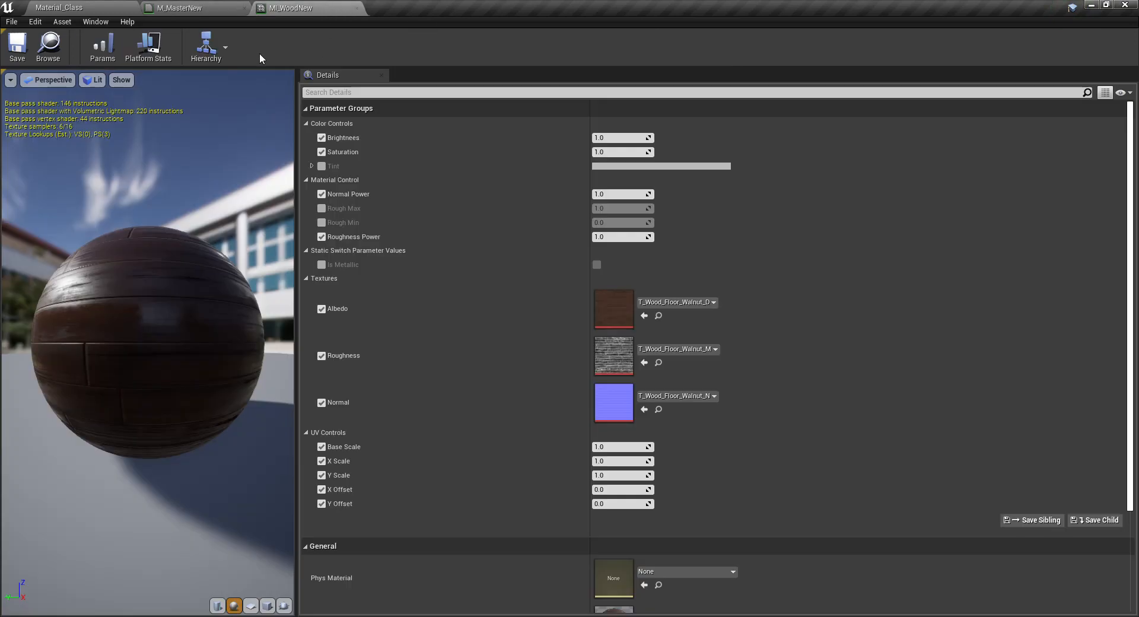
Float the MI_WoodNew editor as a taller window over the Material_Class level view and enable its Is Metallic override.
{"action": "left_click", "coordinate": [95, 7]}
{"action": "left_click", "coordinate": [314, 6]}
{"action": "left_click_drag", "start_coordinate": [317, 8], "coordinate": [605, 123]}
{"action": "left_click", "coordinate": [112, 8]}
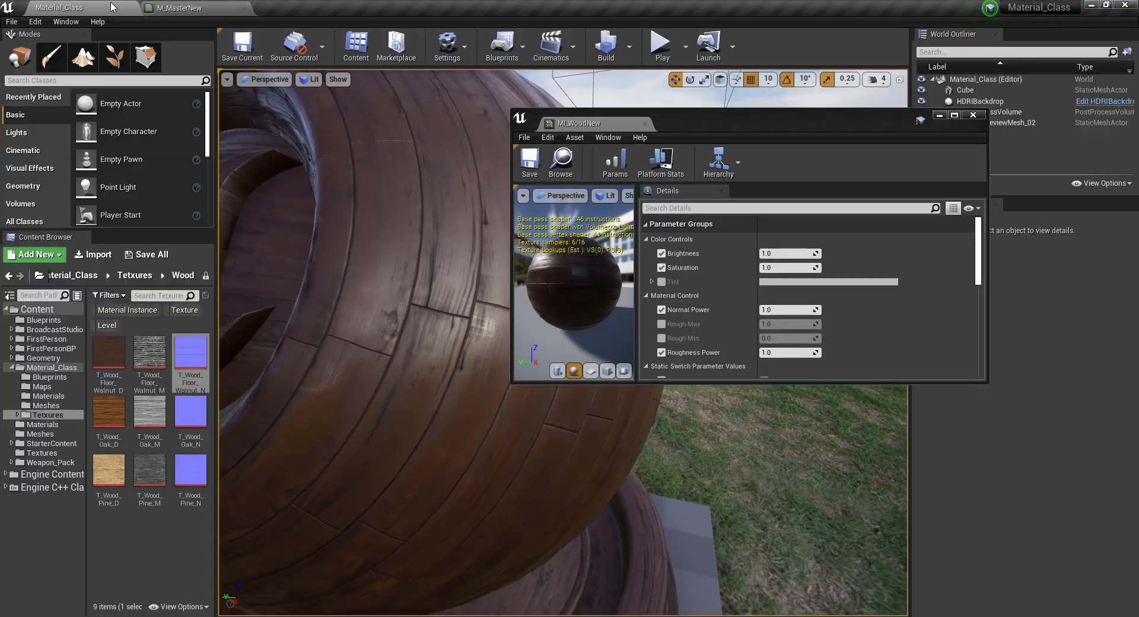
{"action": "left_click_drag", "start_coordinate": [829, 382], "coordinate": [836, 573]}
{"action": "left_click_drag", "start_coordinate": [739, 126], "coordinate": [855, 105]}
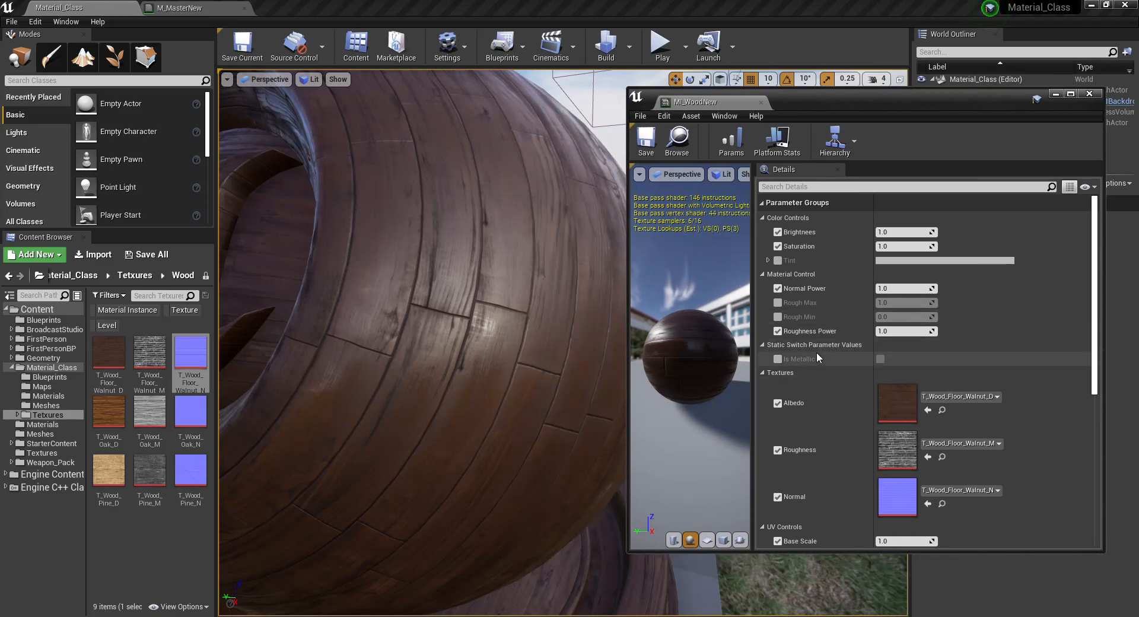
{"action": "left_click", "coordinate": [778, 359]}
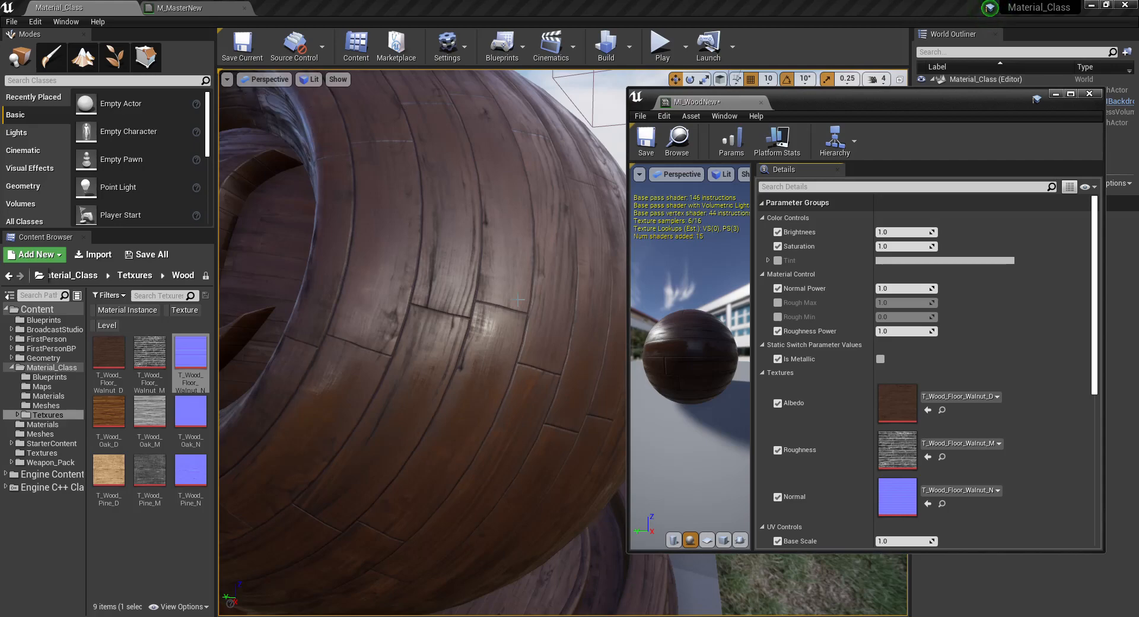
Review the Is Metallic switch wiring in the M_MasterNew graph and nudge the 0 constant slightly left.
{"action": "left_click", "coordinate": [196, 7]}
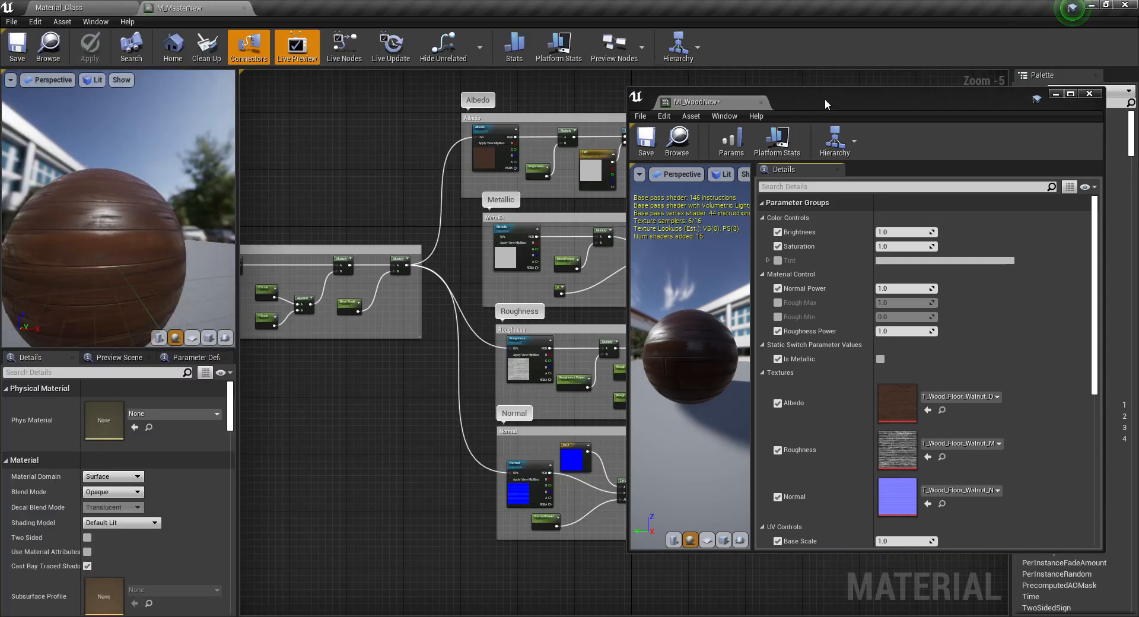
{"action": "left_click_drag", "start_coordinate": [824, 98], "coordinate": [691, 437]}
{"action": "right_click_drag", "start_coordinate": [442, 308], "coordinate": [546, 356]}
{"action": "scroll", "coordinate": [646, 277], "scroll_direction": "up", "scroll_amount": 5}
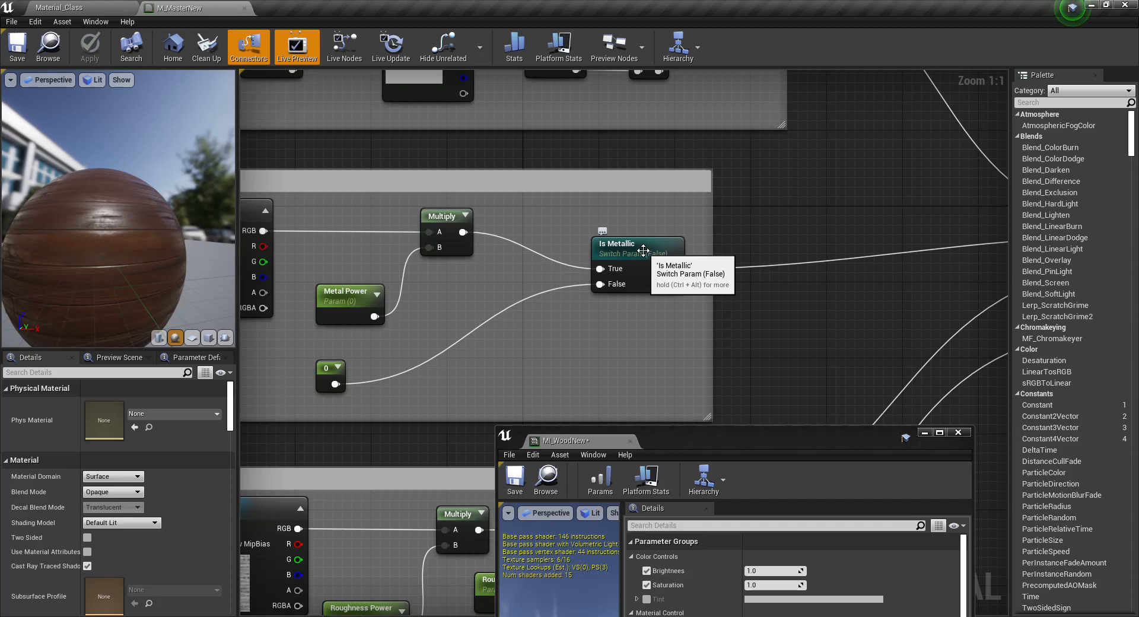
{"action": "right_click_drag", "start_coordinate": [483, 333], "coordinate": [603, 284]}
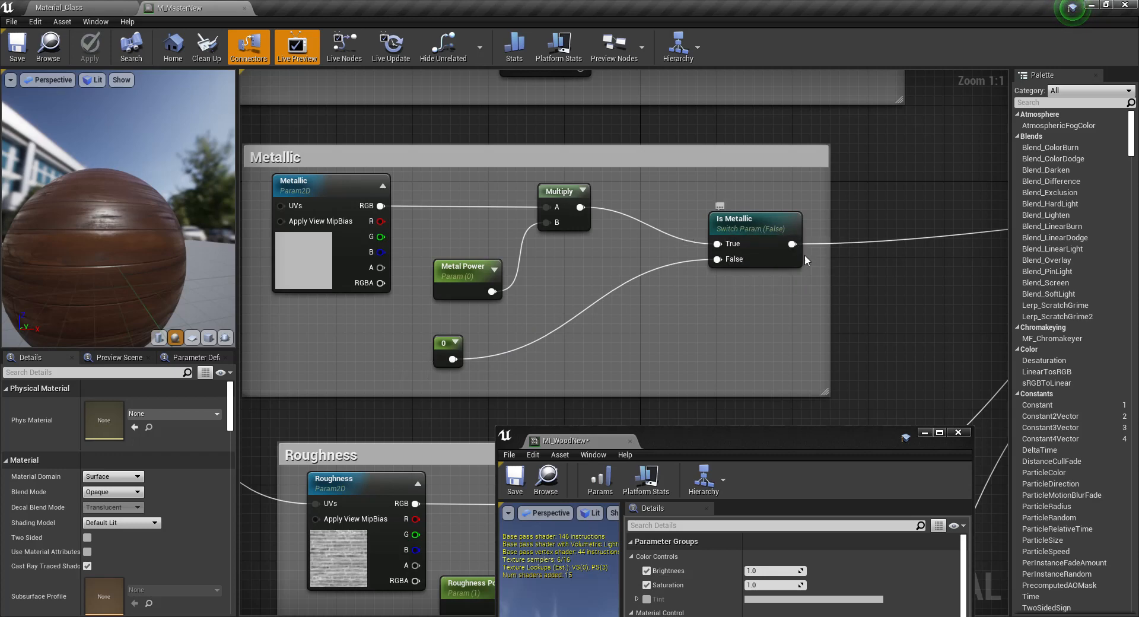
{"action": "right_click_drag", "start_coordinate": [814, 263], "coordinate": [585, 290]}
{"action": "right_click_drag", "start_coordinate": [647, 308], "coordinate": [799, 225]}
{"action": "left_click_drag", "start_coordinate": [354, 304], "coordinate": [346, 303]}
{"action": "right_click_drag", "start_coordinate": [522, 267], "coordinate": [649, 291]}
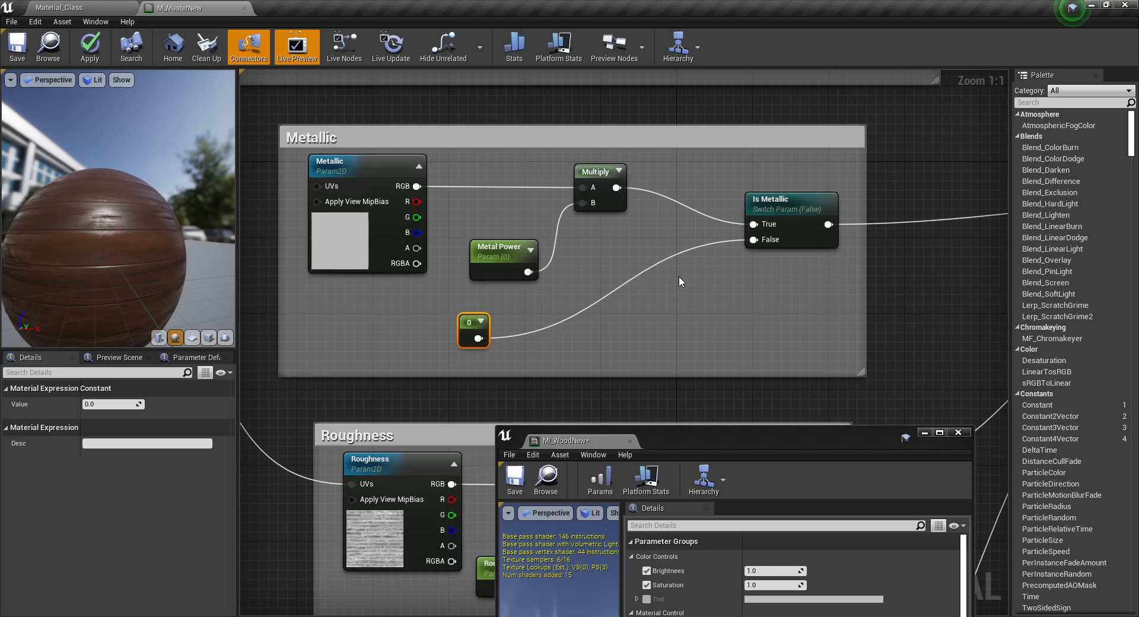
{"action": "right_click_drag", "start_coordinate": [831, 280], "coordinate": [478, 292]}
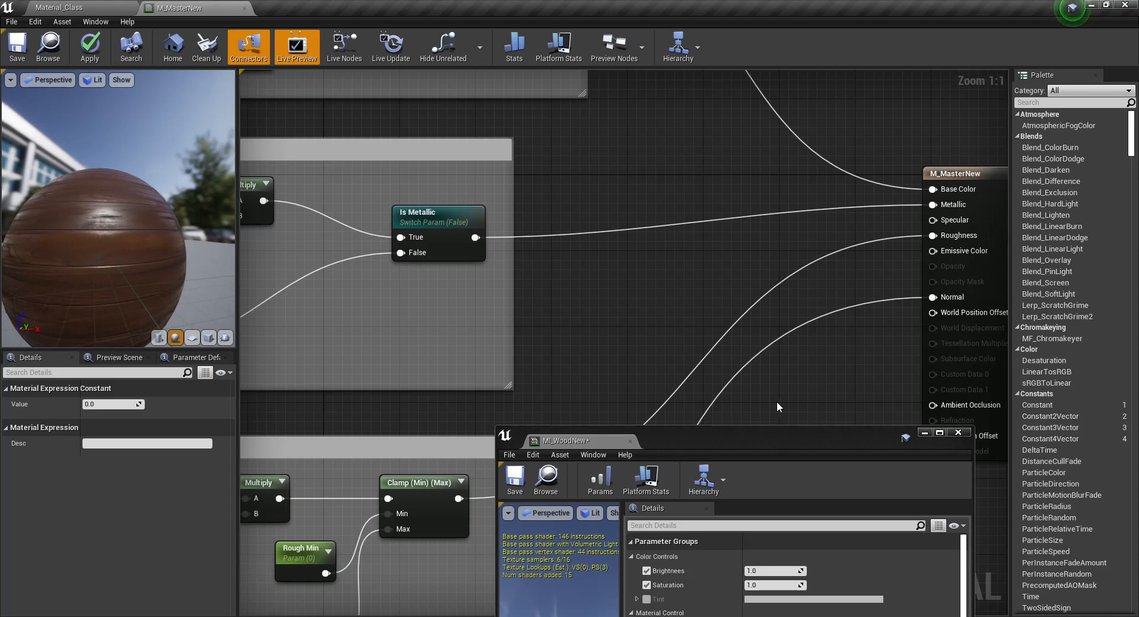
Beside the level view, switch Is Metallic on in MI_WoodNew and enable the Metallic texture override.
{"action": "left_click", "coordinate": [118, 7]}
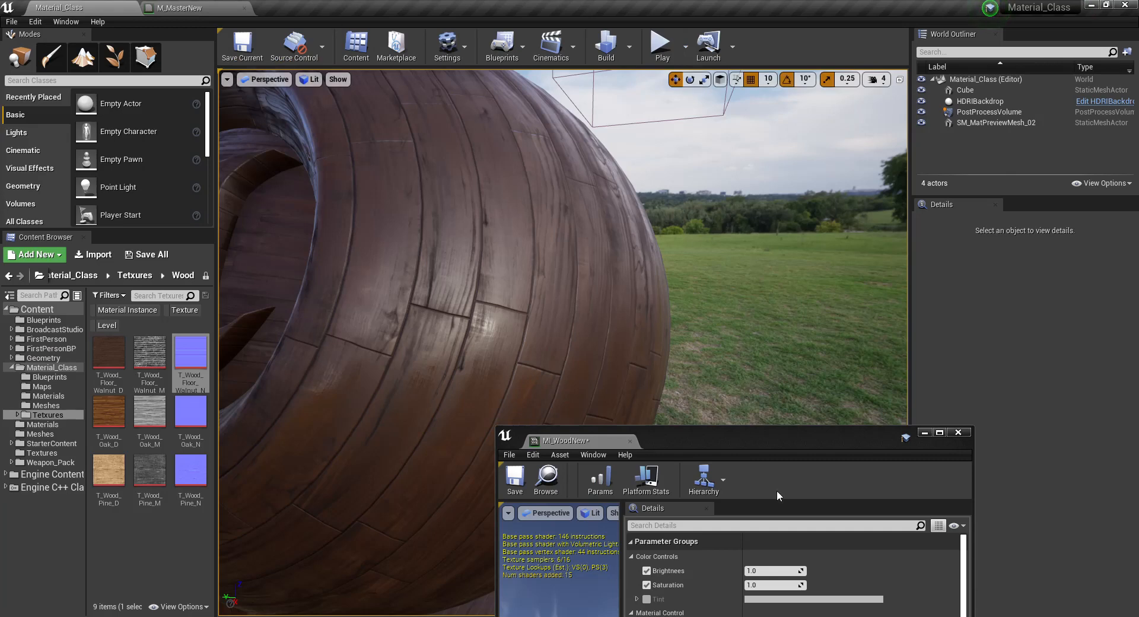
{"action": "left_click_drag", "start_coordinate": [731, 442], "coordinate": [895, 107]}
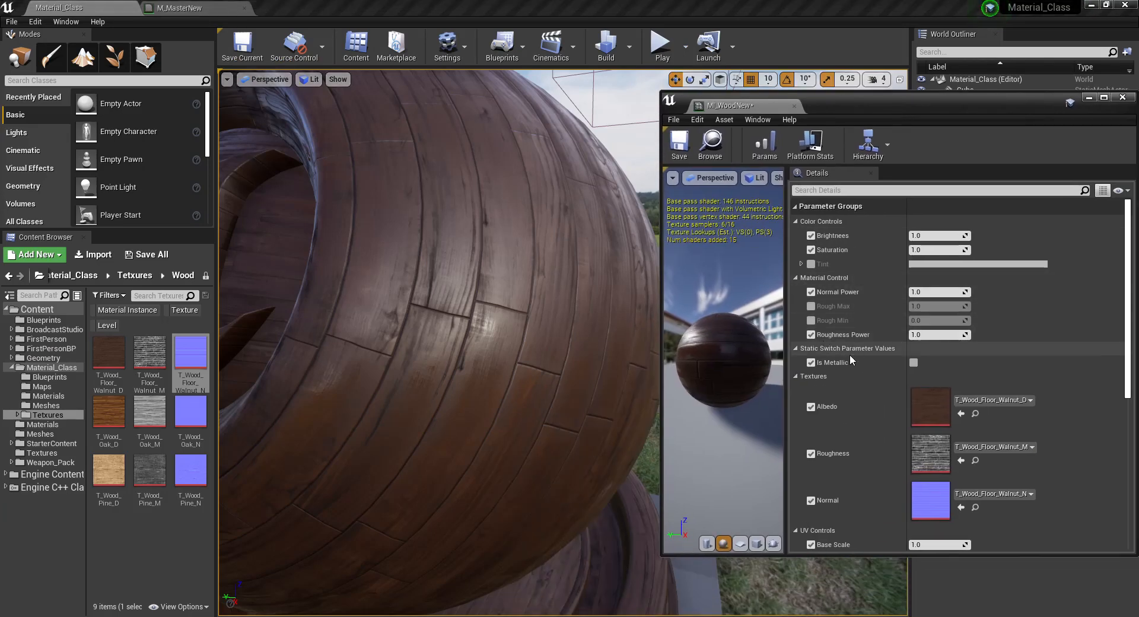
{"action": "left_click", "coordinate": [913, 362]}
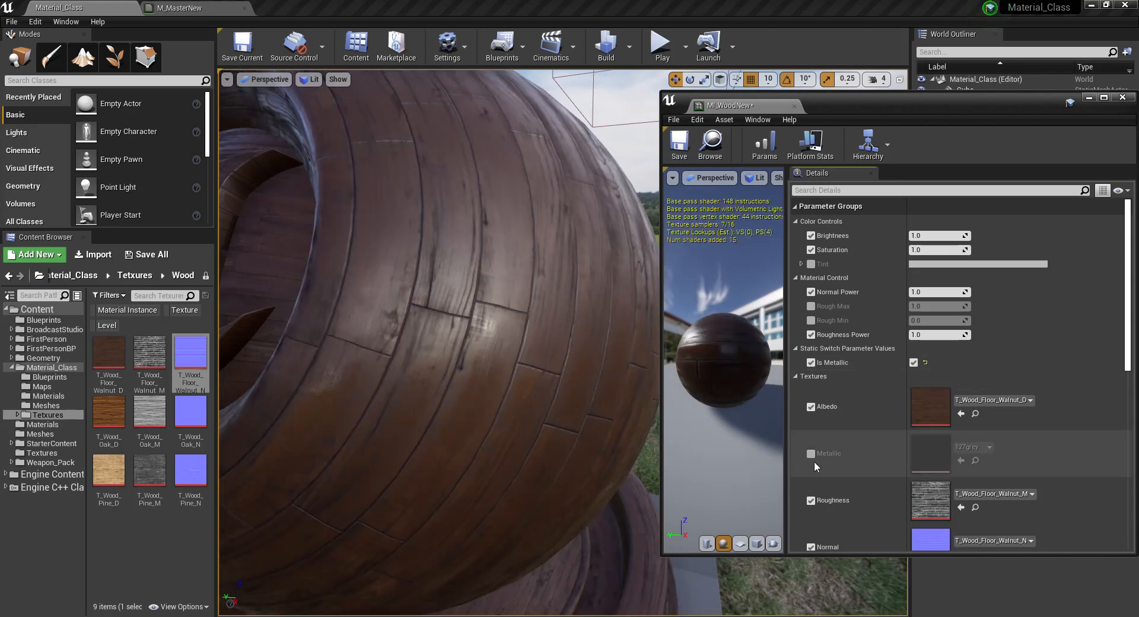
{"action": "left_click", "coordinate": [811, 453]}
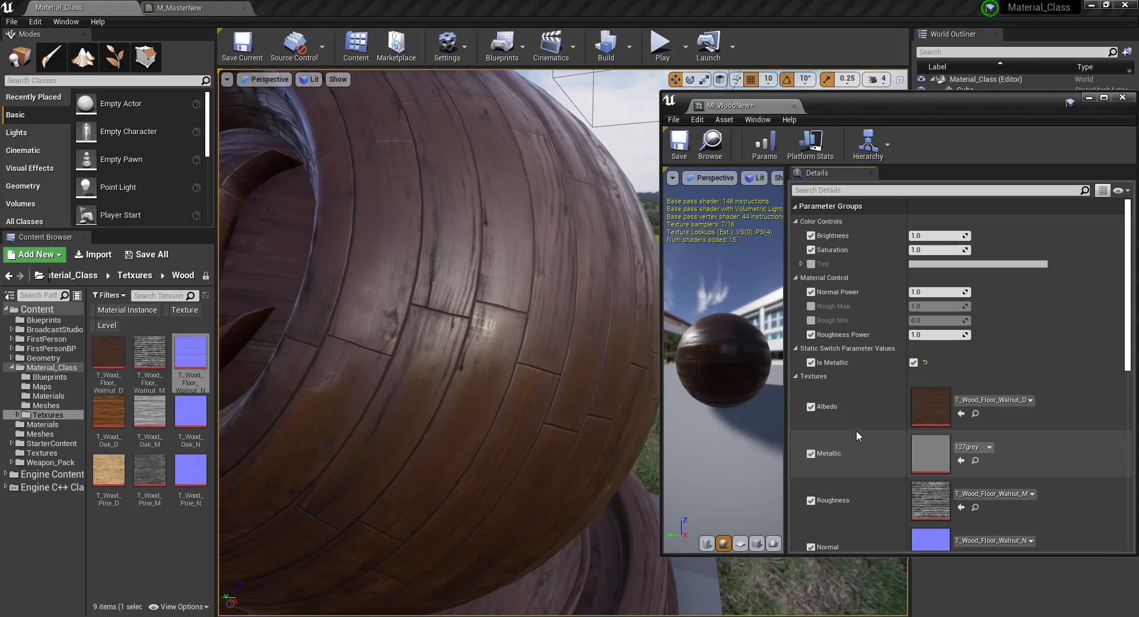
Enable the Metal Power override in MI_WoodNew and try a value of about -0.25.
{"action": "scroll", "coordinate": [859, 428], "scroll_direction": "down", "scroll_amount": 8}
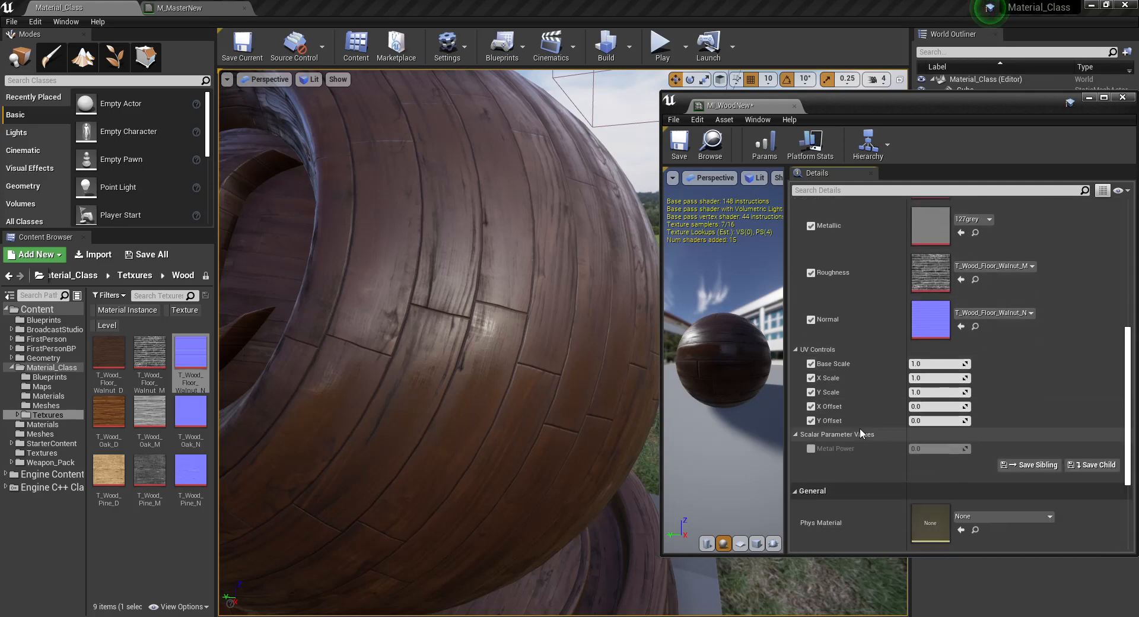
{"action": "left_click", "coordinate": [810, 449]}
{"action": "mouse_move", "coordinate": [932, 449]}
{"action": "left_mouse_down"}
{"action": "mouse_move", "coordinate": [961, 449]}
{"action": "mouse_move", "coordinate": [935, 448]}
{"action": "left_mouse_up"}
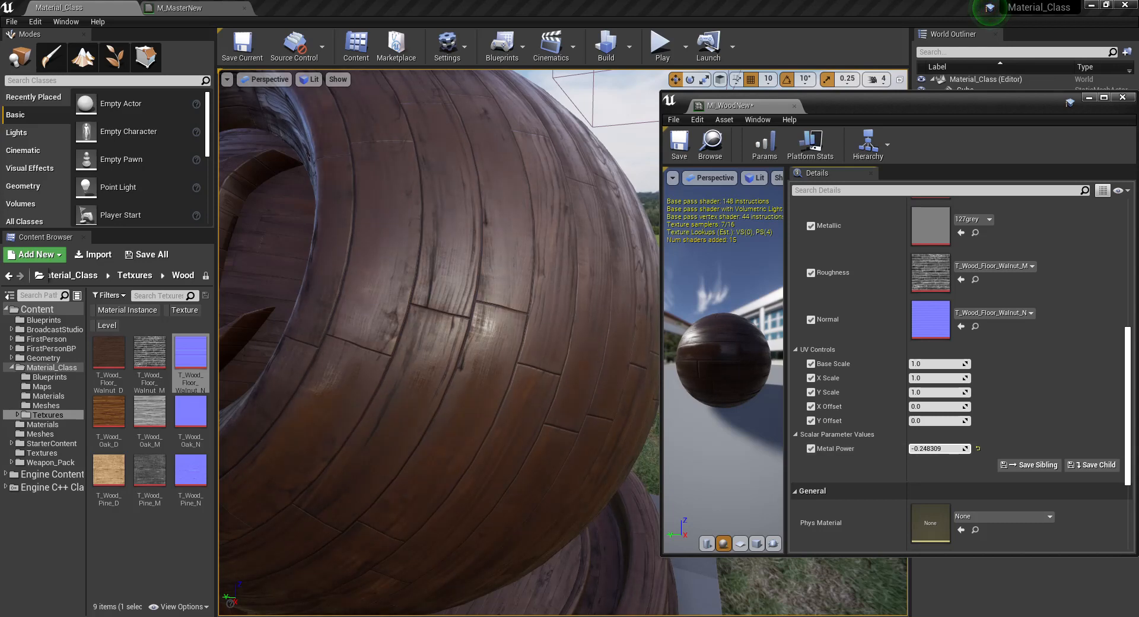
Disable the Metal Power override, switch Is Metallic off and clear its override, and view the whole preview mesh.
{"action": "scroll", "coordinate": [949, 242], "scroll_direction": "up", "scroll_amount": 2}
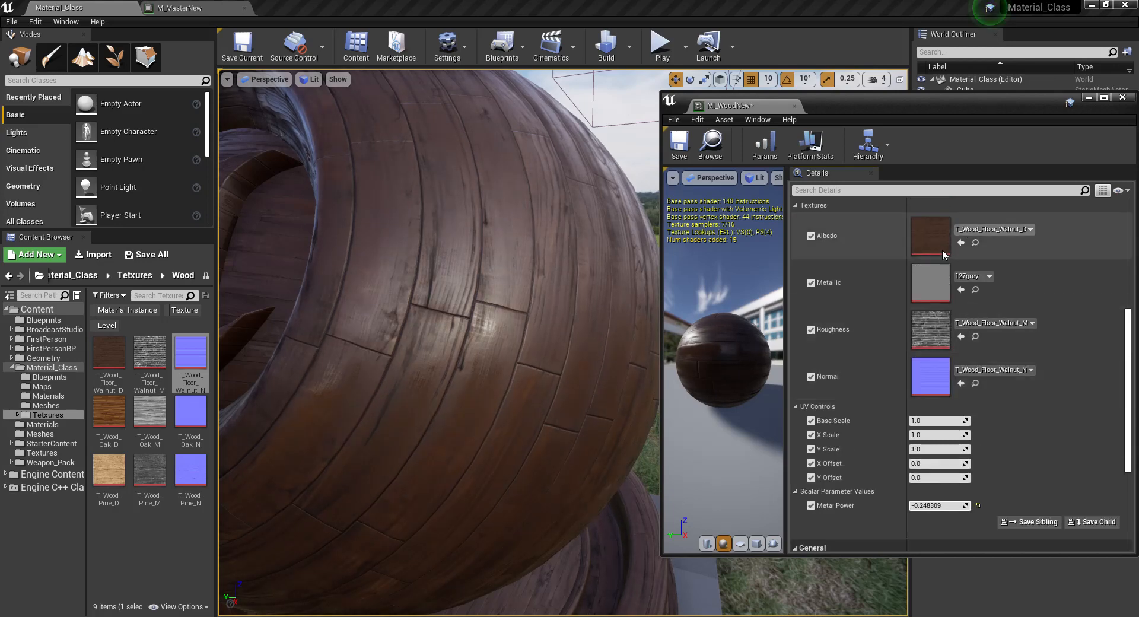
{"action": "scroll", "coordinate": [931, 309], "scroll_direction": "down", "scroll_amount": 2}
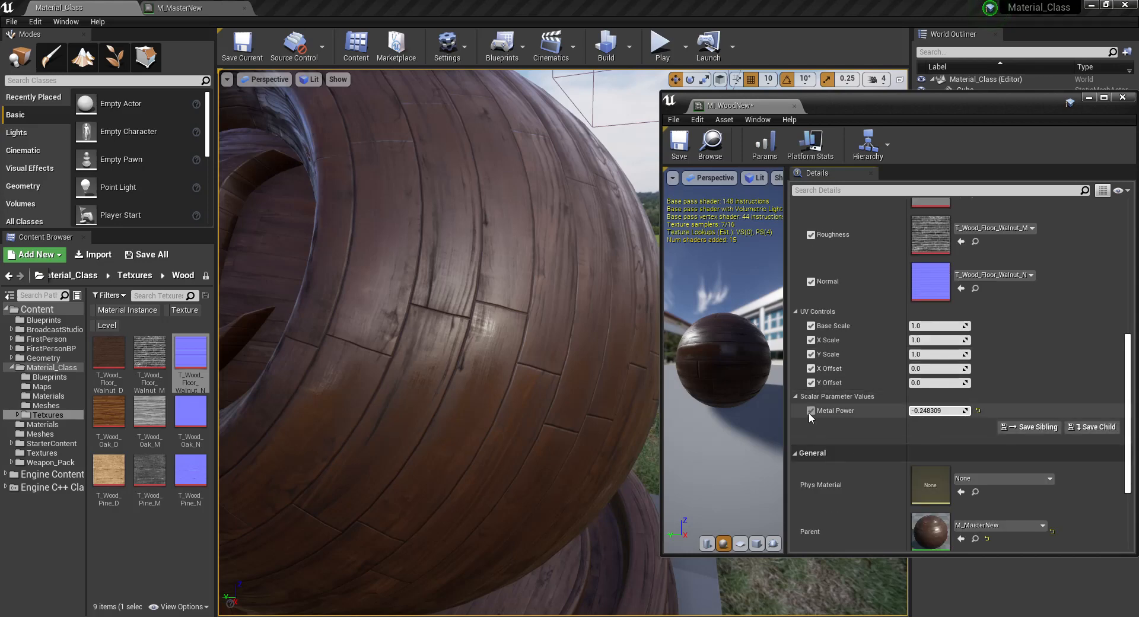
{"action": "left_click", "coordinate": [810, 412]}
{"action": "scroll", "coordinate": [843, 415], "scroll_direction": "up", "scroll_amount": 2}
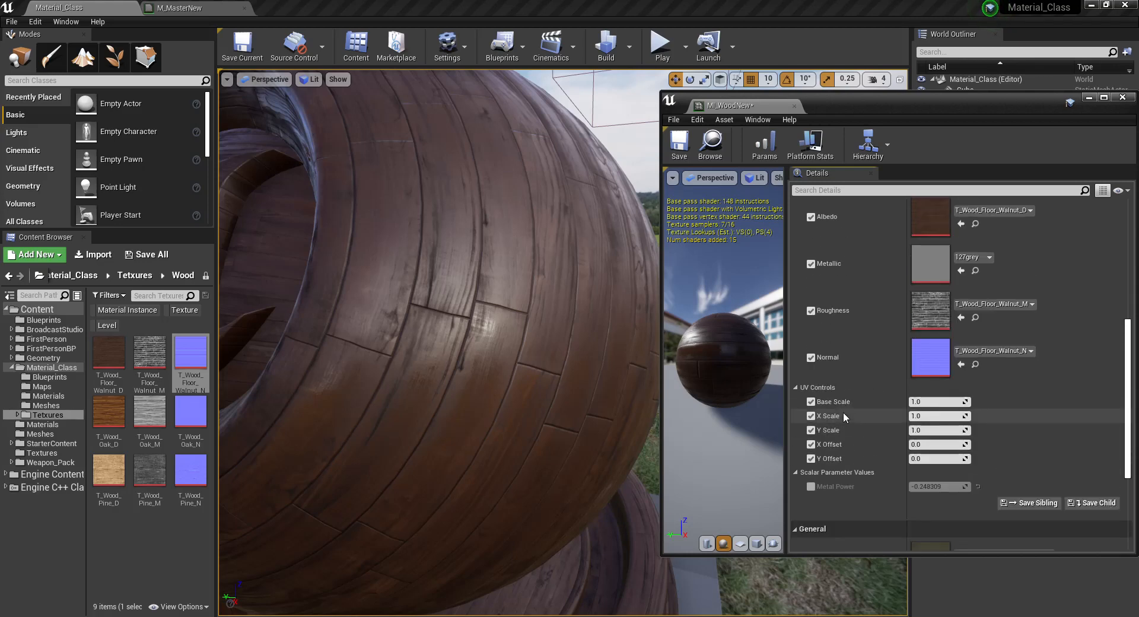
{"action": "scroll", "coordinate": [842, 414], "scroll_direction": "up", "scroll_amount": 3}
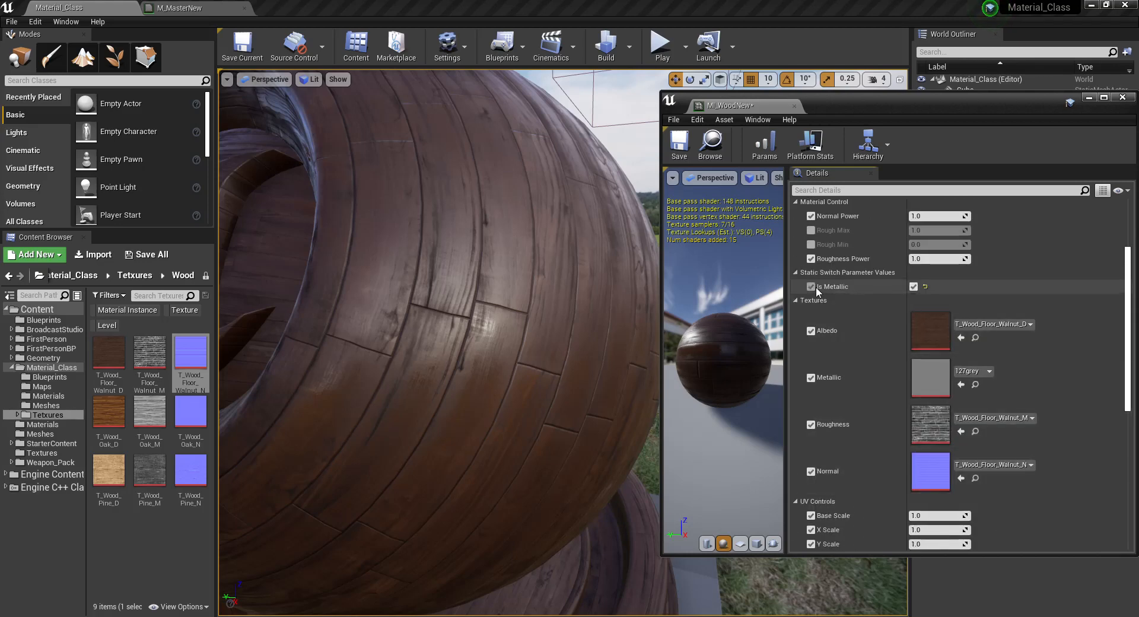
{"action": "left_click", "coordinate": [914, 286]}
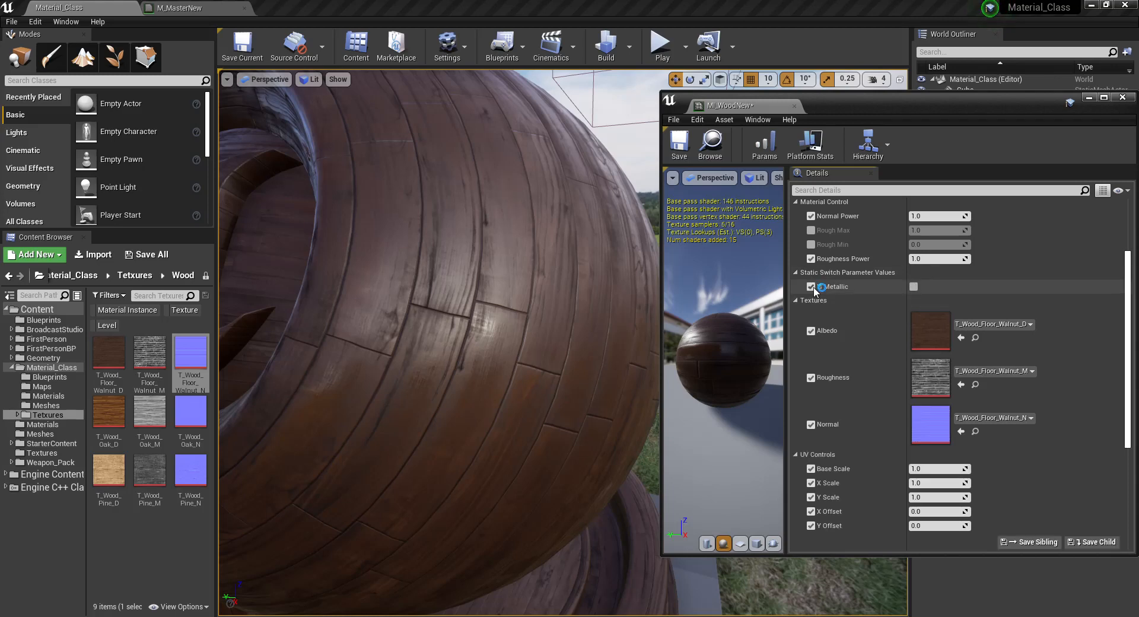
{"action": "left_click", "coordinate": [811, 286]}
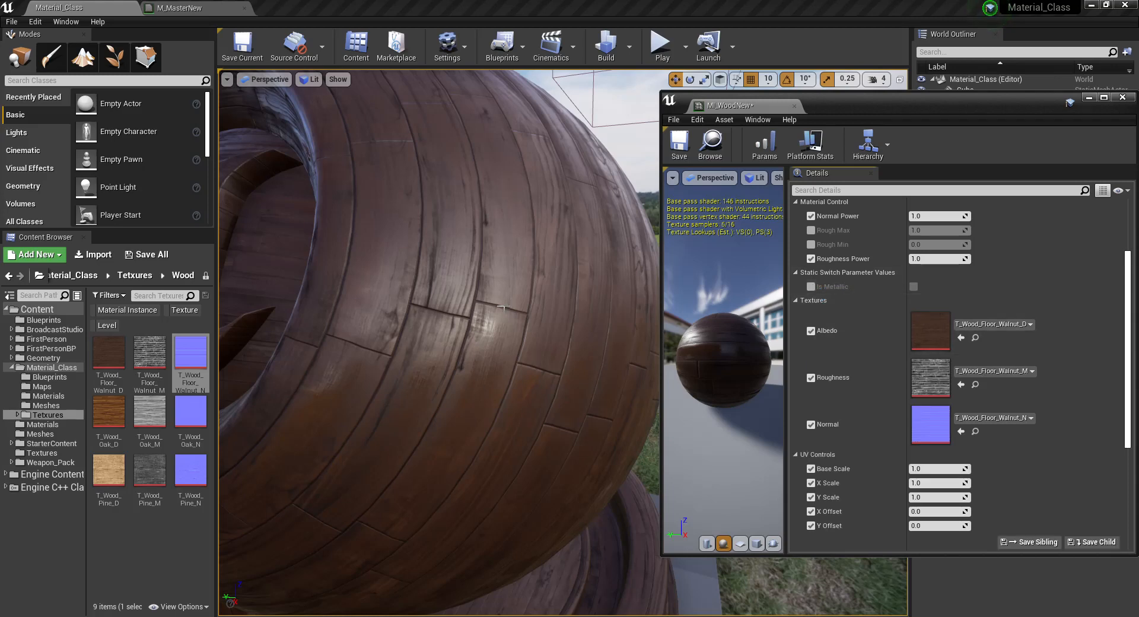
{"action": "scroll", "coordinate": [503, 307], "scroll_direction": "down", "scroll_amount": 5}
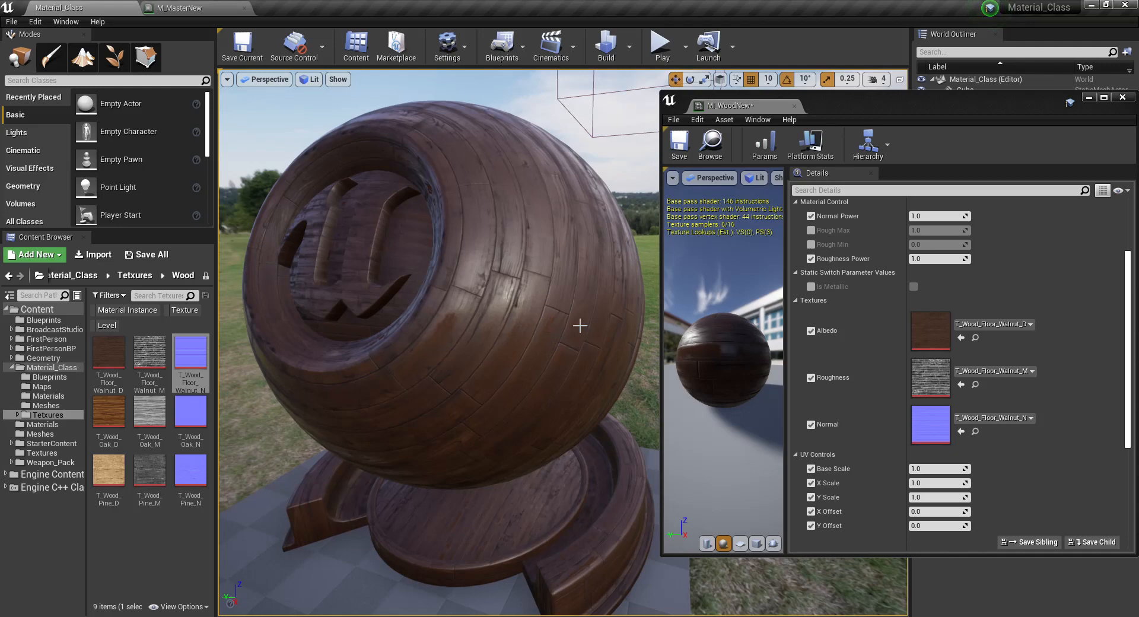
Return to the M_MasterNew graph with the instance window out of the way and move the Texture UVs group down.
{"action": "left_click", "coordinate": [223, 10]}
{"action": "left_click_drag", "start_coordinate": [916, 106], "coordinate": [800, 465]}
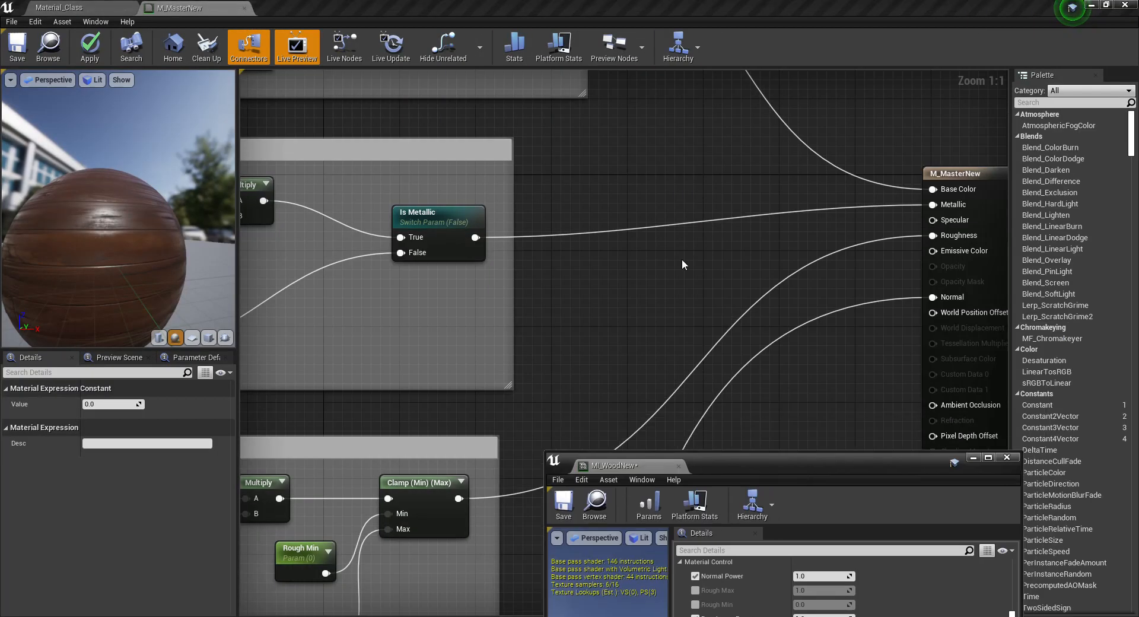
{"action": "scroll", "coordinate": [641, 270], "scroll_direction": "down", "scroll_amount": 6}
{"action": "right_click_drag", "start_coordinate": [602, 280], "coordinate": [711, 231]}
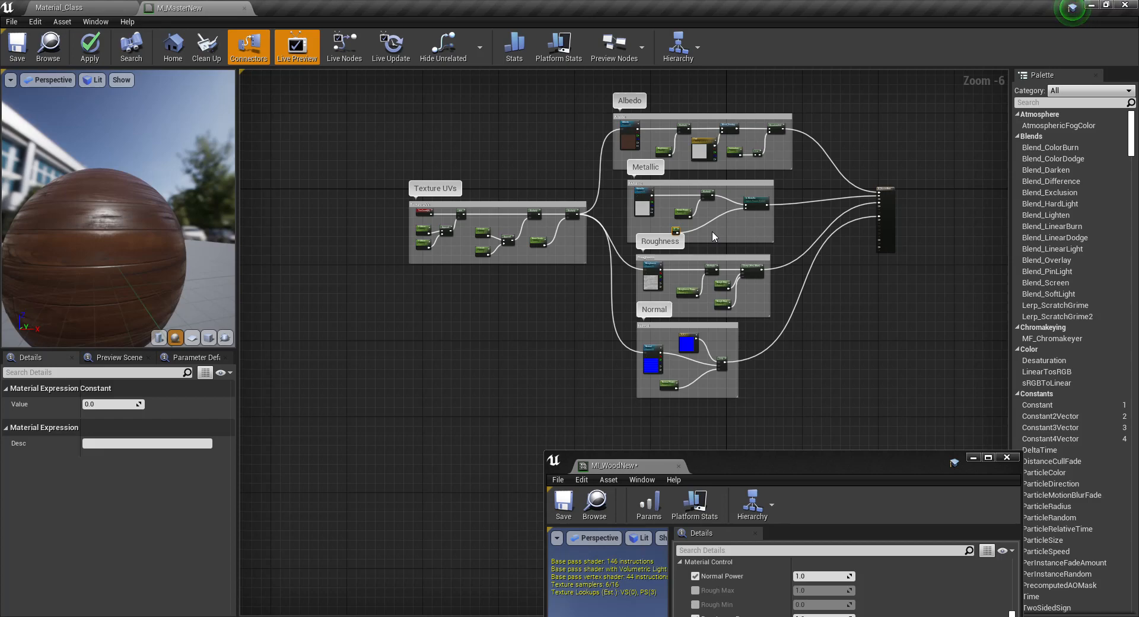
{"action": "right_click_drag", "start_coordinate": [558, 270], "coordinate": [513, 276]}
{"action": "scroll", "coordinate": [582, 290], "scroll_direction": "up", "scroll_amount": 2}
{"action": "scroll", "coordinate": [482, 334], "scroll_direction": "down", "scroll_amount": 2}
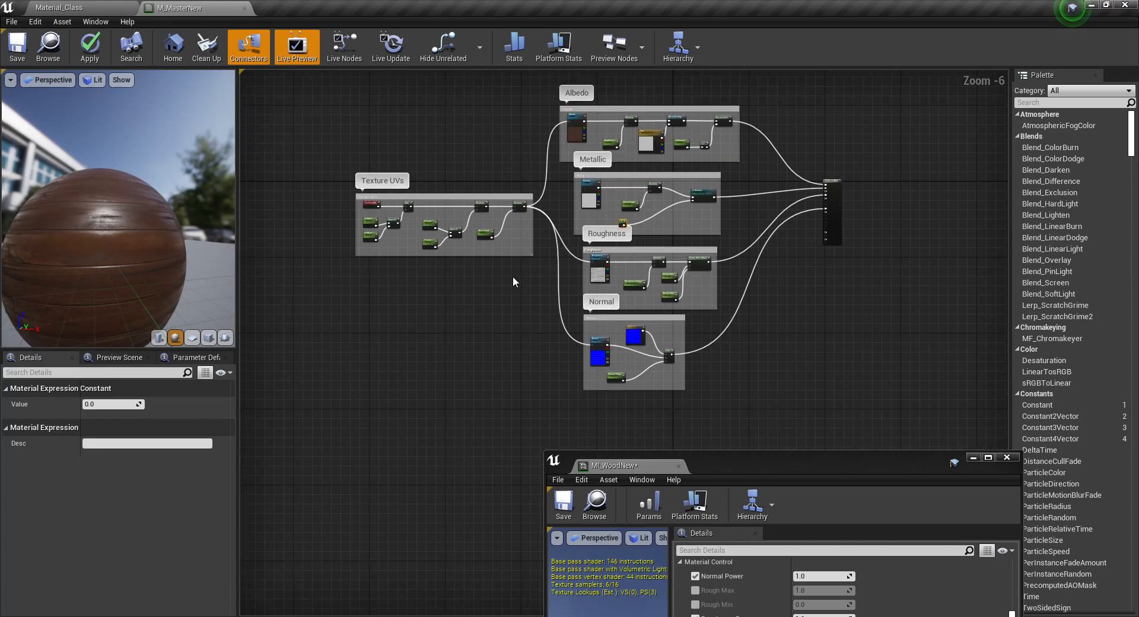
{"action": "left_click_drag", "start_coordinate": [502, 200], "coordinate": [488, 252]}
Widen the Normal comment box to the right so it leaves more space beyond the Lerp node.
{"action": "scroll", "coordinate": [633, 353], "scroll_direction": "up", "scroll_amount": 4}
{"action": "right_click_drag", "start_coordinate": [632, 353], "coordinate": [567, 260]}
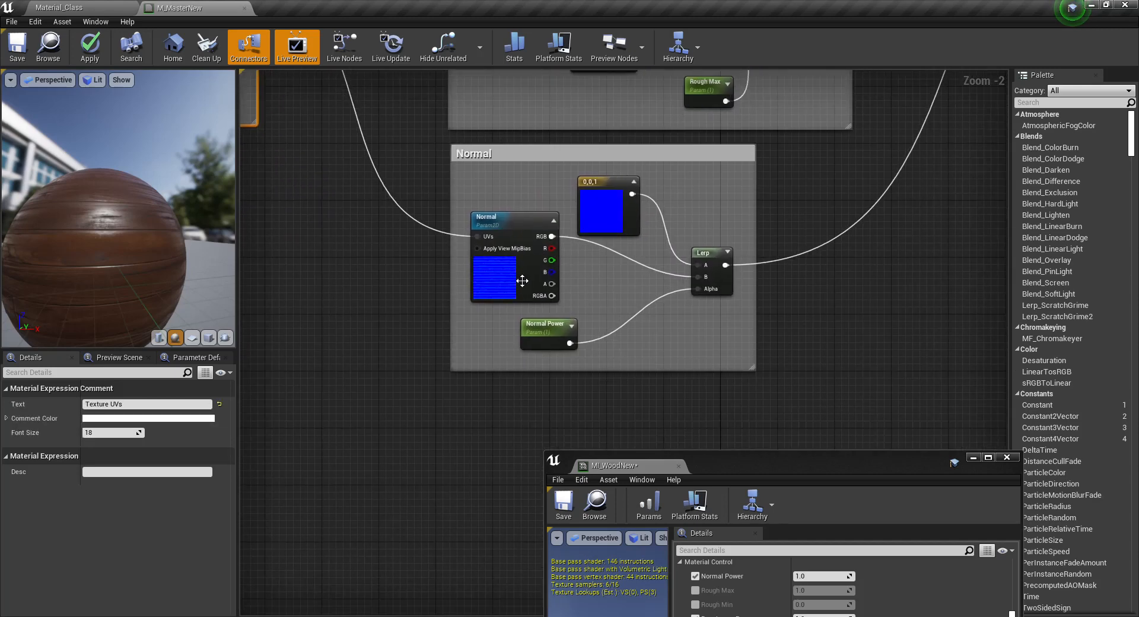
{"action": "left_click_drag", "start_coordinate": [756, 233], "coordinate": [868, 220]}
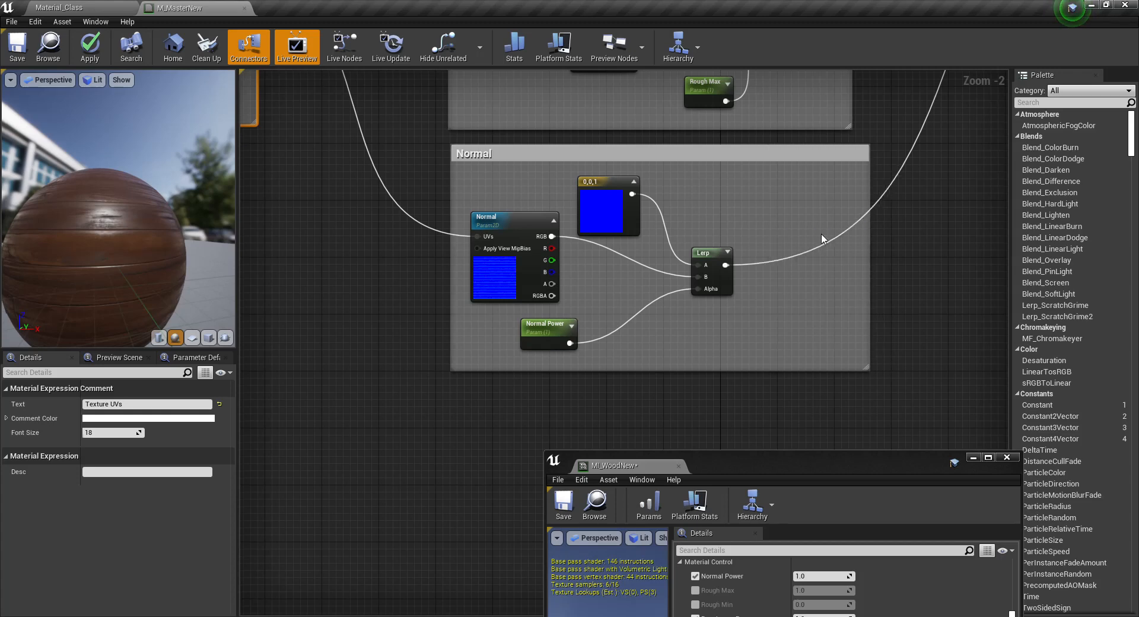
Move the Texture UVs comment group slightly up and further left of the texture groups.
{"action": "scroll", "coordinate": [821, 239], "scroll_direction": "down", "scroll_amount": 3}
{"action": "right_click_drag", "start_coordinate": [759, 220], "coordinate": [812, 347]}
{"action": "left_click_drag", "start_coordinate": [505, 226], "coordinate": [477, 210]}
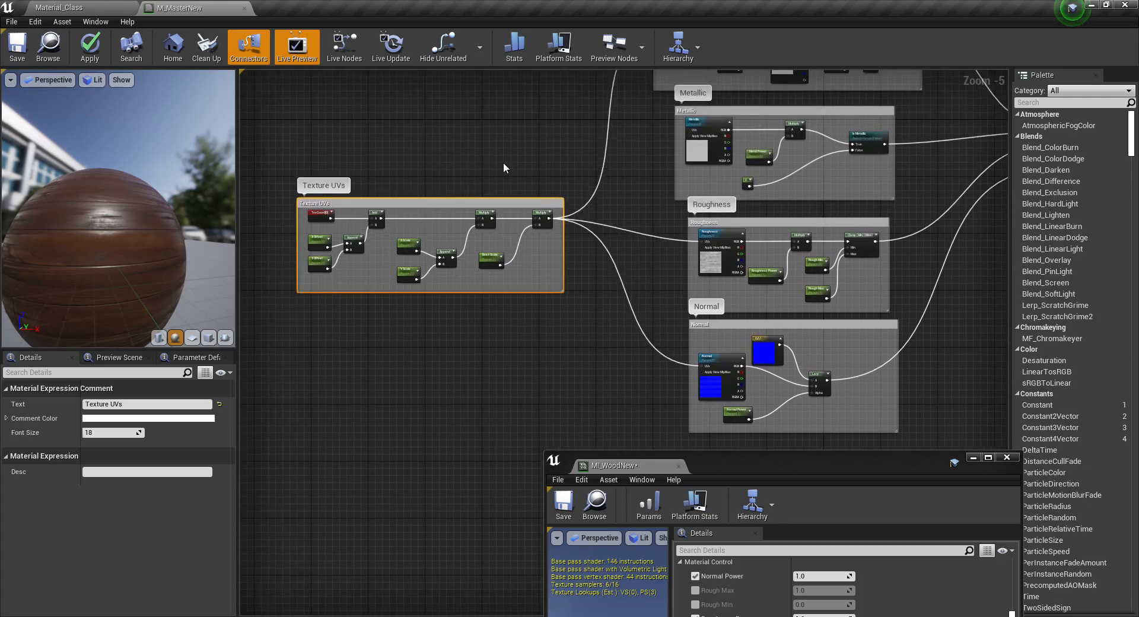
{"action": "right_click_drag", "start_coordinate": [503, 162], "coordinate": [567, 346]}
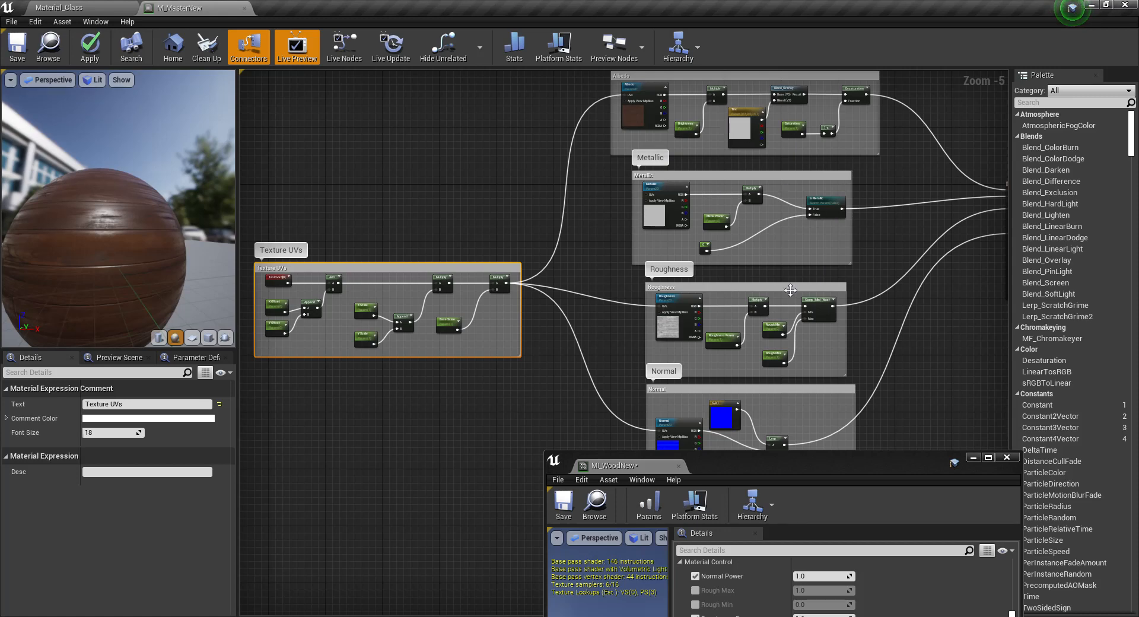
{"action": "right_click_drag", "start_coordinate": [575, 397], "coordinate": [627, 286]}
{"action": "right_click_drag", "start_coordinate": [666, 330], "coordinate": [521, 305]}
{"action": "scroll", "coordinate": [682, 330], "scroll_direction": "up", "scroll_amount": 3}
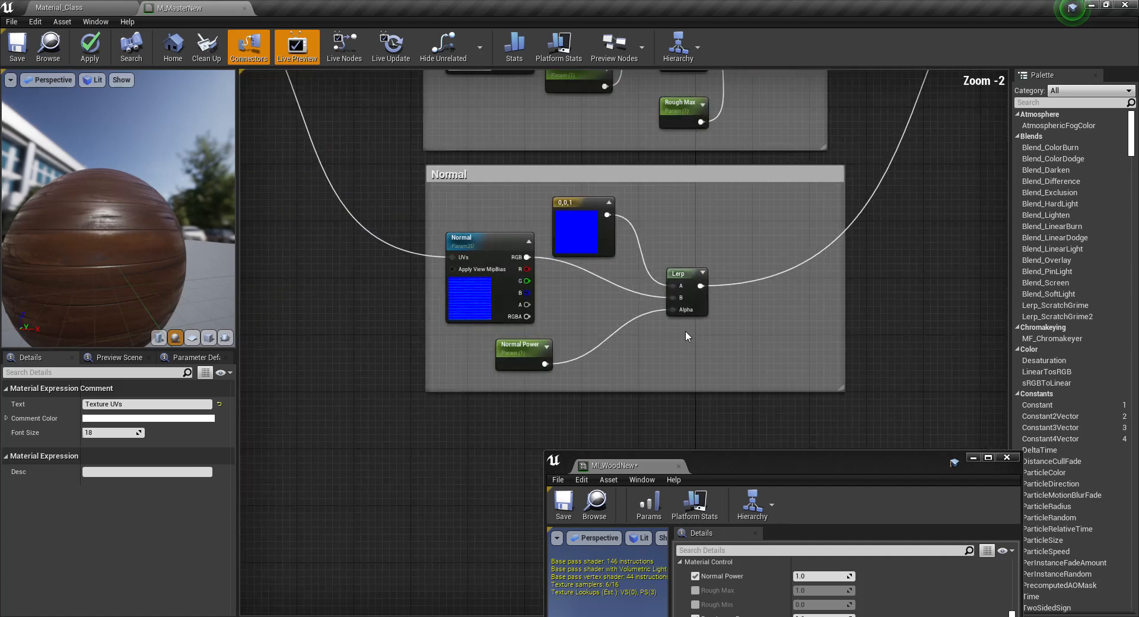
Try a BlendAngleCorrectedNormals node beside the Lerp in the Normal group, and delete it.
{"action": "left_click_drag", "start_coordinate": [875, 396], "coordinate": [843, 387]}
{"action": "right_click", "coordinate": [753, 338]}
{"action": "left_click", "coordinate": [744, 306]}
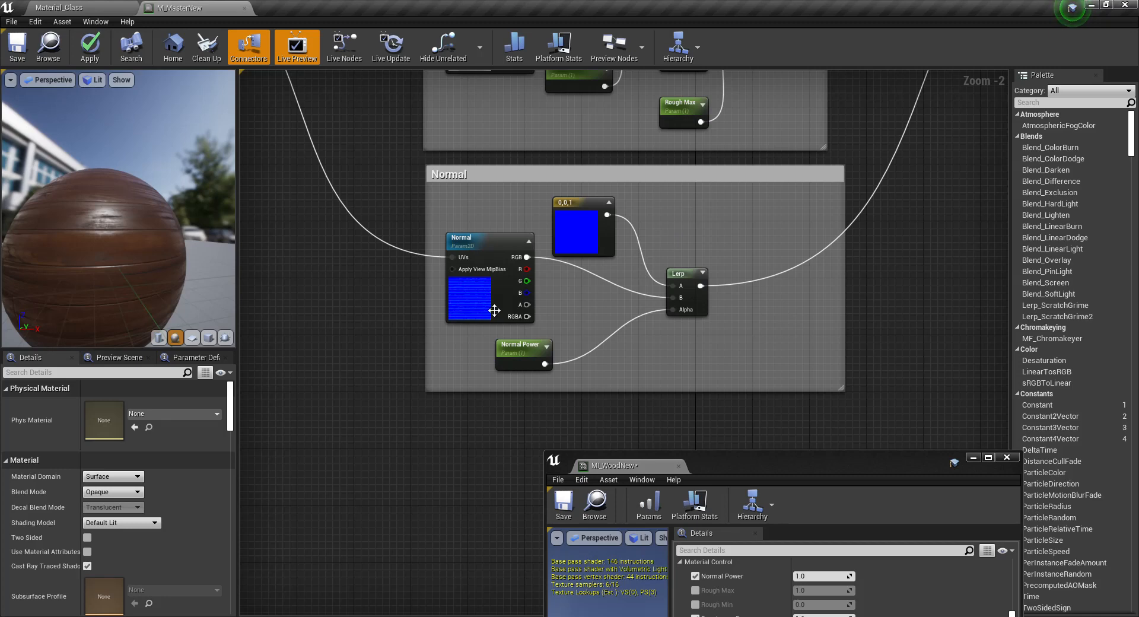
{"action": "right_click", "coordinate": [764, 310]}
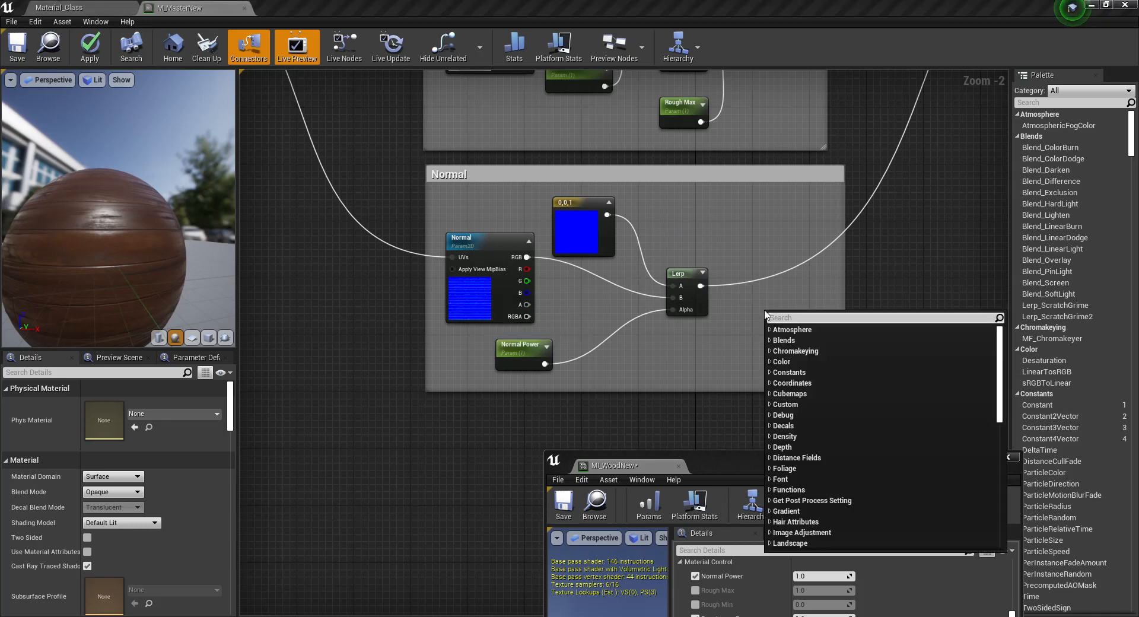
{"action": "type", "text": "bl"}
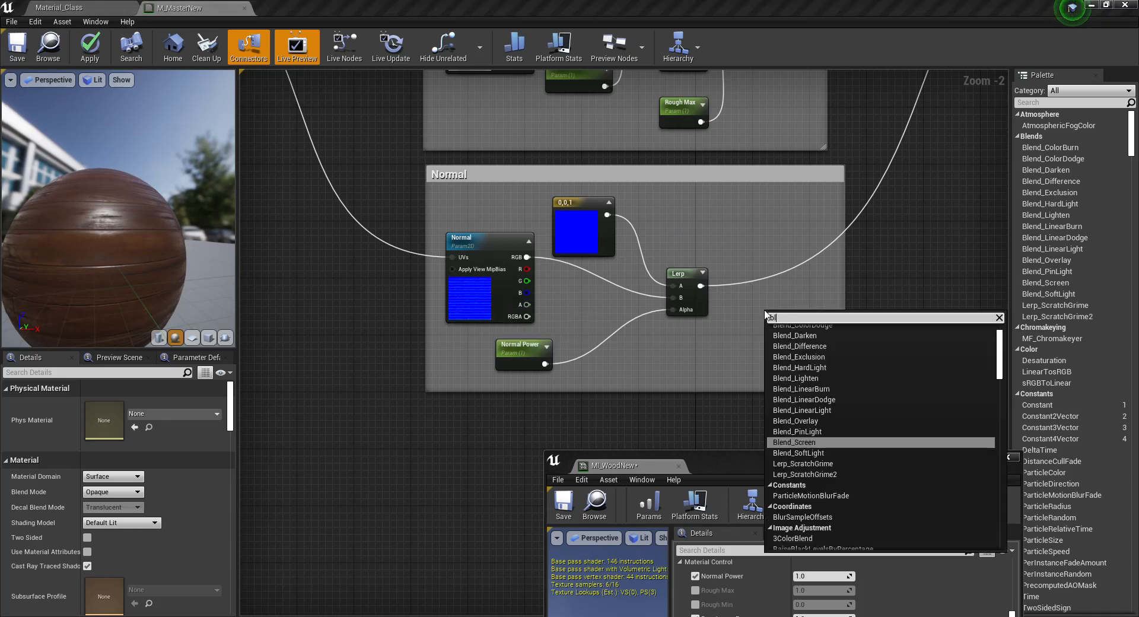
{"action": "type", "text": "end no"}
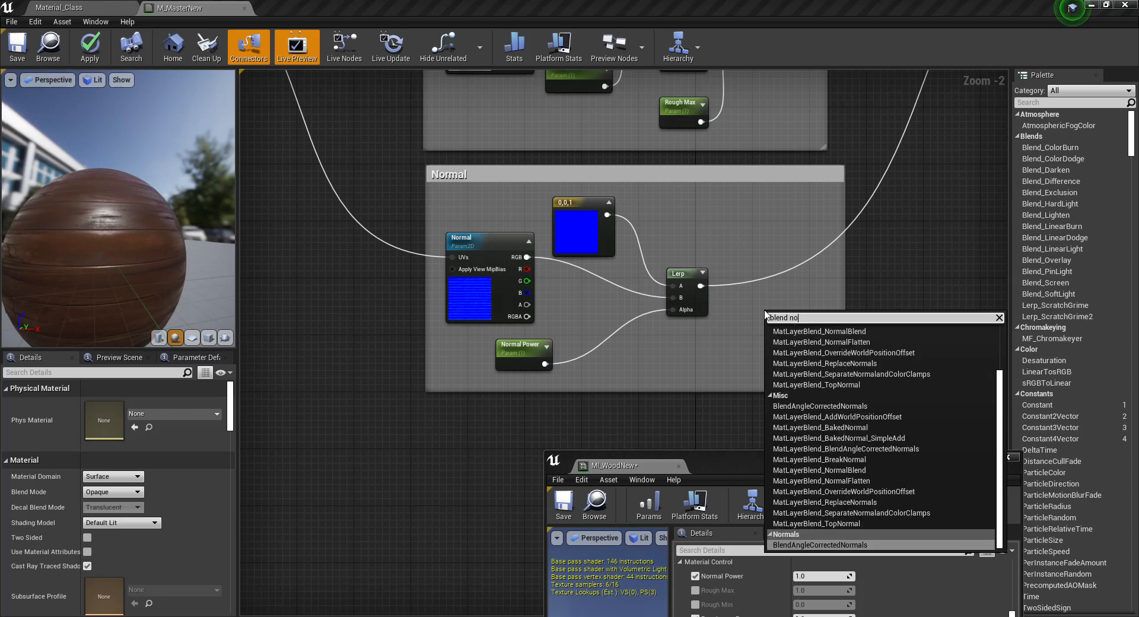
{"action": "type", "text": "rm"}
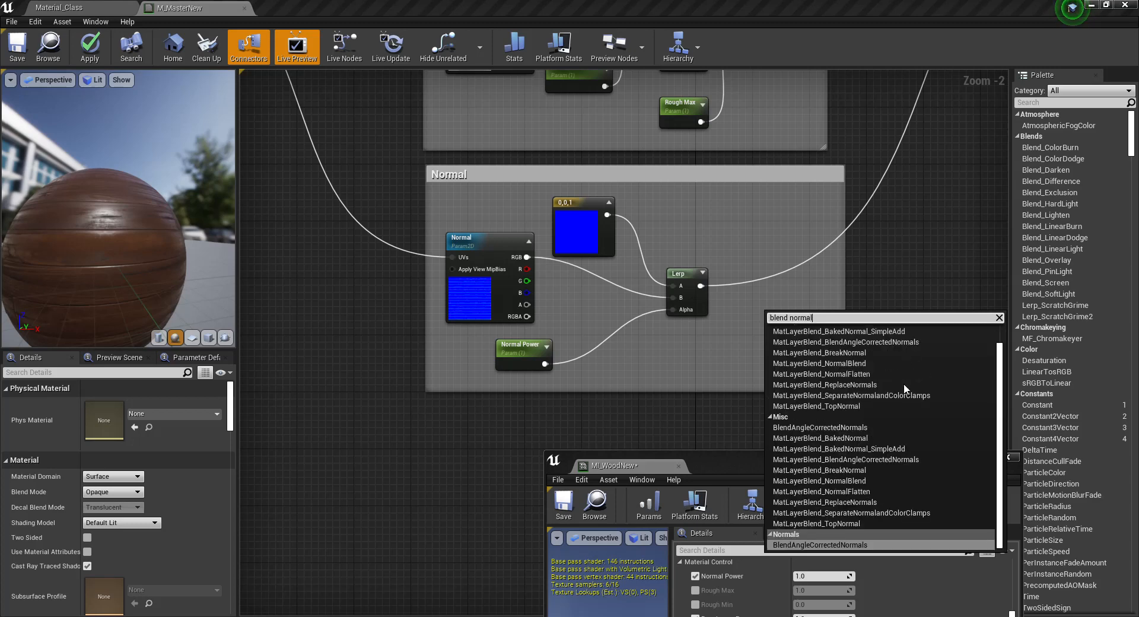
{"action": "type", "text": "al"}
{"action": "key", "text": "Return"}
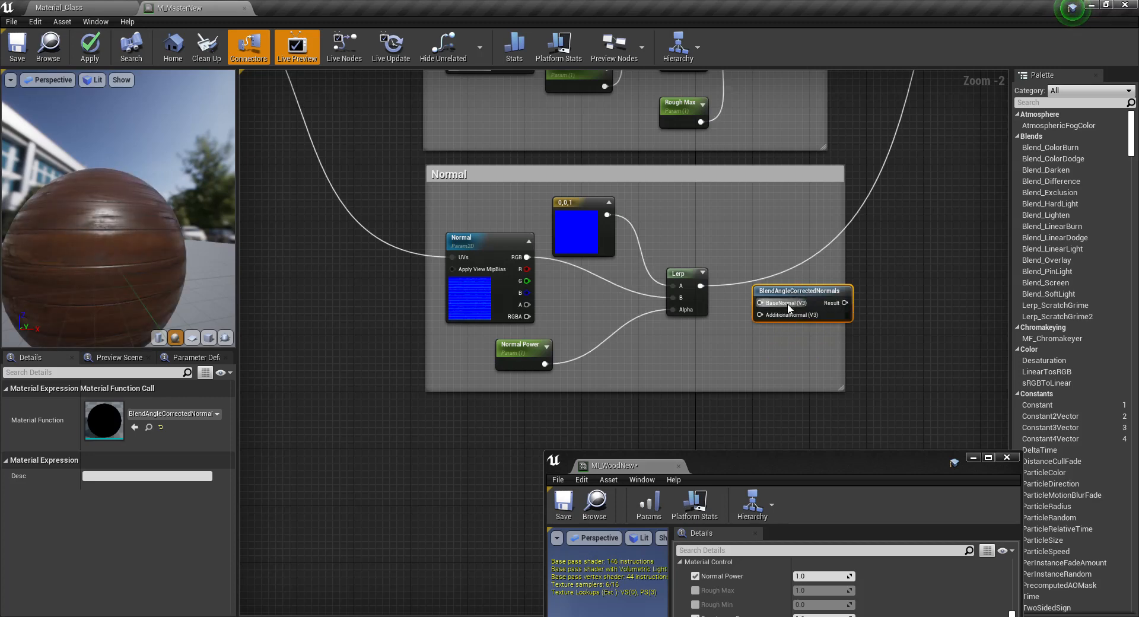
{"action": "left_click", "coordinate": [838, 264]}
{"action": "left_click_drag", "start_coordinate": [815, 292], "coordinate": [783, 309]}
{"action": "key", "text": "Delete"}
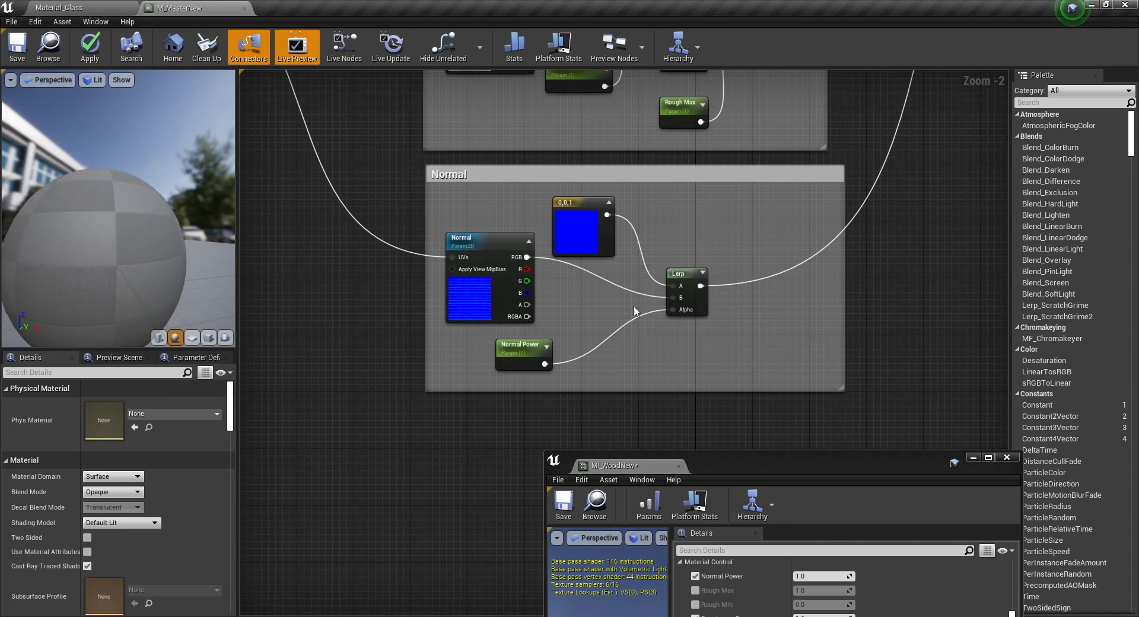
Open the M_Test material from the Material_Class Materials folder.
{"action": "scroll", "coordinate": [634, 305], "scroll_direction": "down", "scroll_amount": 7}
{"action": "scroll", "coordinate": [589, 270], "scroll_direction": "up", "scroll_amount": 6}
{"action": "right_click_drag", "start_coordinate": [575, 147], "coordinate": [571, 232]}
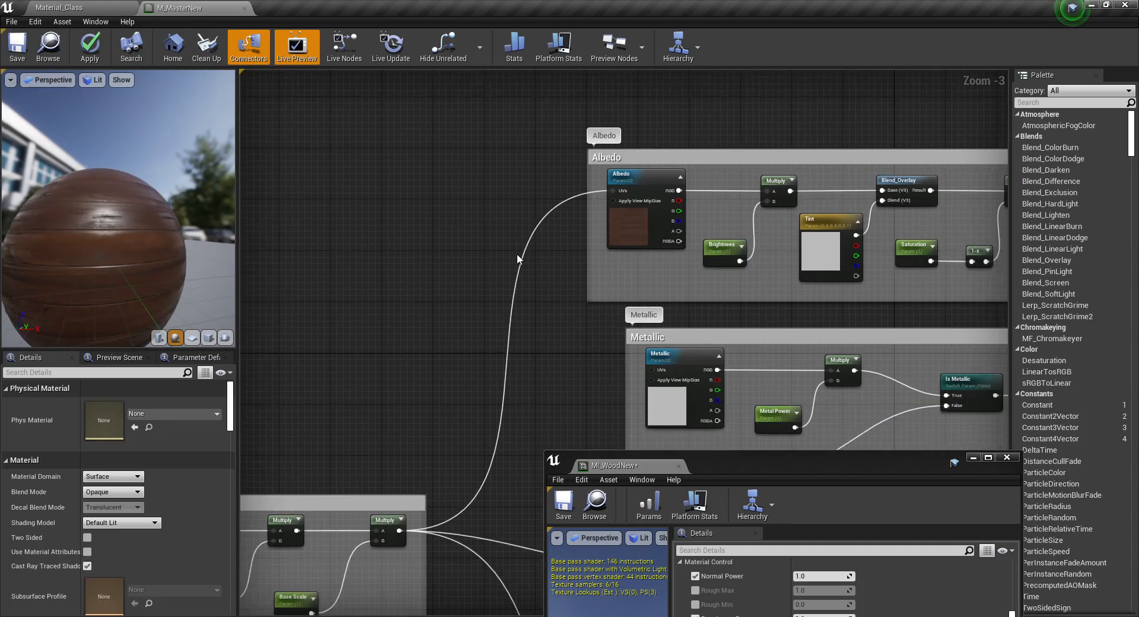
{"action": "scroll", "coordinate": [504, 196], "scroll_direction": "down", "scroll_amount": 4}
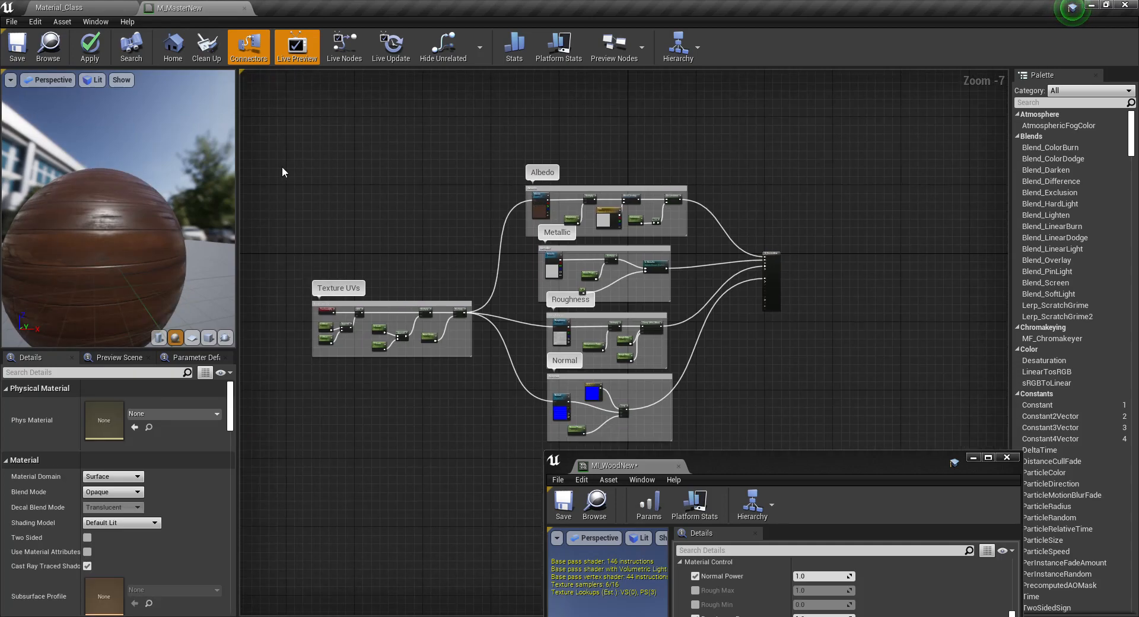
{"action": "left_click", "coordinate": [64, 7]}
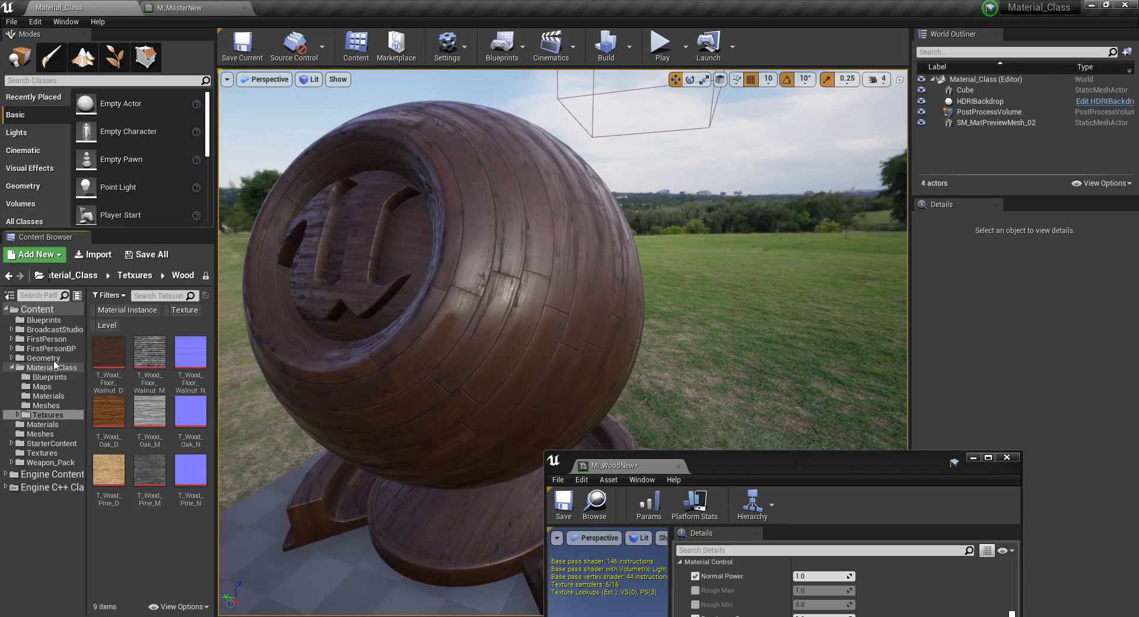
{"action": "left_click", "coordinate": [48, 396]}
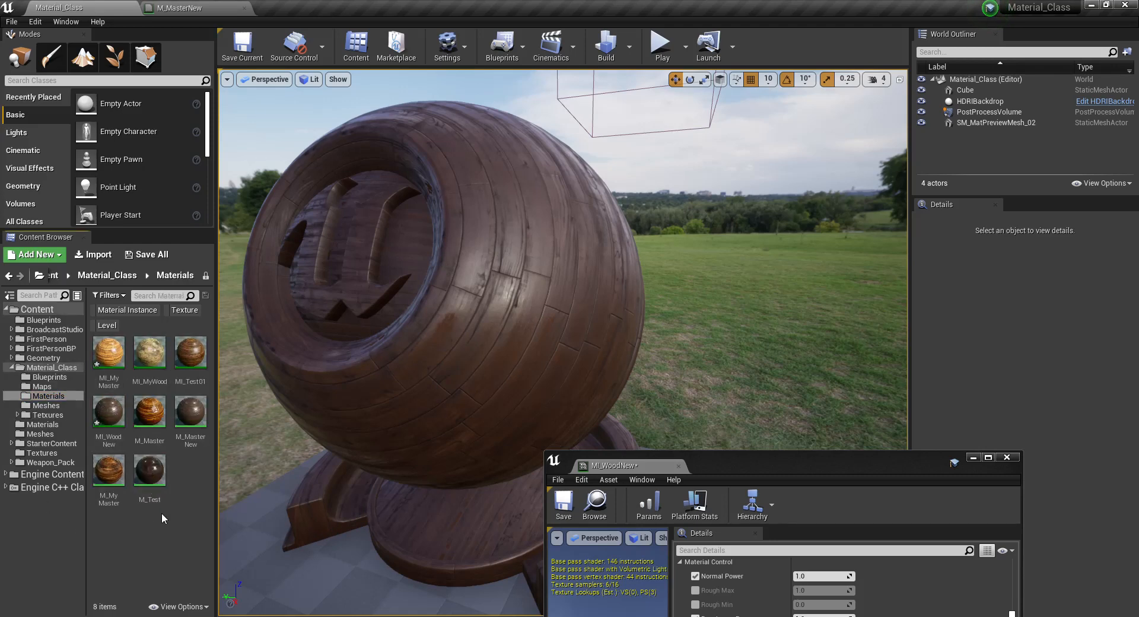
{"action": "double_click", "coordinate": [149, 472]}
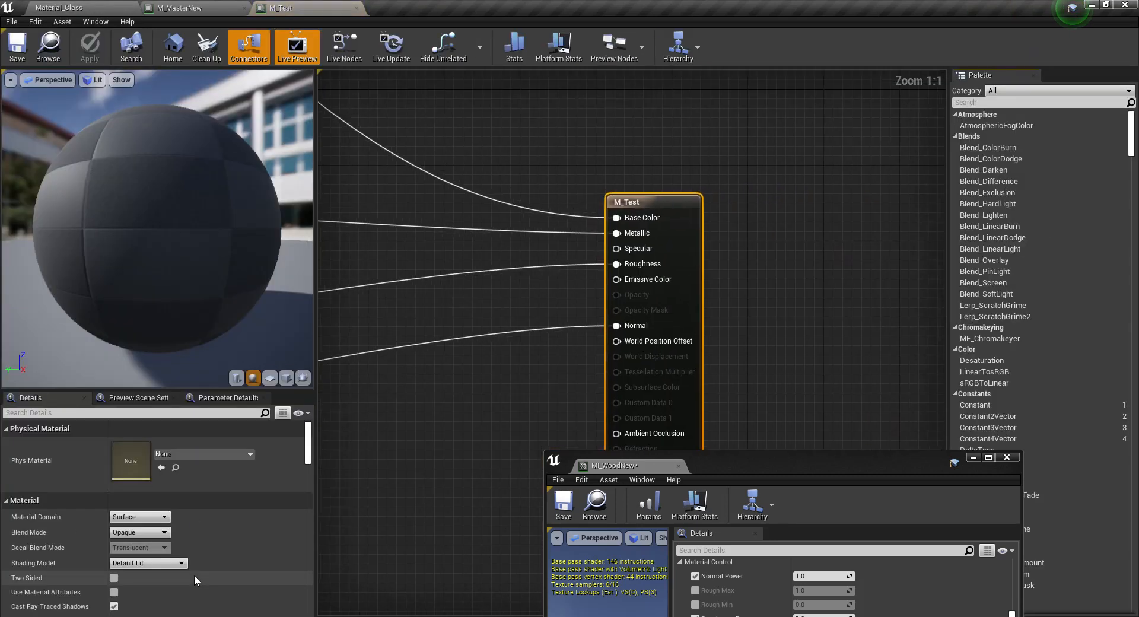
Copy M_Test's macro variation network, from its texture coordinate to the final Add, together with the Multiply that follows Blend_Overlay.
{"action": "right_click_drag", "start_coordinate": [466, 403], "coordinate": [741, 358]}
{"action": "scroll", "coordinate": [536, 326], "scroll_direction": "down", "scroll_amount": 7}
{"action": "right_click_drag", "start_coordinate": [456, 295], "coordinate": [621, 308]}
{"action": "right_click_drag", "start_coordinate": [366, 254], "coordinate": [596, 282]}
{"action": "left_click_drag", "start_coordinate": [405, 155], "coordinate": [721, 286]}
{"action": "scroll", "coordinate": [698, 258], "scroll_direction": "up", "scroll_amount": 4}
{"action": "right_click_drag", "start_coordinate": [831, 310], "coordinate": [564, 268]}
{"action": "right_click_drag", "start_coordinate": [625, 287], "coordinate": [608, 262]}
{"action": "scroll", "coordinate": [611, 250], "scroll_direction": "up", "scroll_amount": 1}
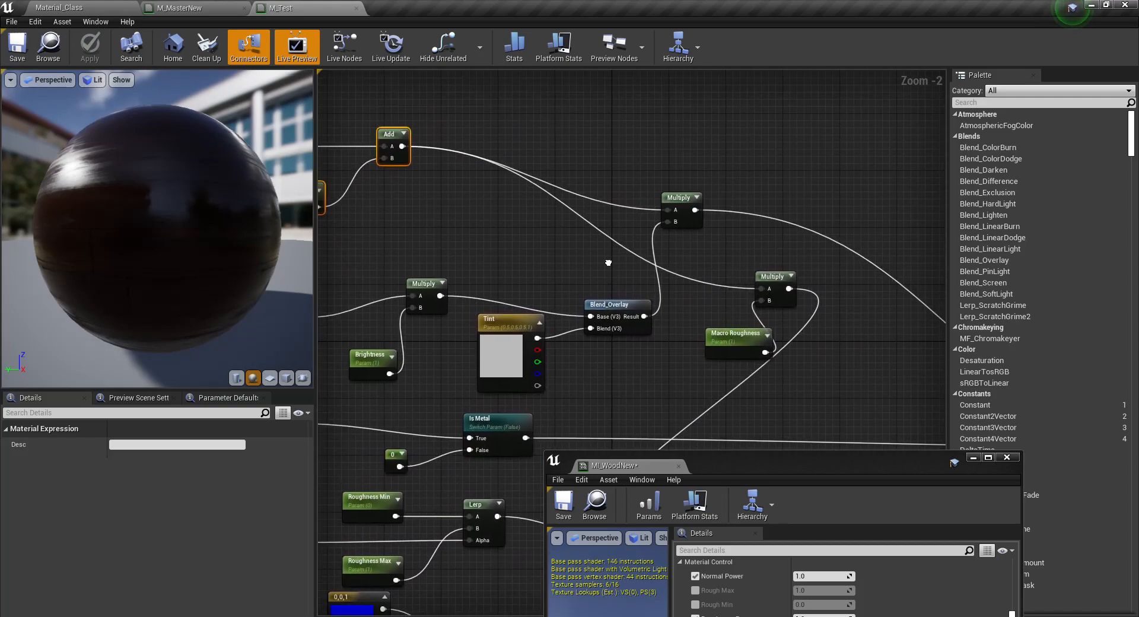
{"action": "left_click", "coordinate": [693, 196], "text": "shift"}
{"action": "right_click_drag", "start_coordinate": [714, 372], "coordinate": [739, 328]}
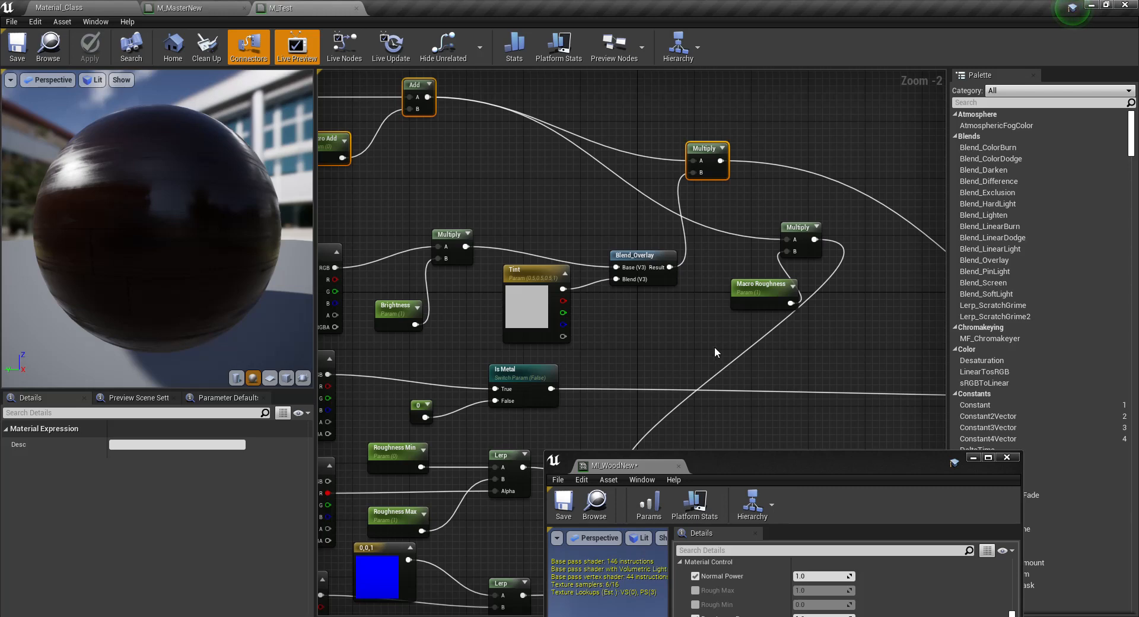
Paste the copied macro variation nodes into the M_MasterNew graph and place them above the Albedo and Texture UVs groups.
{"action": "left_click", "coordinate": [215, 8]}
{"action": "right_click_drag", "start_coordinate": [509, 310], "coordinate": [651, 441]}
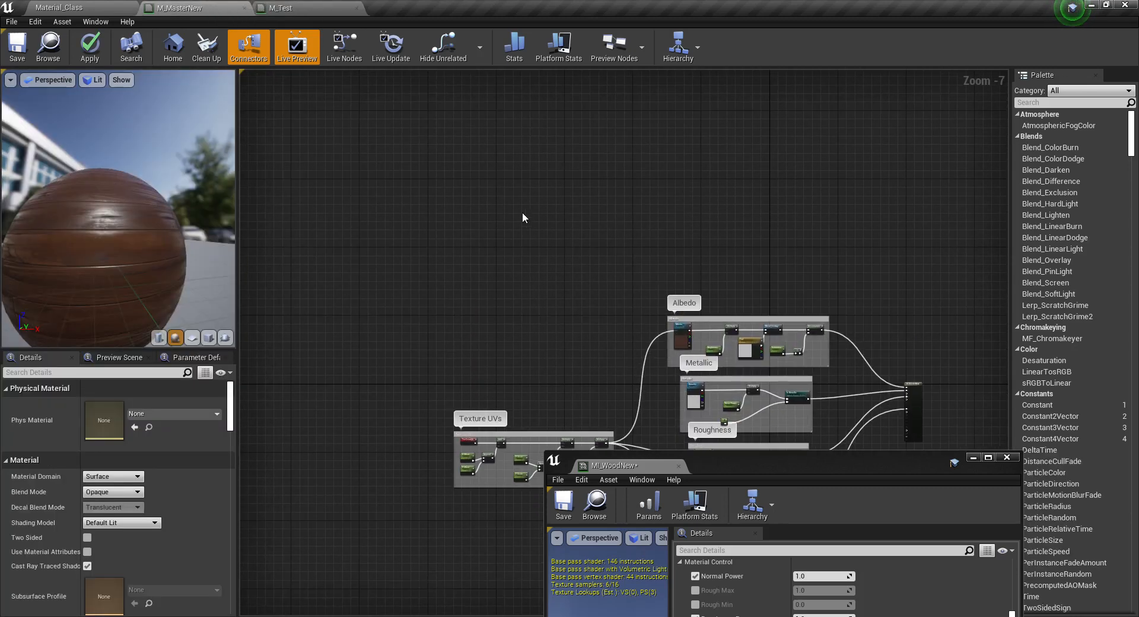
{"action": "right_click_drag", "start_coordinate": [478, 112], "coordinate": [486, 228]}
{"action": "key", "text": "ctrl+v"}
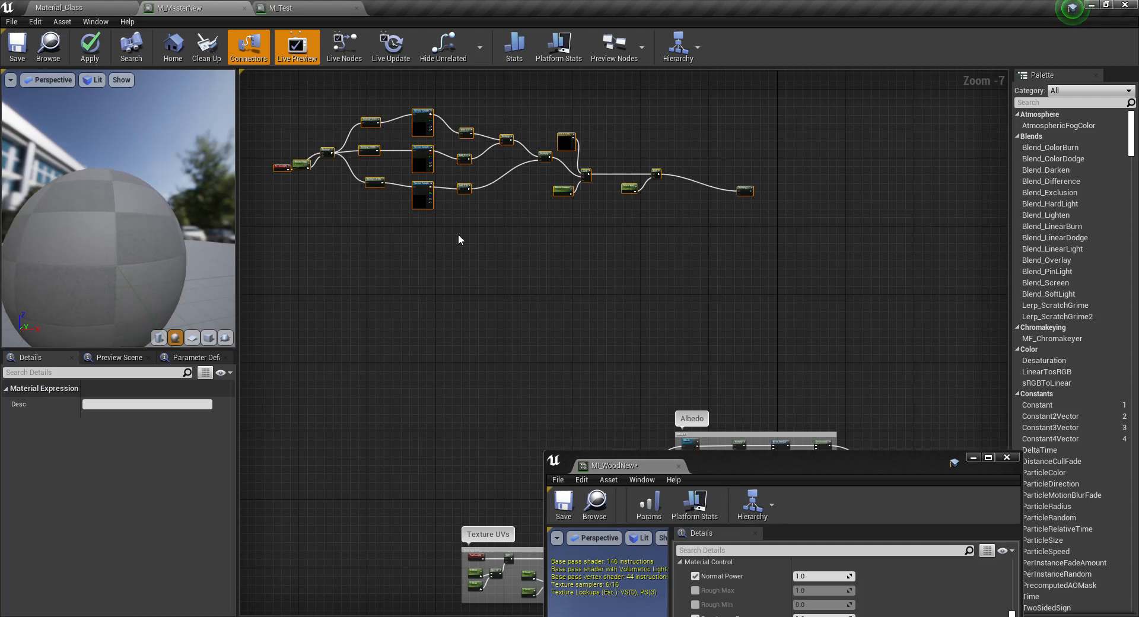
{"action": "left_click_drag", "start_coordinate": [422, 195], "coordinate": [493, 394]}
{"action": "right_click_drag", "start_coordinate": [555, 377], "coordinate": [500, 153]}
{"action": "scroll", "coordinate": [696, 177], "scroll_direction": "up", "scroll_amount": 2}
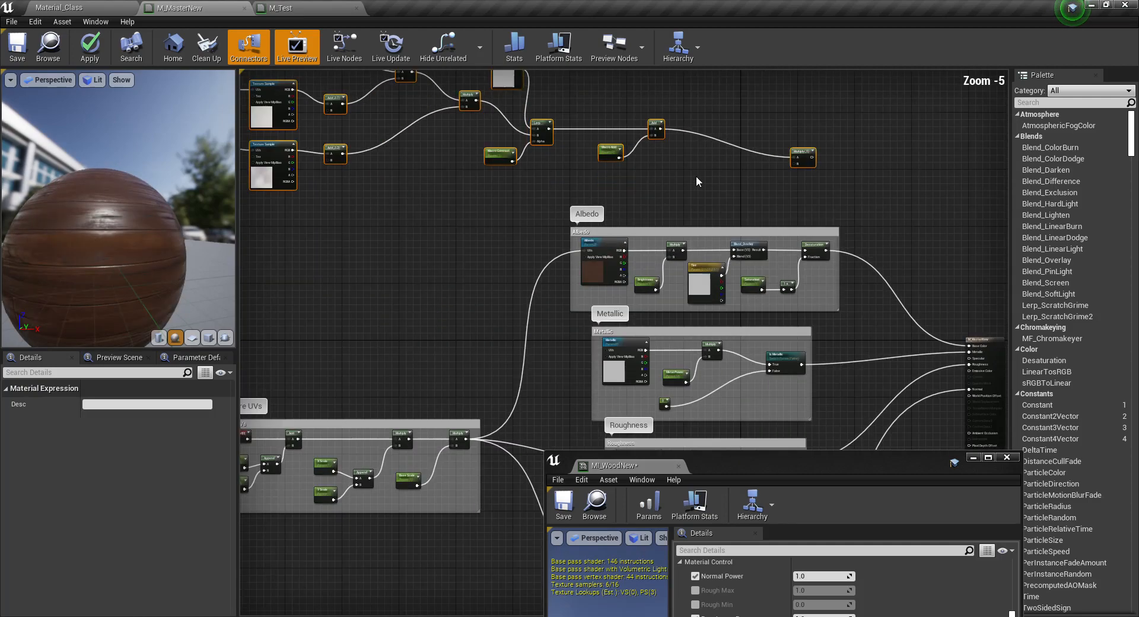
Set Const B to 0.02 on the Multiply node feeding the middle macro variation Texture Sample.
{"action": "scroll", "coordinate": [698, 183], "scroll_direction": "up", "scroll_amount": 2}
{"action": "right_click_drag", "start_coordinate": [720, 210], "coordinate": [1006, 287]}
{"action": "right_click_drag", "start_coordinate": [473, 285], "coordinate": [700, 365]}
{"action": "right_click_drag", "start_coordinate": [351, 284], "coordinate": [434, 353]}
{"action": "left_click", "coordinate": [691, 178]}
{"action": "right_click_drag", "start_coordinate": [594, 247], "coordinate": [583, 198]}
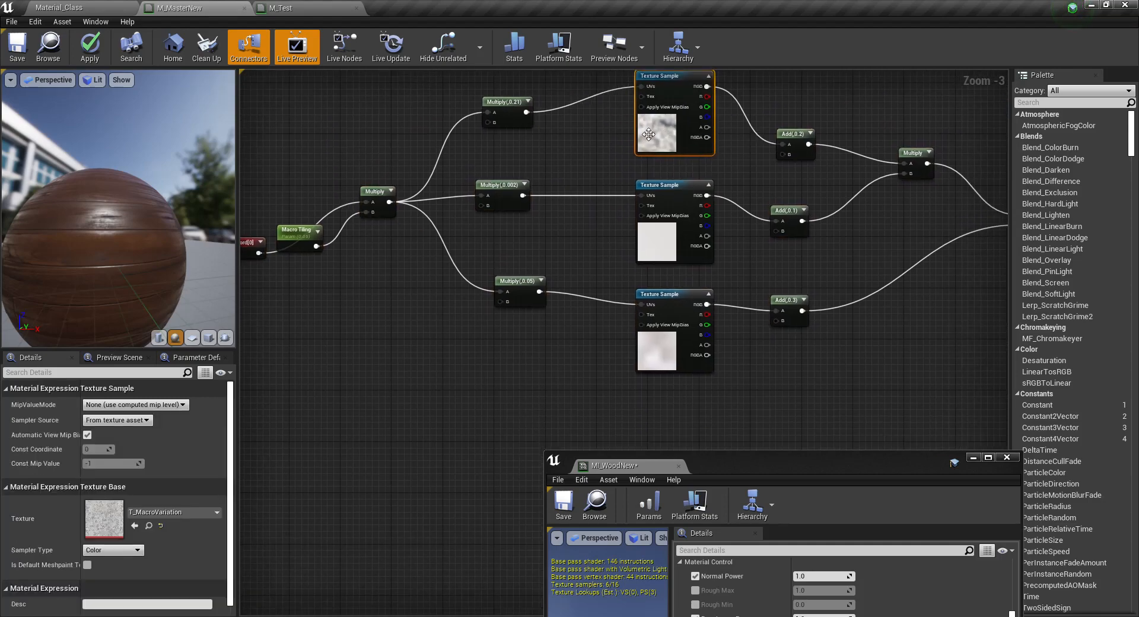
{"action": "left_click", "coordinate": [660, 255]}
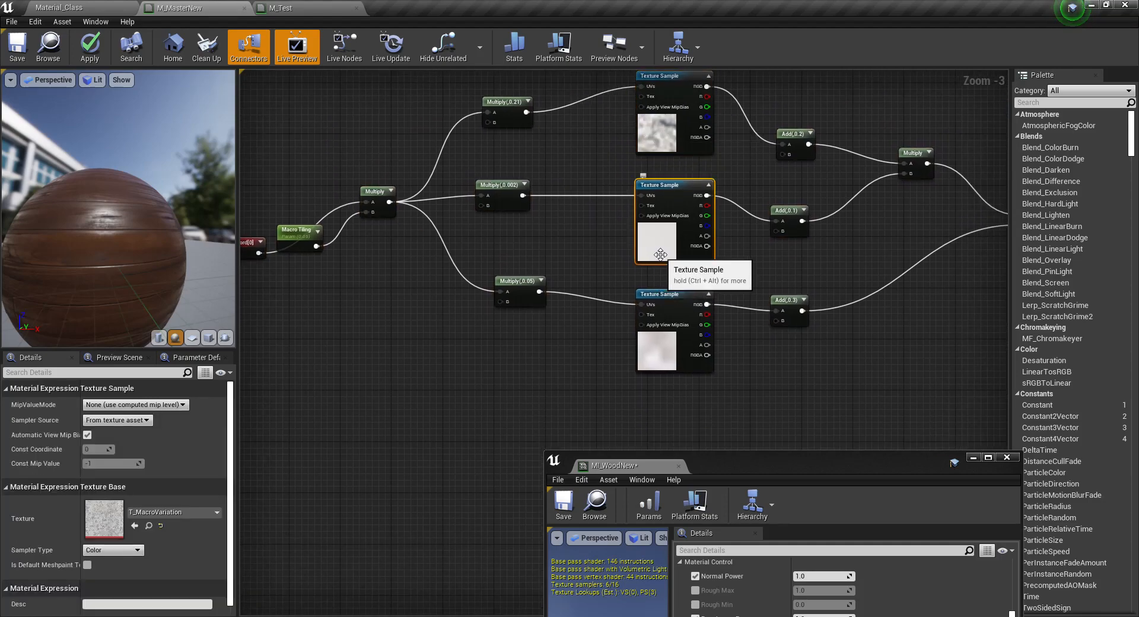
{"action": "left_click", "coordinate": [504, 205]}
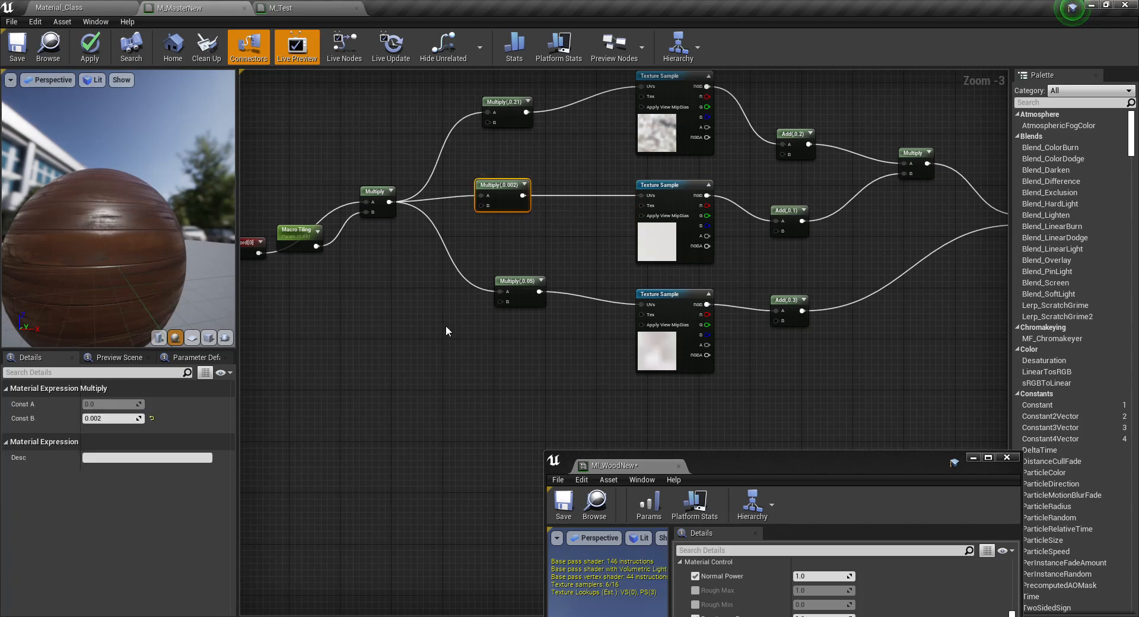
{"action": "left_click", "coordinate": [116, 419]}
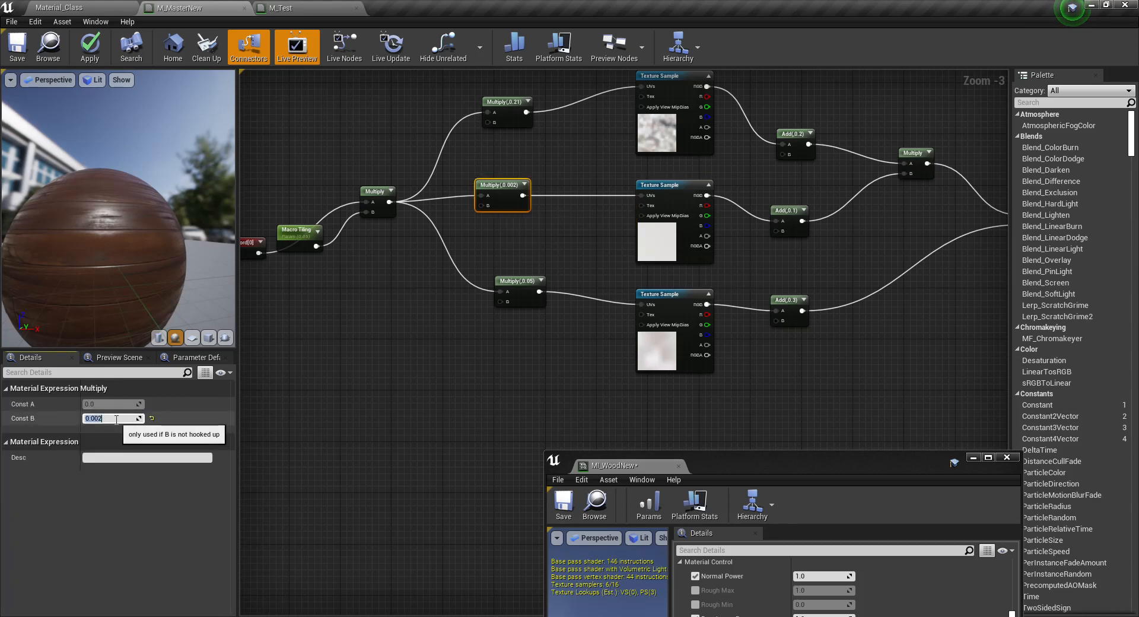
{"action": "key", "text": "Return"}
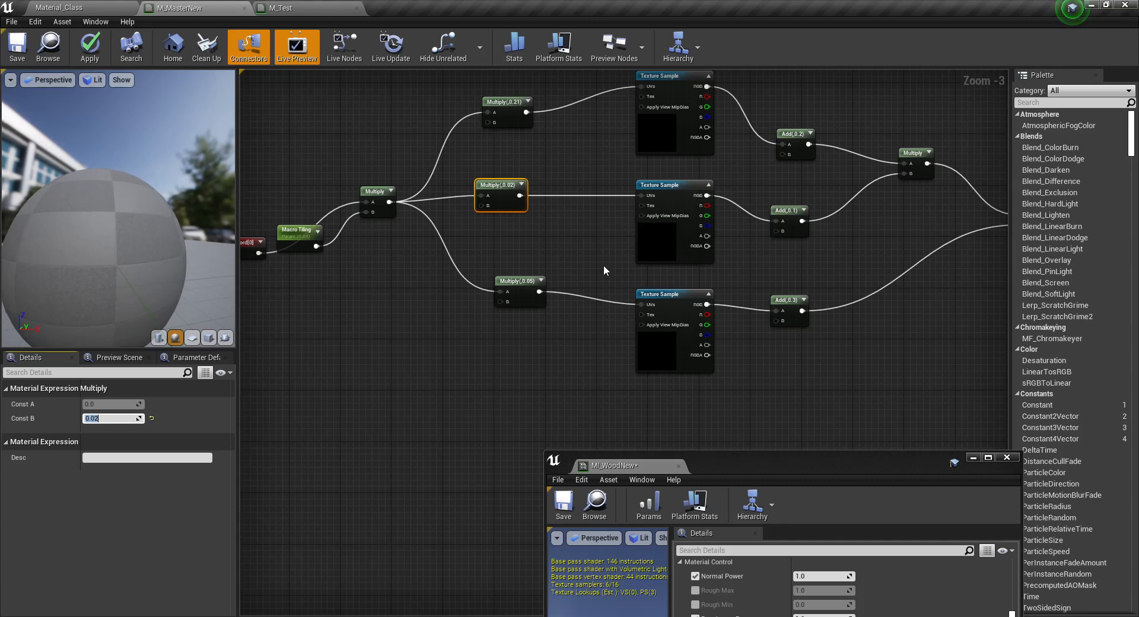
{"action": "right_click_drag", "start_coordinate": [605, 270], "coordinate": [563, 326]}
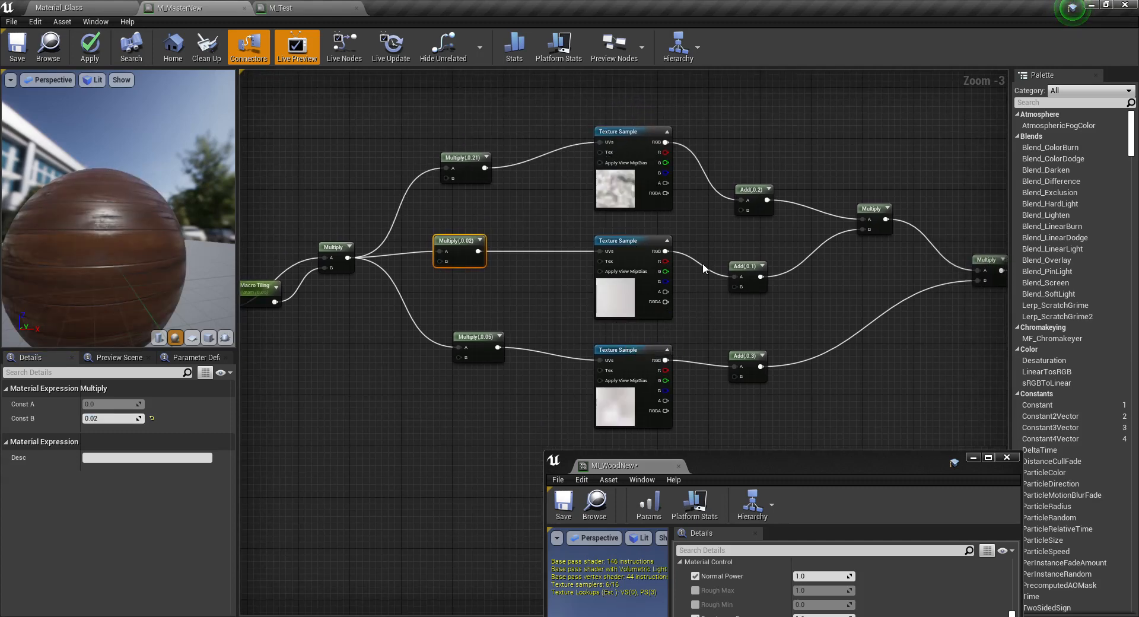
{"action": "scroll", "coordinate": [626, 281], "scroll_direction": "down", "scroll_amount": 2}
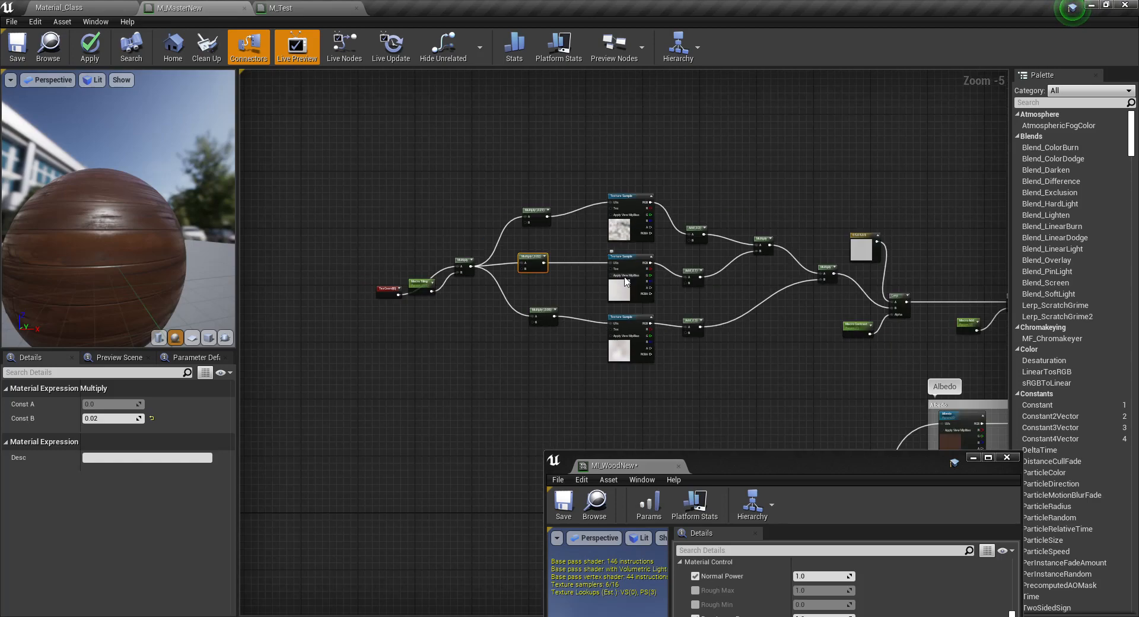
Move the Macro Tiling parameter below the TexCoord node and align TexCoord with the A input of the first Multiply.
{"action": "scroll", "coordinate": [499, 276], "scroll_direction": "up", "scroll_amount": 4}
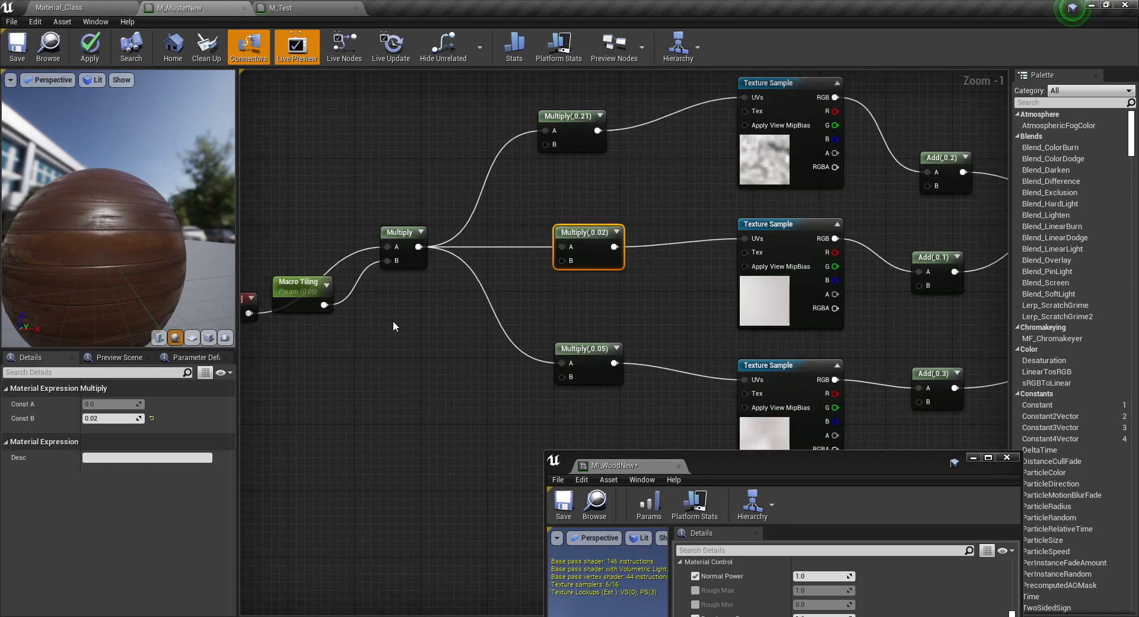
{"action": "right_click_drag", "start_coordinate": [393, 326], "coordinate": [546, 304]}
{"action": "left_click", "coordinate": [452, 261]}
{"action": "left_click_drag", "start_coordinate": [451, 261], "coordinate": [413, 334]}
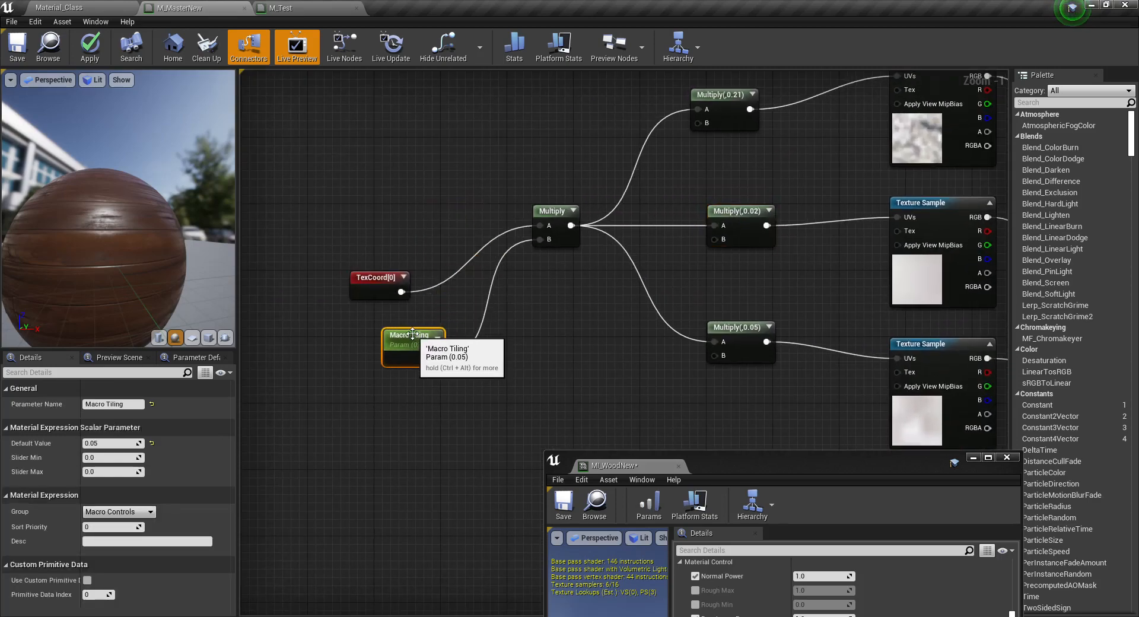
{"action": "left_click_drag", "start_coordinate": [381, 276], "coordinate": [431, 210]}
Examine the three UV-scaling Multiply nodes, the constants of the three Add nodes and how they are multiplied together, plus the preview sphere.
{"action": "right_click_drag", "start_coordinate": [670, 80], "coordinate": [509, 127]}
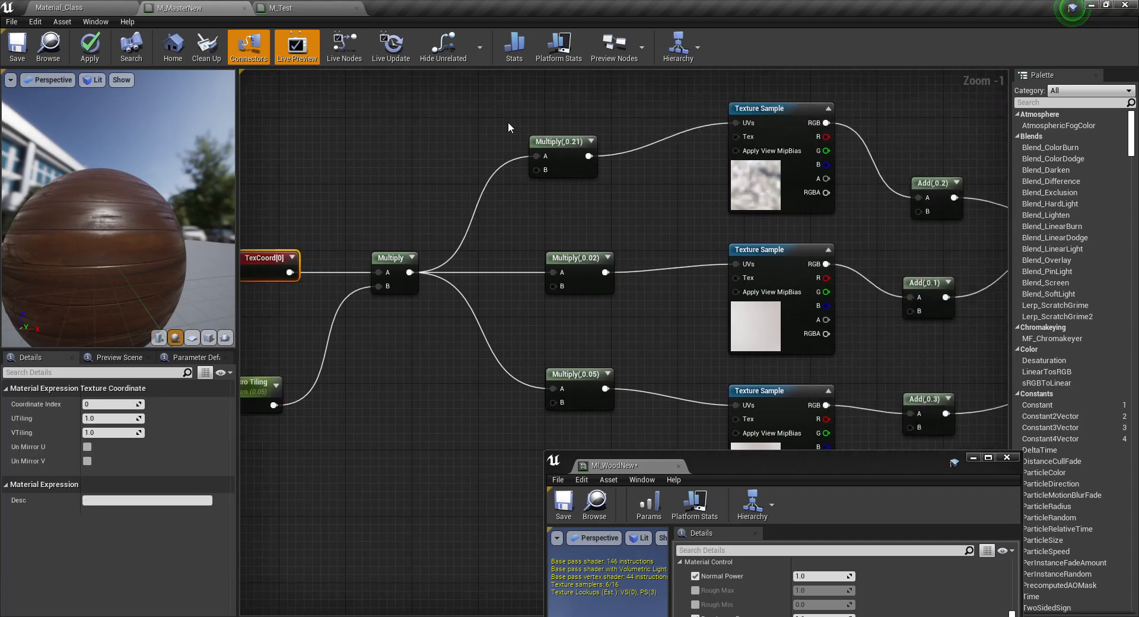
{"action": "left_click_drag", "start_coordinate": [509, 127], "coordinate": [609, 408]}
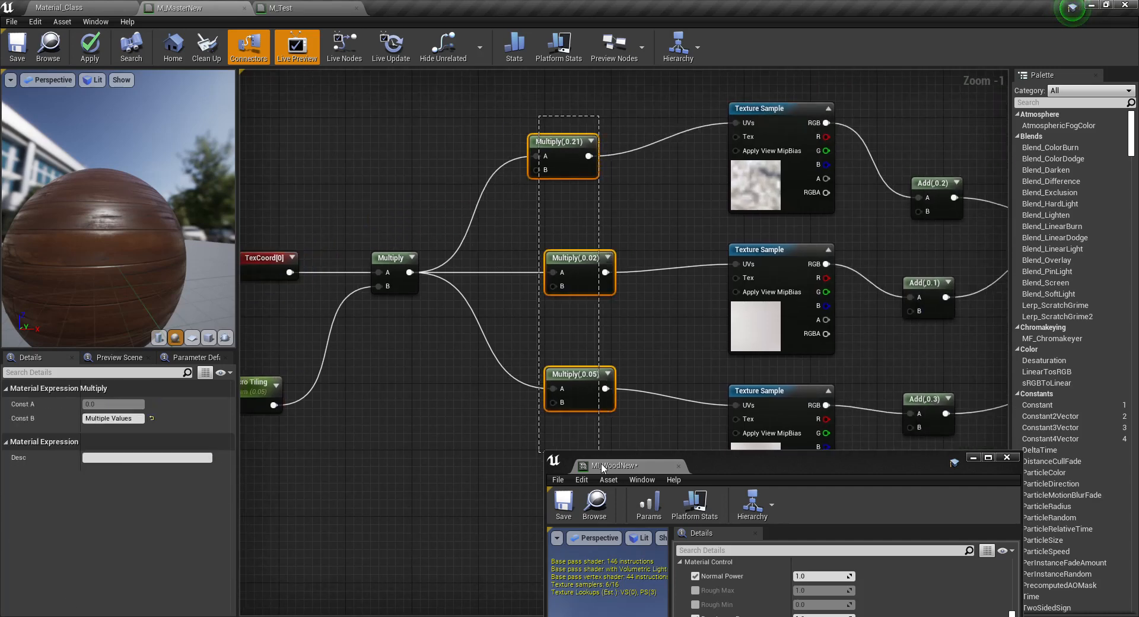
{"action": "right_click_drag", "start_coordinate": [712, 299], "coordinate": [389, 260]}
{"action": "left_click_drag", "start_coordinate": [579, 116], "coordinate": [663, 409]}
{"action": "right_click_drag", "start_coordinate": [775, 291], "coordinate": [612, 279]}
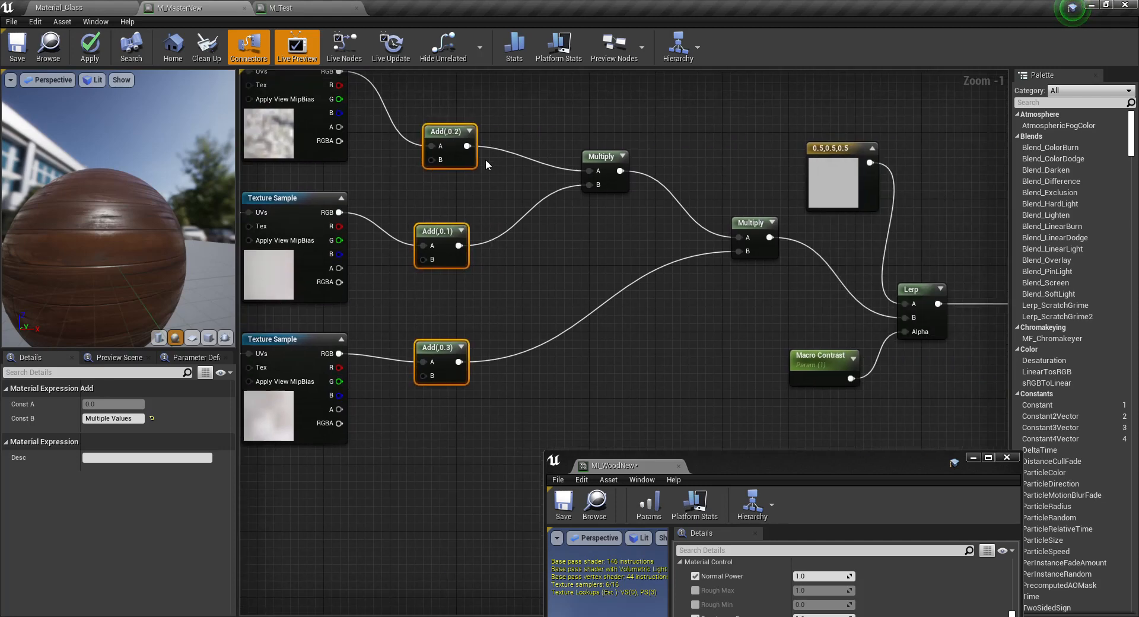
{"action": "left_click", "coordinate": [604, 151]}
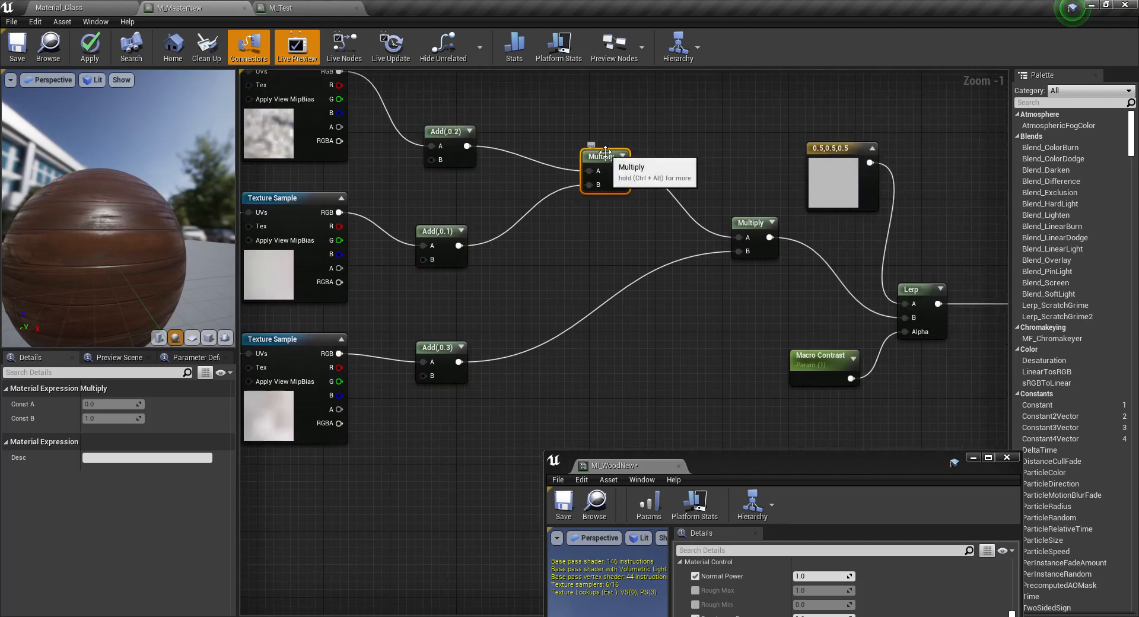
{"action": "left_click", "coordinate": [448, 159]}
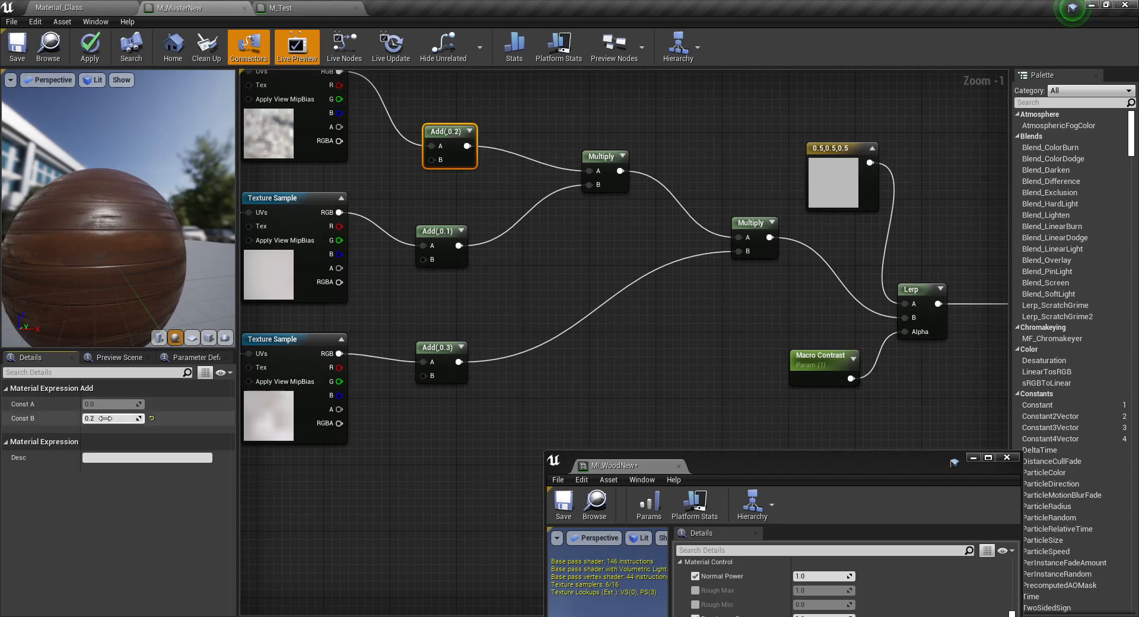
{"action": "left_click", "coordinate": [437, 348]}
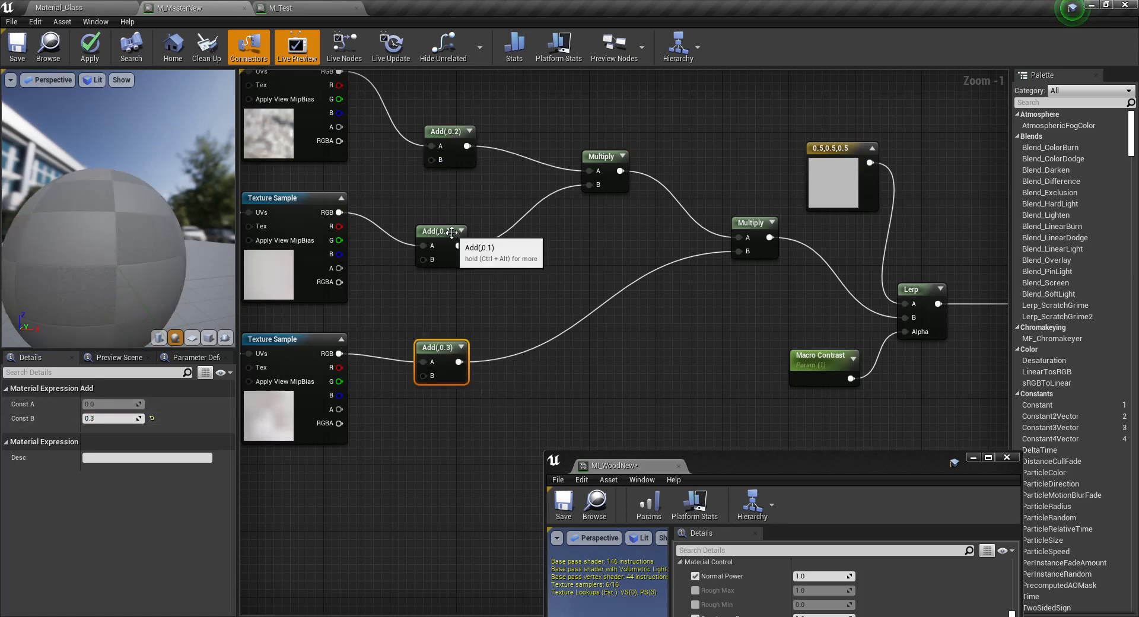
{"action": "left_click", "coordinate": [452, 232]}
{"action": "right_click_drag", "start_coordinate": [146, 254], "coordinate": [189, 333]}
{"action": "scroll", "coordinate": [133, 267], "scroll_direction": "up", "scroll_amount": 3}
Move the macro Lerp slightly right, raise Macro Contrast towards its Alpha input, and shift Macro Add left and slightly down.
{"action": "right_click_drag", "start_coordinate": [783, 309], "coordinate": [506, 281]}
{"action": "left_click", "coordinate": [632, 282]}
{"action": "left_click_drag", "start_coordinate": [623, 272], "coordinate": [640, 272]}
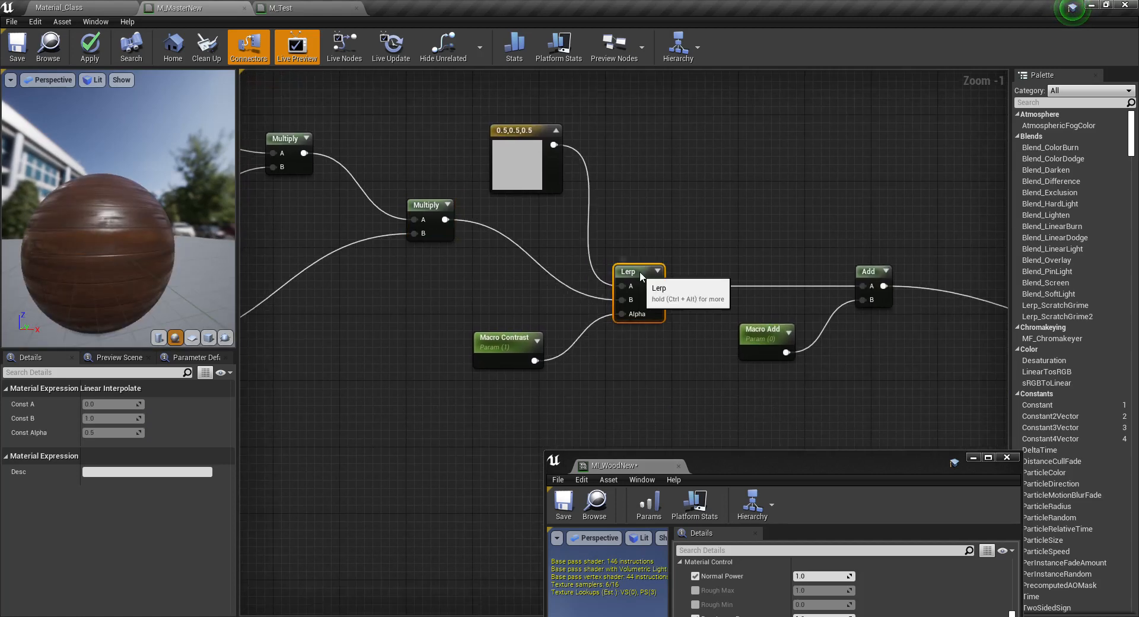
{"action": "left_click_drag", "start_coordinate": [527, 350], "coordinate": [518, 324]}
{"action": "right_click_drag", "start_coordinate": [517, 324], "coordinate": [377, 277]}
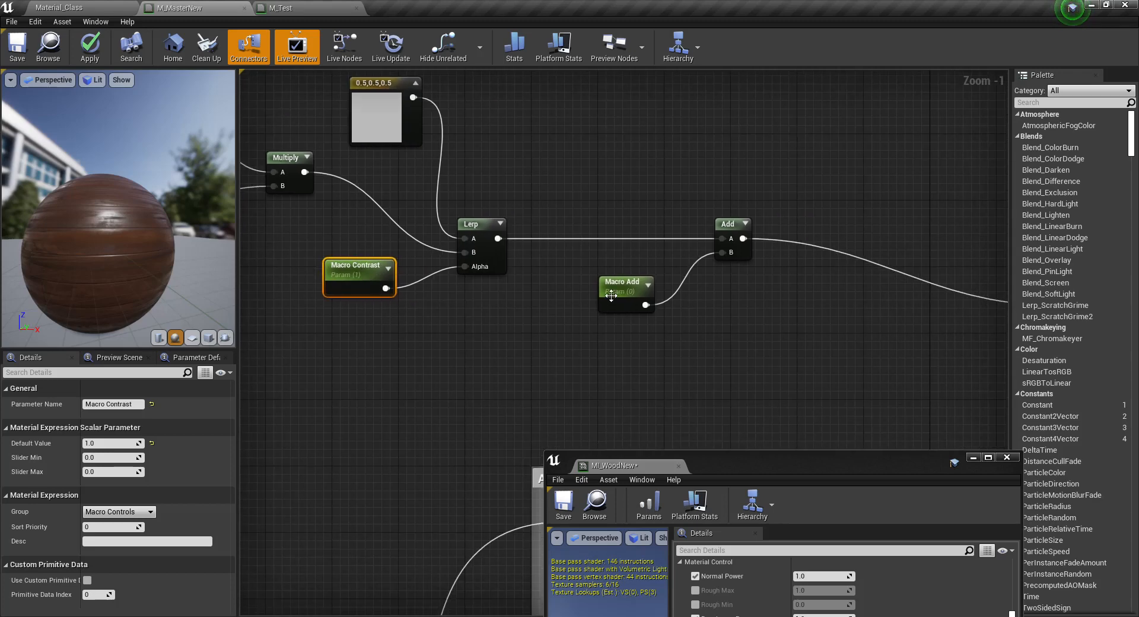
{"action": "left_click_drag", "start_coordinate": [635, 293], "coordinate": [585, 302]}
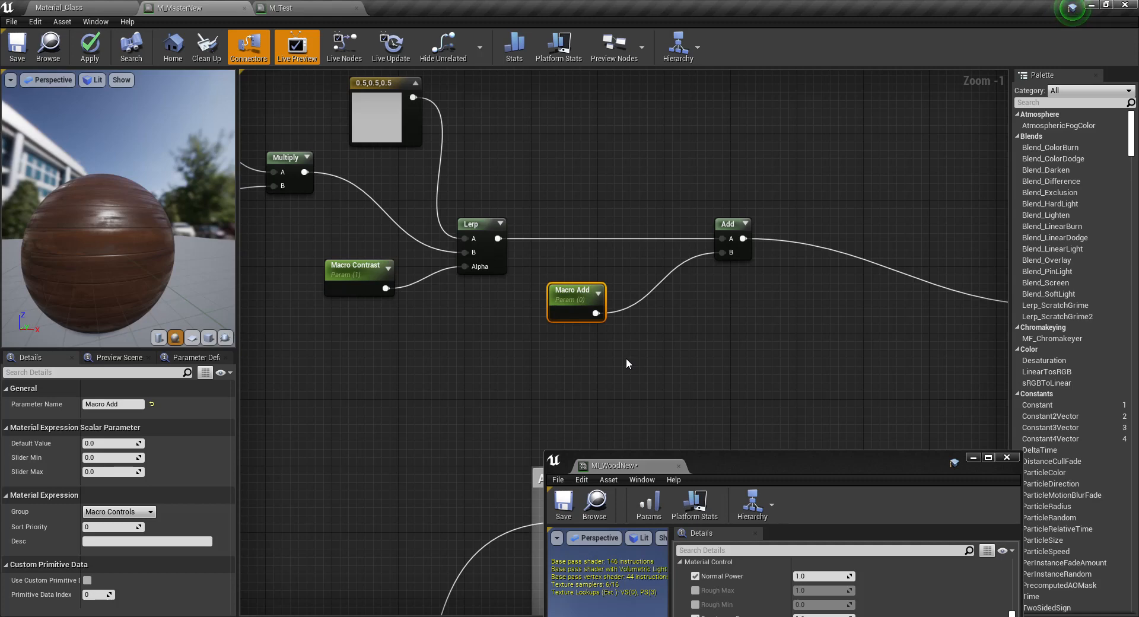
Move the Multiply after the macro Add further right, feed Desaturation into its B input, and connect its output to Base Color.
{"action": "scroll", "coordinate": [626, 358], "scroll_direction": "down", "scroll_amount": 2}
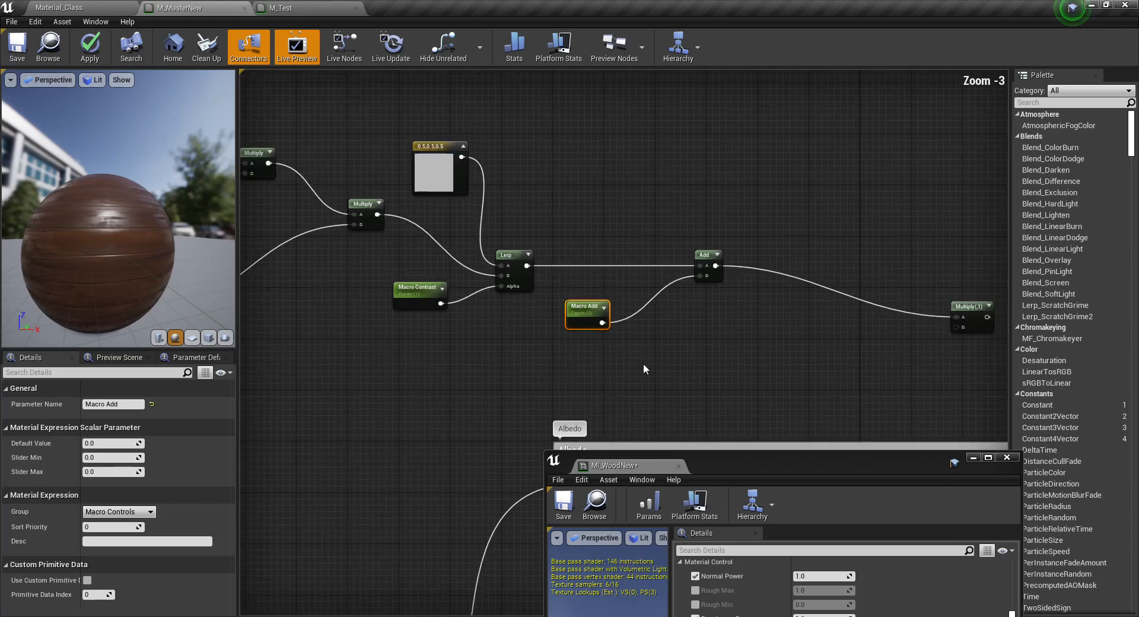
{"action": "right_click_drag", "start_coordinate": [643, 363], "coordinate": [576, 240]}
{"action": "right_click_drag", "start_coordinate": [703, 289], "coordinate": [482, 251]}
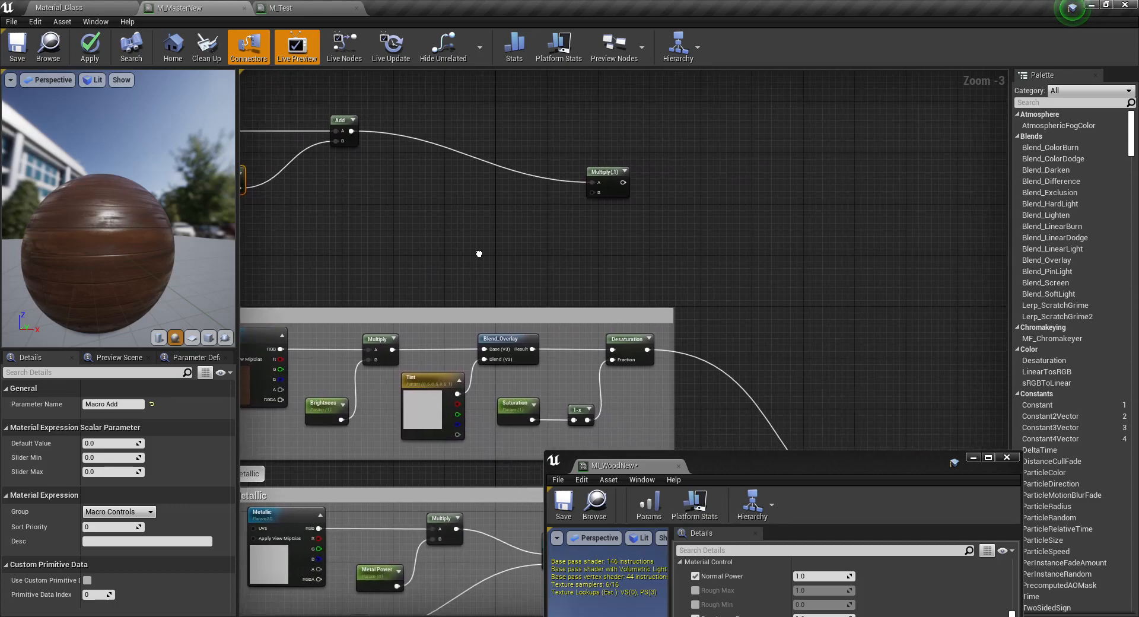
{"action": "left_click_drag", "start_coordinate": [607, 190], "coordinate": [766, 233]}
{"action": "right_click_drag", "start_coordinate": [818, 330], "coordinate": [691, 230]}
{"action": "mouse_move", "coordinate": [784, 419]}
{"action": "left_mouse_down", "text": "ctrl"}
{"action": "mouse_move", "coordinate": [754, 385]}
{"action": "mouse_move", "coordinate": [775, 430]}
{"action": "mouse_move", "coordinate": [726, 296]}
{"action": "mouse_move", "coordinate": [627, 134]}
{"action": "mouse_move", "coordinate": [784, 418]}
{"action": "left_mouse_up", "text": "ctrl"}
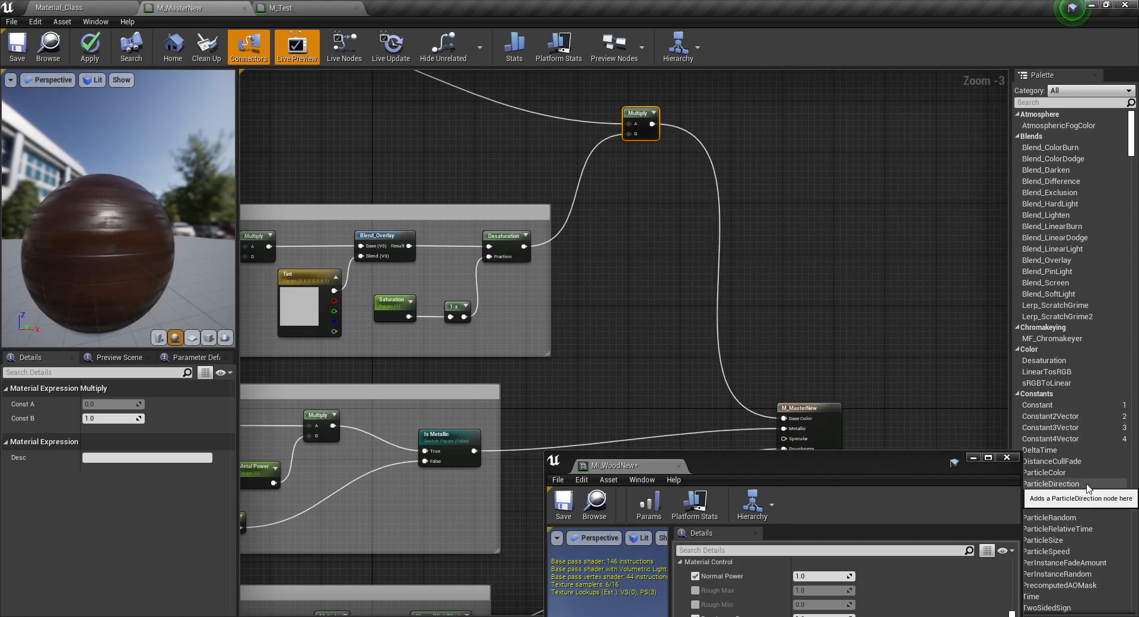
Select the Macro Tiling, Macro Contrast and Macro Add parameters together to check their group assignment.
{"action": "right_click_drag", "start_coordinate": [242, 234], "coordinate": [506, 272]}
{"action": "scroll", "coordinate": [443, 197], "scroll_direction": "down", "scroll_amount": 3}
{"action": "right_click_drag", "start_coordinate": [387, 216], "coordinate": [546, 249]}
{"action": "scroll", "coordinate": [446, 279], "scroll_direction": "up", "scroll_amount": 4}
{"action": "right_click_drag", "start_coordinate": [446, 276], "coordinate": [442, 411]}
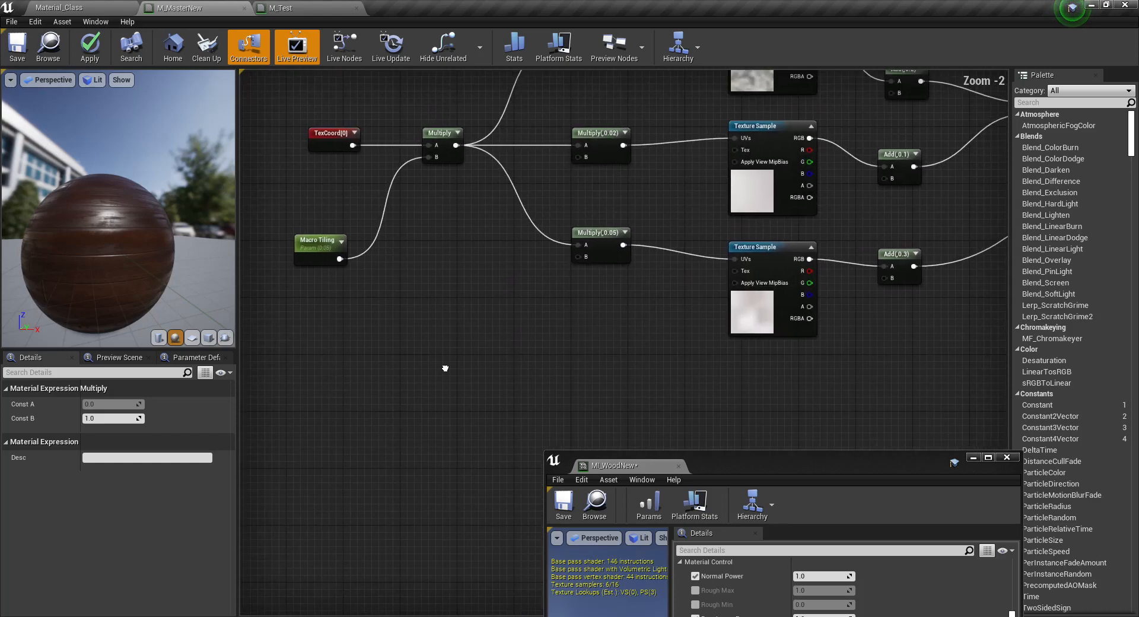
{"action": "left_click", "coordinate": [318, 246]}
{"action": "right_click_drag", "start_coordinate": [623, 385], "coordinate": [410, 398]}
{"action": "right_click_drag", "start_coordinate": [995, 360], "coordinate": [555, 405]}
{"action": "left_click_drag", "start_coordinate": [512, 371], "coordinate": [554, 295], "text": "shift"}
{"action": "right_click_drag", "start_coordinate": [709, 369], "coordinate": [542, 376]}
{"action": "left_click_drag", "start_coordinate": [553, 383], "coordinate": [576, 335], "text": "shift"}
{"action": "right_click_drag", "start_coordinate": [841, 409], "coordinate": [598, 322]}
{"action": "scroll", "coordinate": [598, 322], "scroll_direction": "down", "scroll_amount": 3}
{"action": "right_click_drag", "start_coordinate": [729, 359], "coordinate": [592, 277]}
{"action": "scroll", "coordinate": [587, 291], "scroll_direction": "up", "scroll_amount": 3}
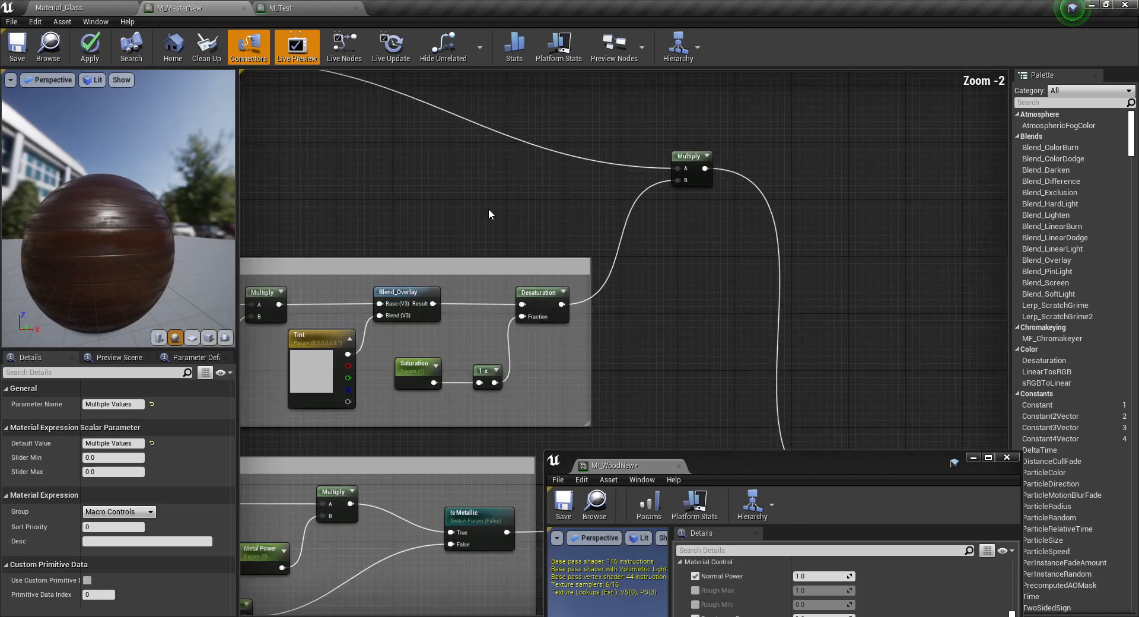
{"action": "right_click_drag", "start_coordinate": [489, 209], "coordinate": [757, 254]}
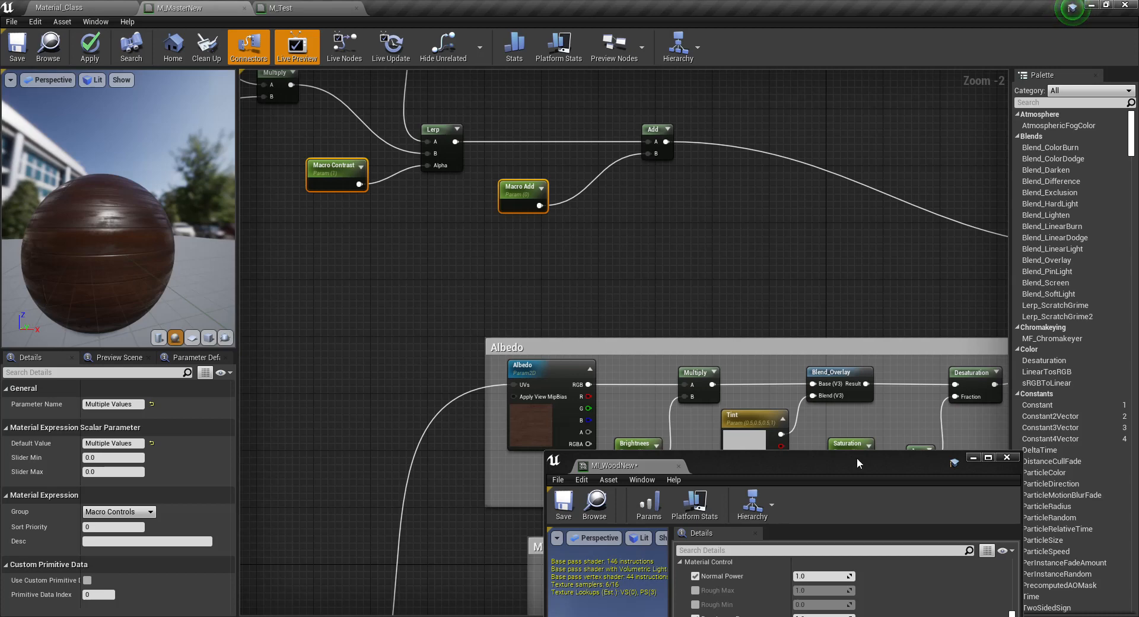
Bring more of the MI_WoodNew window into view, save M_MasterNew, and collapse the instance's Color Controls group.
{"action": "left_click_drag", "start_coordinate": [857, 458], "coordinate": [856, 164]}
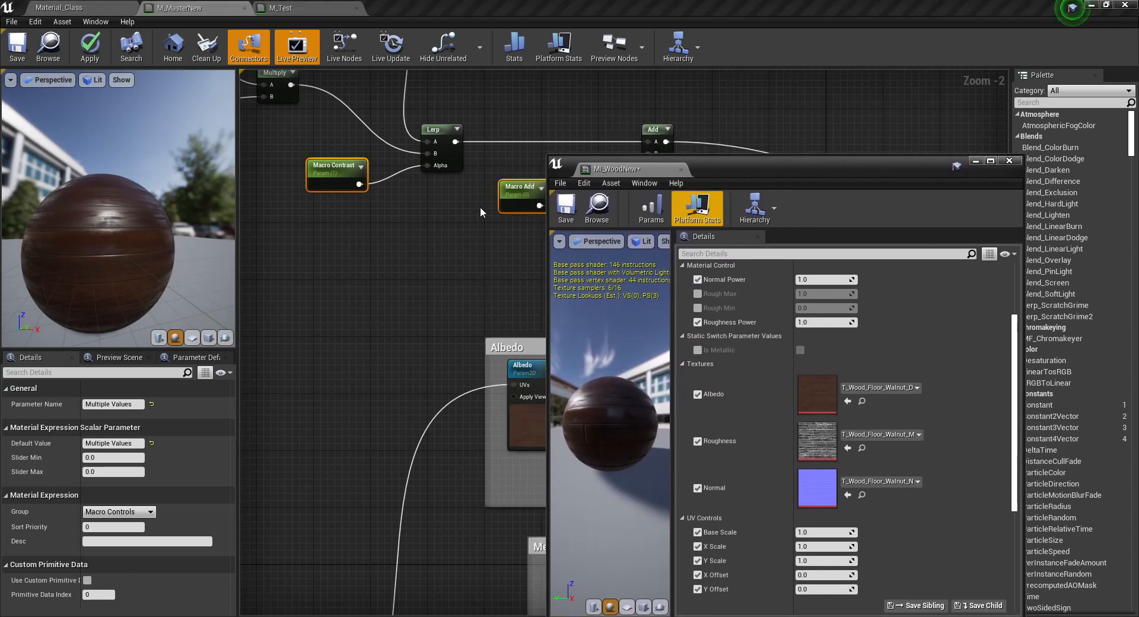
{"action": "left_click", "coordinate": [16, 57]}
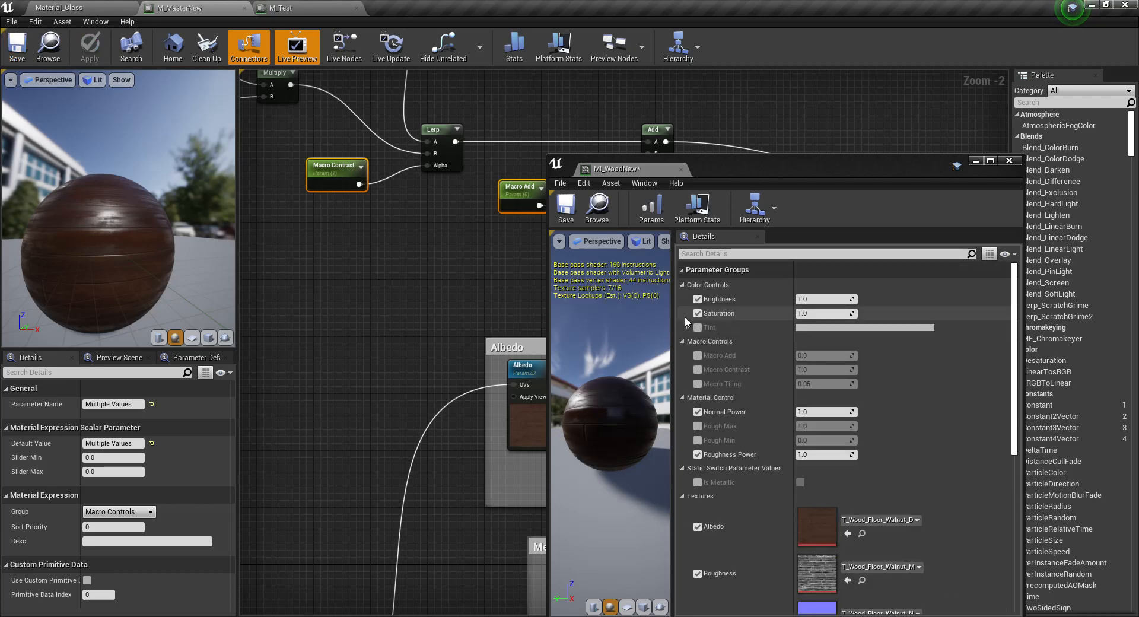
{"action": "left_click", "coordinate": [683, 286]}
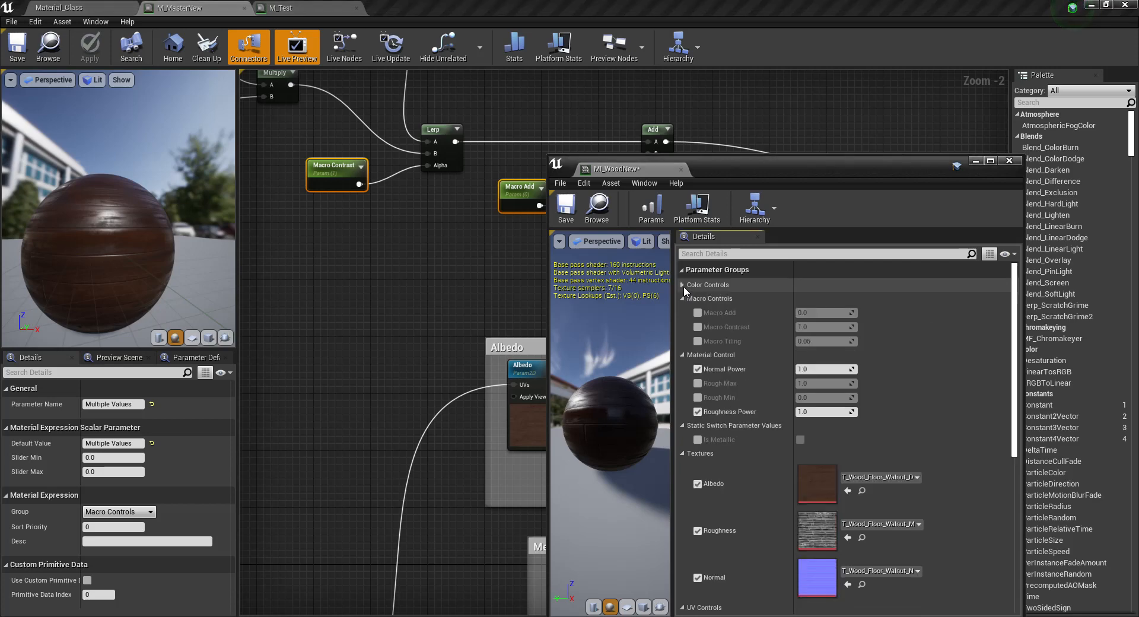
With the Material_Class level visible, override MI_WoodNew's three macro parameters, setting Macro Add to about 0.51 and Macro Contrast to about 2.35.
{"action": "left_click", "coordinate": [131, 12]}
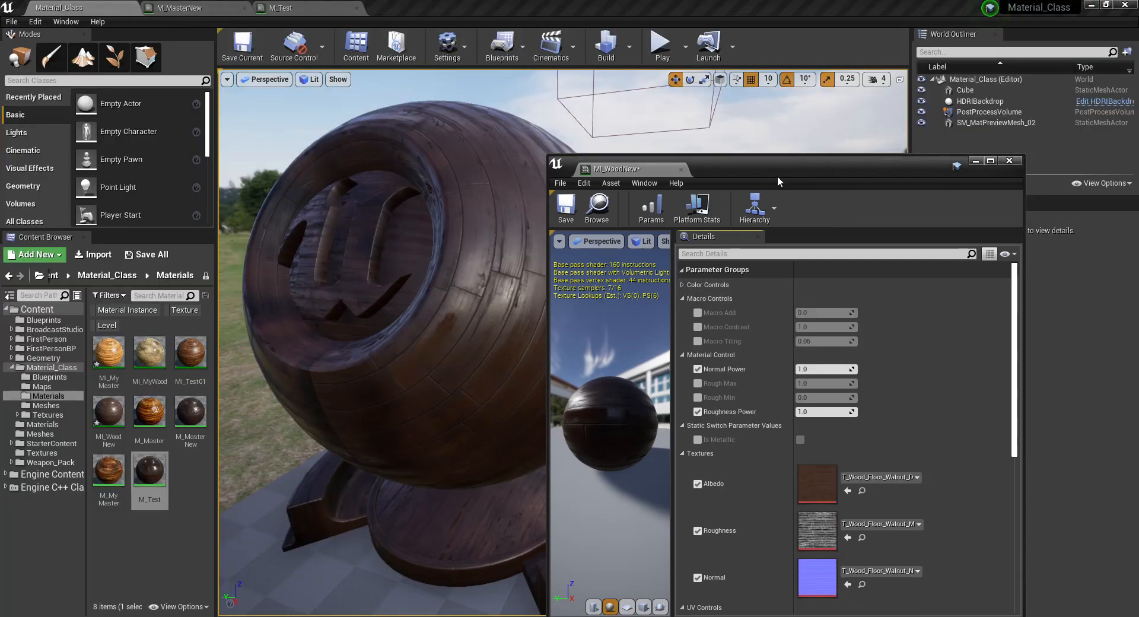
{"action": "left_click_drag", "start_coordinate": [777, 176], "coordinate": [851, 104]}
{"action": "left_click", "coordinate": [772, 245]}
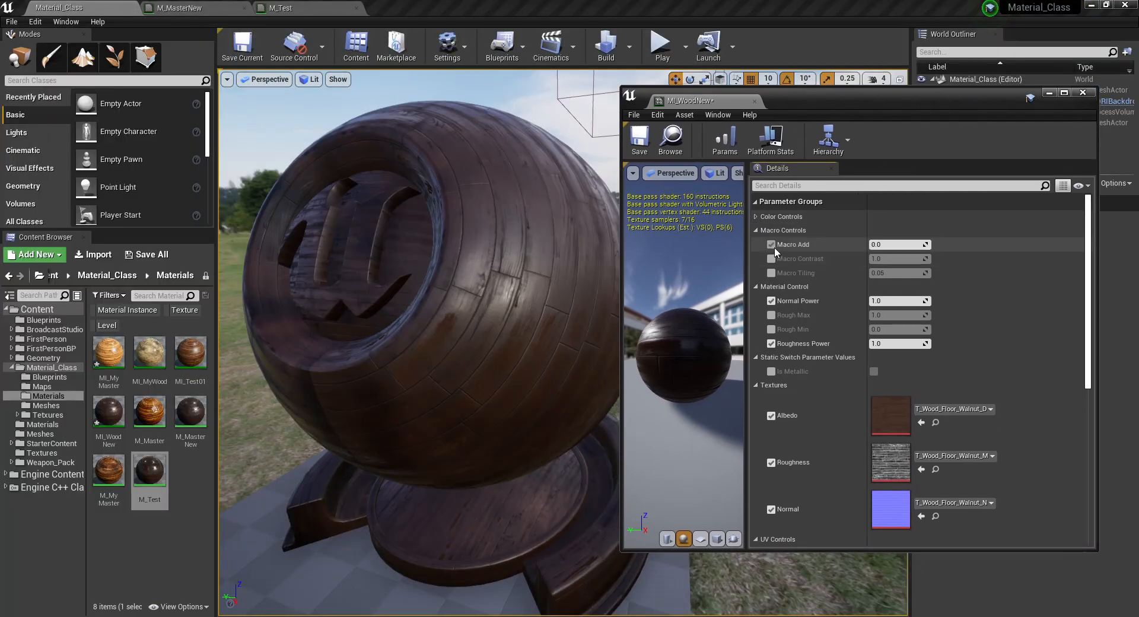
{"action": "left_click_drag", "start_coordinate": [896, 245], "coordinate": [904, 273]}
{"action": "left_click", "coordinate": [771, 258]}
{"action": "left_click", "coordinate": [771, 273]}
Set Macro Tiling to 1 in MI_WoodNew and adjust Macro Add to about 1.81 and Macro Contrast to about 1.76.
{"action": "left_click", "coordinate": [887, 273]}
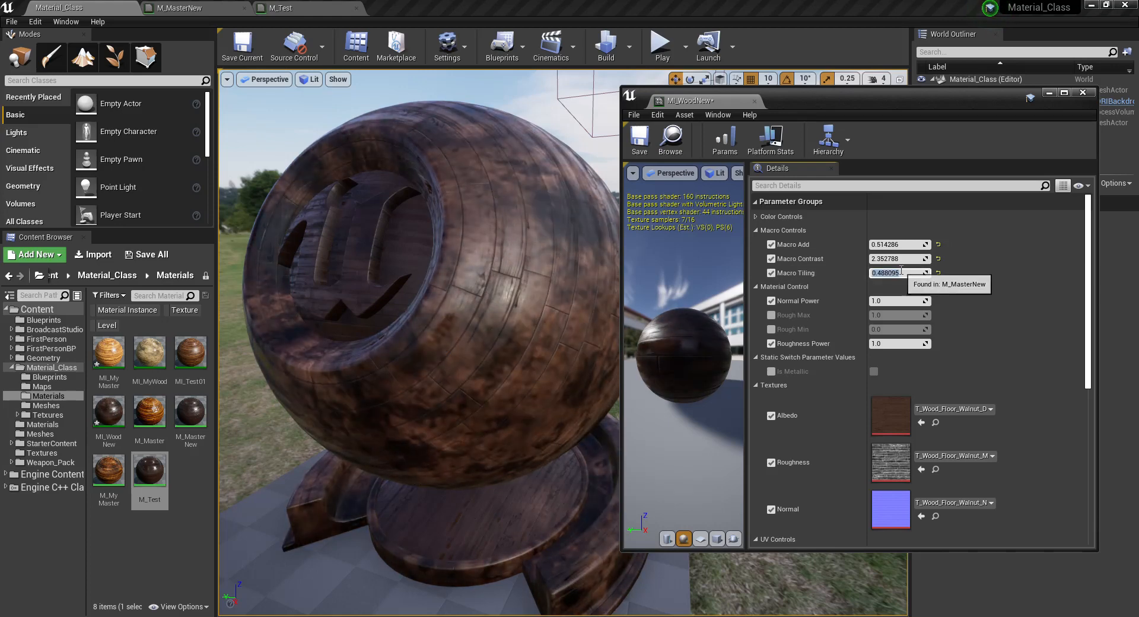
{"action": "type", "text": "1"}
{"action": "key", "text": "Return"}
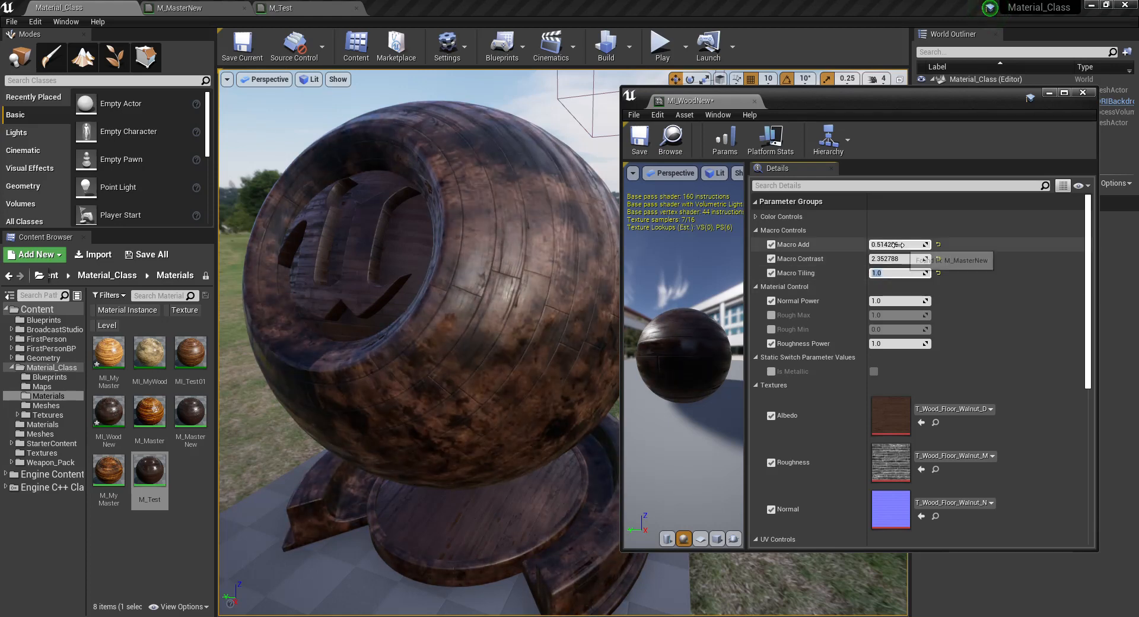
{"action": "mouse_move", "coordinate": [898, 245]}
{"action": "left_mouse_down"}
{"action": "mouse_move", "coordinate": [916, 245]}
{"action": "mouse_move", "coordinate": [897, 259]}
{"action": "left_mouse_up"}
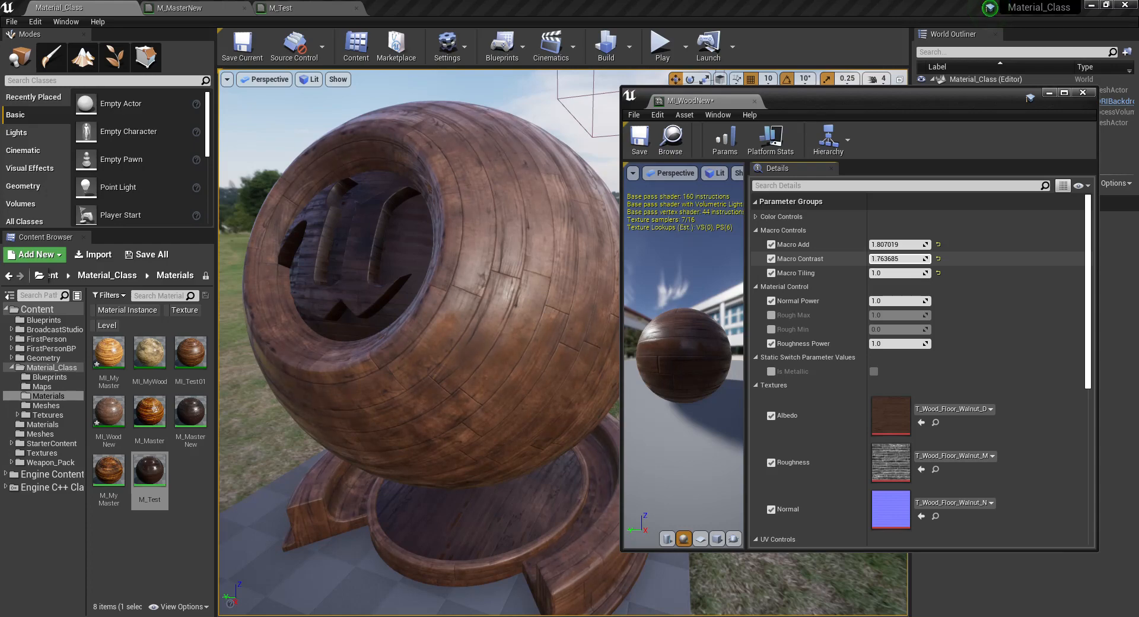
Inspect the macro variation on the preview mesh's wood planks up close in the level.
{"action": "right_click_drag", "start_coordinate": [496, 381], "coordinate": [404, 363]}
{"action": "key", "text": "d"}
{"action": "key", "text": "w"}
{"action": "key", "text": "w"}
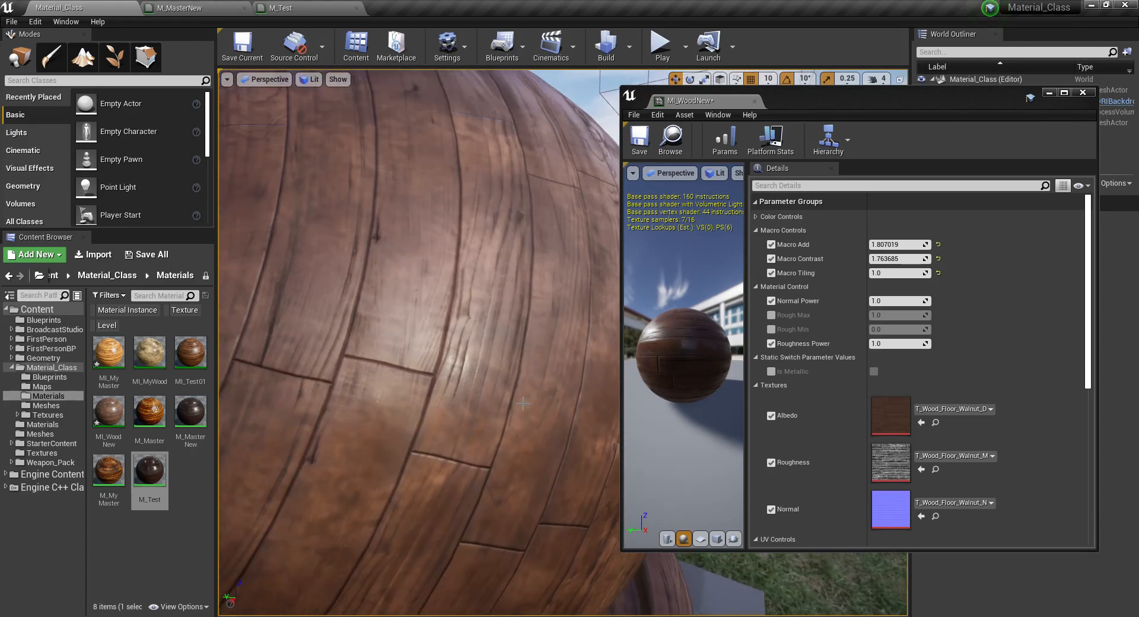
Minimise the MI_WoodNew window and examine how Macro Roughness is wired into the roughness chain in M_Test.
{"action": "left_click", "coordinate": [296, 8]}
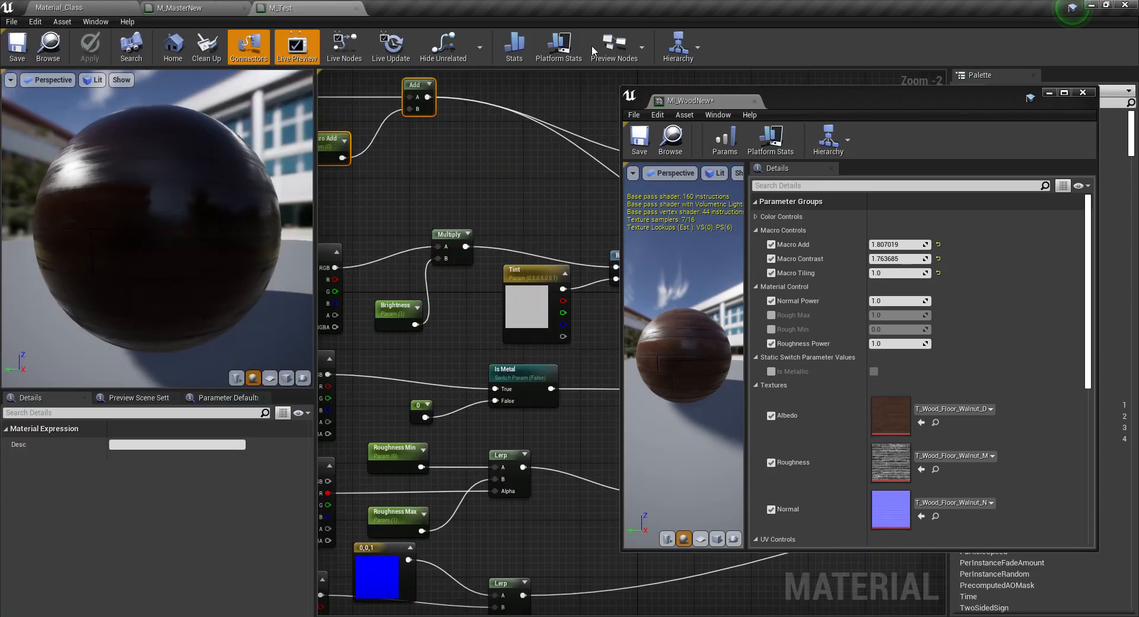
{"action": "left_click", "coordinate": [1049, 93]}
{"action": "right_click_drag", "start_coordinate": [766, 346], "coordinate": [688, 273]}
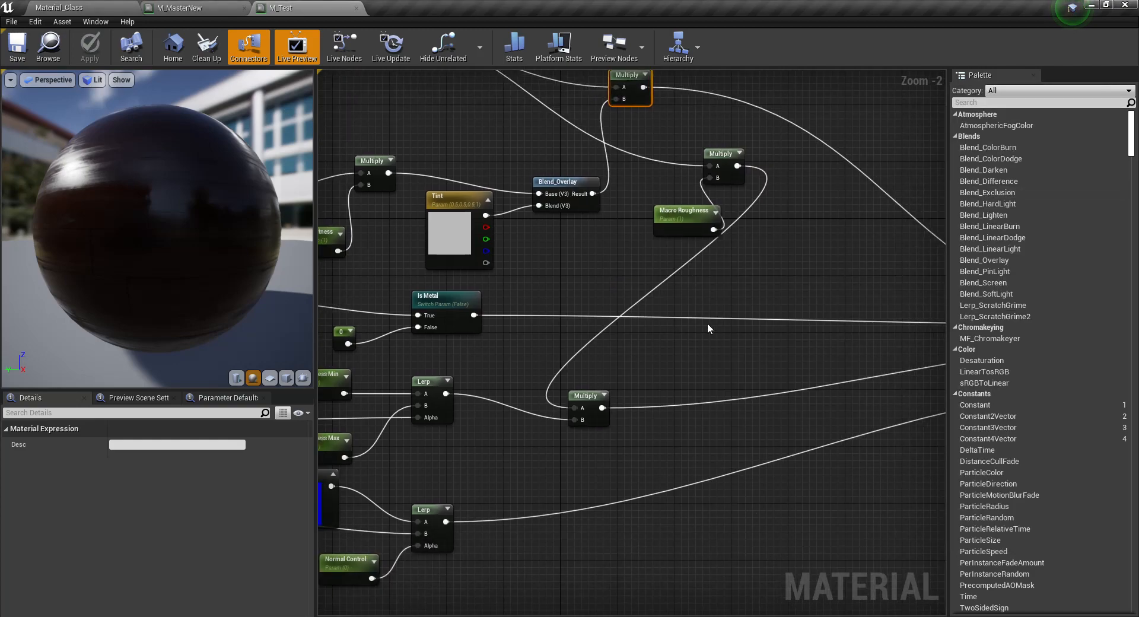
{"action": "scroll", "coordinate": [708, 328], "scroll_direction": "down", "scroll_amount": 5}
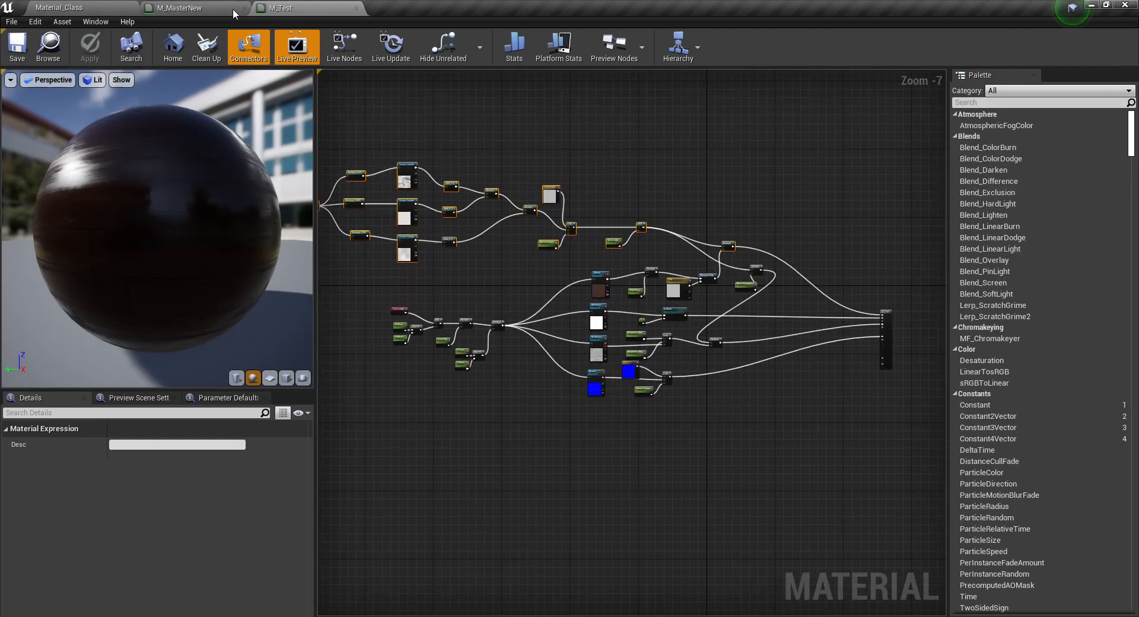
{"action": "left_click", "coordinate": [234, 10]}
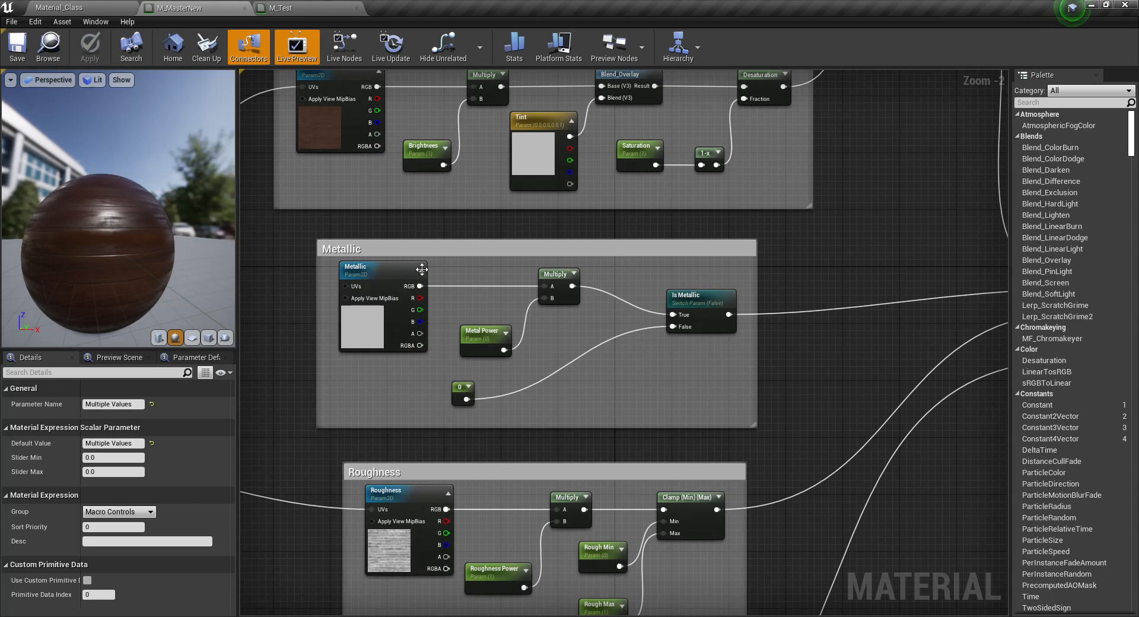
{"action": "right_click_drag", "start_coordinate": [542, 409], "coordinate": [550, 235]}
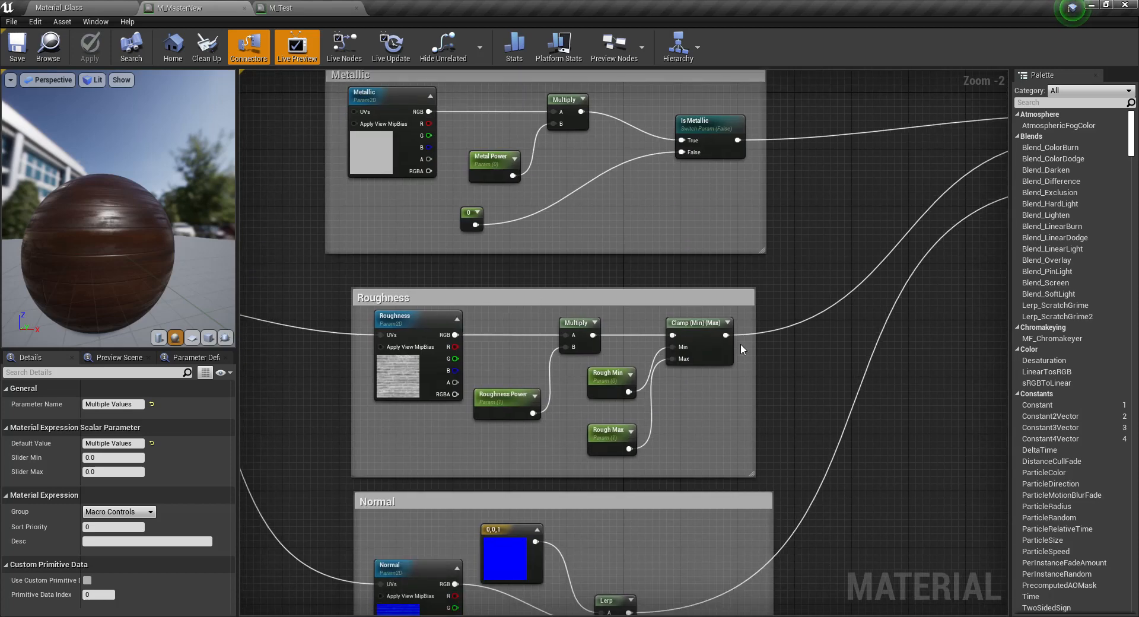
{"action": "right_click_drag", "start_coordinate": [762, 375], "coordinate": [602, 392]}
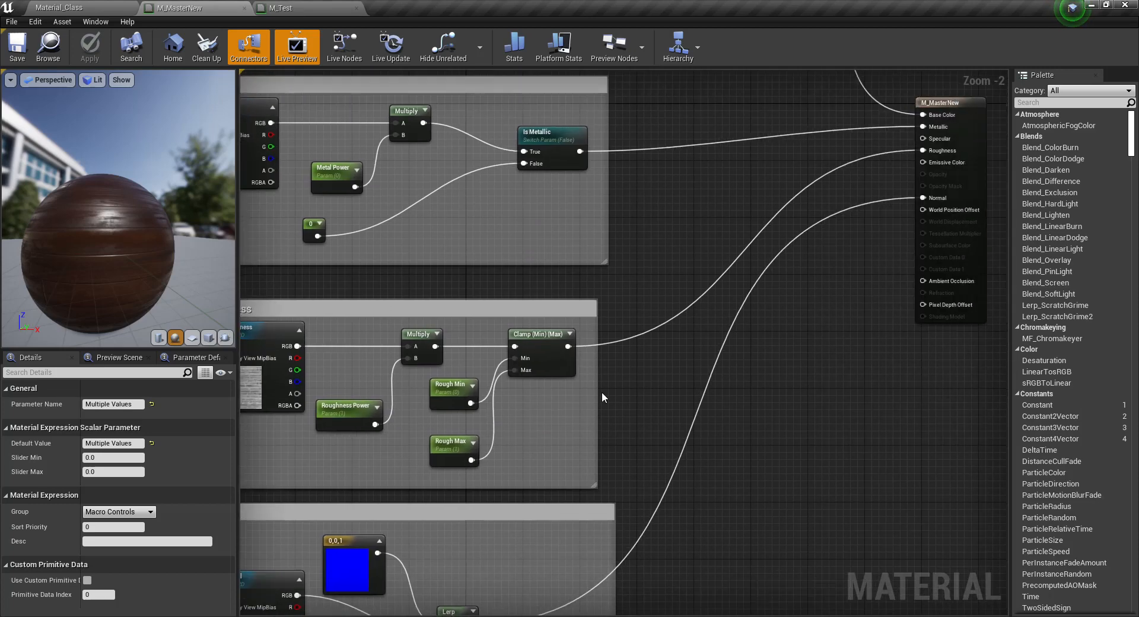
{"action": "left_click", "coordinate": [648, 373]}
{"action": "left_click", "coordinate": [695, 290]}
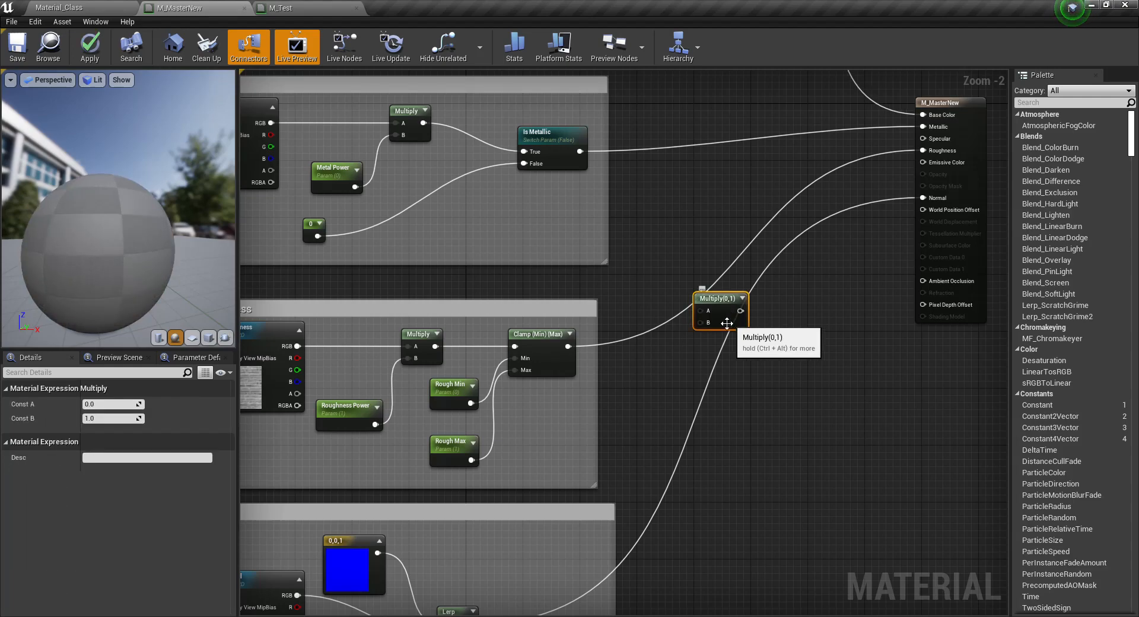
{"action": "right_click_drag", "start_coordinate": [706, 283], "coordinate": [705, 480]}
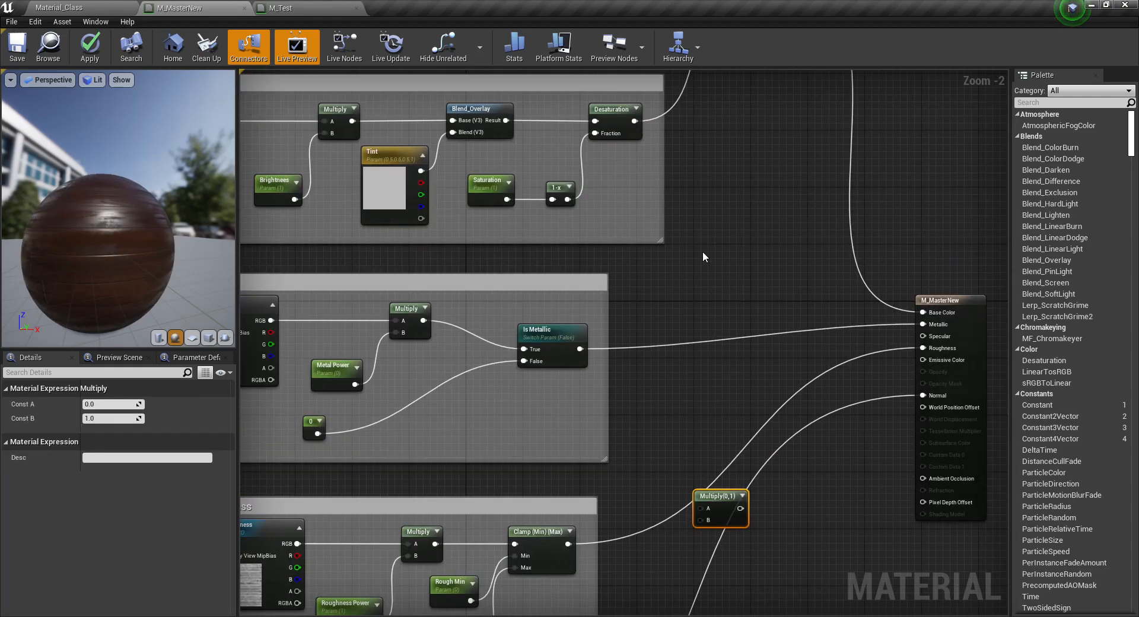
{"action": "right_click_drag", "start_coordinate": [690, 229], "coordinate": [697, 383]}
{"action": "right_click_drag", "start_coordinate": [735, 499], "coordinate": [729, 203]}
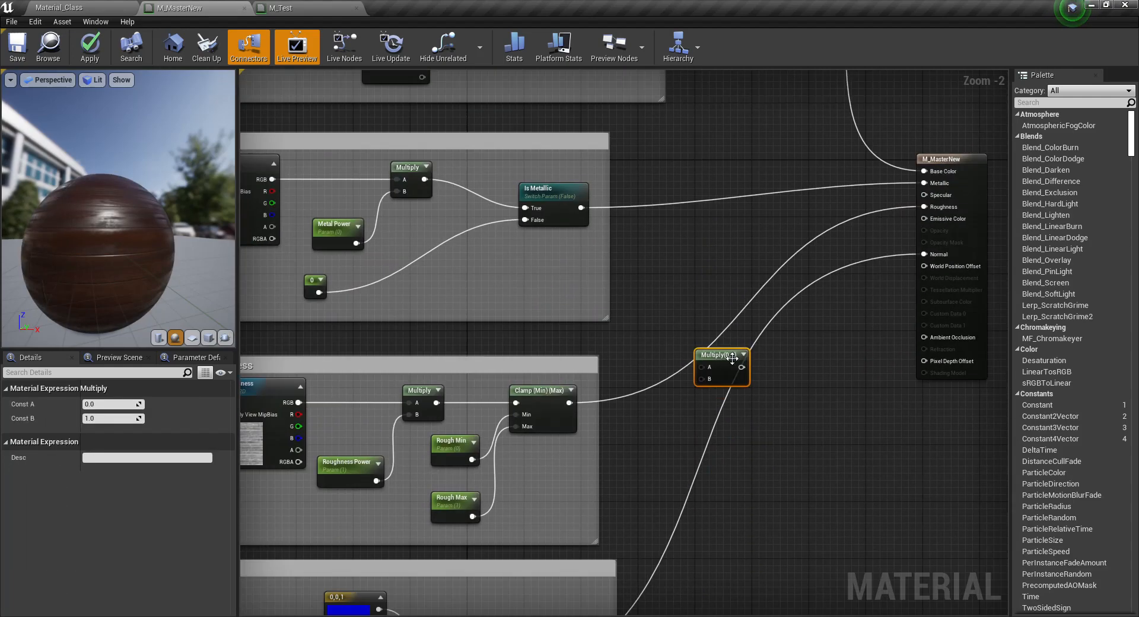
{"action": "key", "text": "Delete"}
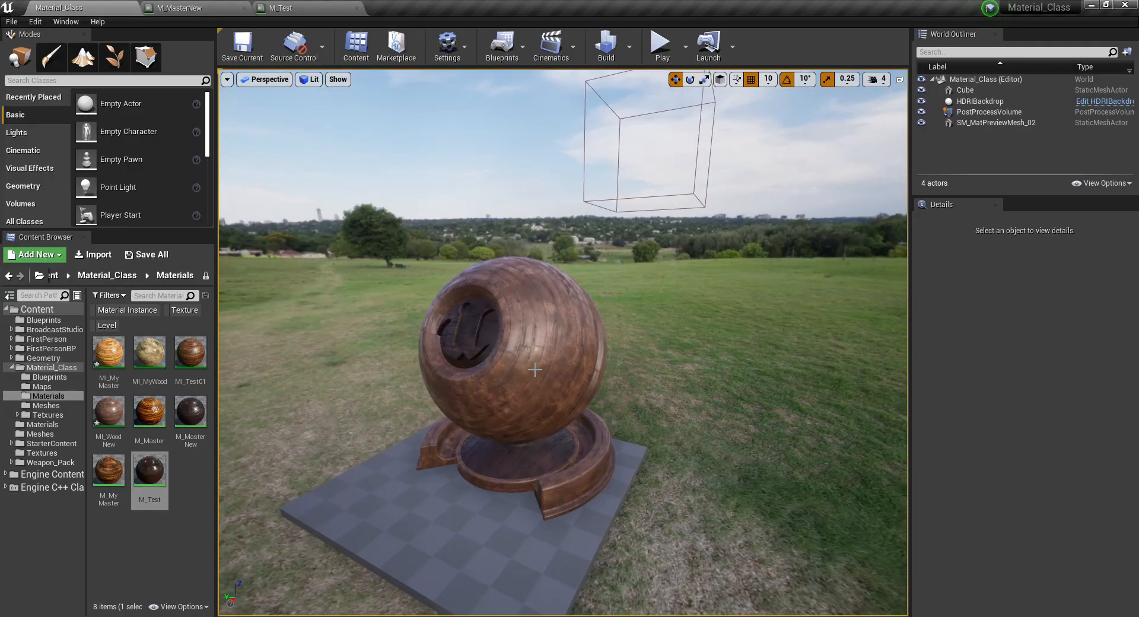
Return to the Material_Class level, select the material preview mesh, and examine its wood surface and reflections from several angles.
{"action": "mouse_move", "coordinate": [512, 371]}
{"action": "right_mouse_down"}
{"action": "mouse_move", "coordinate": [599, 373]}
{"action": "mouse_move", "coordinate": [493, 377]}
{"action": "mouse_move", "coordinate": [519, 372]}
{"action": "right_mouse_up"}
{"action": "key", "text": "a"}
{"action": "key", "text": "w"}
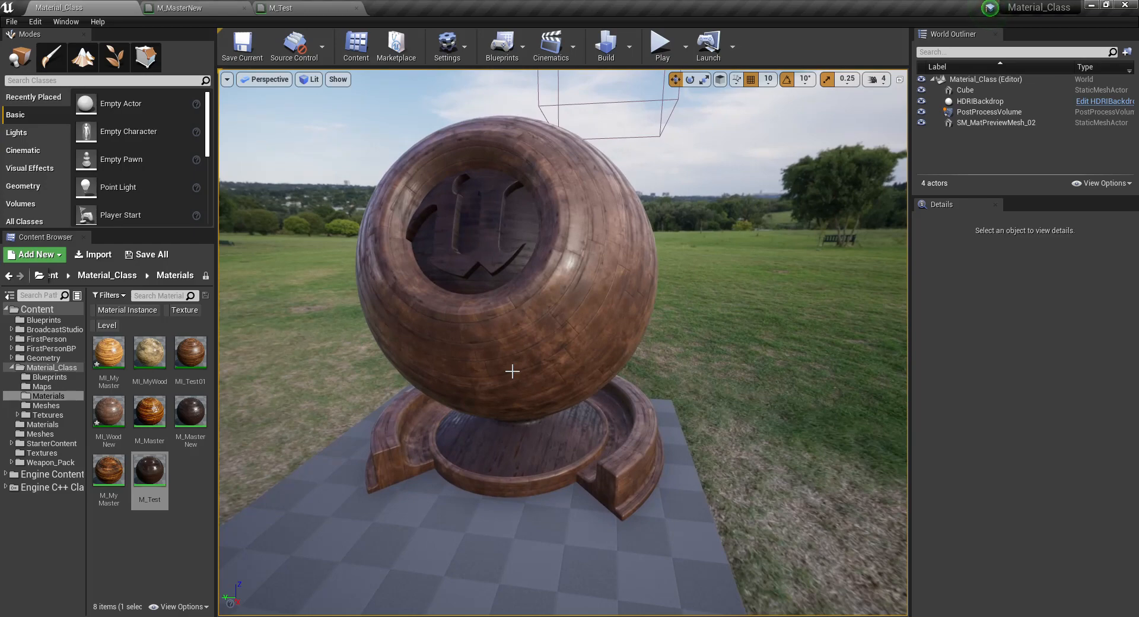
{"action": "left_click", "coordinate": [526, 355]}
{"action": "mouse_move", "coordinate": [640, 413]}
{"action": "right_mouse_down"}
{"action": "mouse_move", "coordinate": [668, 411]}
{"action": "mouse_move", "coordinate": [581, 427]}
{"action": "mouse_move", "coordinate": [685, 407]}
{"action": "mouse_move", "coordinate": [661, 422]}
{"action": "right_mouse_up"}
{"action": "key", "text": "a"}
{"action": "key", "text": "d"}
{"action": "key", "text": "d"}
{"action": "key", "text": "a"}
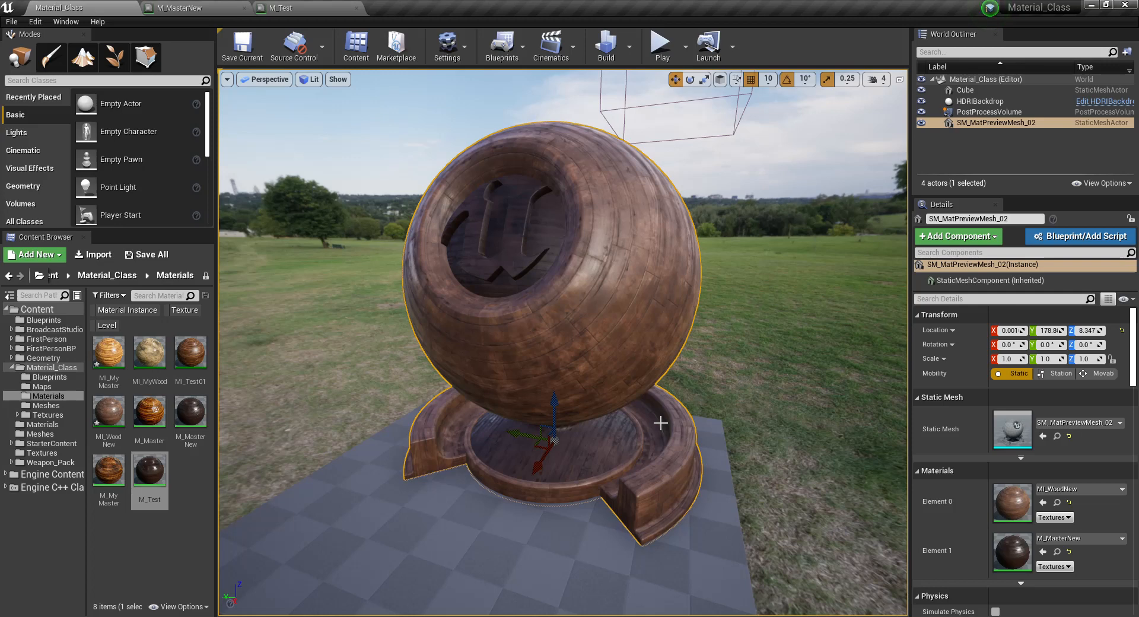